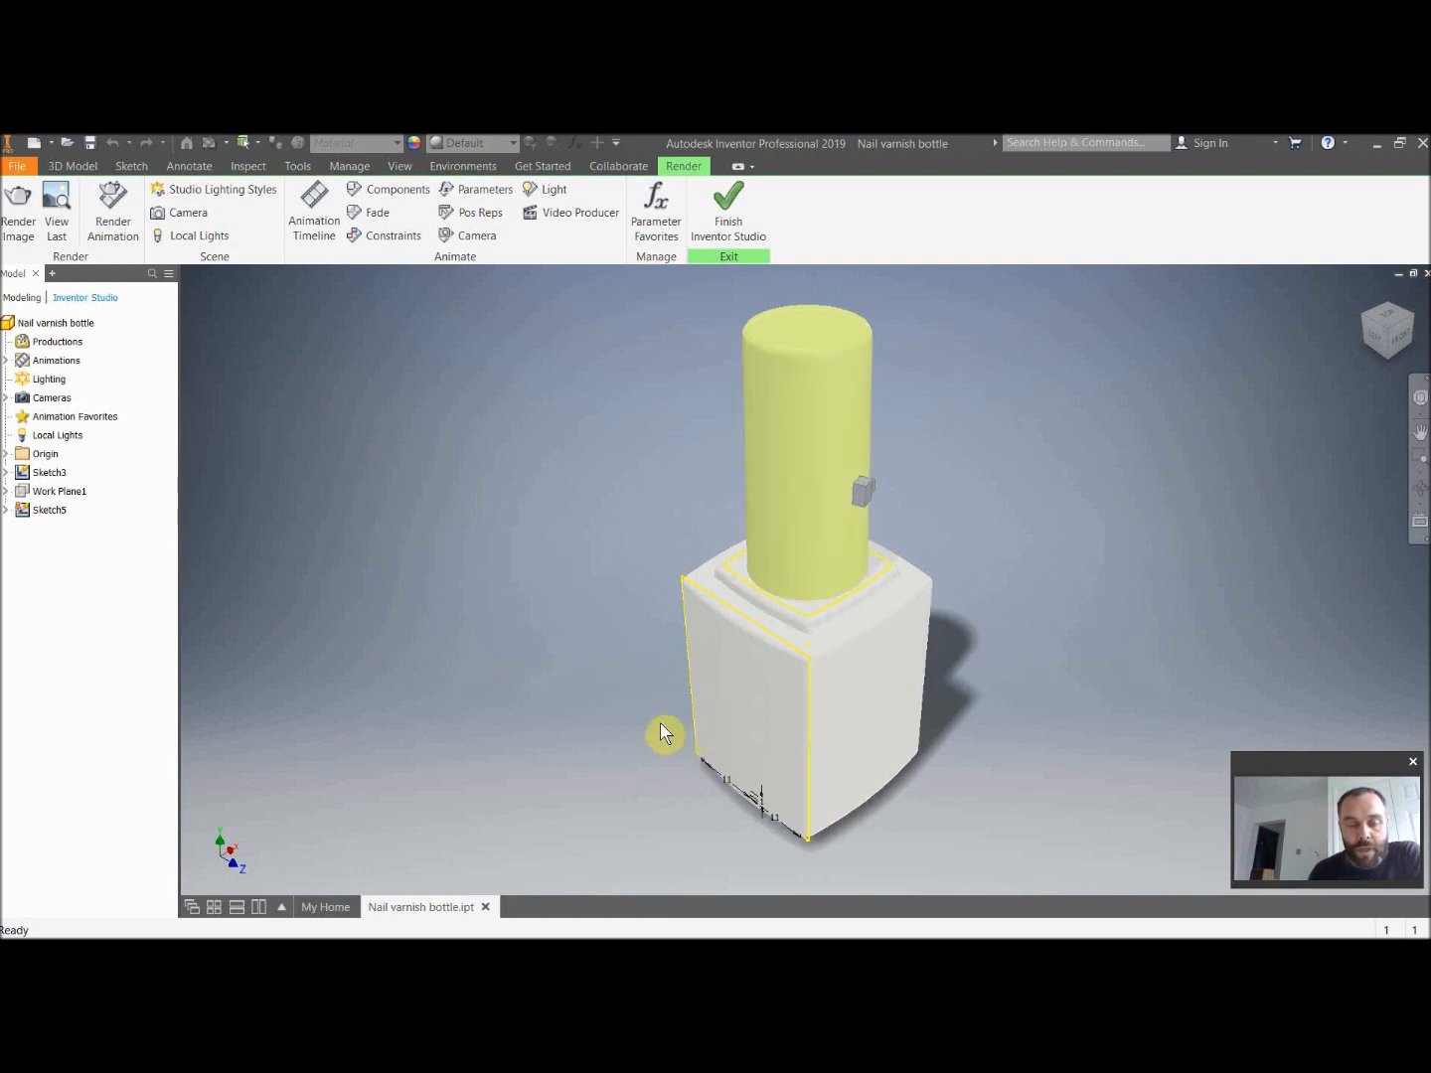
# Create a new part file from the metric Standard (mm).ipt template.
pyautogui.click(22, 166)
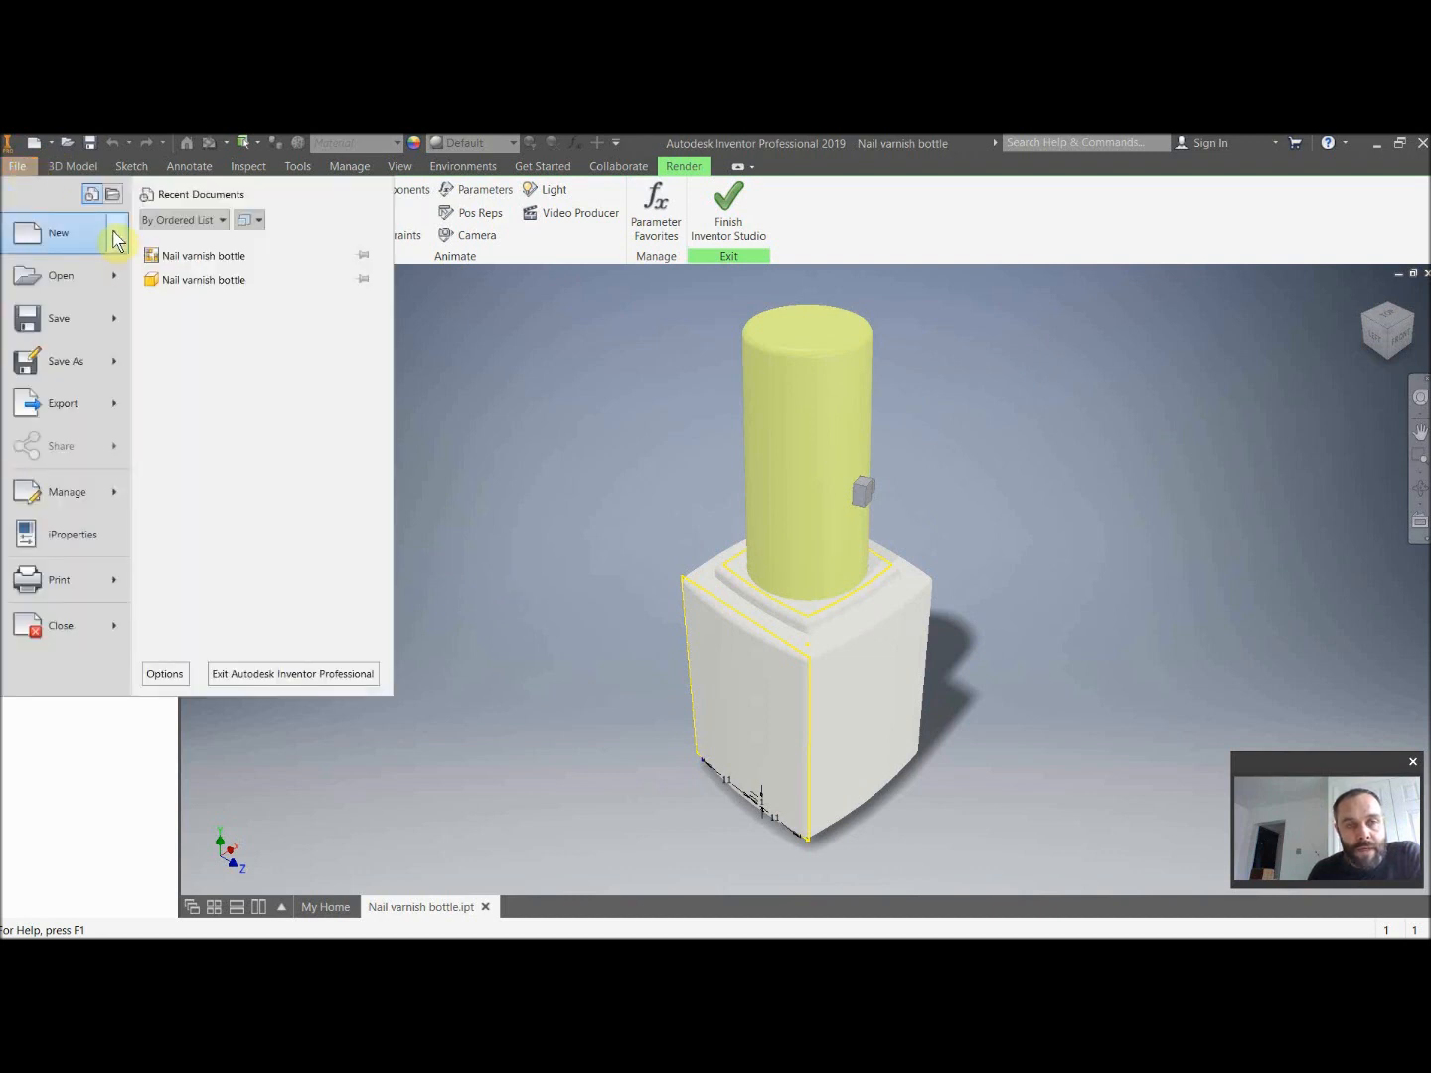
pyautogui.moveTo(117, 242)
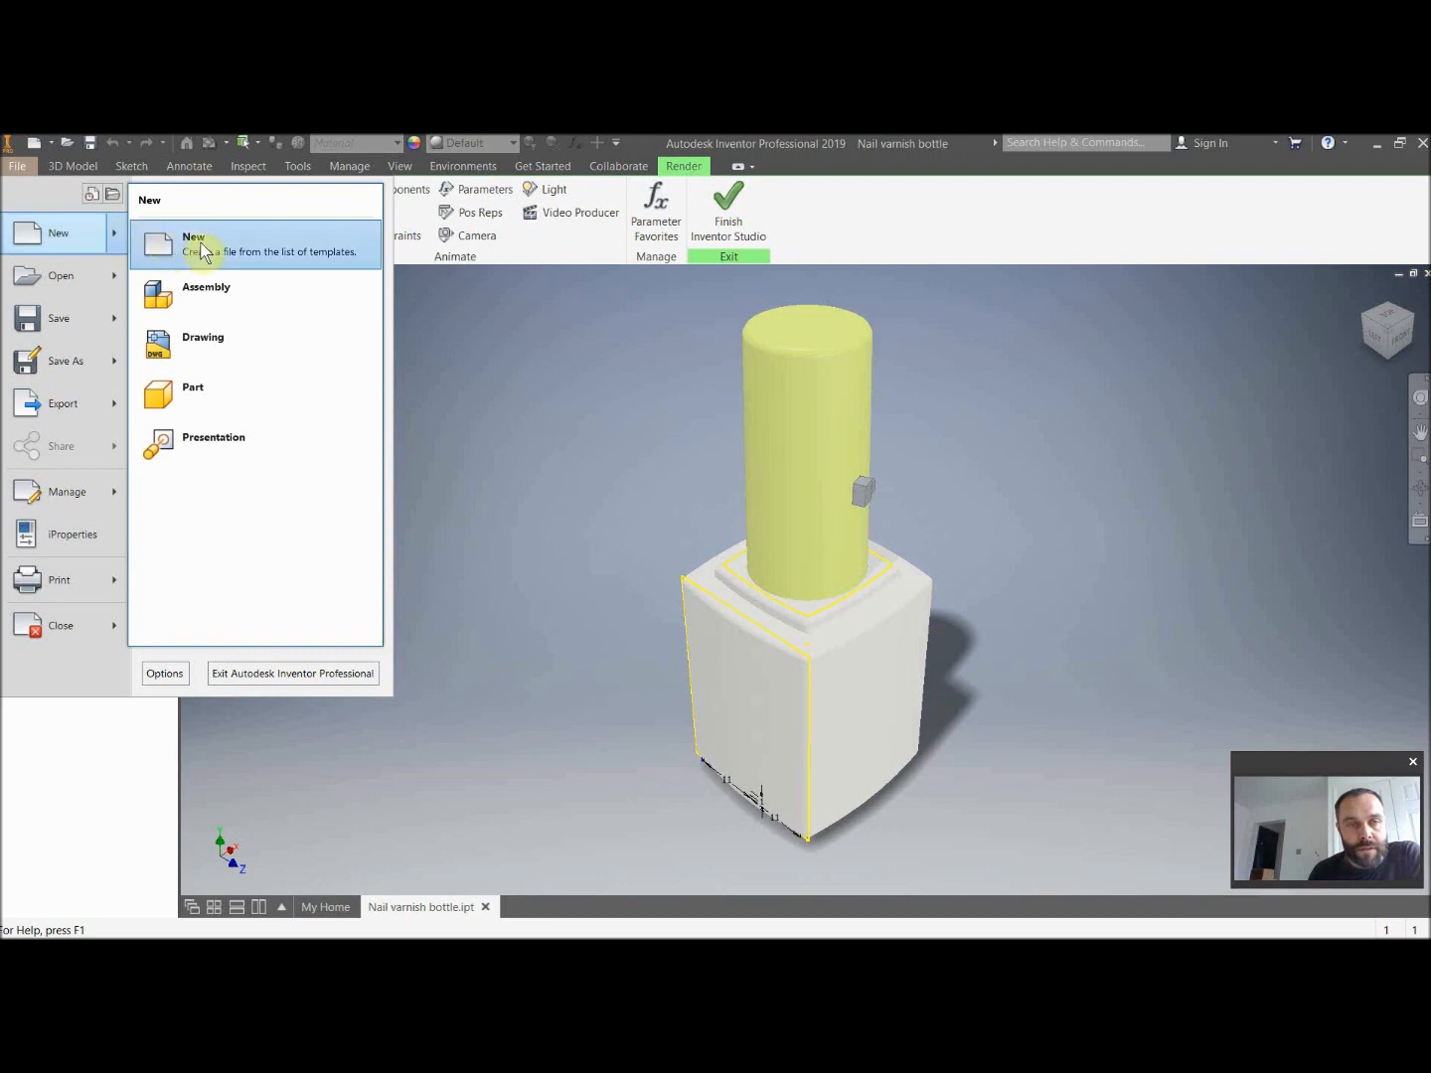
pyautogui.click(337, 261)
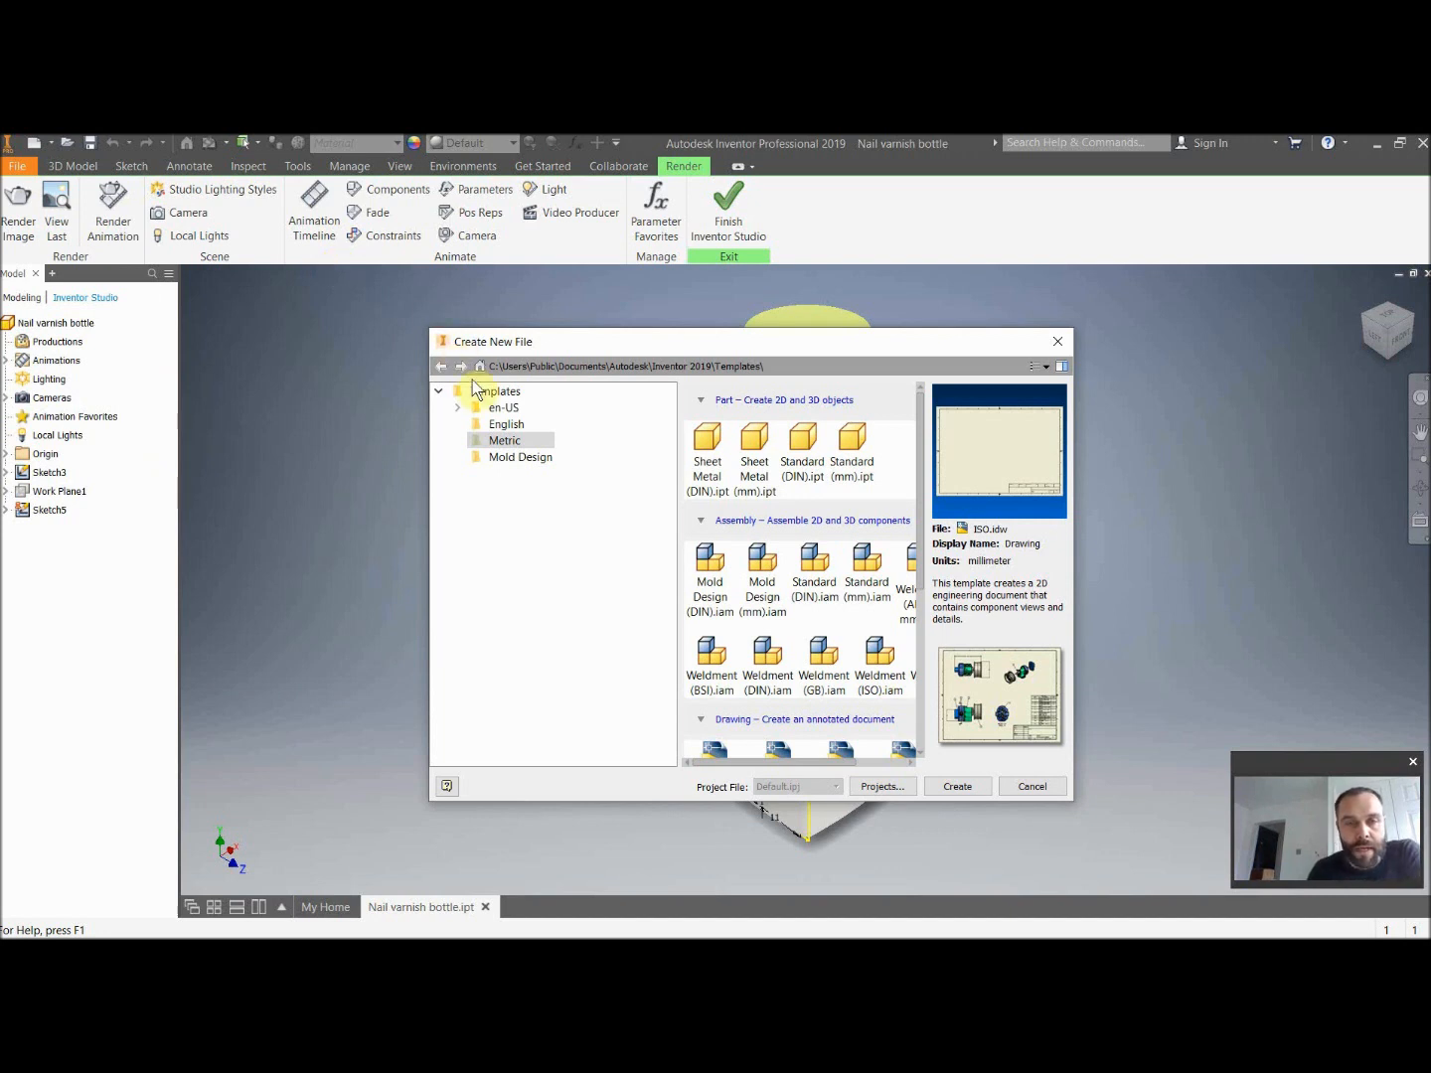
pyautogui.click(504, 409)
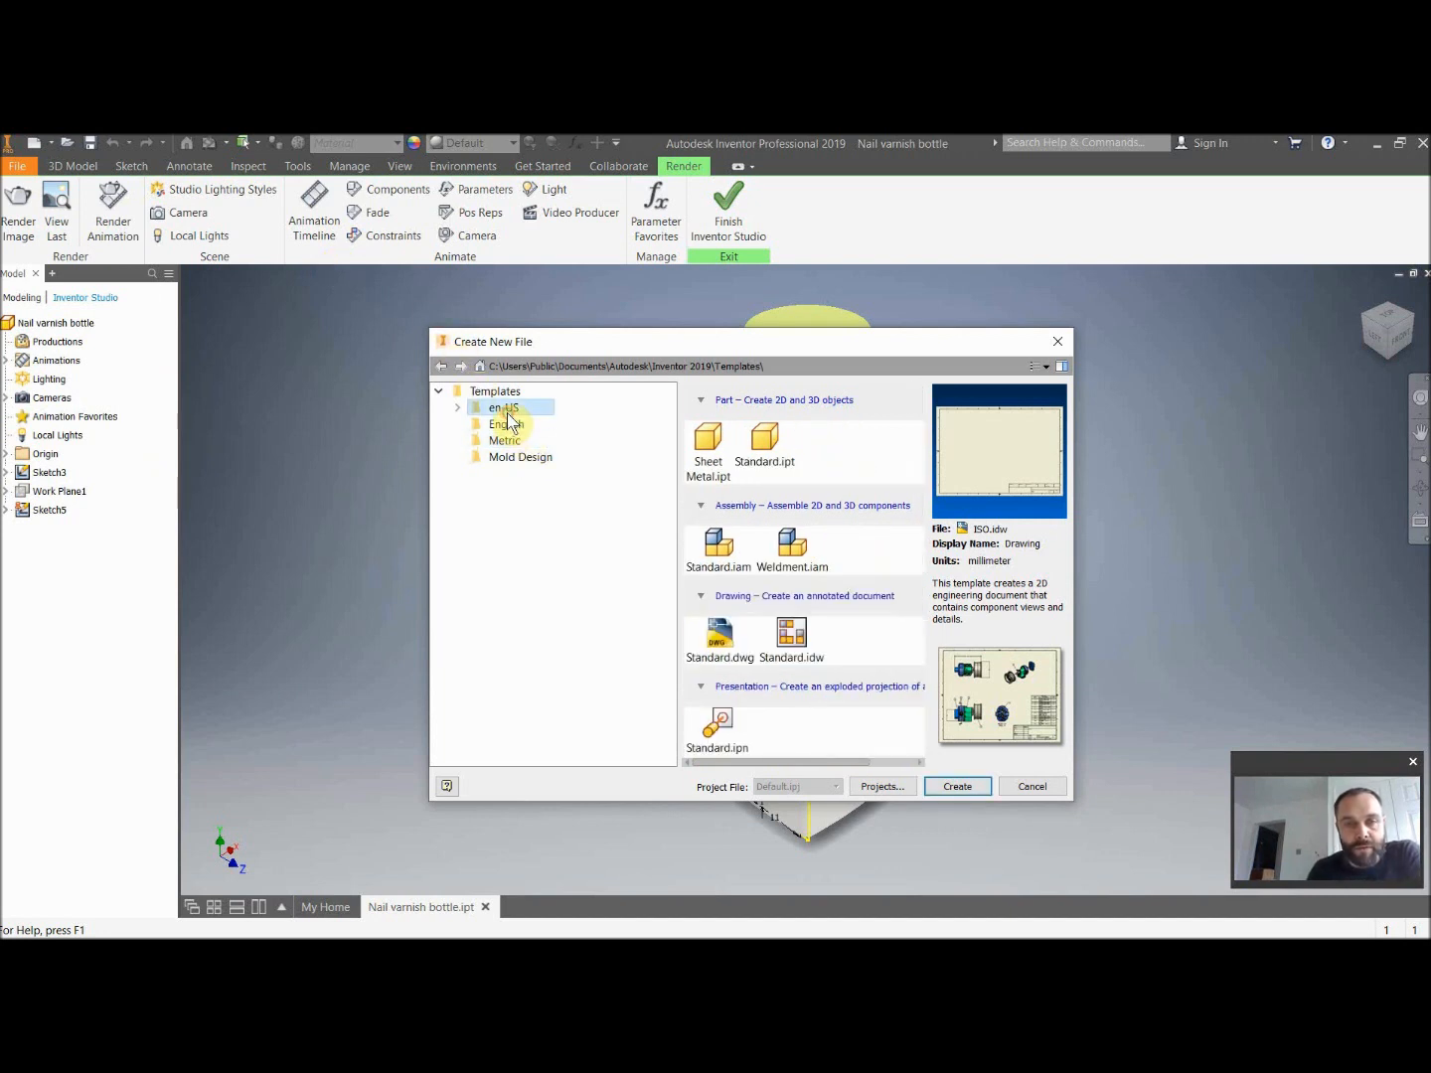
pyautogui.click(508, 441)
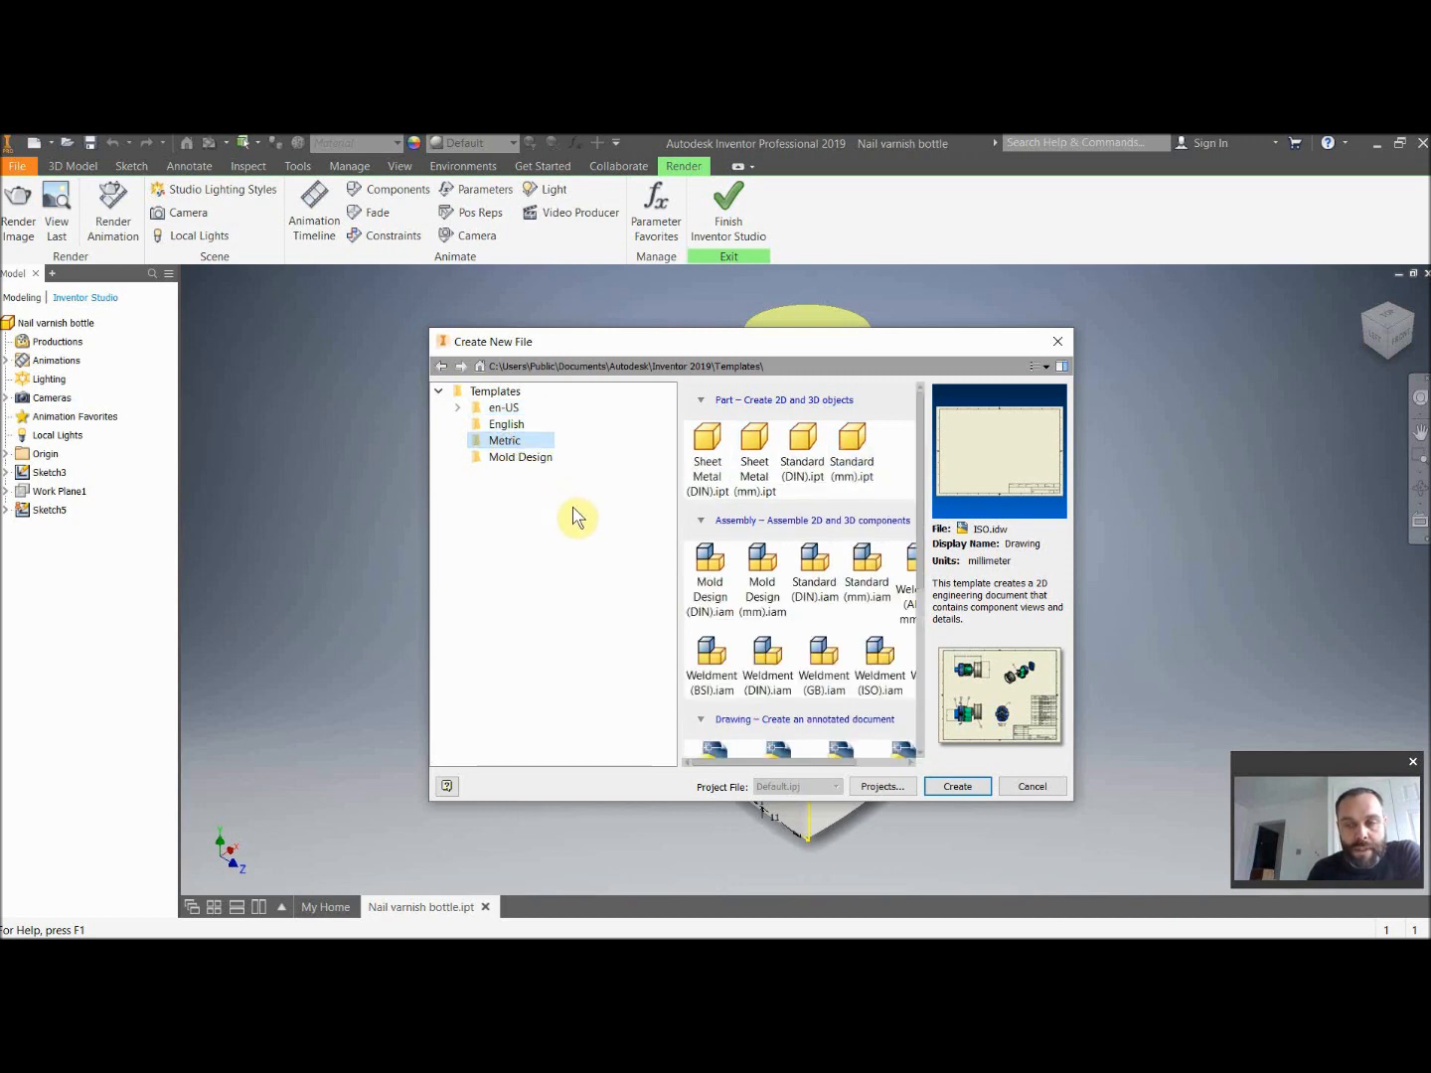
pyautogui.click(853, 460)
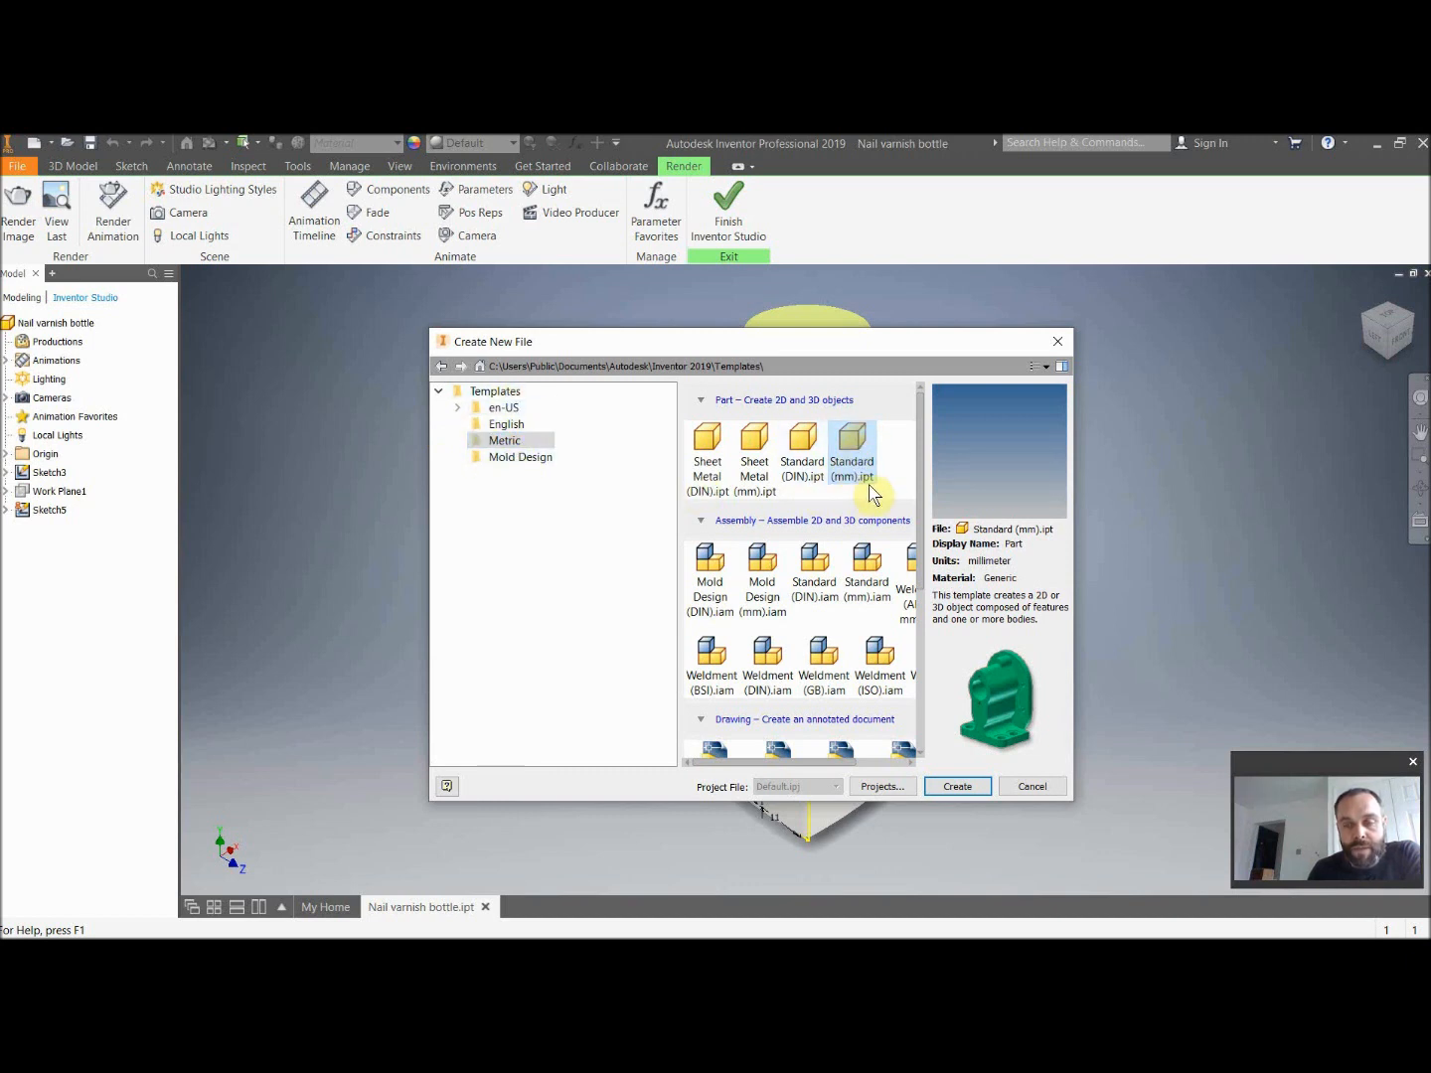
pyautogui.click(968, 791)
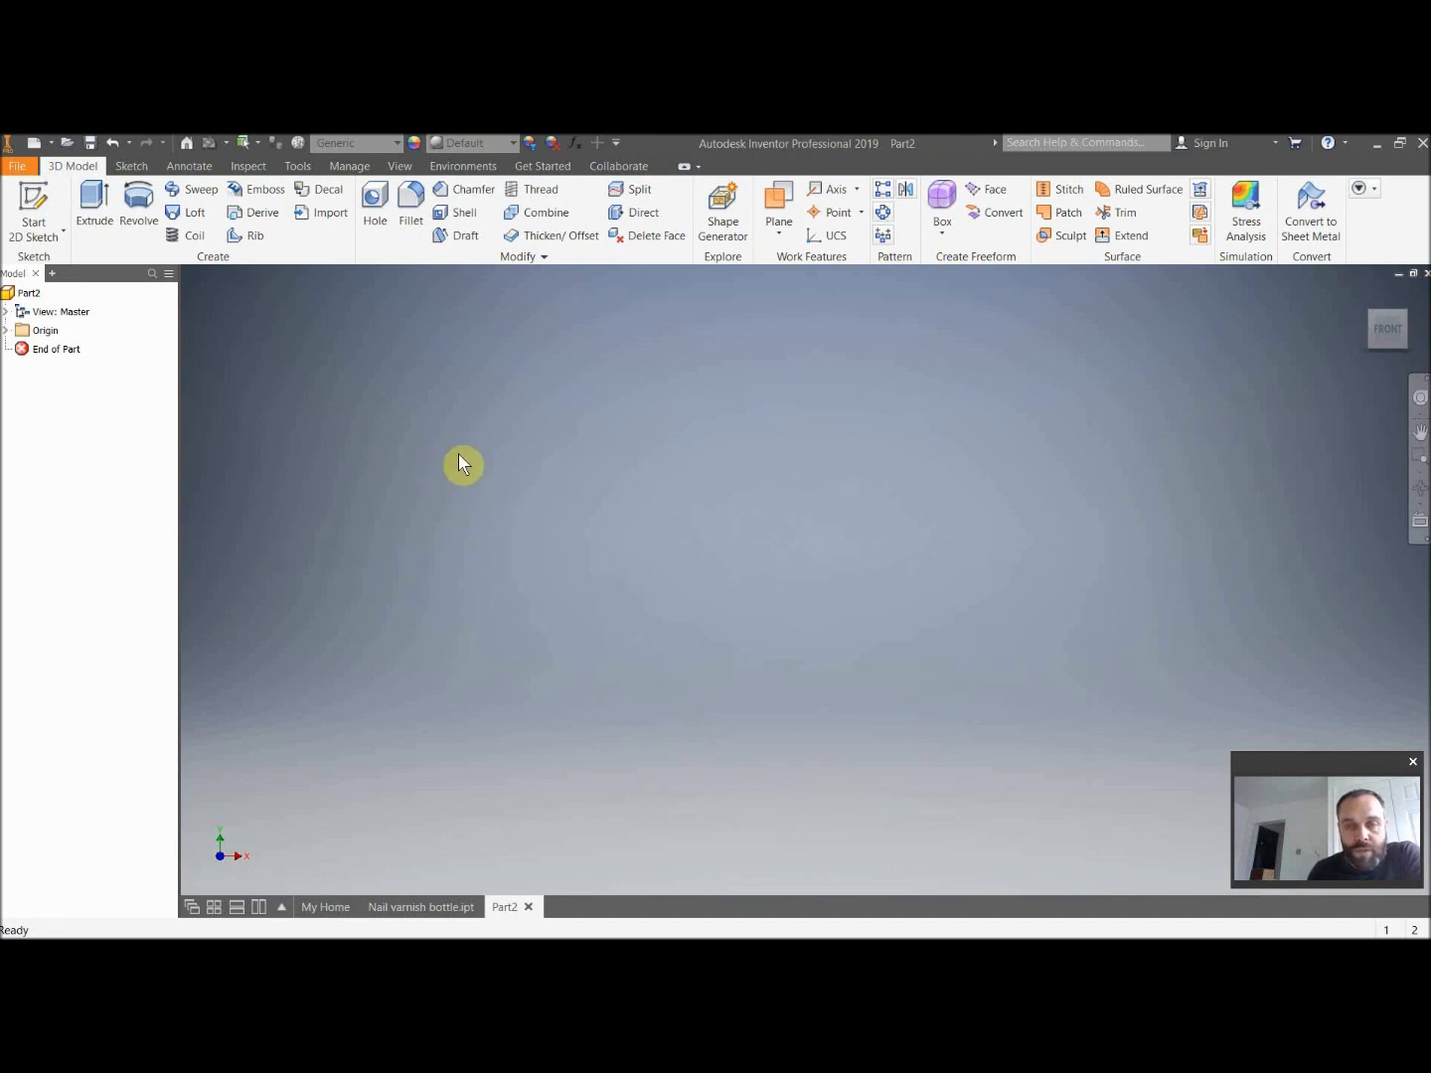
# Start a 2D sketch on the horizontal XZ origin plane.
pyautogui.click(60, 236)
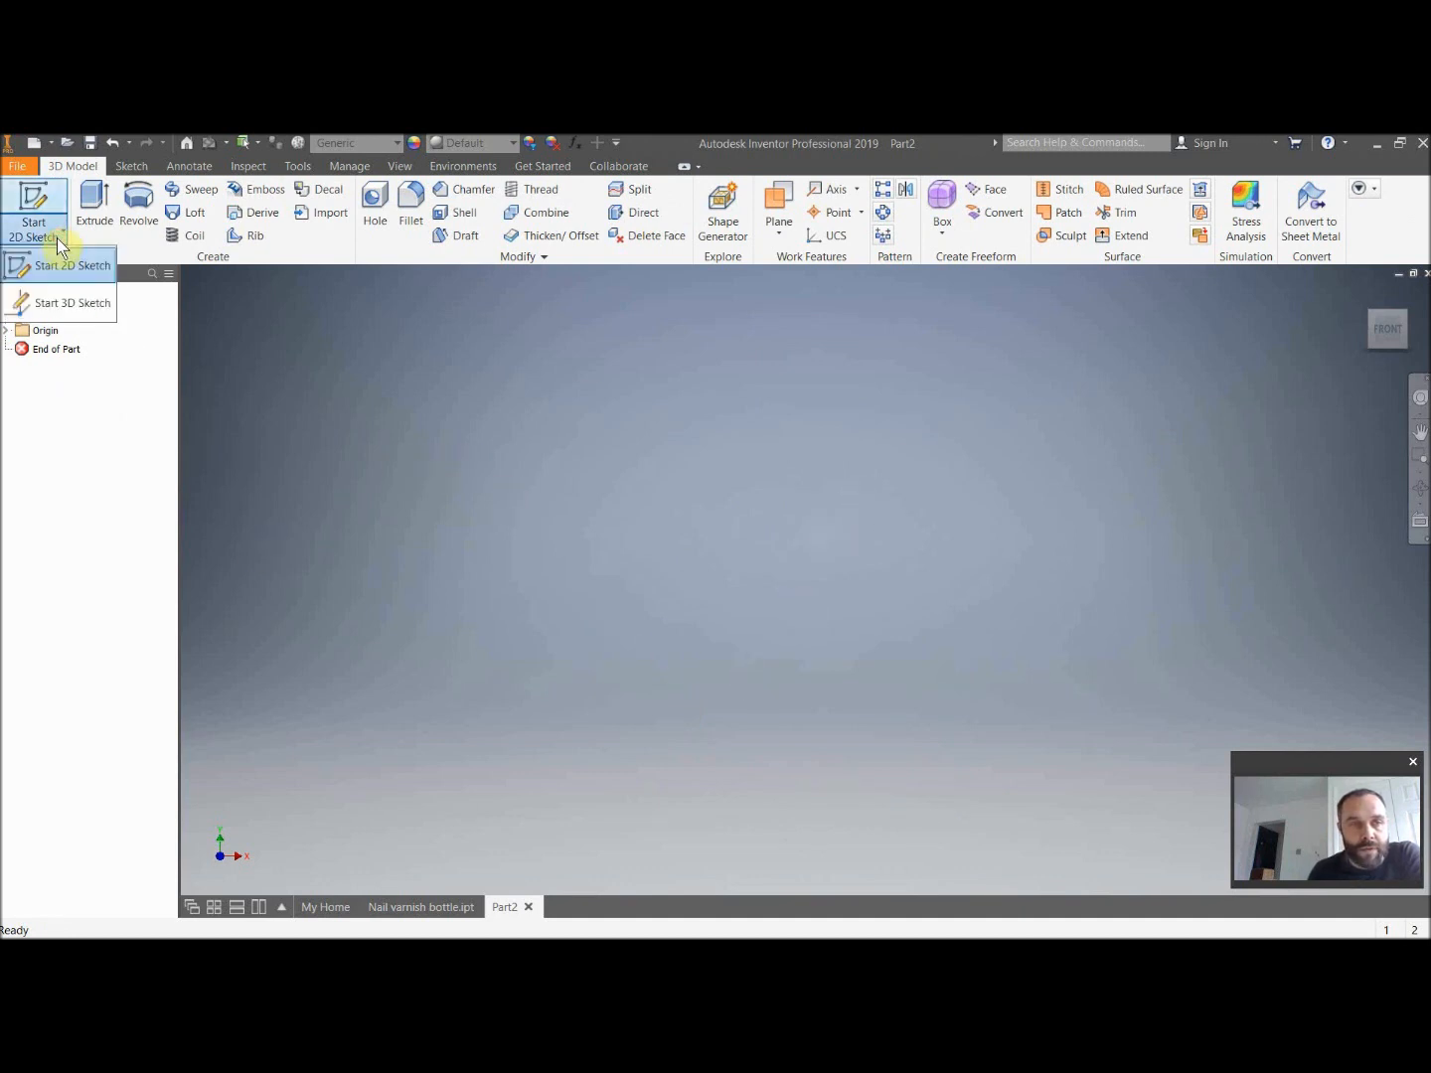
pyautogui.click(55, 265)
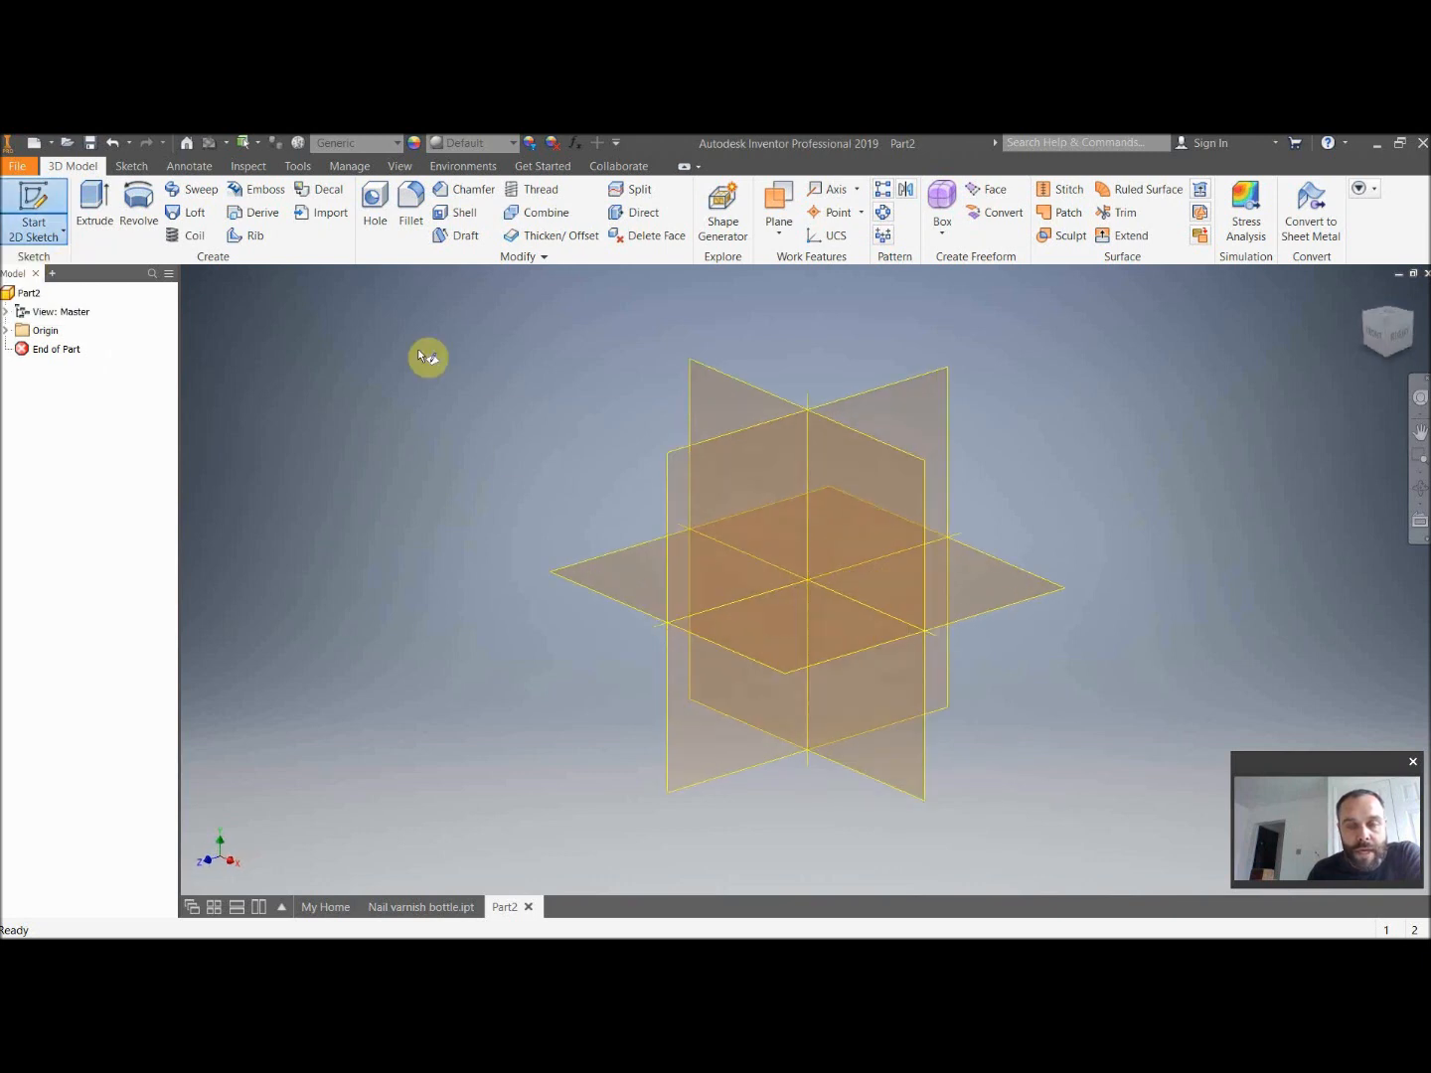
pyautogui.click(625, 563)
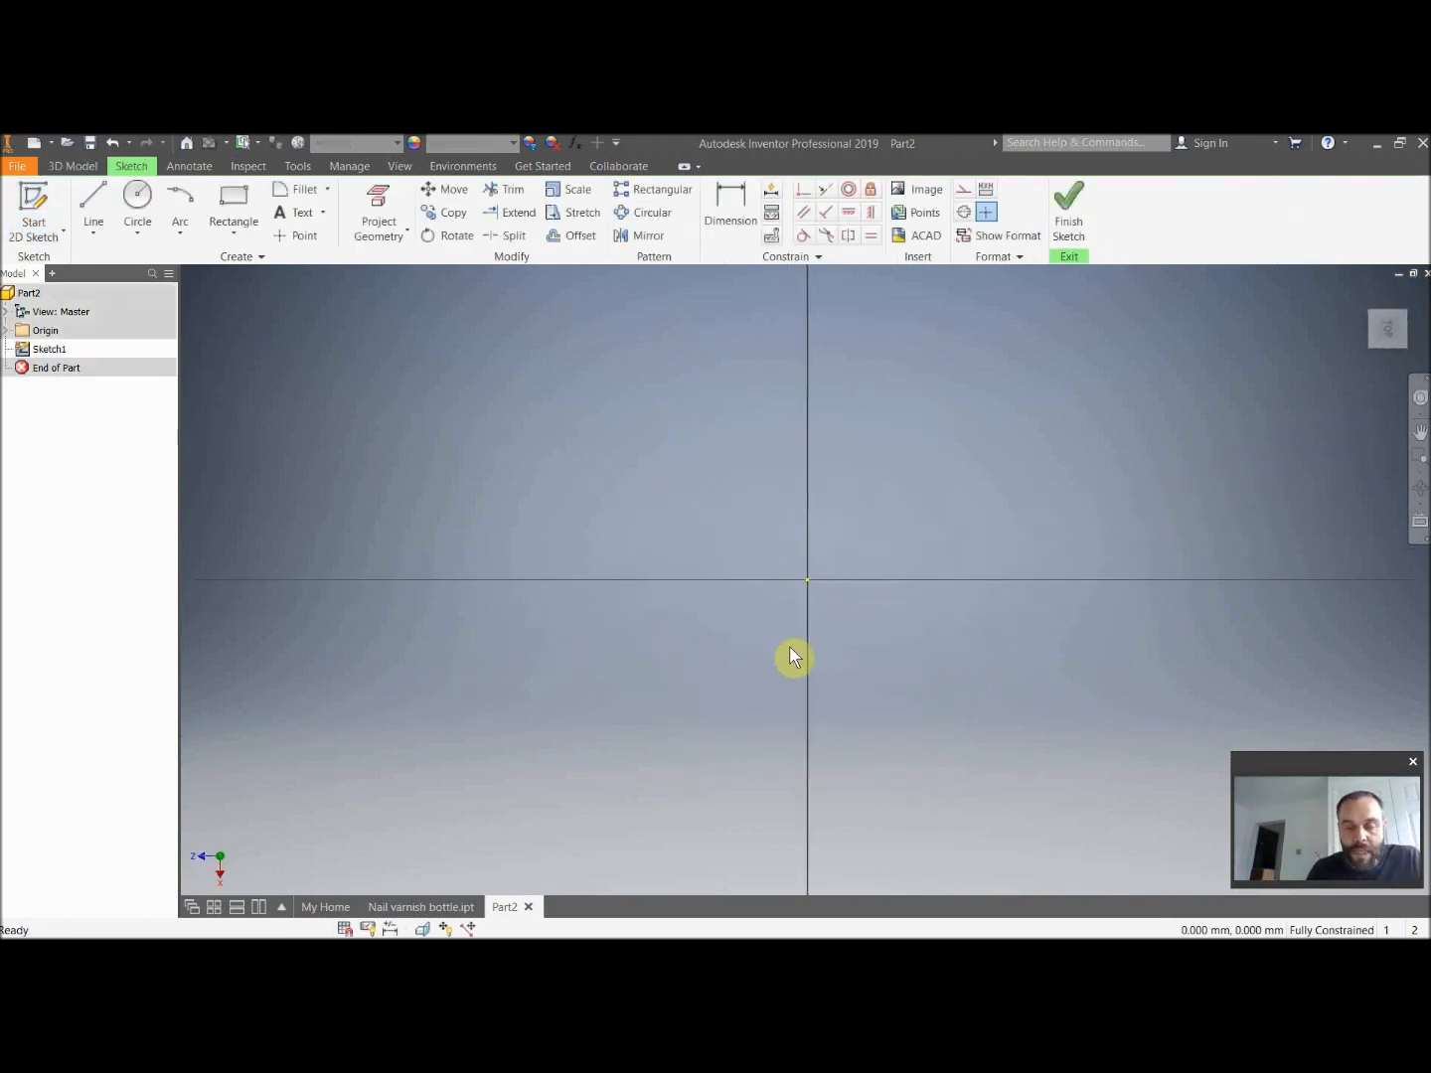
# Sketch a 28 mm by 28 mm two-point rectangle with its first corner at the origin.
pyautogui.press('F2')
pyautogui.moveTo(952, 650)
pyautogui.mouseDown()
pyautogui.moveTo(659, 492)
pyautogui.moveTo(565, 461)
pyautogui.moveTo(572, 448)
pyautogui.moveTo(575, 489)
pyautogui.moveTo(753, 591)
pyautogui.moveTo(664, 518)
pyautogui.mouseUp()
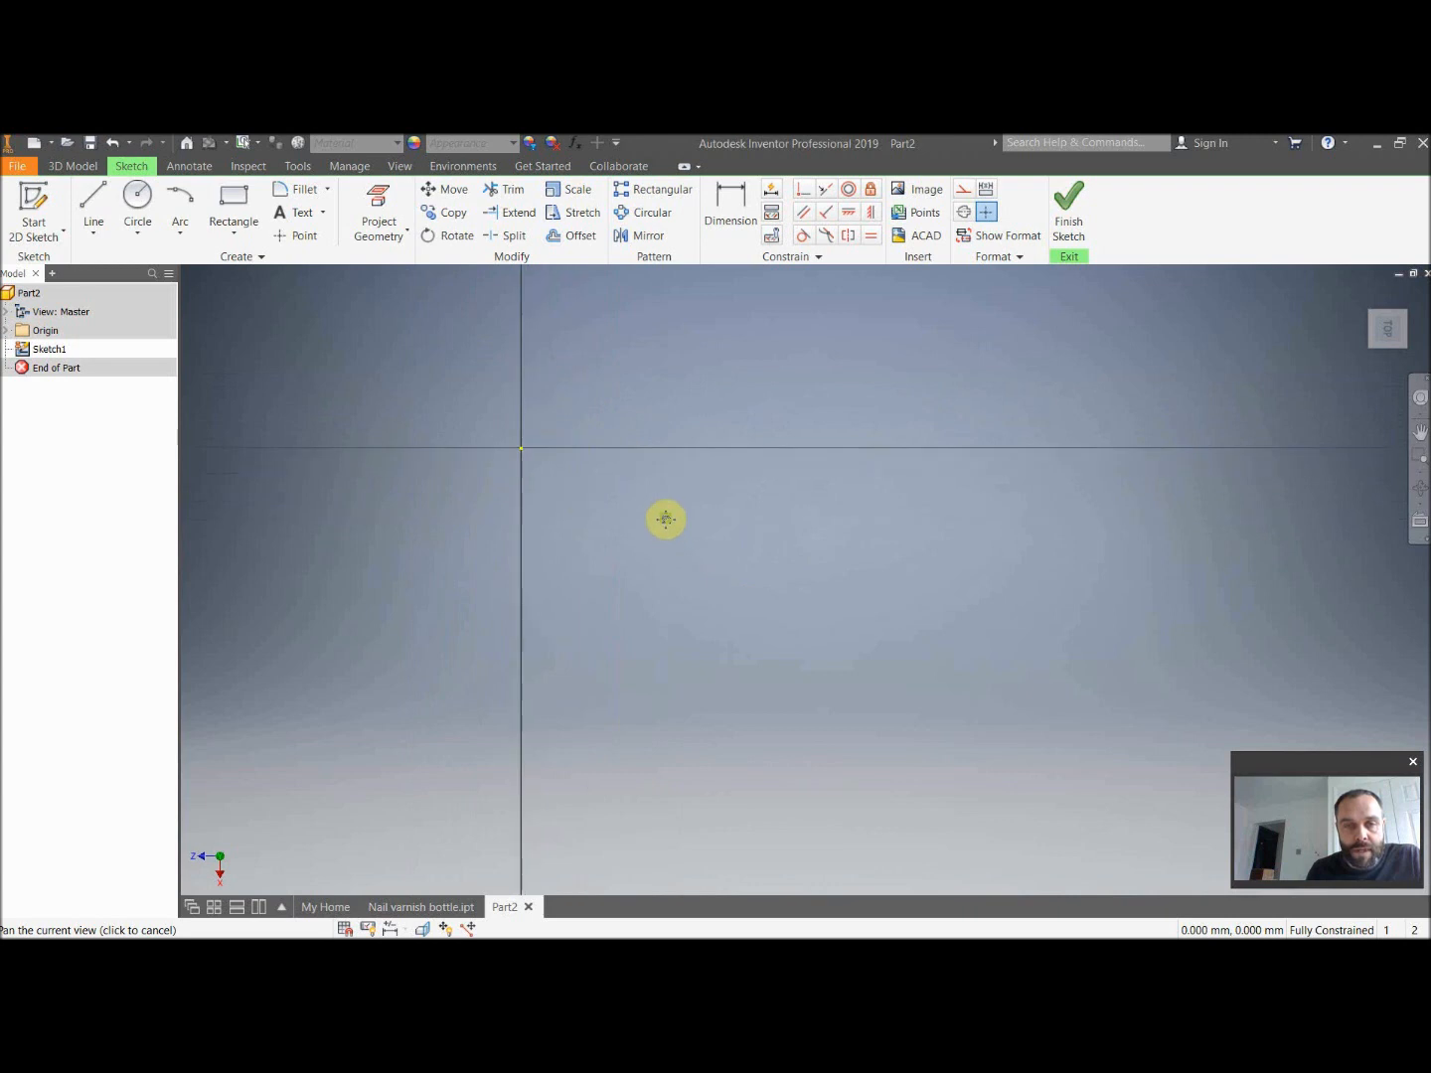
pyautogui.scroll(-2, 661, 509)
pyautogui.scroll(2, 664, 518)
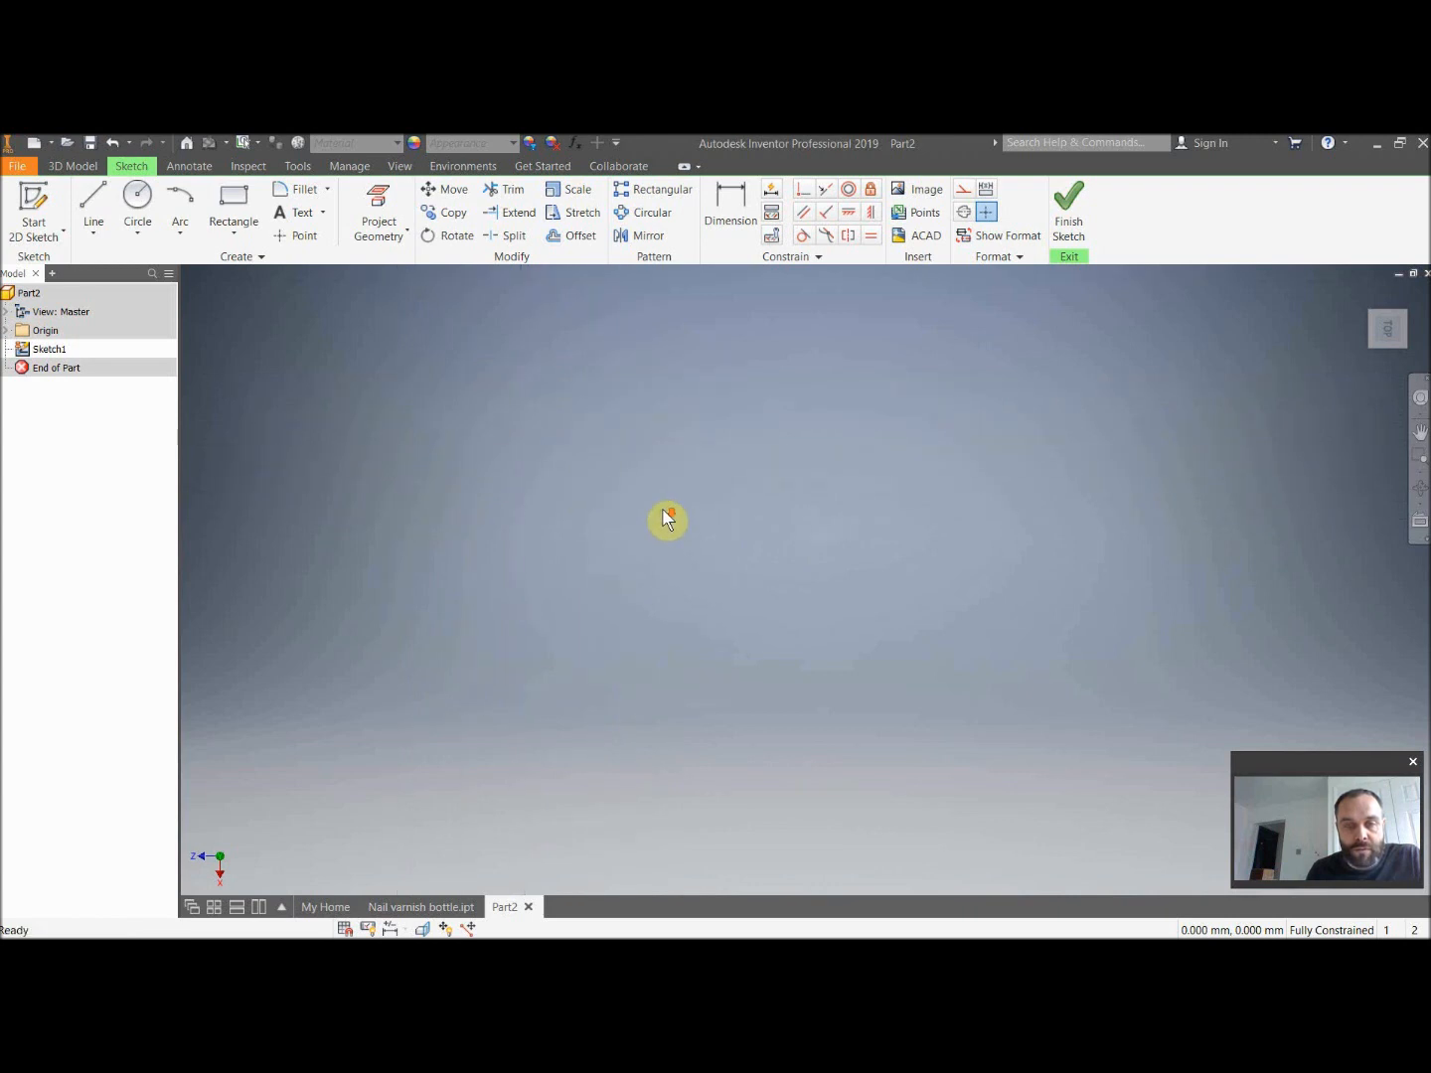
pyautogui.press('F2')
pyautogui.moveTo(826, 584); pyautogui.dragTo(744, 496)
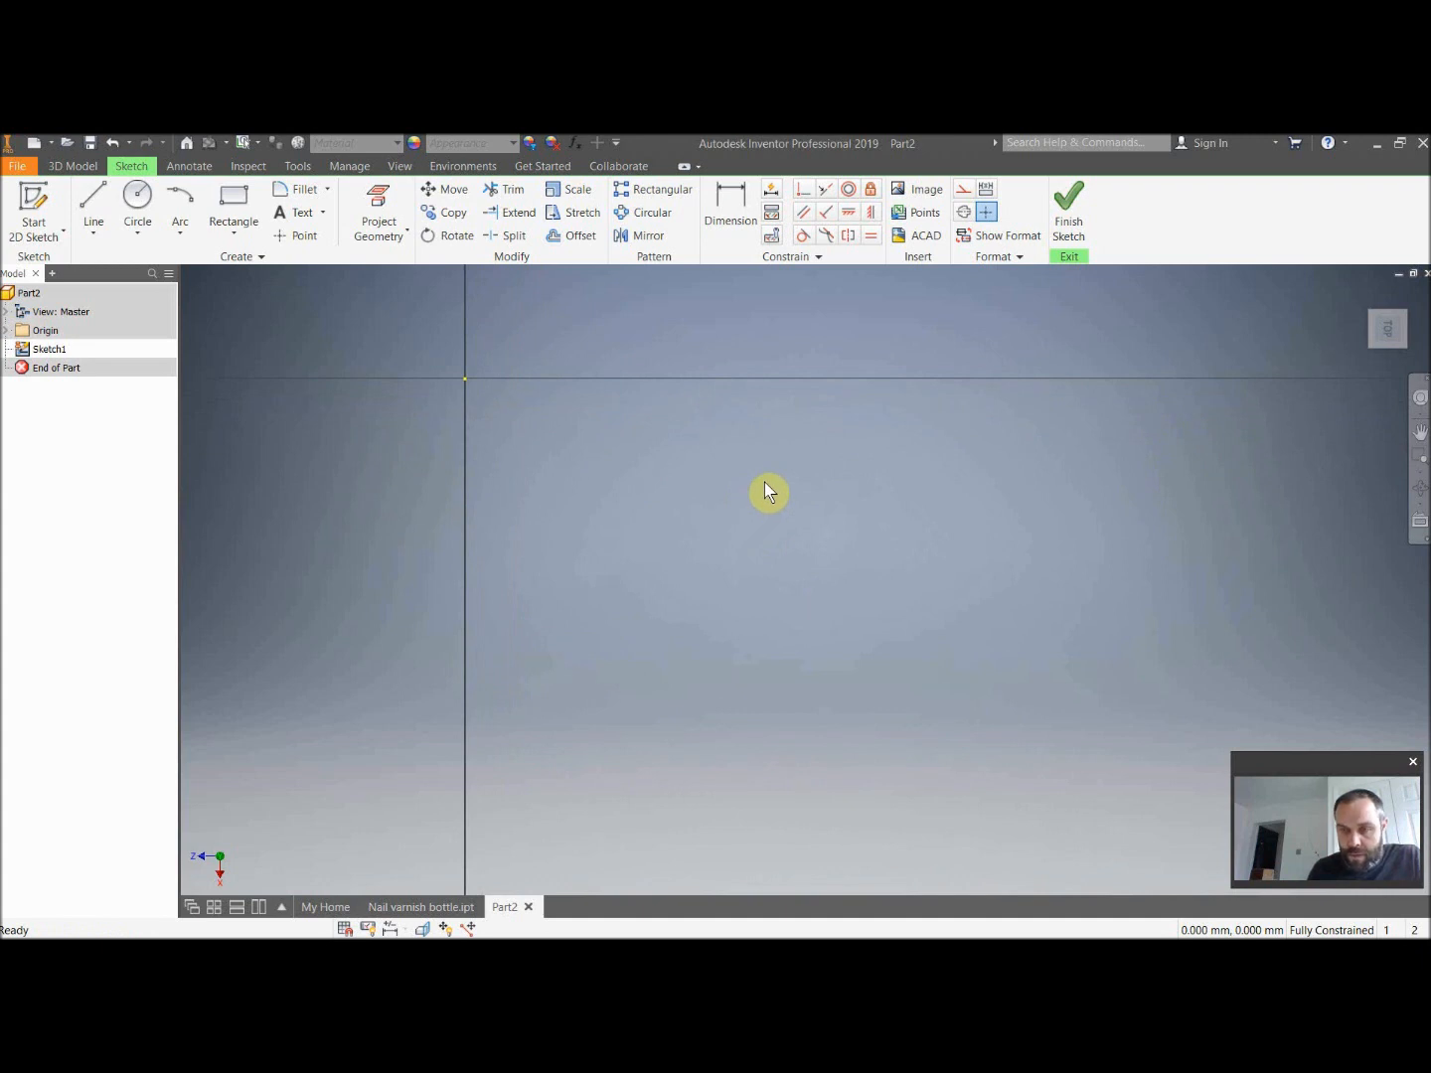
pyautogui.press('F2')
pyautogui.moveTo(764, 492)
pyautogui.mouseDown()
pyautogui.moveTo(771, 477)
pyautogui.moveTo(686, 449)
pyautogui.mouseUp()
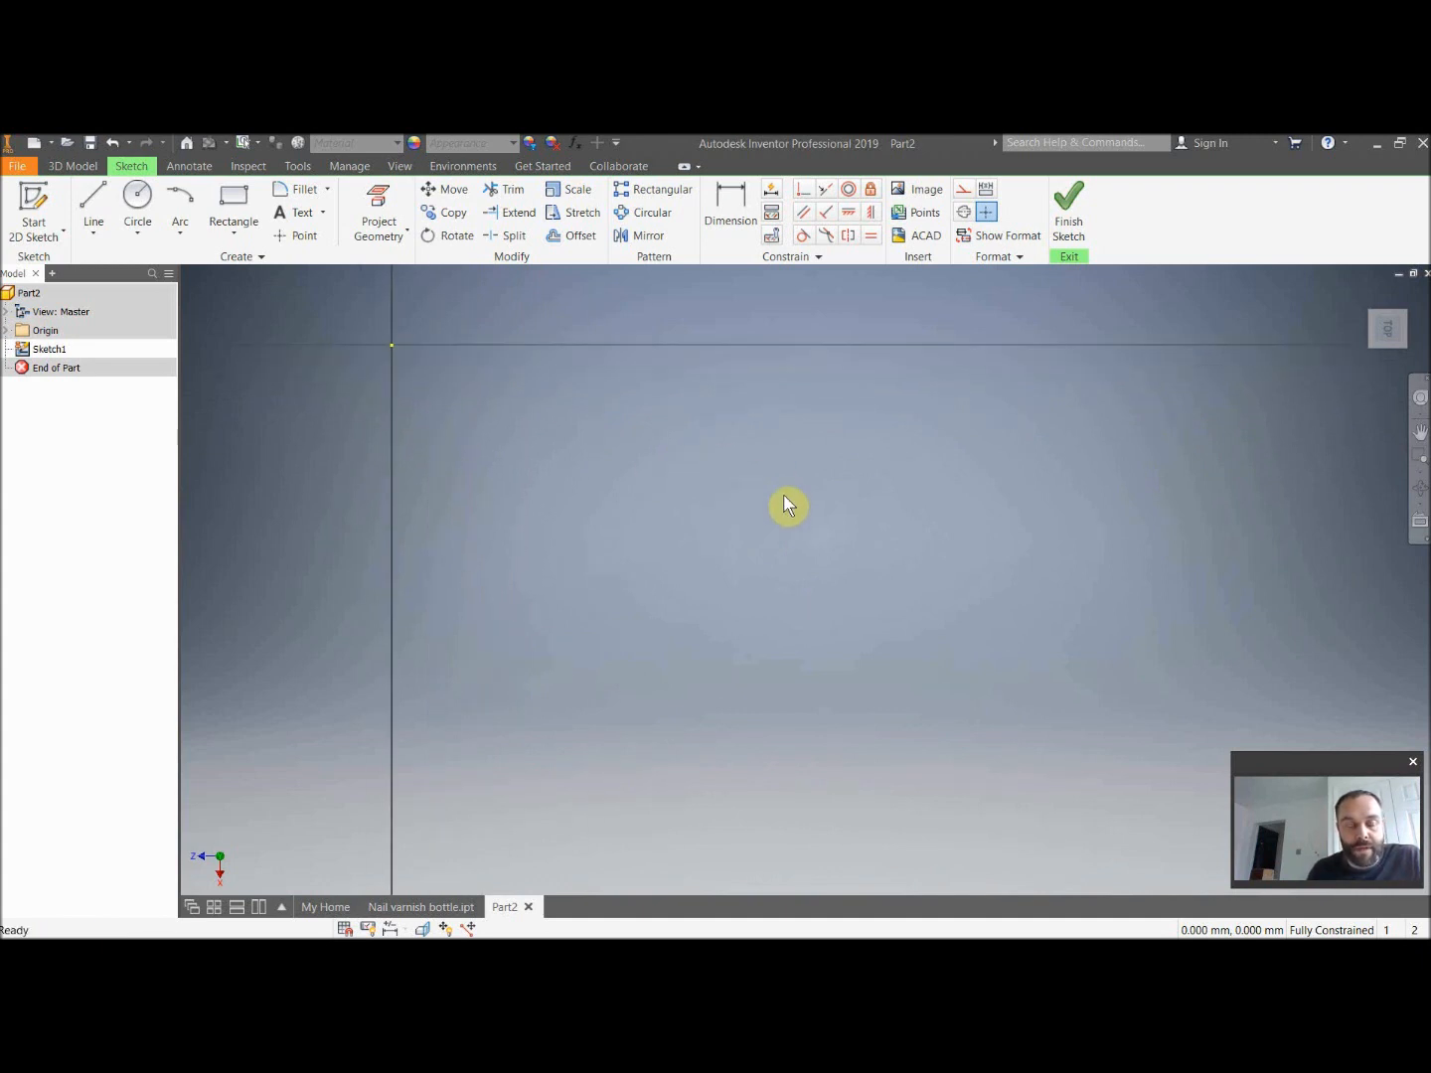
pyautogui.click(236, 207)
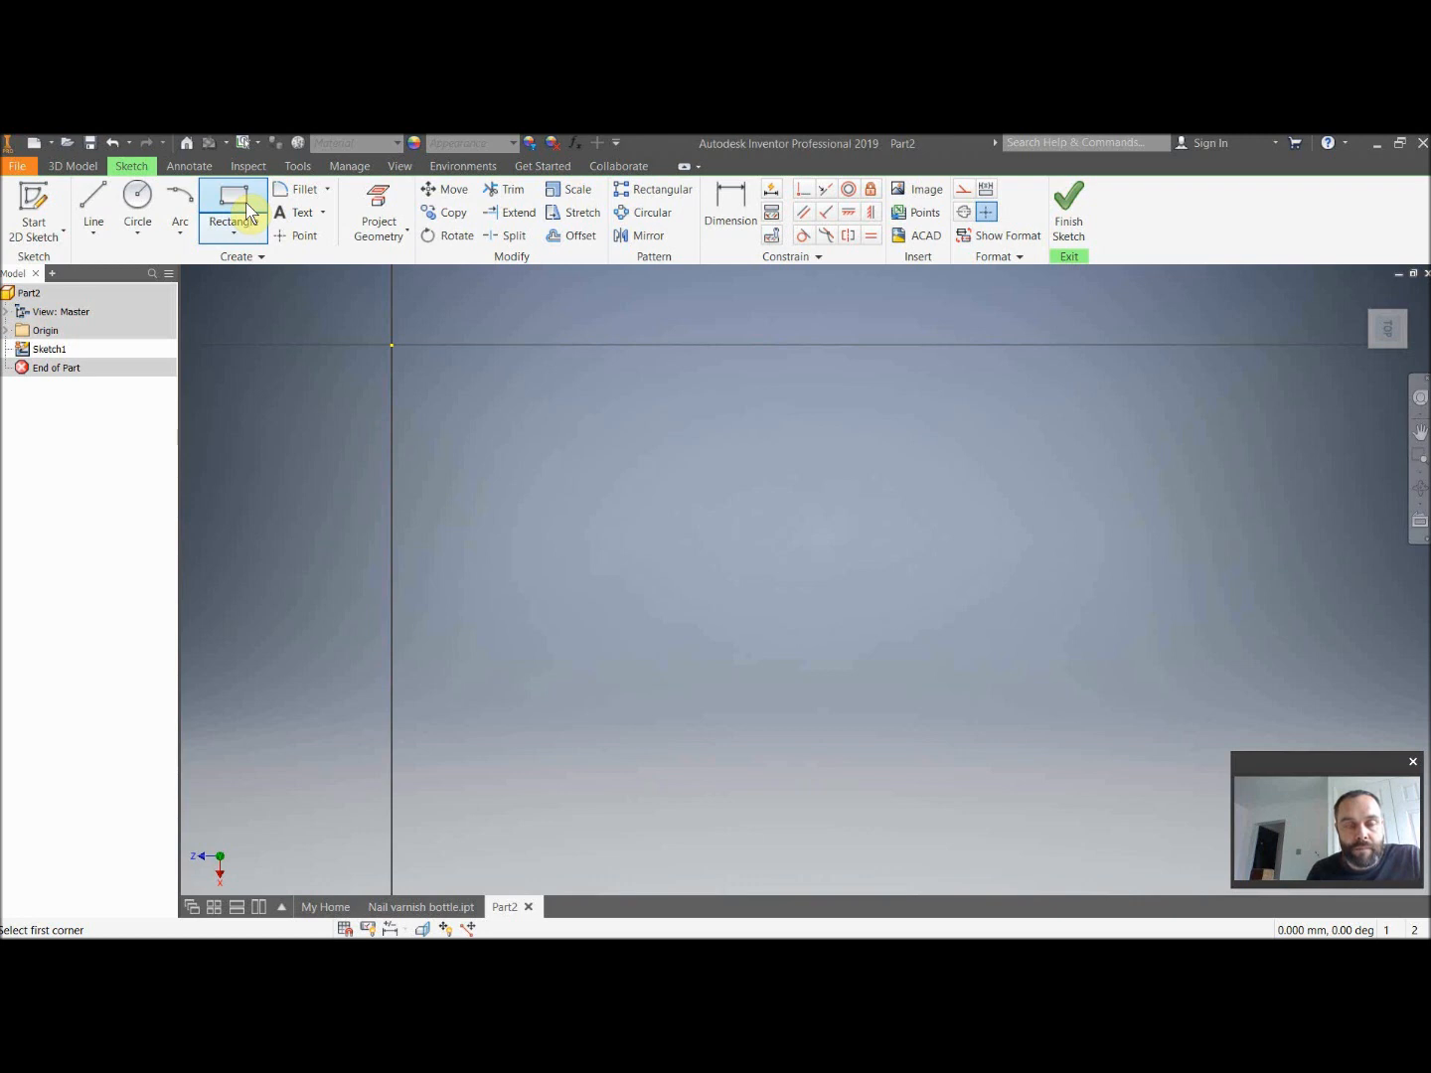
pyautogui.click(94, 231)
pyautogui.click(232, 203)
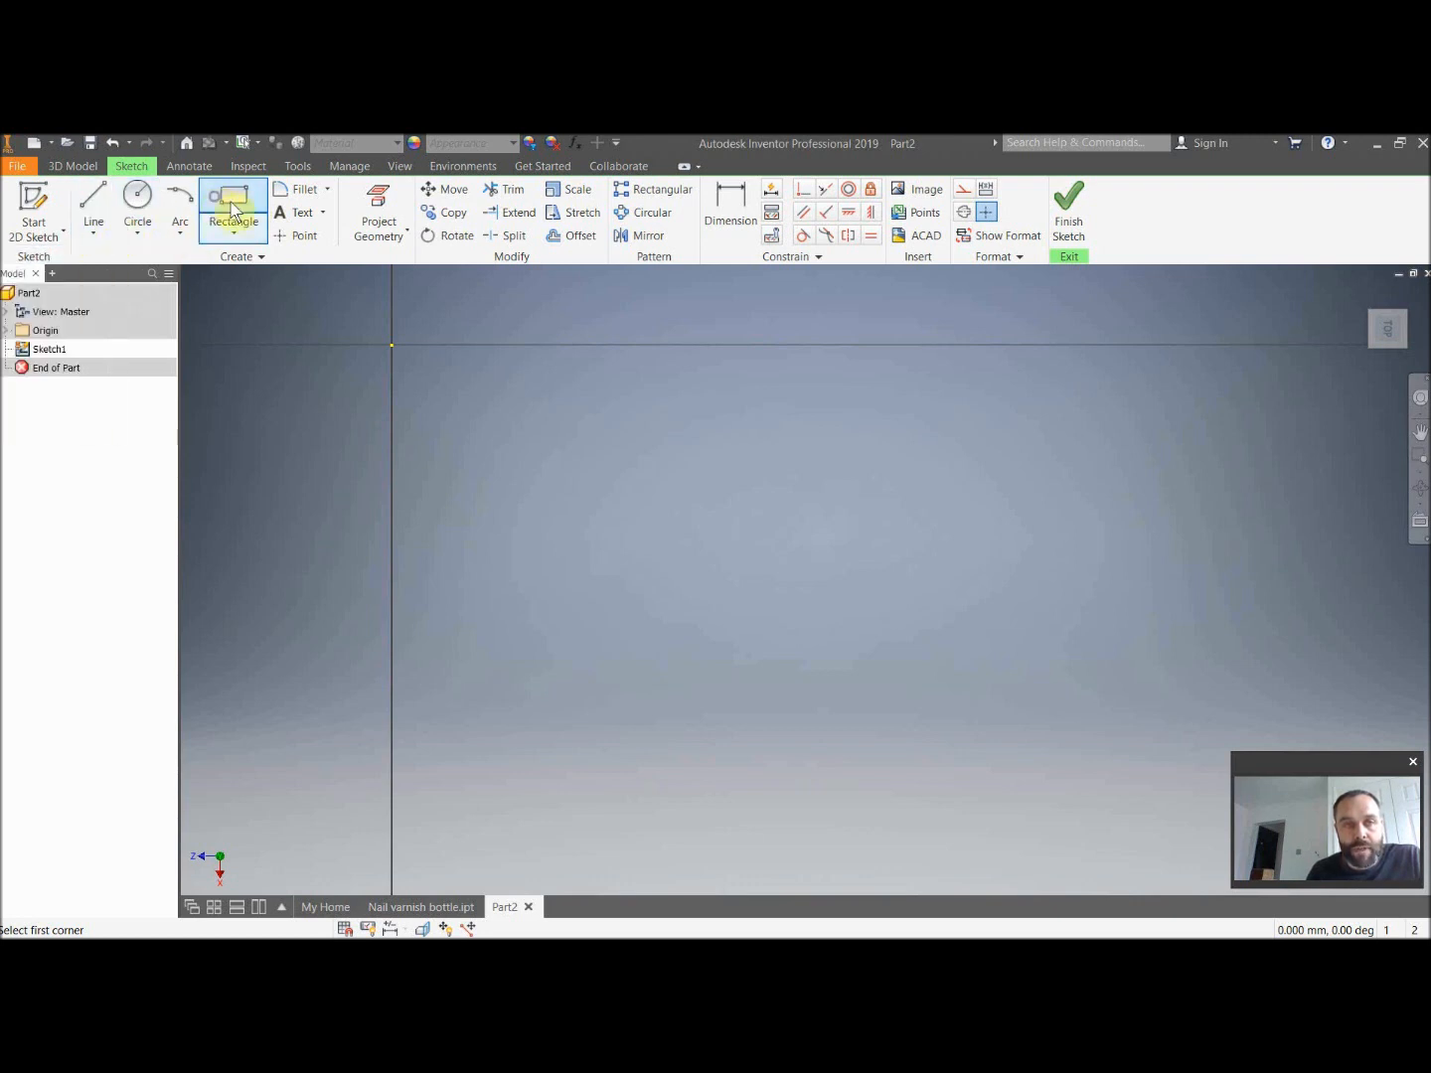
pyautogui.click(391, 345)
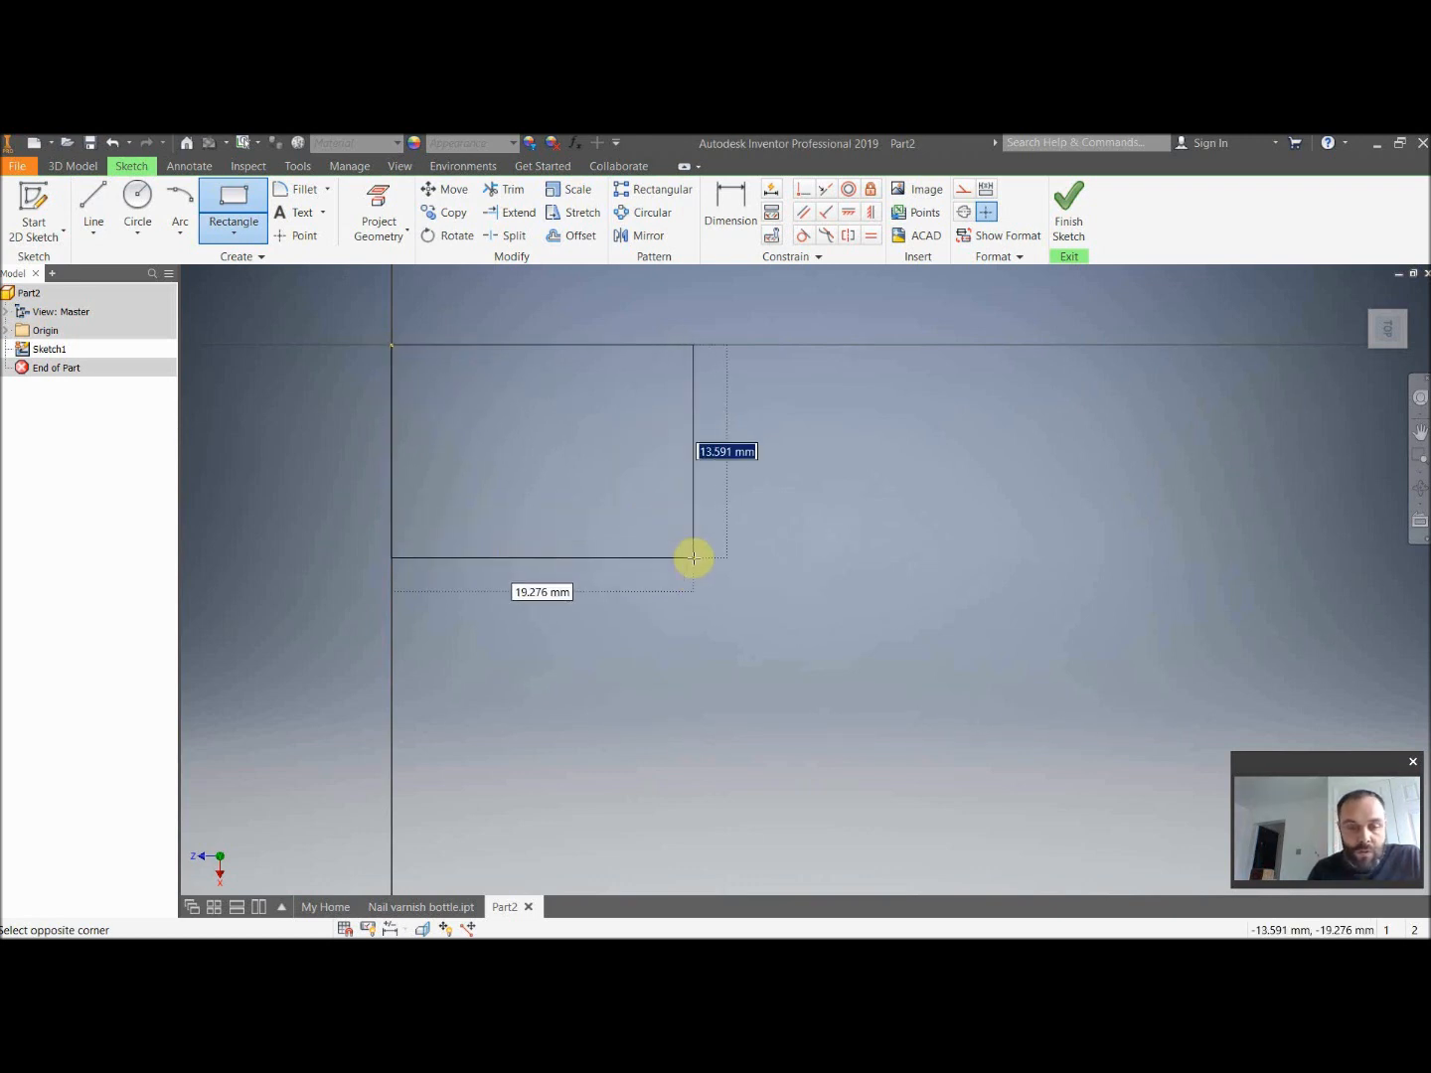
pyautogui.write('28')
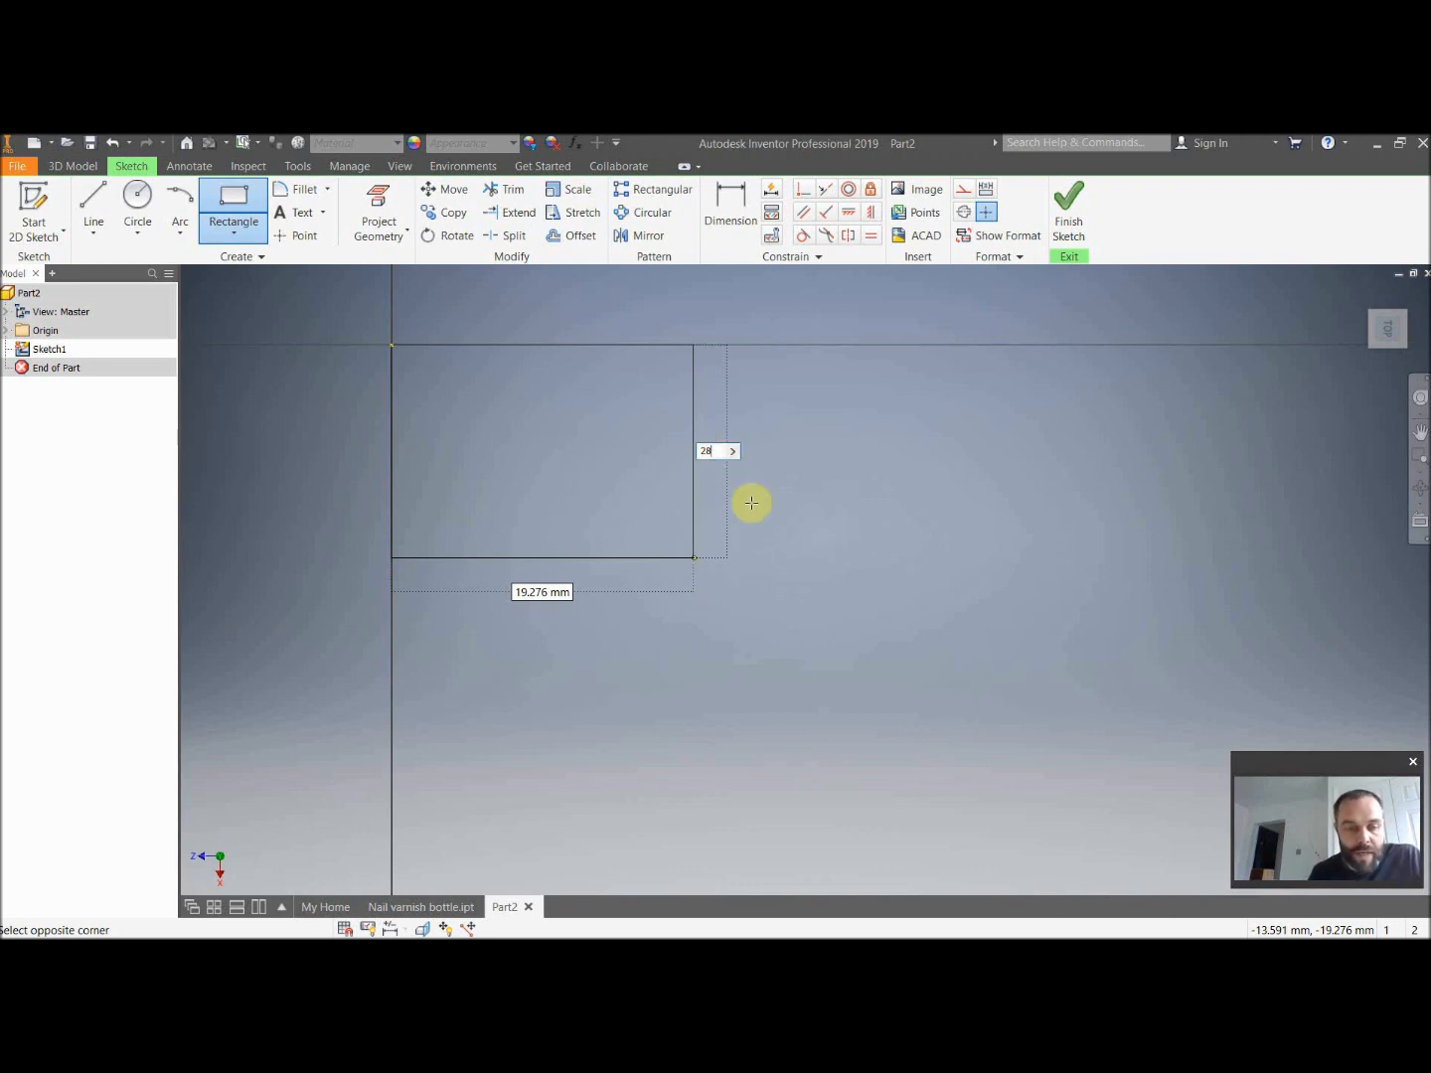
pyautogui.press('Tab')
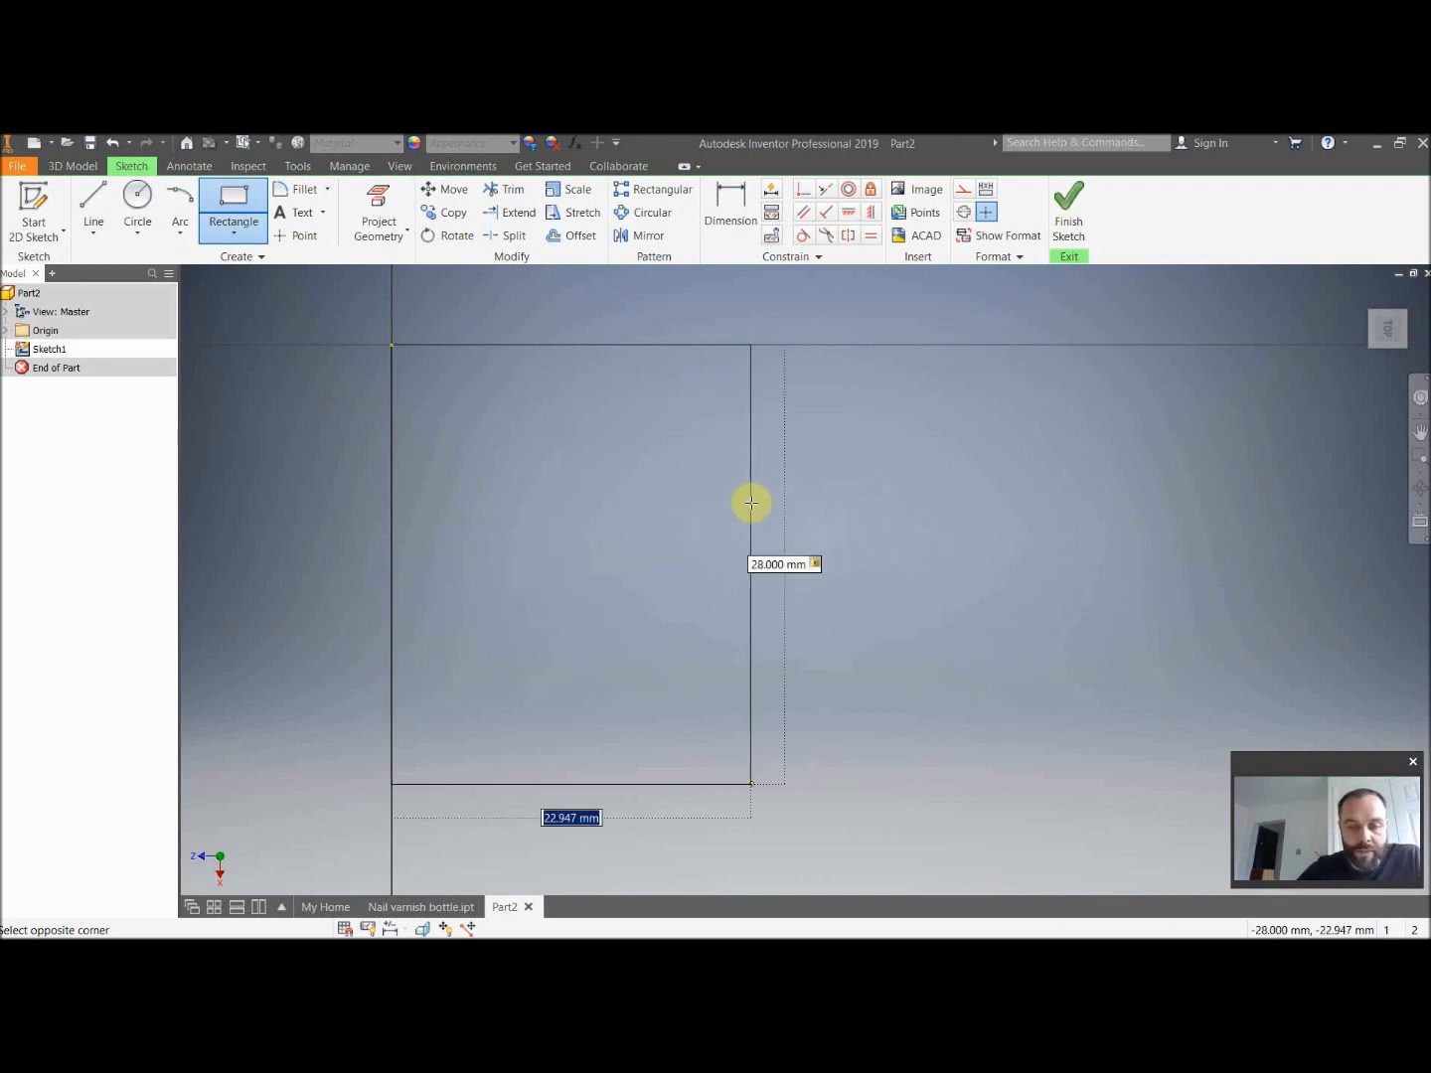
pyautogui.write('28')
pyautogui.press('Tab')
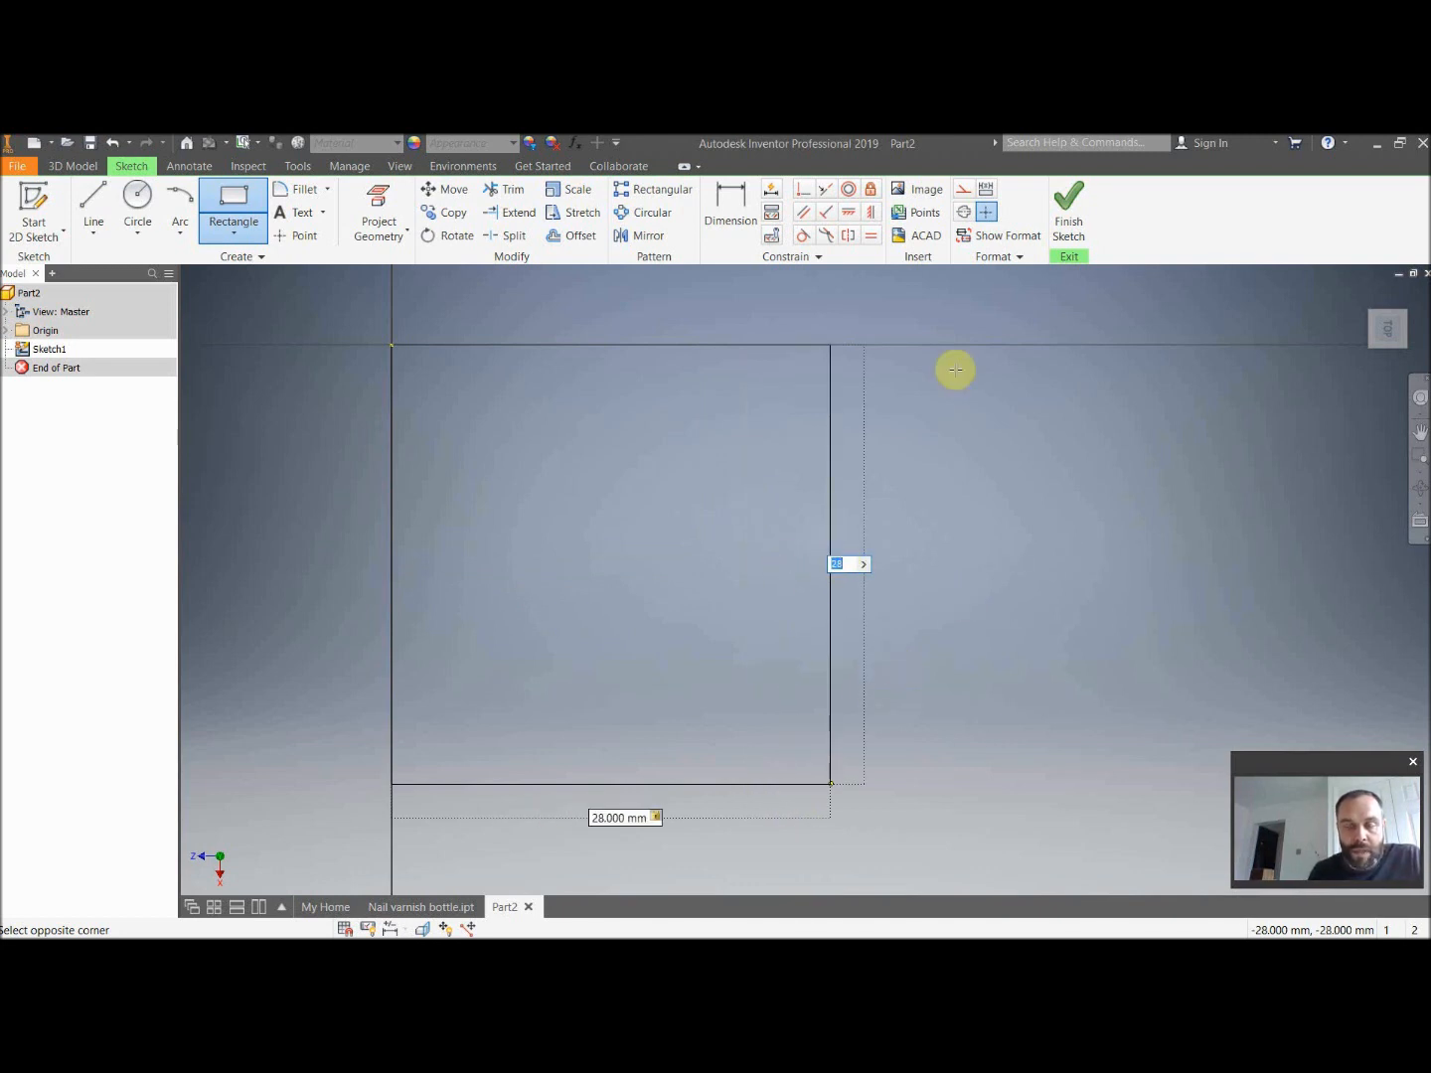
pyautogui.click(985, 504)
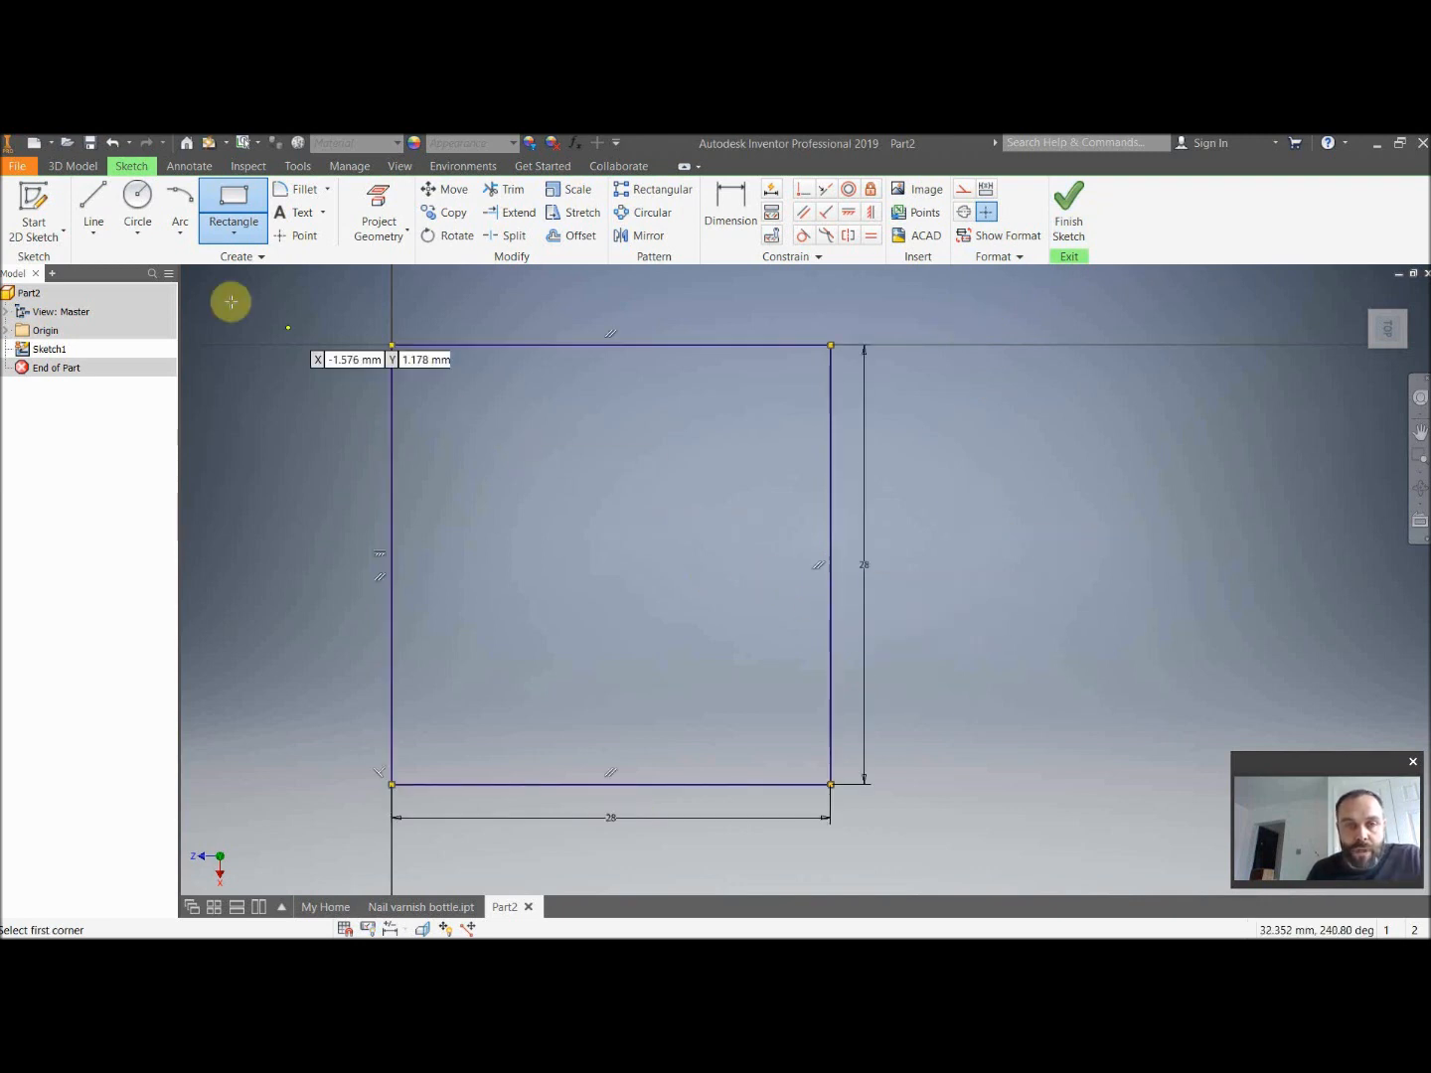
pyautogui.press('Escape')
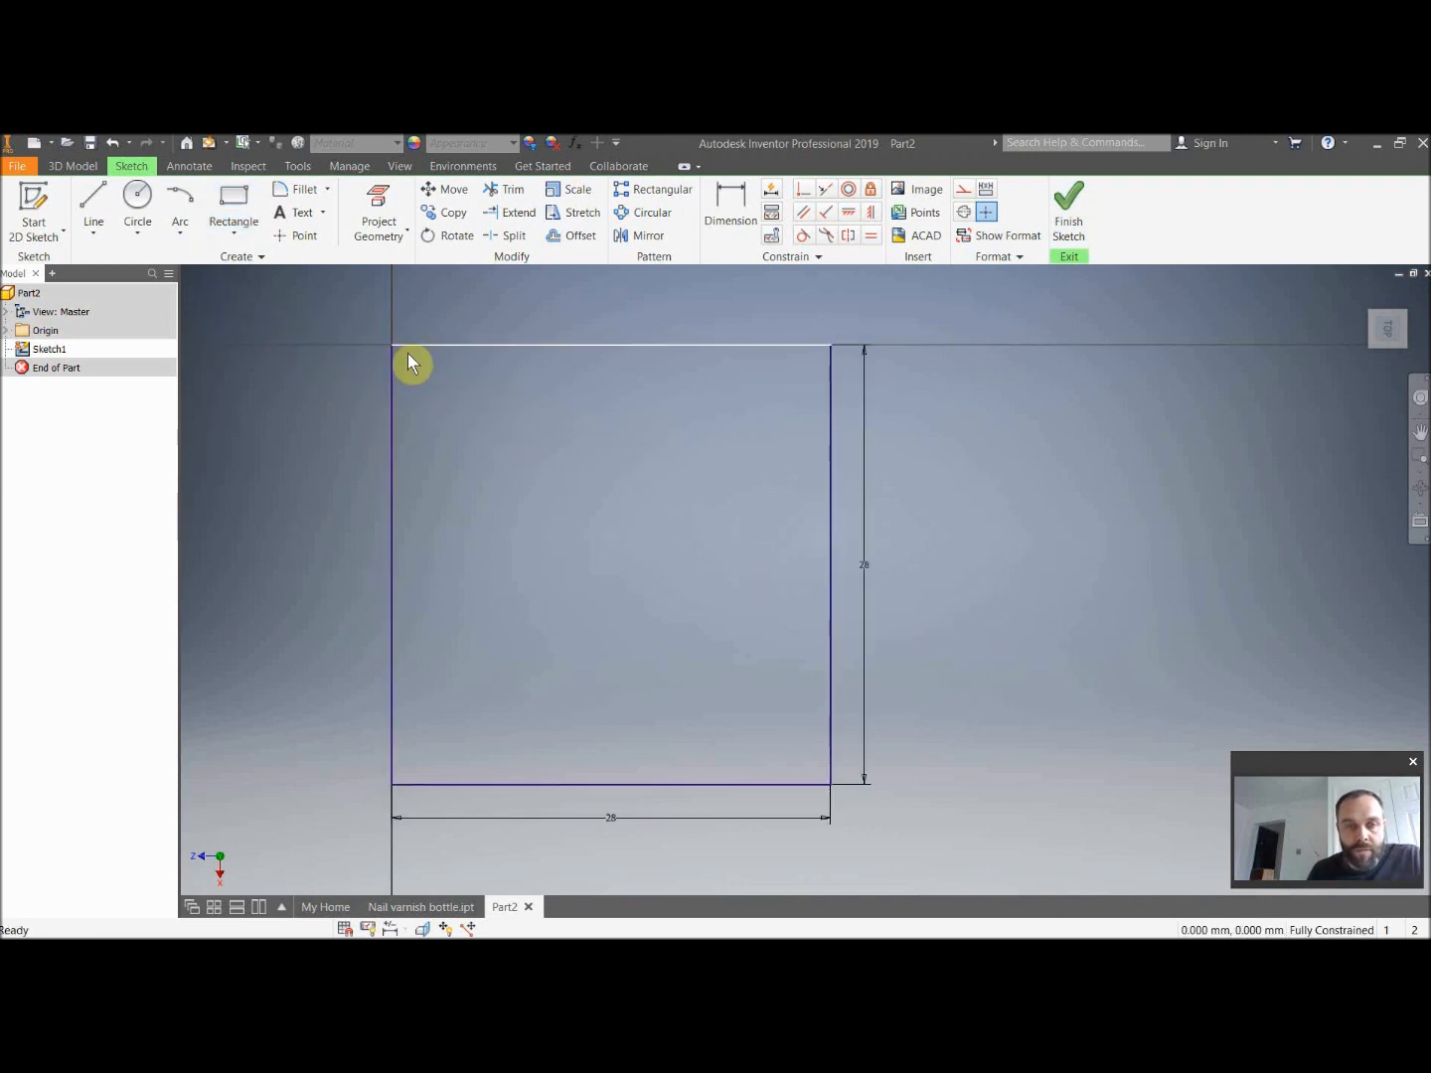
# Convert all four lines of the 28 mm square to construction geometry.
pyautogui.moveTo(325, 318); pyautogui.dragTo(918, 853)
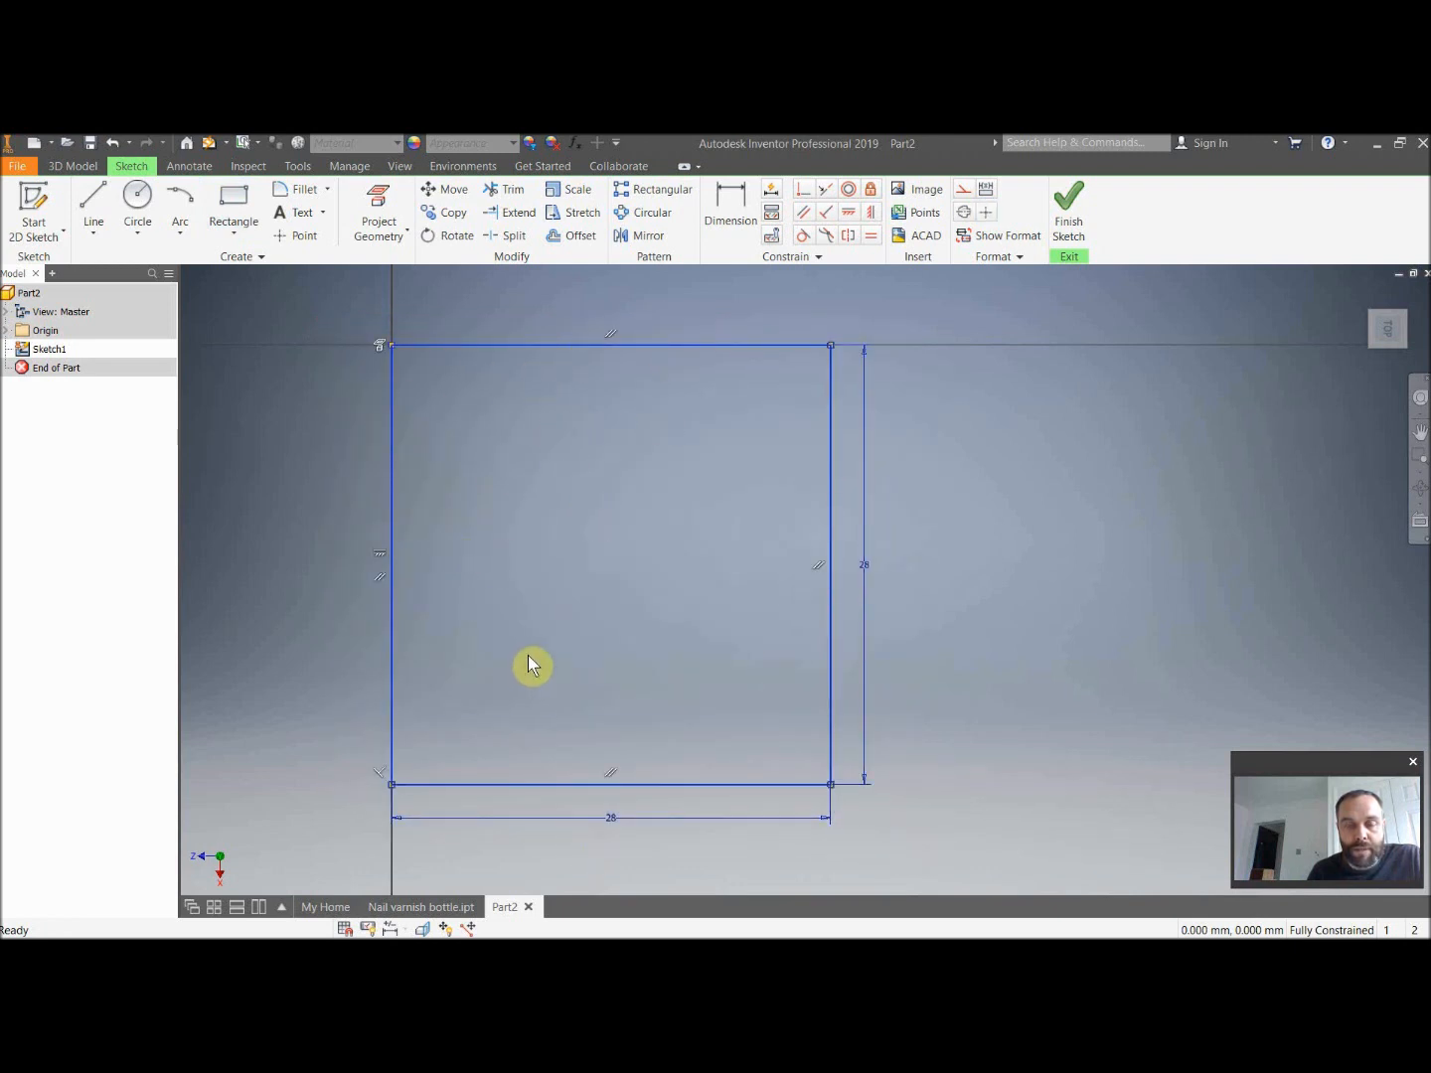
pyautogui.click(963, 198)
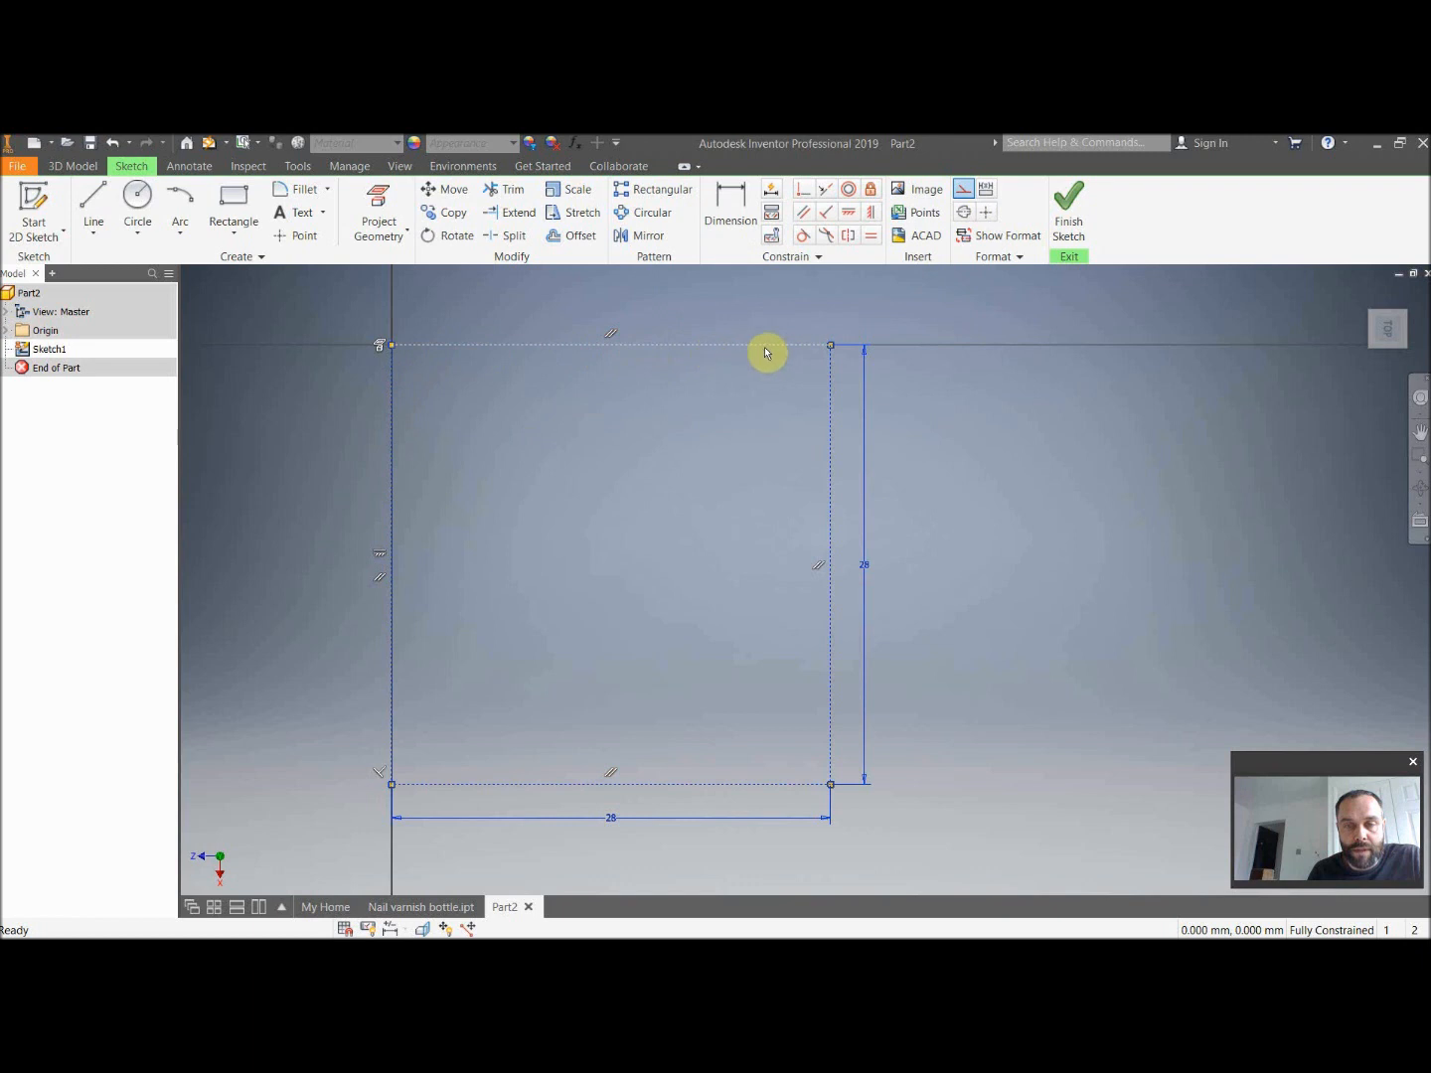
pyautogui.click(975, 561)
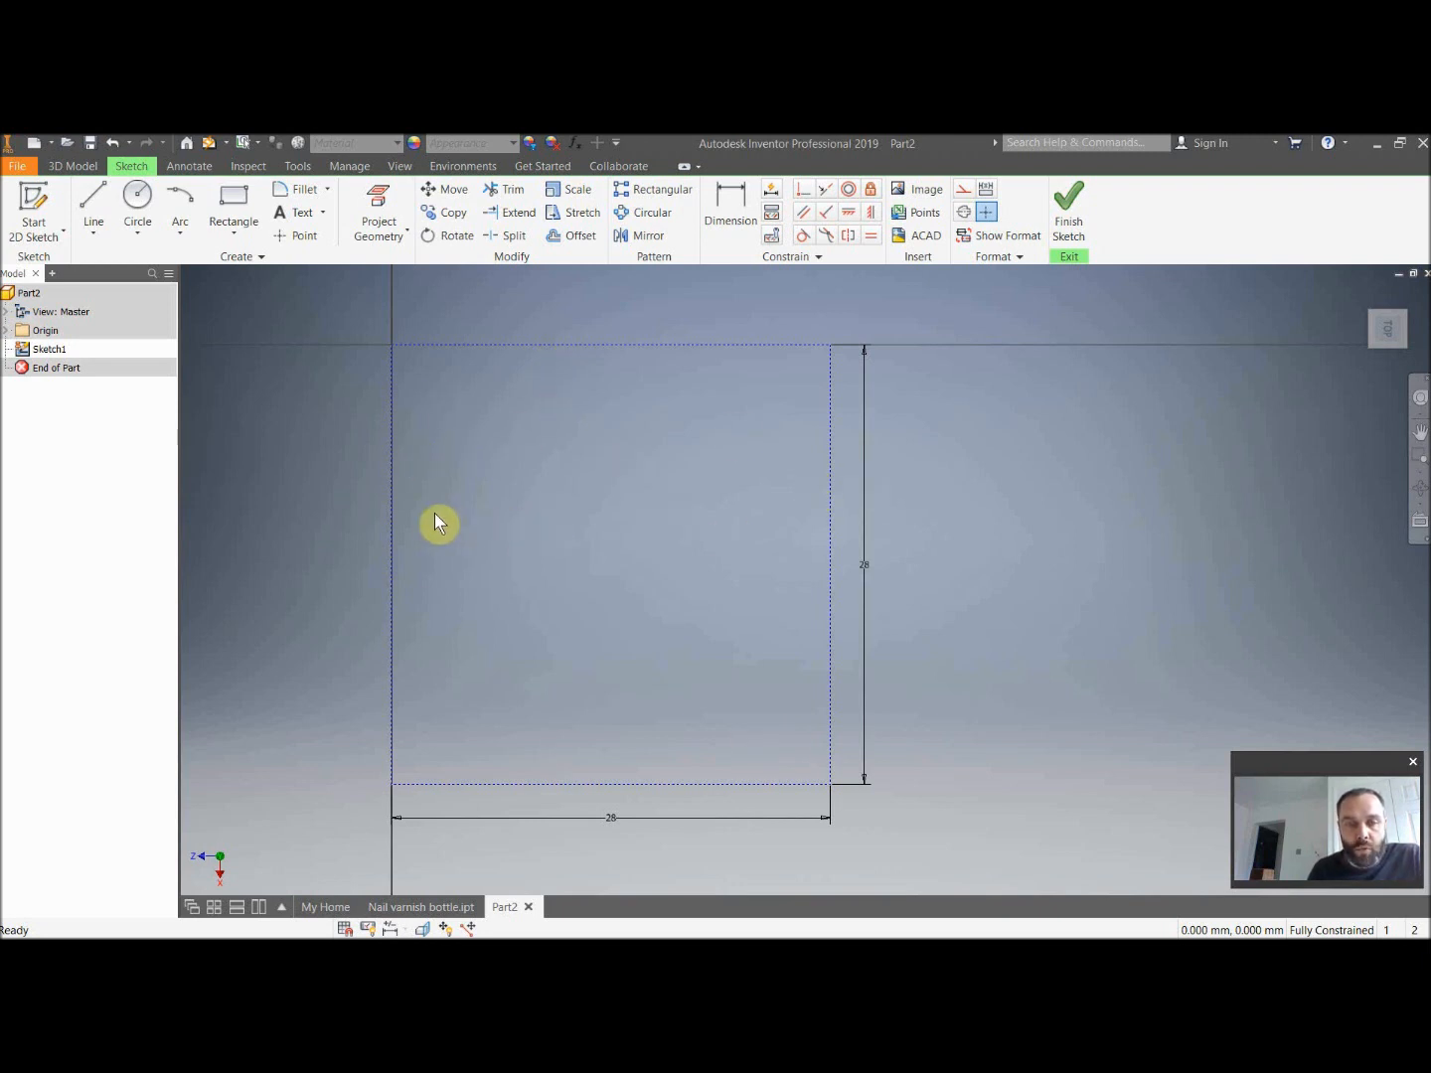
# Try to offset the construction square by 1.5 mm, and undo the offset.
pyautogui.click(578, 242)
pyautogui.click(598, 346)
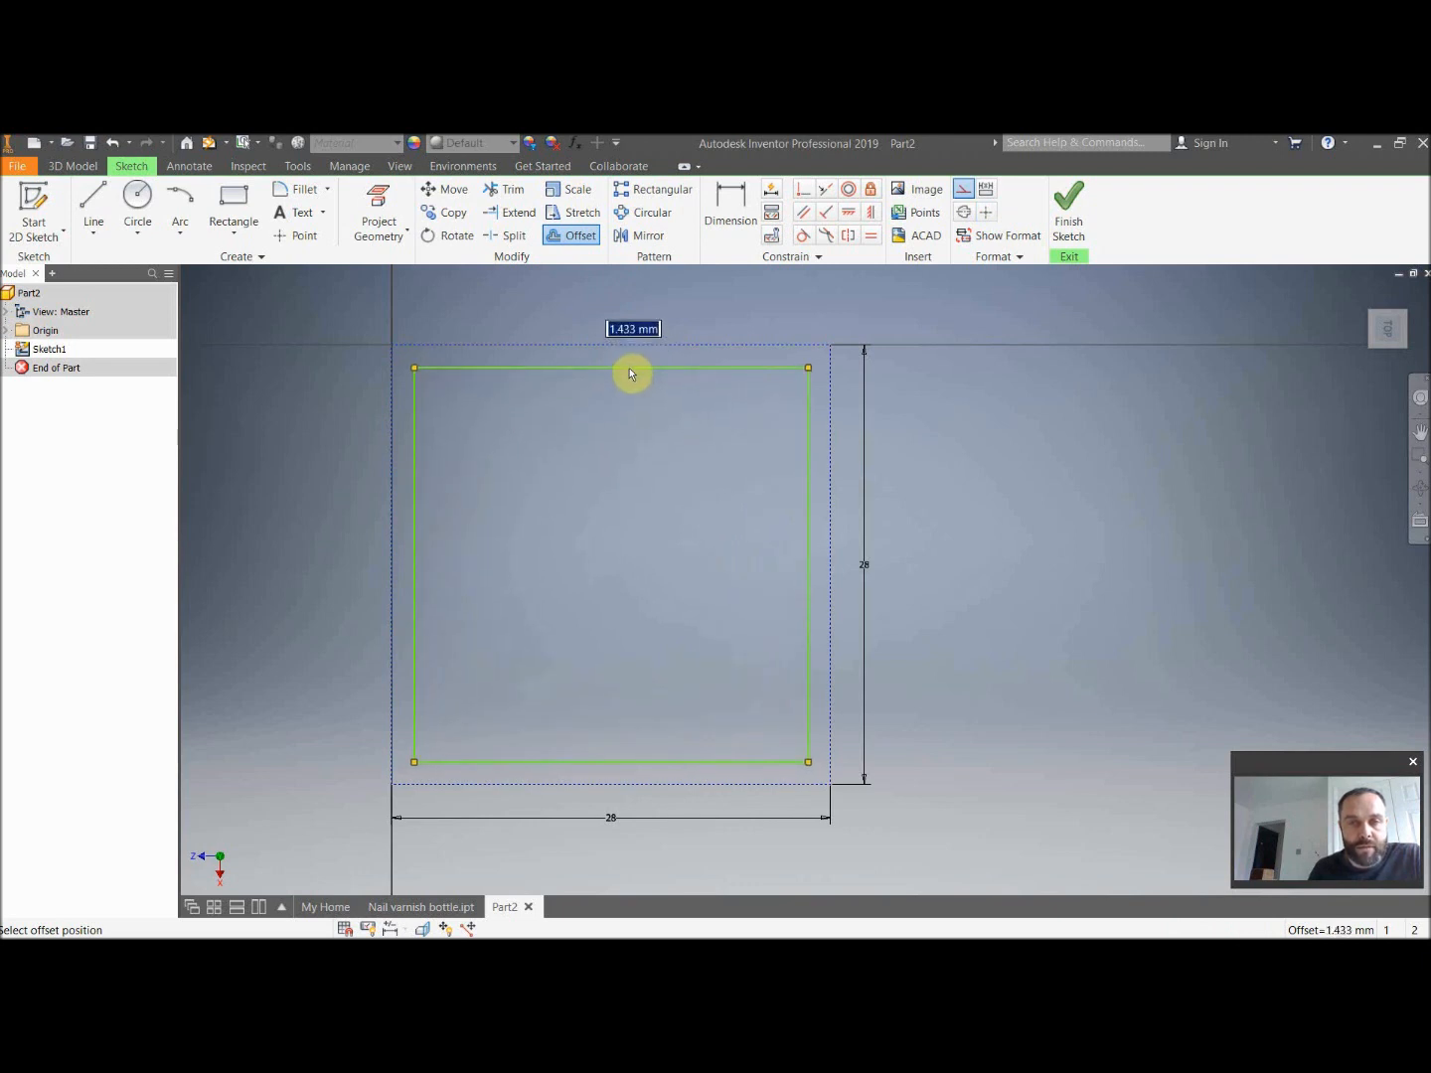
pyautogui.write('1.5')
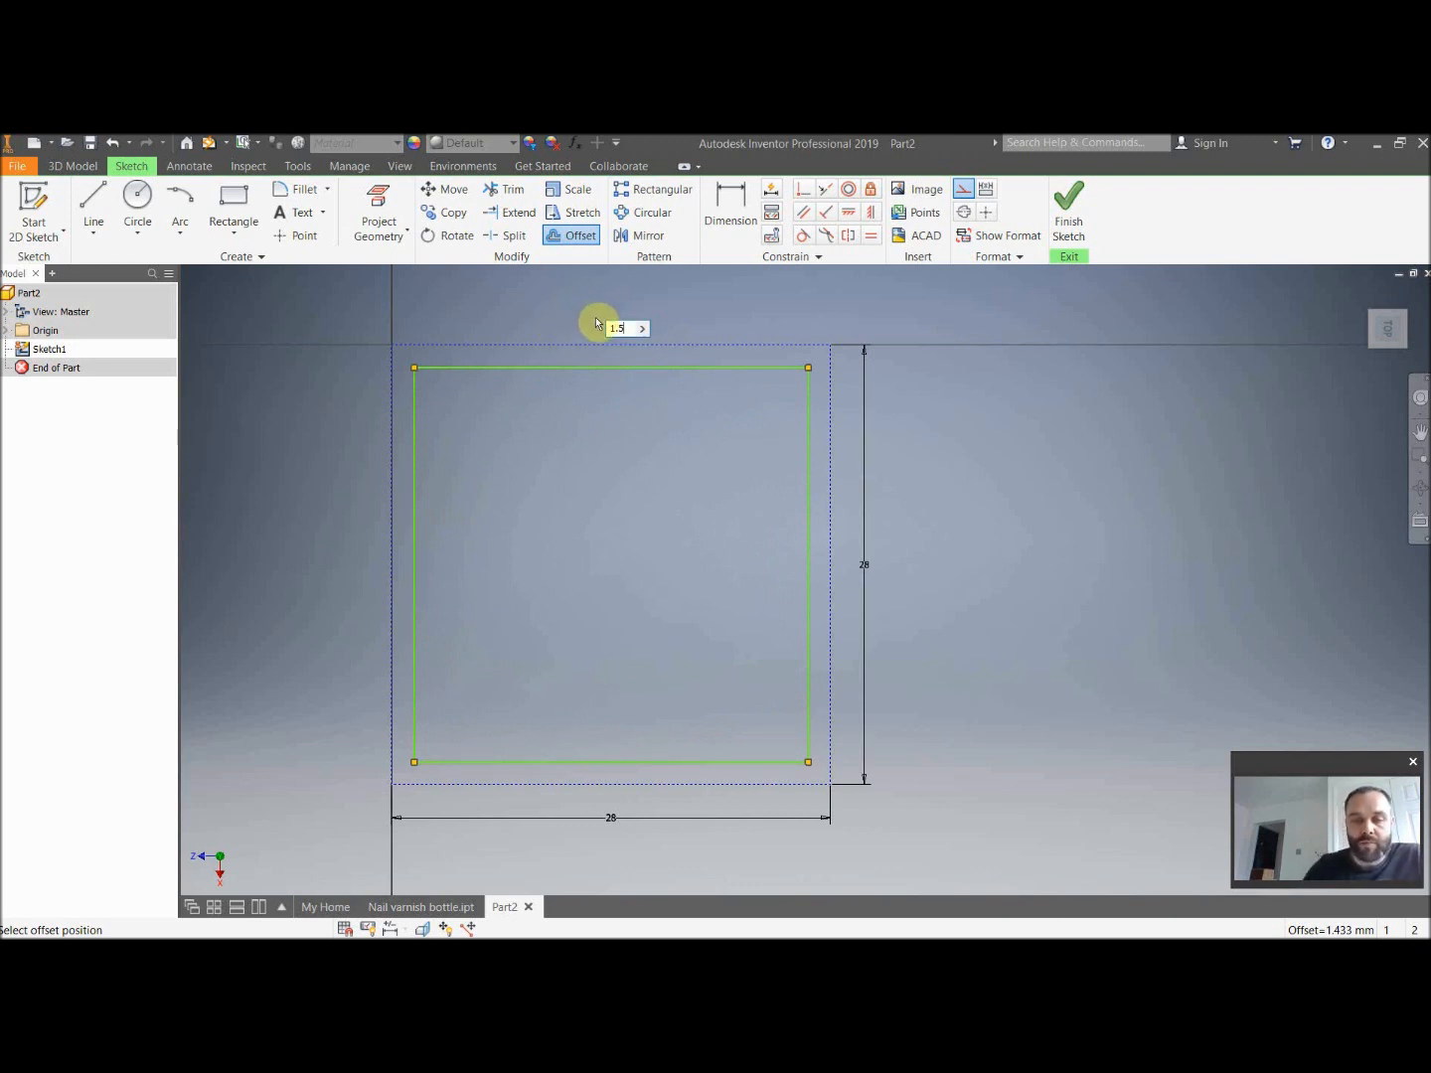
pyautogui.press('Return')
pyautogui.press('Escape')
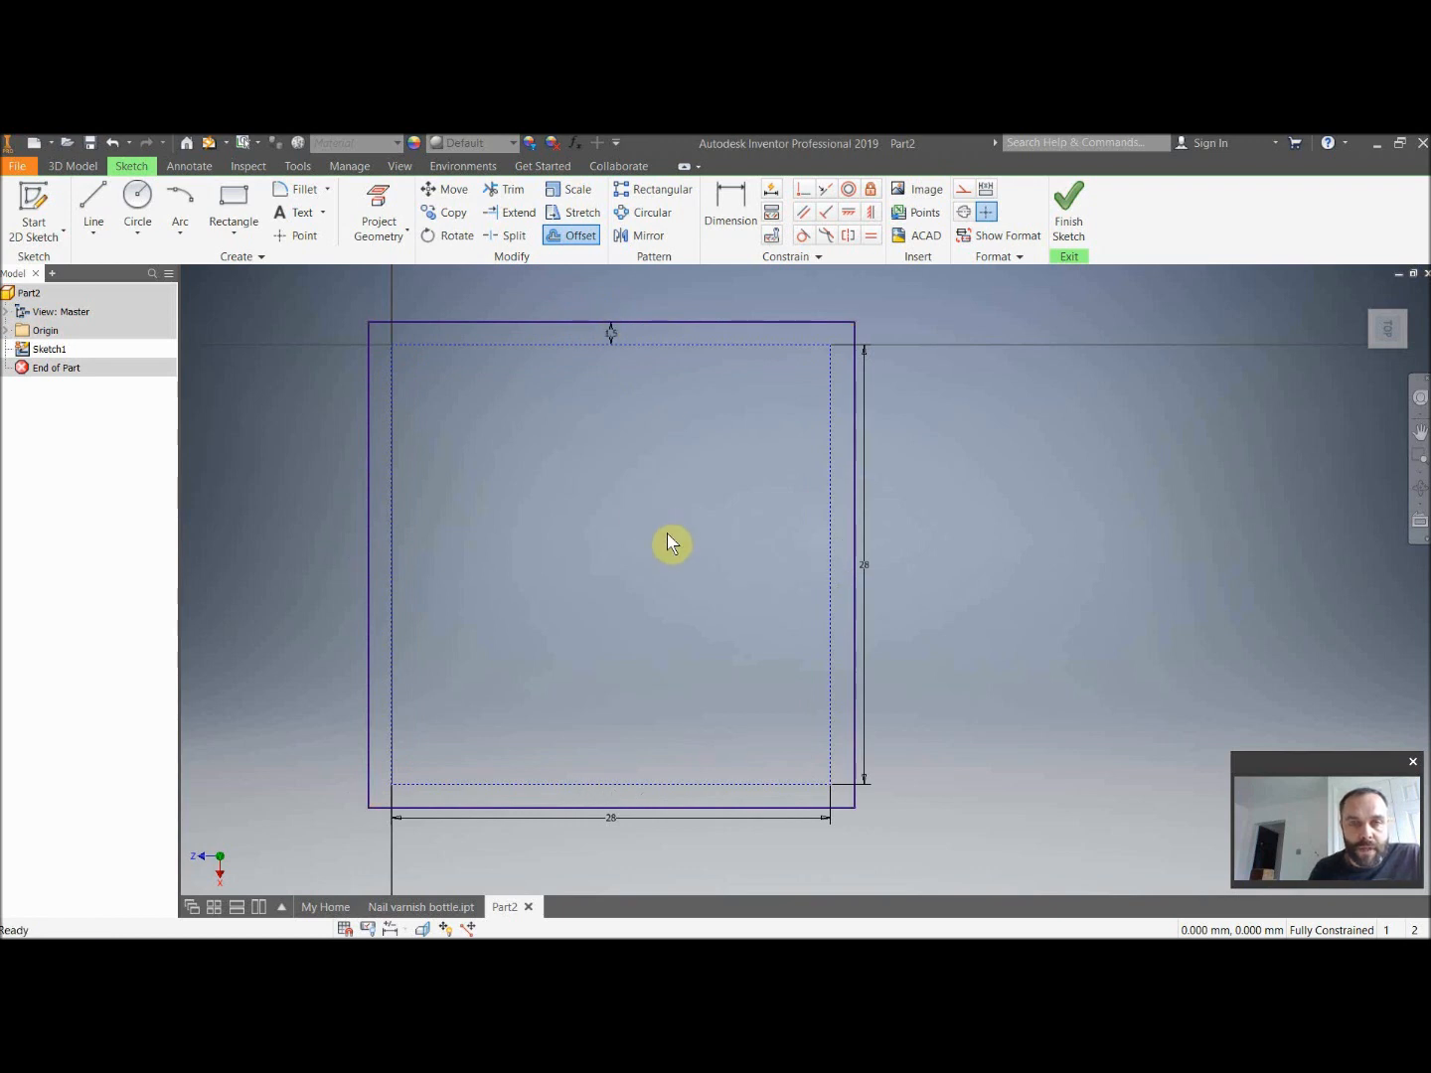
pyautogui.hotkey('ctrl', 'z')
# Offset the 28 mm square inward by 1.5 mm and convert the inner square to construction lines.
pyautogui.click(574, 239)
pyautogui.click(563, 347)
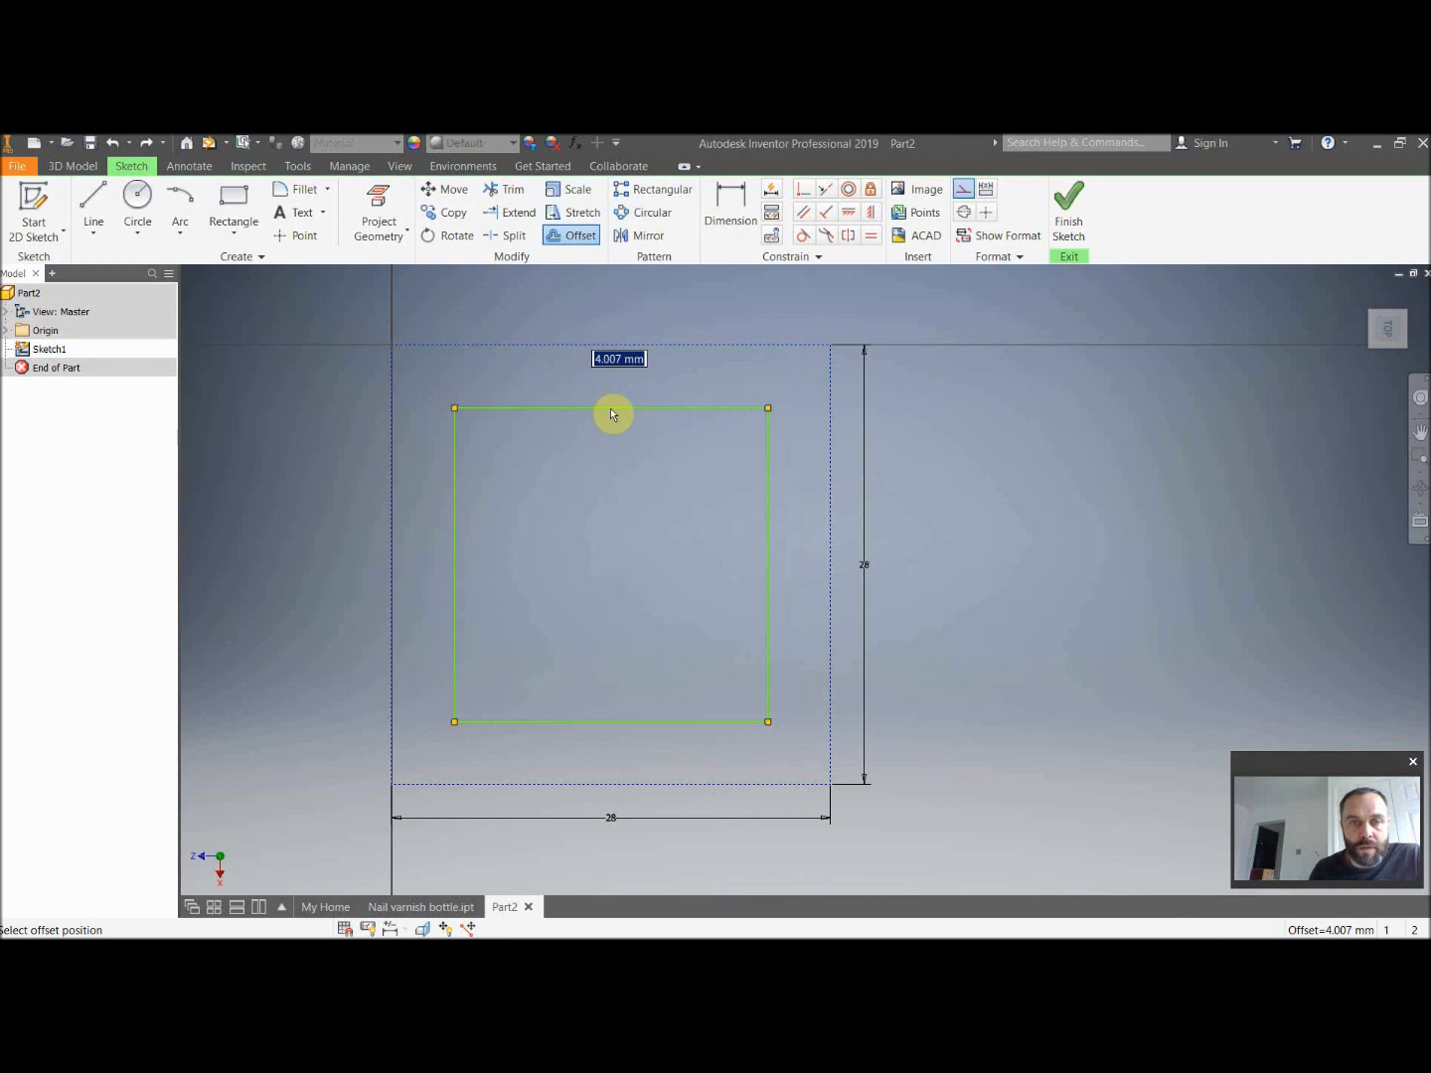
pyautogui.write('1.5')
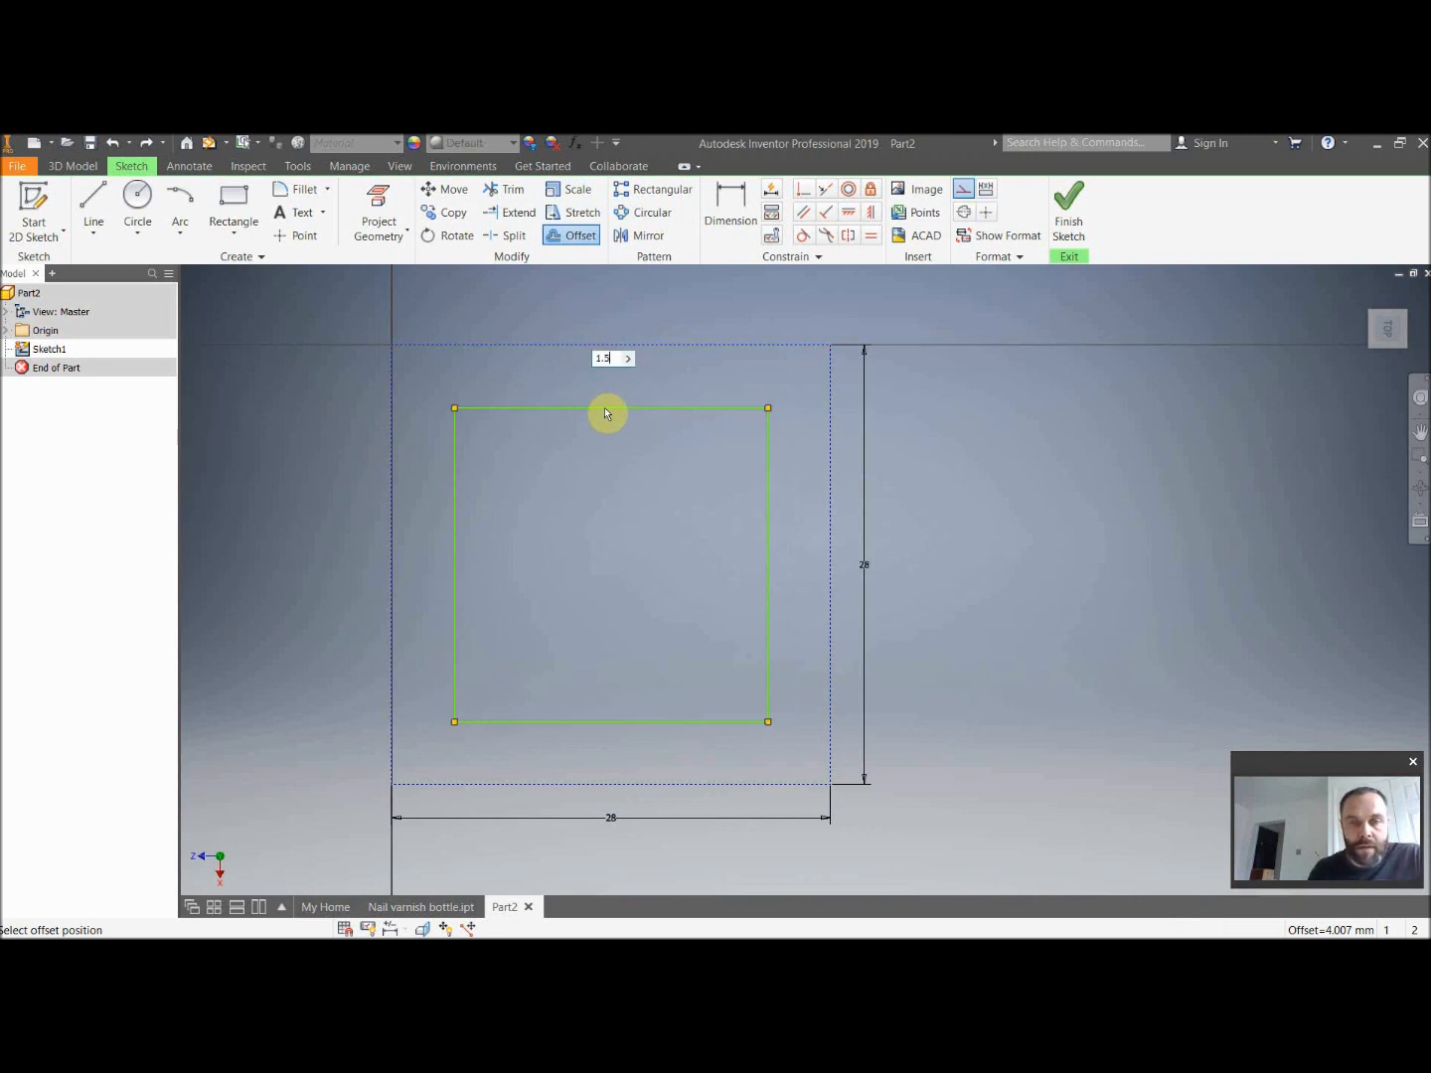
pyautogui.press('Return')
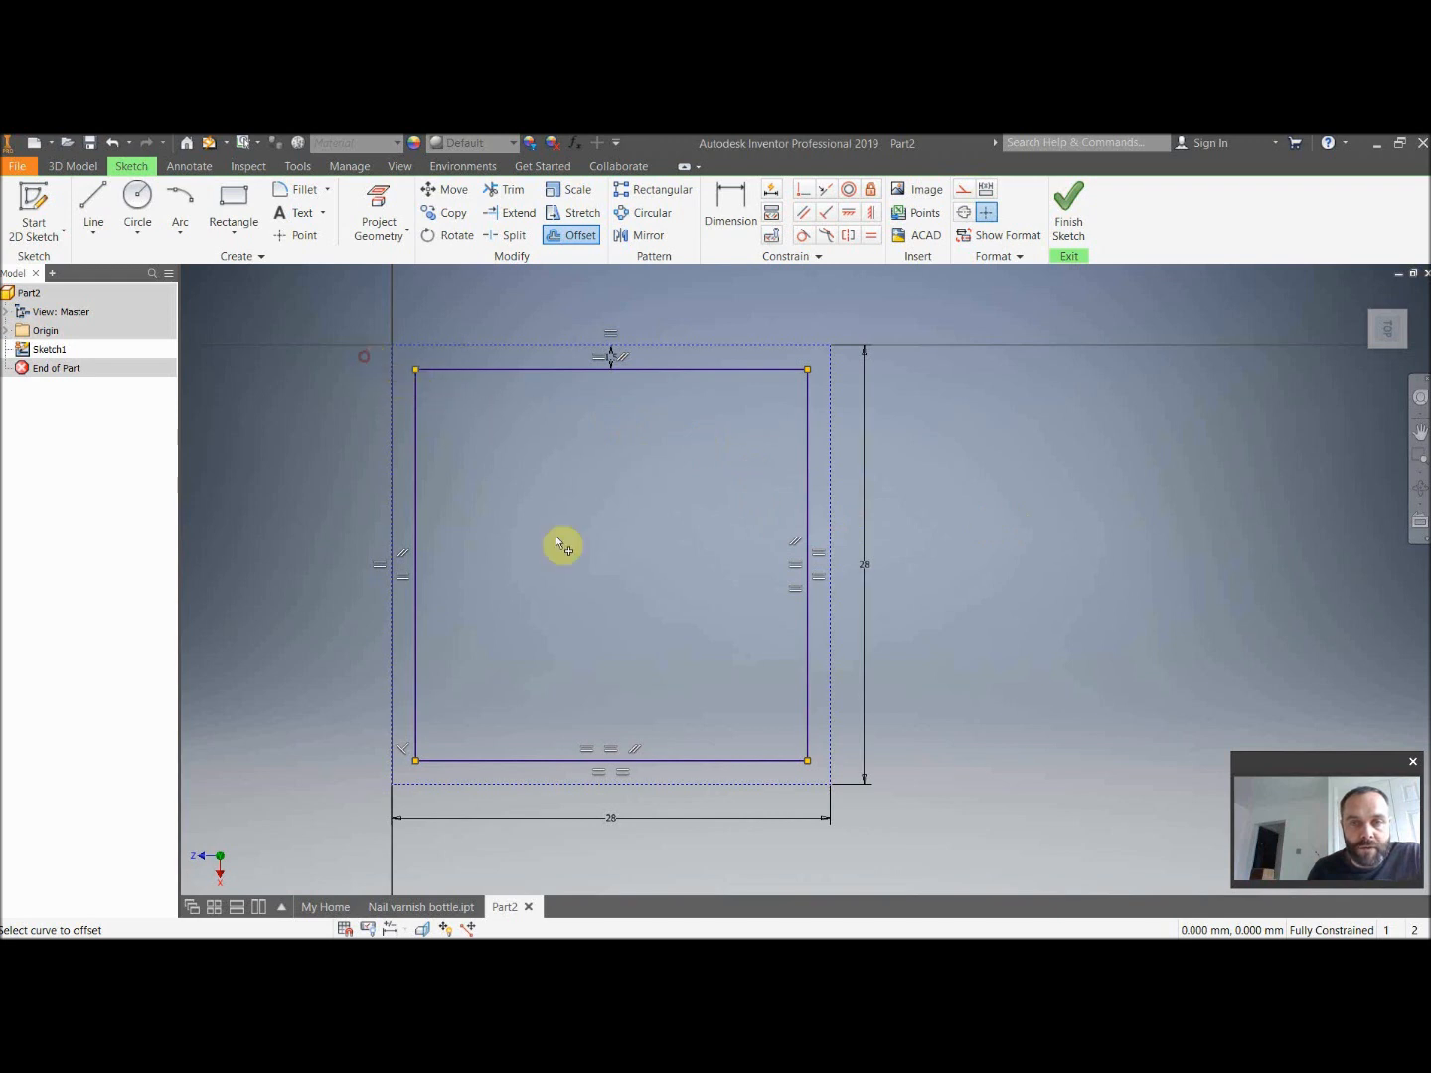
pyautogui.click(783, 738)
pyautogui.press('Escape')
pyautogui.moveTo(336, 359)
pyautogui.mouseDown()
pyautogui.moveTo(833, 795)
pyautogui.moveTo(827, 783)
pyautogui.mouseUp()
pyautogui.click(964, 190)
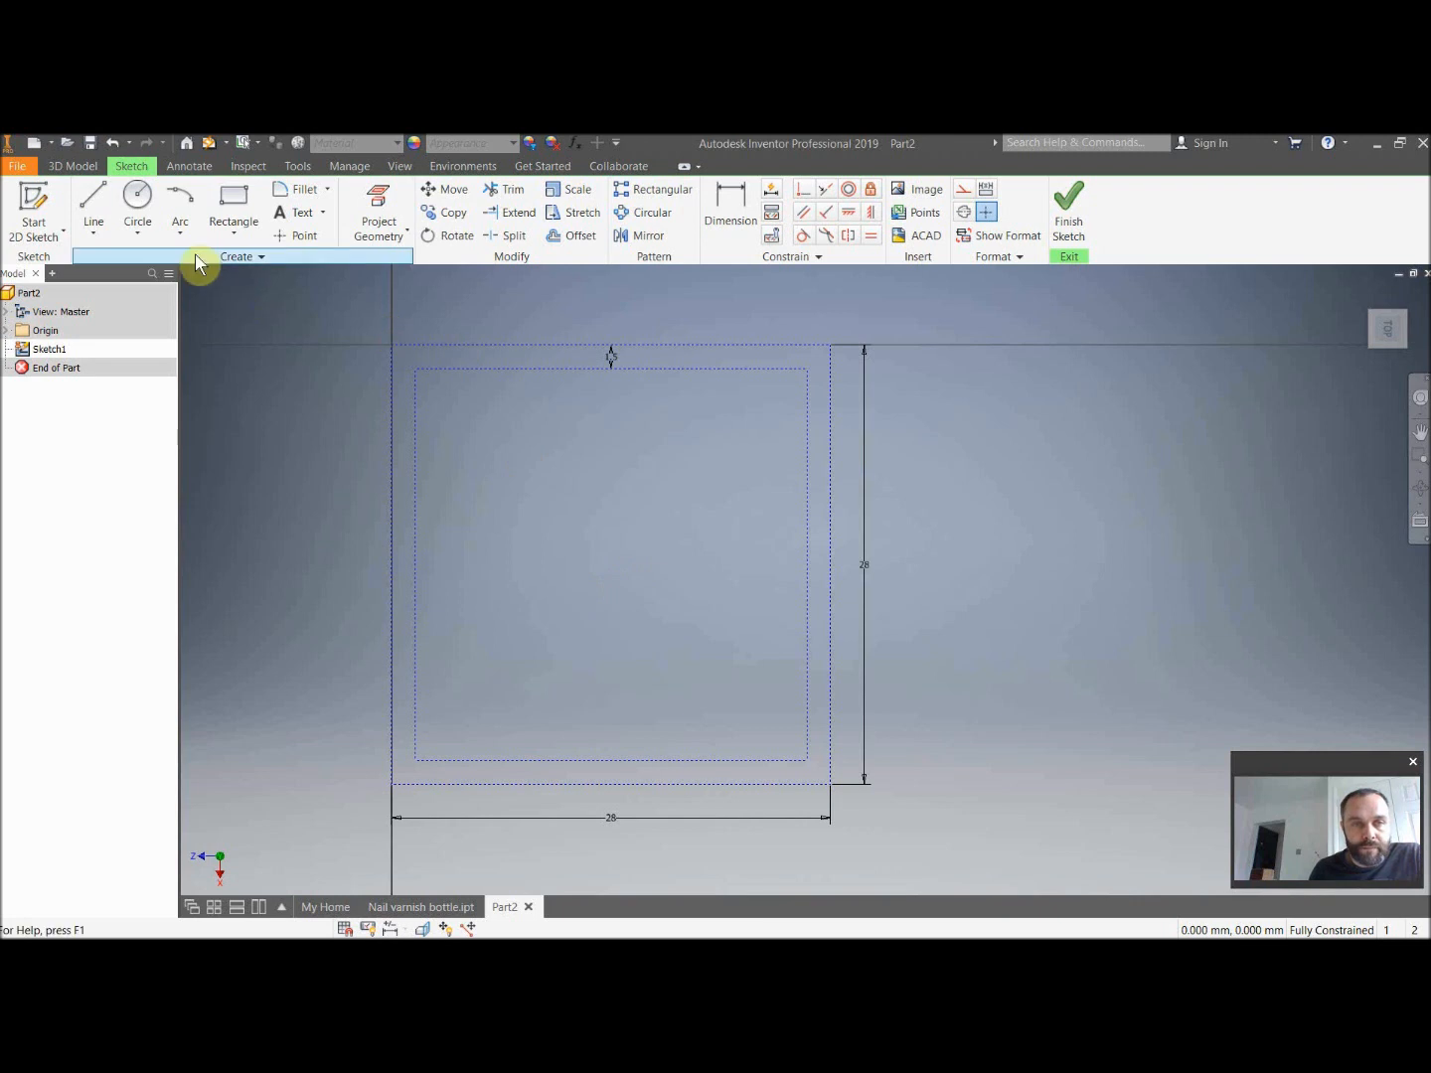
# Draw an interpolation spline from 1.5 mm below the outer square's upper-left corner through the top edge midpoint to the matching point on the right edge.
pyautogui.click(102, 238)
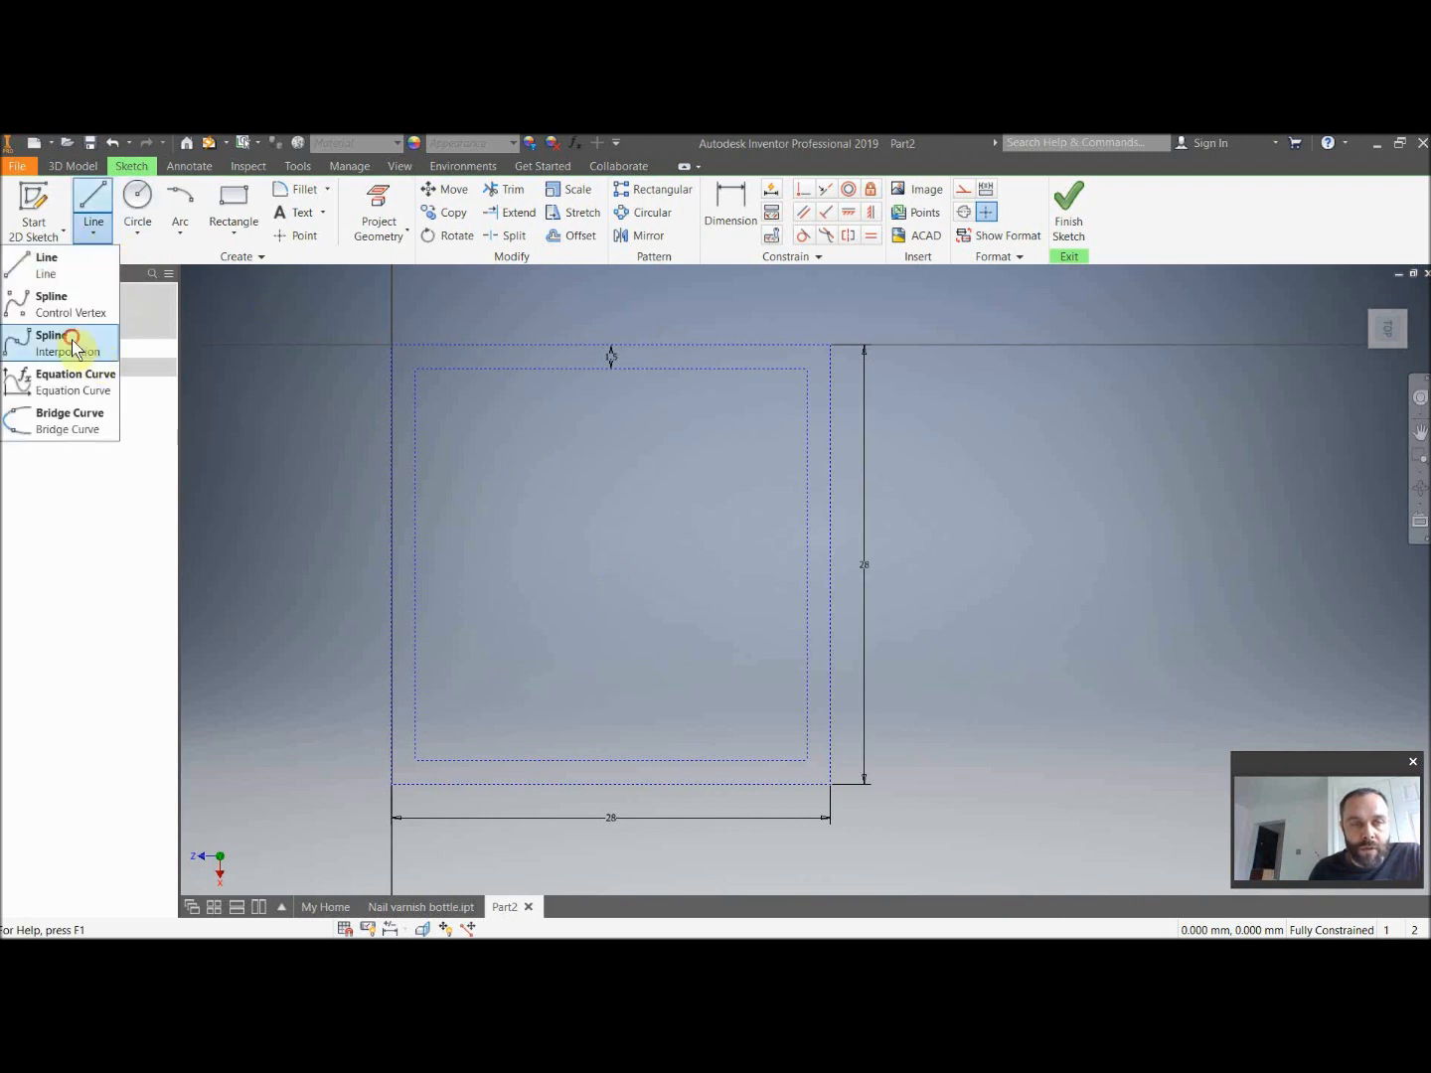
pyautogui.click(73, 348)
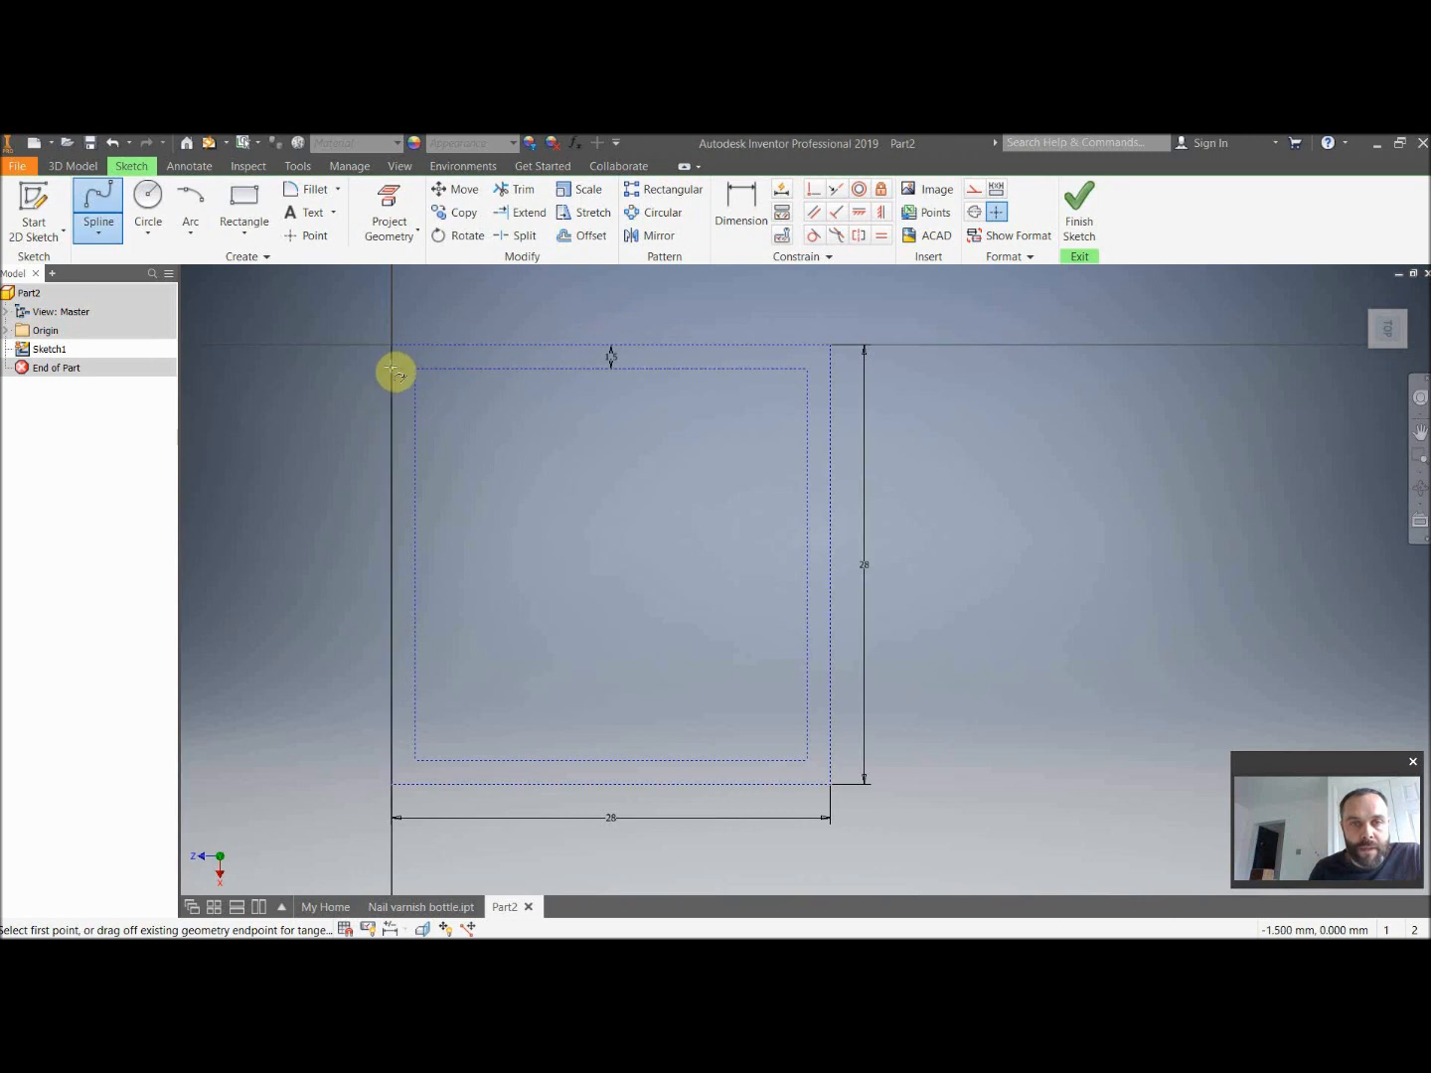
pyautogui.click(393, 369)
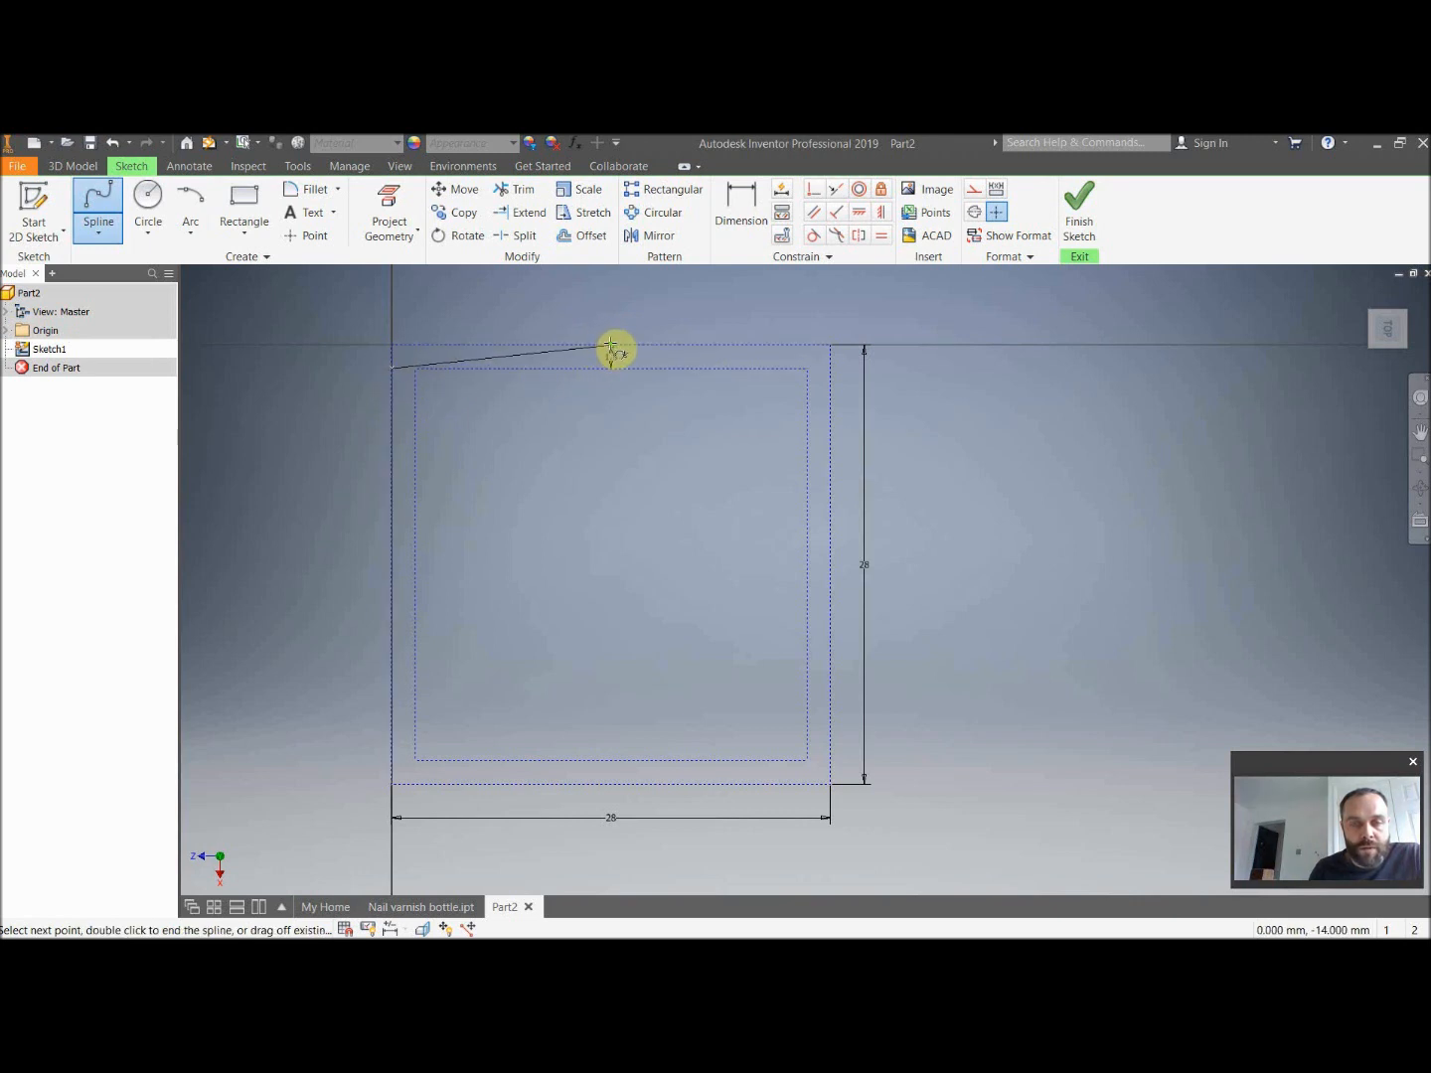
pyautogui.click(612, 347)
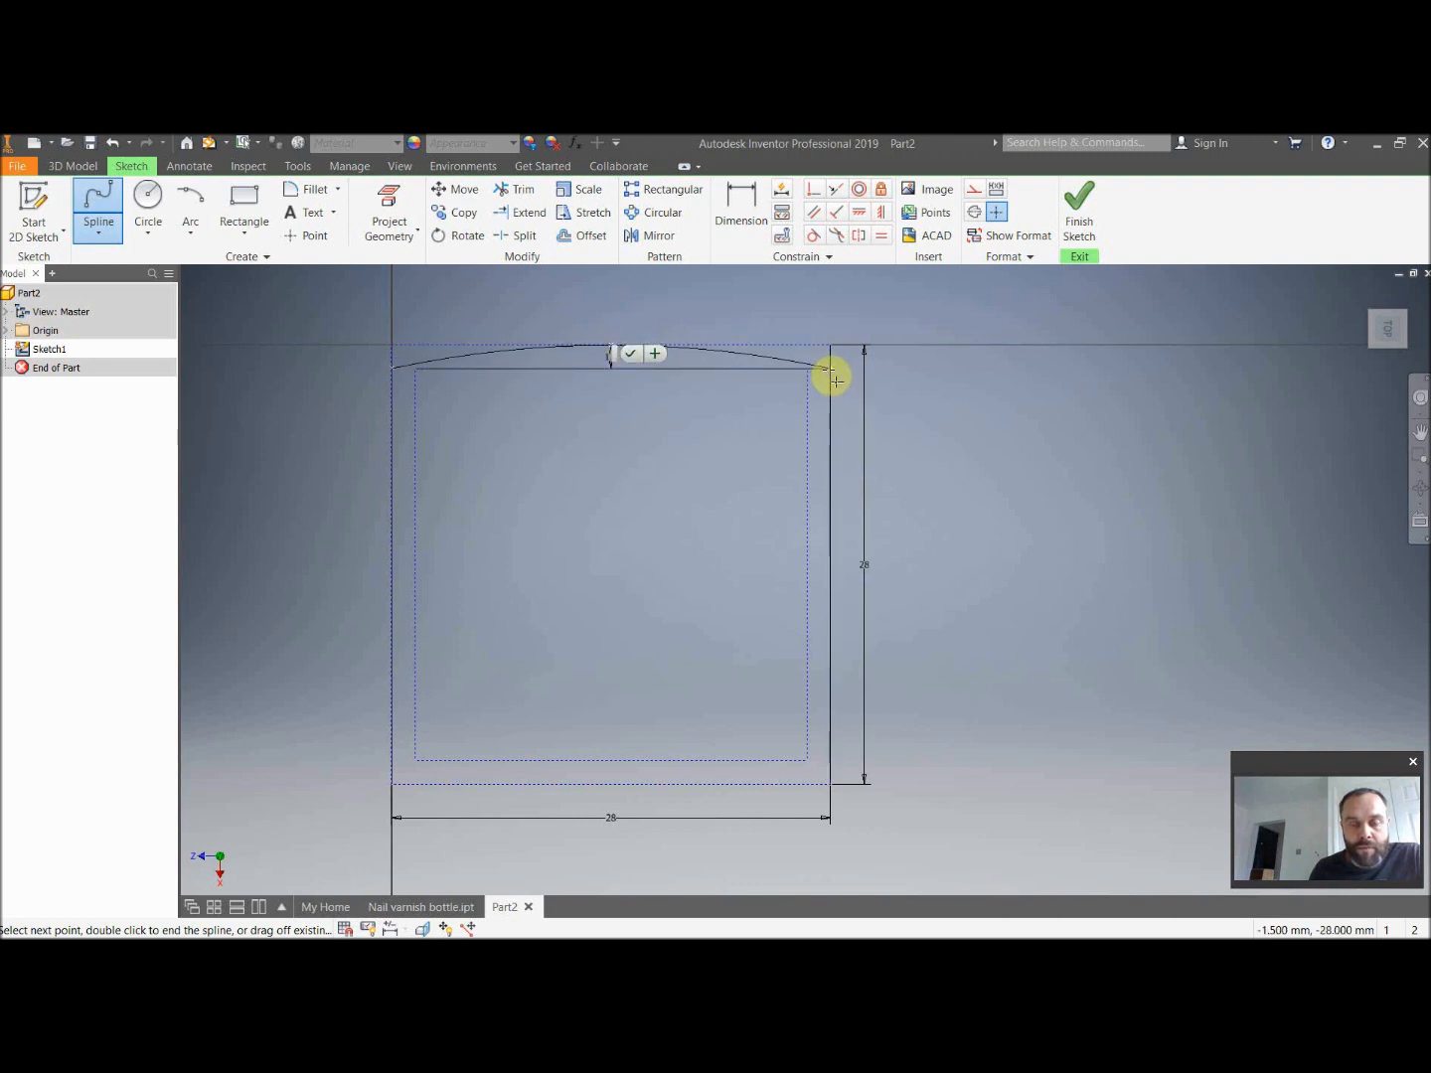
pyautogui.click(835, 373)
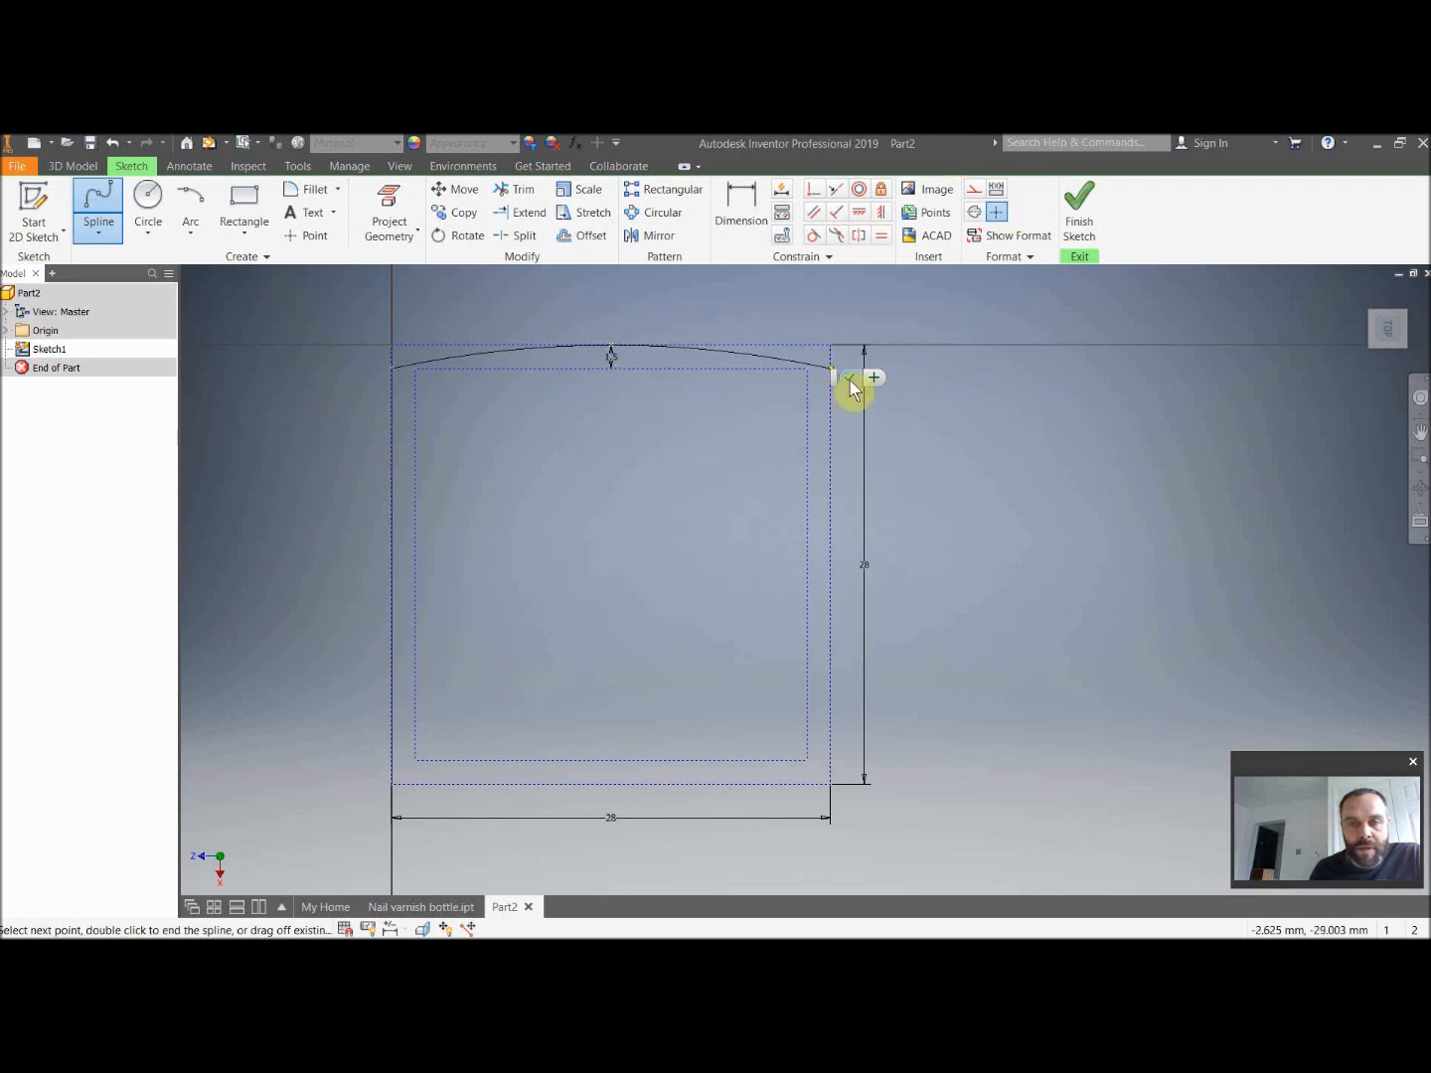
pyautogui.rightClick(909, 384)
pyautogui.click(960, 396)
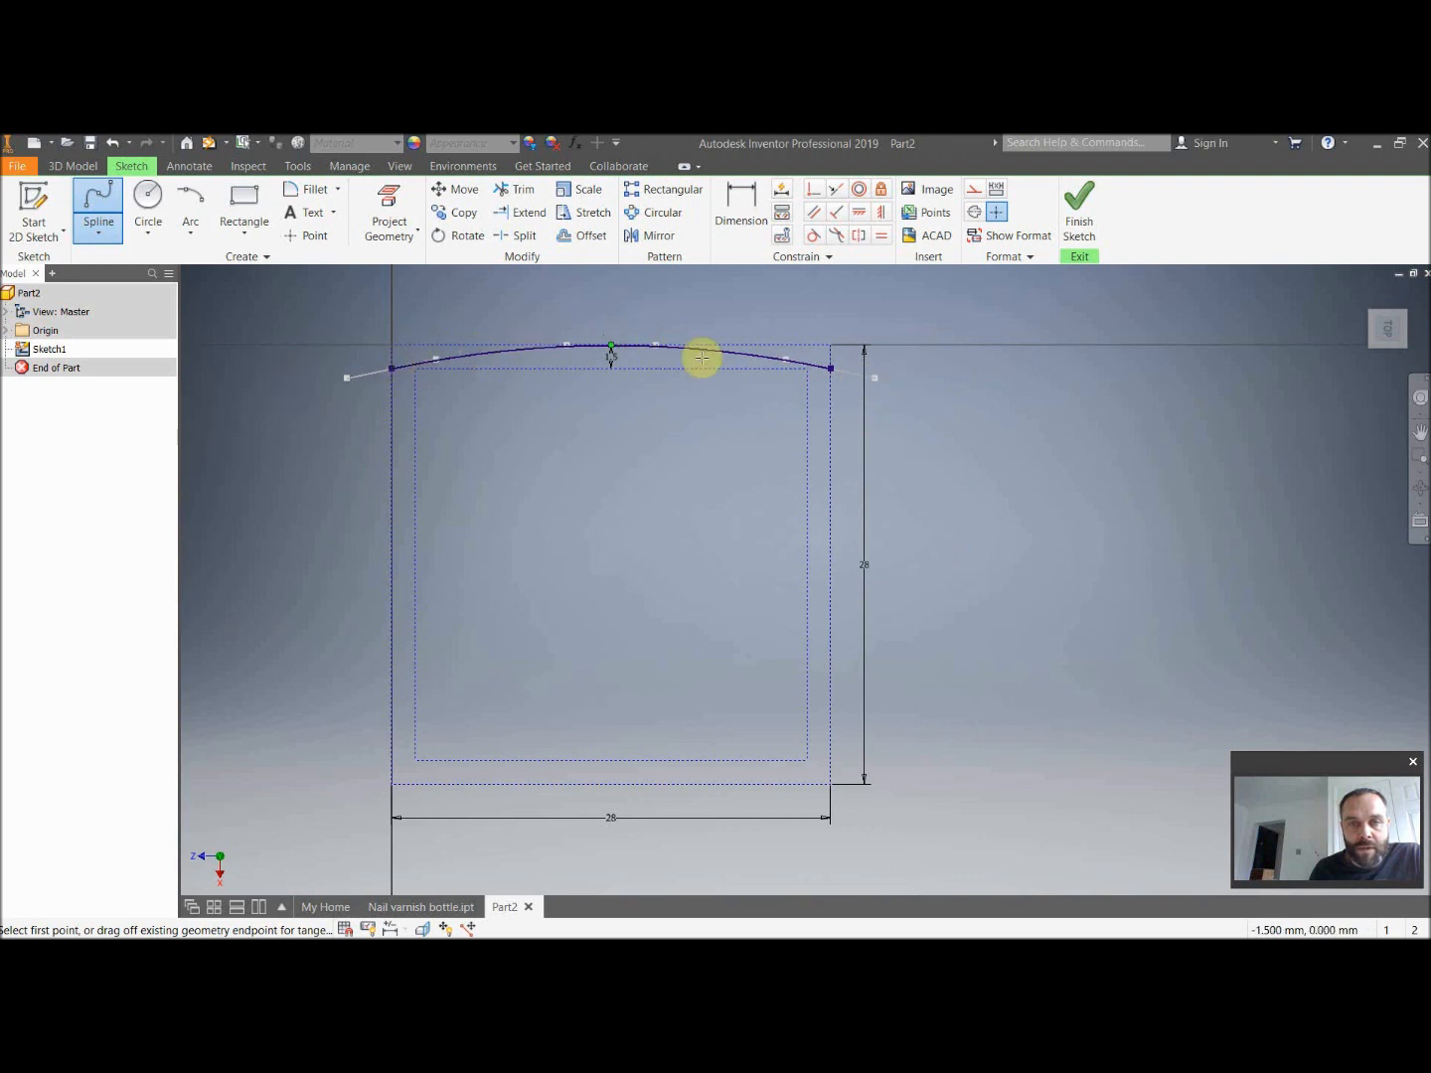
# Draw an interpolation spline for the left side, starting and ending 1.5 mm in from the outer corners and passing through the left edge midpoint.
pyautogui.click(103, 239)
pyautogui.click(85, 343)
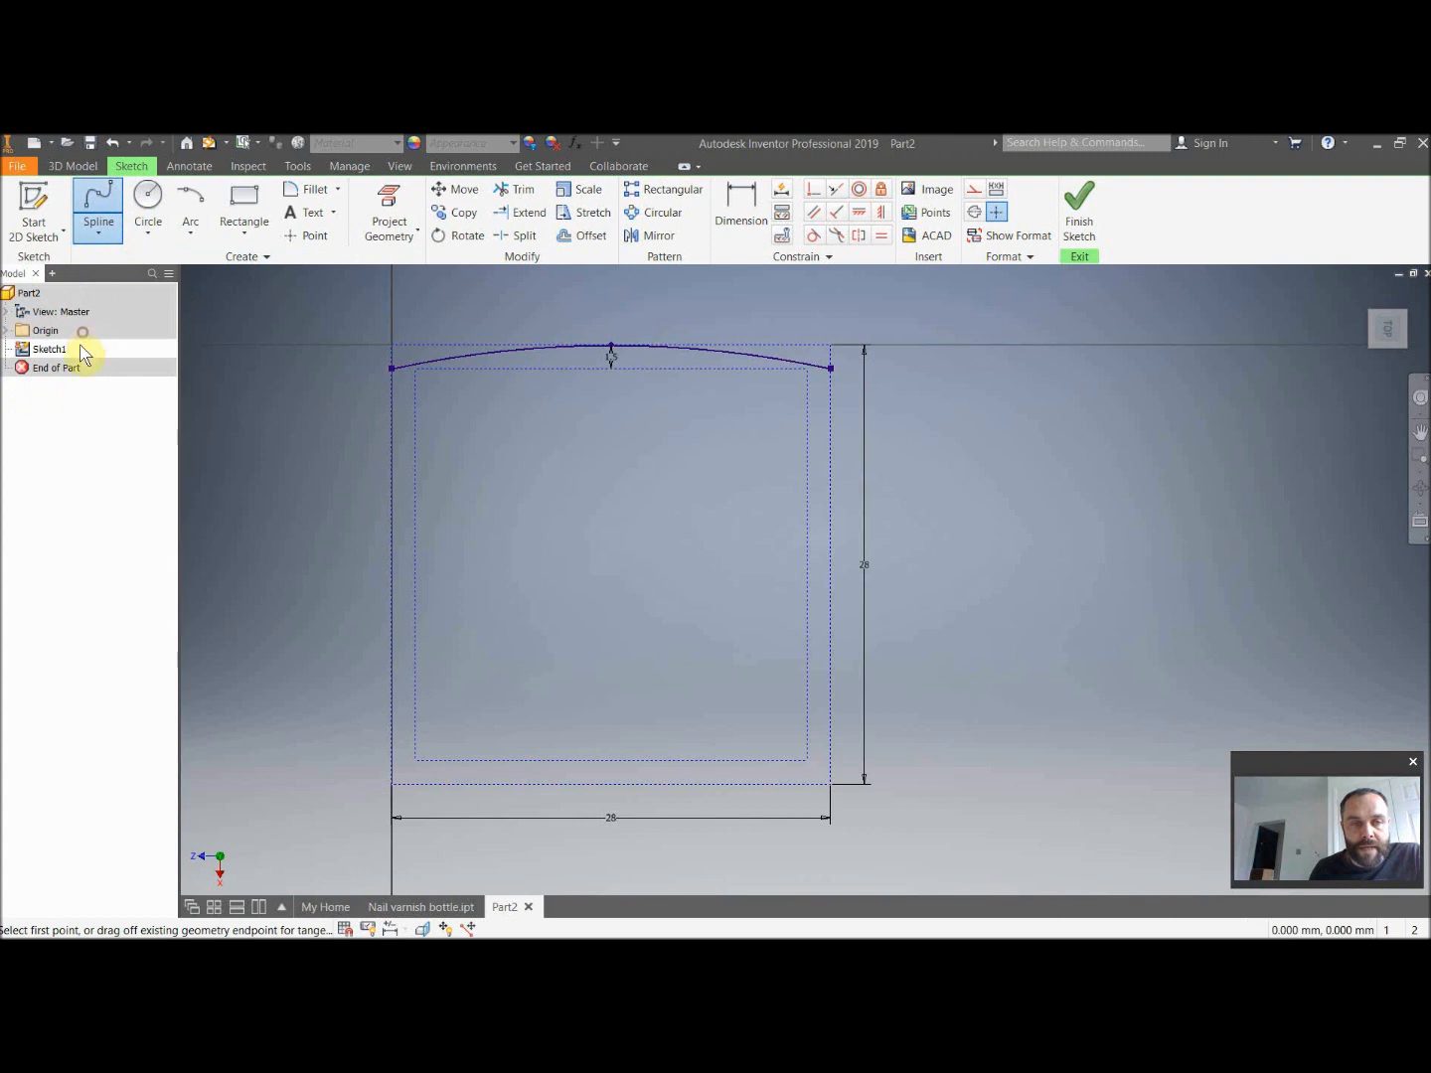
pyautogui.click(85, 231)
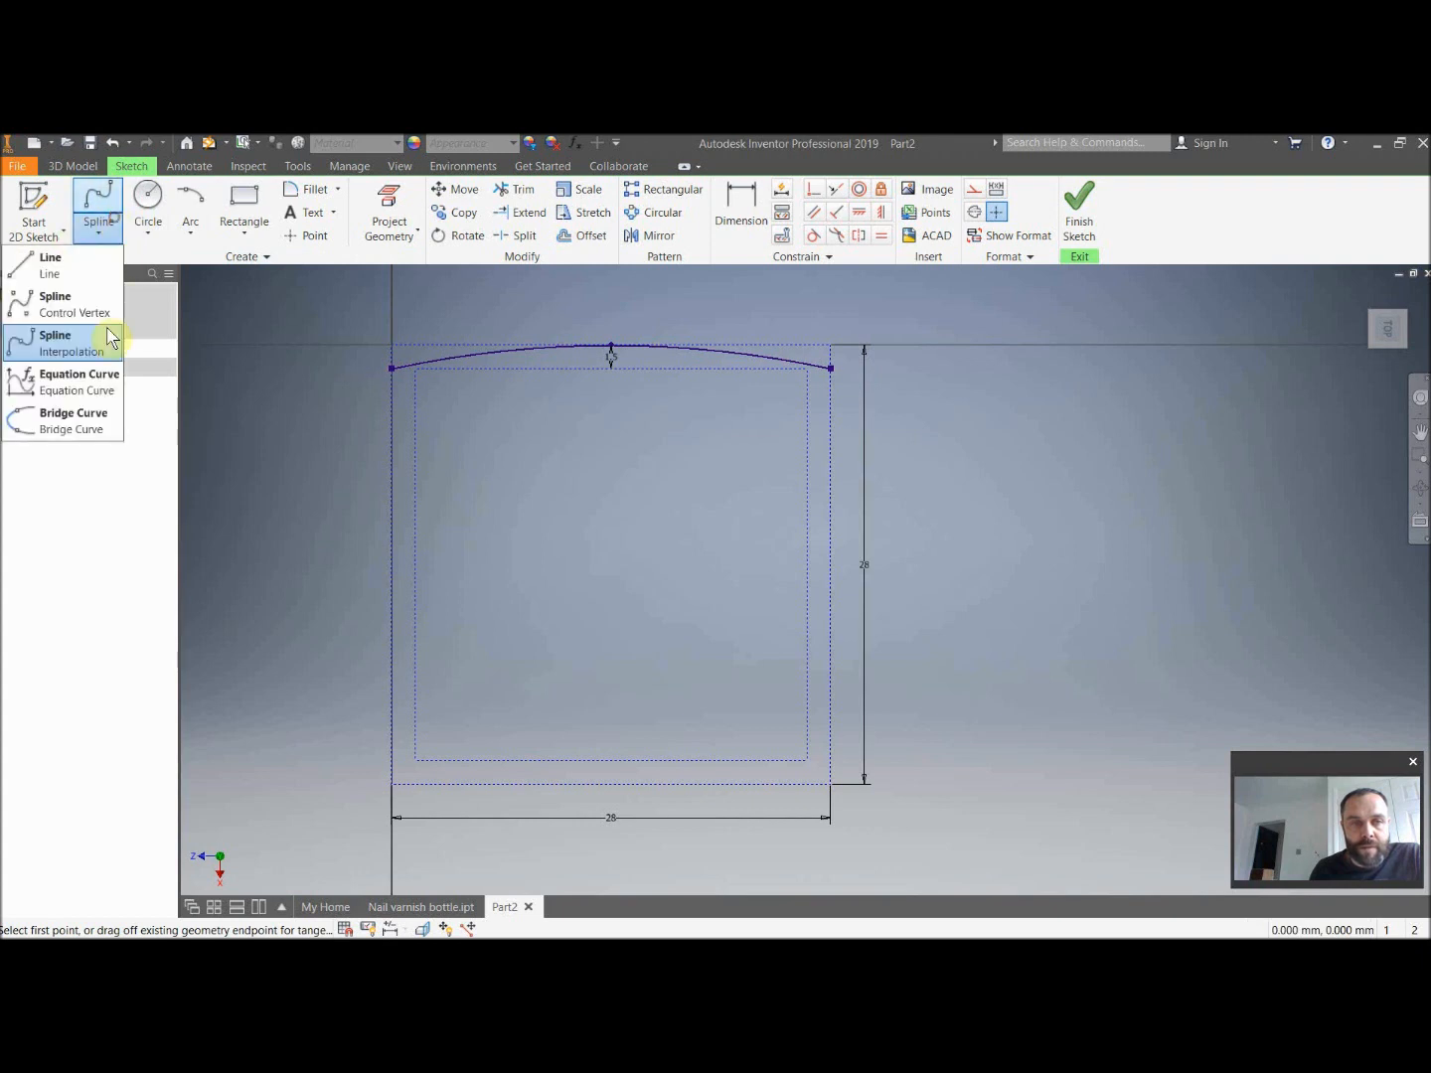
pyautogui.click(81, 346)
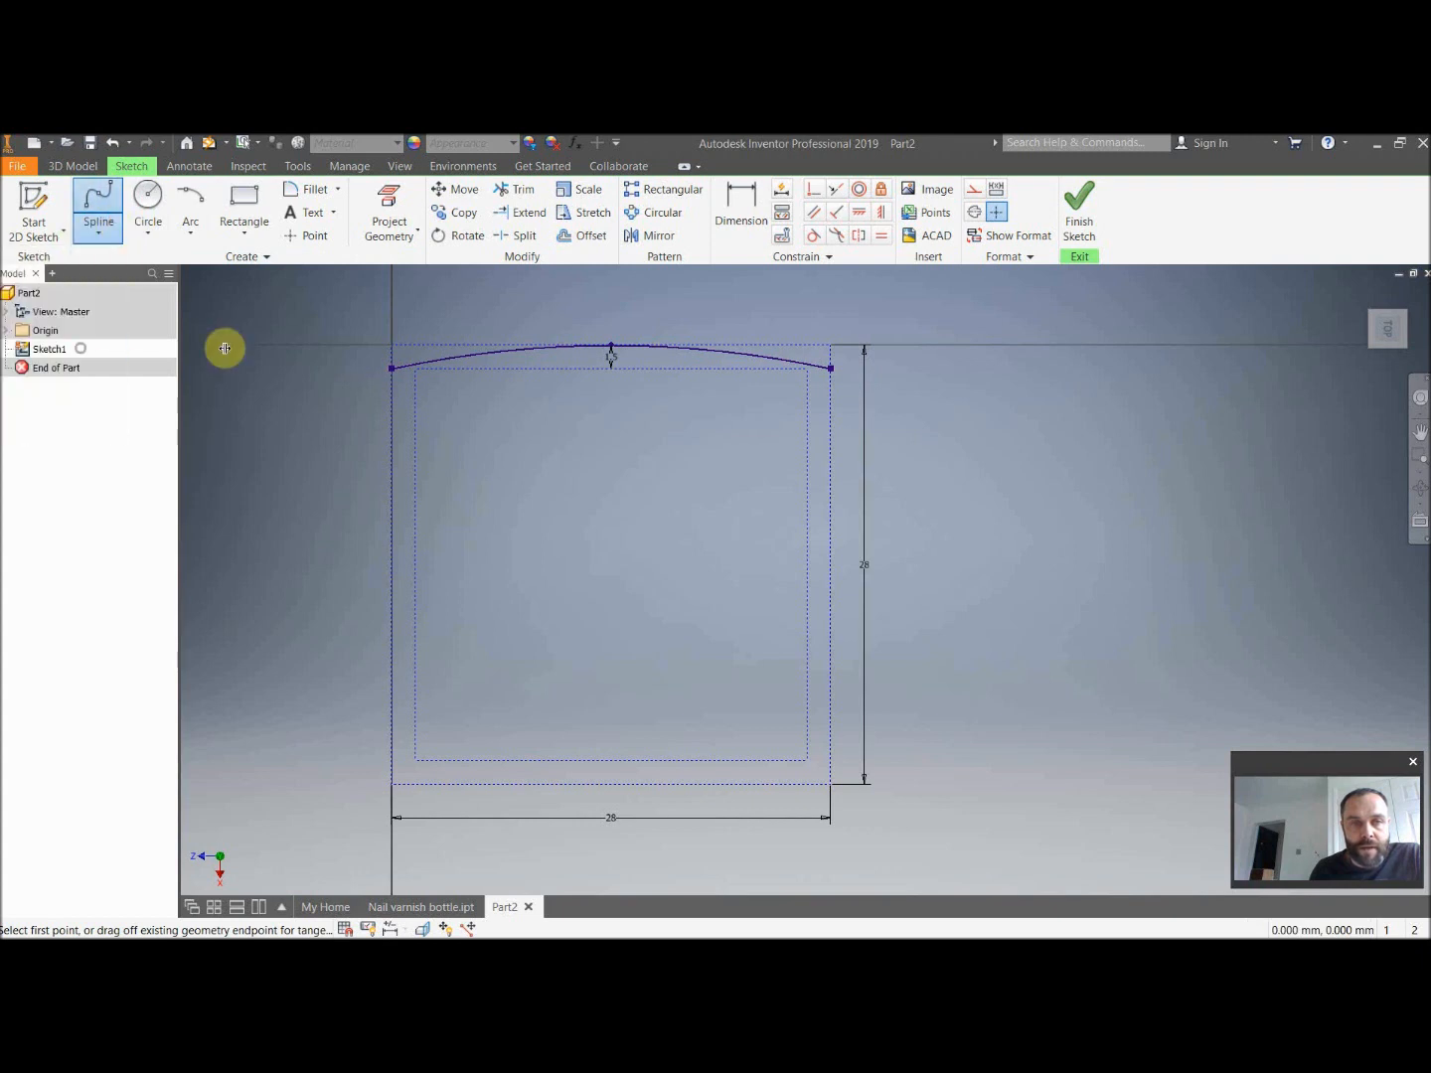
pyautogui.click(416, 345)
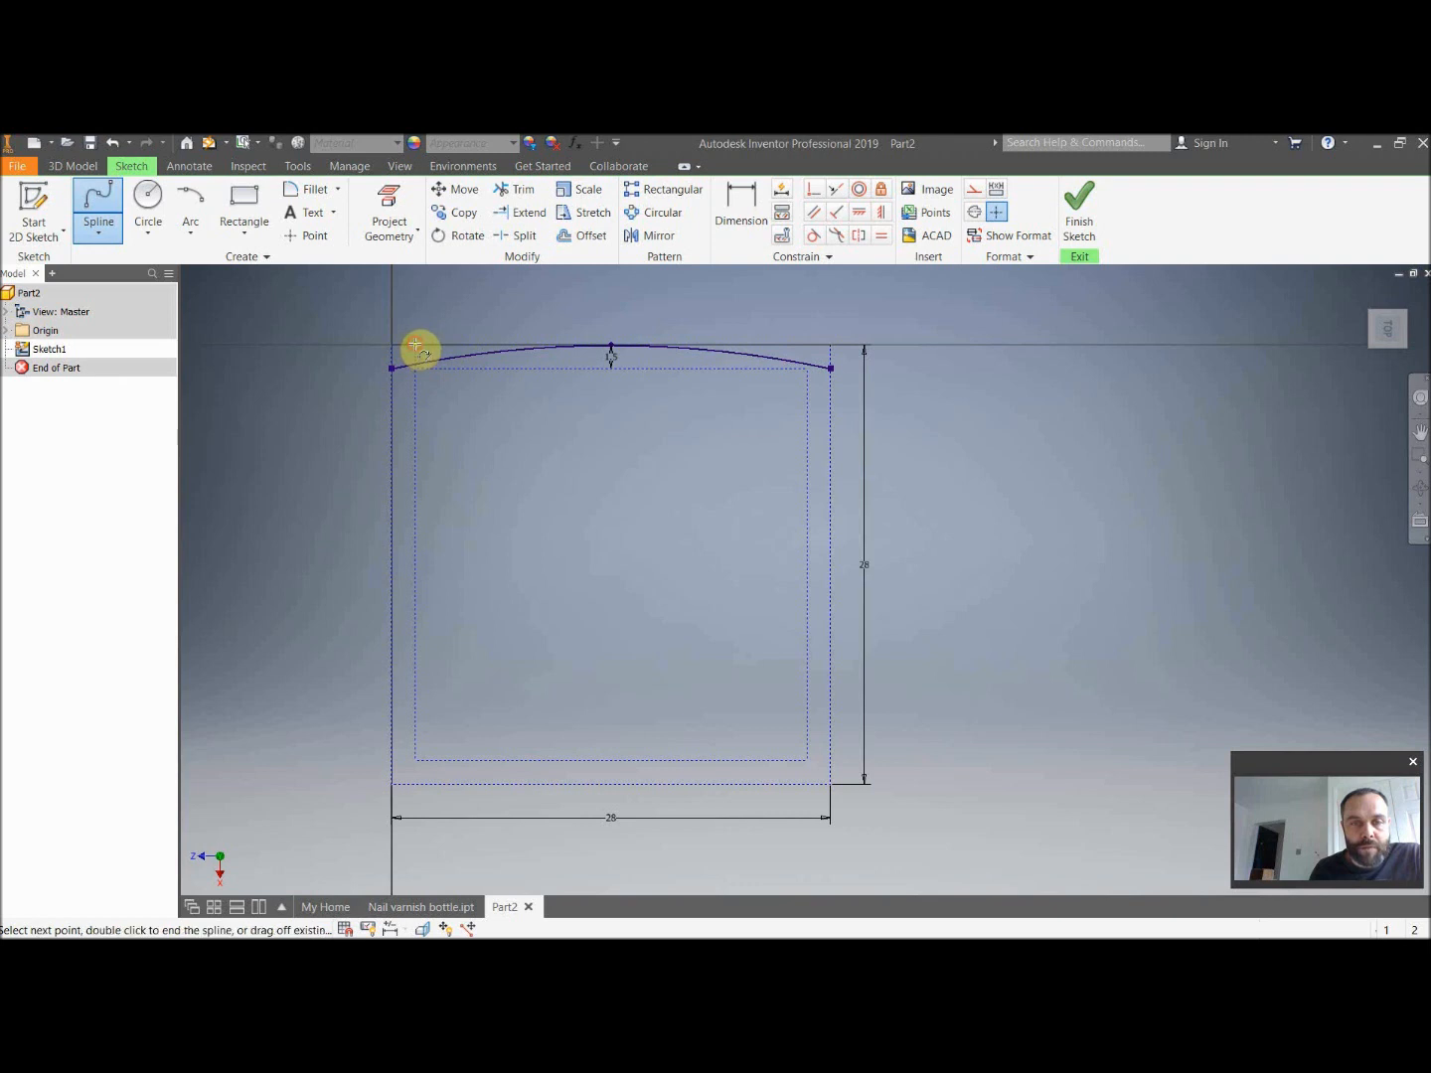
pyautogui.click(391, 564)
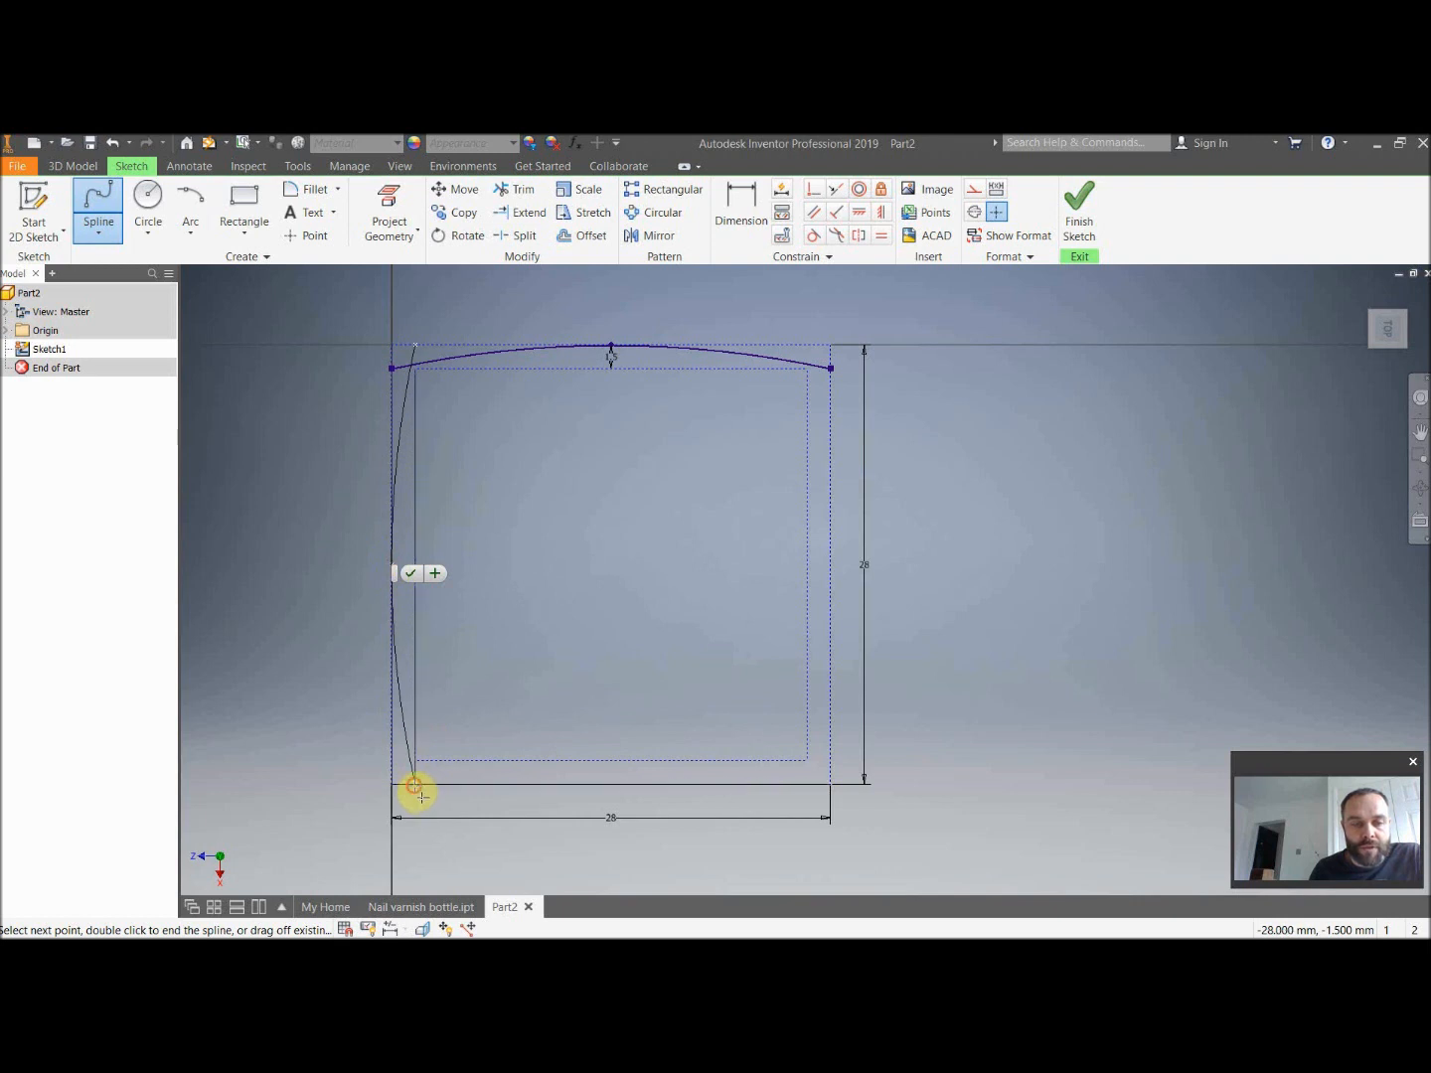
pyautogui.click(415, 786)
pyautogui.click(437, 791)
# Draw an interpolation spline for the lower side, with ends 1.5 mm above the outer corners and its middle on the bottom edge midpoint.
pyautogui.click(99, 233)
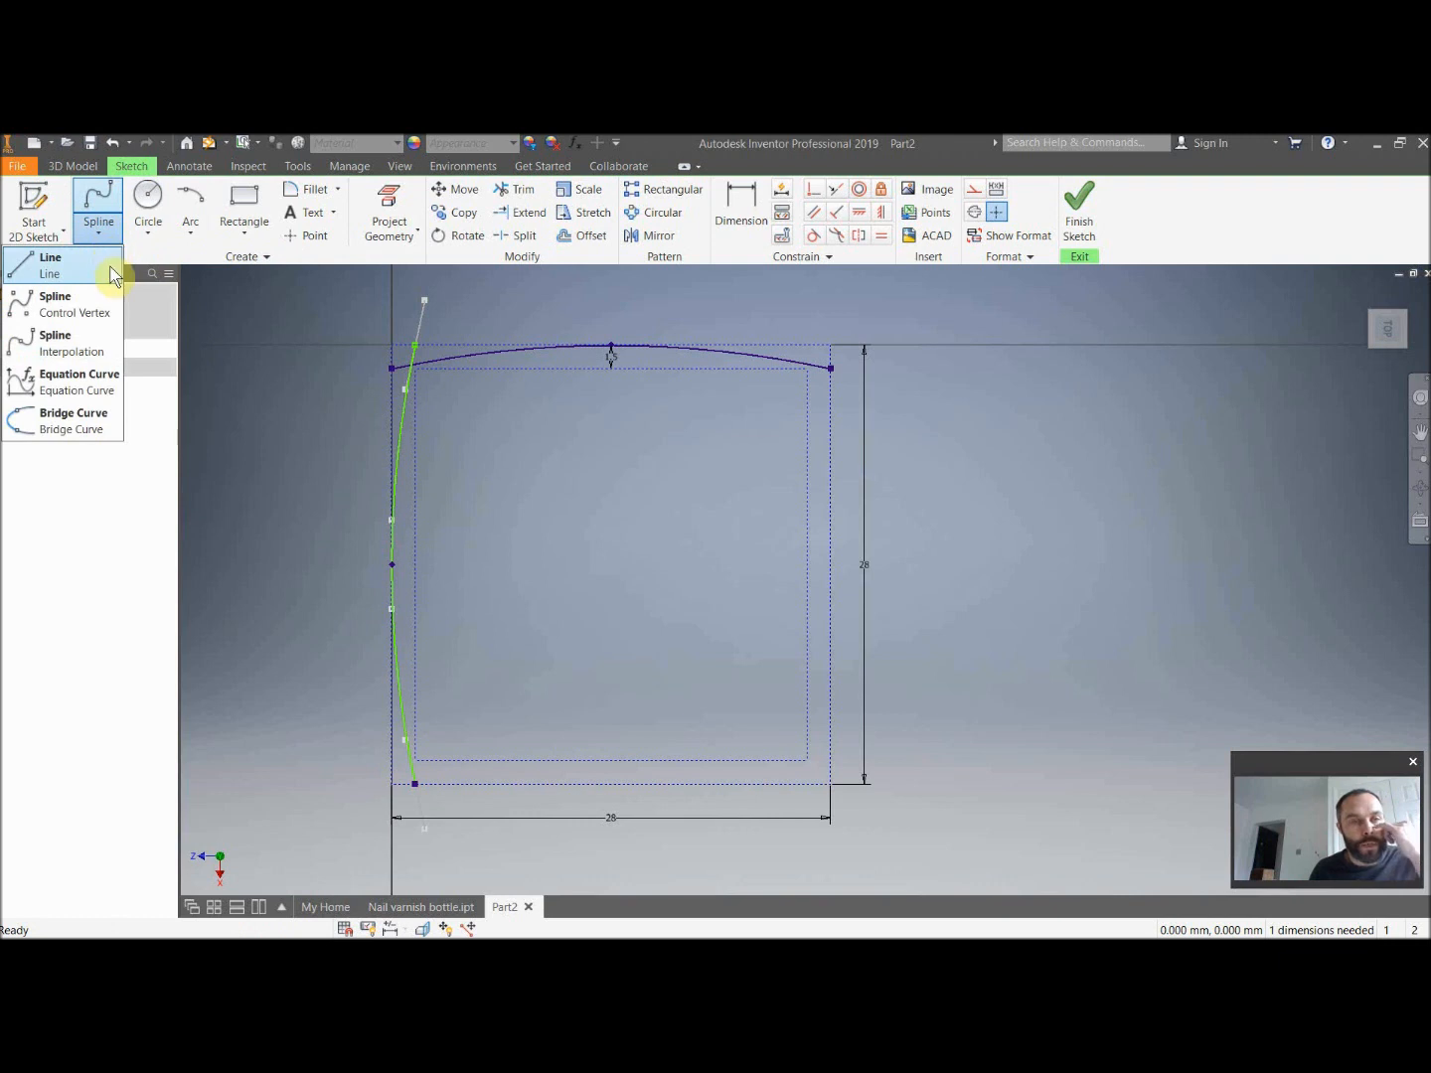
pyautogui.click(80, 341)
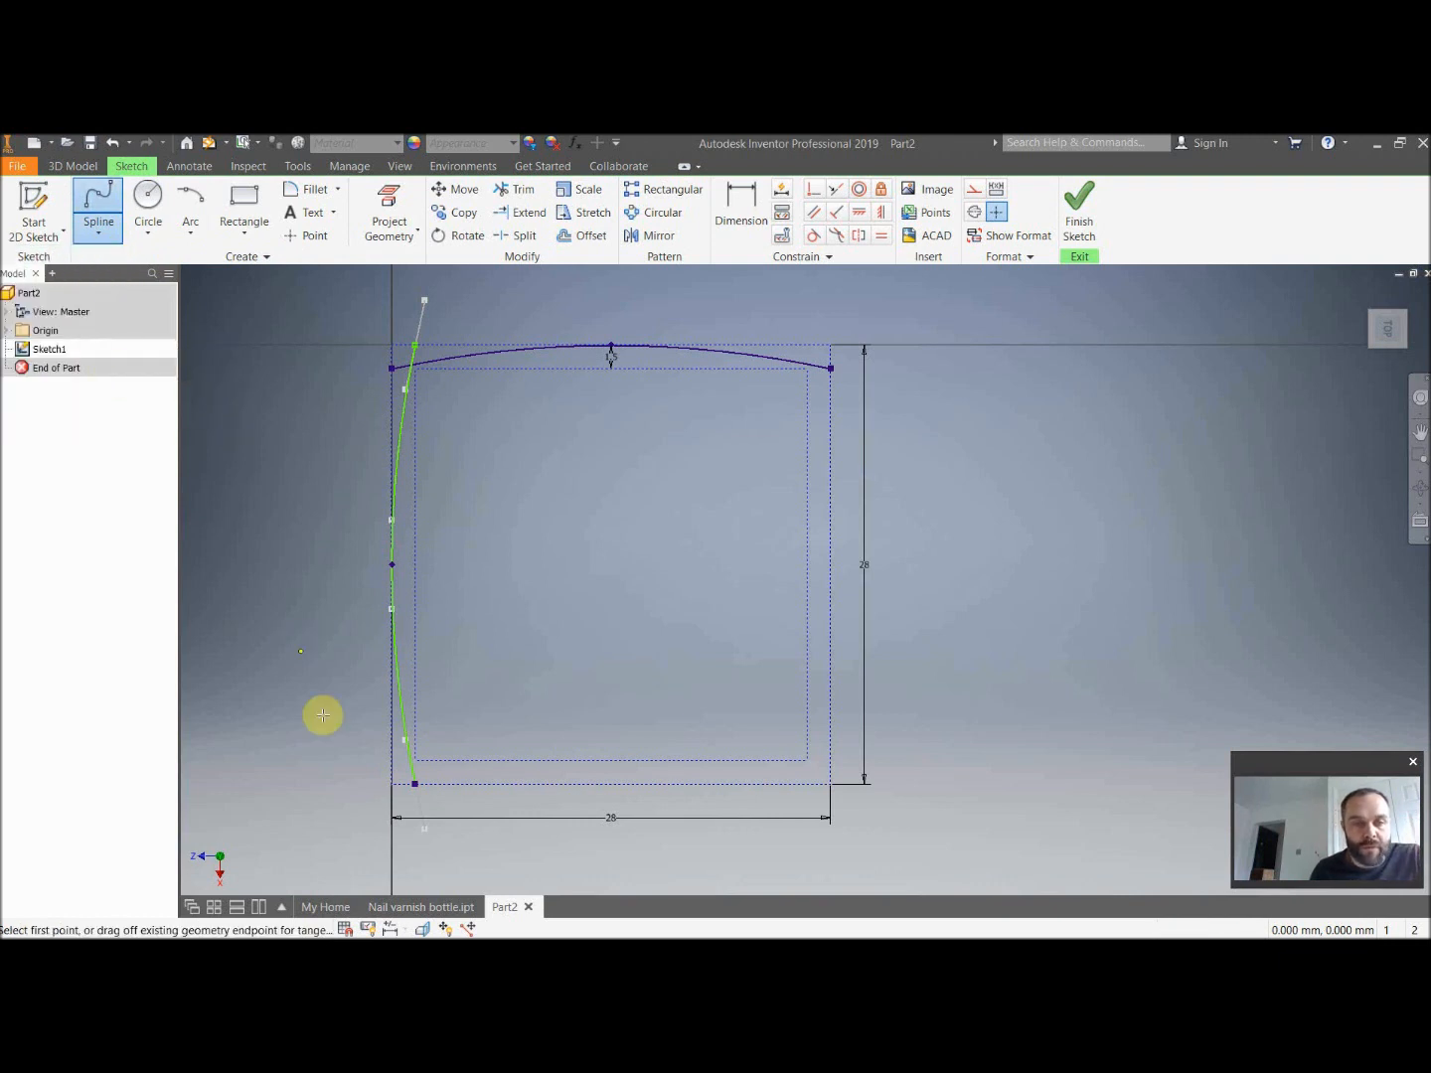
pyautogui.click(396, 763)
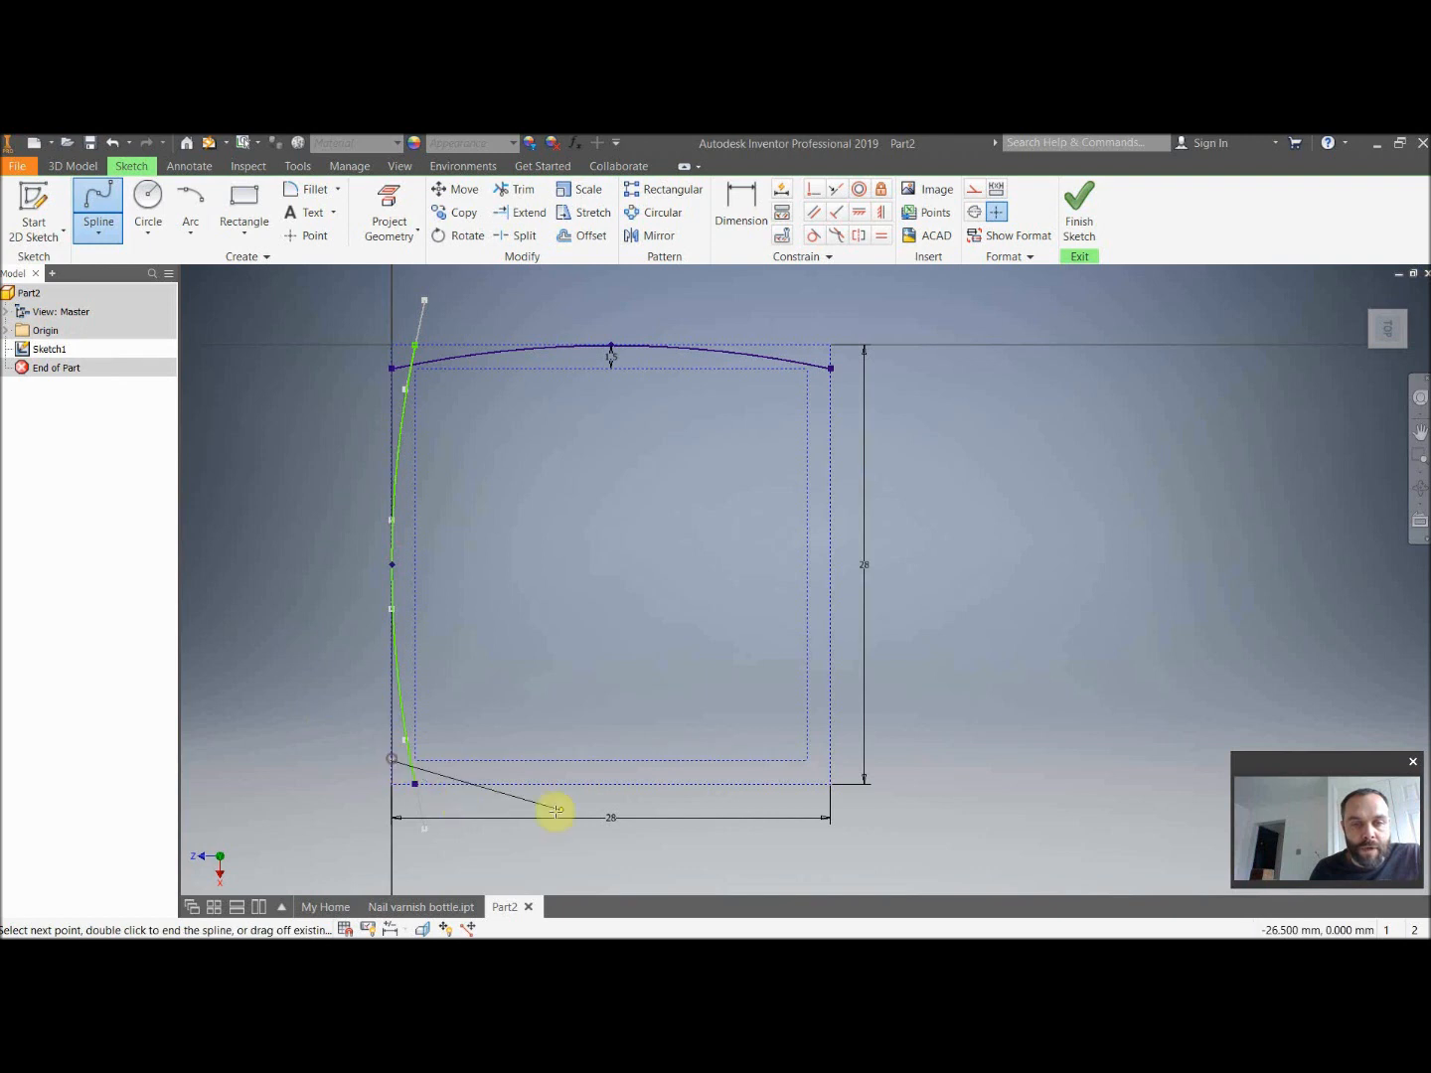
pyautogui.click(611, 784)
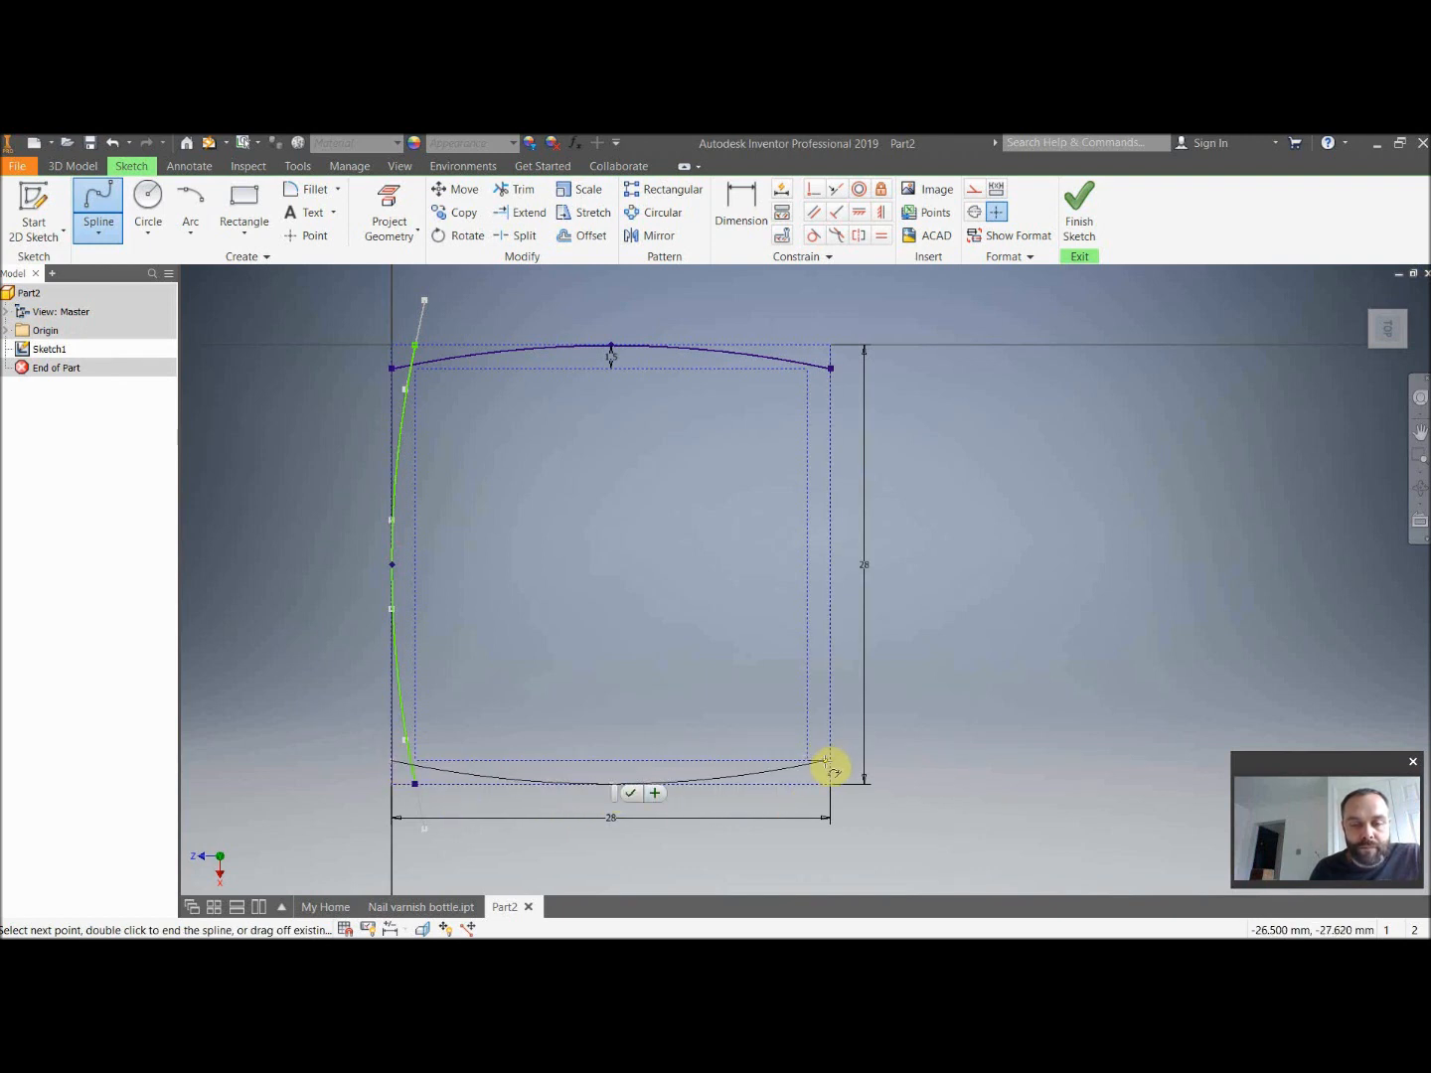
pyautogui.click(832, 762)
pyautogui.press('Escape')
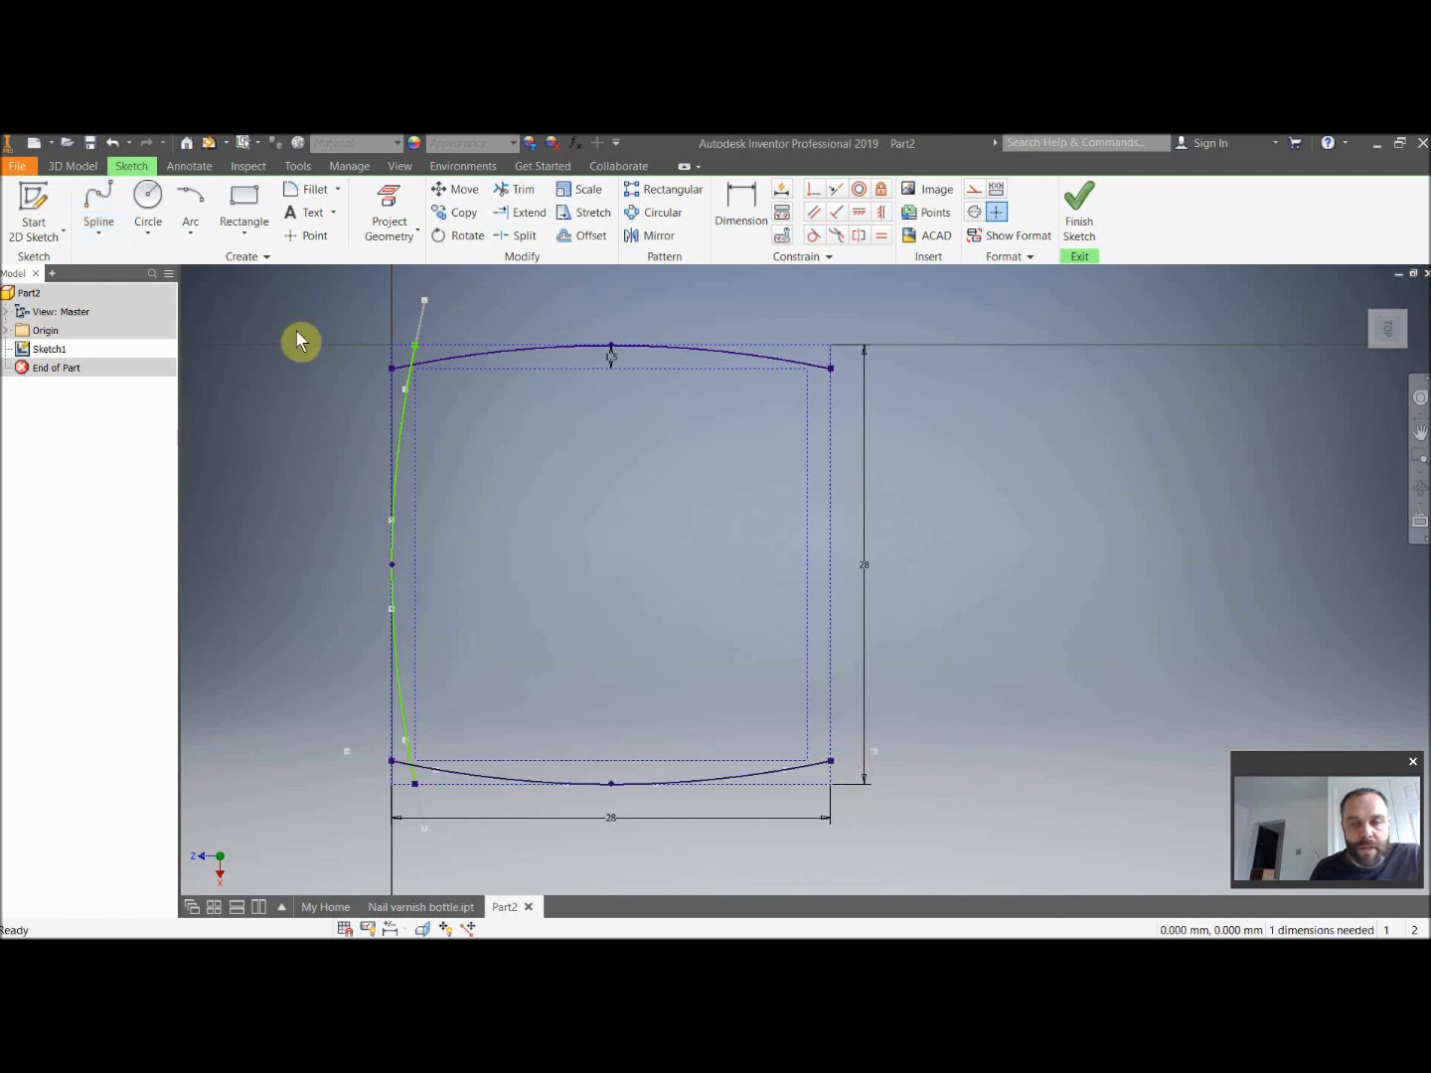
# Draw an interpolation spline for the right side, starting and ending 1.5 mm in from the outer corners and passing through the right edge midpoint.
pyautogui.click(98, 236)
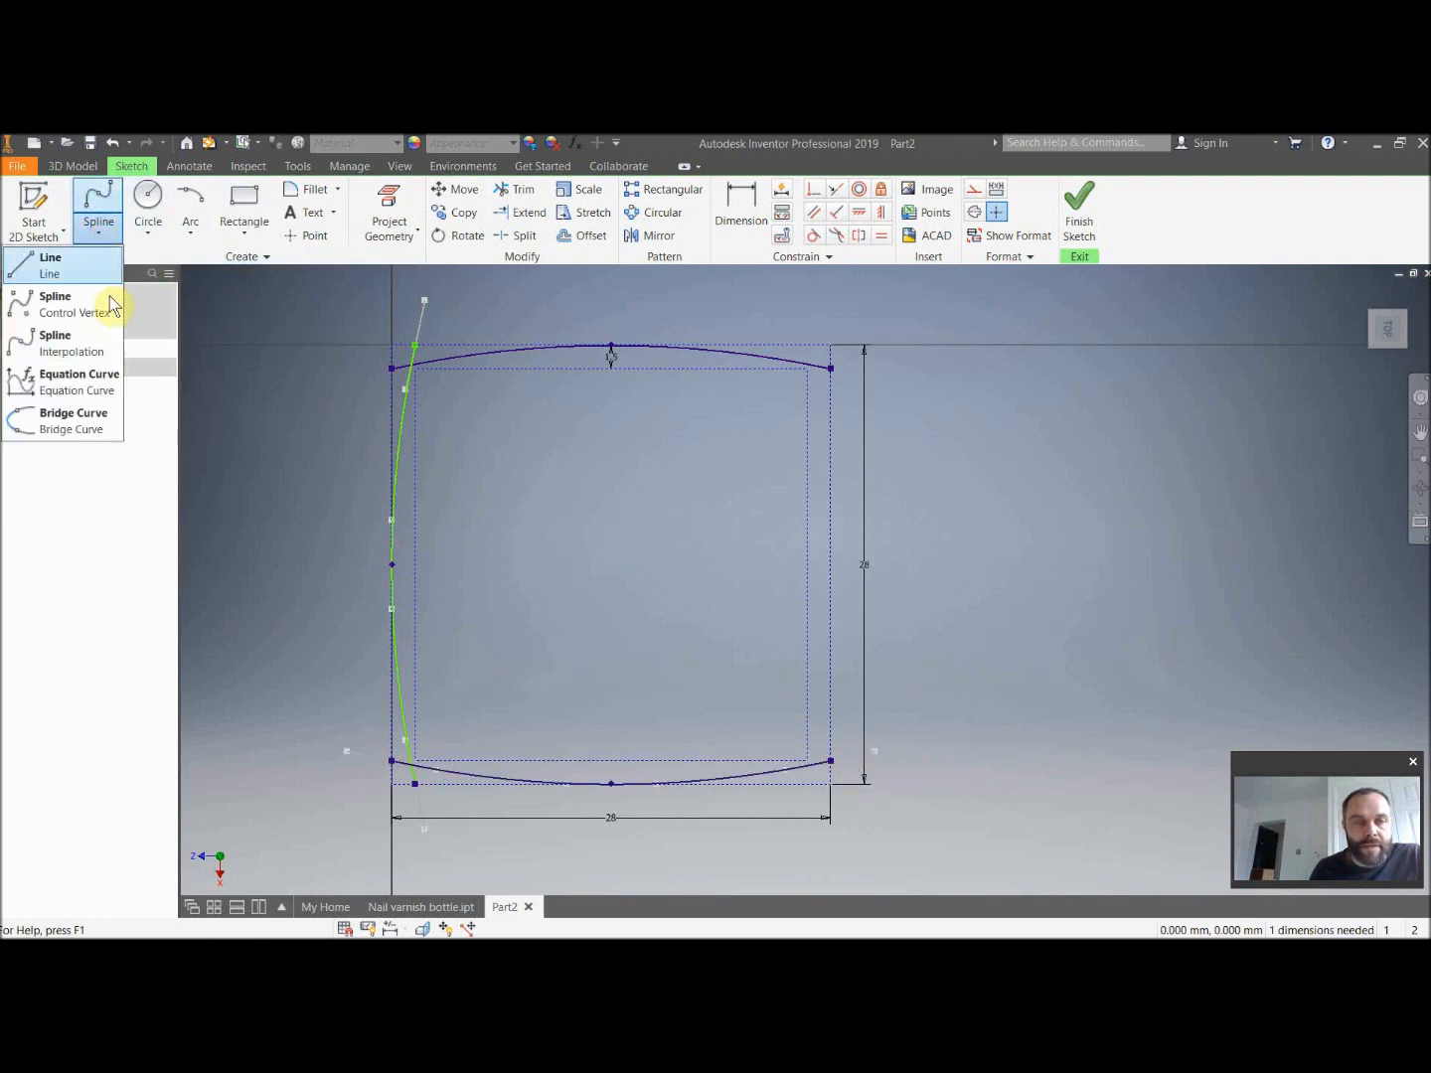
pyautogui.click(78, 340)
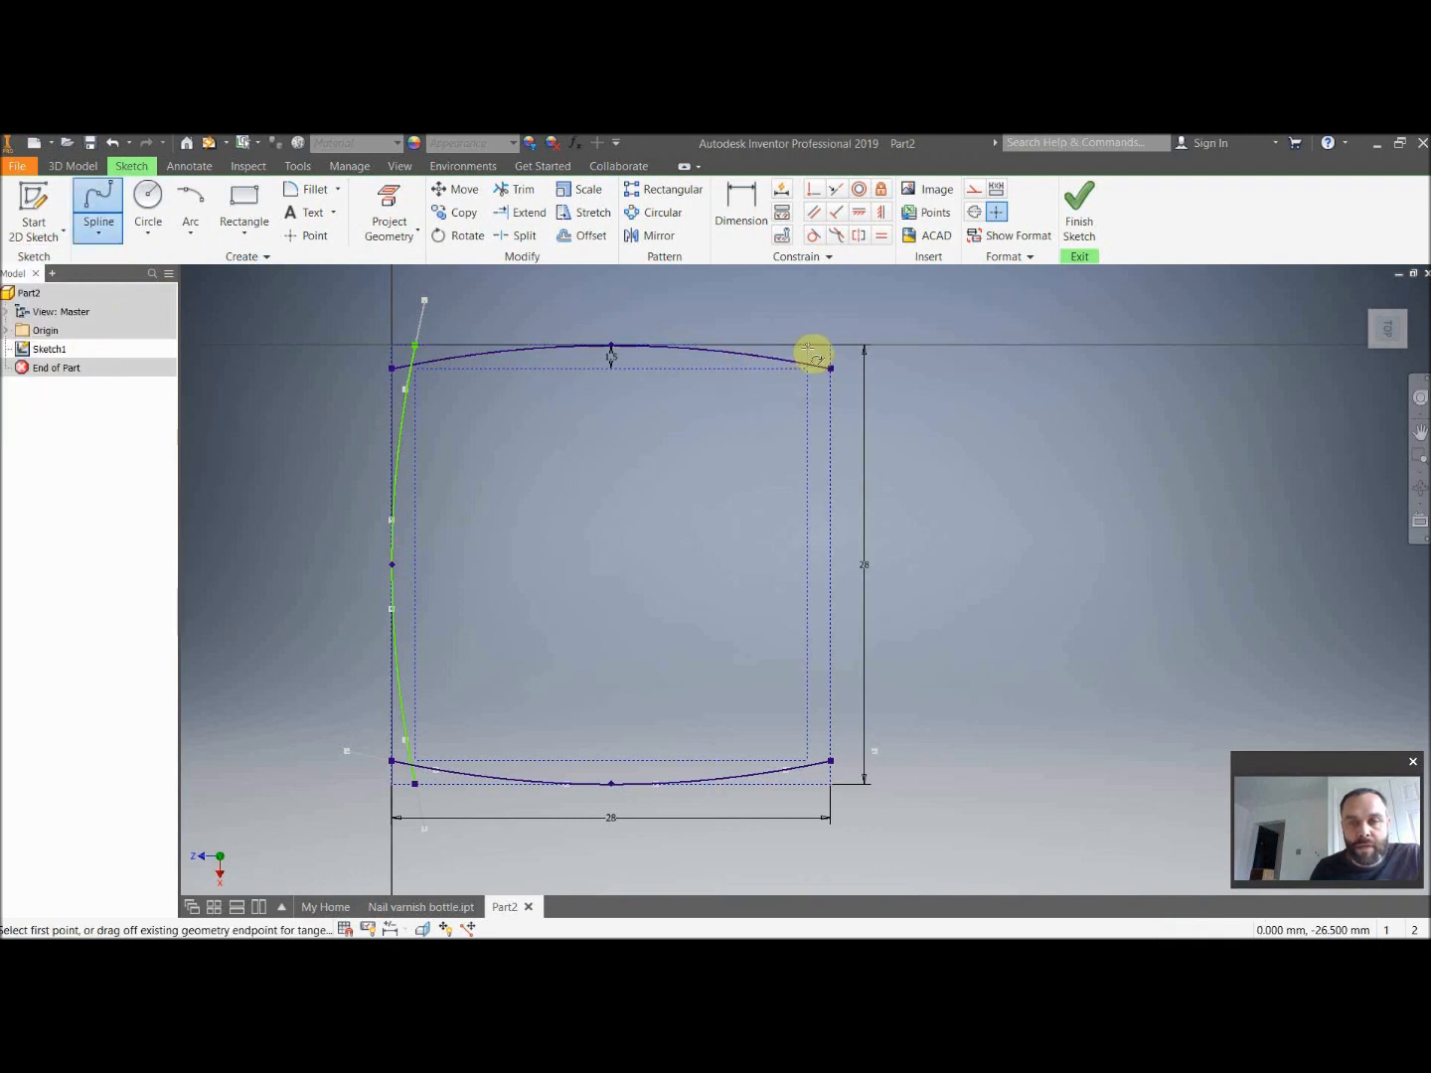
pyautogui.scroll(5, 809, 353)
pyautogui.scroll(3, 806, 347)
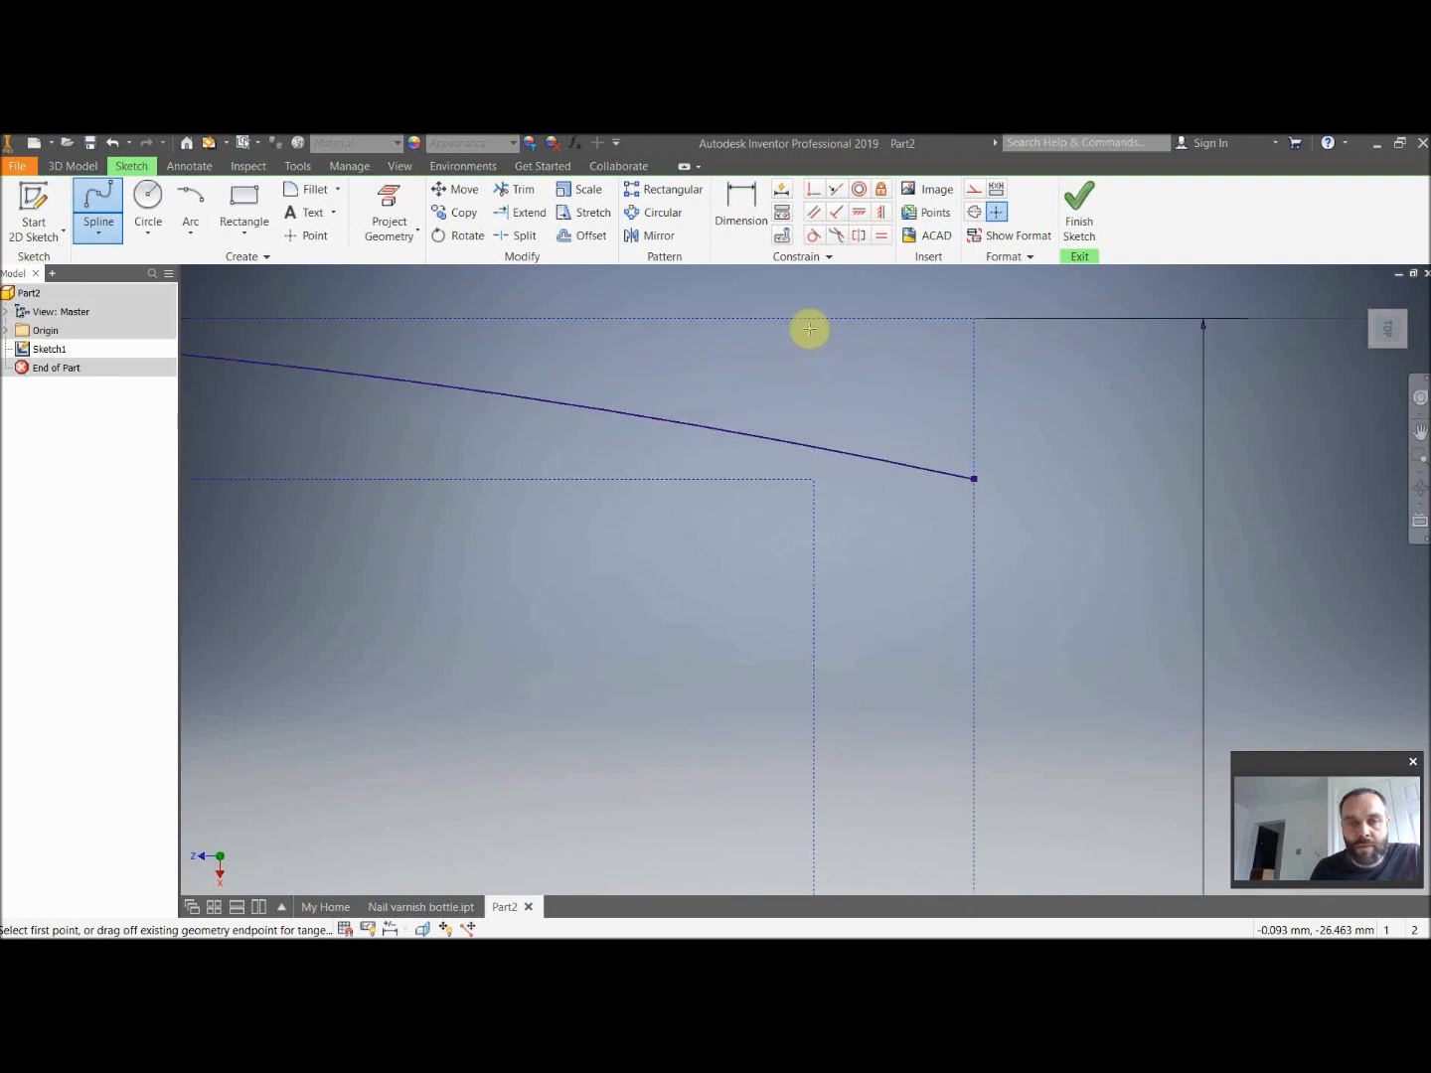
pyautogui.click(813, 321)
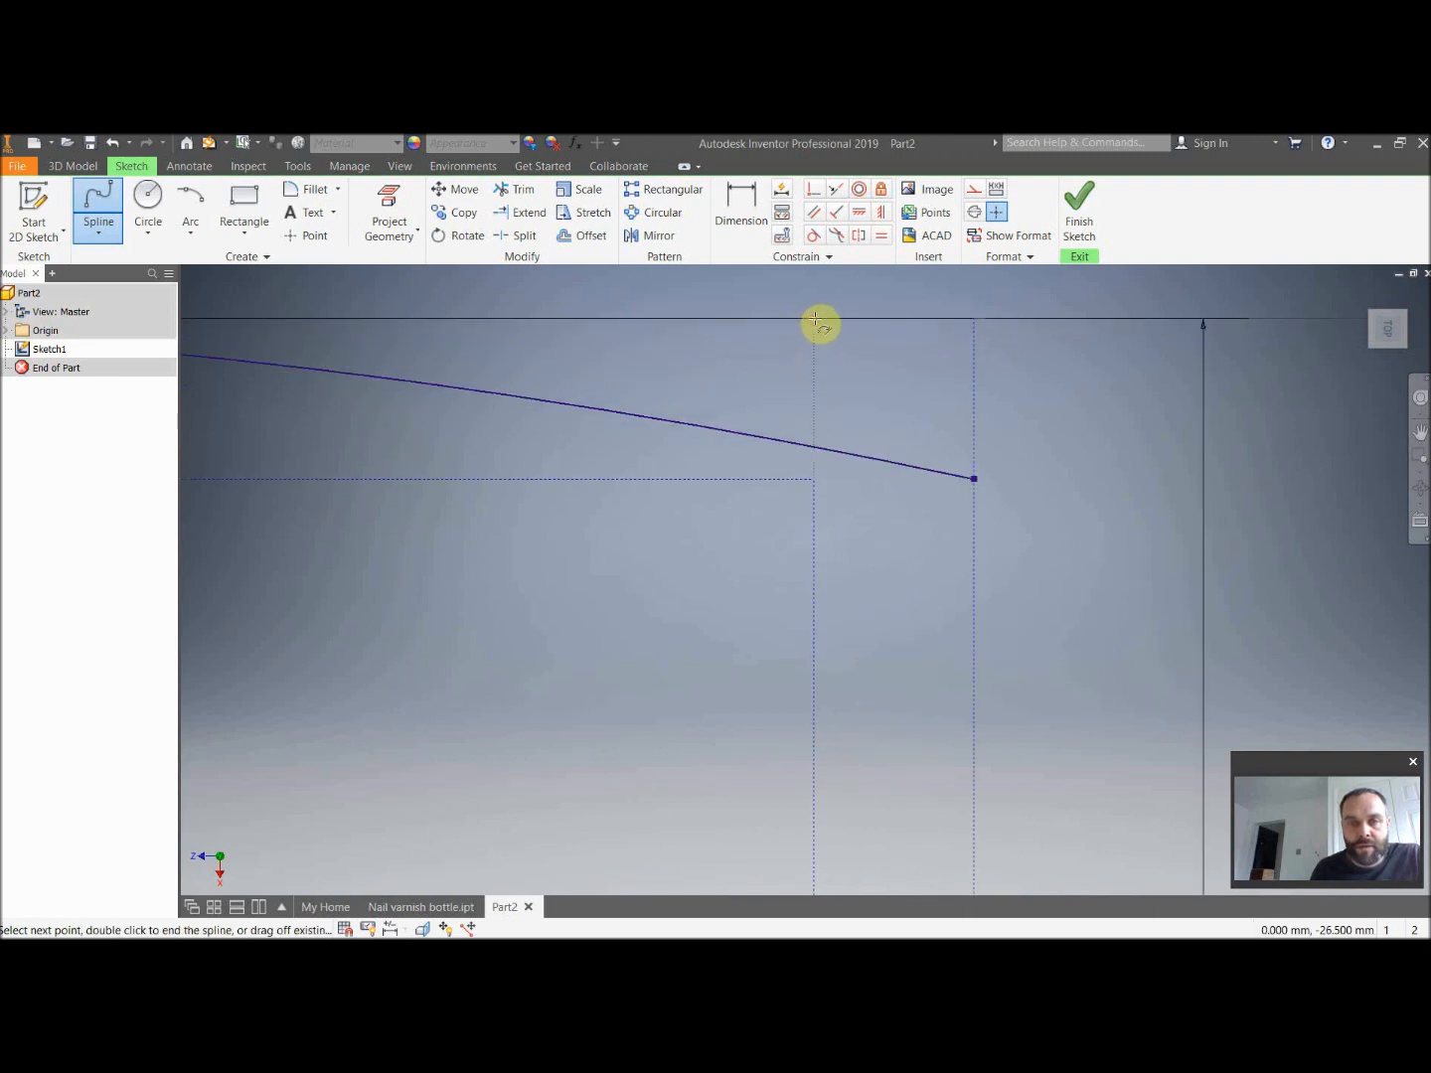
pyautogui.scroll(5, 836, 418)
pyautogui.scroll(-6, 834, 418)
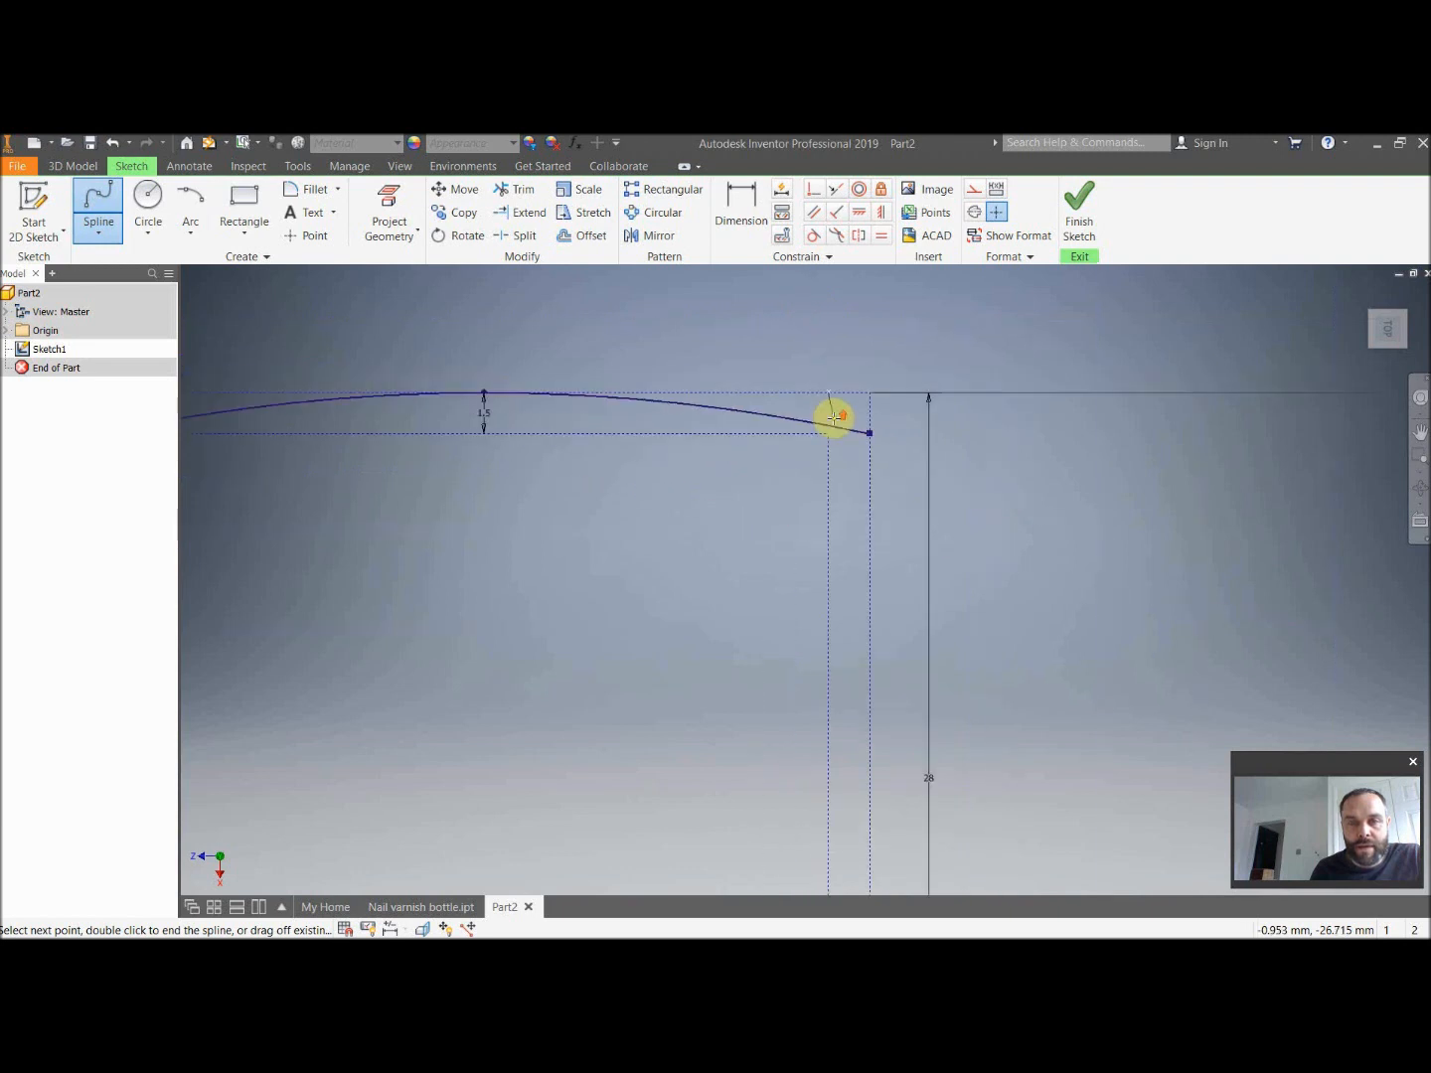
pyautogui.scroll(5, 860, 540)
pyautogui.scroll(3, 851, 548)
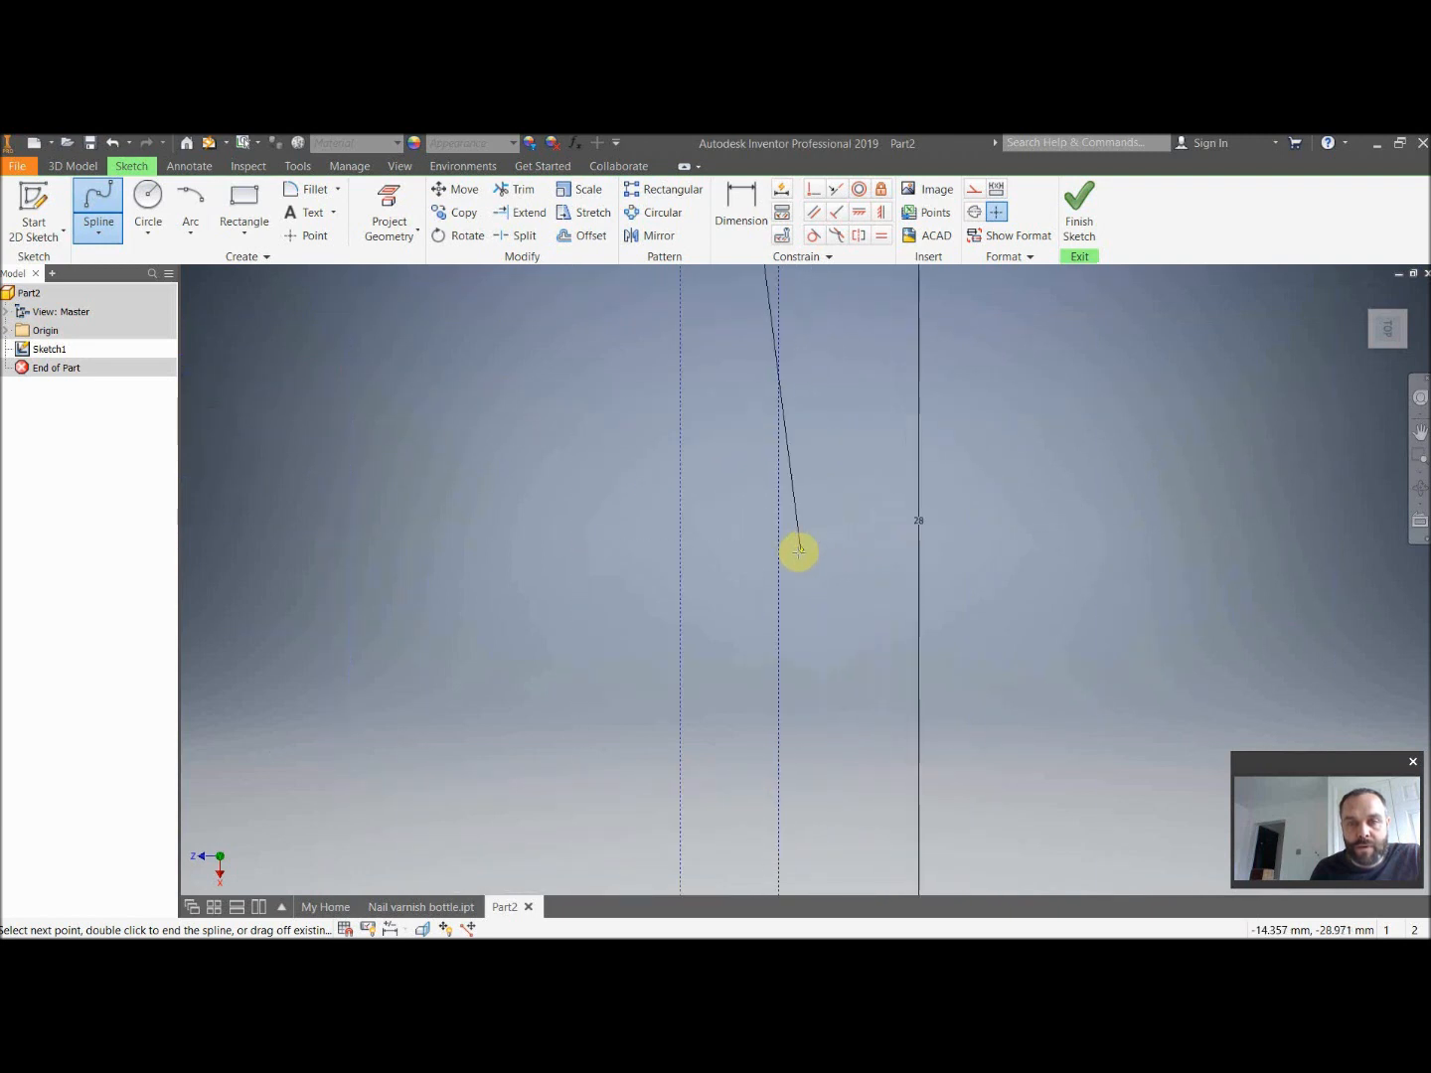
pyautogui.scroll(-2, 782, 629)
pyautogui.scroll(-3, 784, 637)
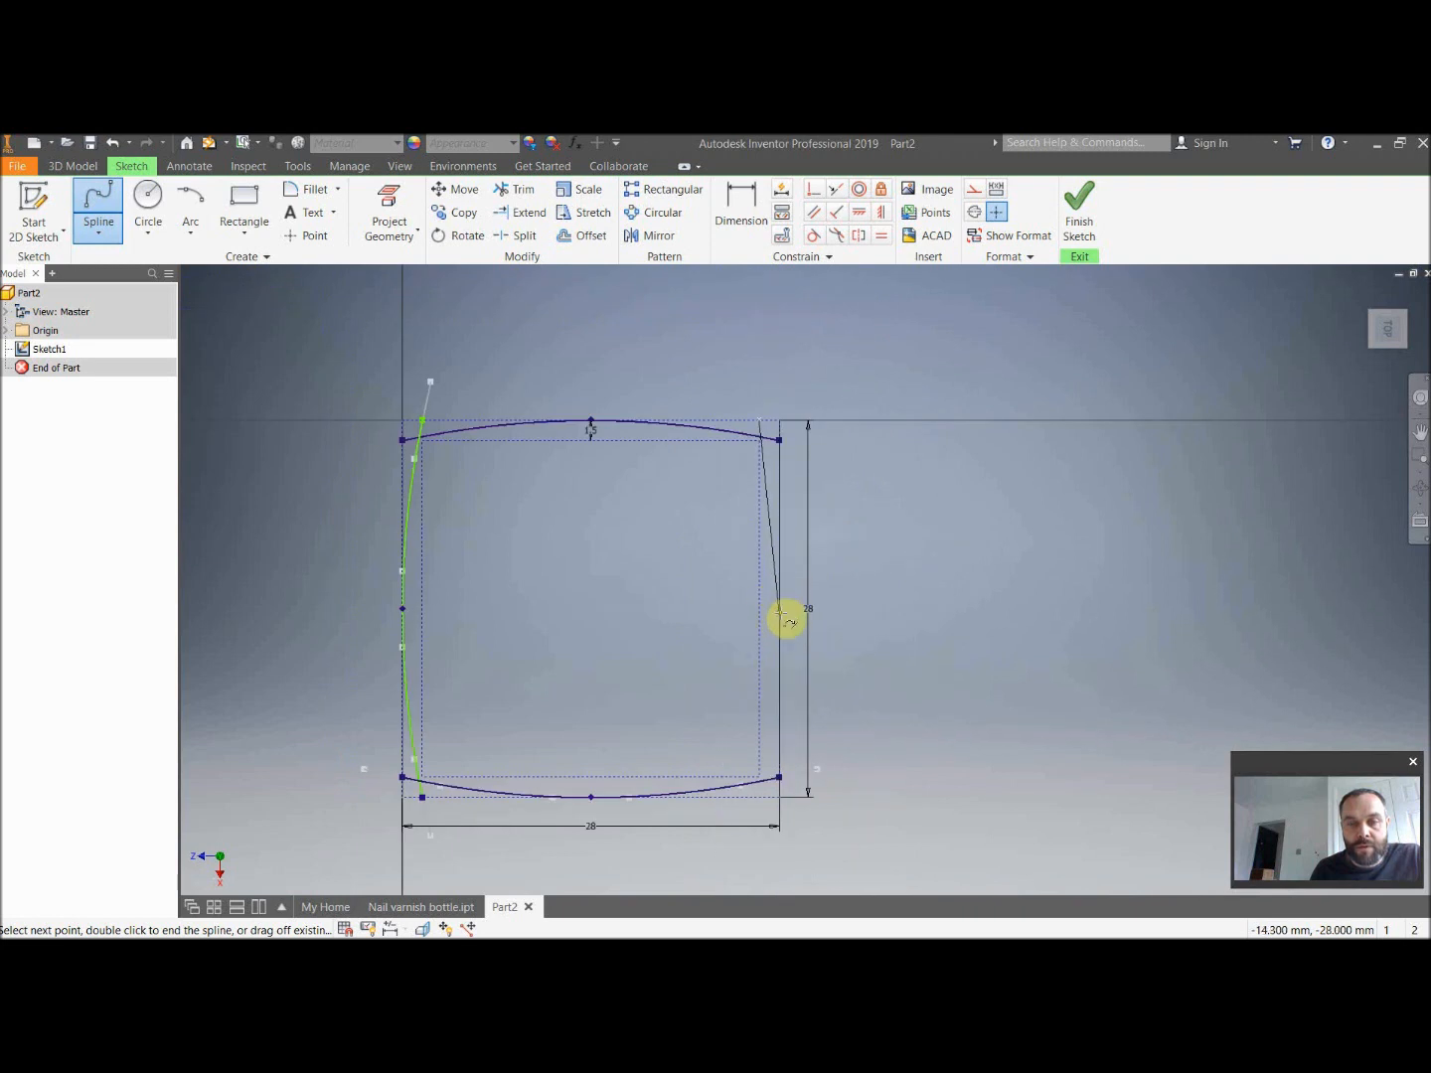
pyautogui.click(782, 610)
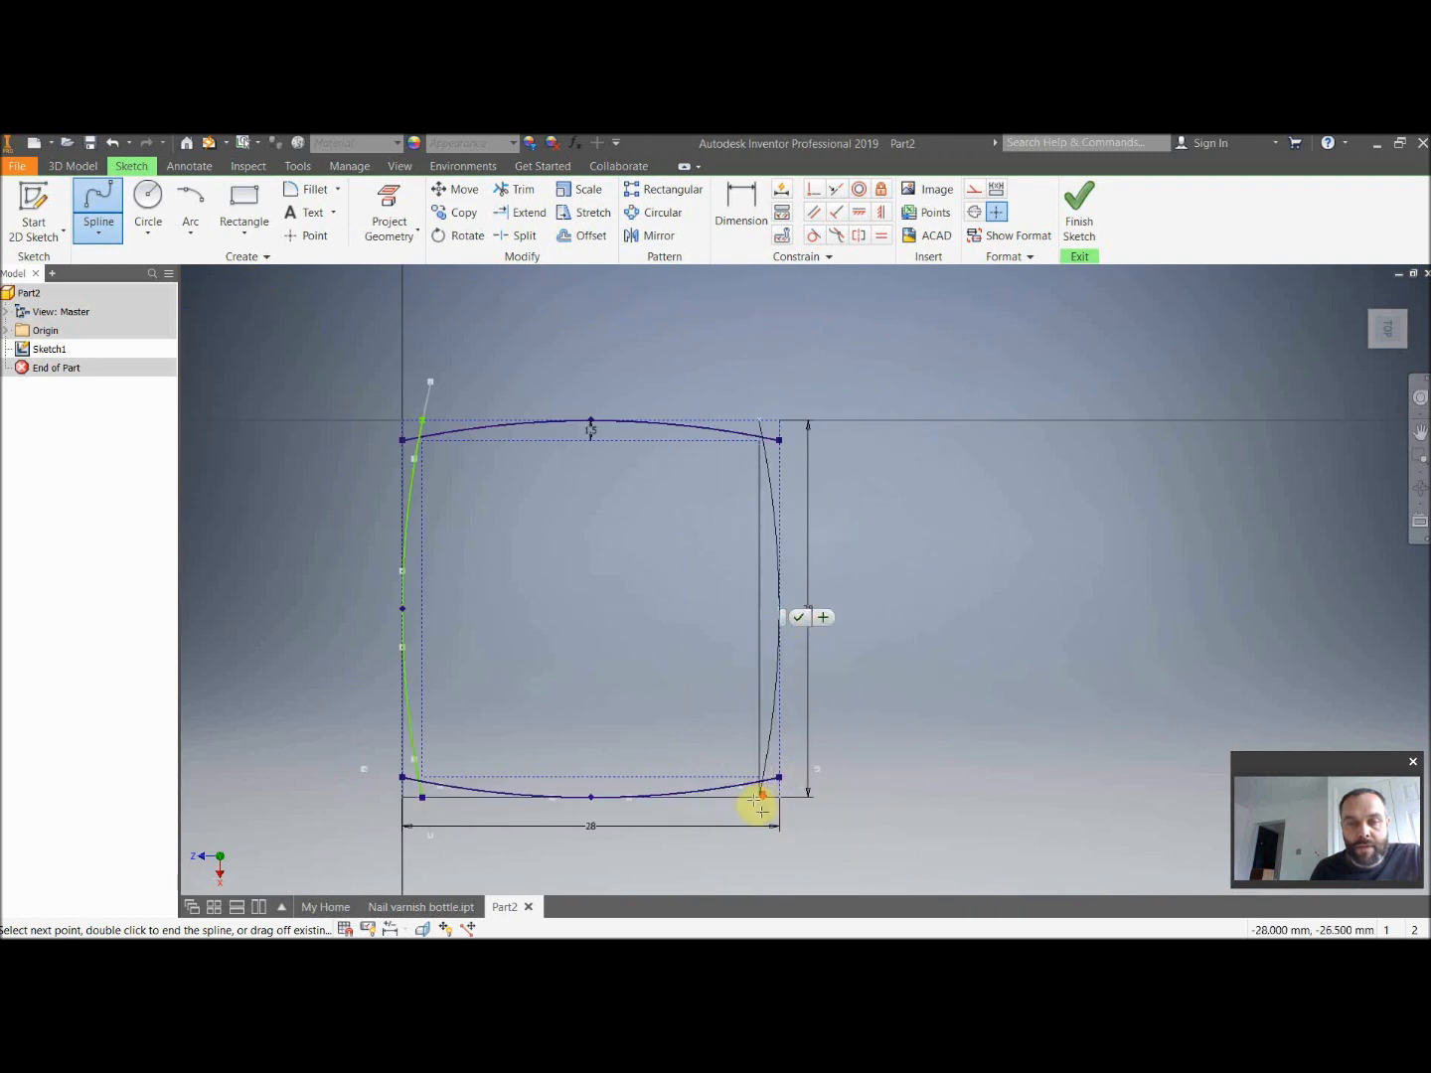
pyautogui.scroll(3, 756, 794)
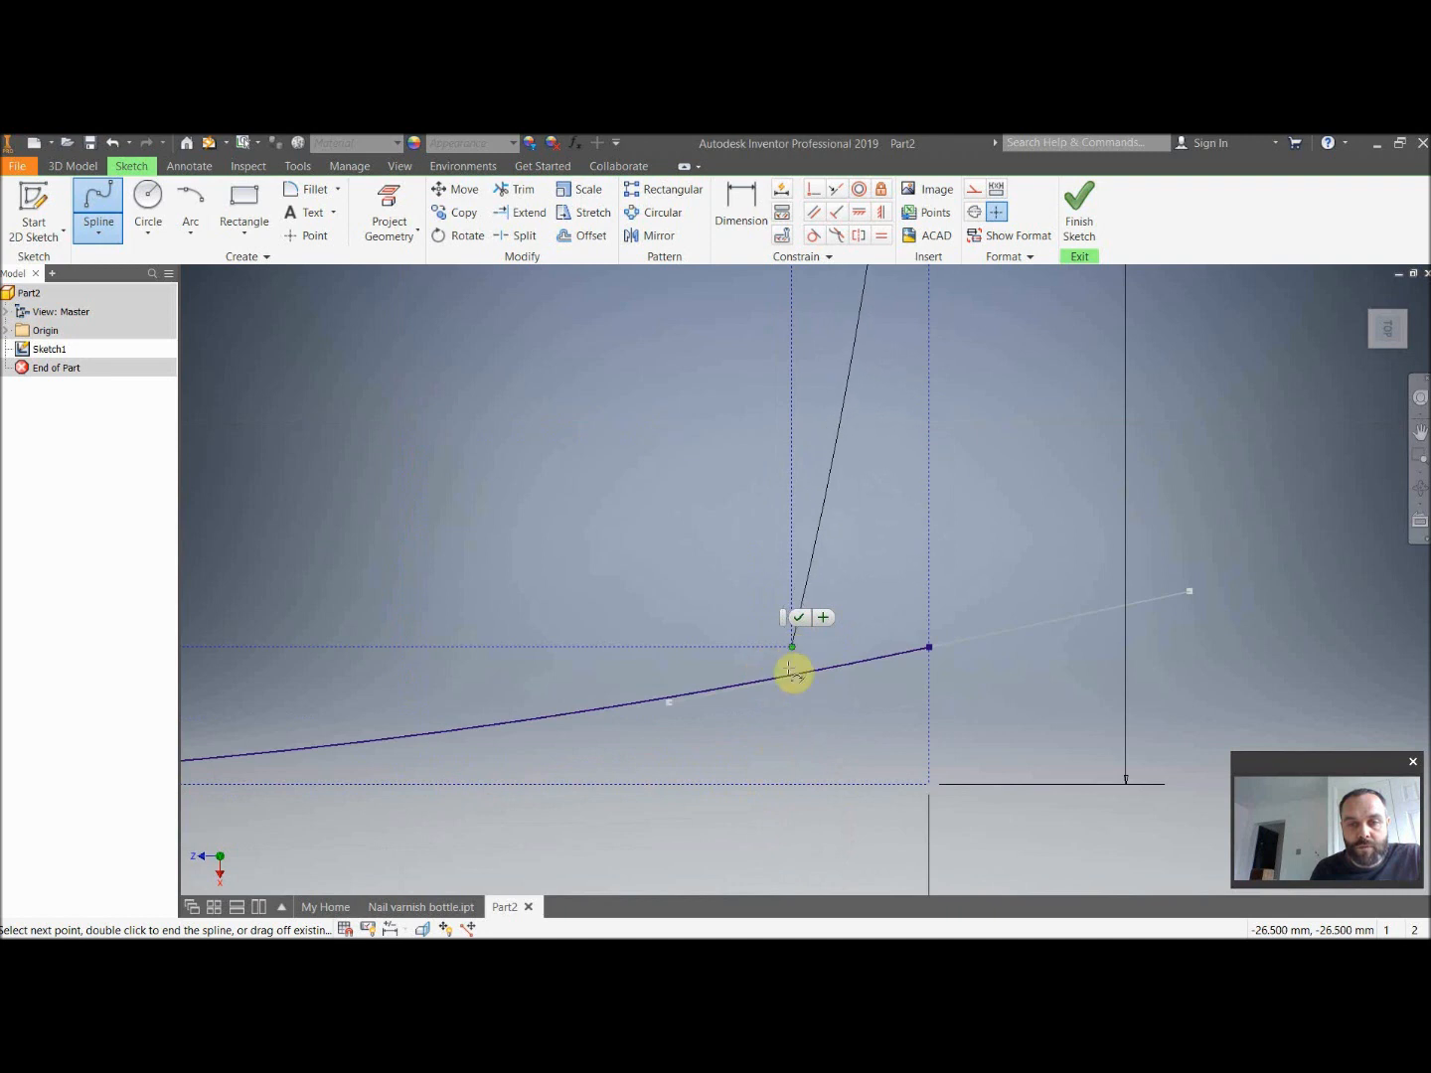
pyautogui.doubleClick(800, 792)
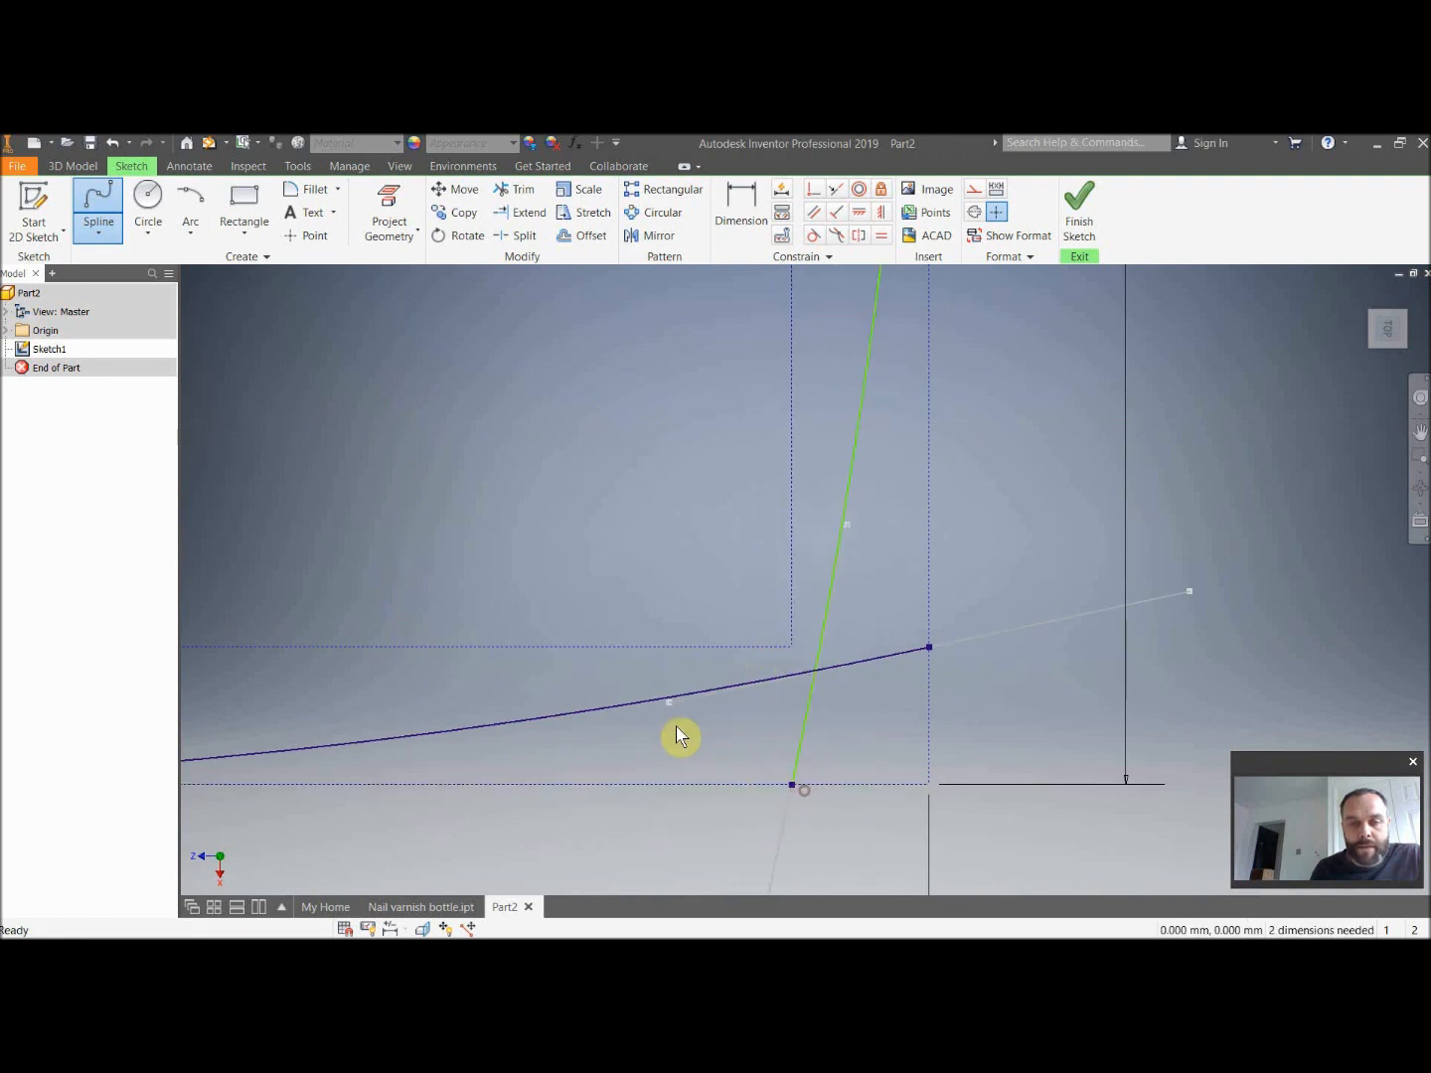
pyautogui.press('Escape')
pyautogui.scroll(-5, 675, 736)
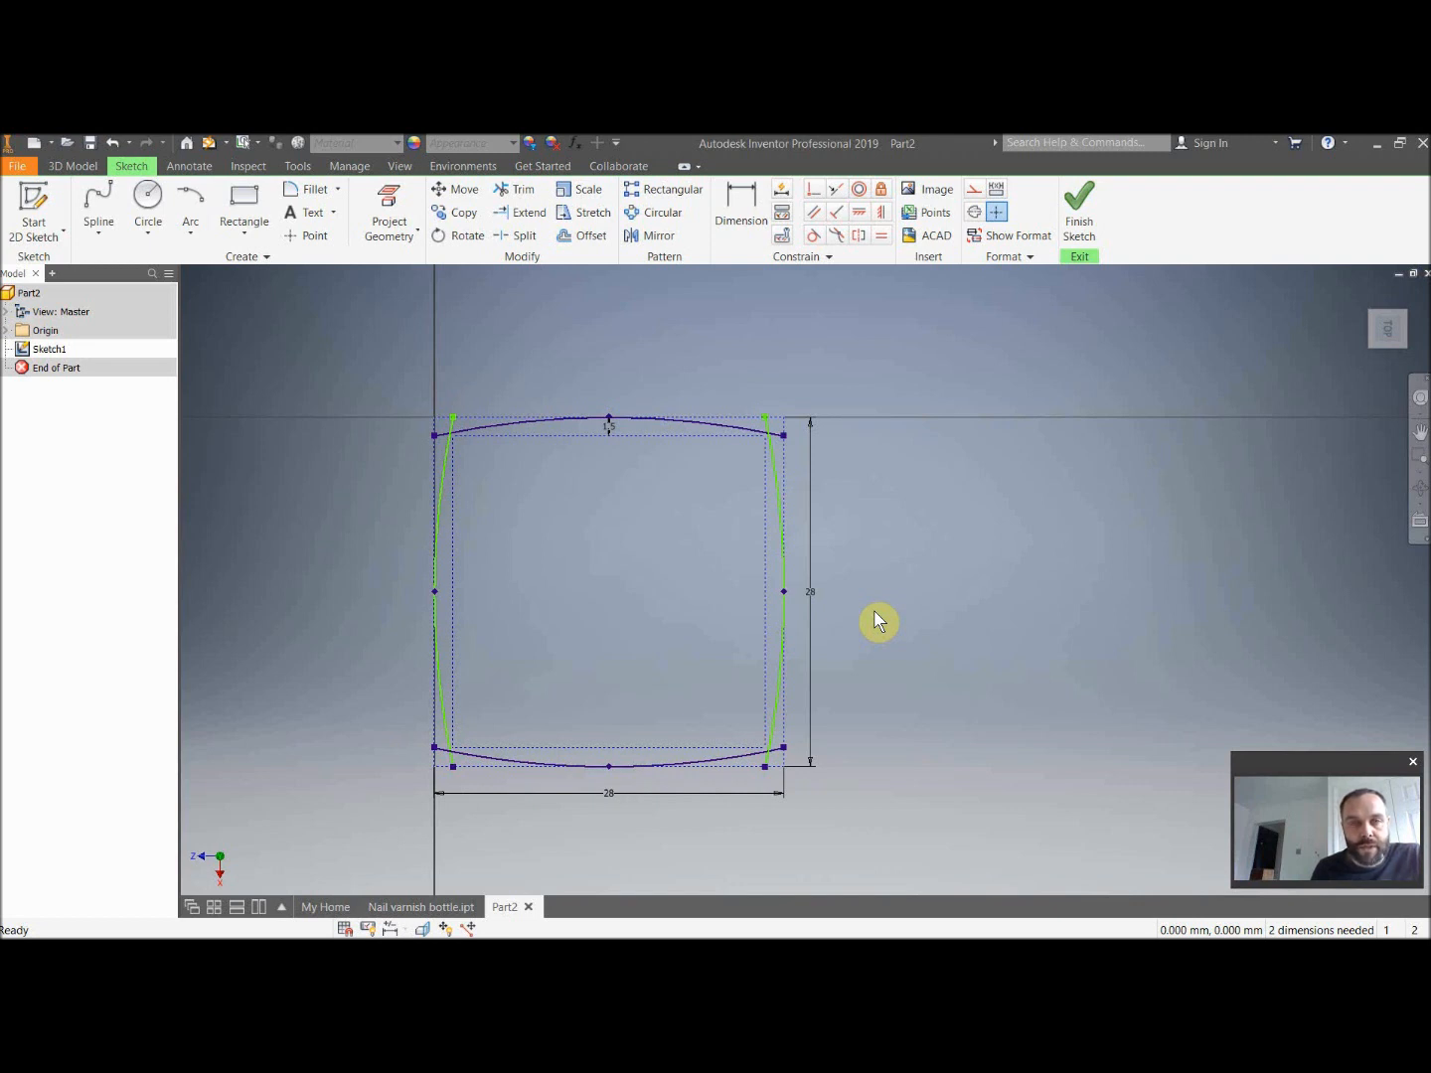
# Trim the overhanging spline ends at the two upper corners of the profile.
pyautogui.click(520, 189)
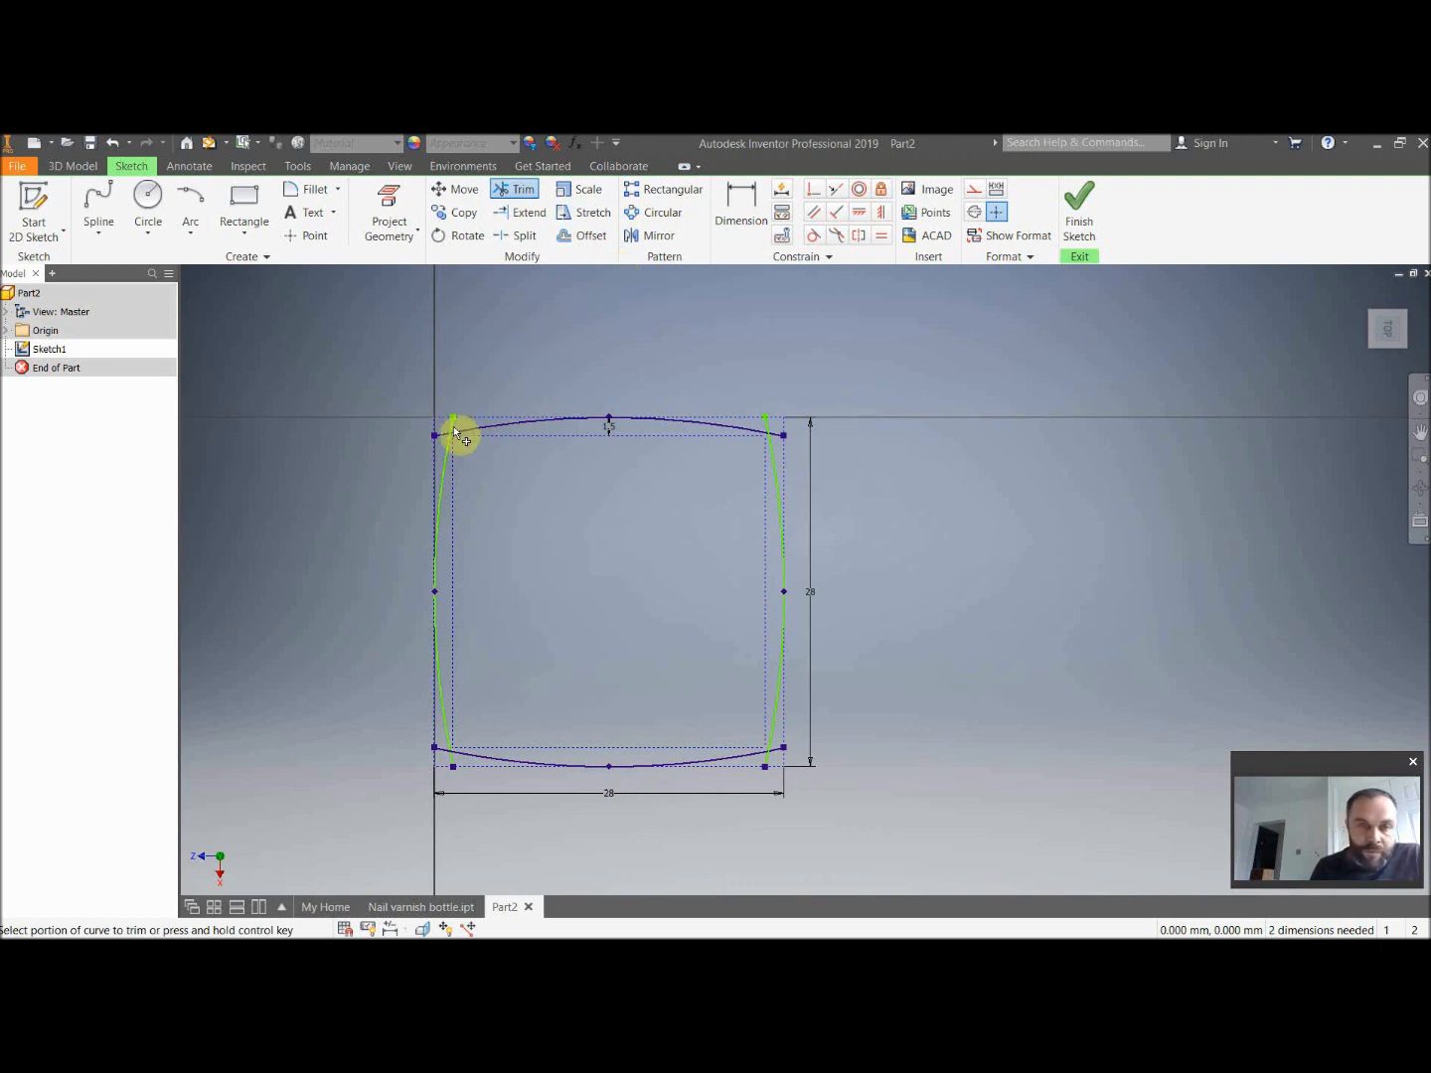
pyautogui.scroll(5, 441, 452)
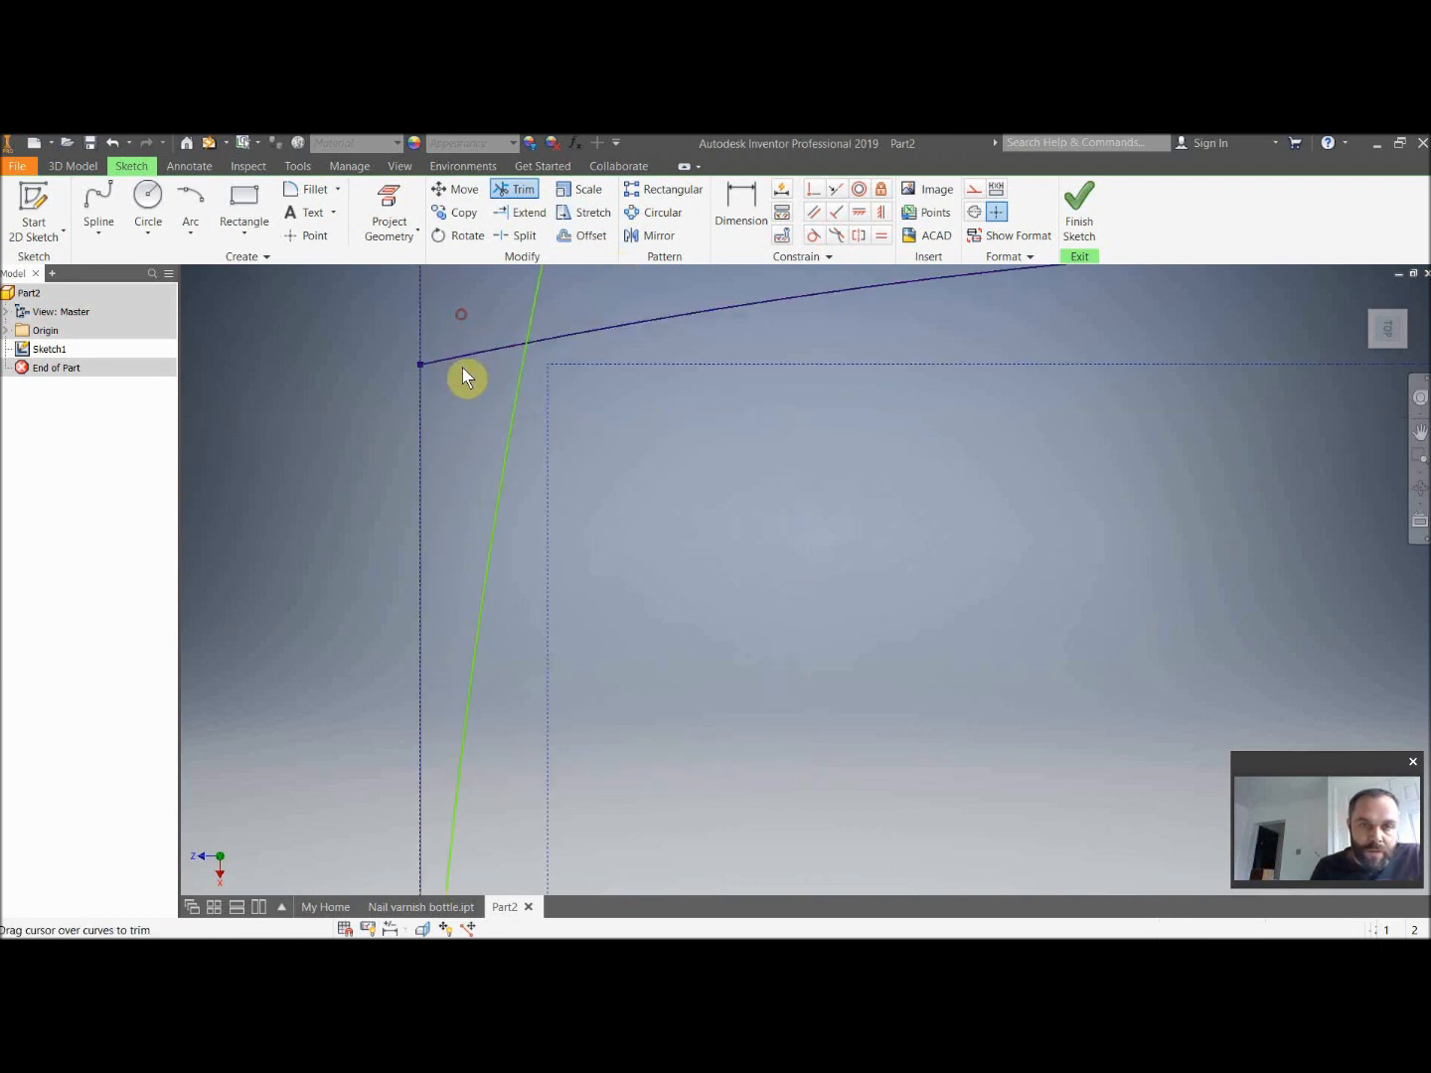
pyautogui.scroll(-4, 566, 326)
pyautogui.scroll(5, 840, 314)
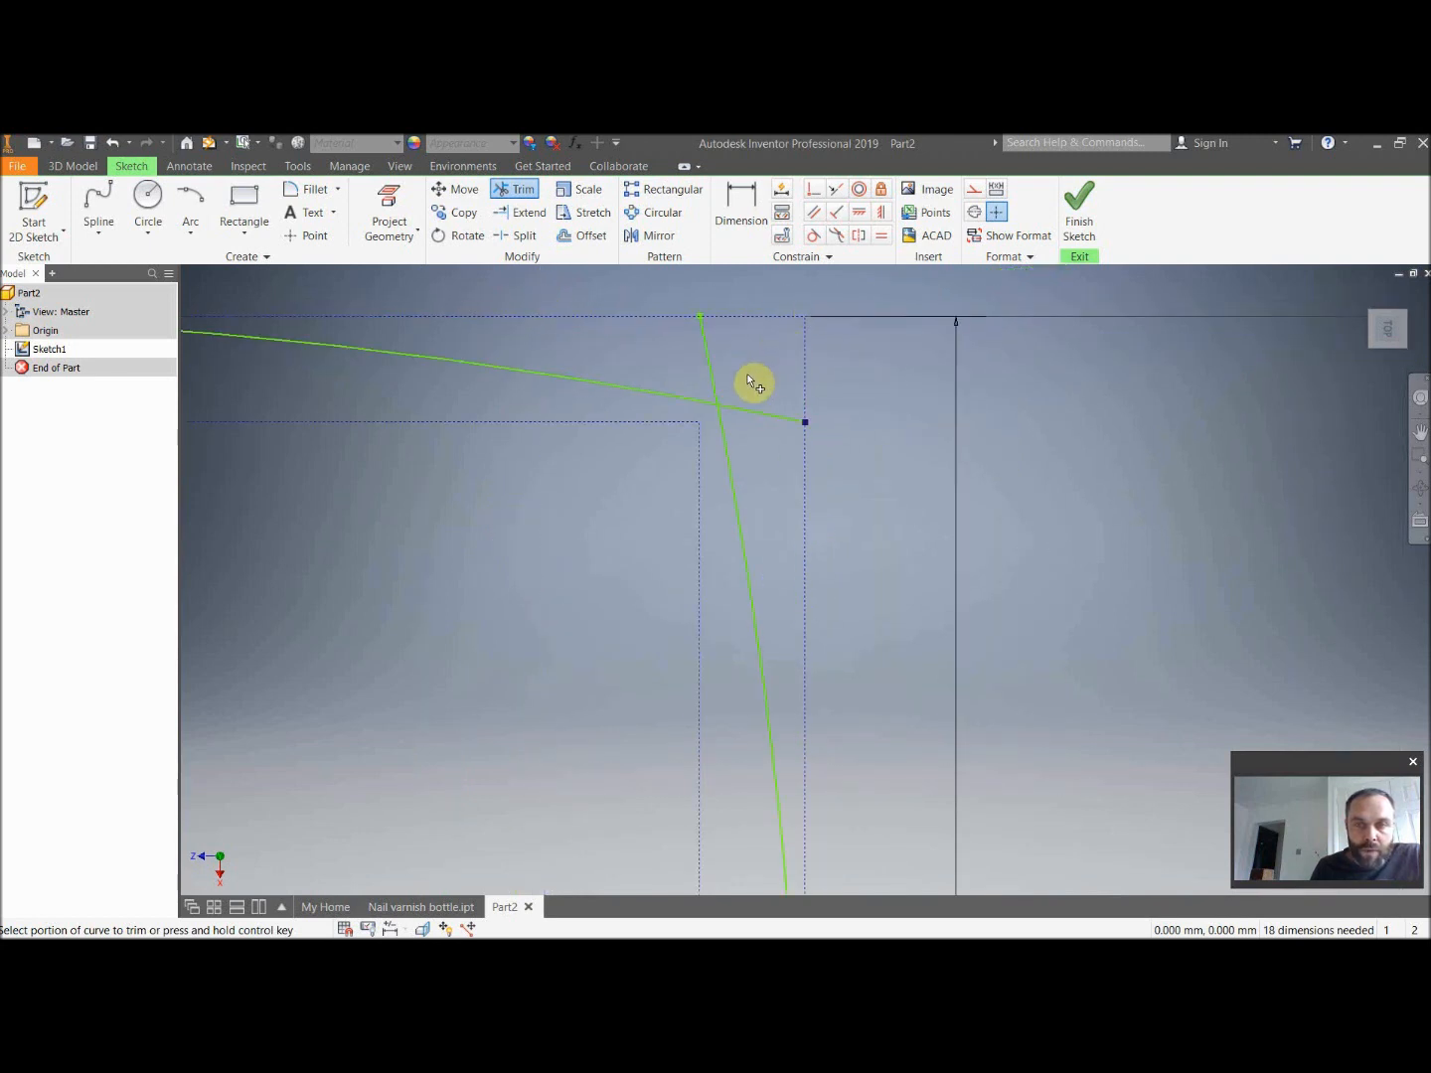
pyautogui.click(709, 364)
pyautogui.click(761, 415)
# Trim the overhanging spline ends at the two lower corners of the profile.
pyautogui.scroll(-10, 801, 559)
pyautogui.scroll(10, 836, 710)
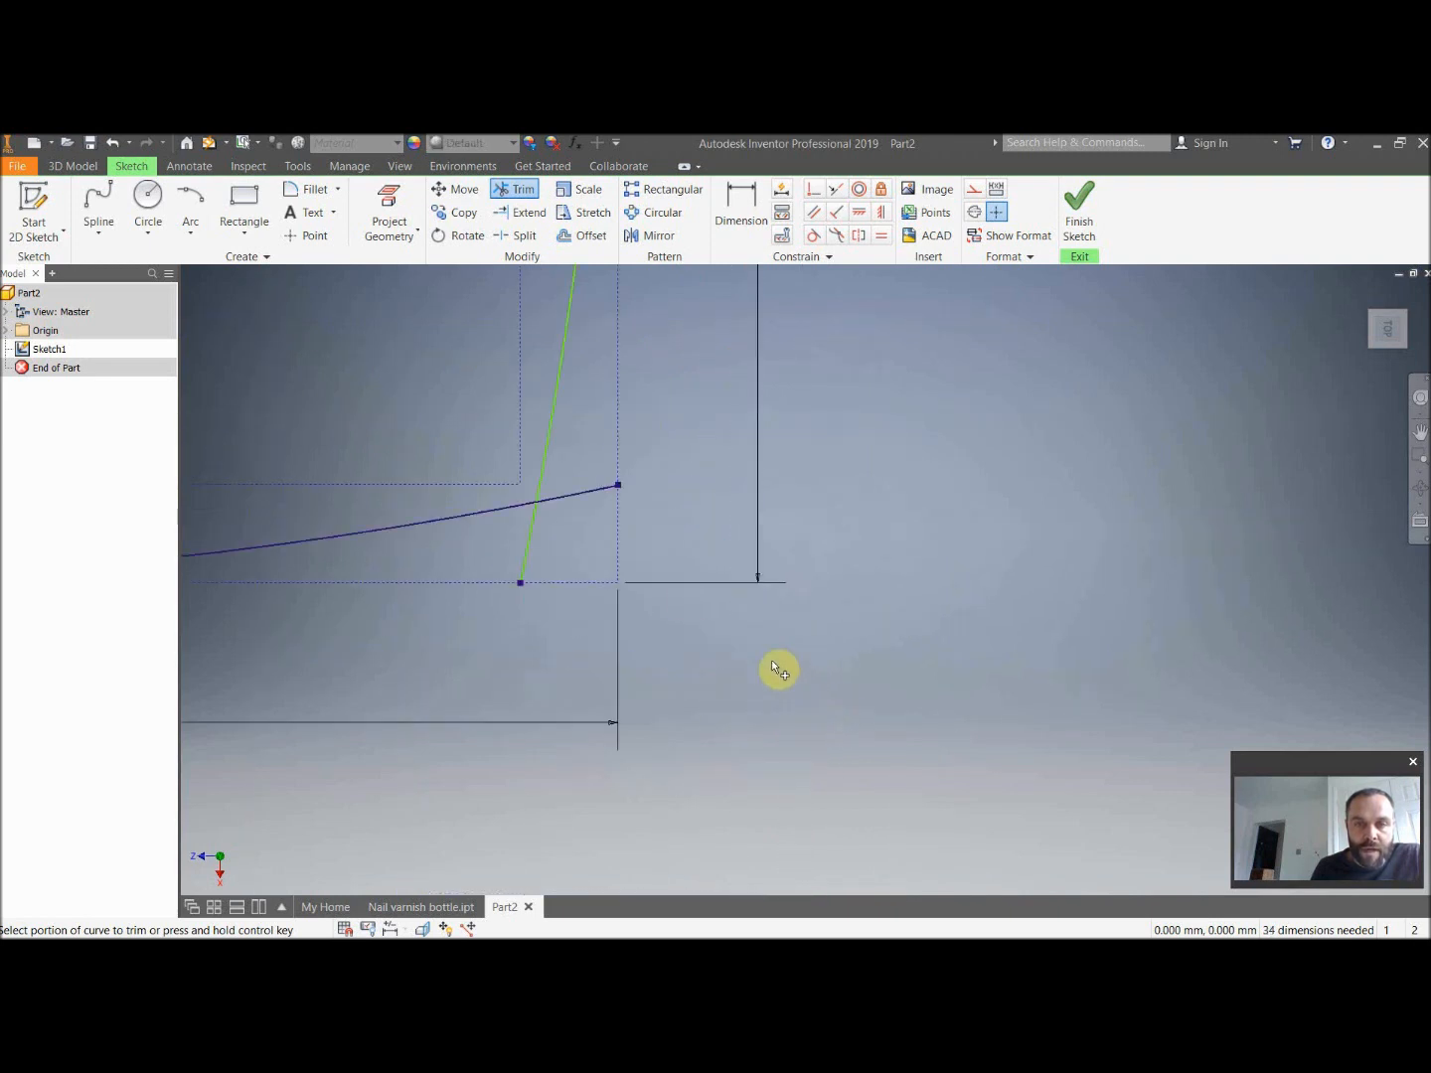
pyautogui.moveTo(586, 437)
pyautogui.mouseDown()
pyautogui.moveTo(581, 510)
pyautogui.moveTo(508, 546)
pyautogui.mouseUp()
pyautogui.scroll(-8, 506, 551)
pyautogui.scroll(4, 376, 543)
pyautogui.scroll(5, 378, 546)
pyautogui.moveTo(584, 603)
pyautogui.mouseDown()
pyautogui.moveTo(594, 693)
pyautogui.moveTo(732, 773)
pyautogui.mouseUp()
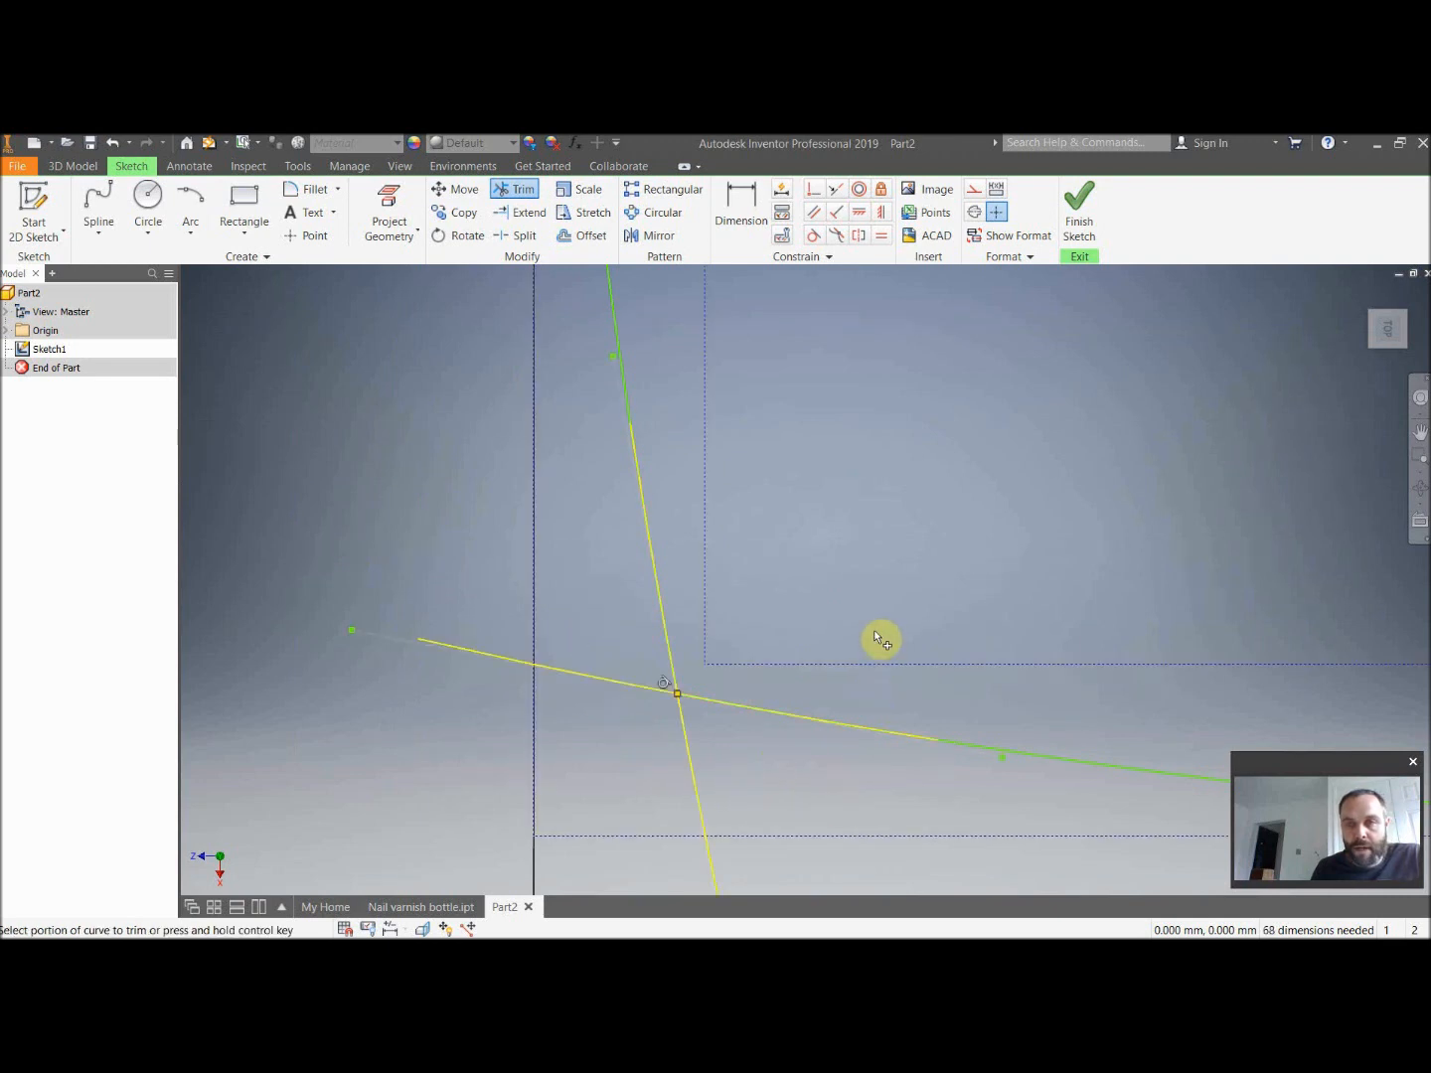
# Finish the base sketch with its four curved spline sides.
pyautogui.scroll(-6, 924, 621)
pyautogui.moveTo(1148, 485); pyautogui.dragTo(999, 522, button='middle')
pyautogui.scroll(3, 999, 520)
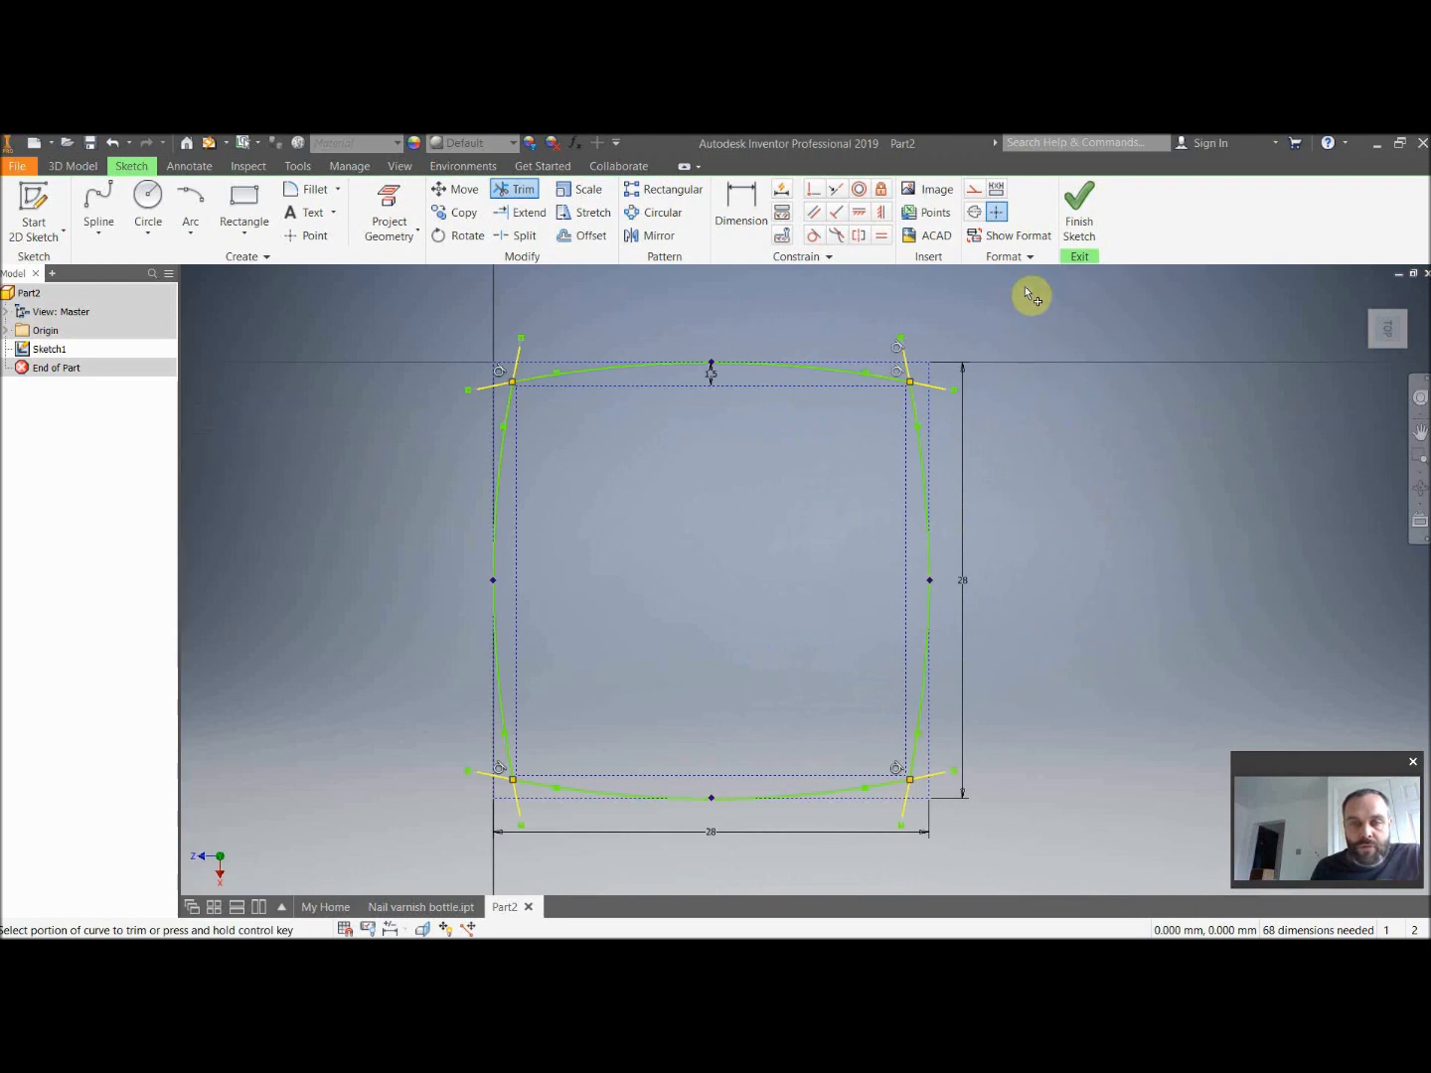
pyautogui.click(1073, 209)
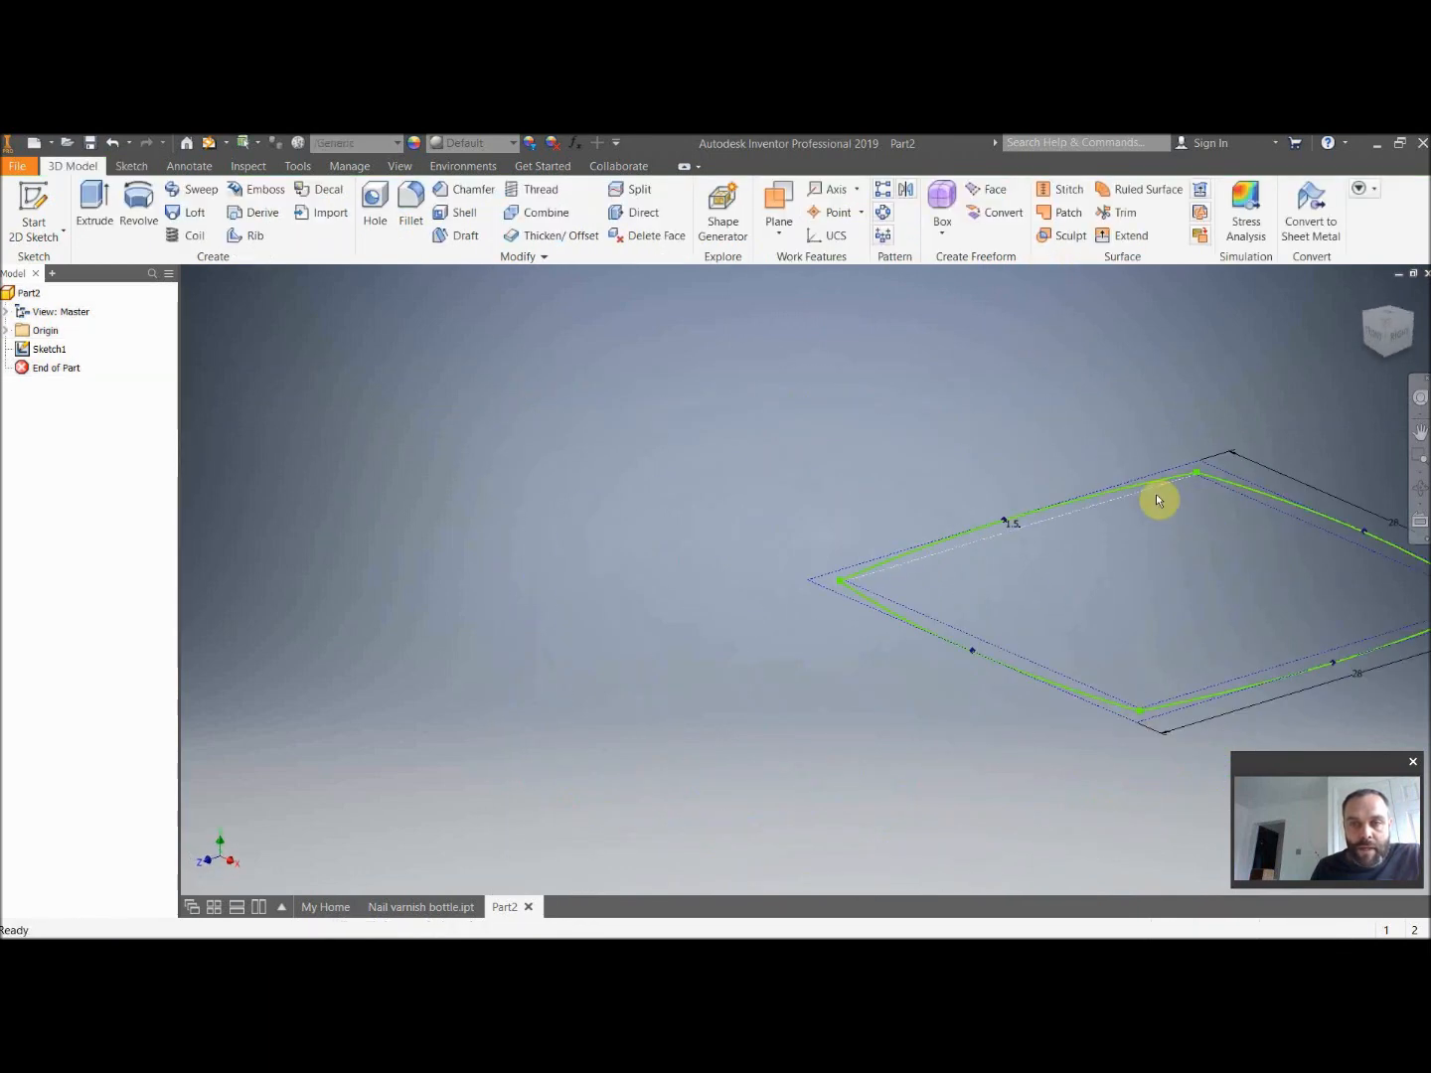
pyautogui.scroll(-3, 795, 578)
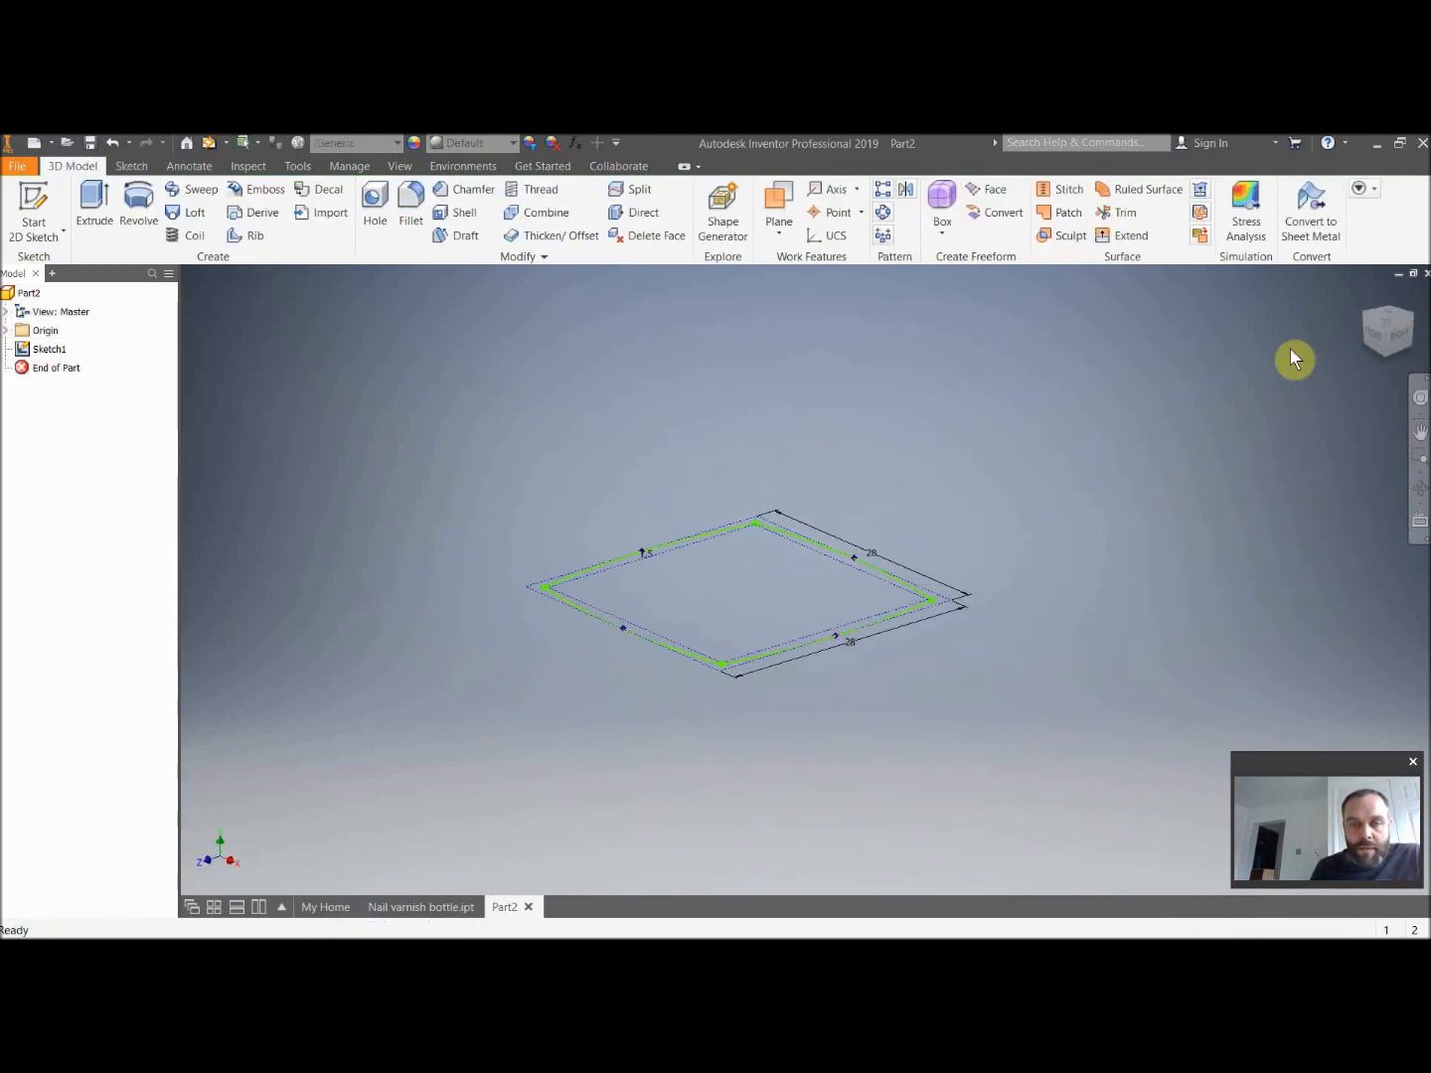
# Extrude the curved-sided base profile 35 mm upward as a solid.
pyautogui.click(1386, 354)
pyautogui.click(1389, 309)
pyautogui.moveTo(957, 457)
pyautogui.mouseDown(button='middle')
pyautogui.moveTo(926, 546)
pyautogui.moveTo(936, 540)
pyautogui.mouseUp(button='middle')
pyautogui.scroll(3, 906, 612)
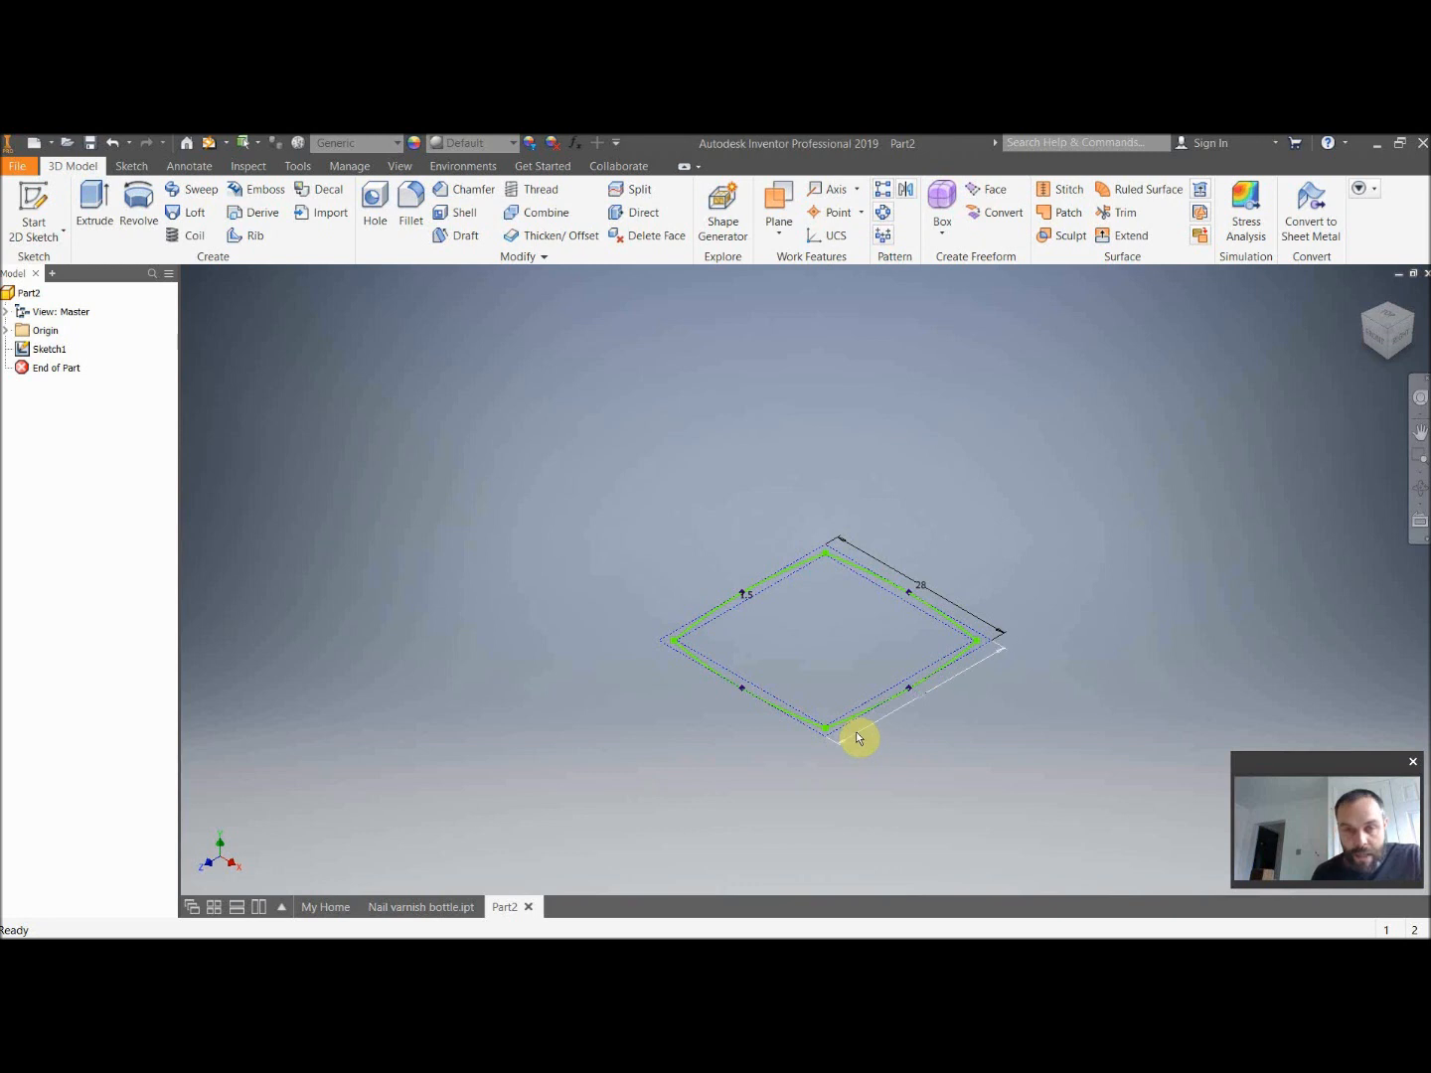
pyautogui.click(94, 204)
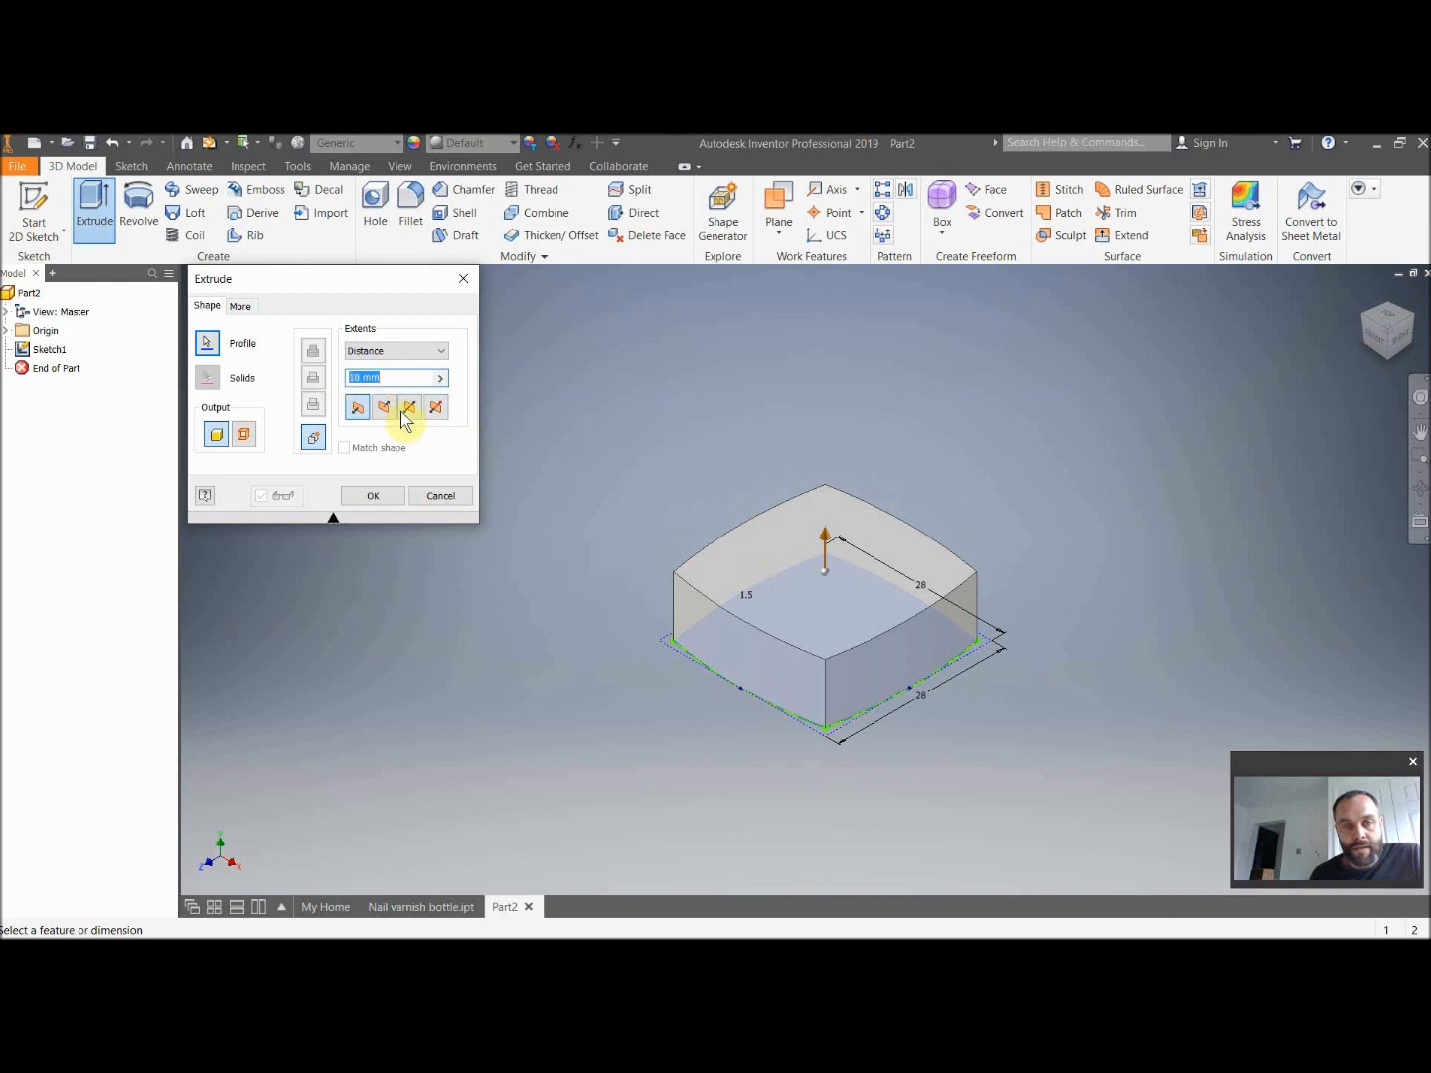
pyautogui.write('35')
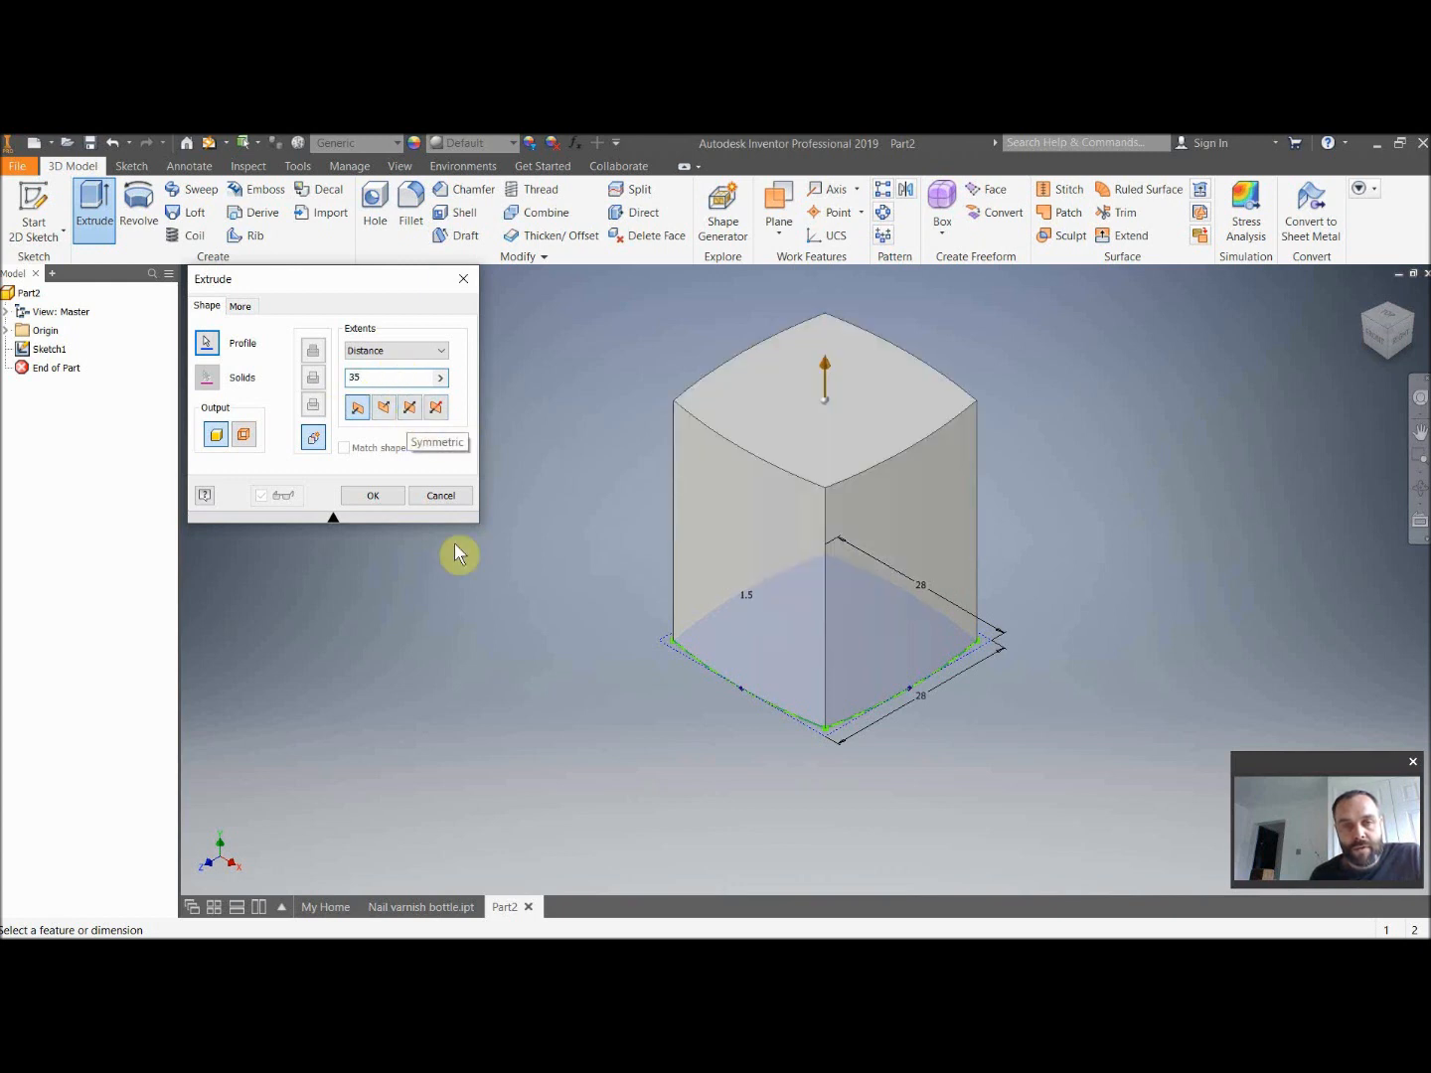
pyautogui.click(376, 496)
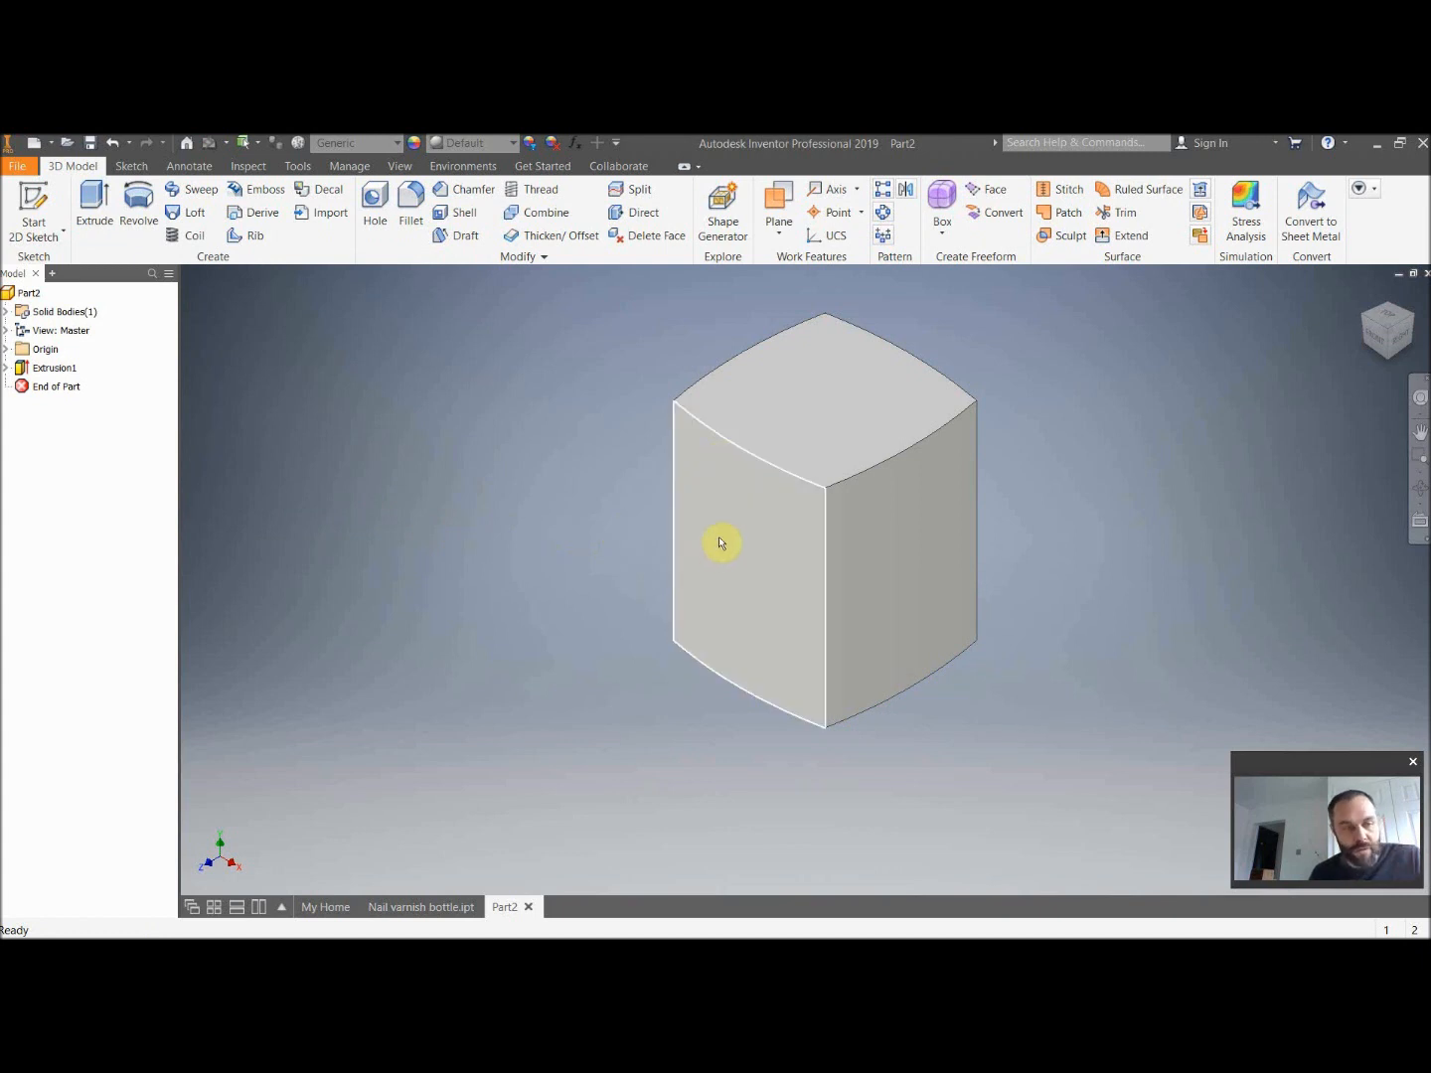
# Start a 2D sketch on the body's top face and project the cut edges as its outline.
pyautogui.moveTo(742, 560)
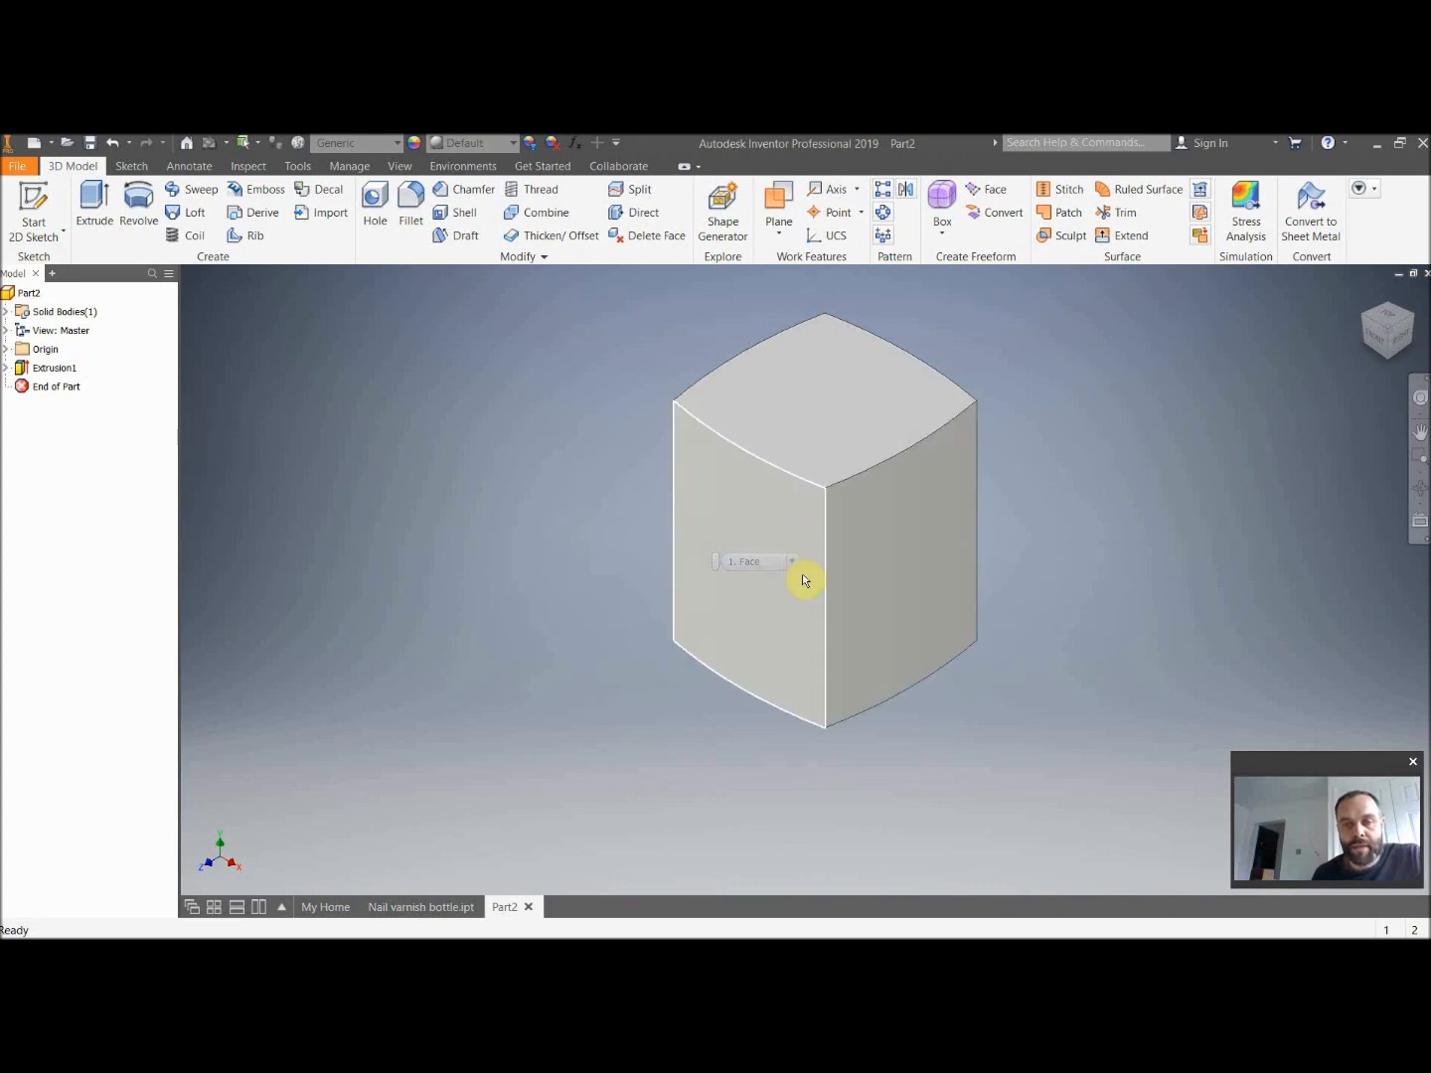
pyautogui.keyDown('shift'); pyautogui.moveTo(1049, 604); pyautogui.dragTo(1000, 632, button='middle'); pyautogui.keyUp('shift')
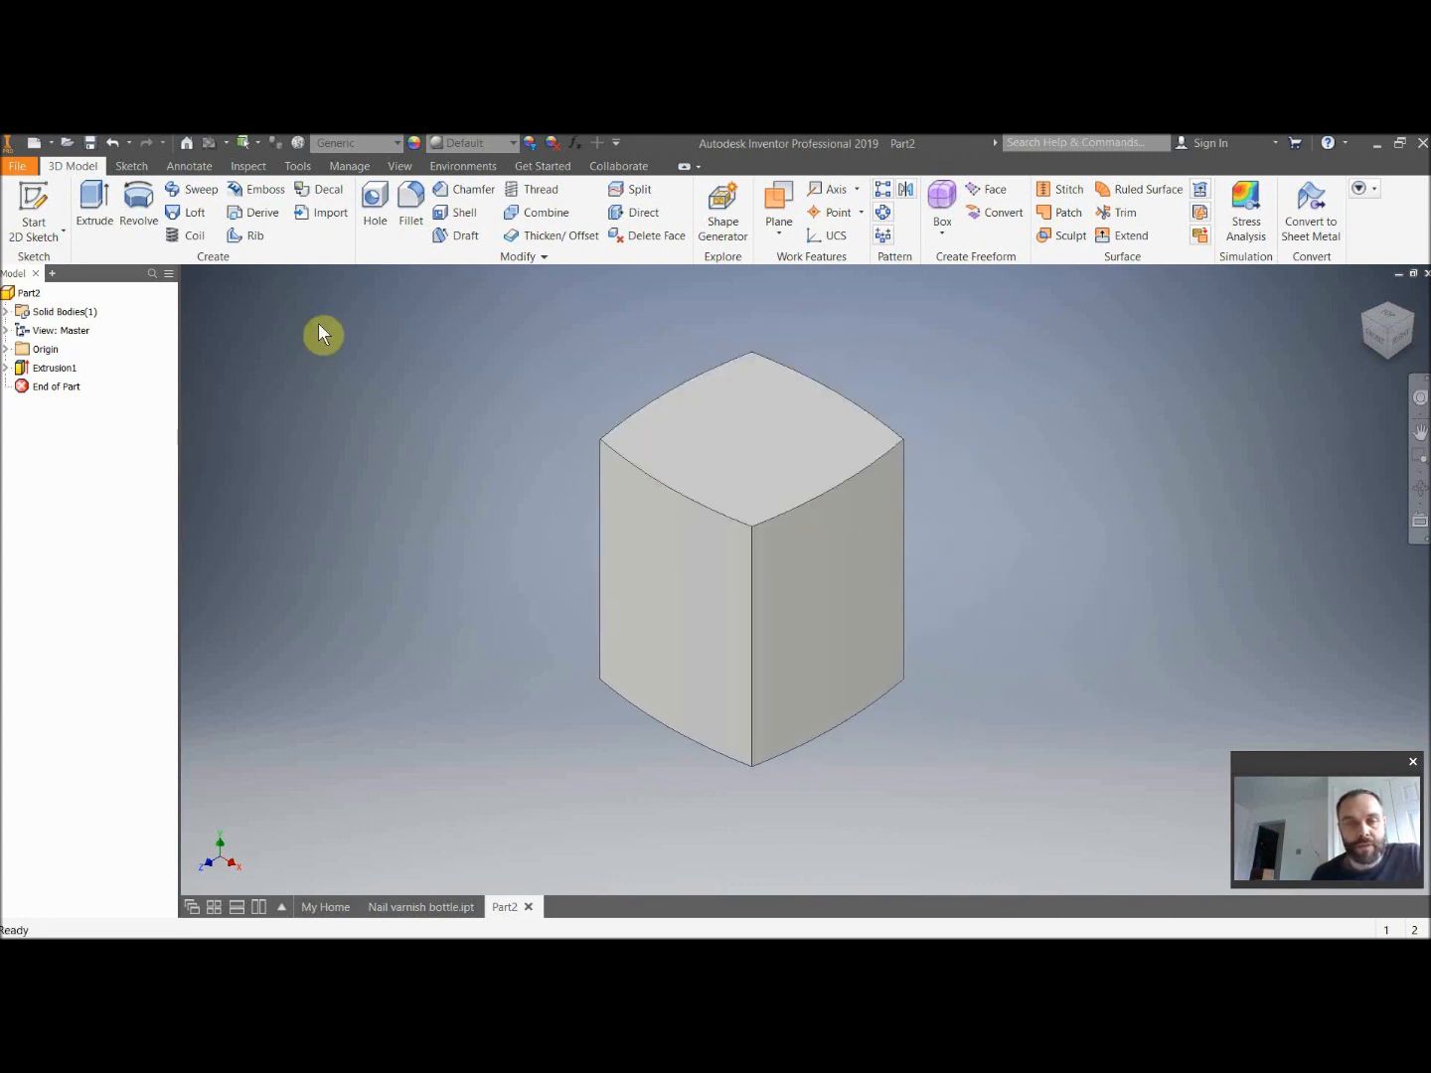
pyautogui.click(44, 236)
pyautogui.click(44, 266)
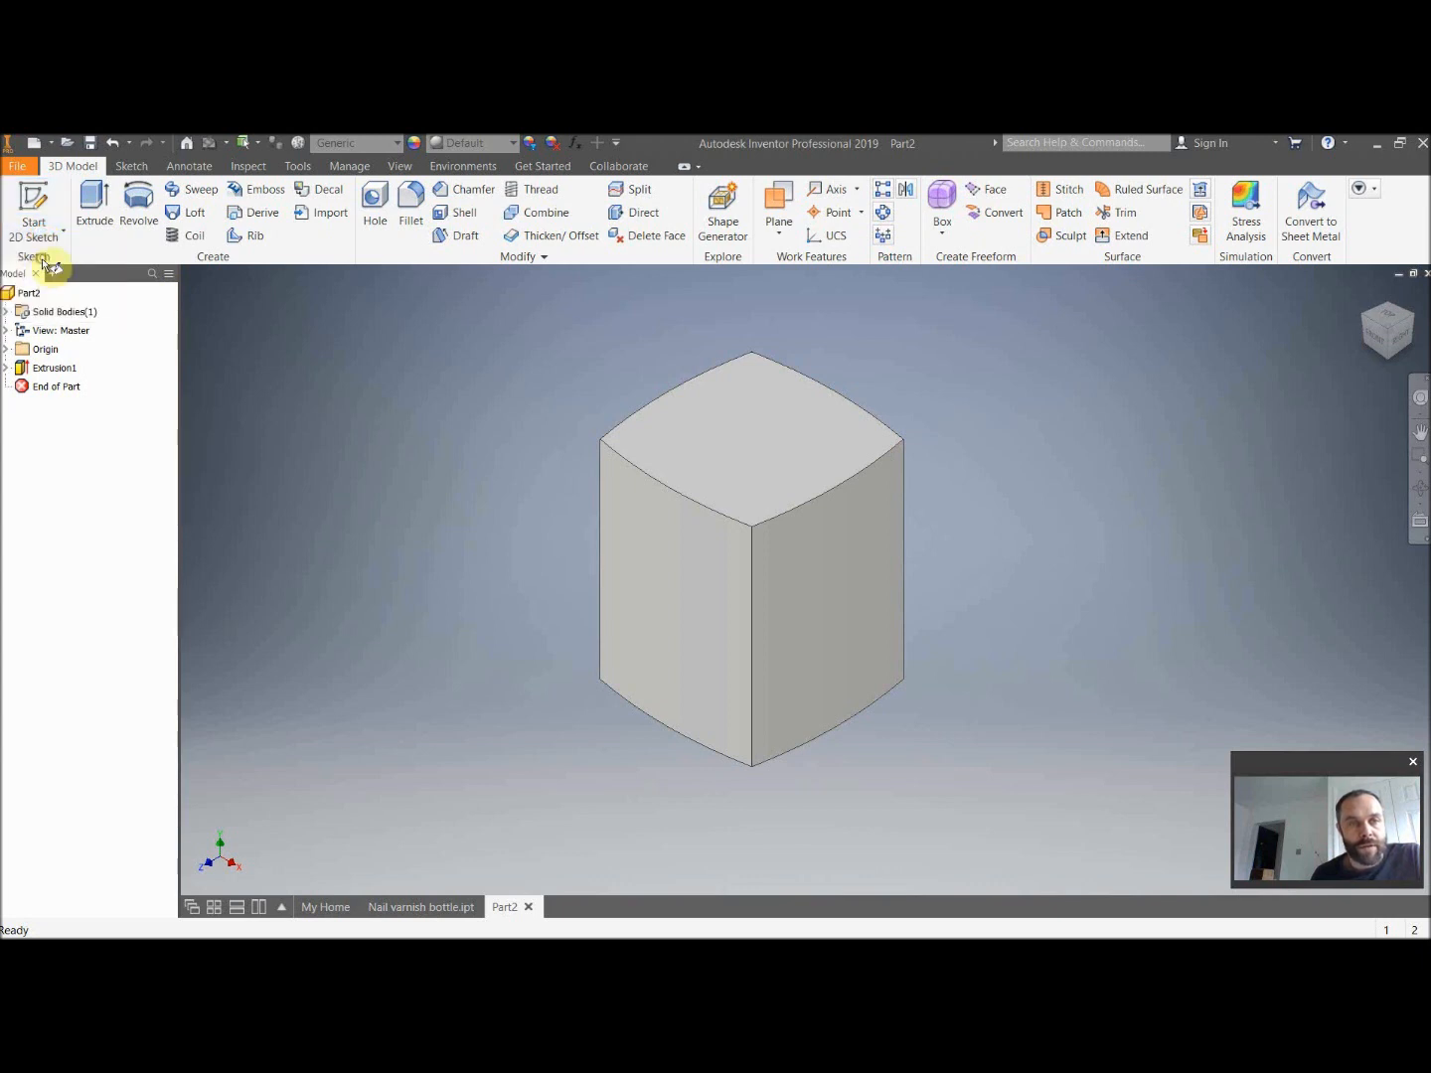
pyautogui.click(785, 470)
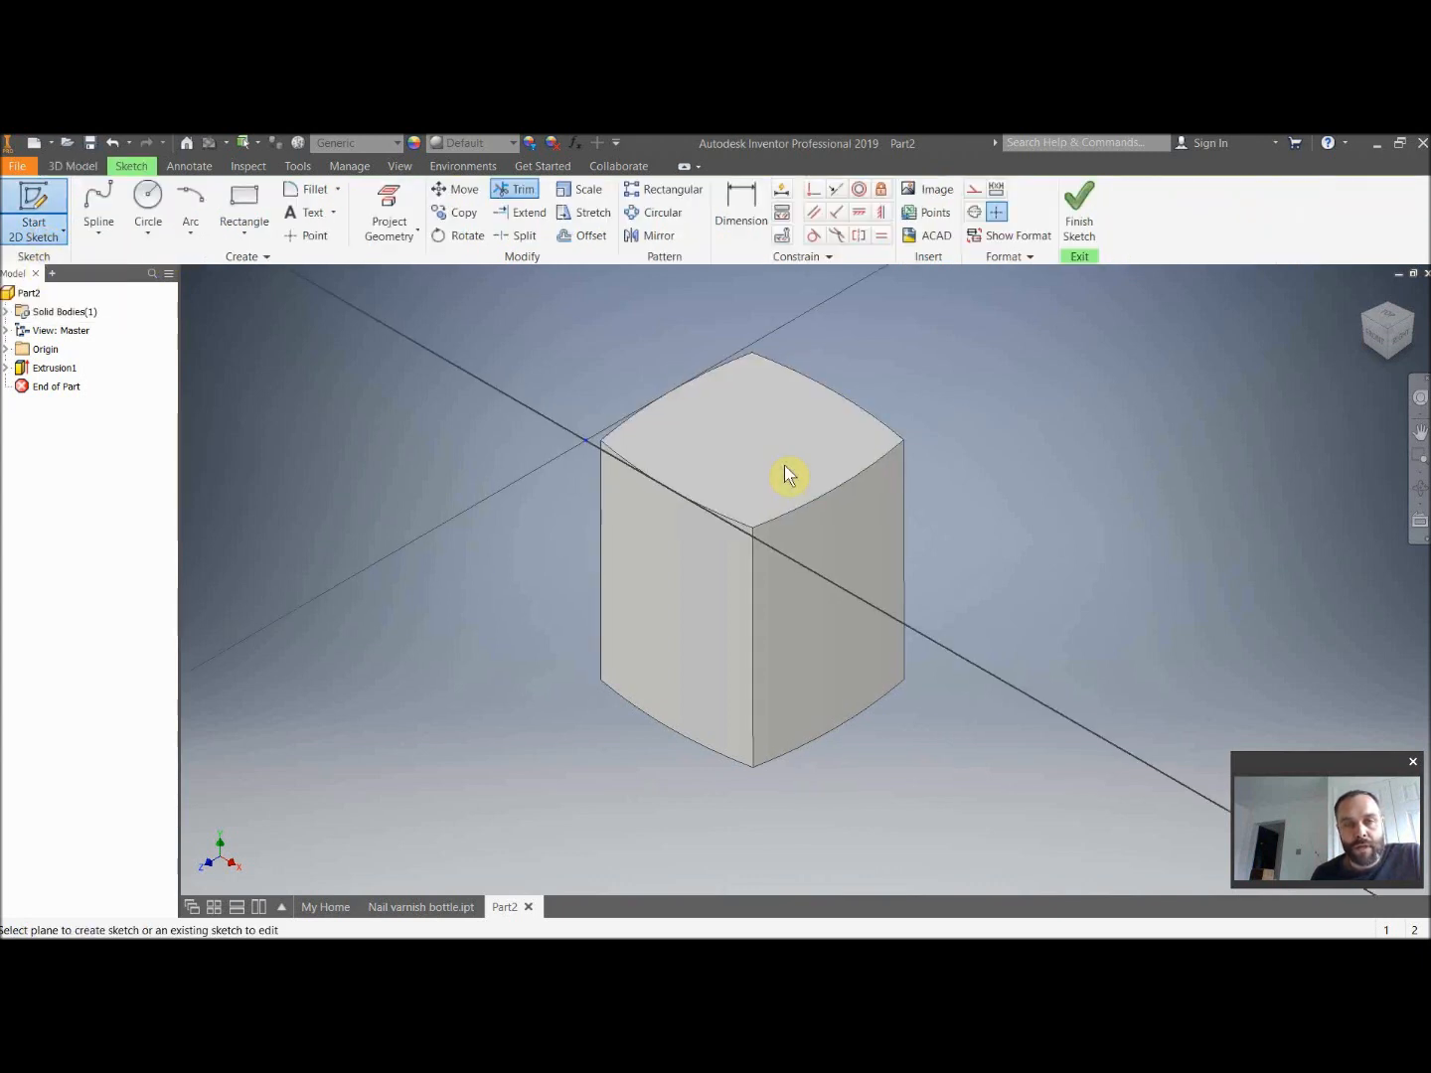
pyautogui.scroll(5, 917, 444)
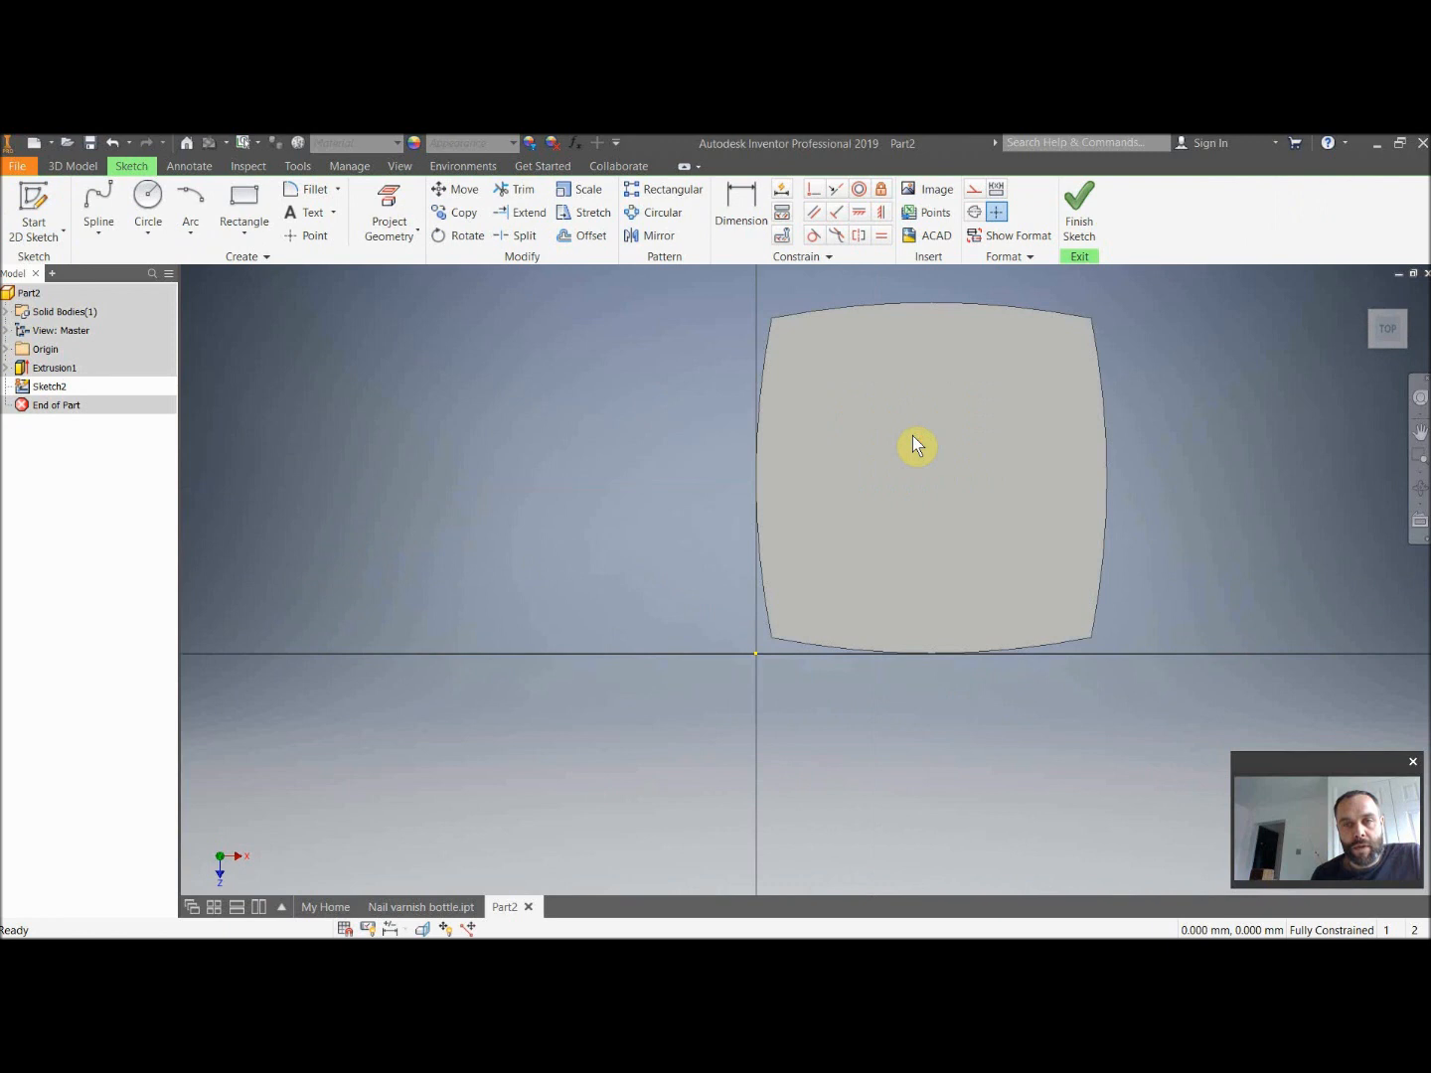
pyautogui.moveTo(913, 416); pyautogui.dragTo(655, 469, button='middle')
pyautogui.scroll(3, 729, 468)
pyautogui.scroll(-3, 731, 470)
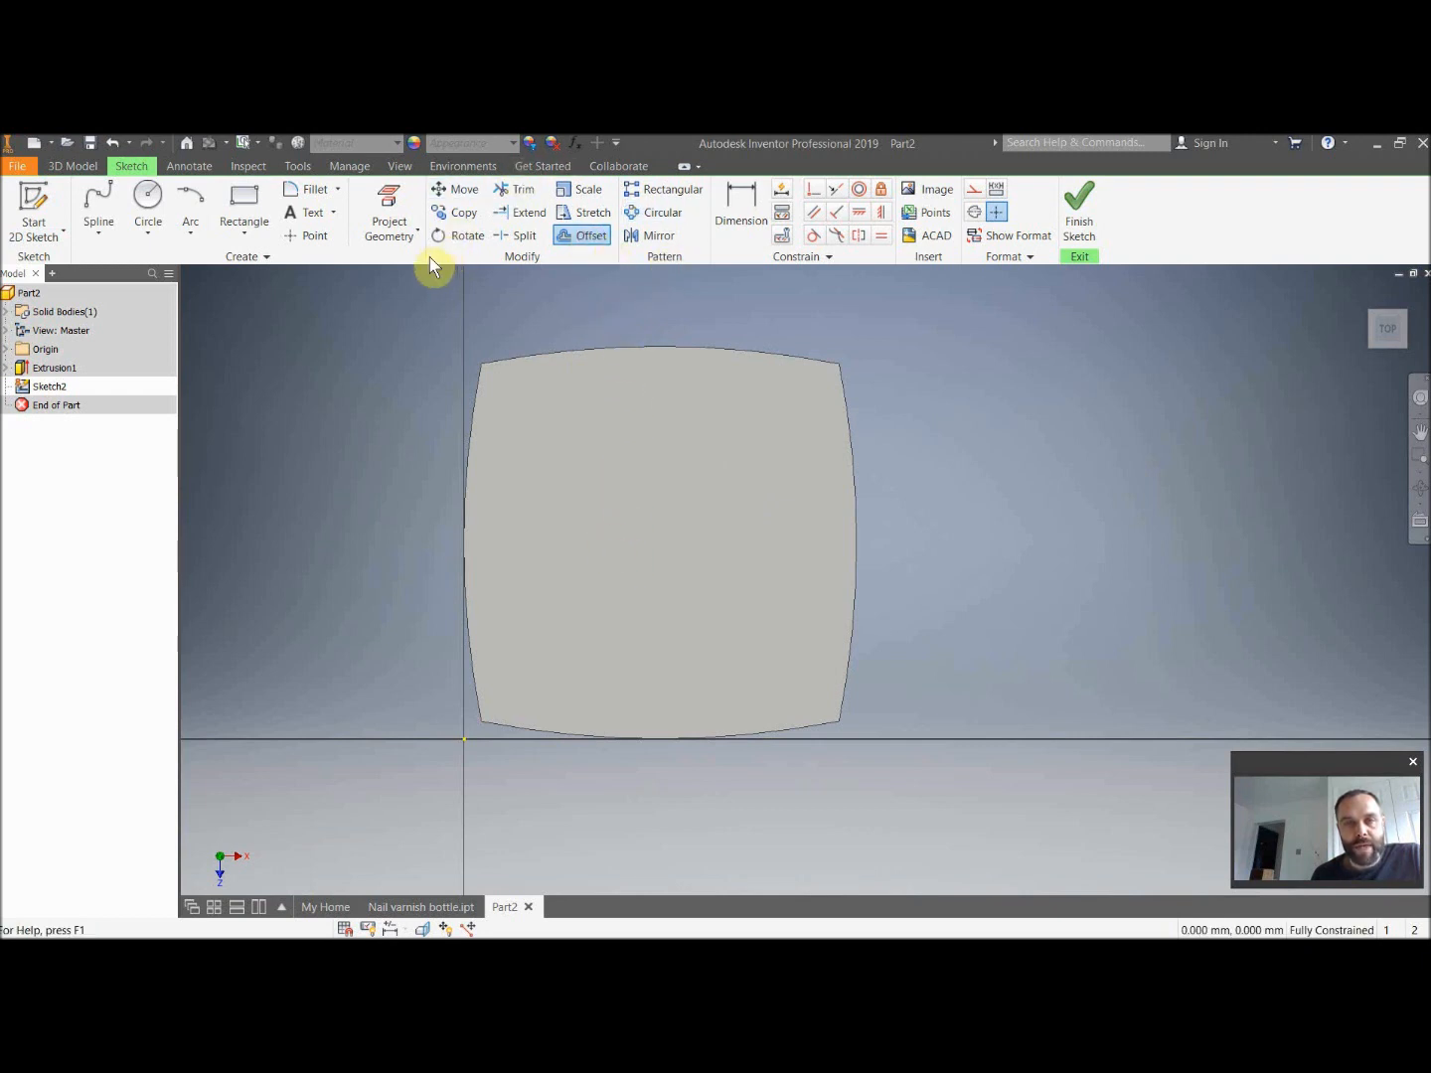
pyautogui.click(412, 237)
pyautogui.click(369, 294)
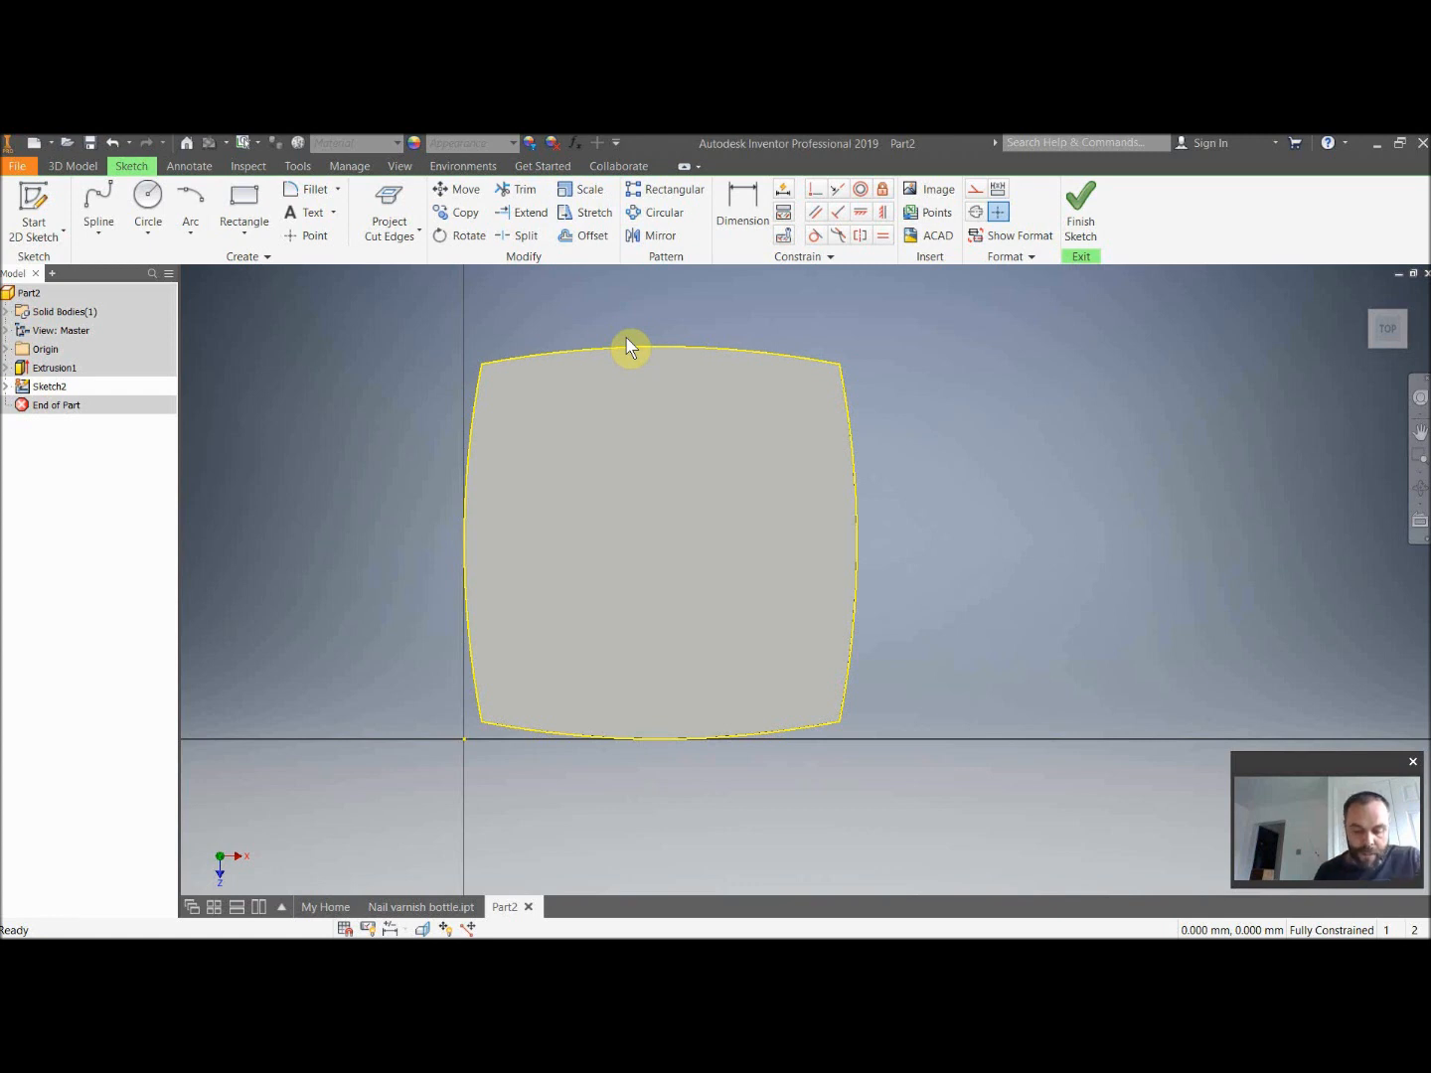
# Offset the projected top outline 4 mm inward and finish the sketch.
pyautogui.click(589, 235)
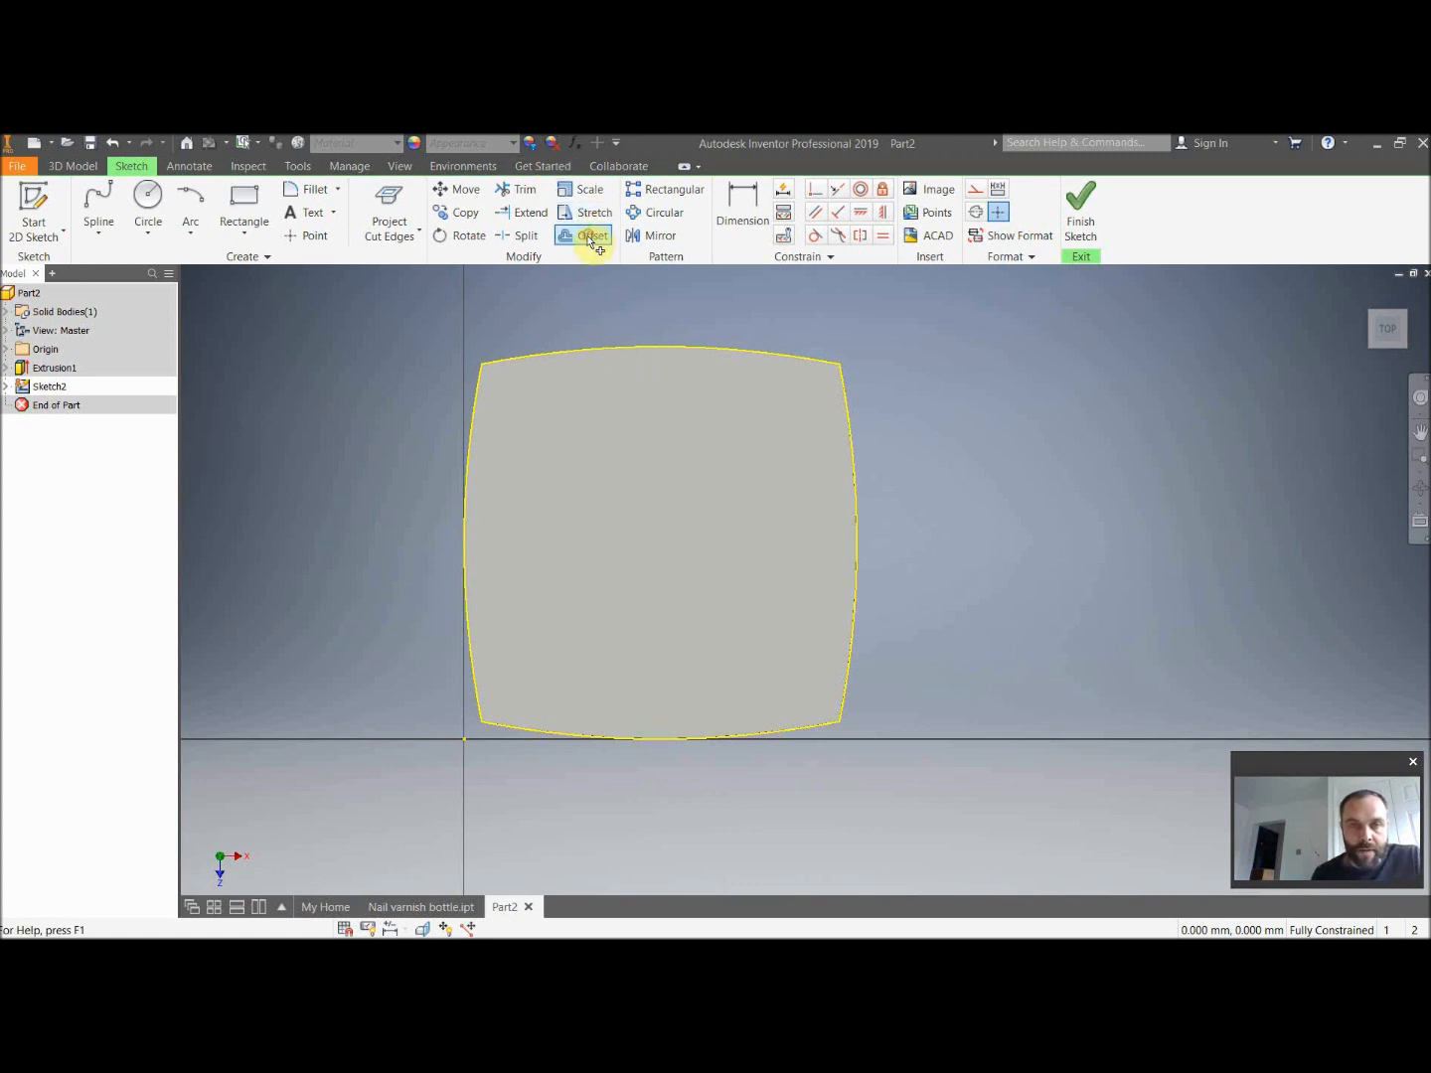
pyautogui.click(653, 348)
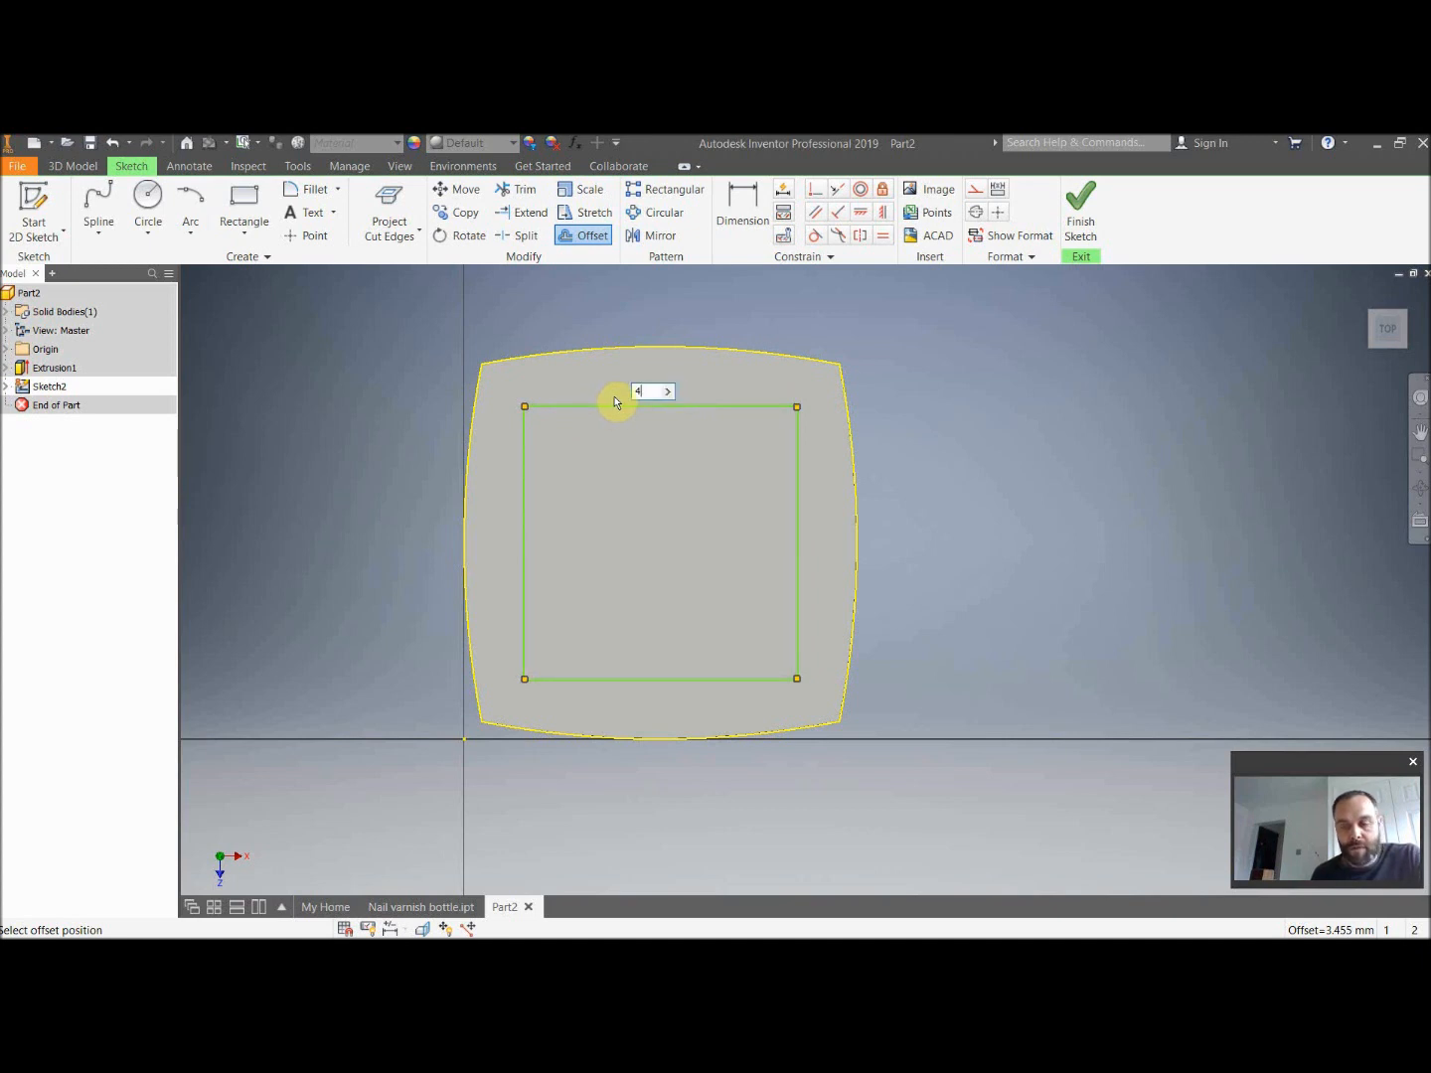
pyautogui.press('Return')
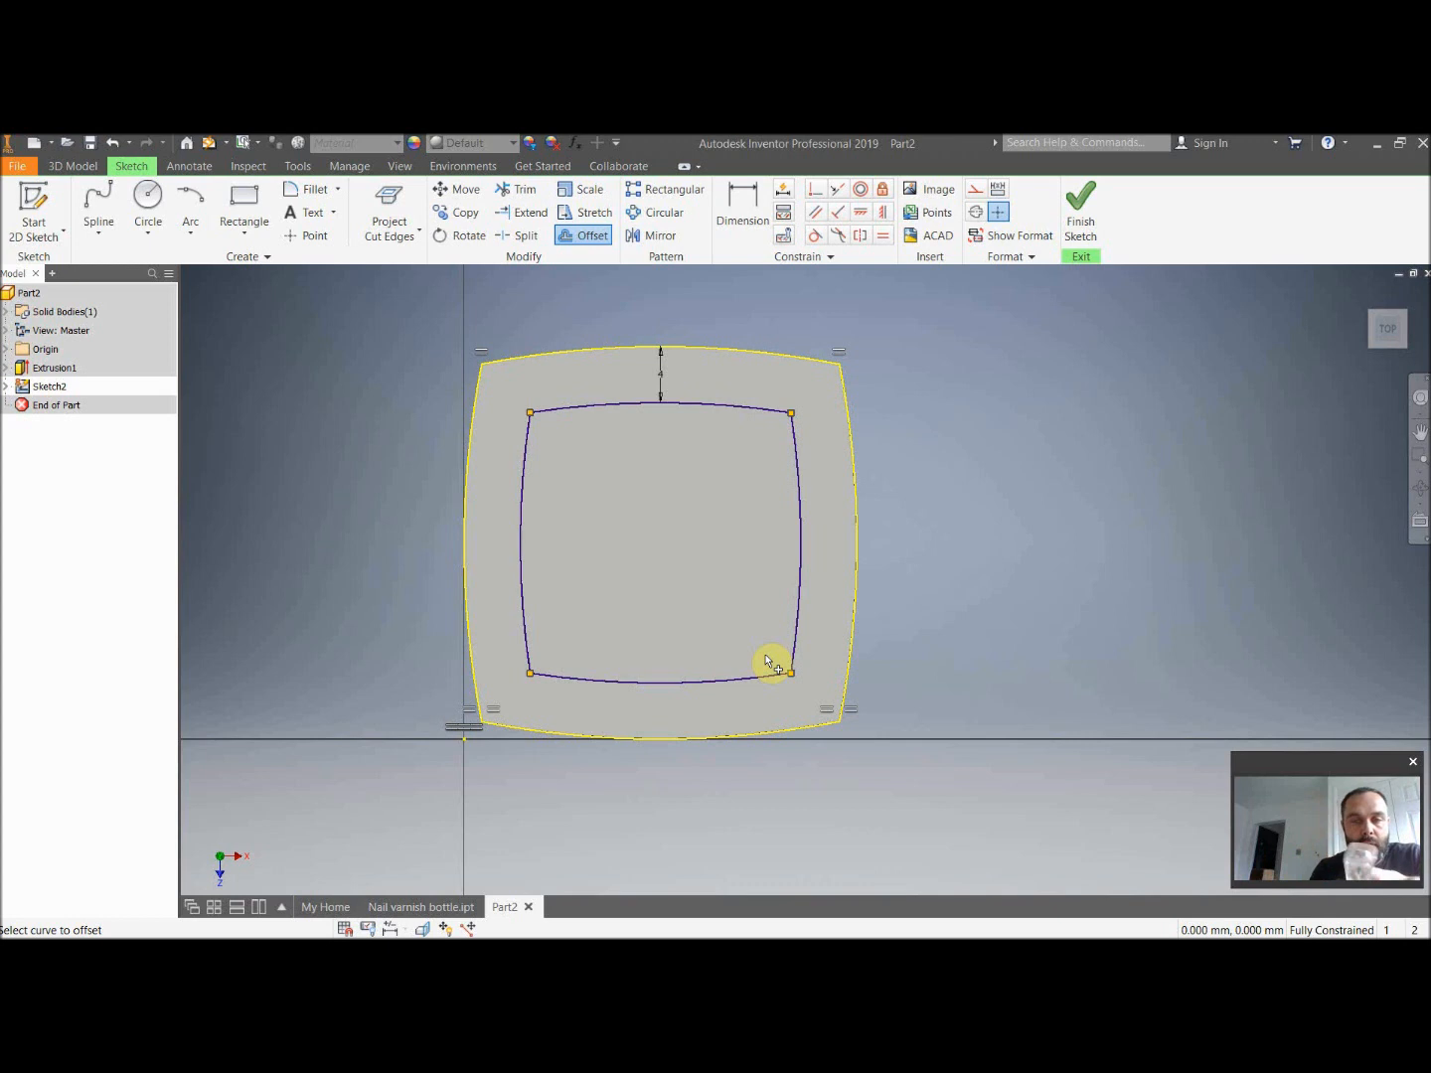
pyautogui.click(1081, 208)
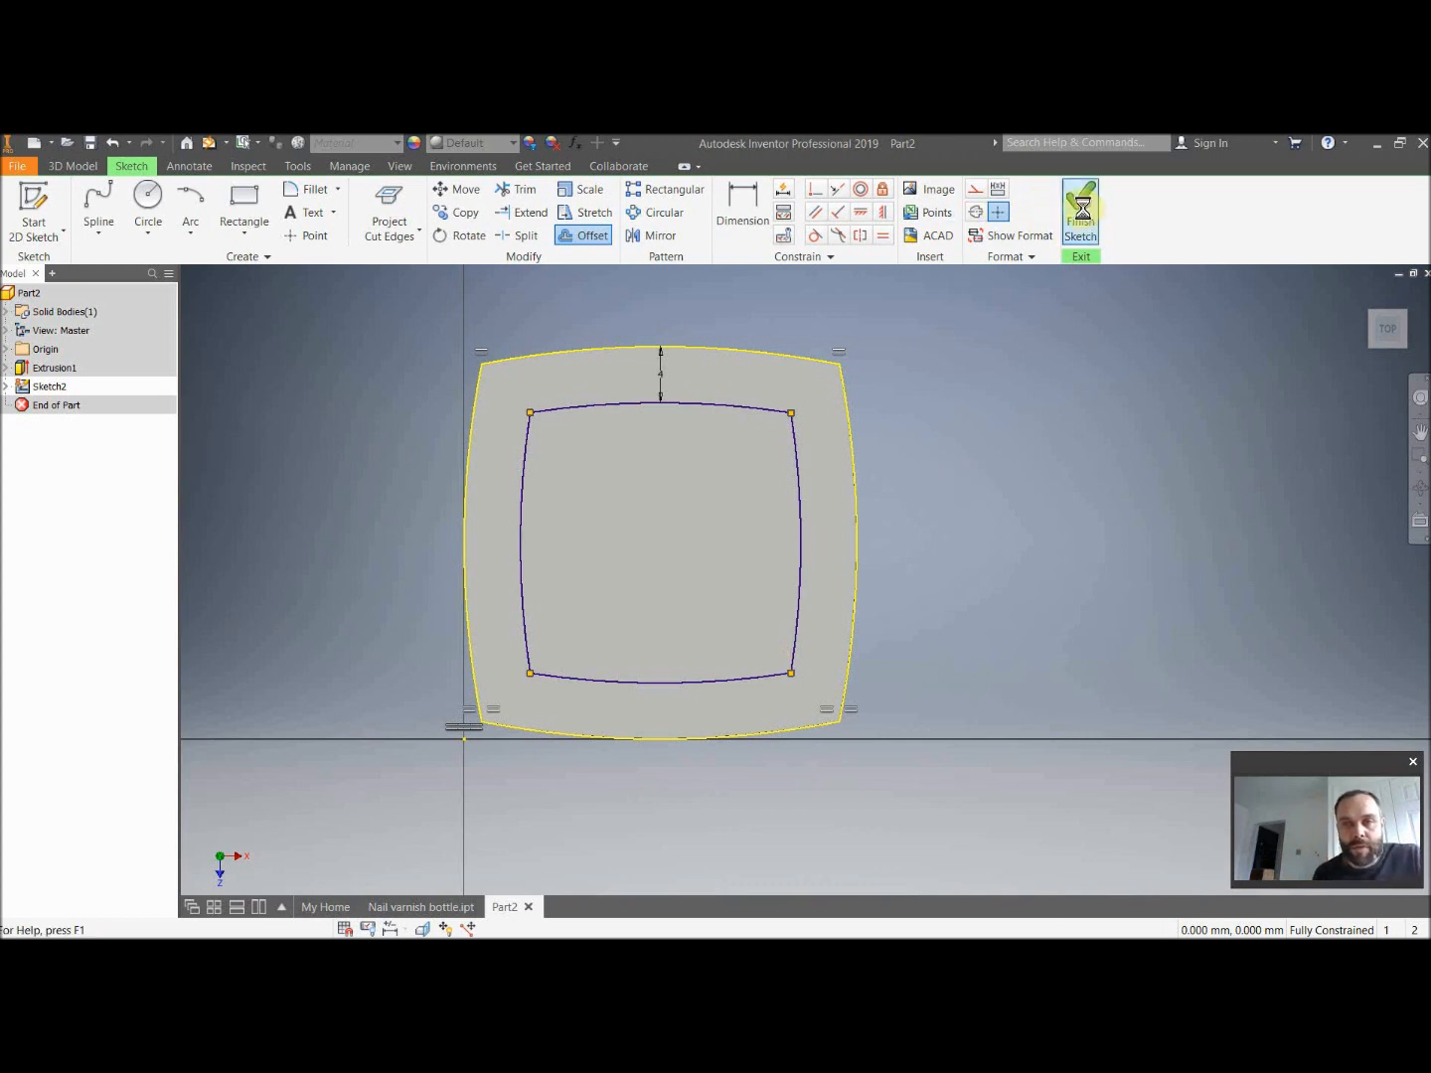
pyautogui.click(762, 459)
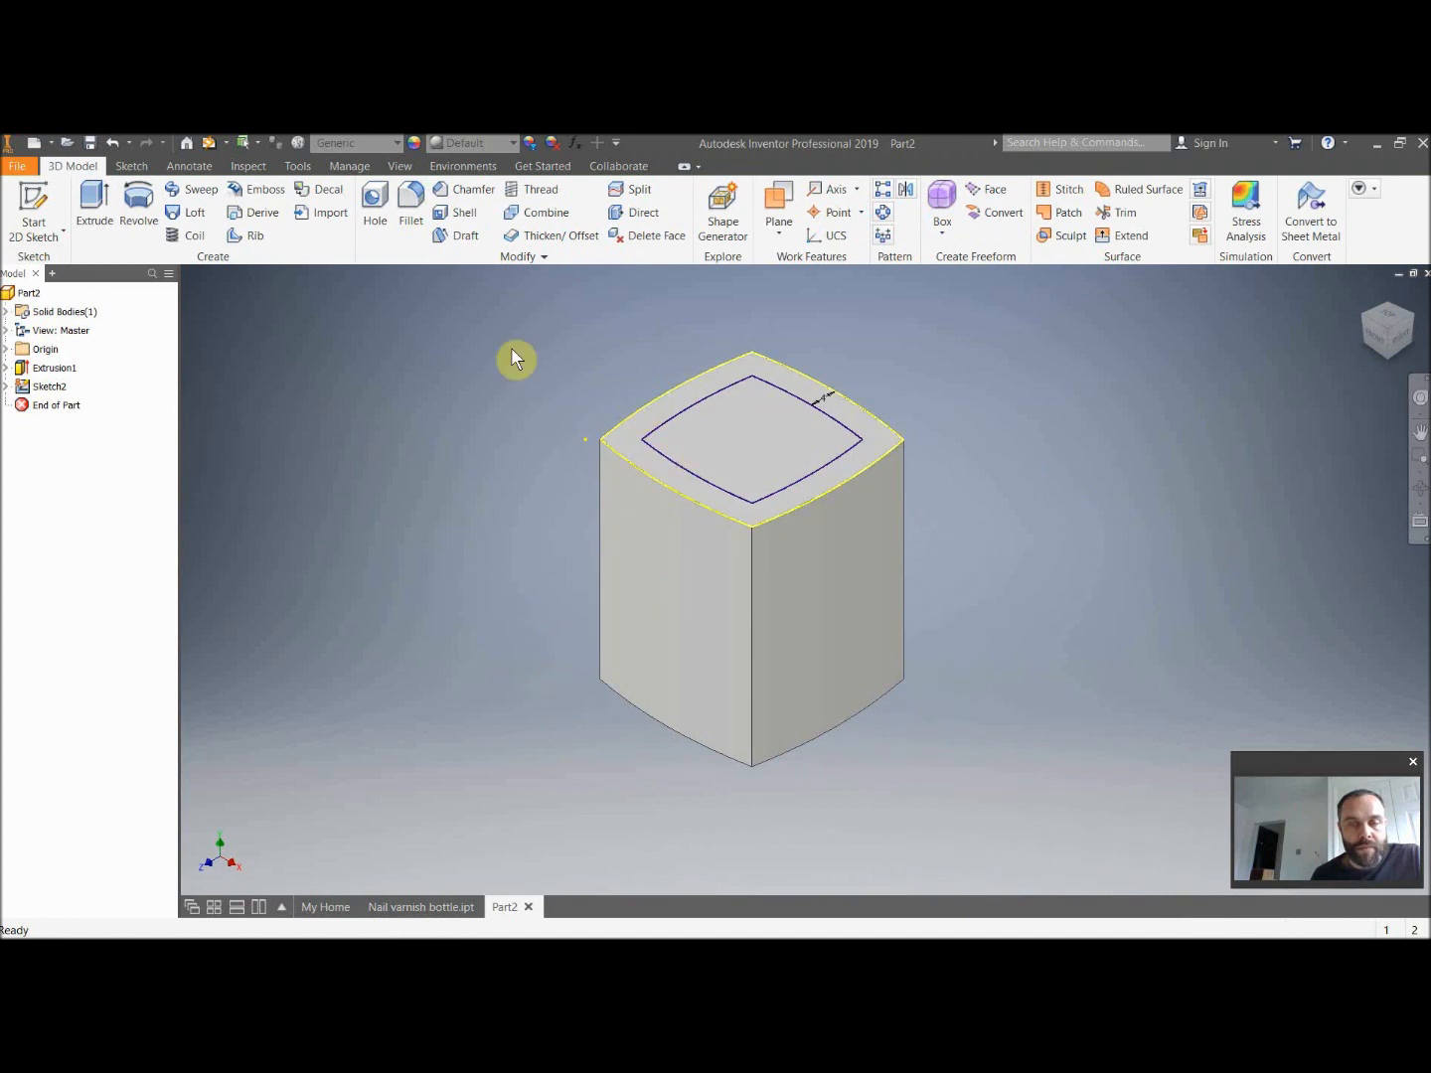
# Extrude the inner offset profile 2 mm upward from the top face, joined to the body.
pyautogui.click(93, 203)
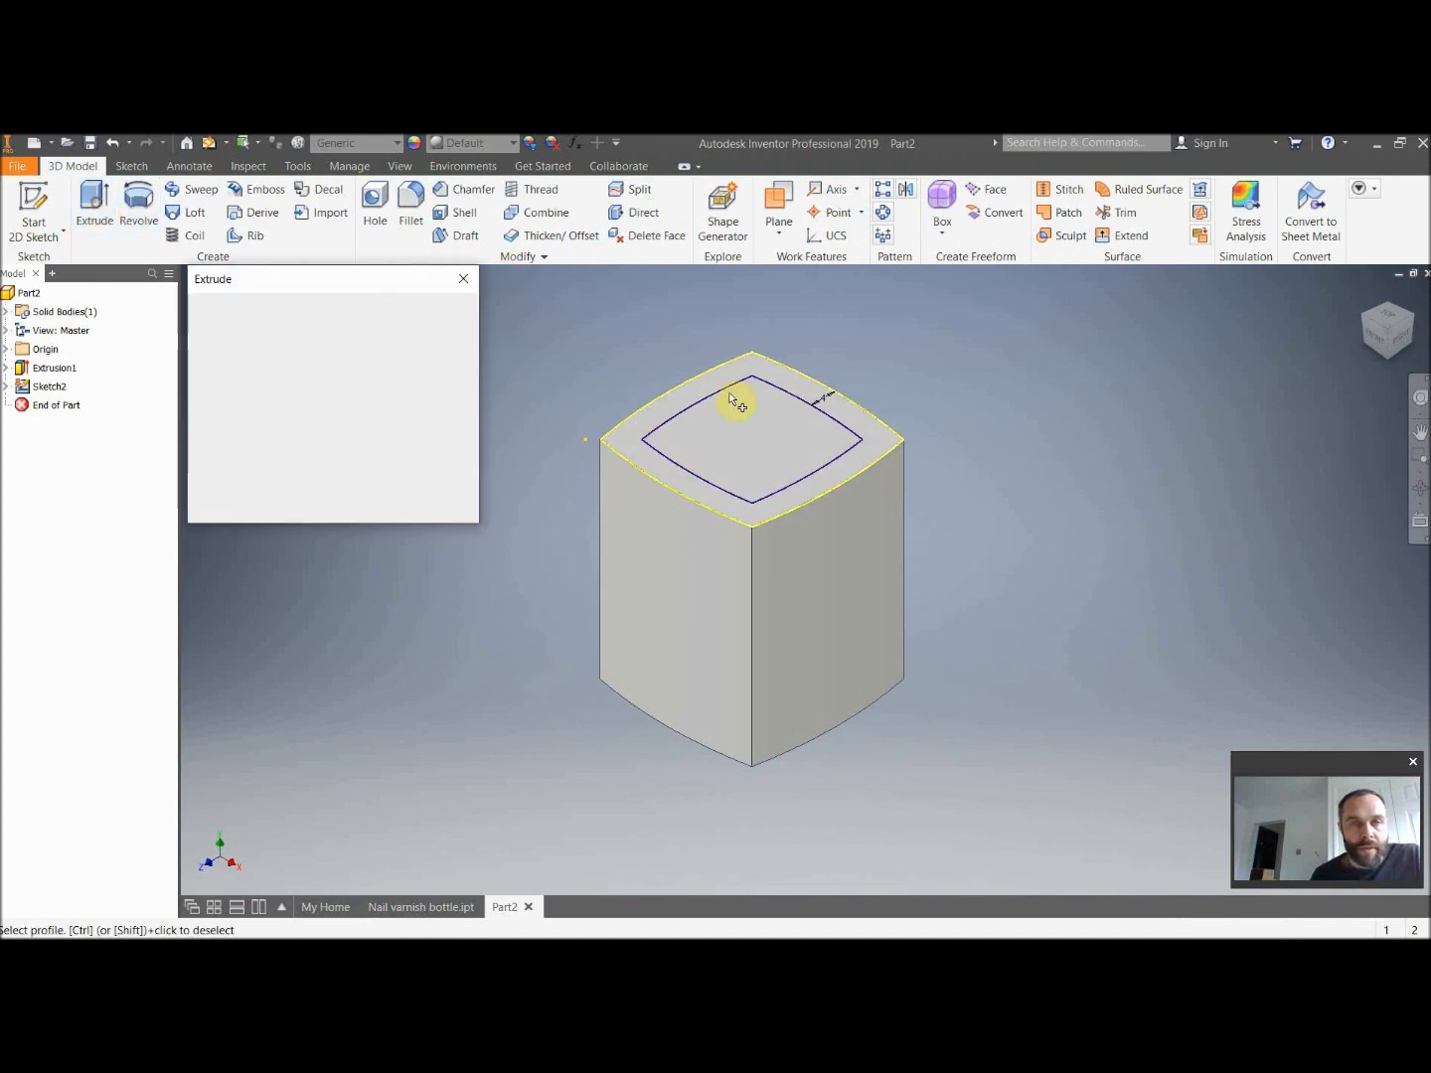
pyautogui.click(760, 462)
pyautogui.doubleClick(370, 378)
pyautogui.write('2')
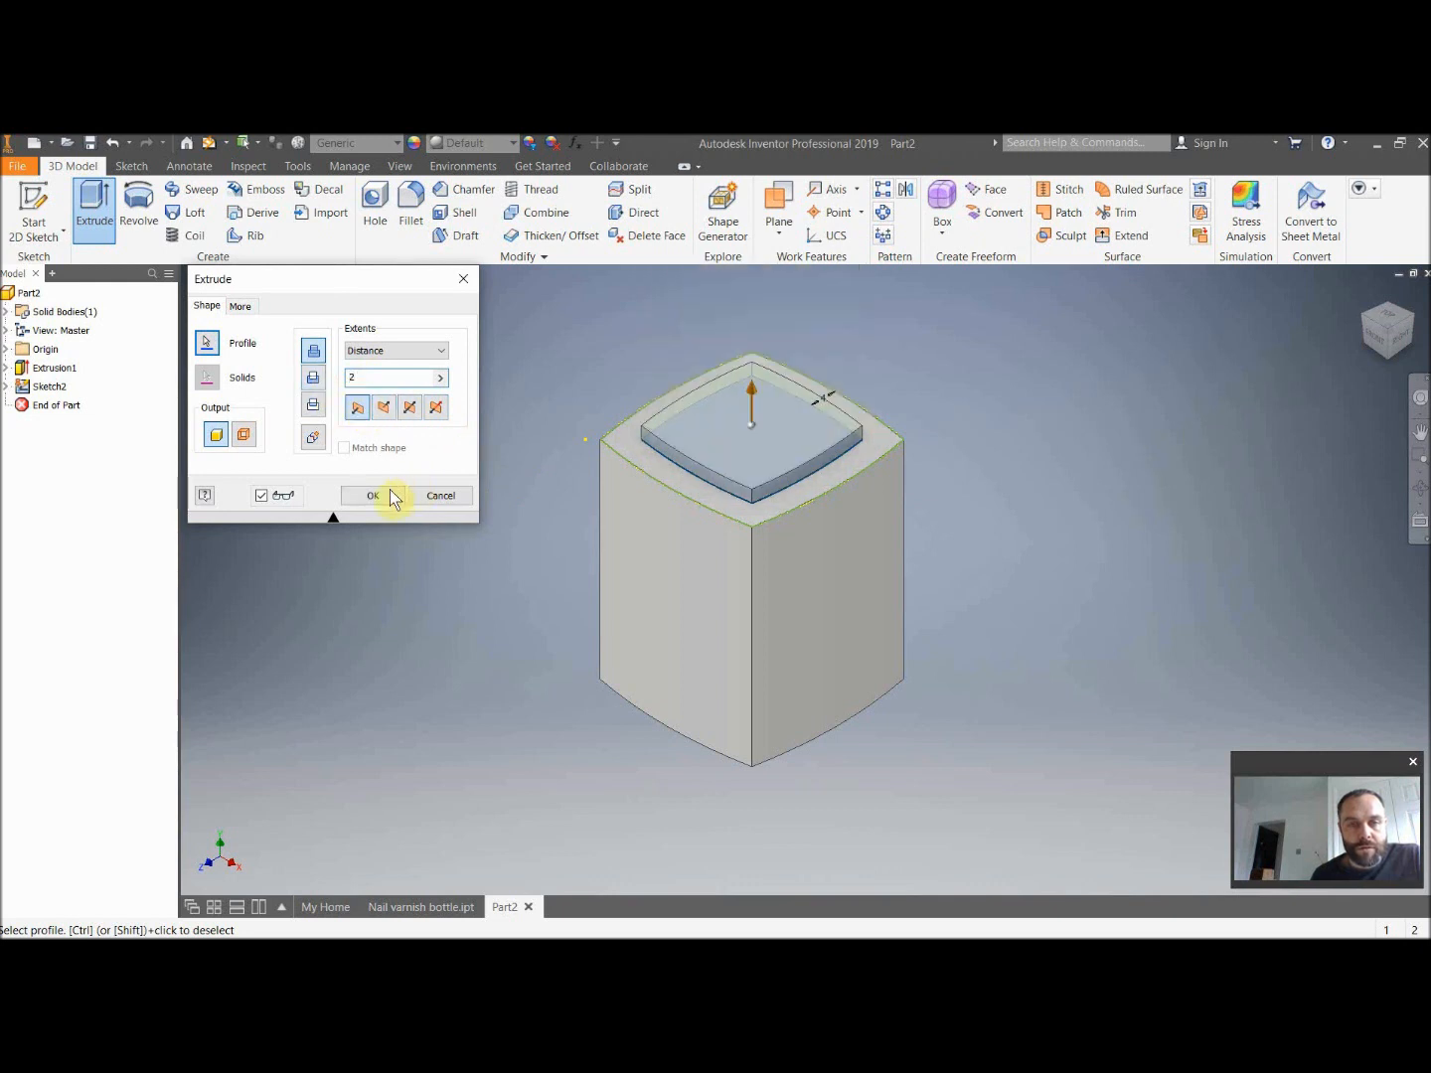
pyautogui.click(381, 497)
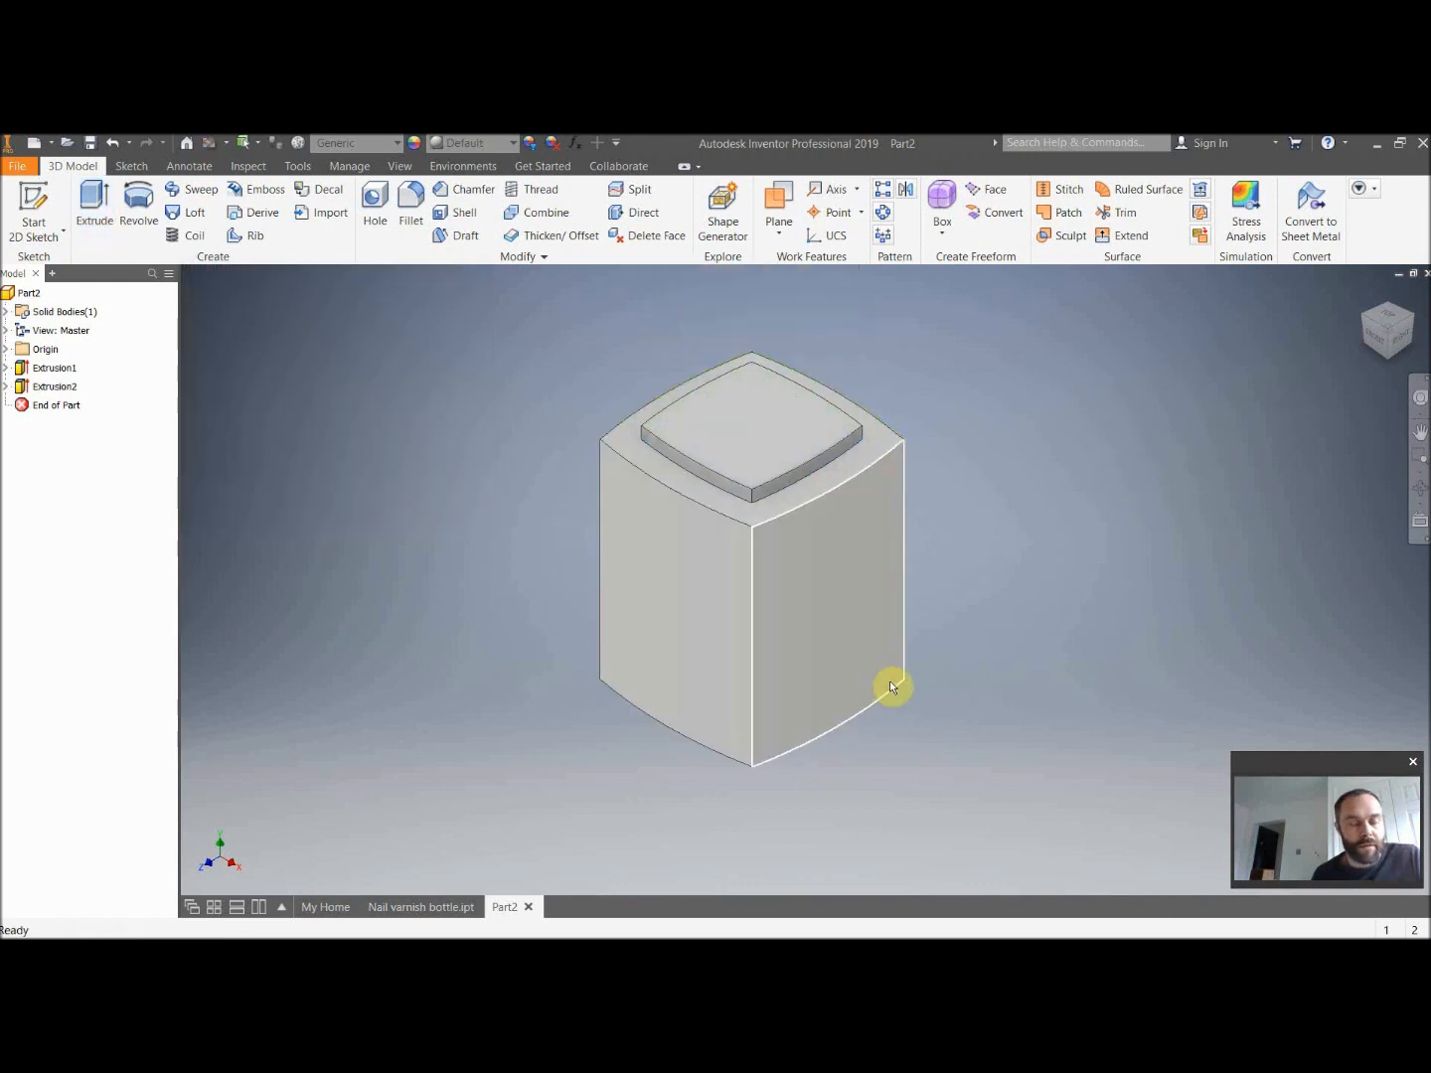
# Create a work plane through the middle of the bottle, offset -14 mm from the XY plane.
pyautogui.moveTo(890, 681)
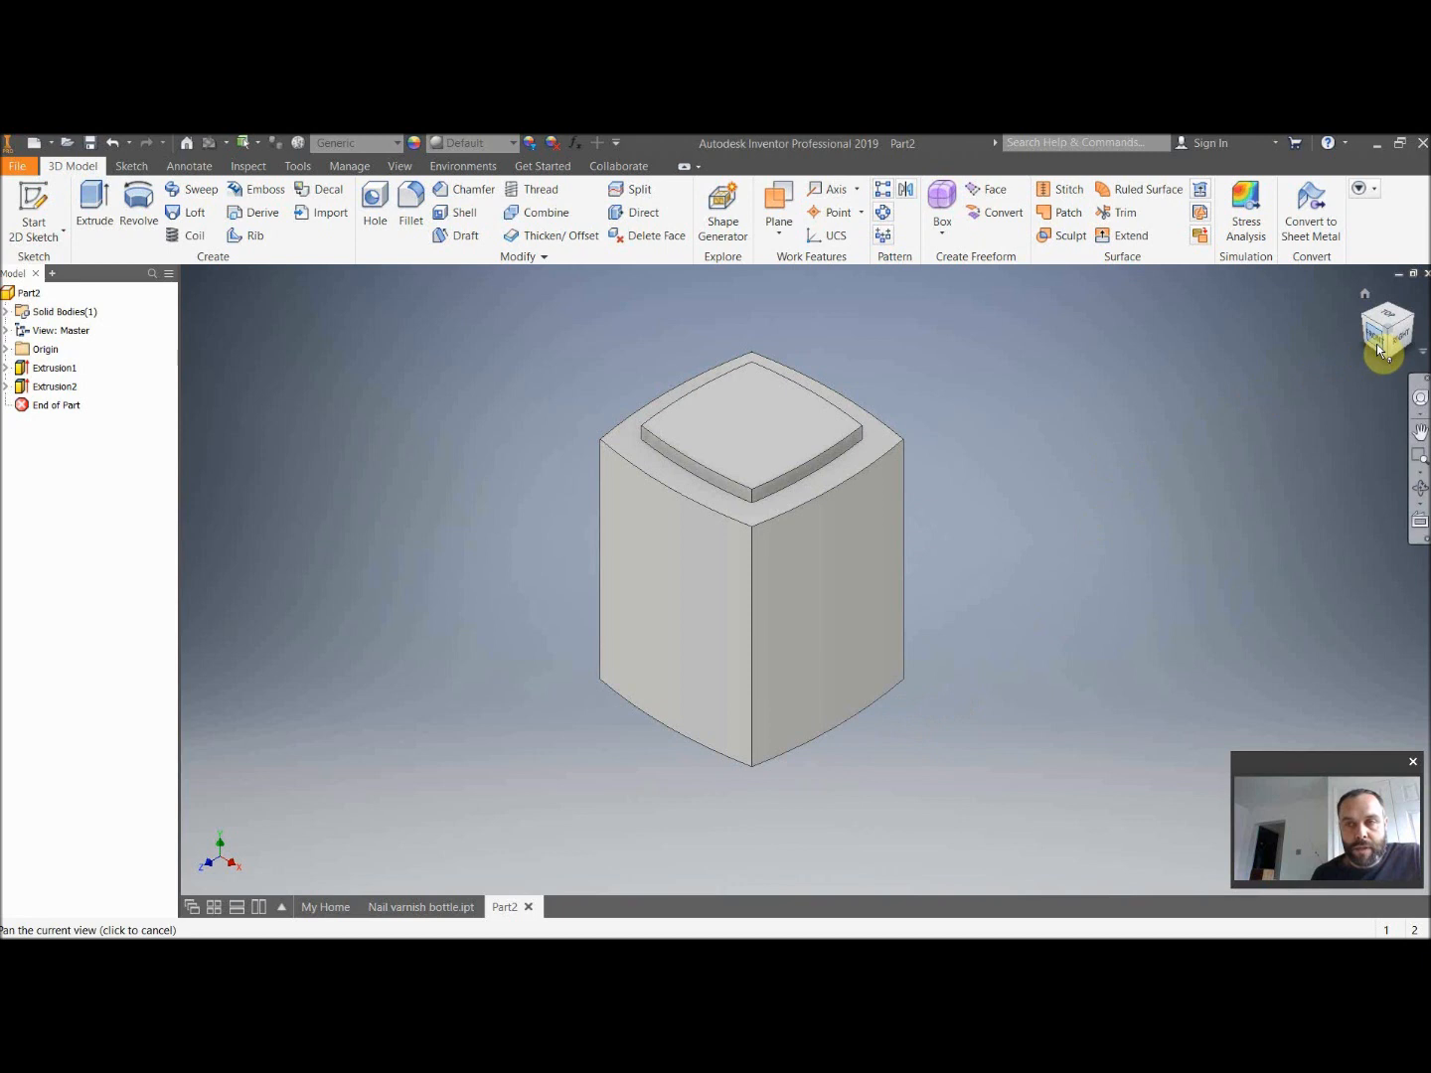
pyautogui.keyDown('shift'); pyautogui.moveTo(1142, 442); pyautogui.dragTo(1168, 378, button='middle'); pyautogui.keyUp('shift')
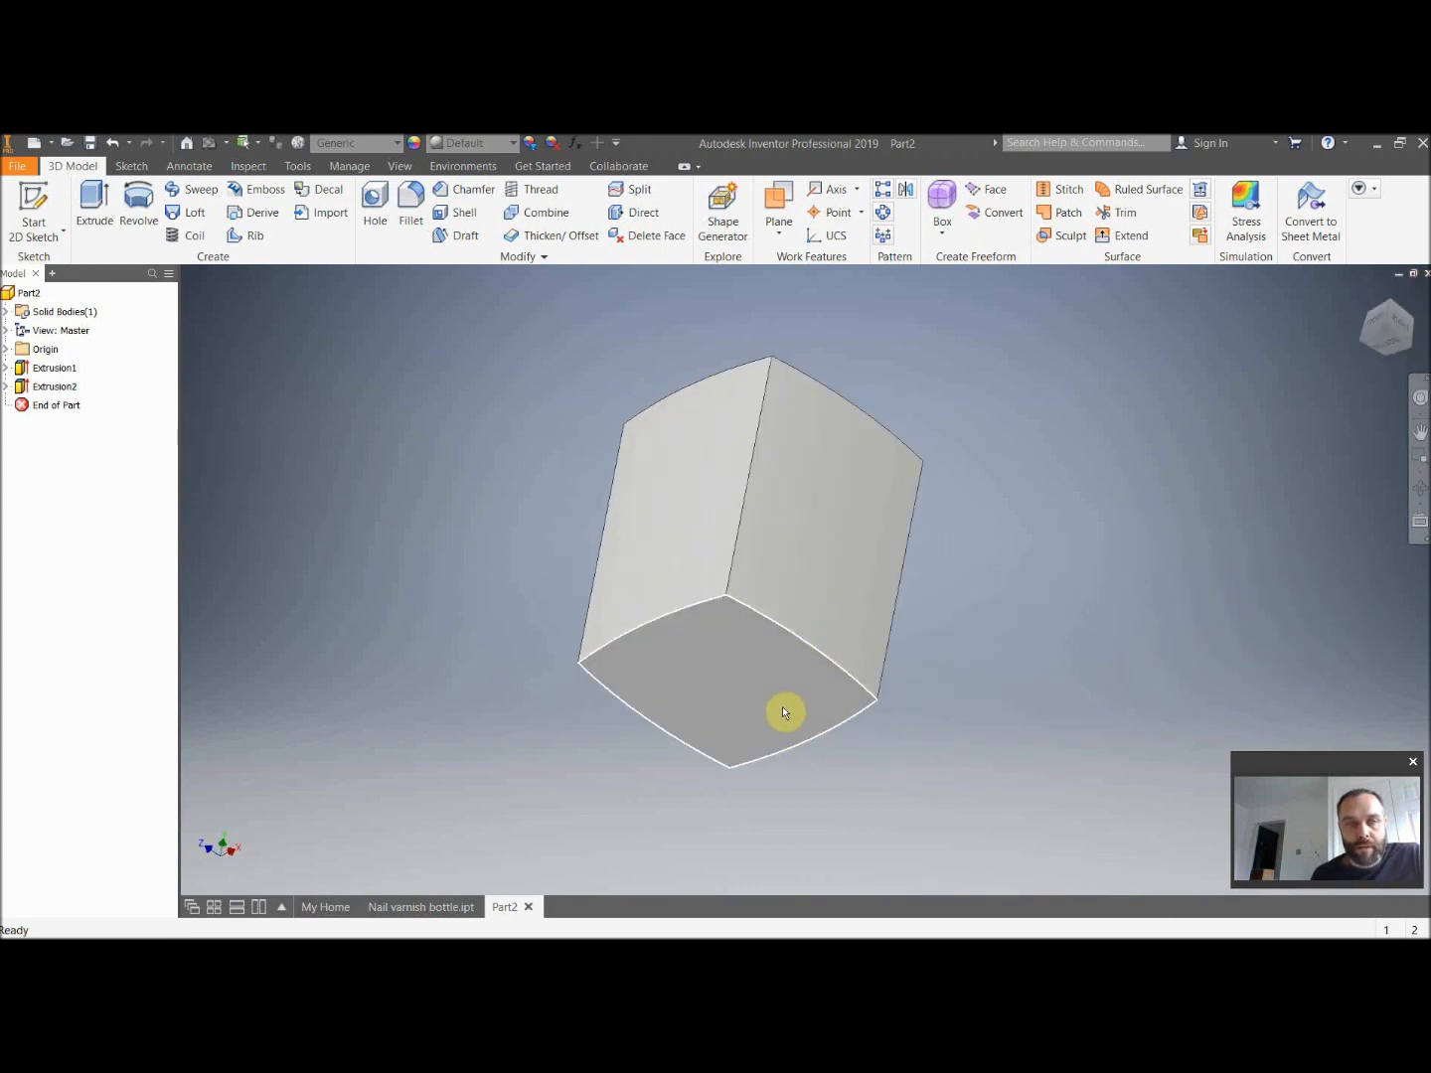
pyautogui.keyDown('shift'); pyautogui.moveTo(755, 552); pyautogui.dragTo(716, 661, button='middle'); pyautogui.keyUp('shift')
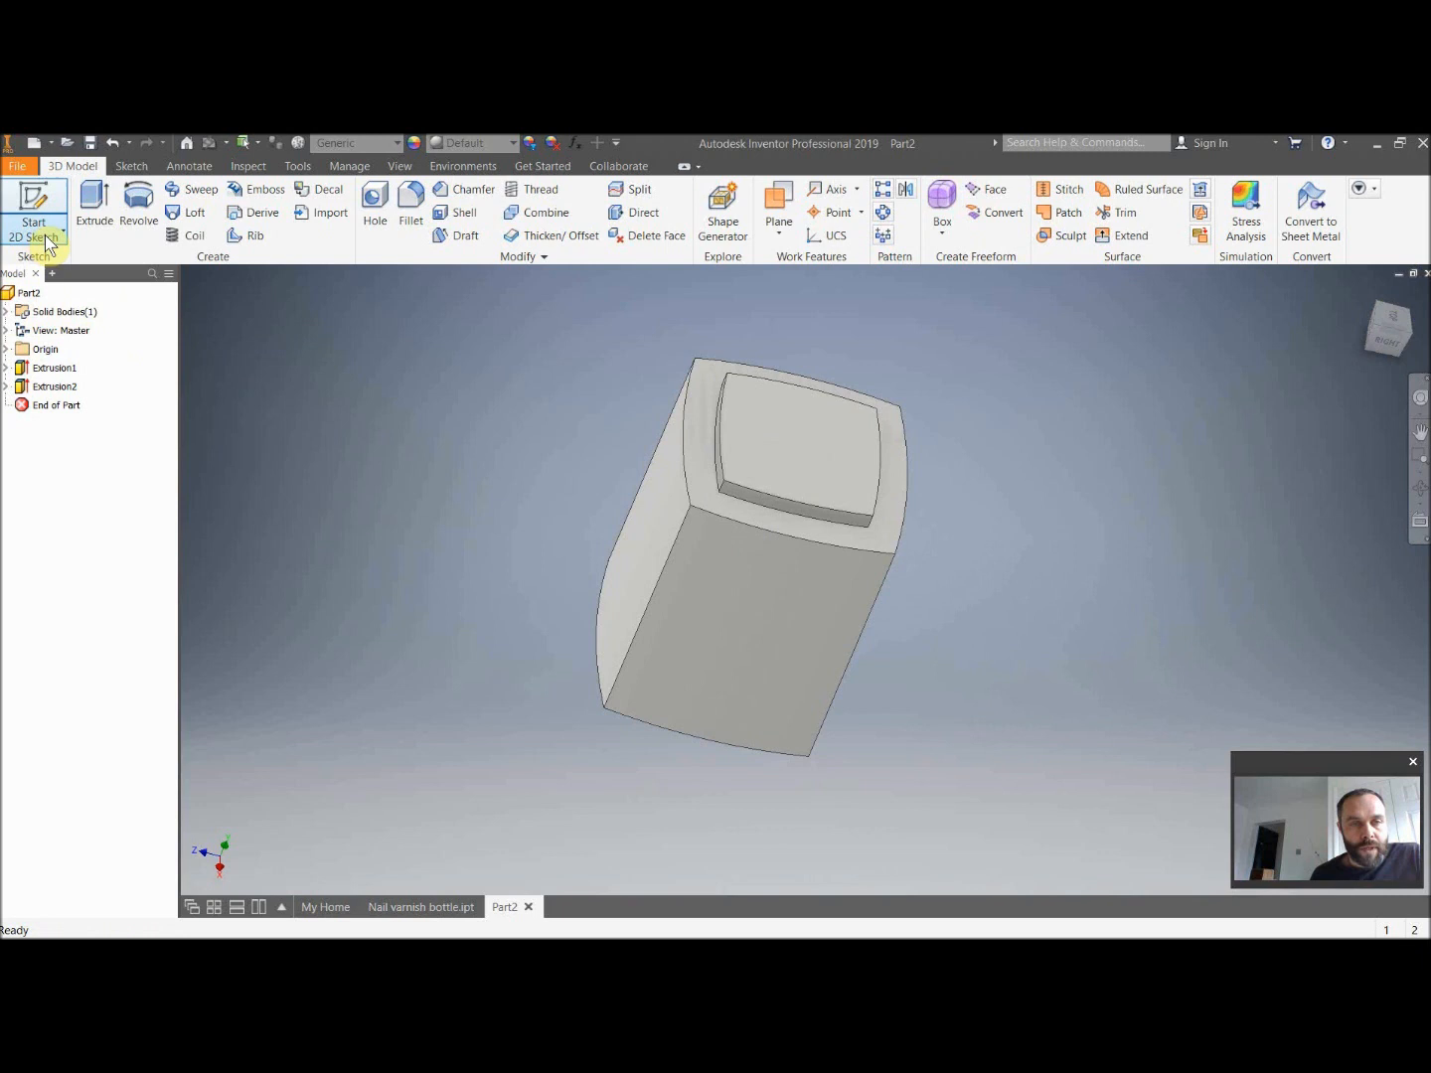
pyautogui.click(783, 242)
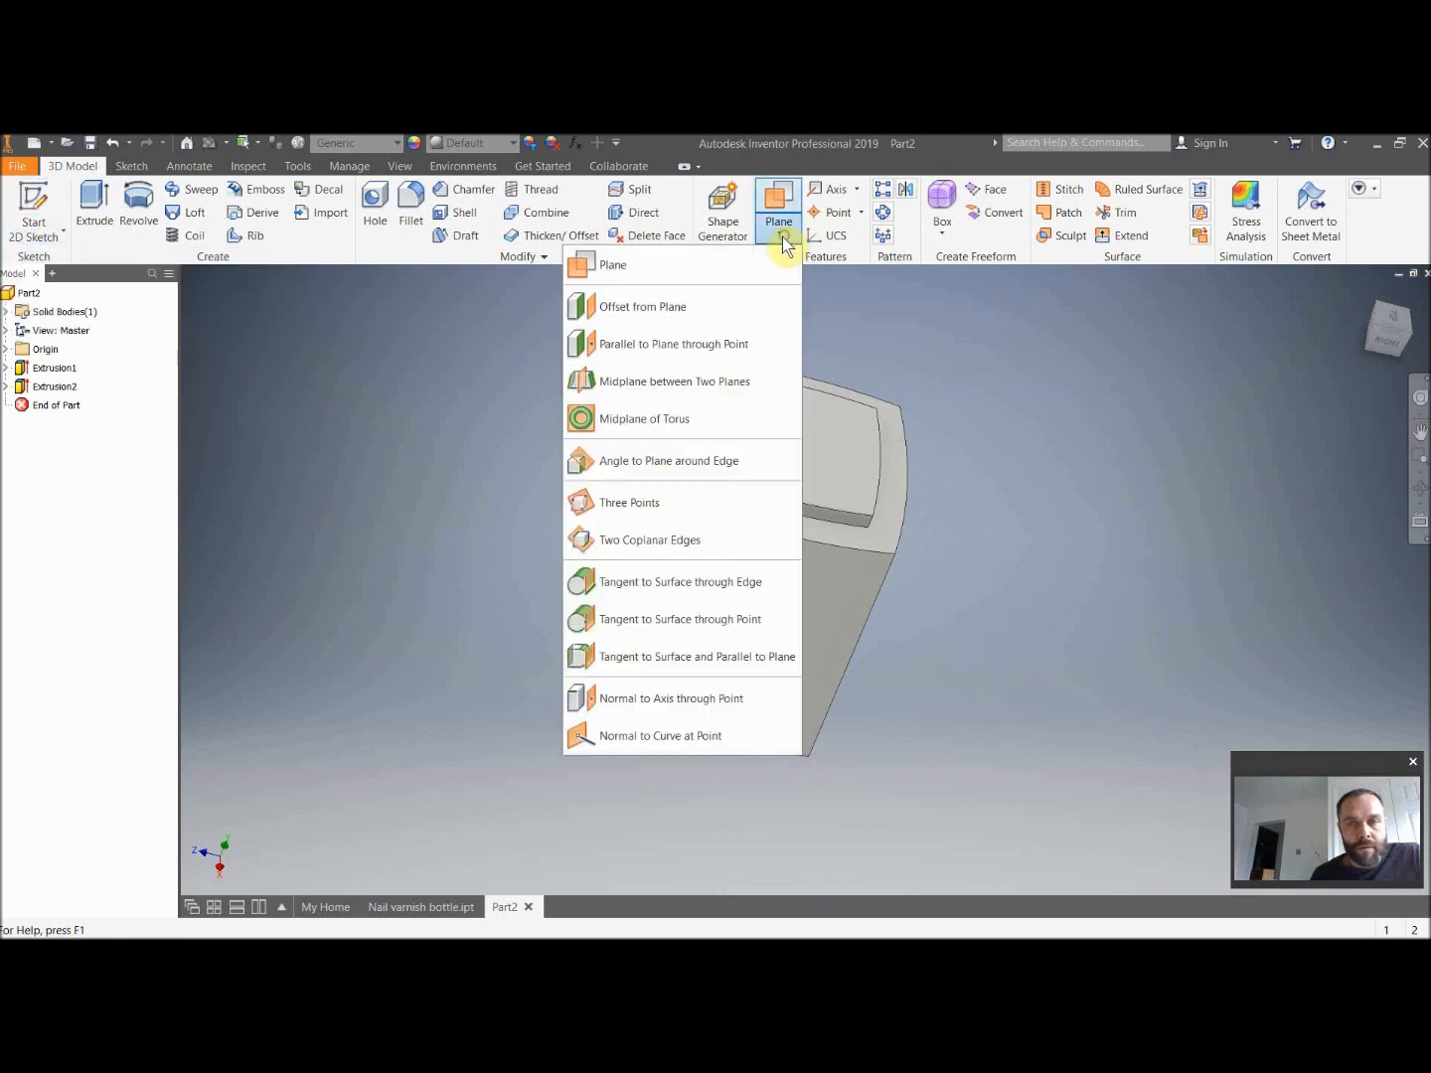
pyautogui.click(670, 308)
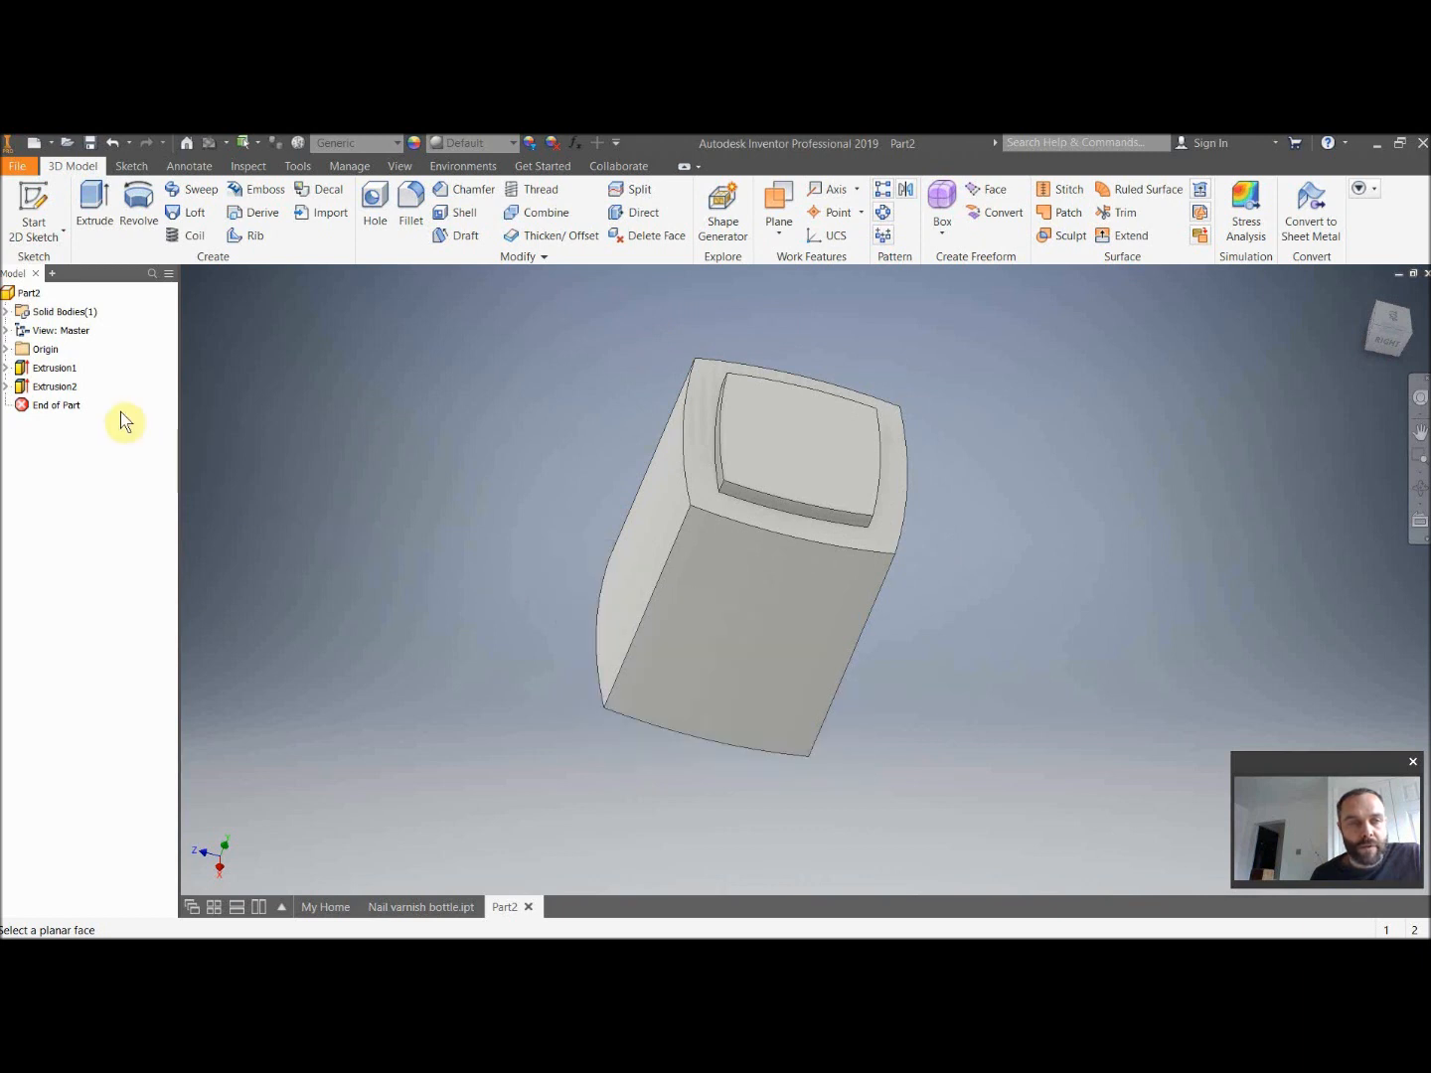
pyautogui.click(5, 350)
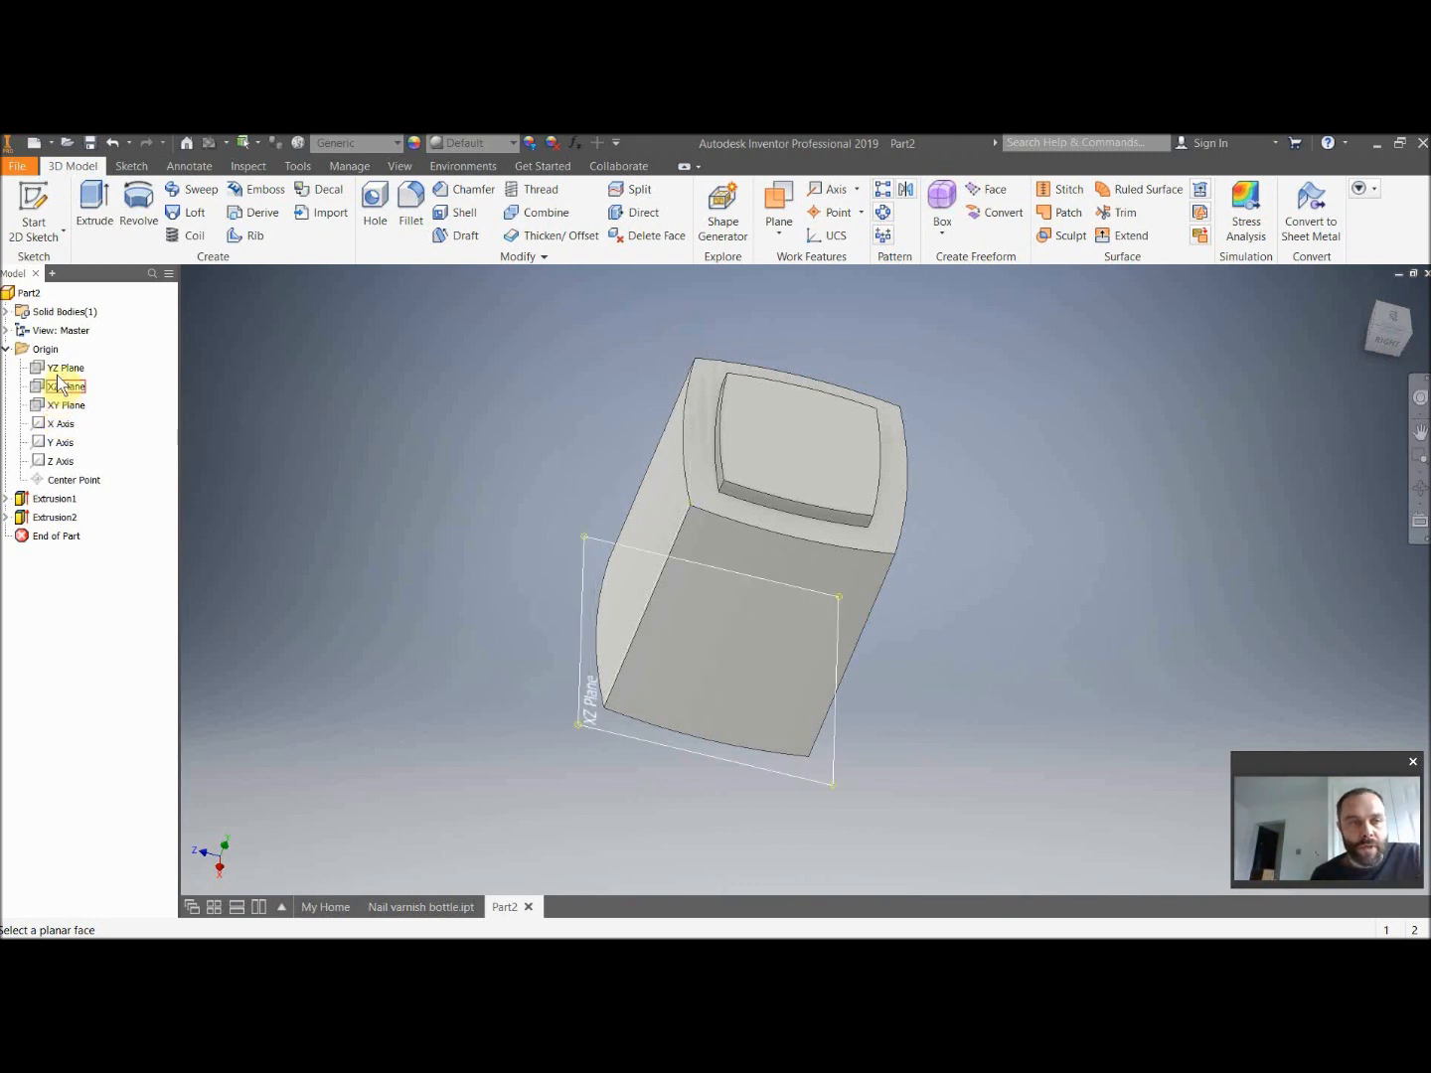
pyautogui.click(63, 408)
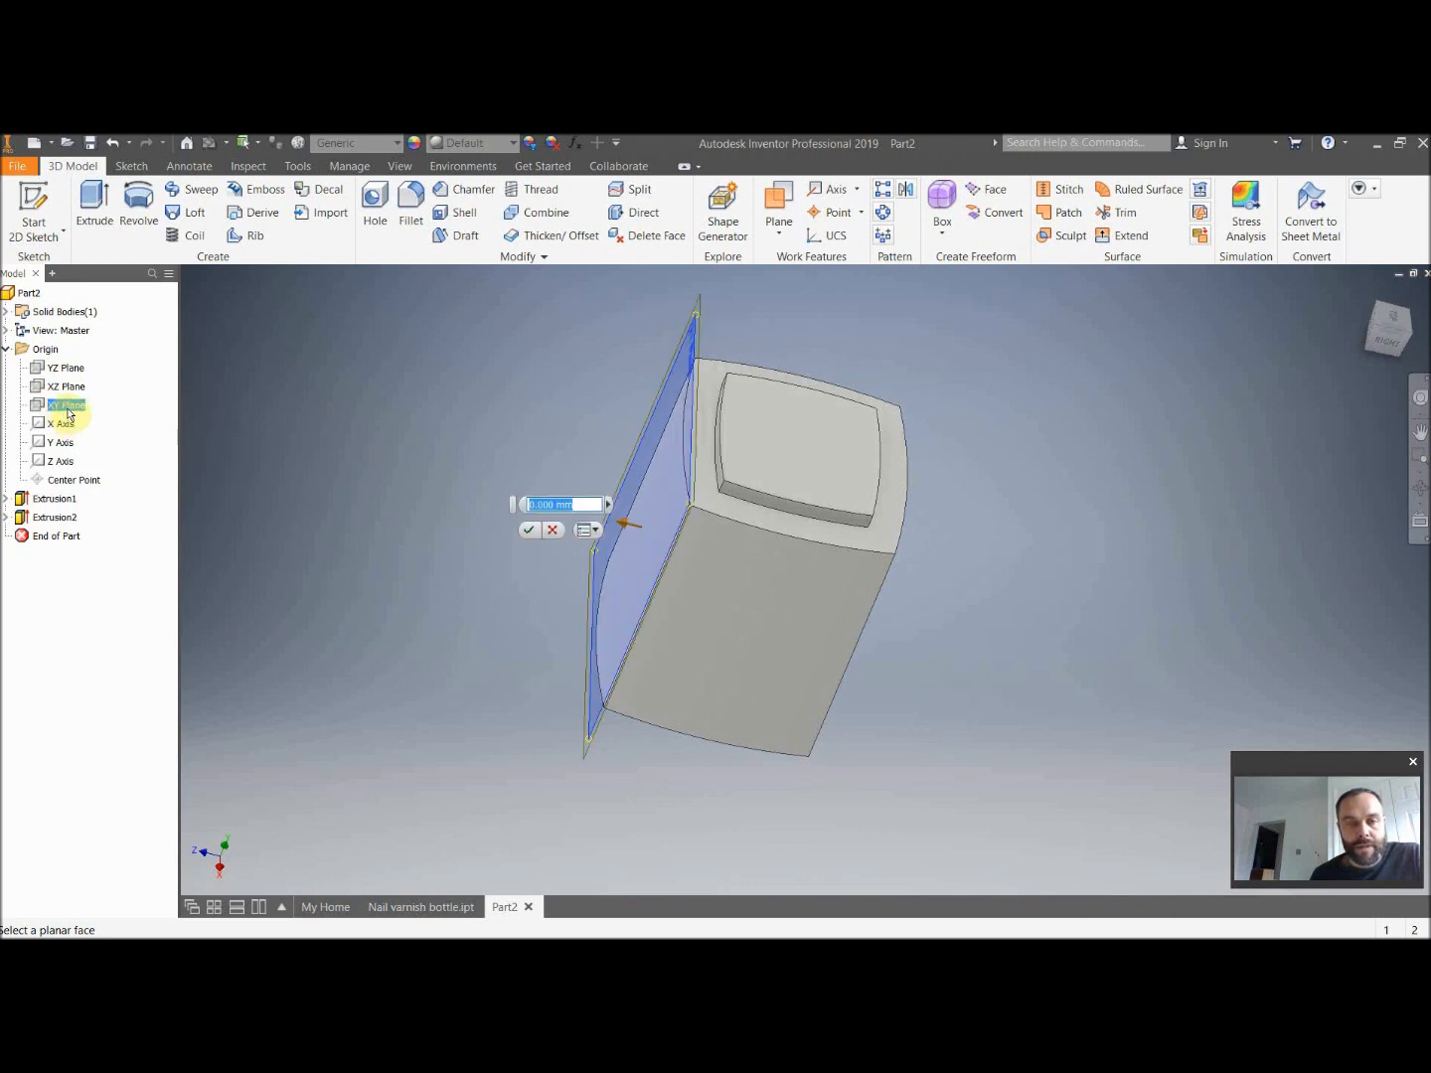
pyautogui.click(1396, 328)
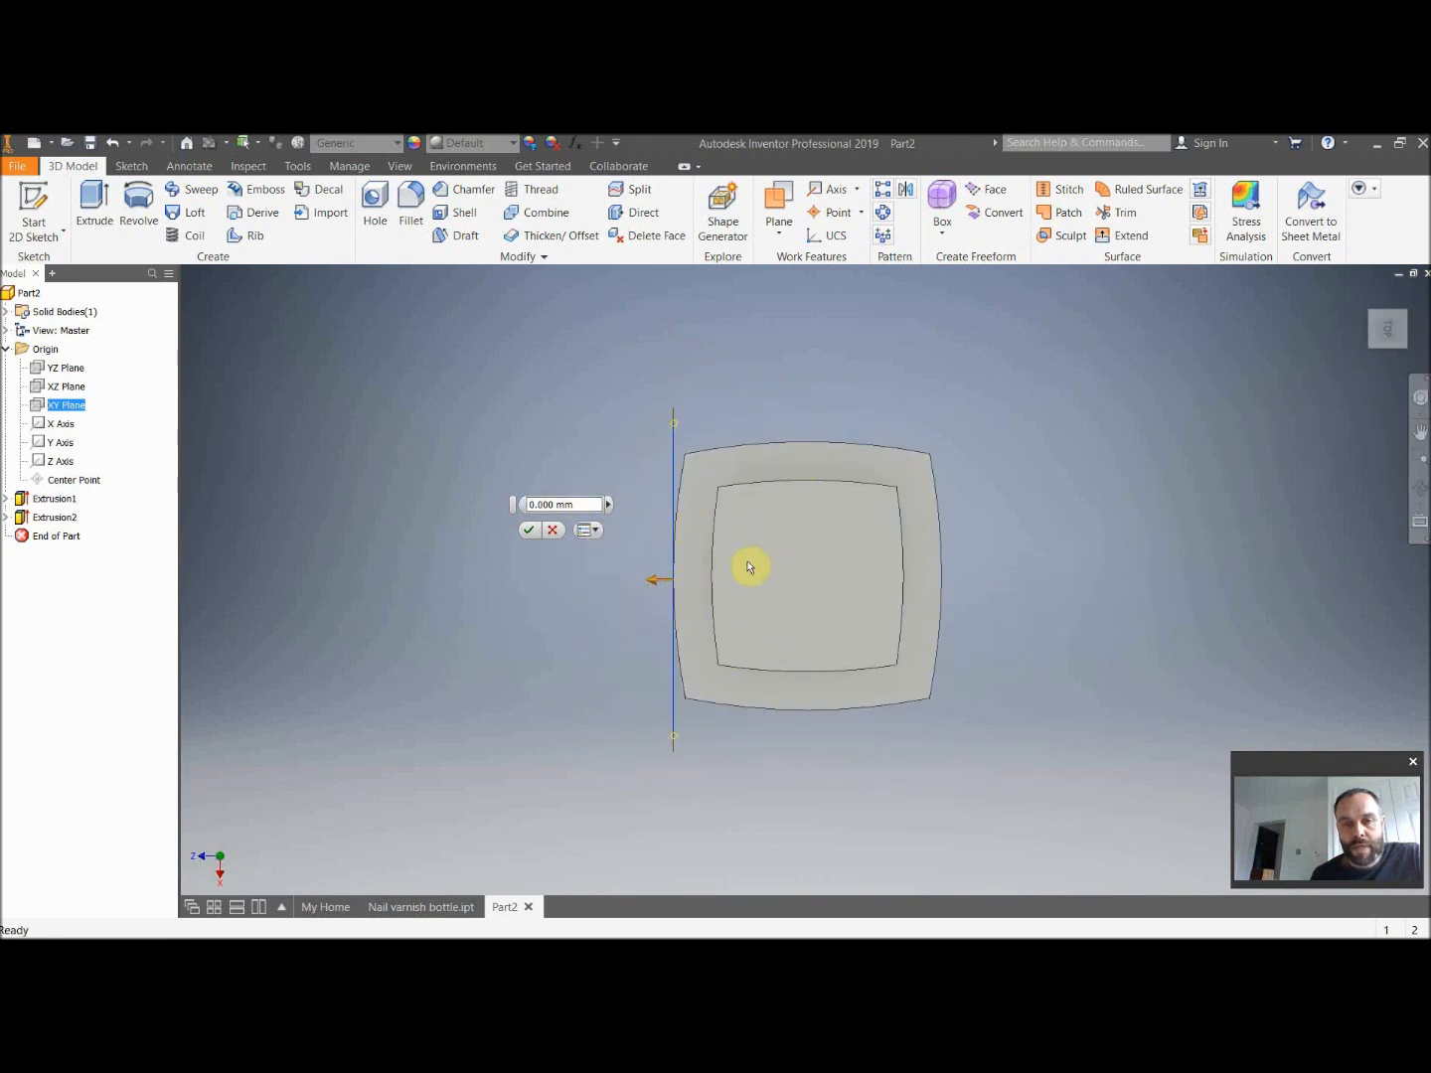
pyautogui.doubleClick(588, 505)
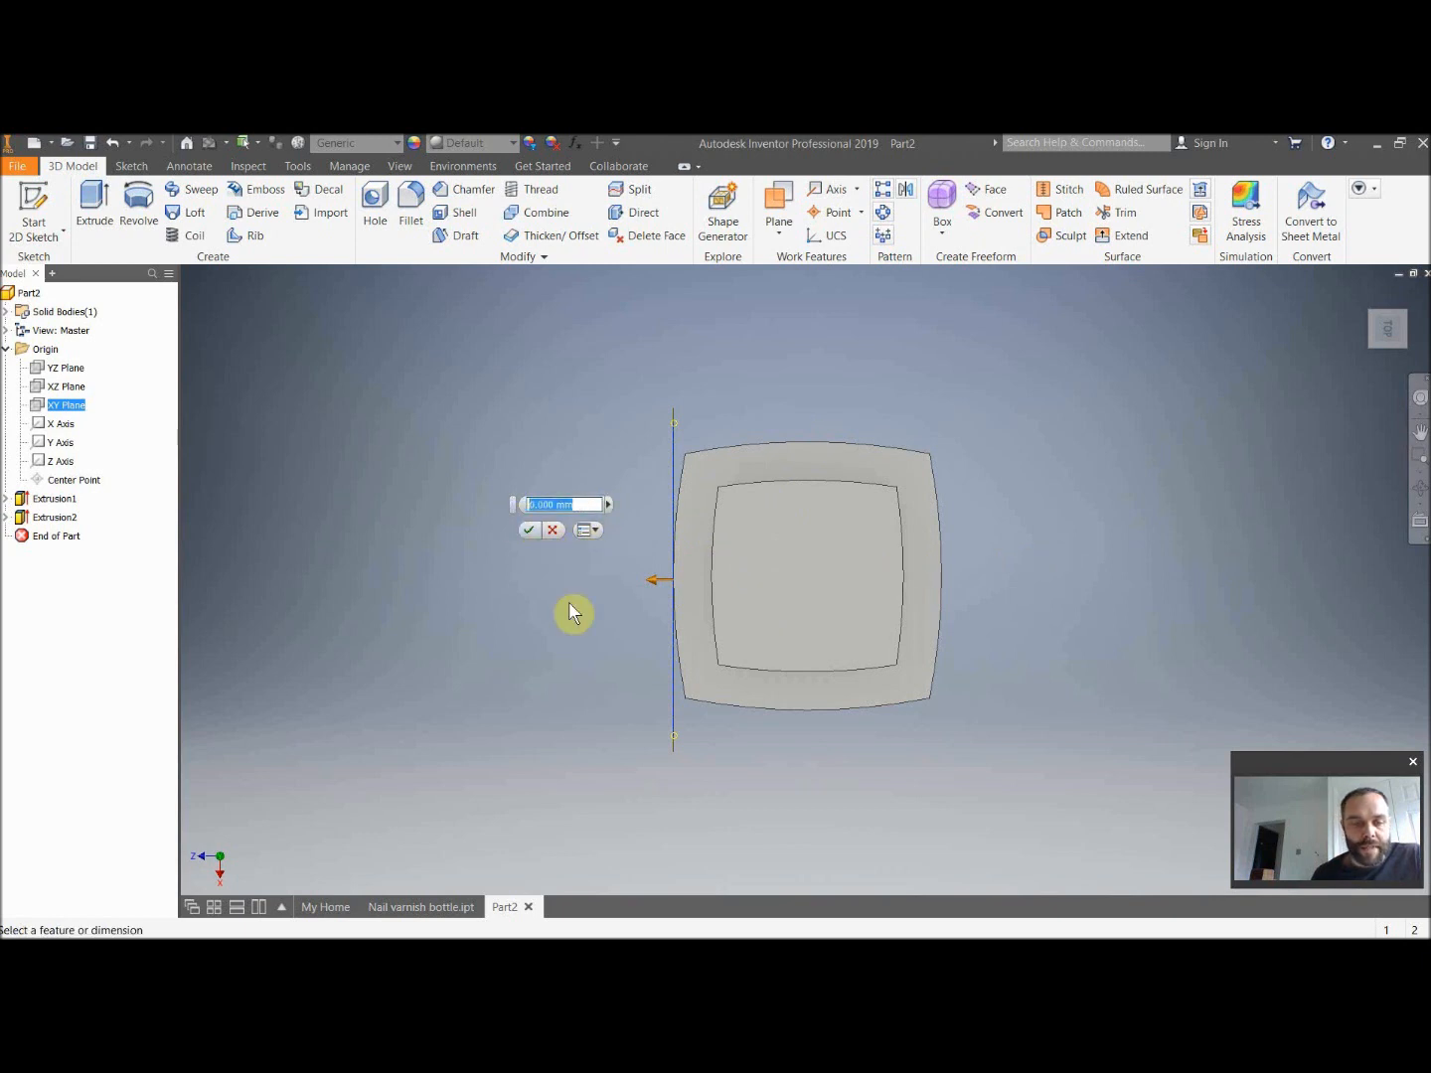
pyautogui.write('-14')
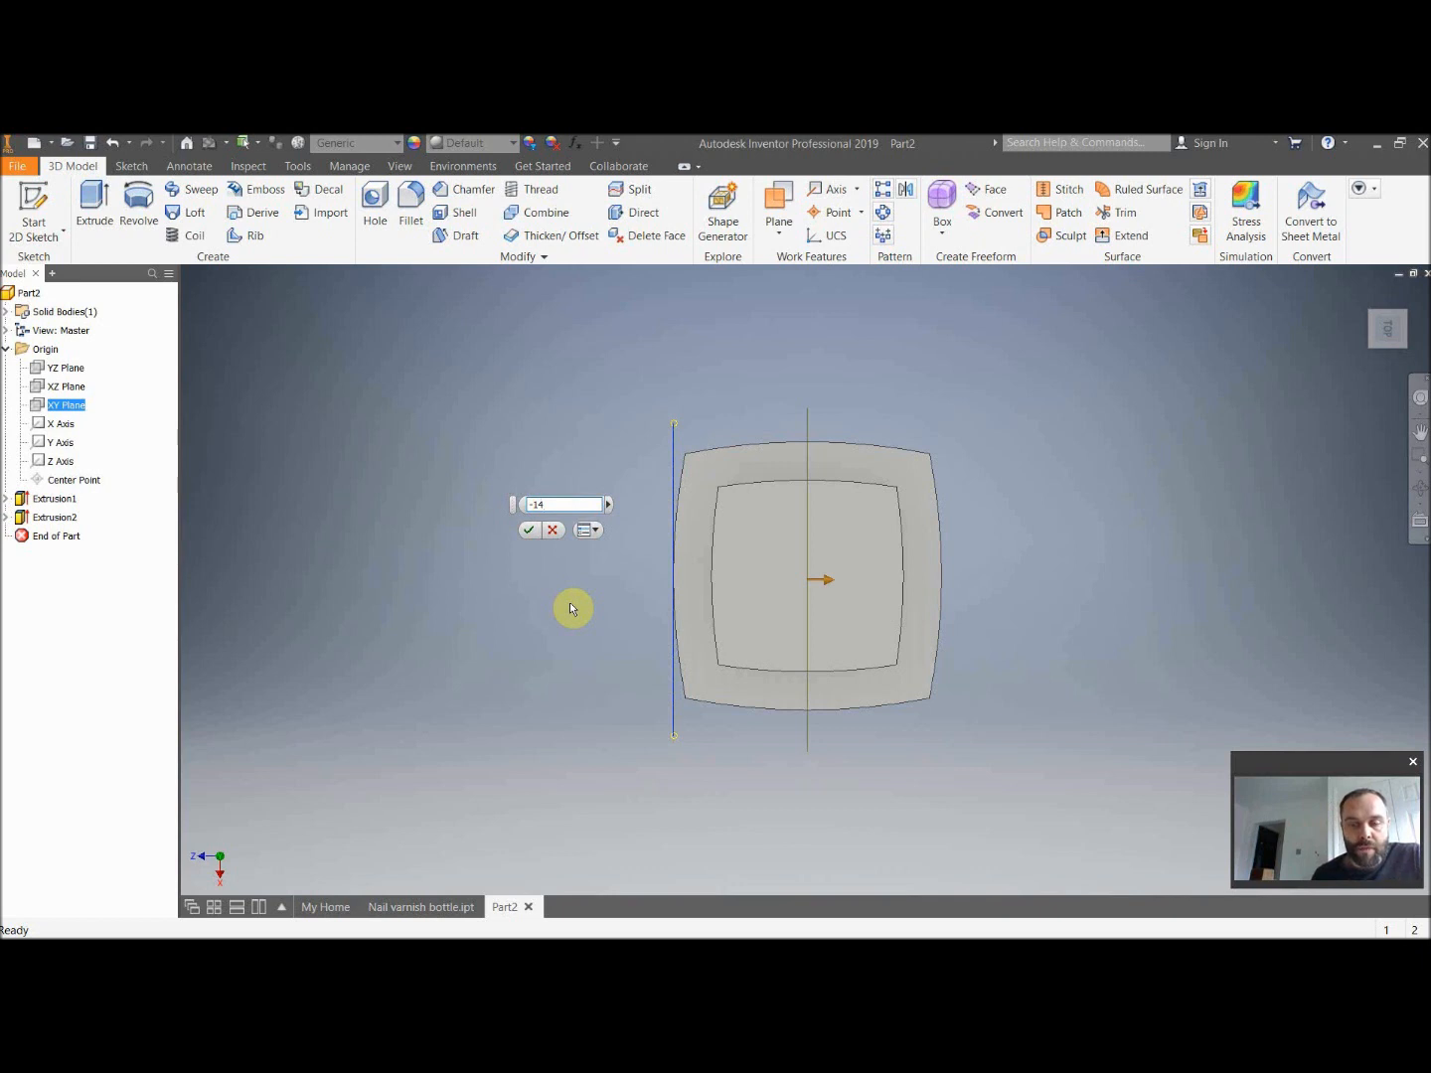
pyautogui.click(528, 540)
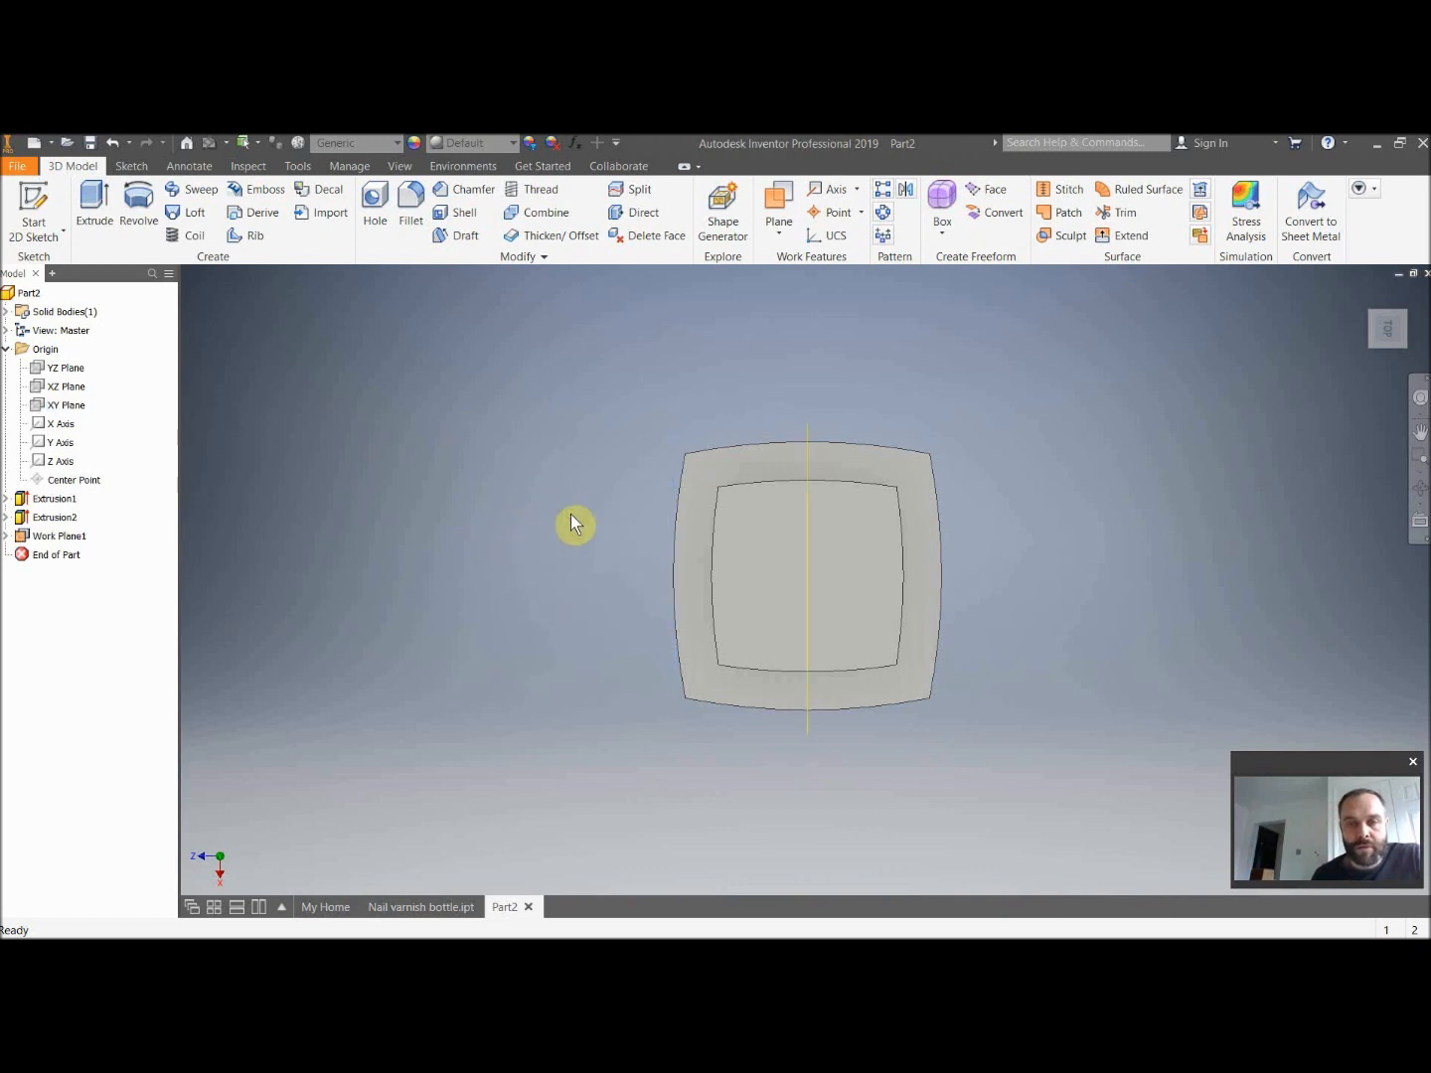
# Start a 2D sketch on the middle work plane and turn on Slice Graphics to expose the bottle's cross-section.
pyautogui.click(1381, 330)
pyautogui.moveTo(1381, 330); pyautogui.dragTo(1389, 338)
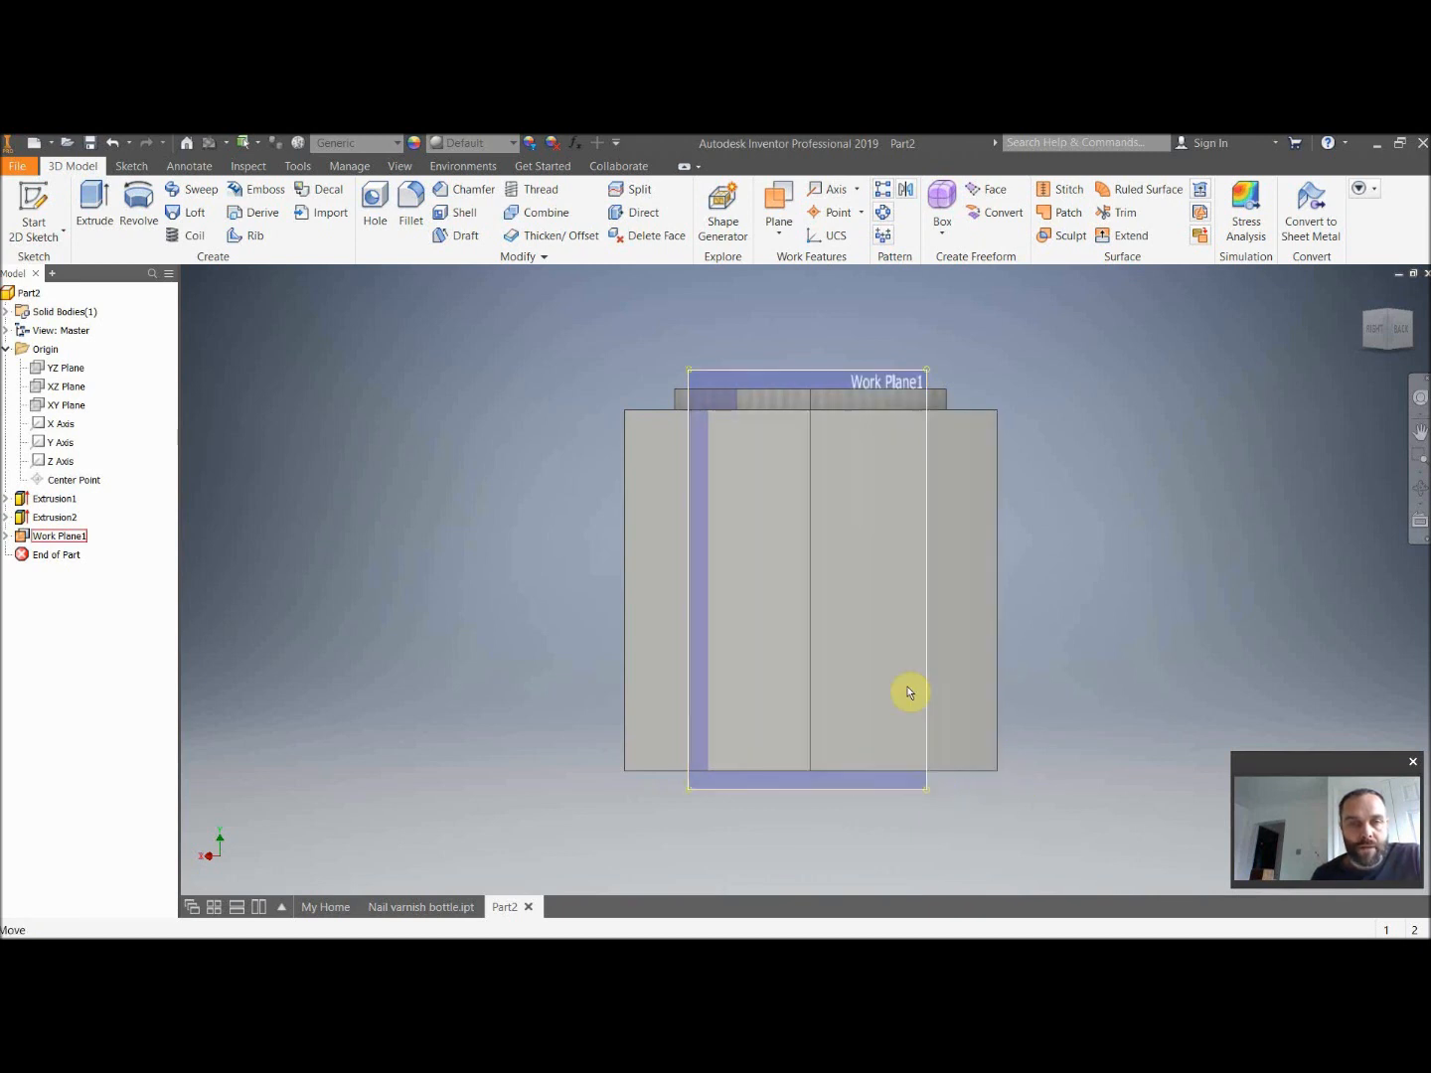
pyautogui.click(55, 239)
pyautogui.click(62, 263)
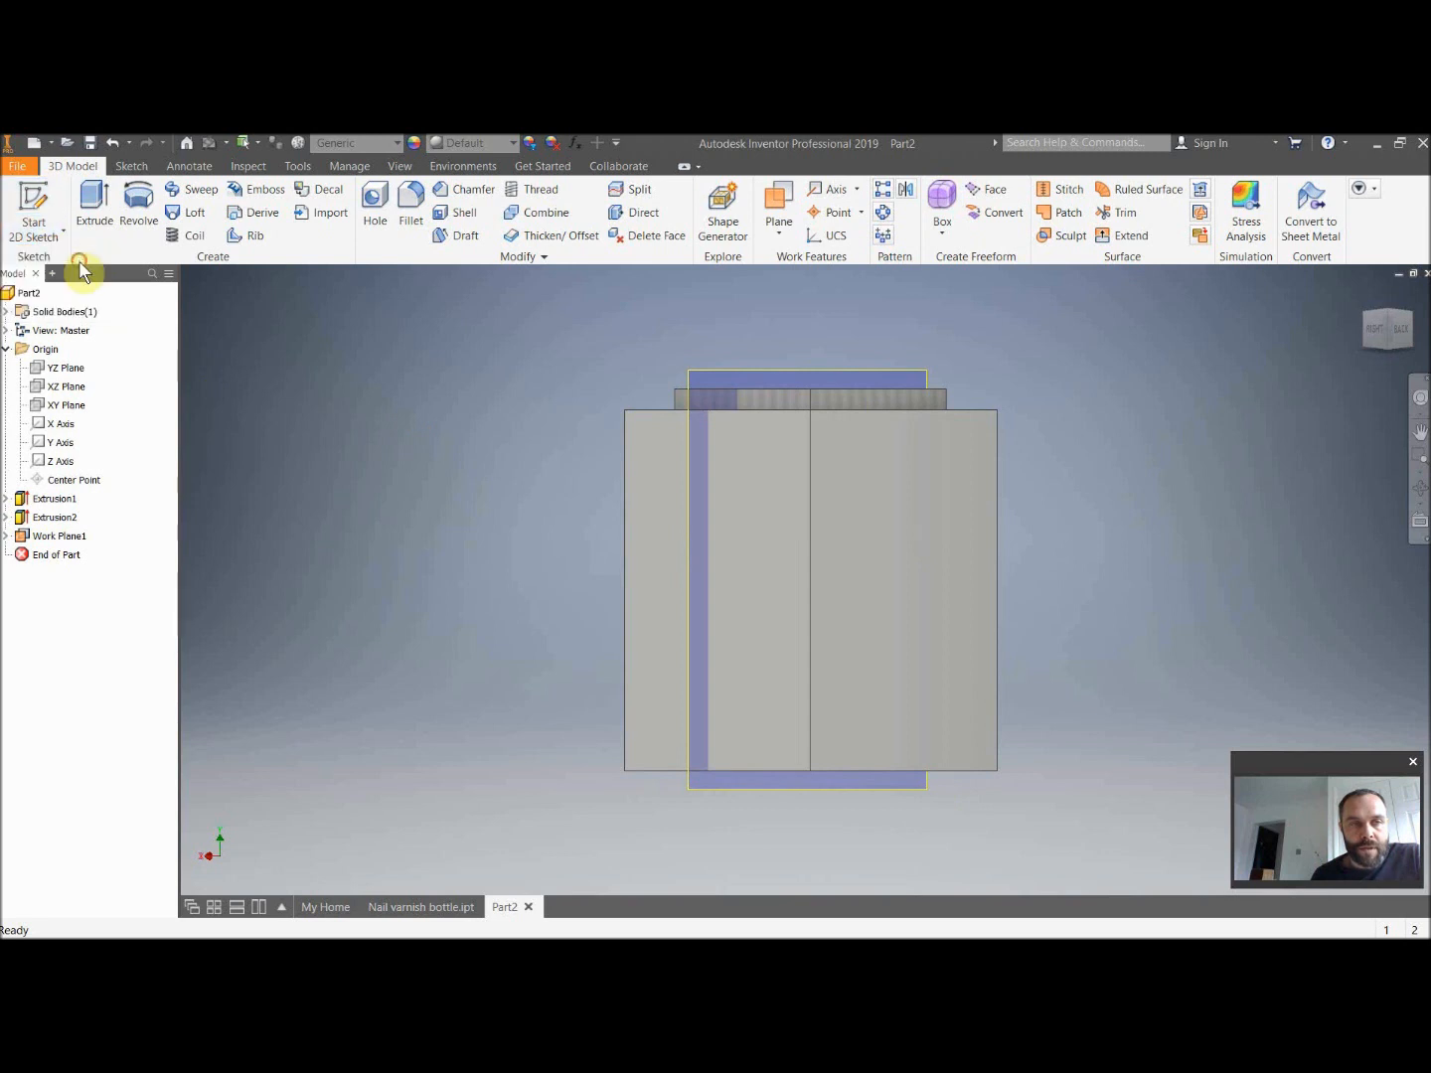
pyautogui.click(783, 788)
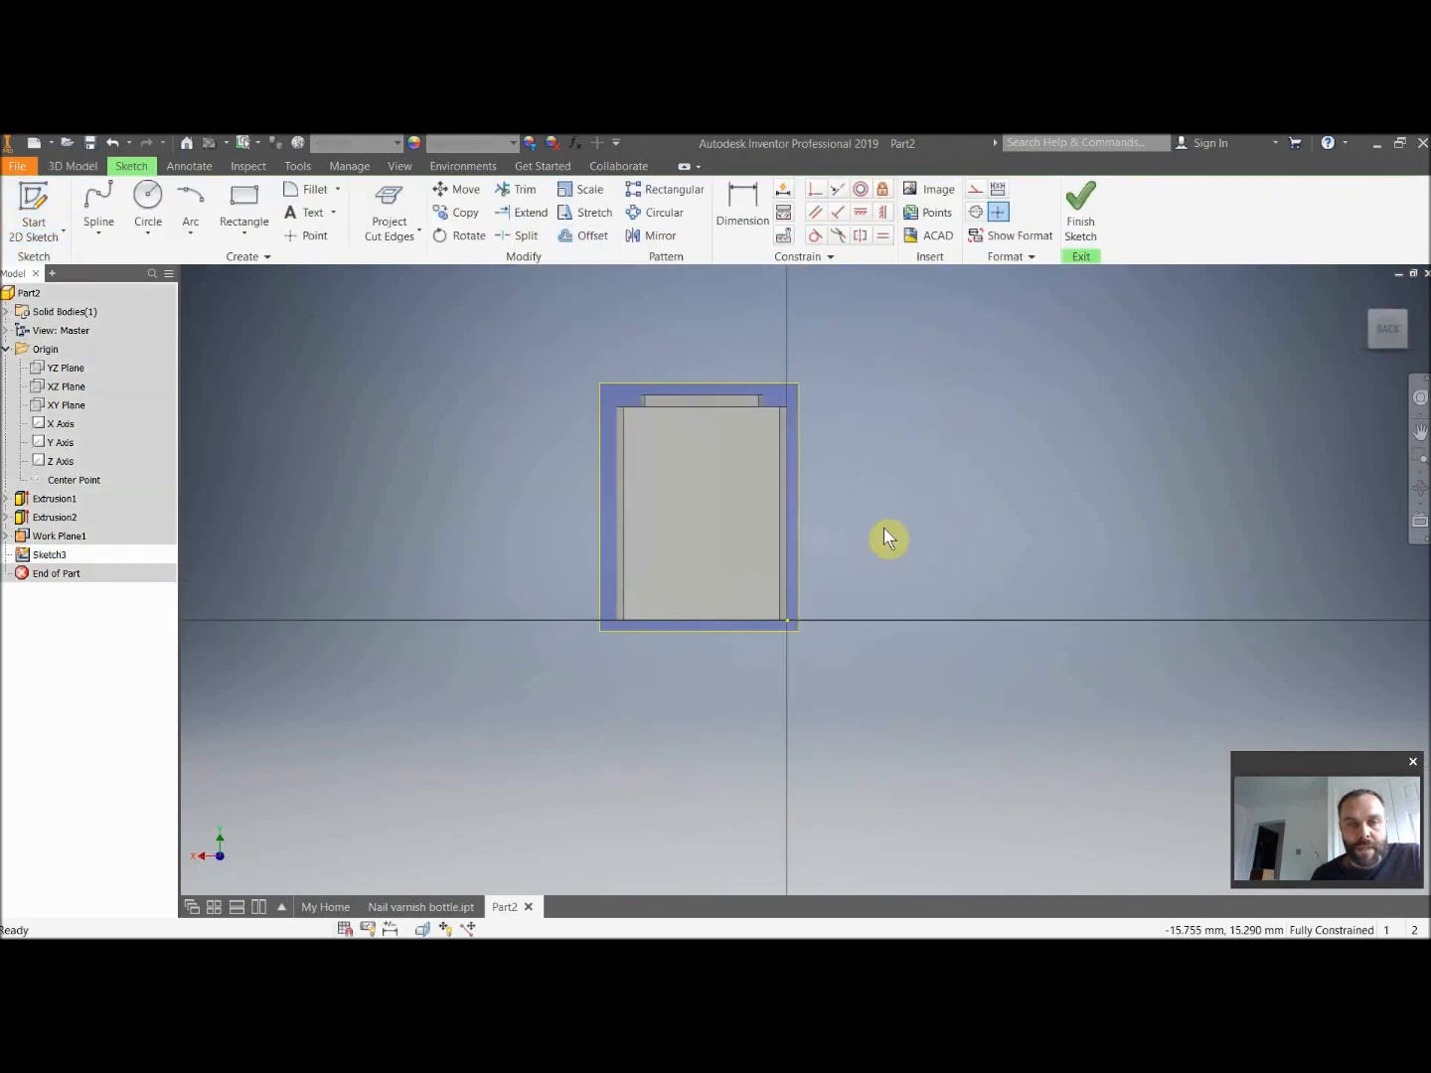
pyautogui.scroll(3, 731, 596)
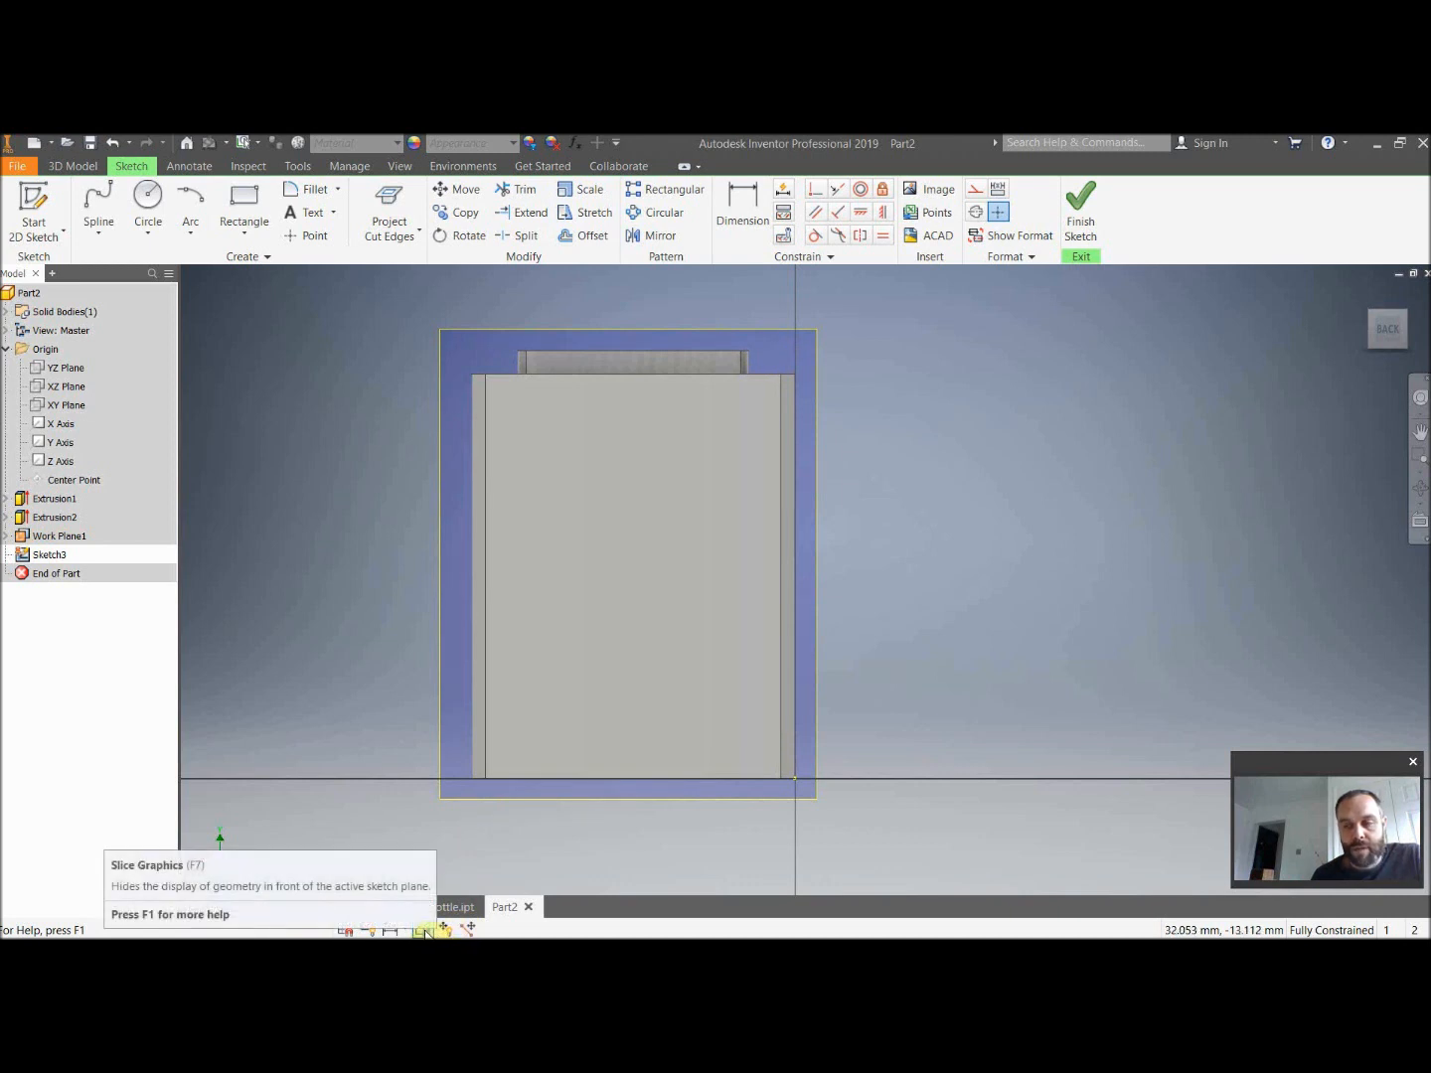
pyautogui.click(425, 930)
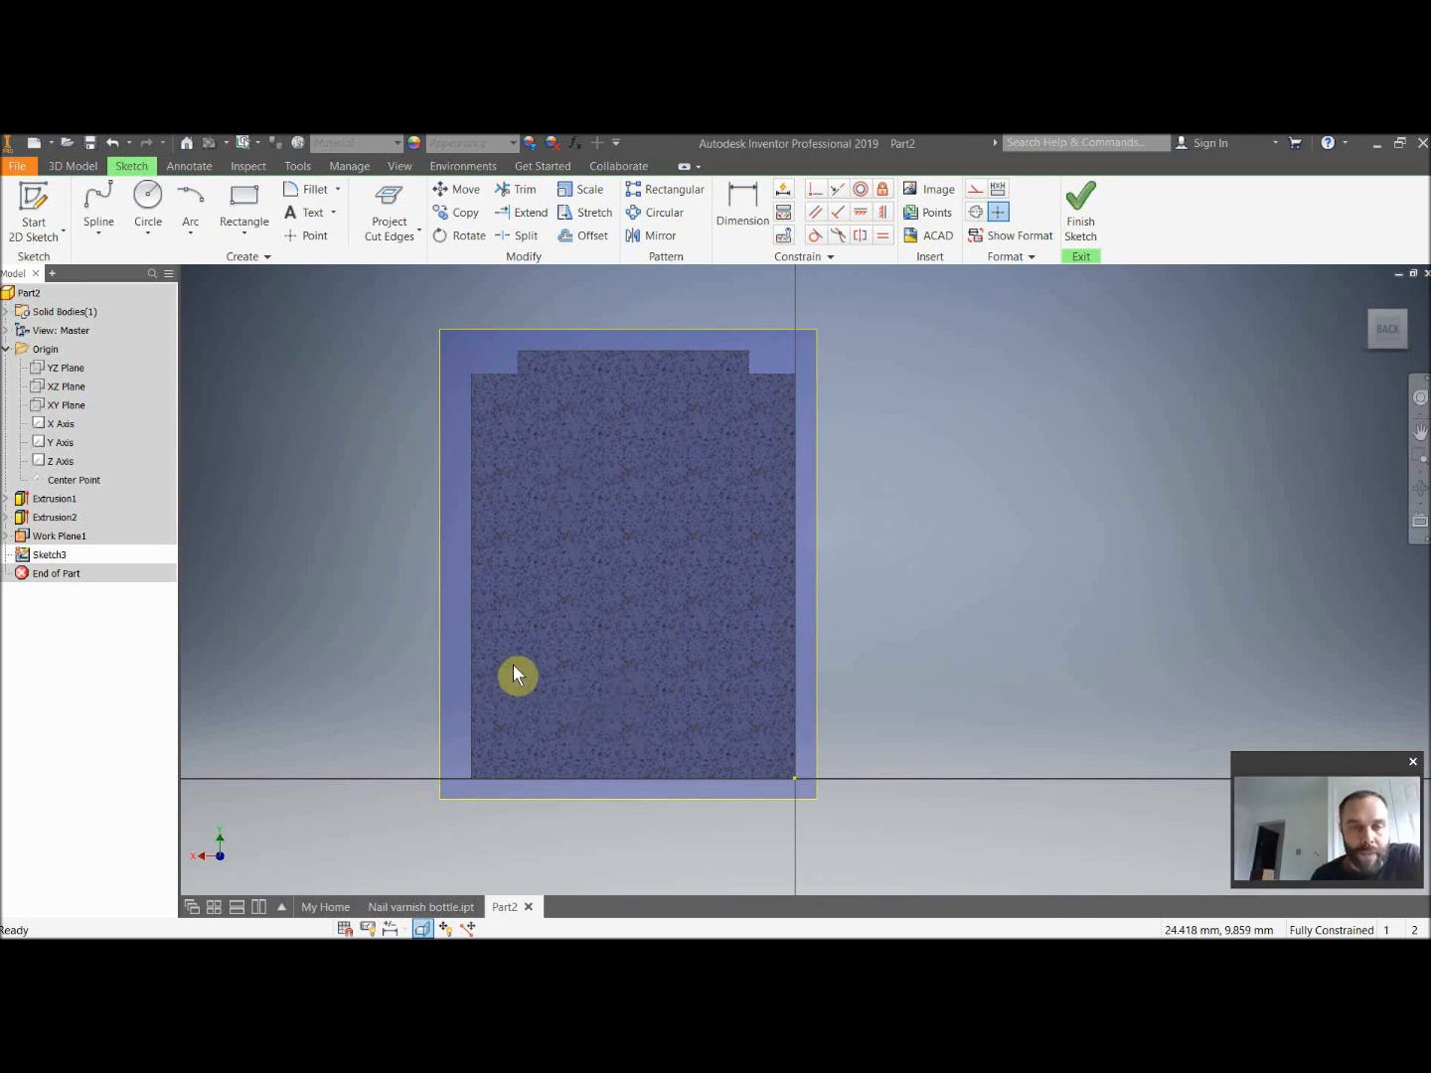
# Project the section's cut edges and draw a 1 mm vertical line upward from the midpoint of the bottle's bottom edge.
pyautogui.click(407, 232)
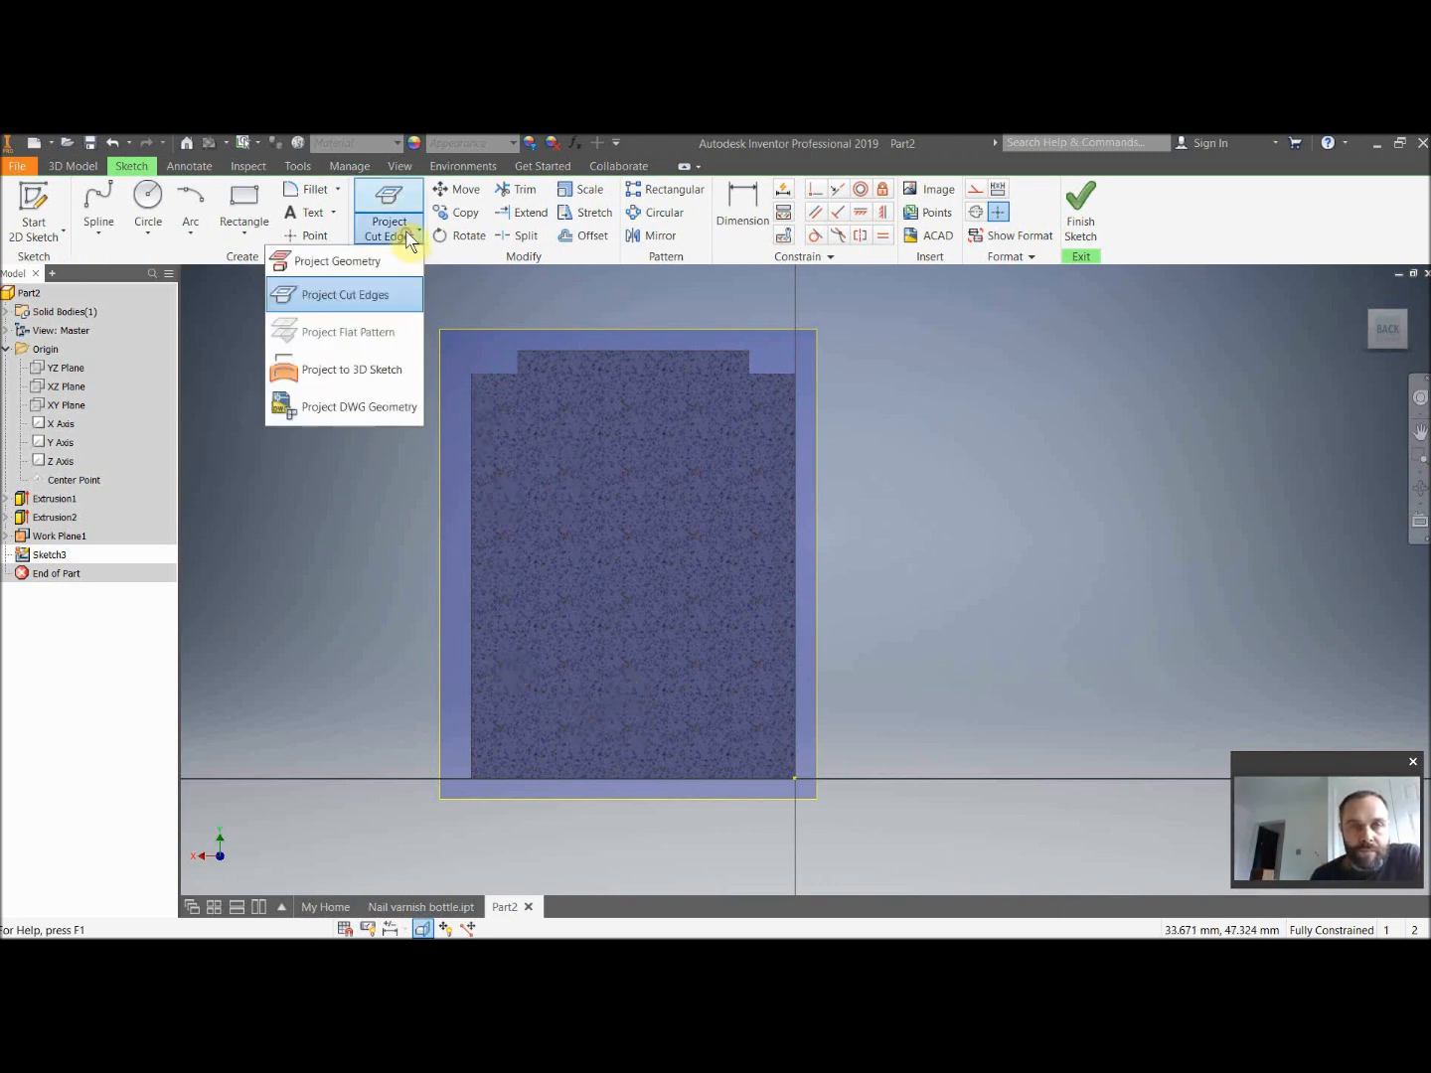
pyautogui.click(378, 292)
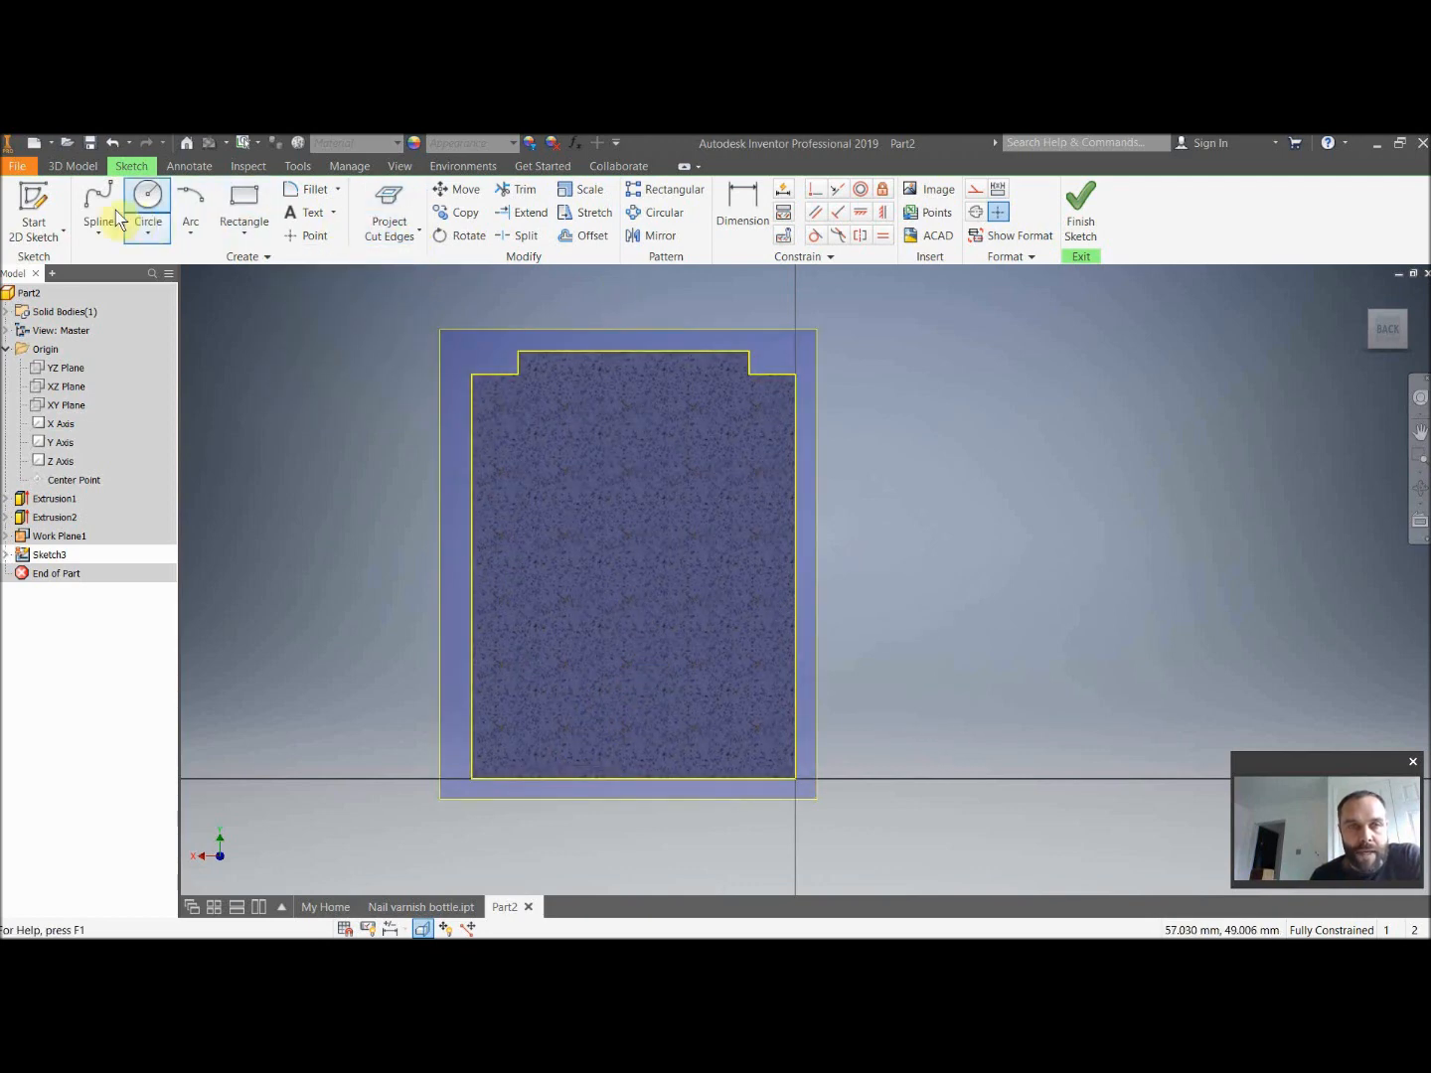
pyautogui.click(99, 230)
pyautogui.click(85, 261)
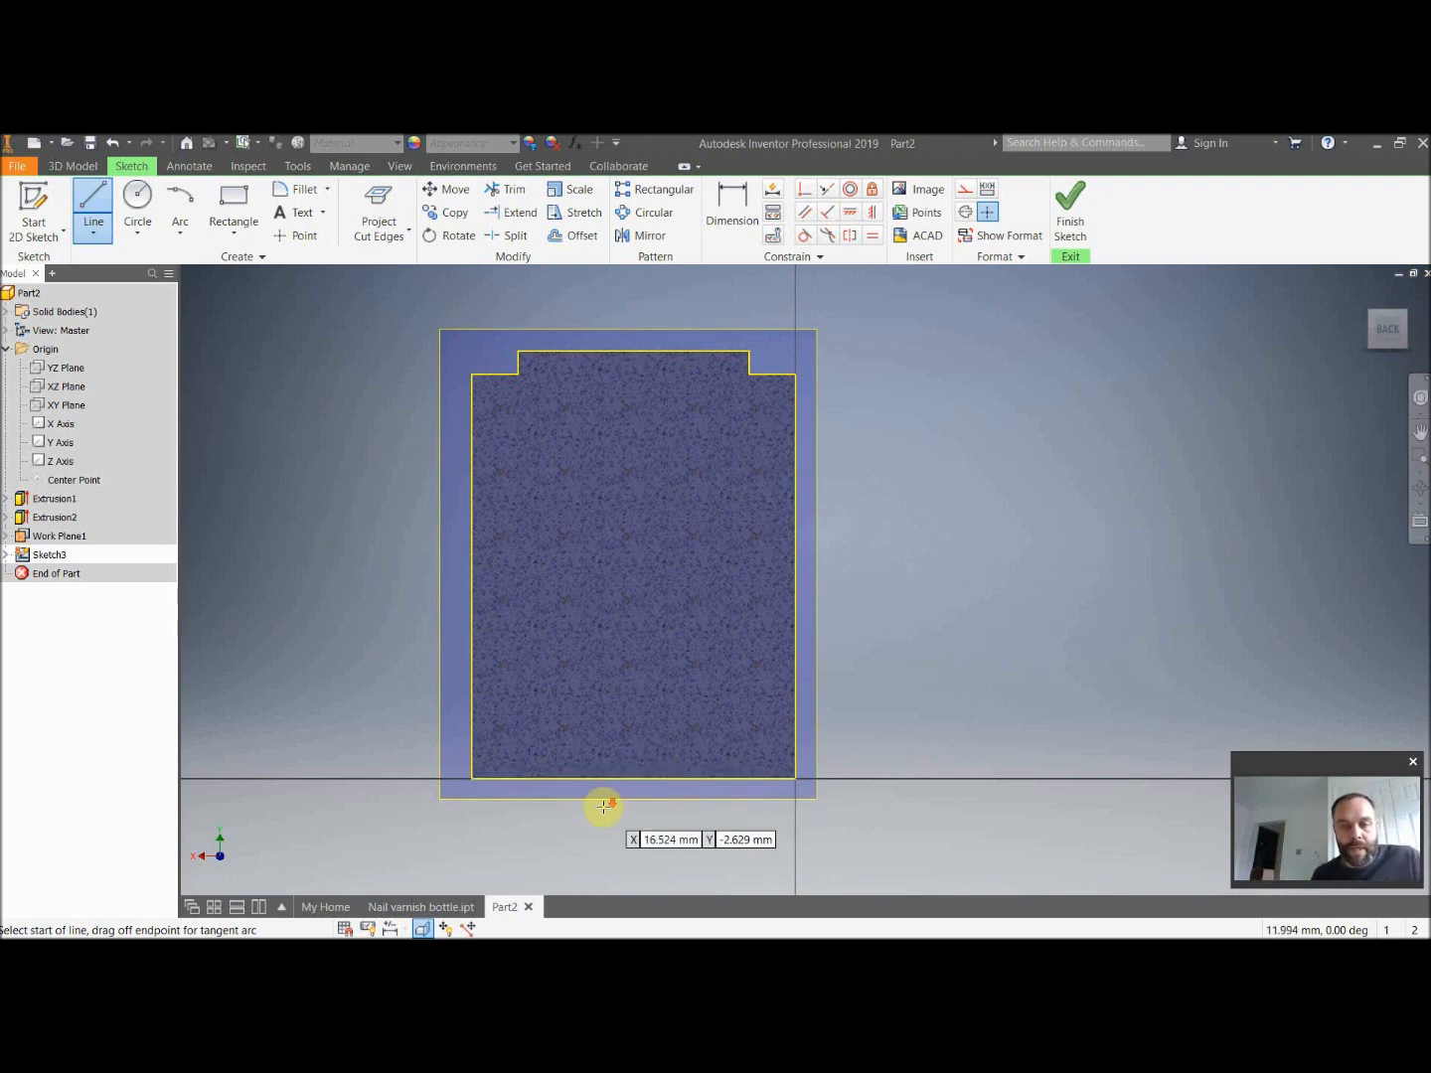
pyautogui.scroll(-4, 608, 794)
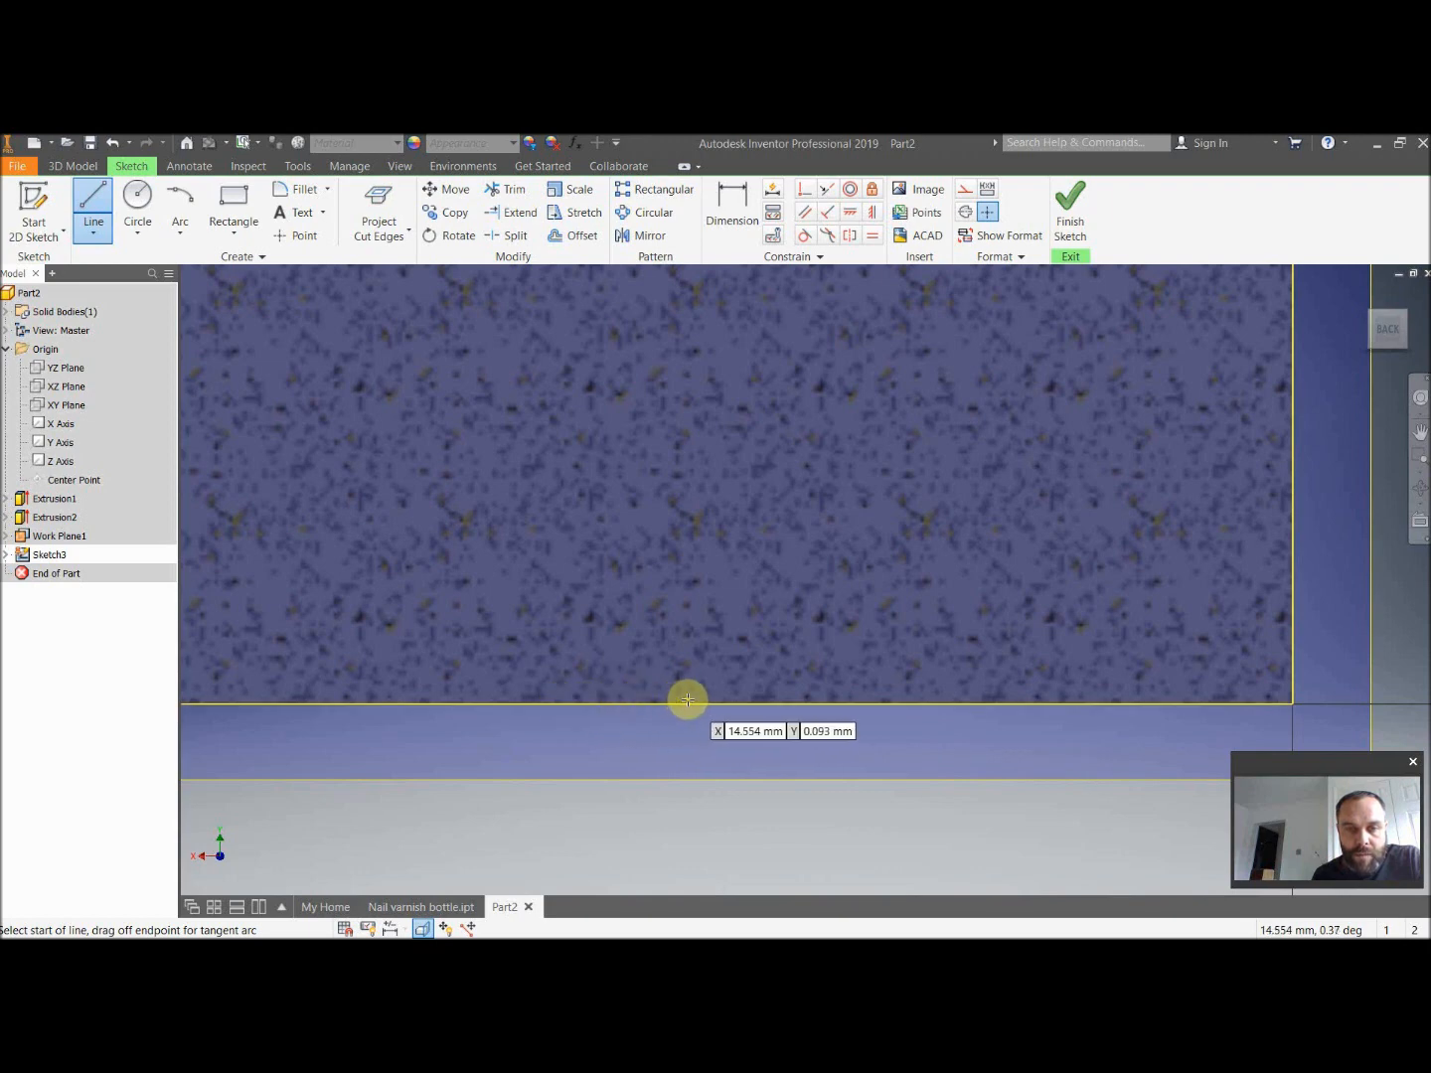
pyautogui.scroll(5, 661, 701)
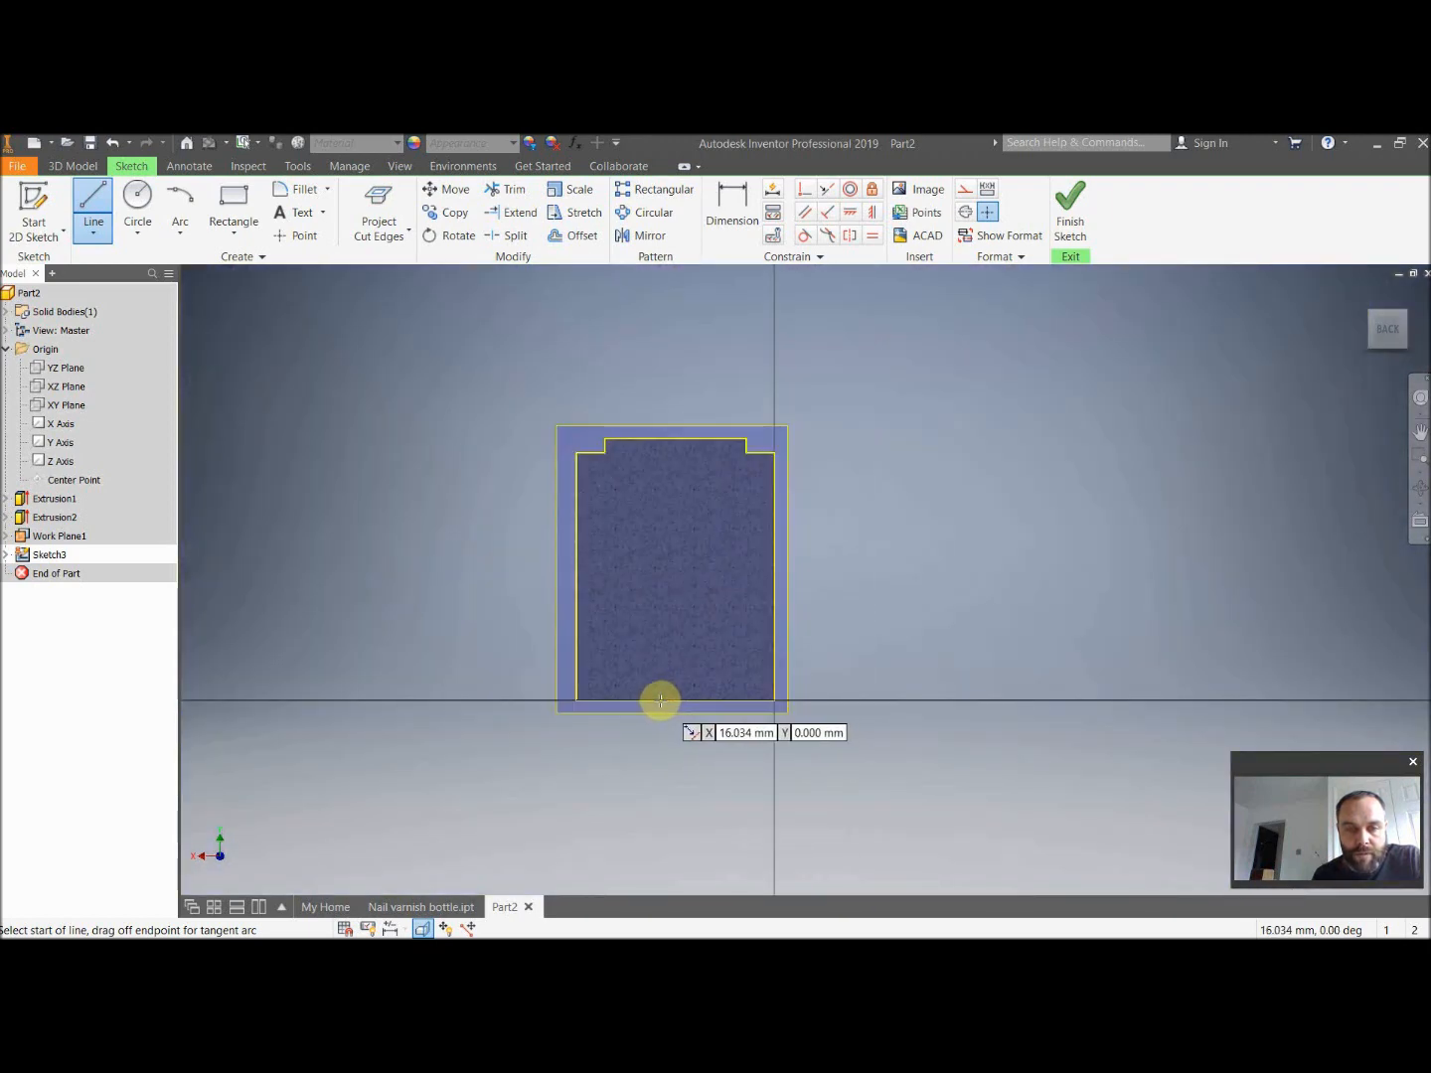
pyautogui.click(672, 700)
pyautogui.scroll(5, 669, 680)
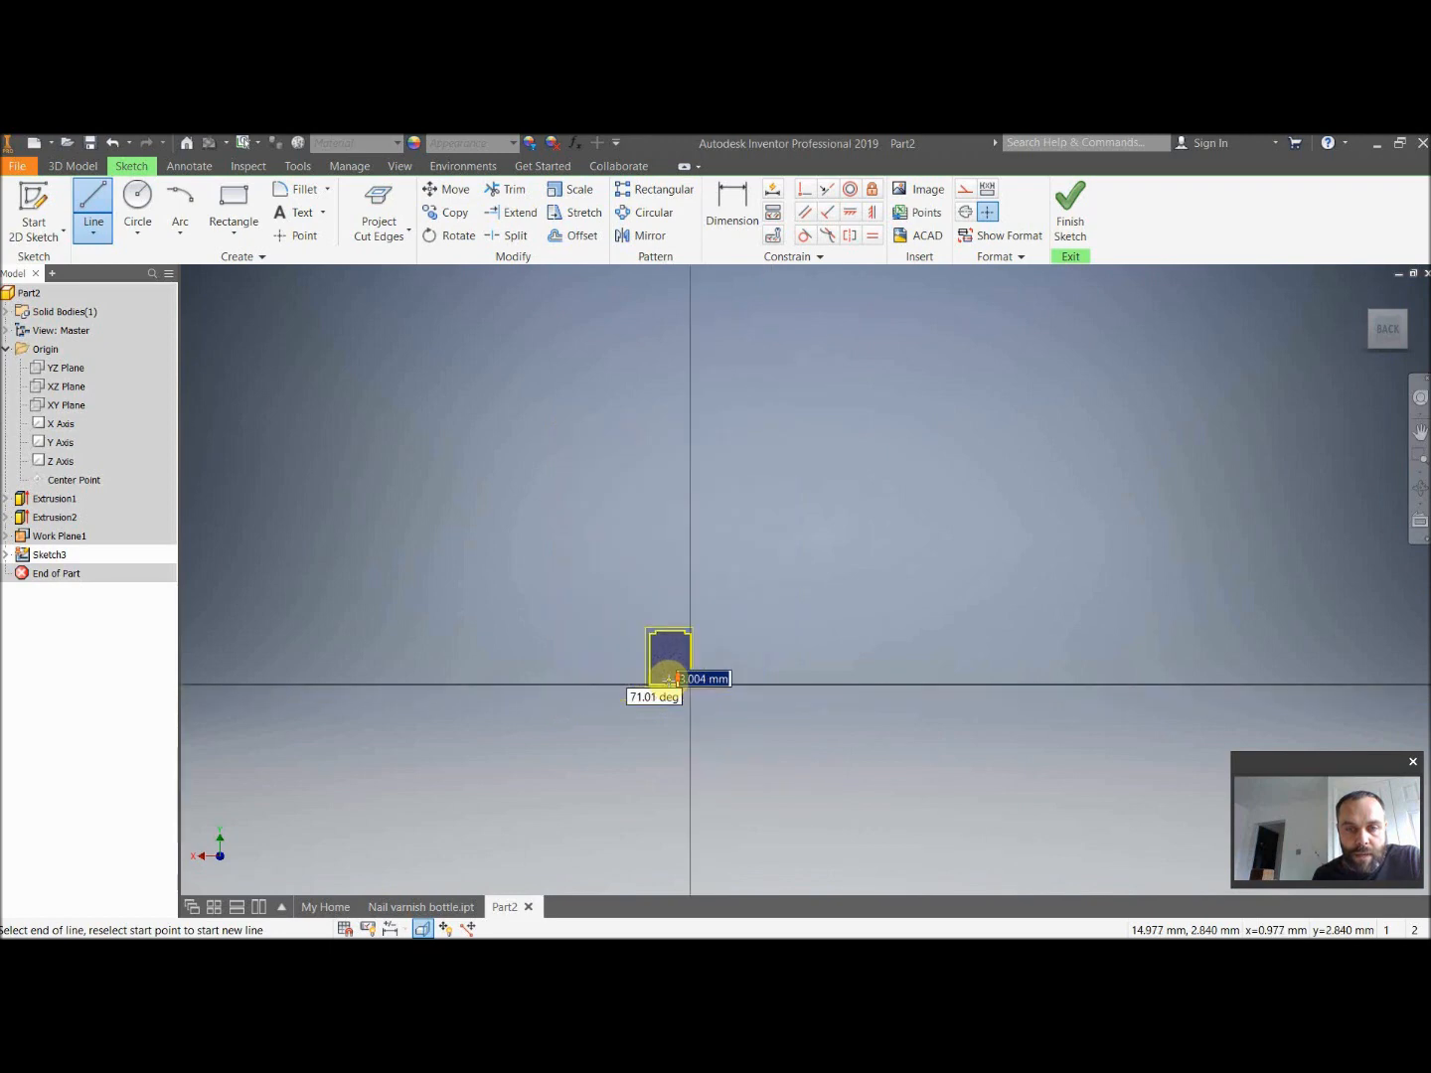
pyautogui.scroll(-10, 667, 681)
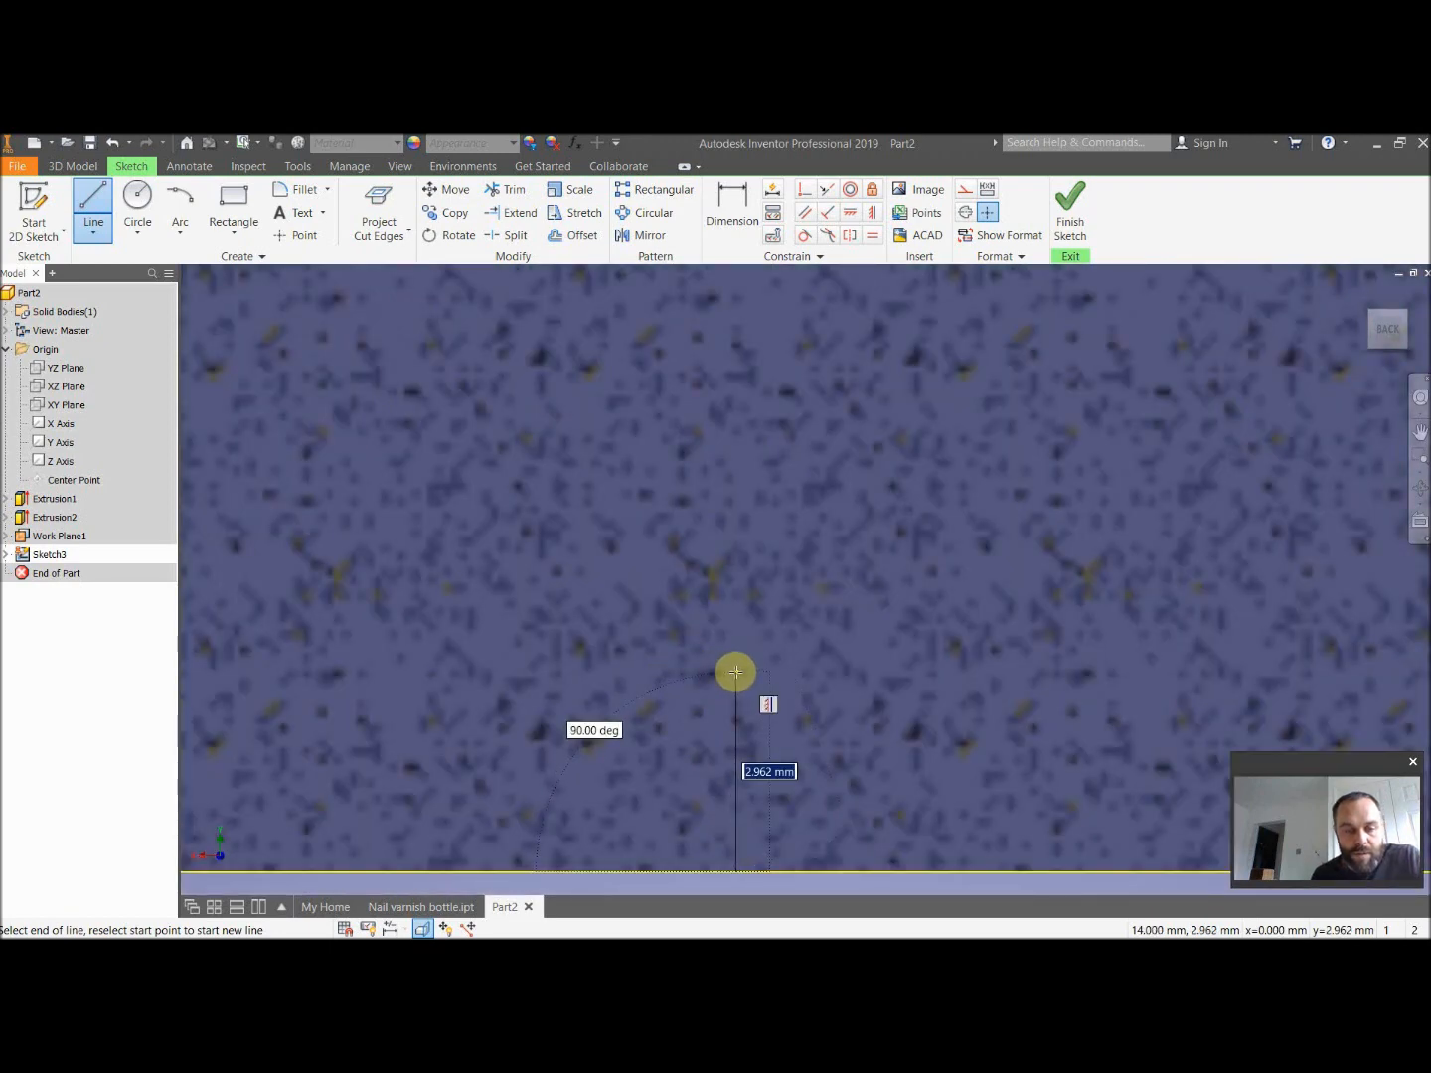
pyautogui.press('Return')
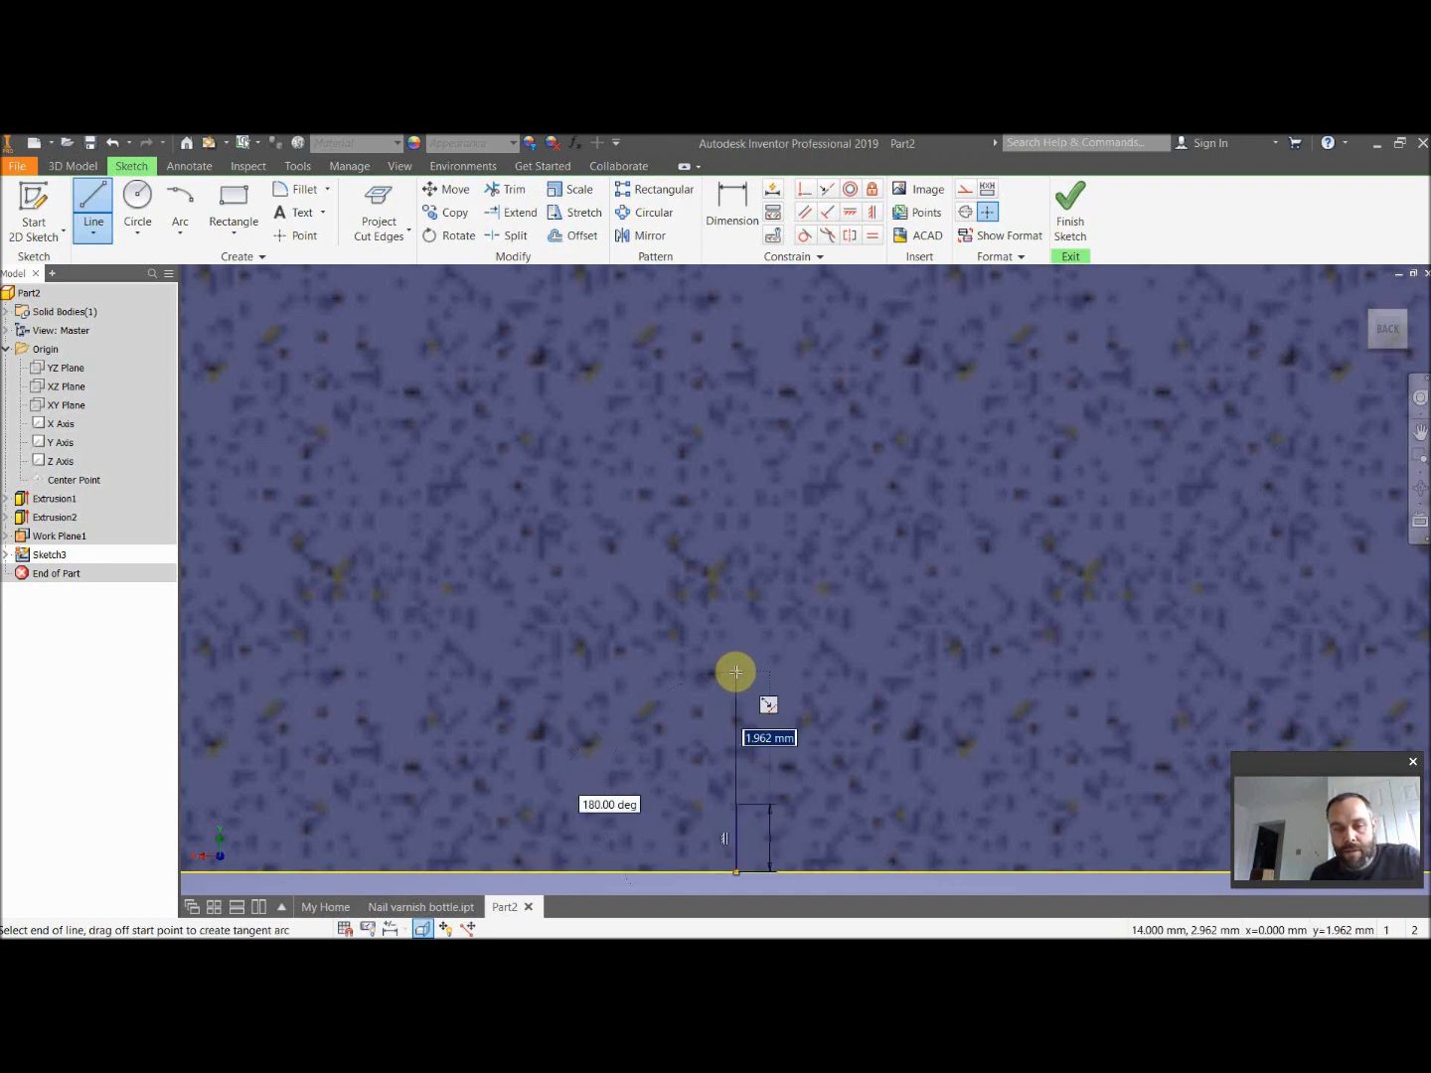
pyautogui.click(825, 805)
pyautogui.press('Escape')
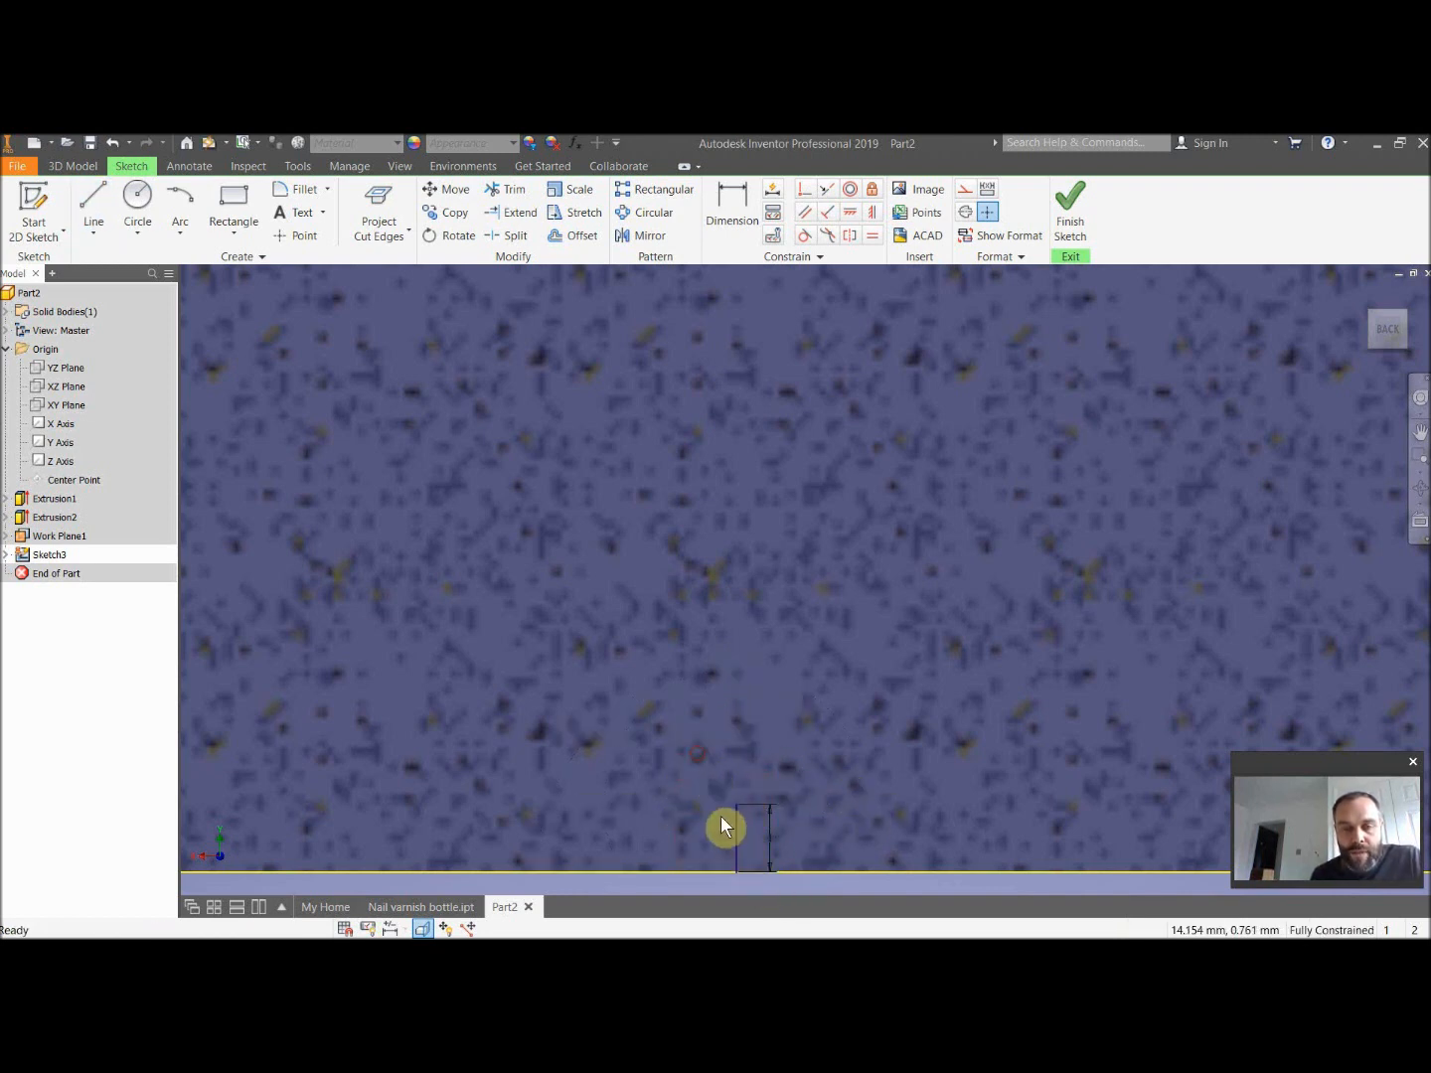
# Change the short vertical line at the middle of the bottom edge to a centerline.
pyautogui.moveTo(722, 831); pyautogui.dragTo(761, 887)
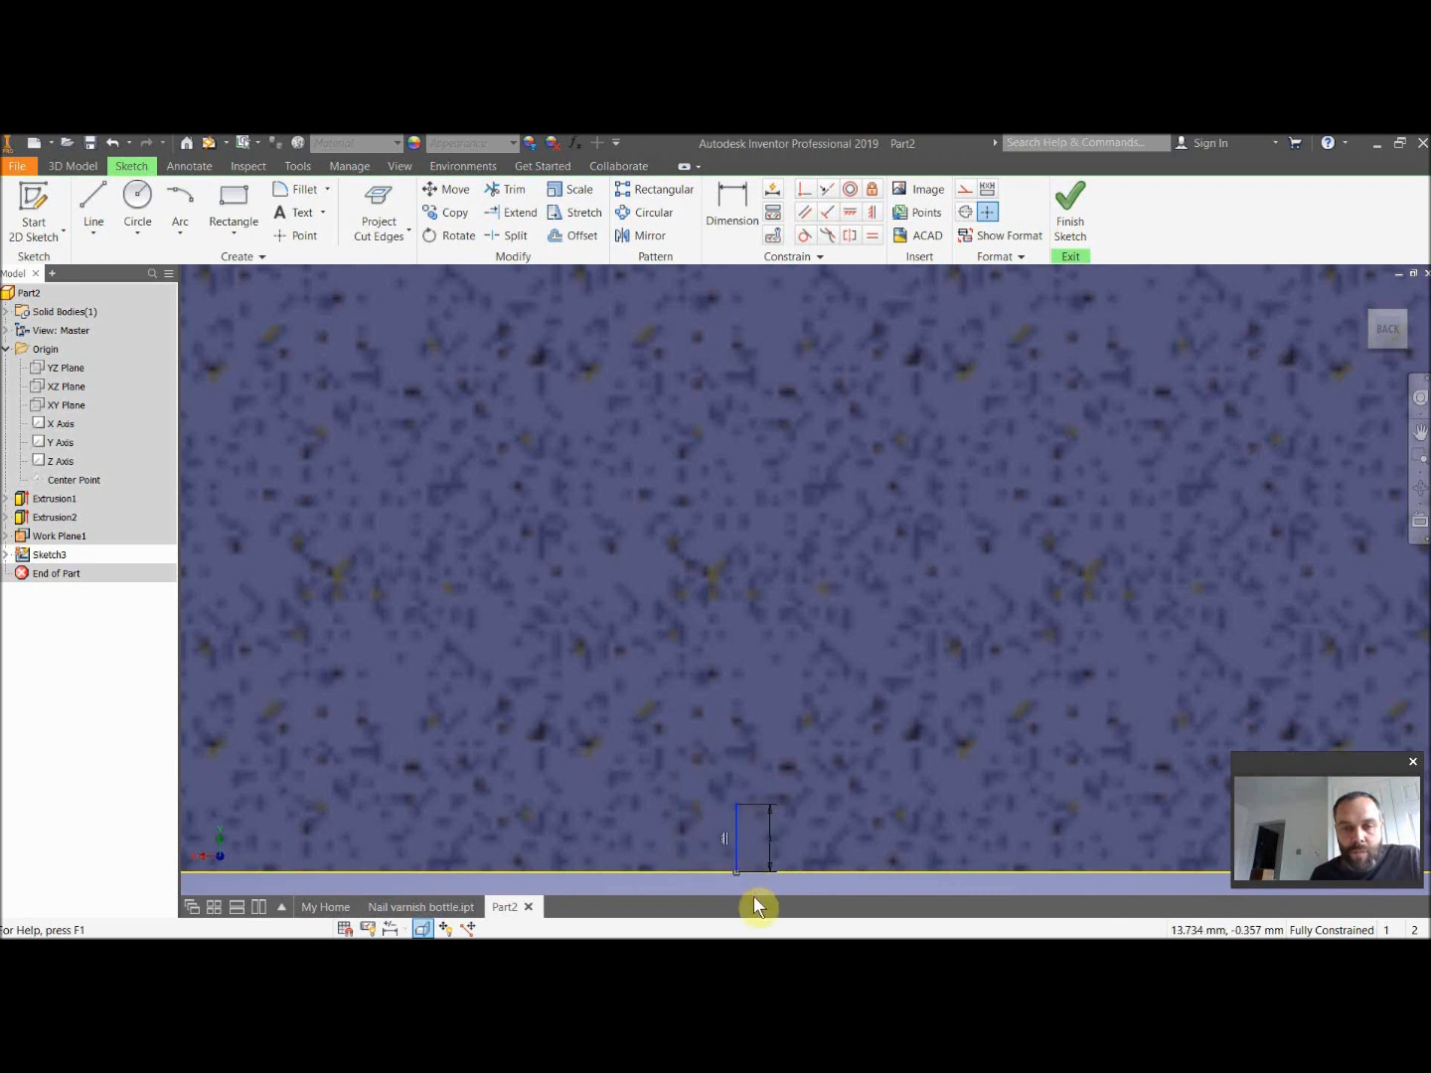
pyautogui.click(970, 227)
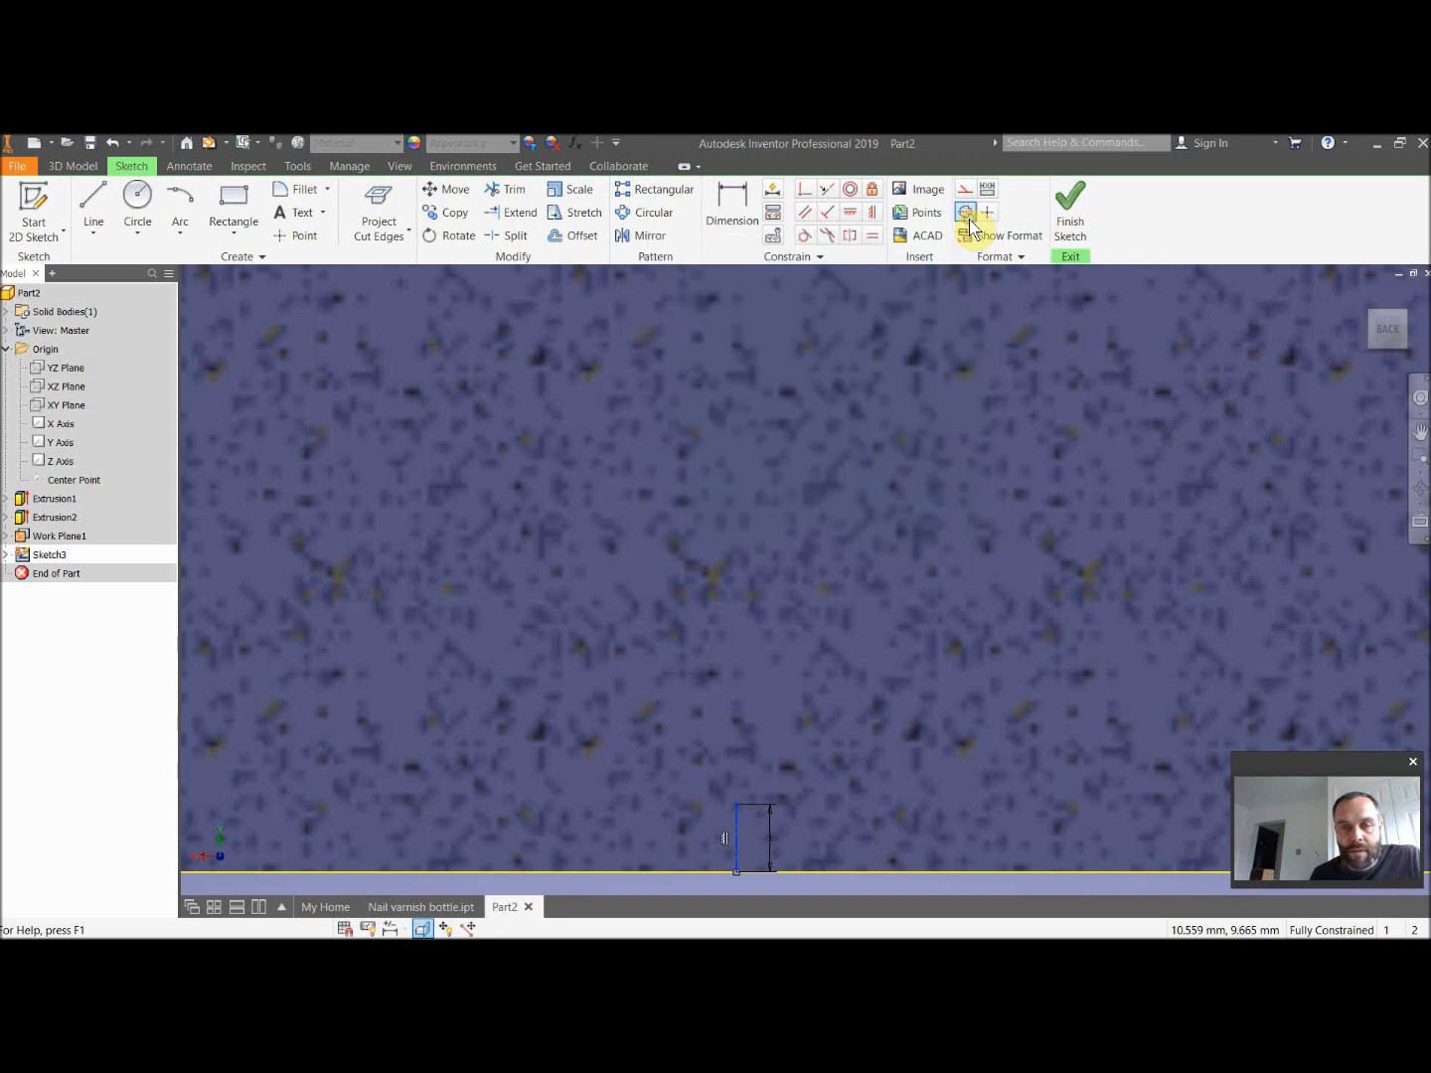
pyautogui.click(738, 840)
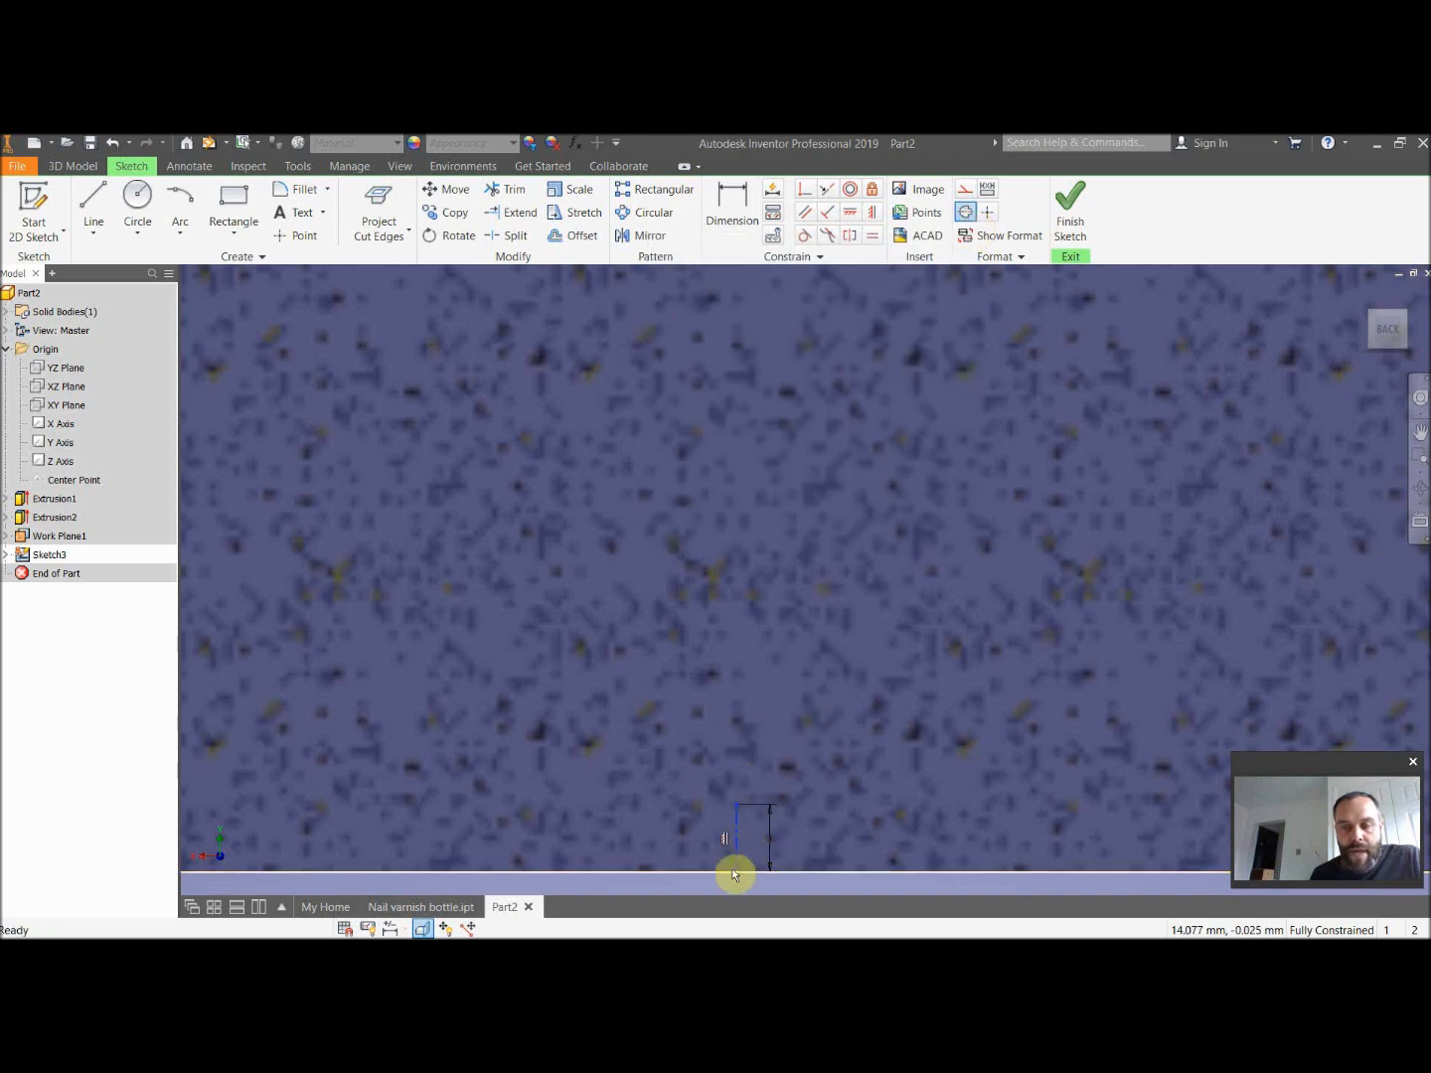
# Draw an 11 mm line along the bottom edge from beside the centerline's foot toward the origin corner.
pyautogui.scroll(-5, 850, 744)
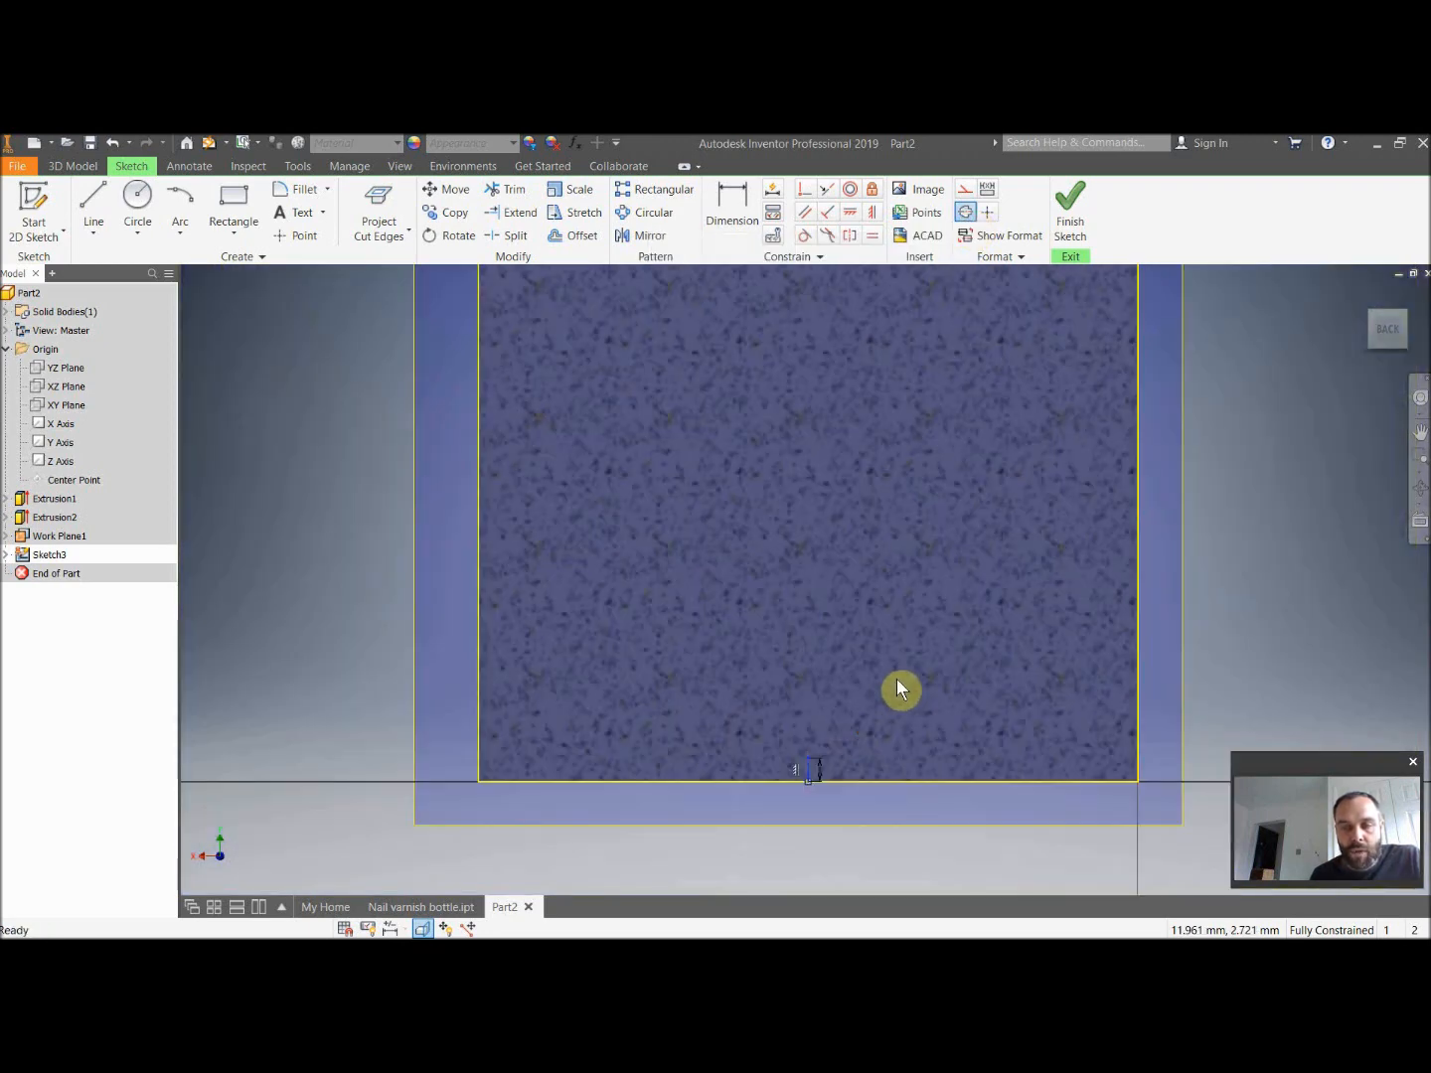
pyautogui.moveTo(932, 676); pyautogui.dragTo(783, 606, button='middle')
pyautogui.scroll(2, 774, 610)
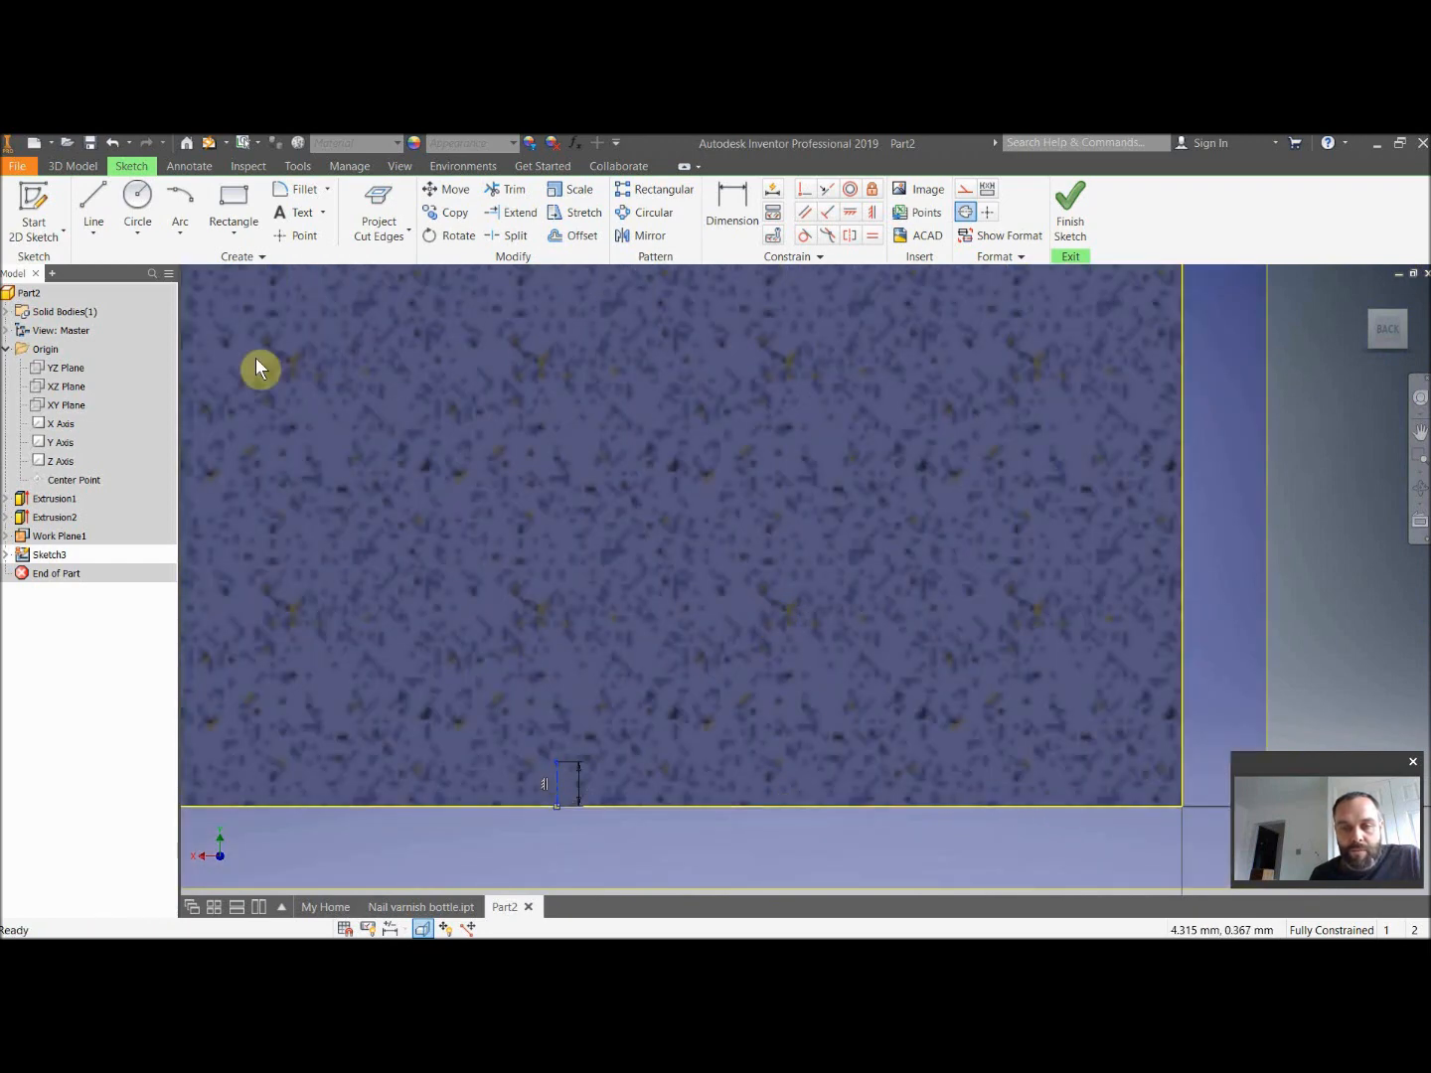
pyautogui.click(93, 205)
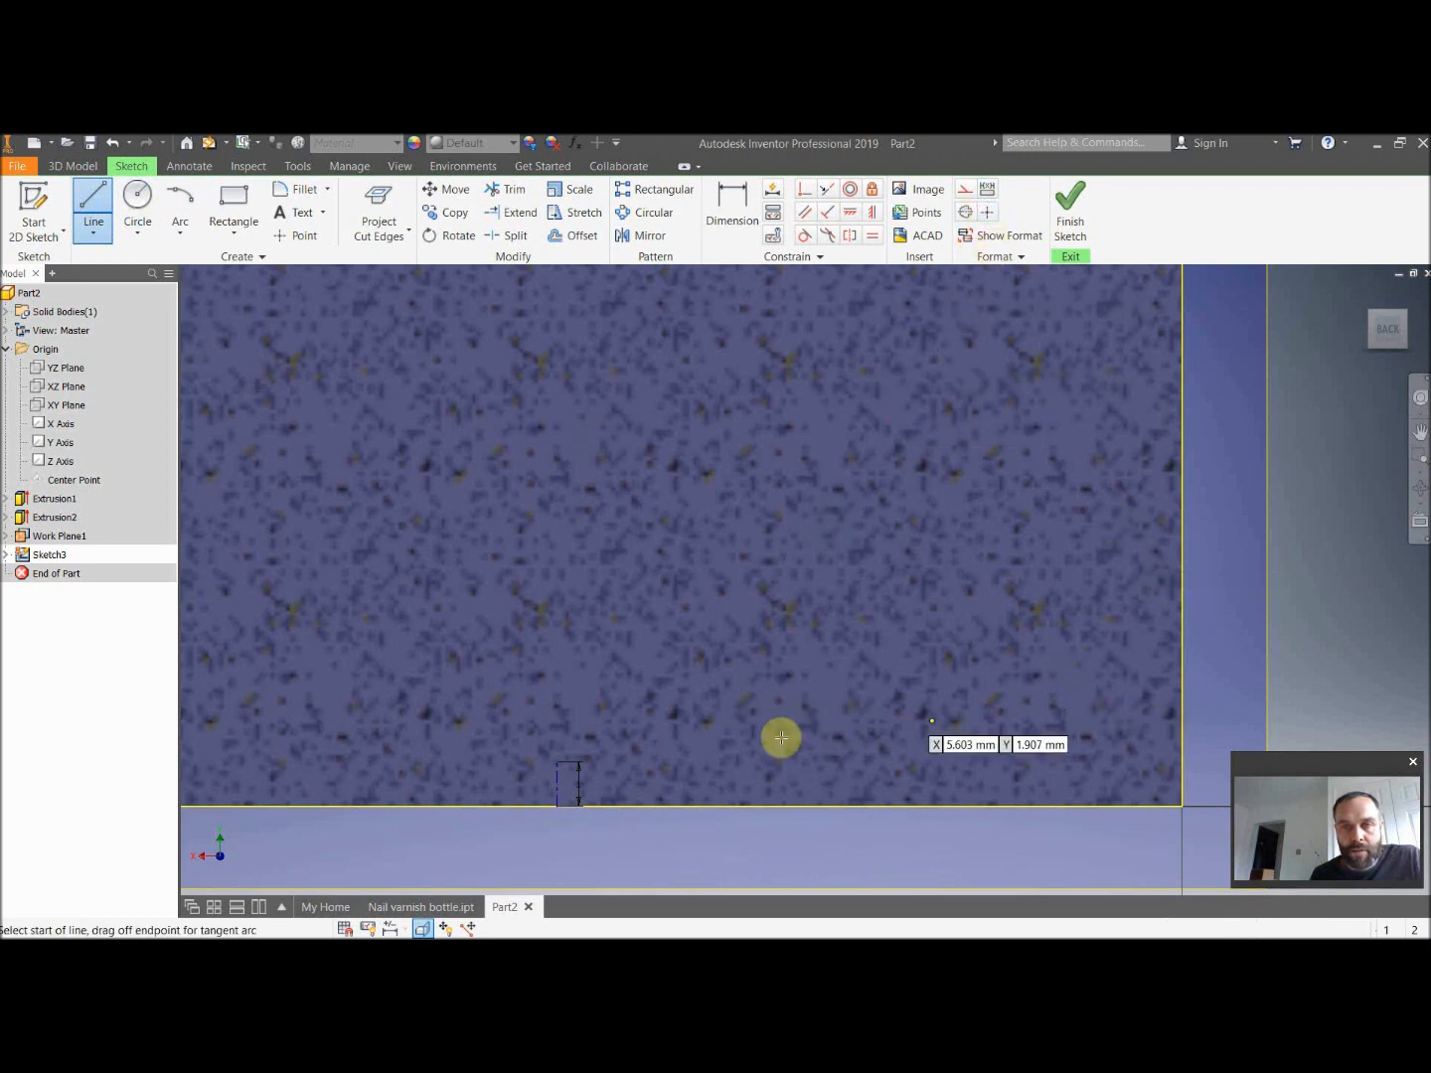
pyautogui.click(578, 803)
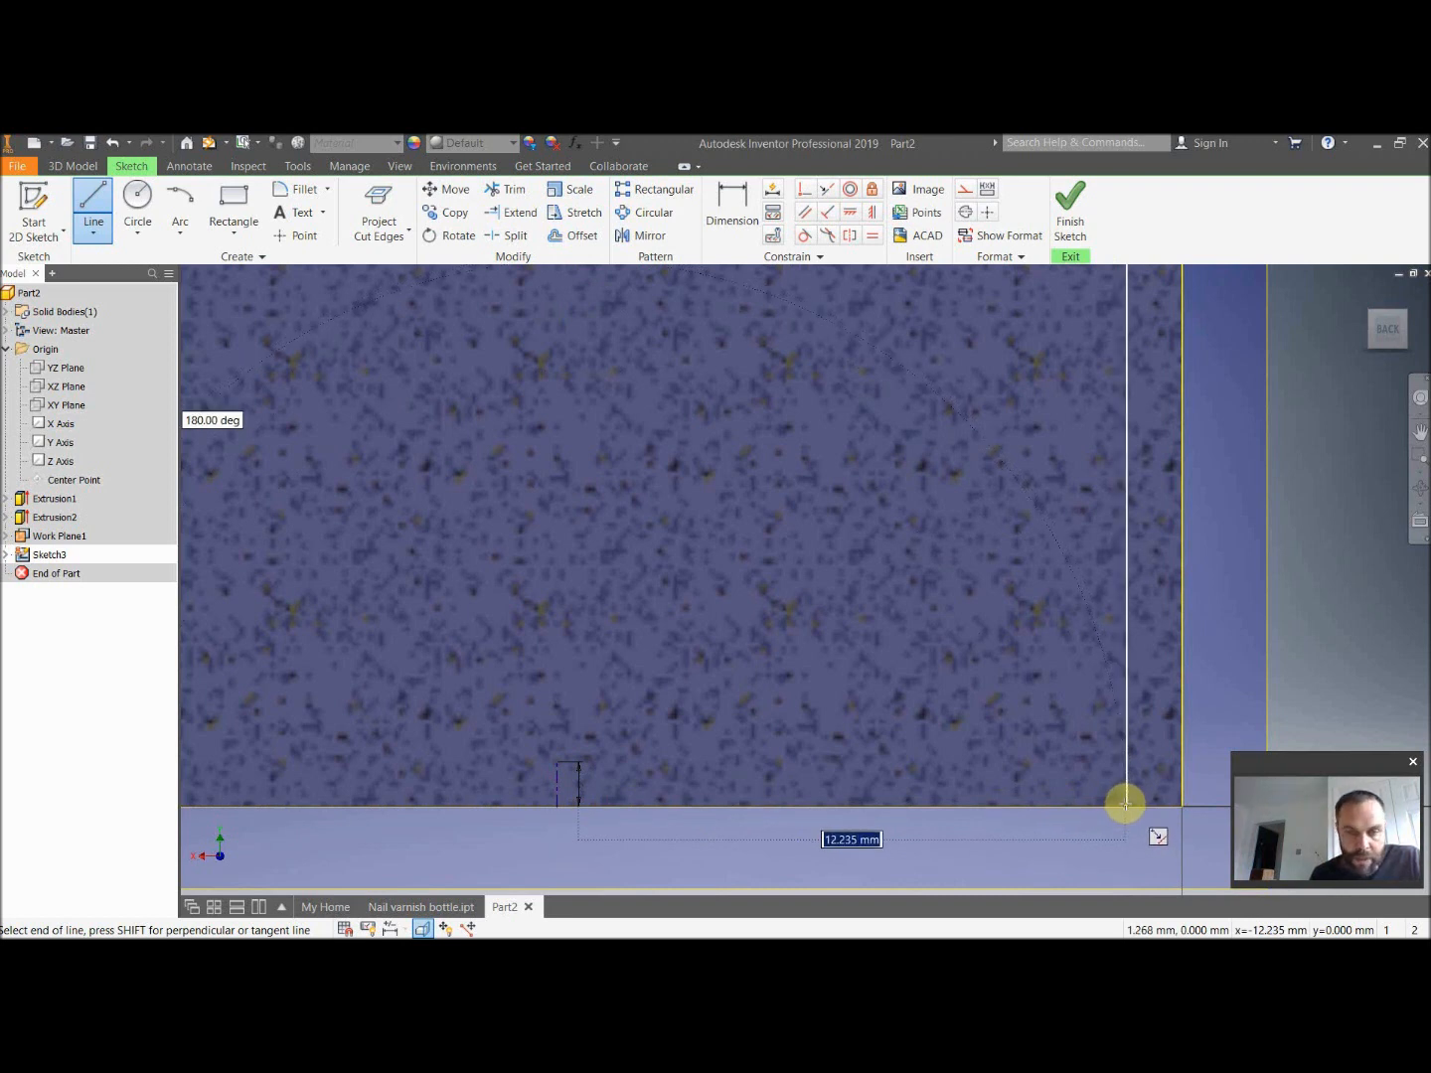
pyautogui.write('11')
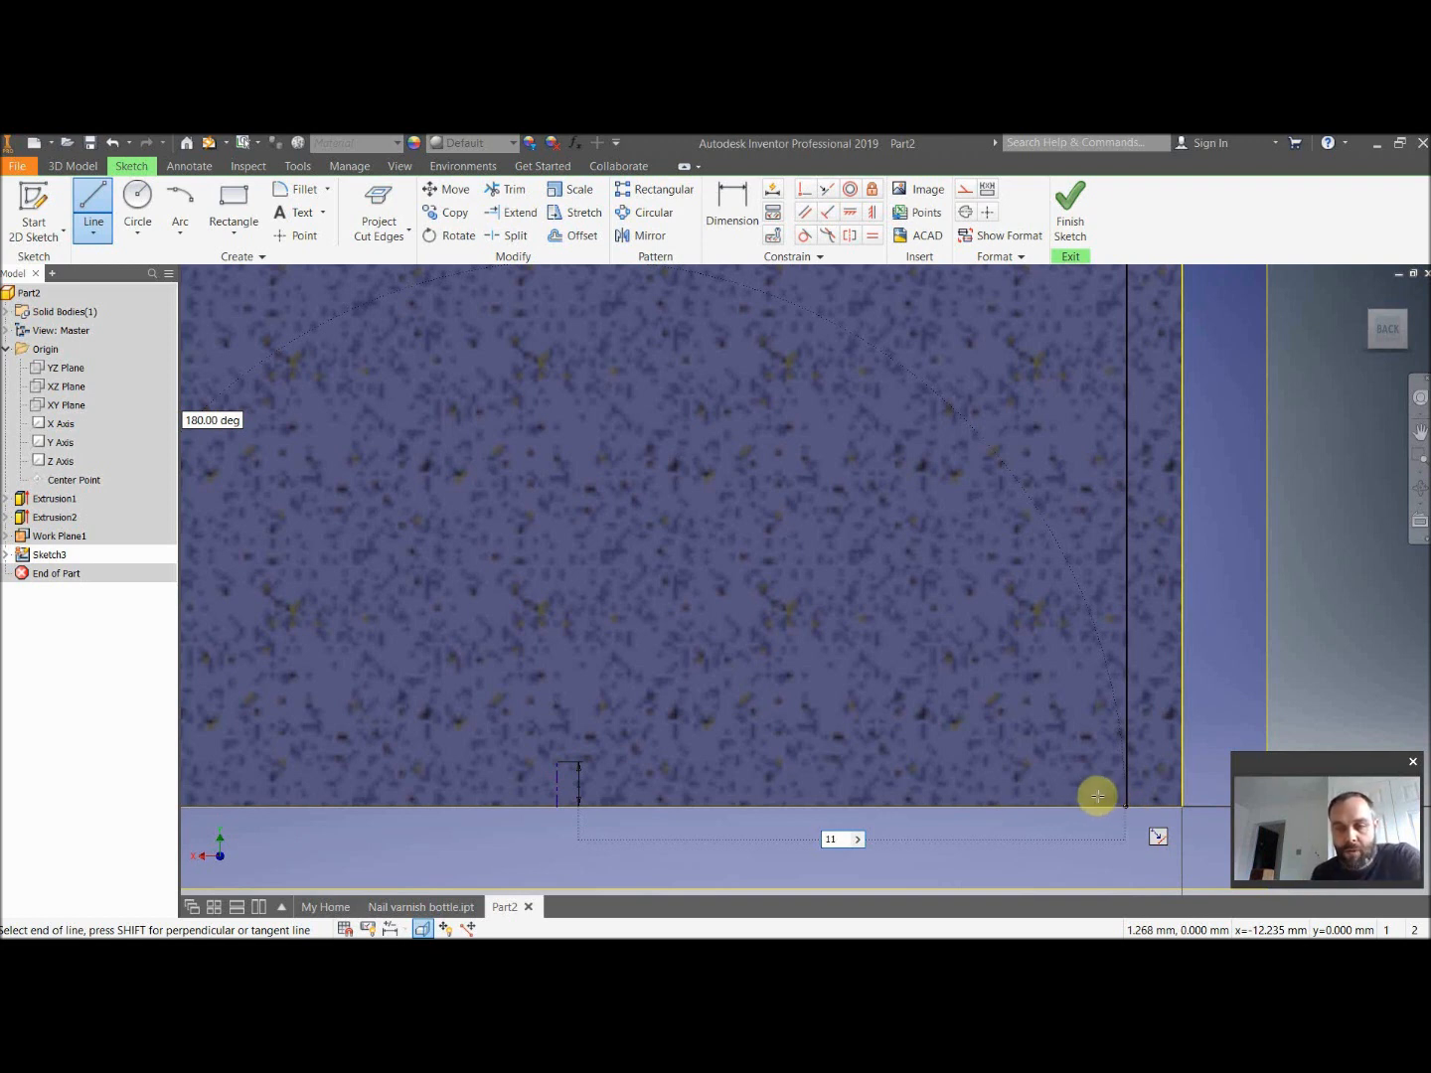
pyautogui.press('Return')
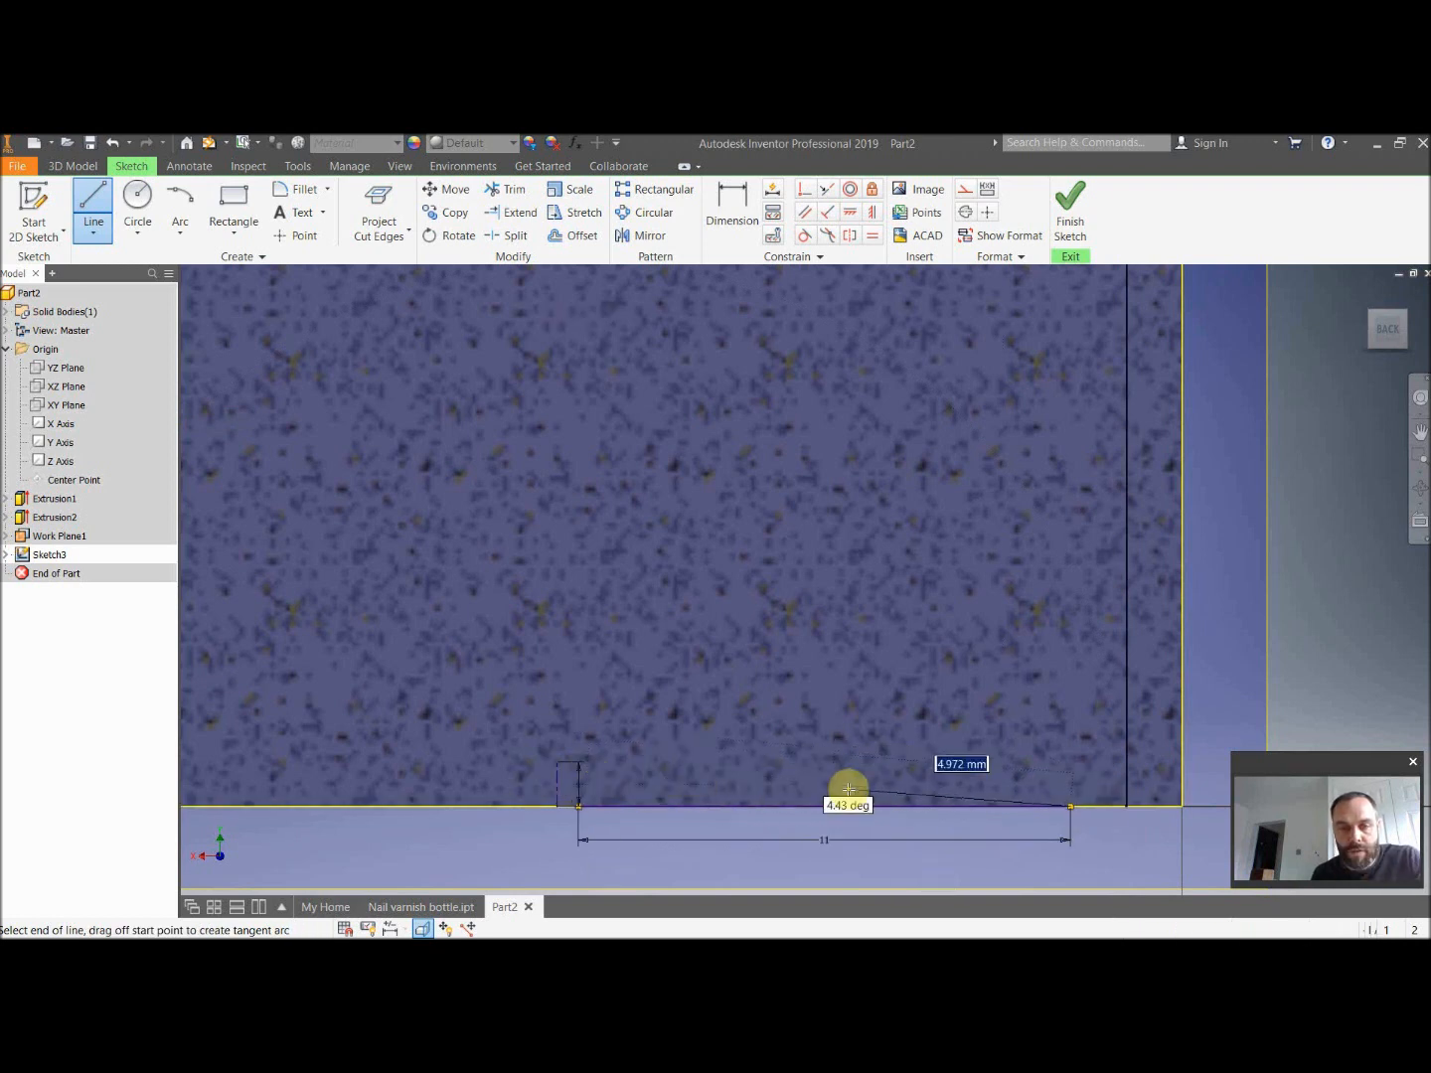
pyautogui.press('Escape')
pyautogui.press('Escape')
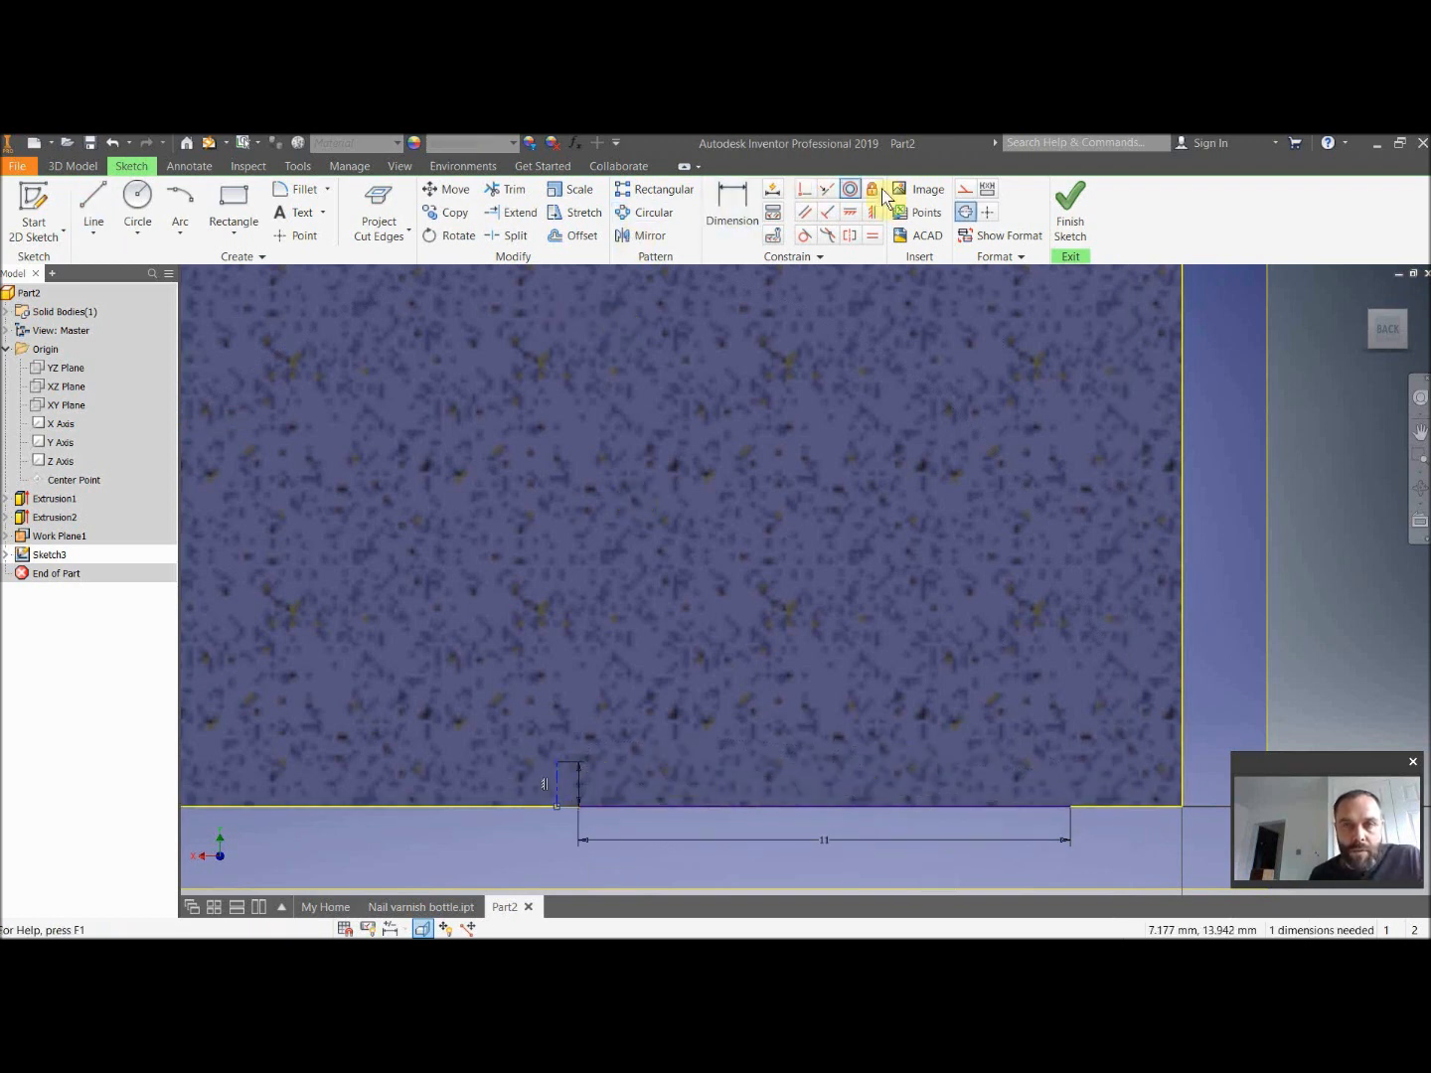
# Draw an 11 mm construction line along the bottom edge from the first line's start point, running in the opposite direction.
pyautogui.click(93, 203)
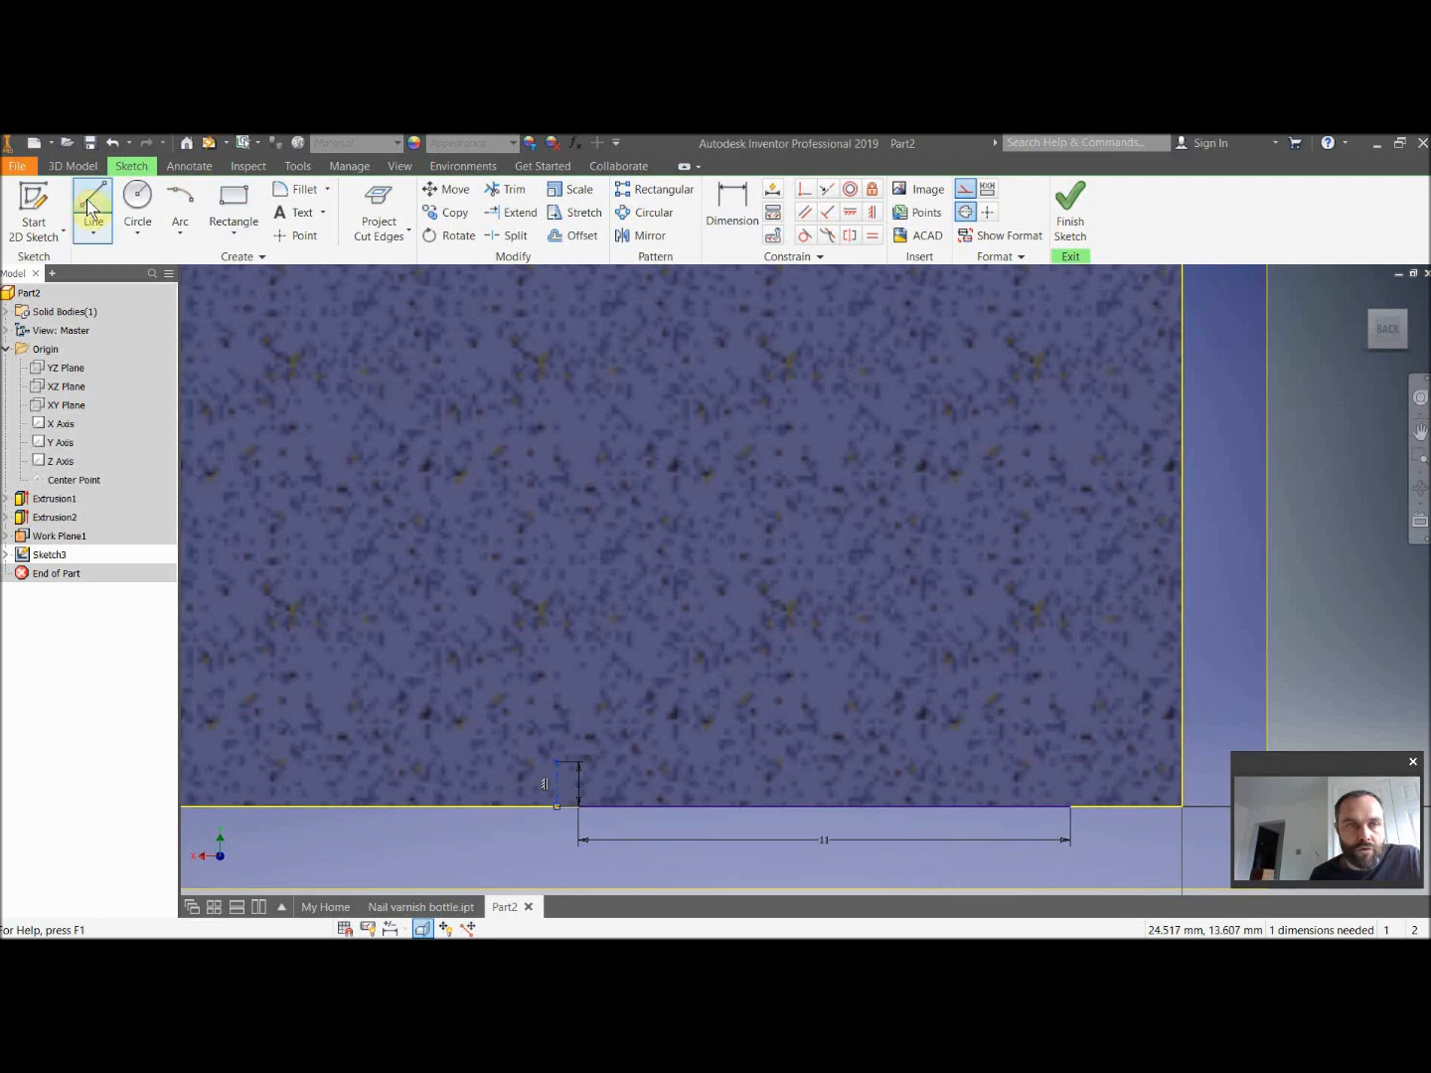
pyautogui.scroll(-2, 347, 646)
pyautogui.scroll(3, 687, 649)
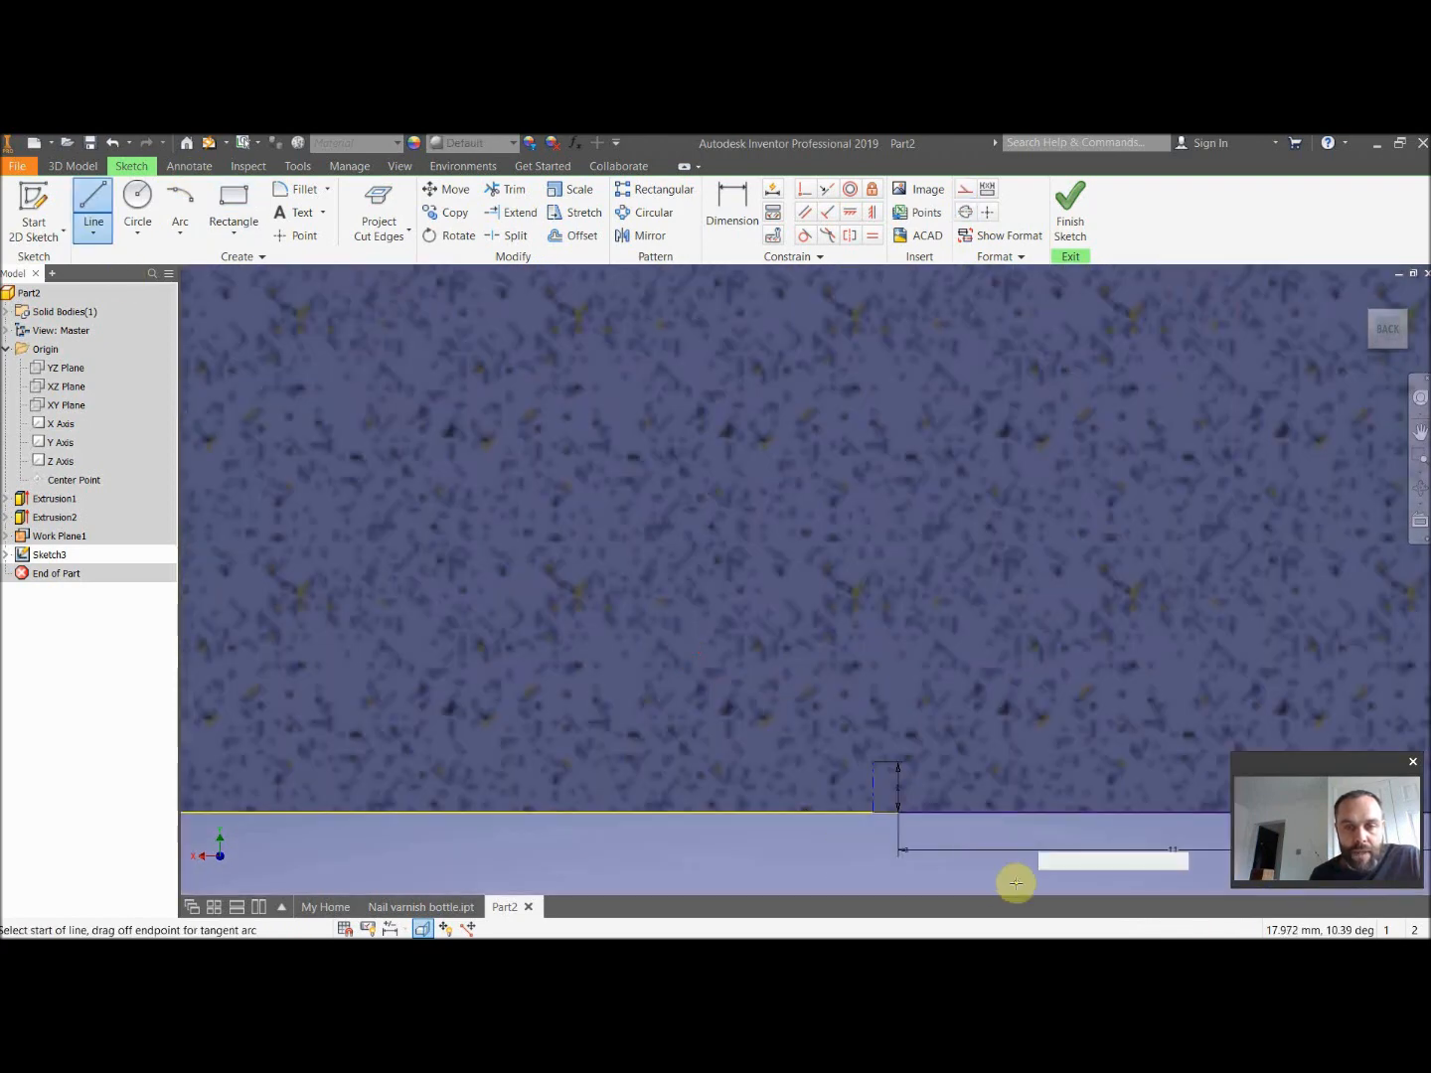
pyautogui.click(899, 813)
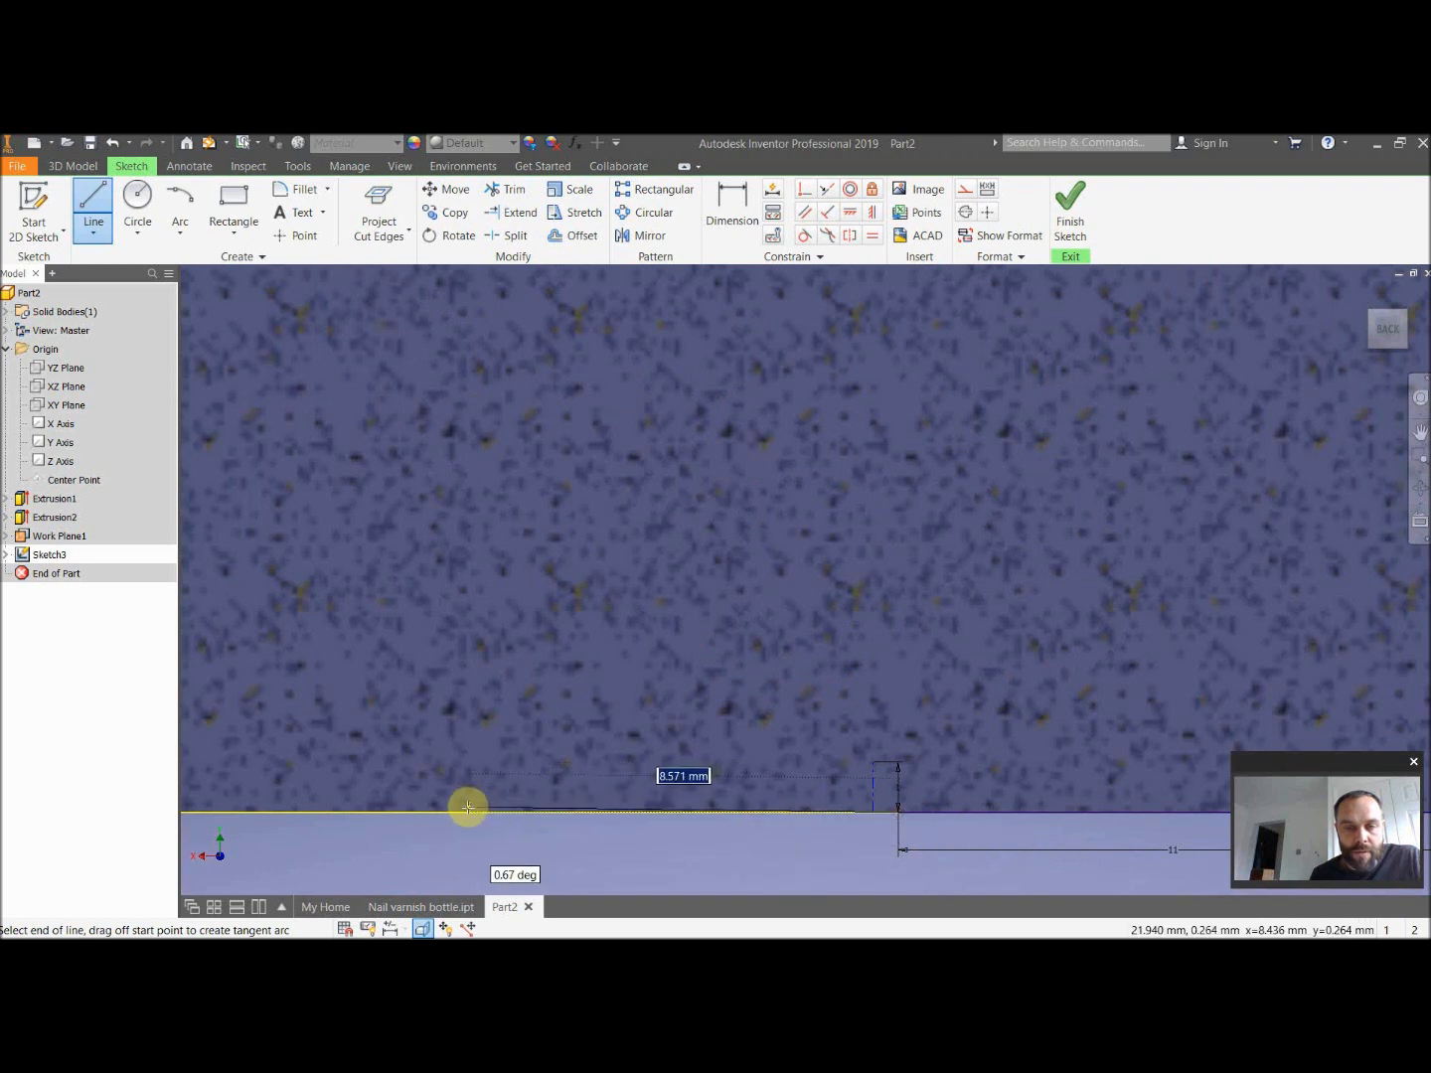
pyautogui.write('11')
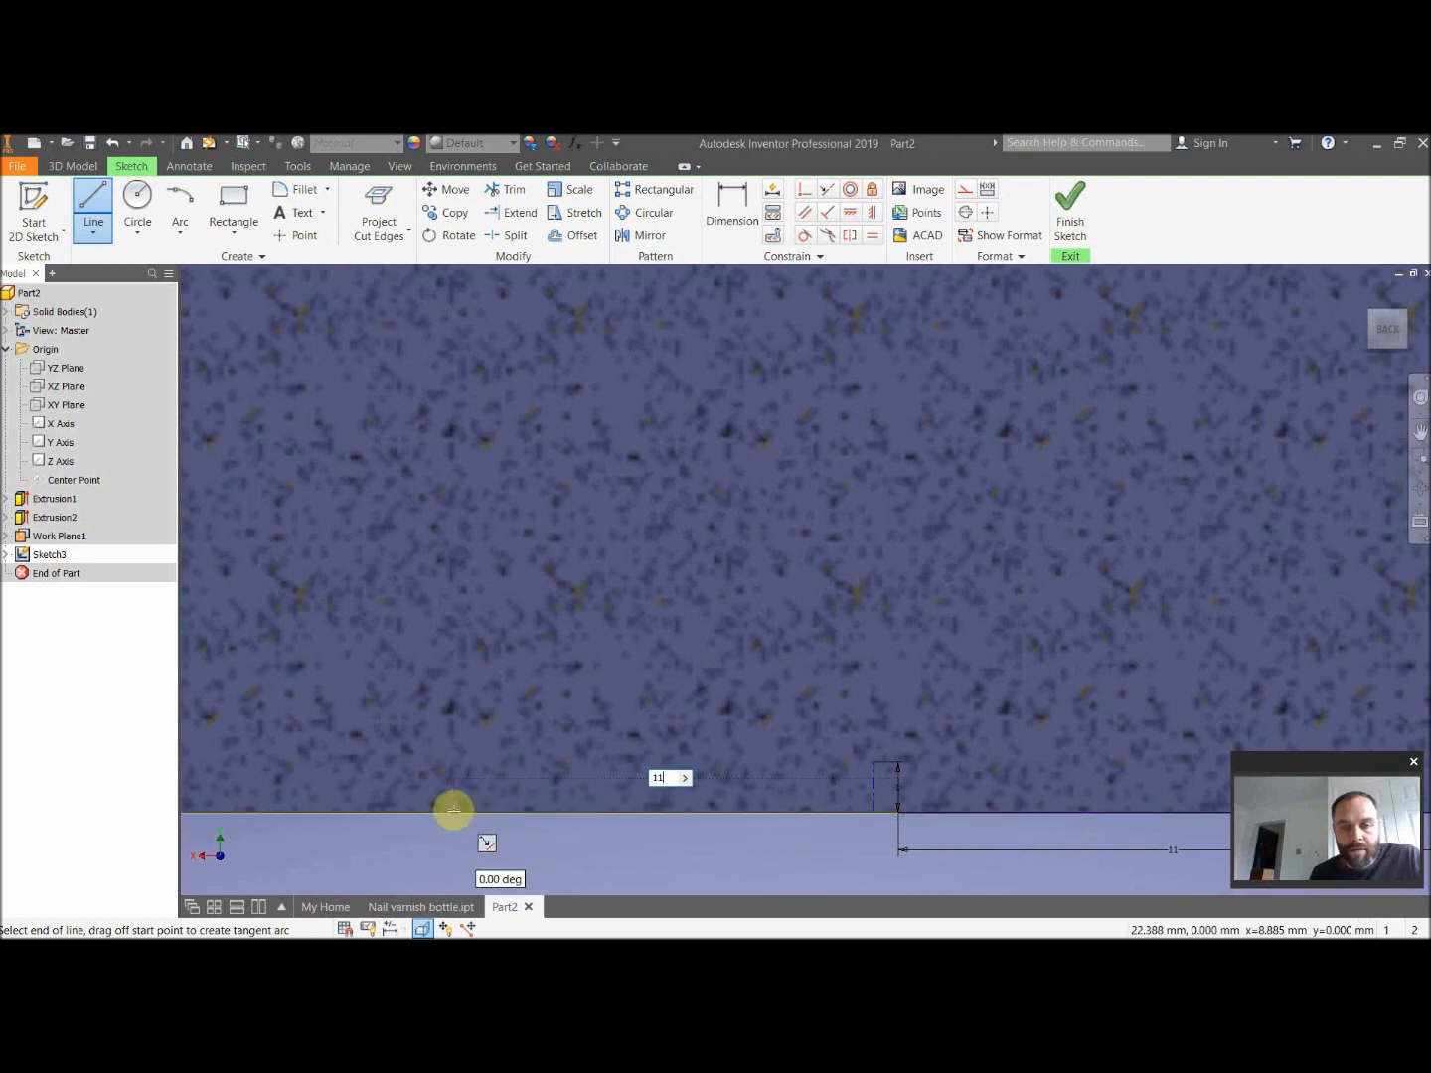
pyautogui.press('Return')
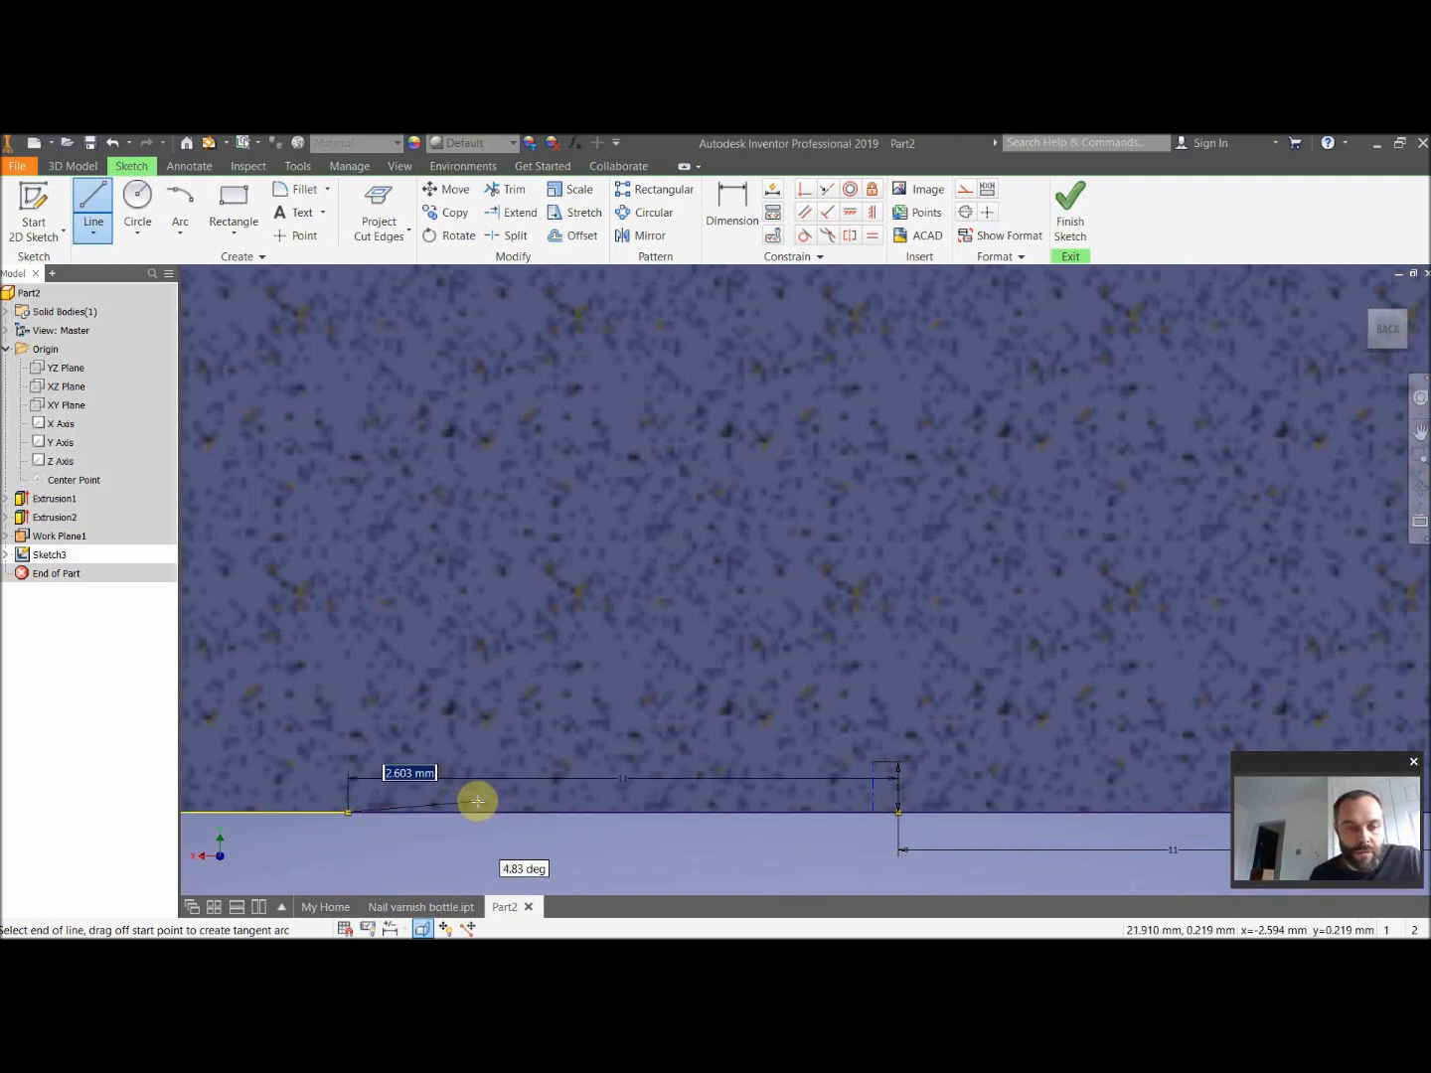
pyautogui.press('Escape')
pyautogui.scroll(-3, 541, 799)
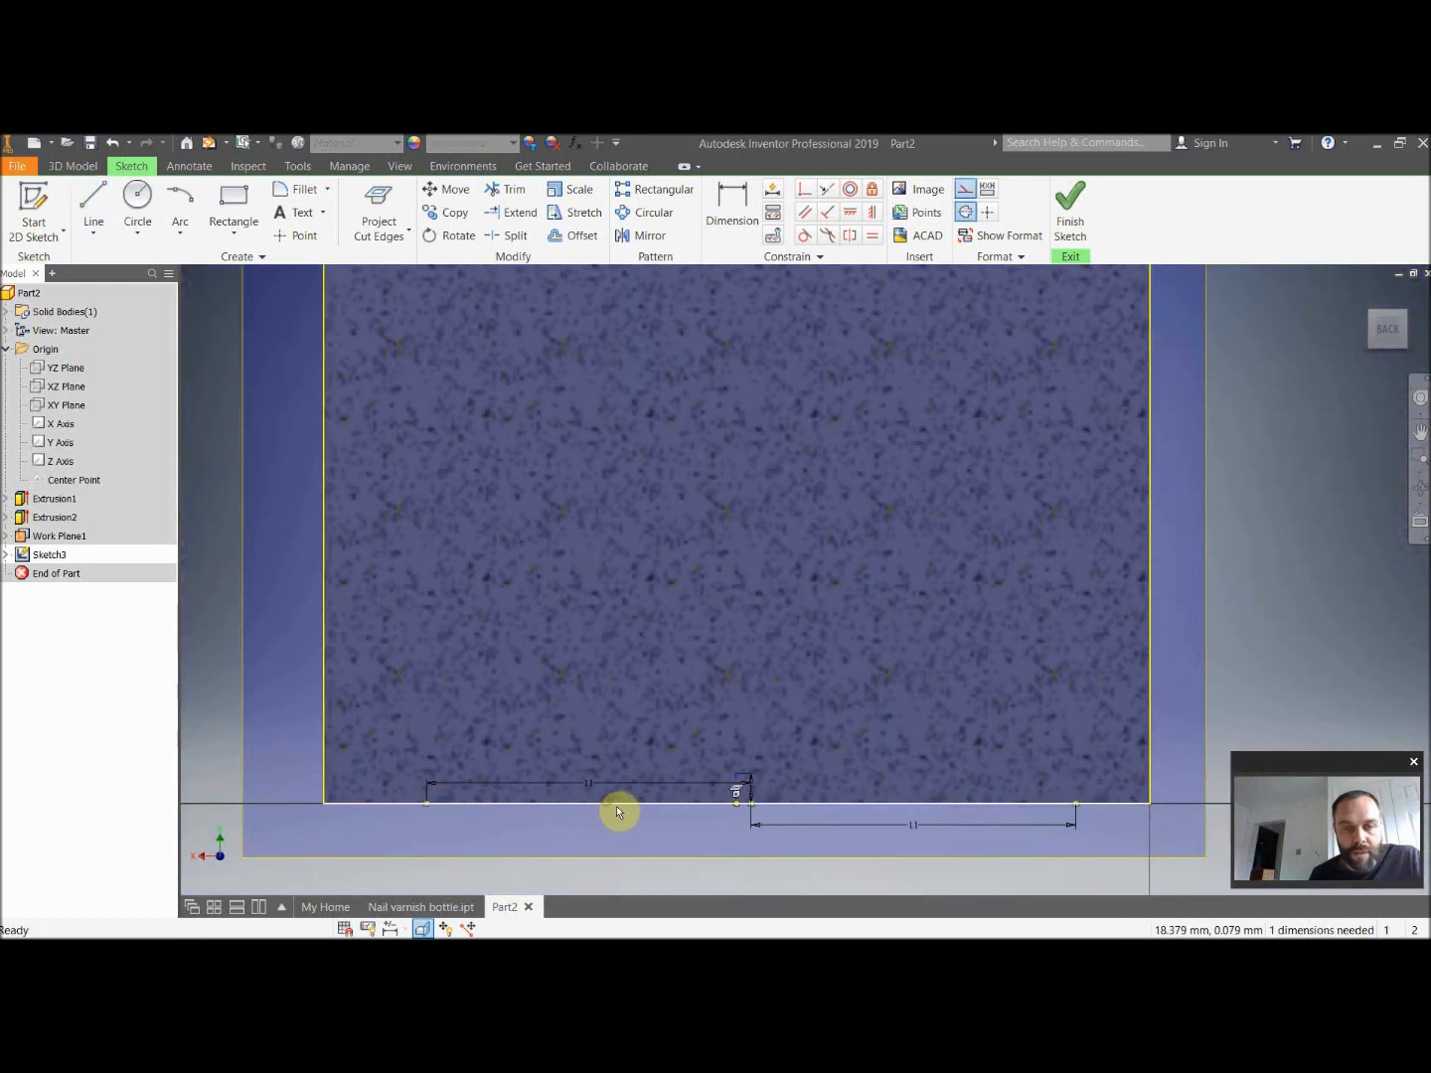
pyautogui.moveTo(216, 616)
pyautogui.mouseDown()
pyautogui.moveTo(776, 855)
pyautogui.moveTo(760, 830)
pyautogui.mouseUp()
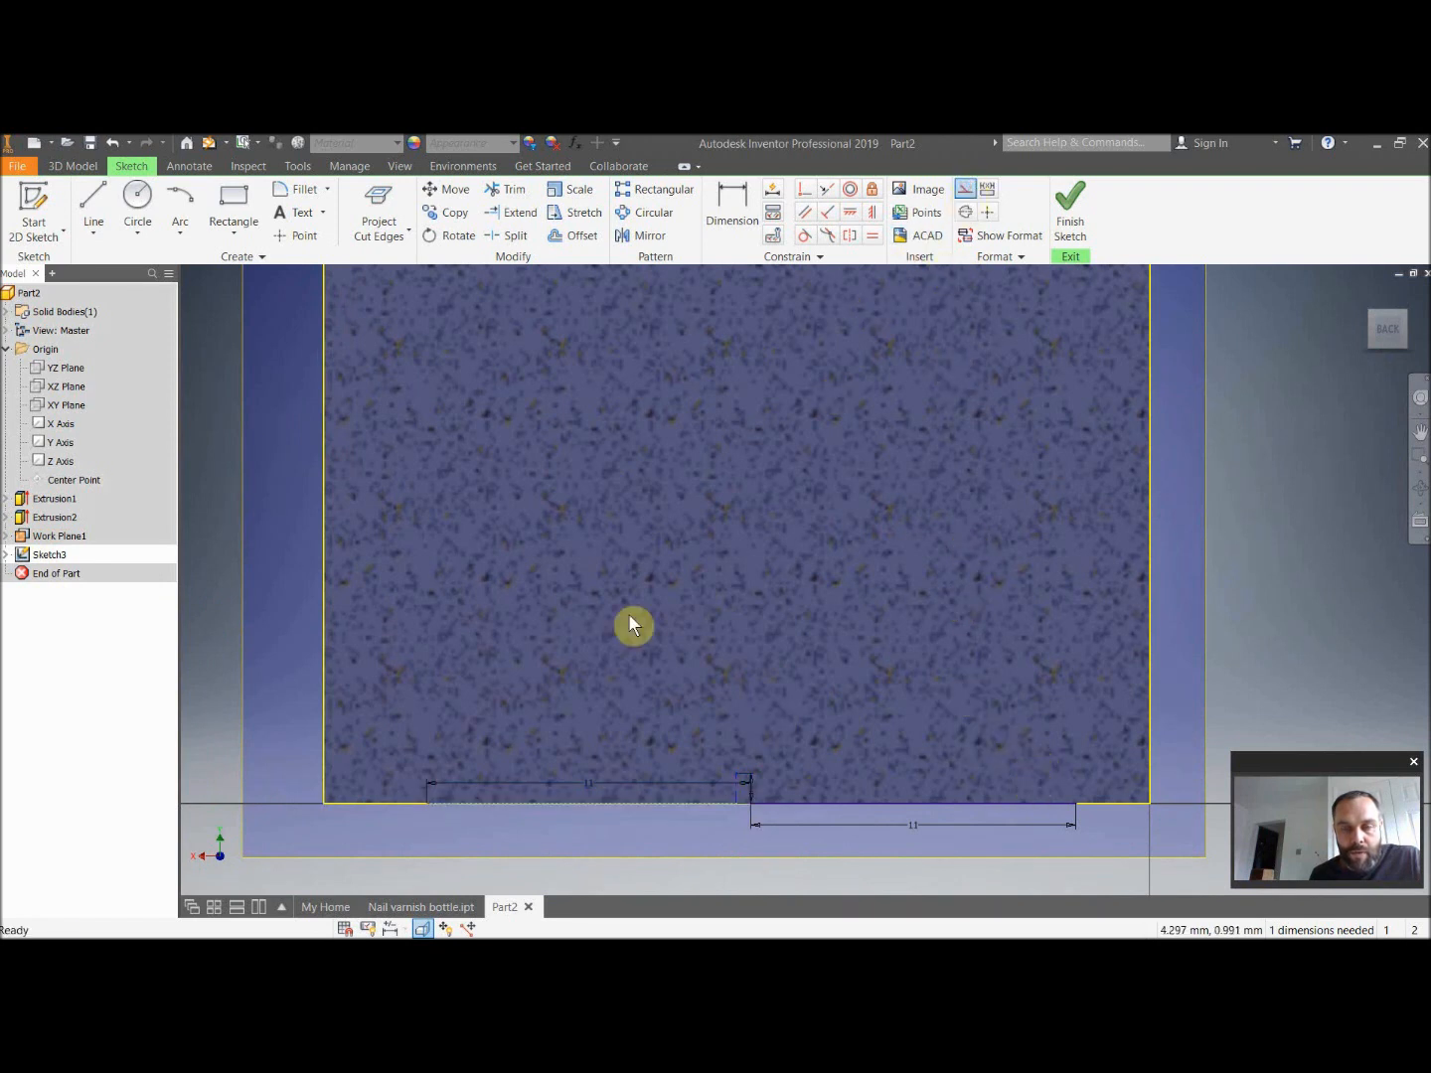
# Draw an interpolation spline from one 11 mm line's outer end through the top of the centerline to the other outer end.
pyautogui.click(93, 236)
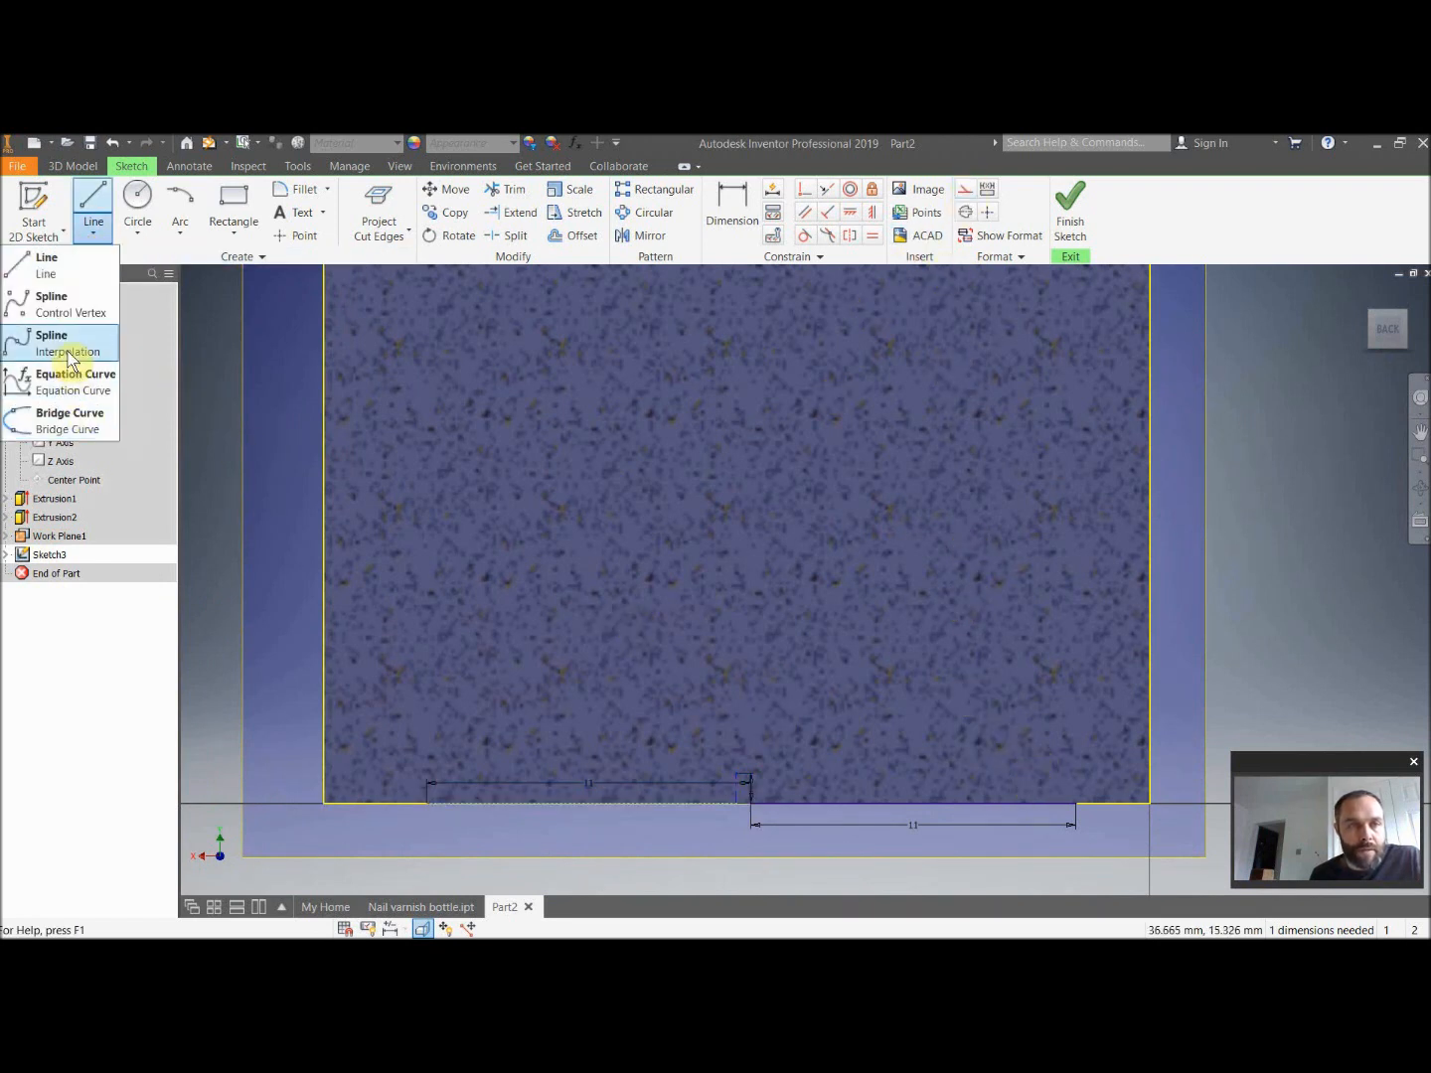
pyautogui.click(67, 343)
pyautogui.click(1077, 801)
pyautogui.click(736, 773)
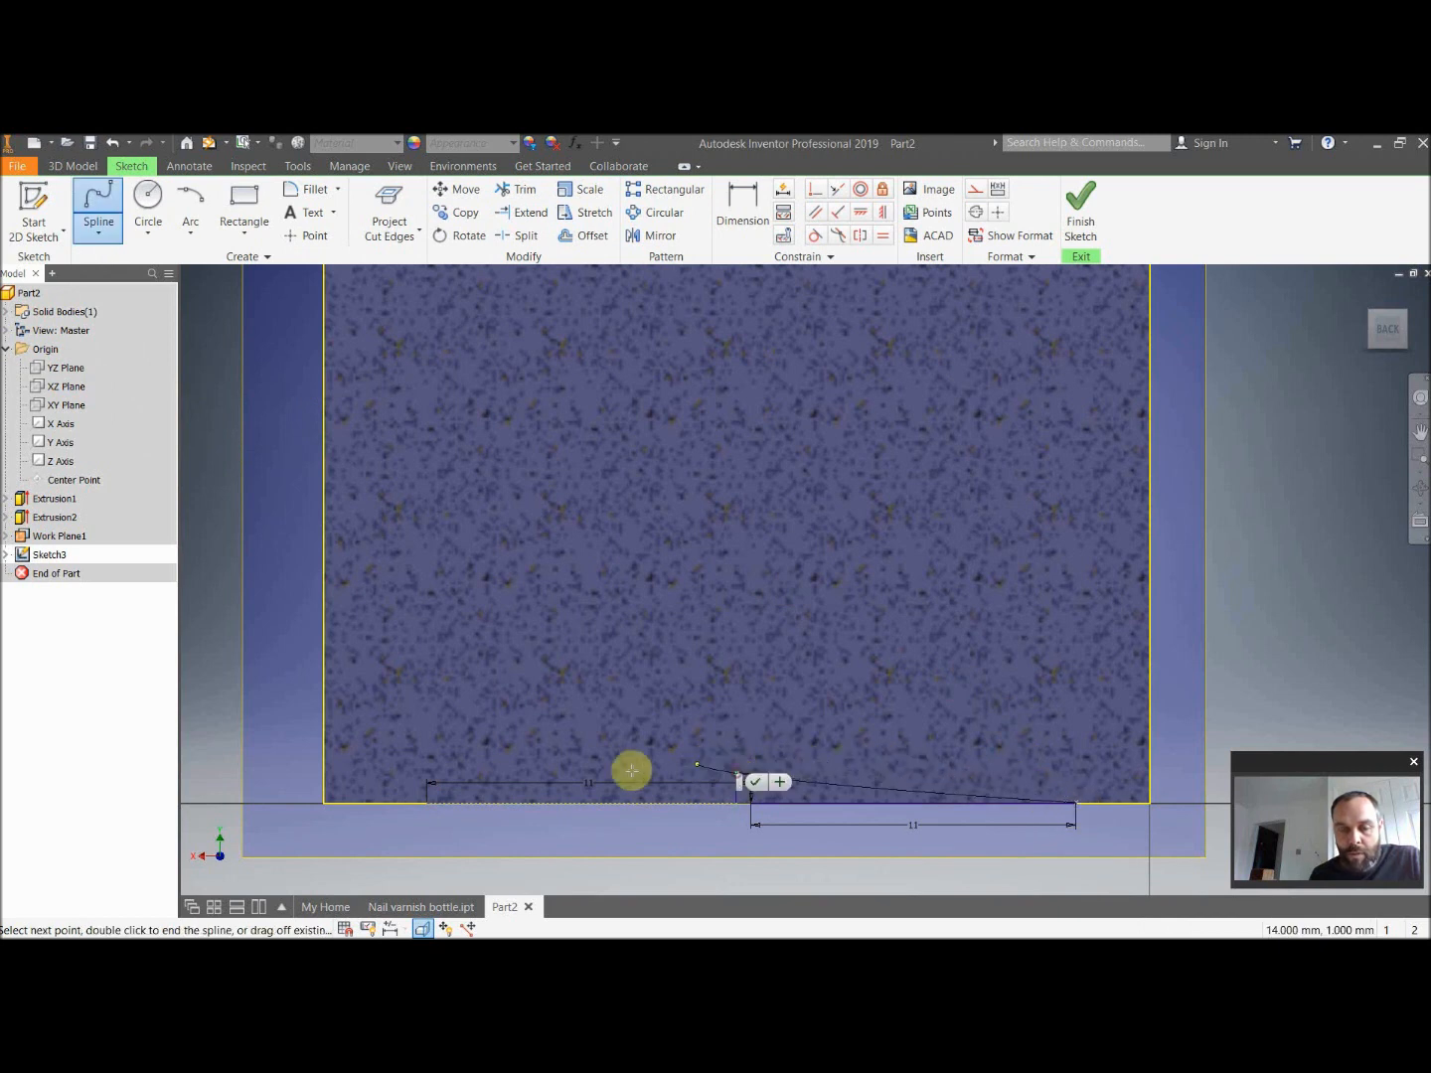
pyautogui.click(425, 803)
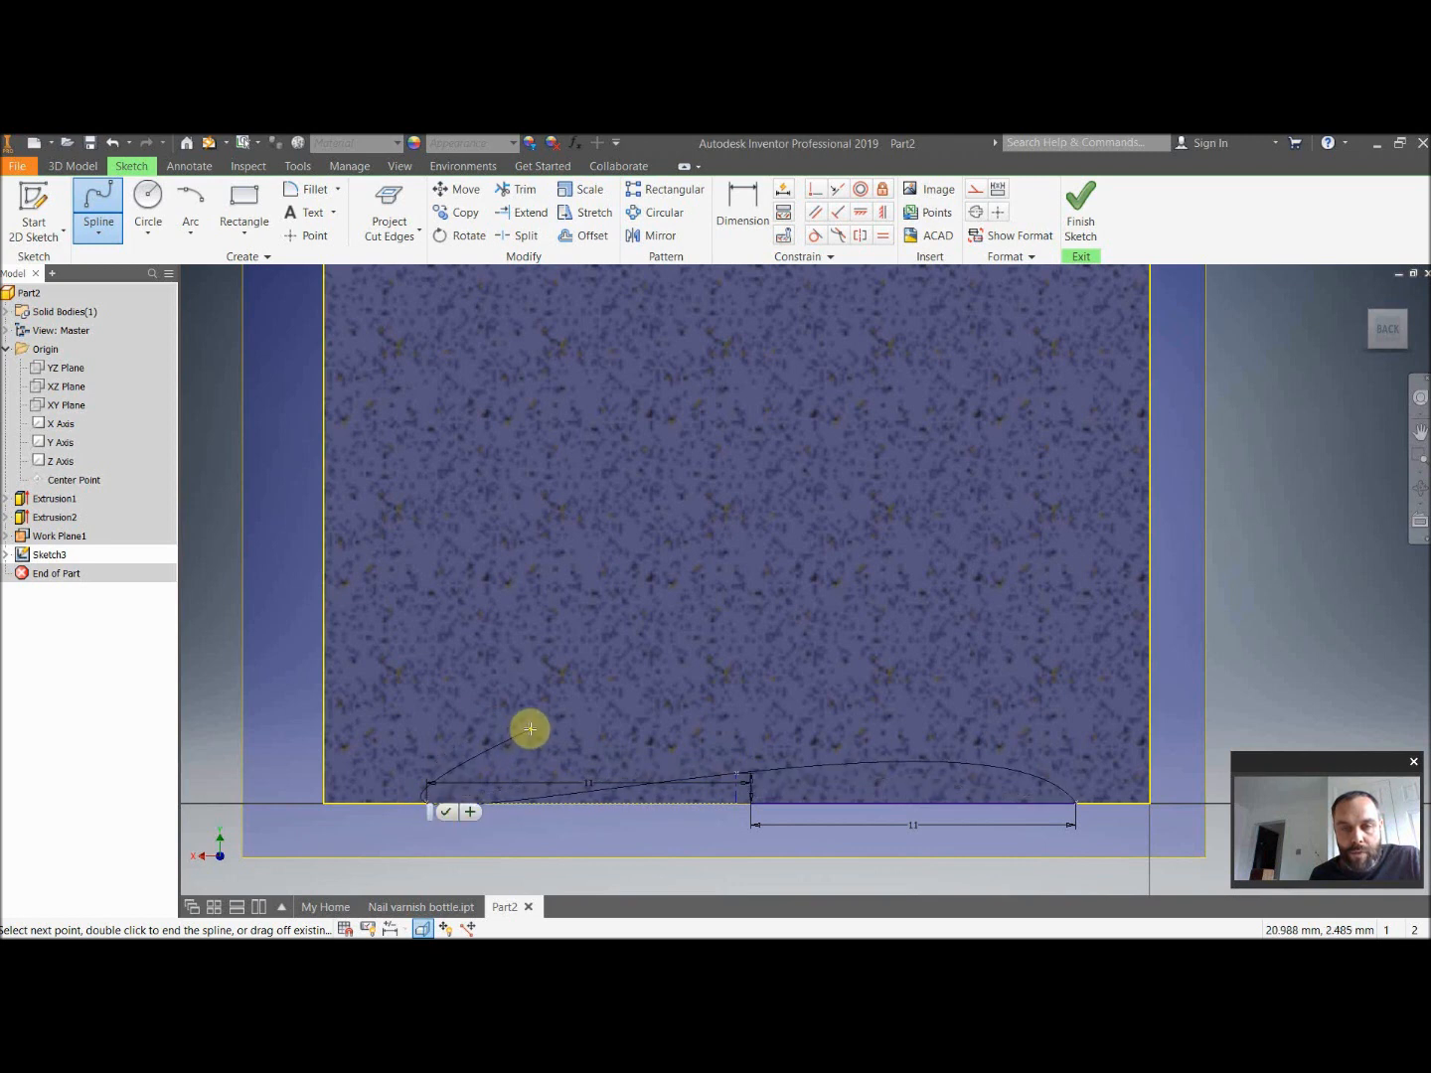
pyautogui.click(446, 812)
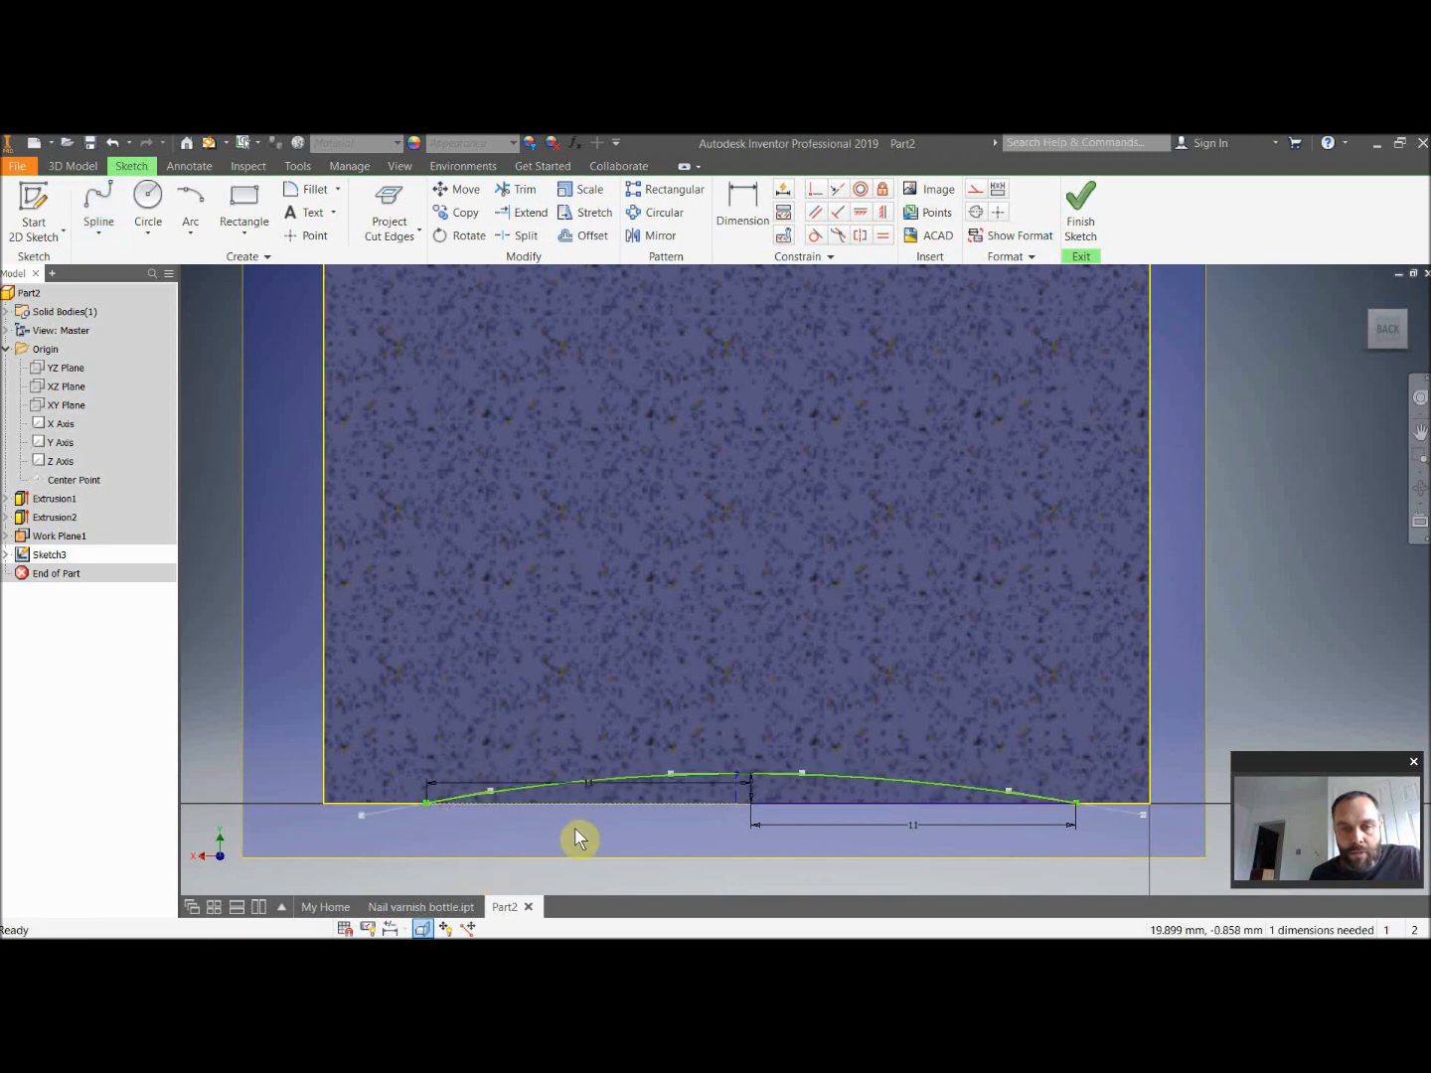
# Trim away the half of the spline on the construction line's side and finish the sketch.
pyautogui.click(515, 190)
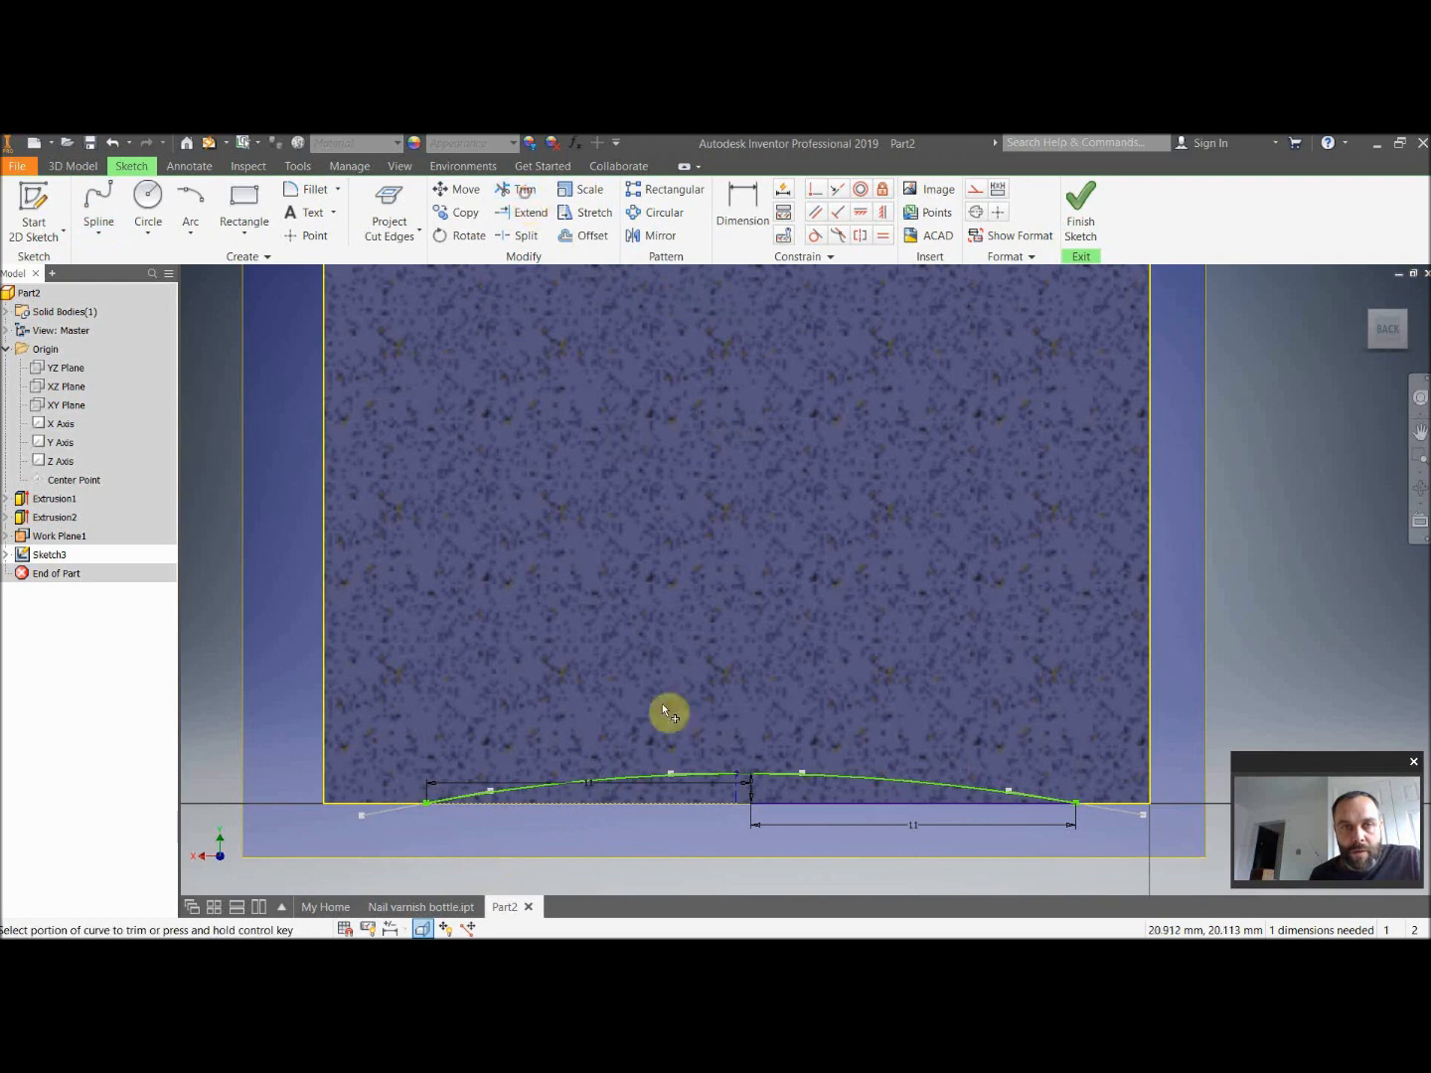
pyautogui.click(591, 784)
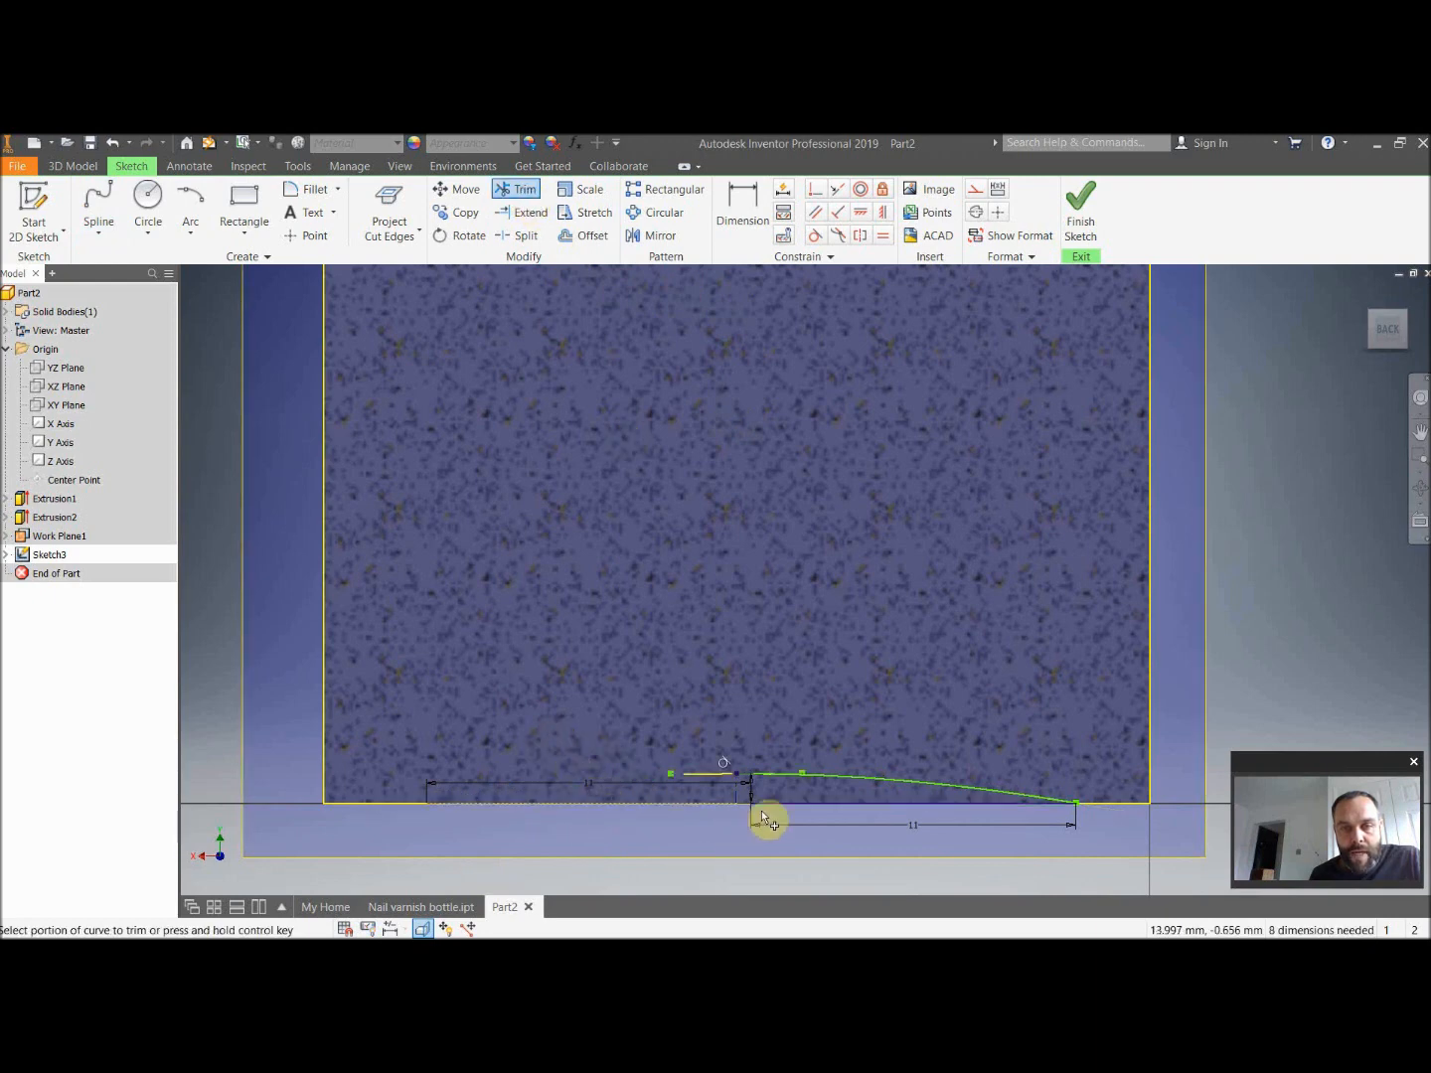
pyautogui.scroll(2, 827, 817)
pyautogui.scroll(-3, 829, 819)
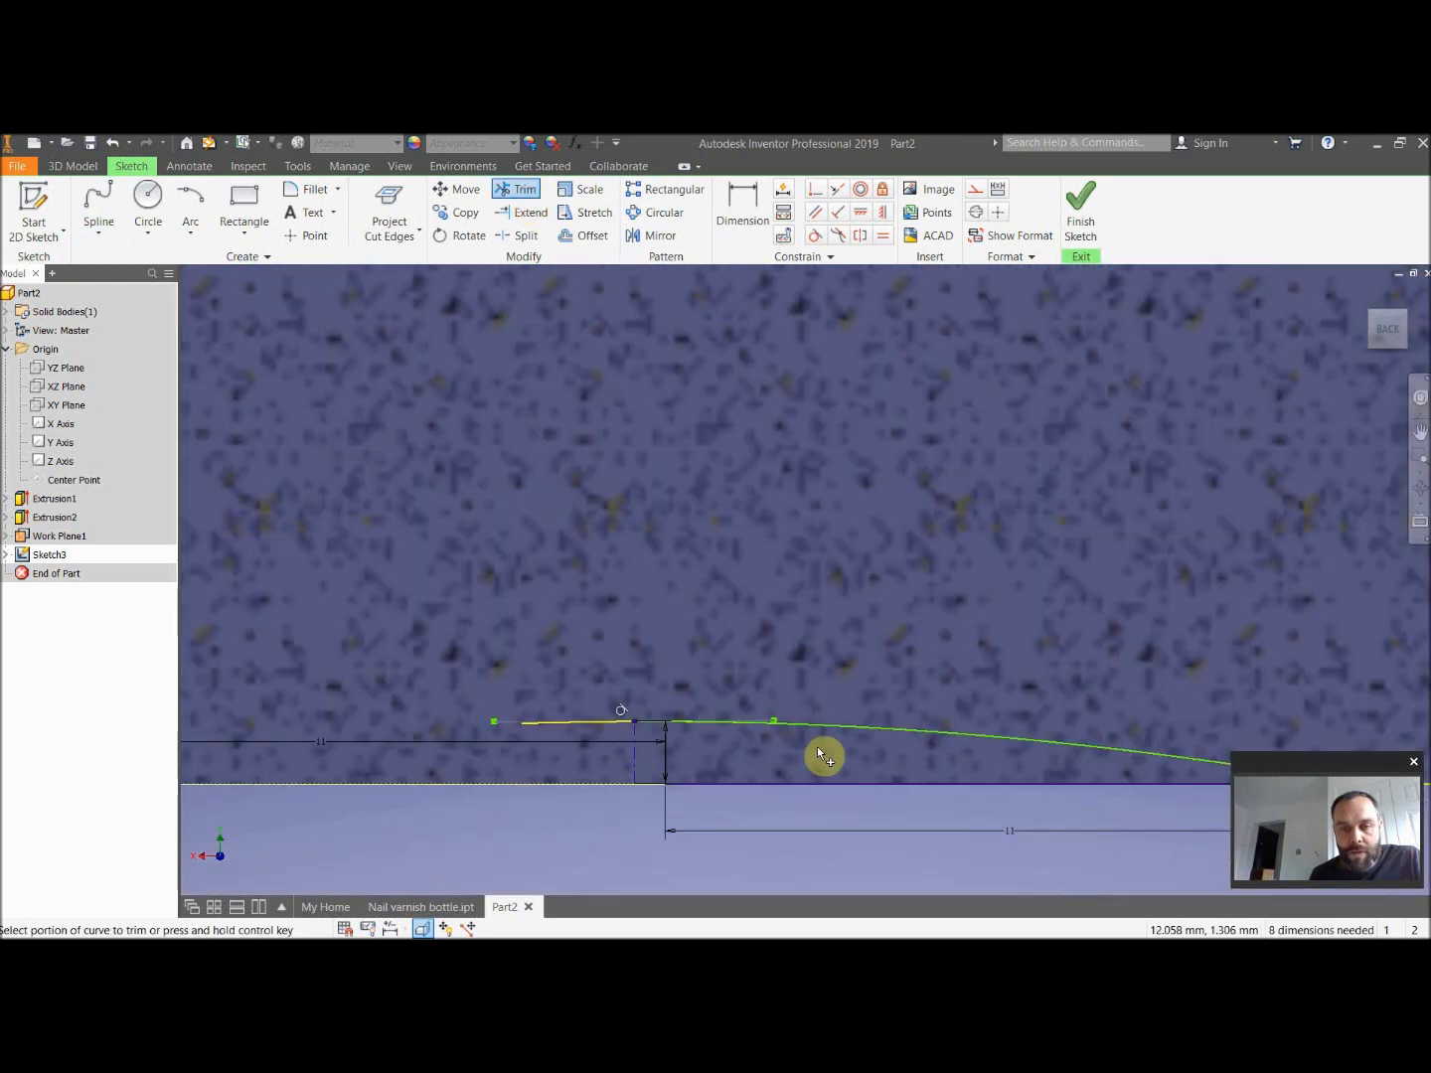
pyautogui.click(803, 783)
pyautogui.click(1080, 211)
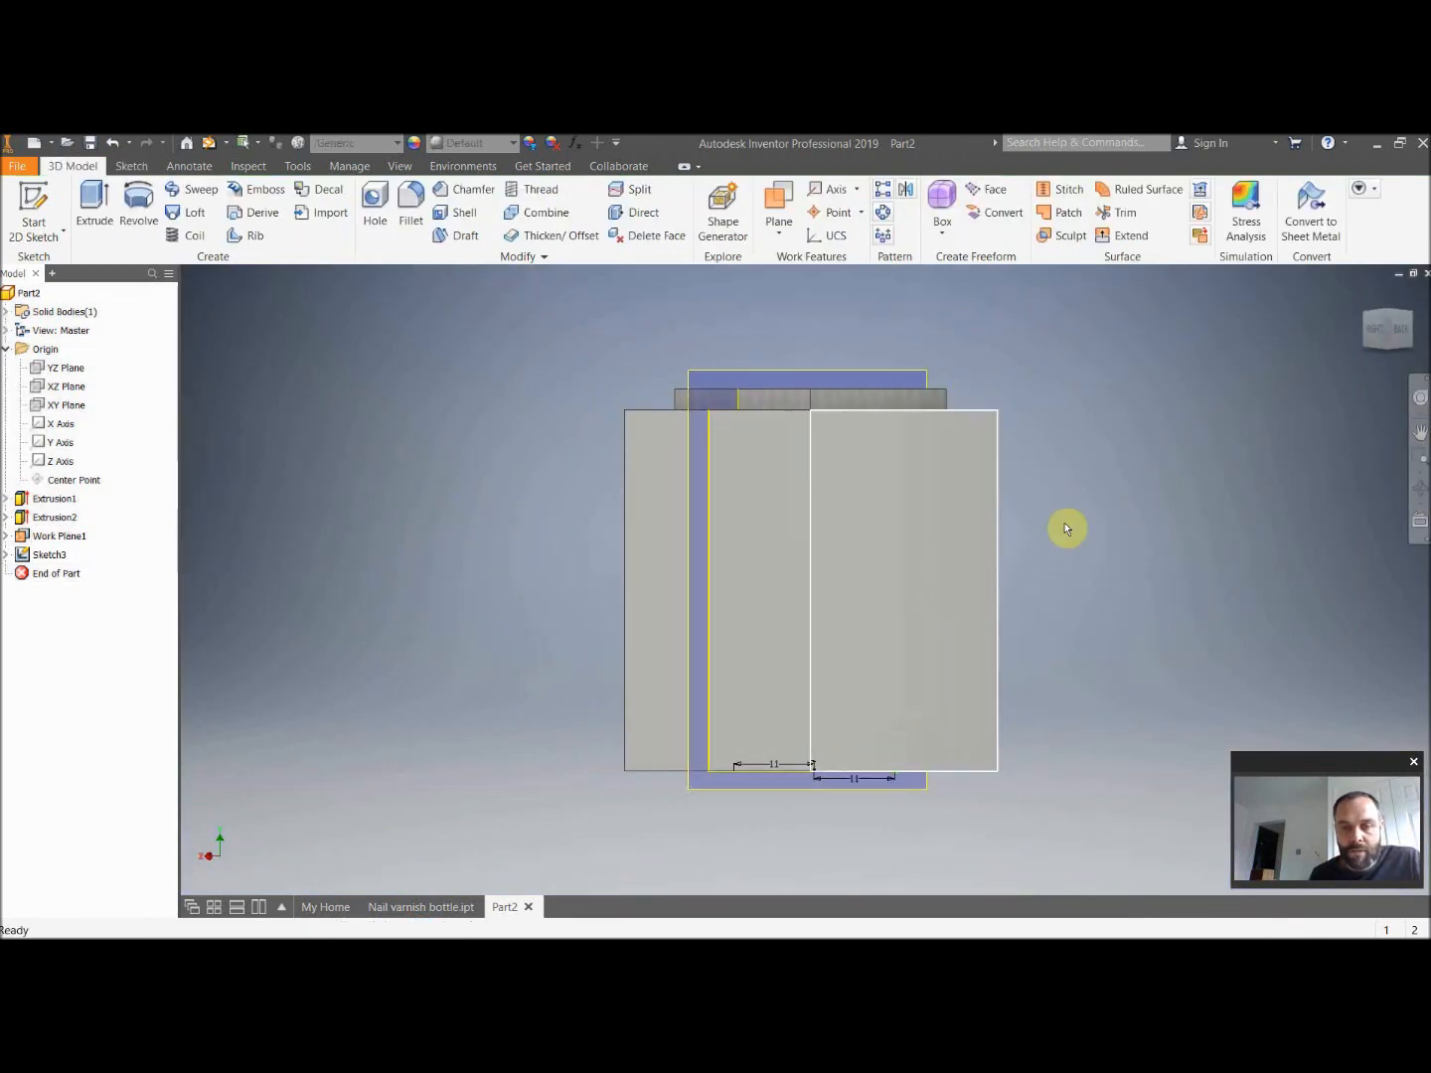
pyautogui.click(1379, 342)
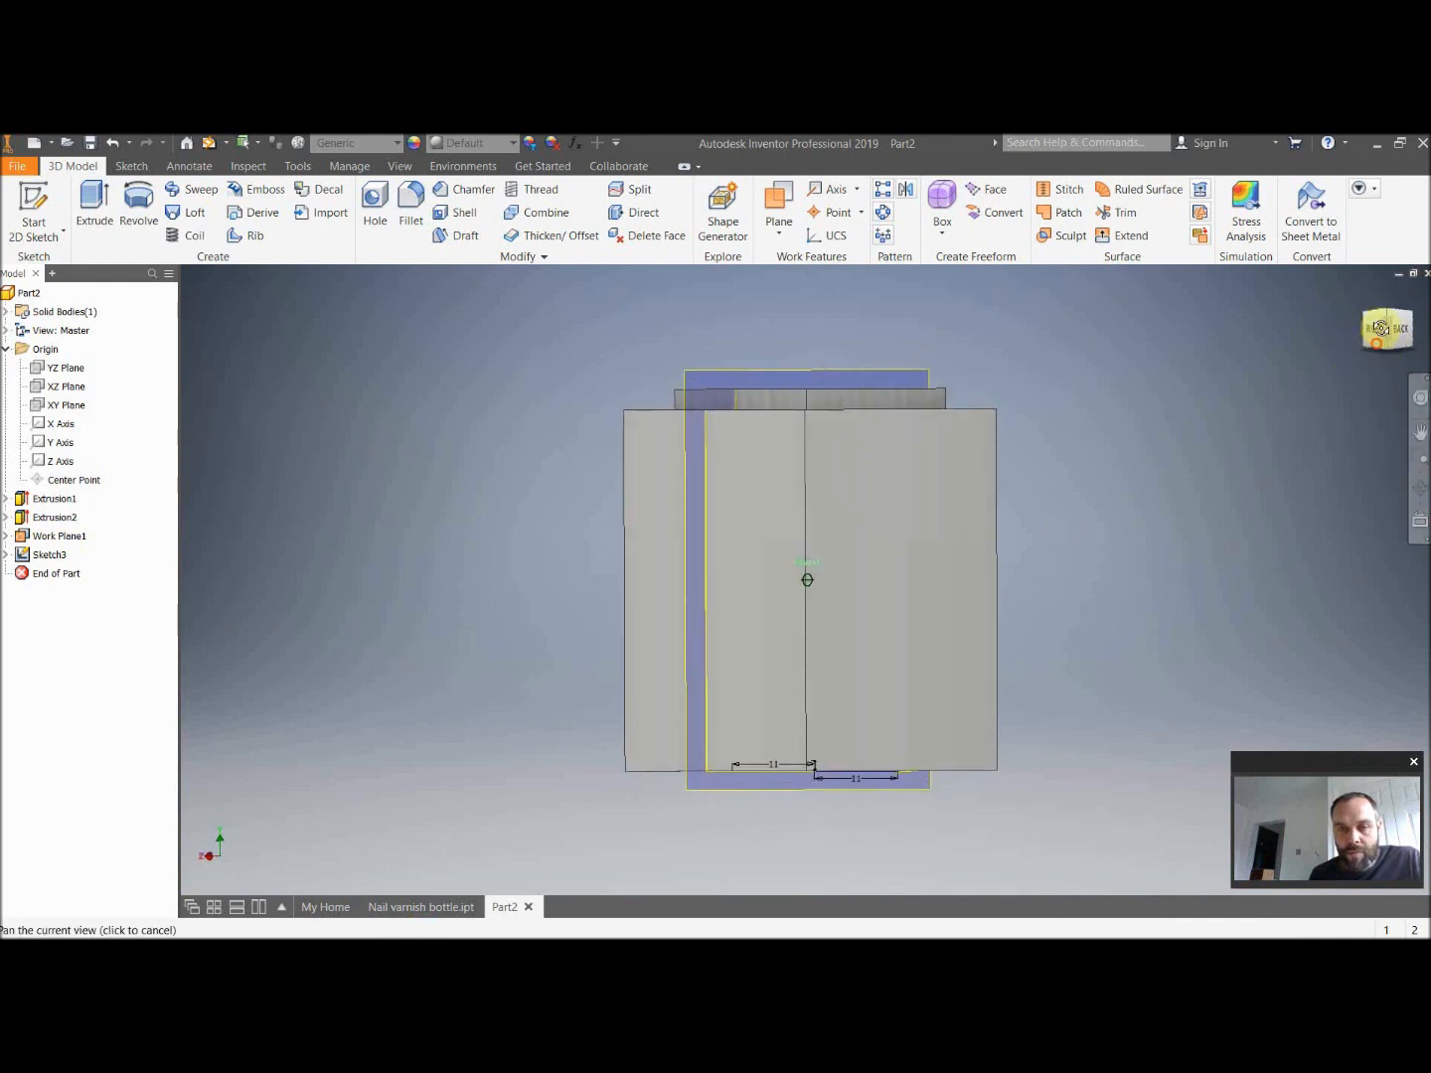
pyautogui.click(139, 210)
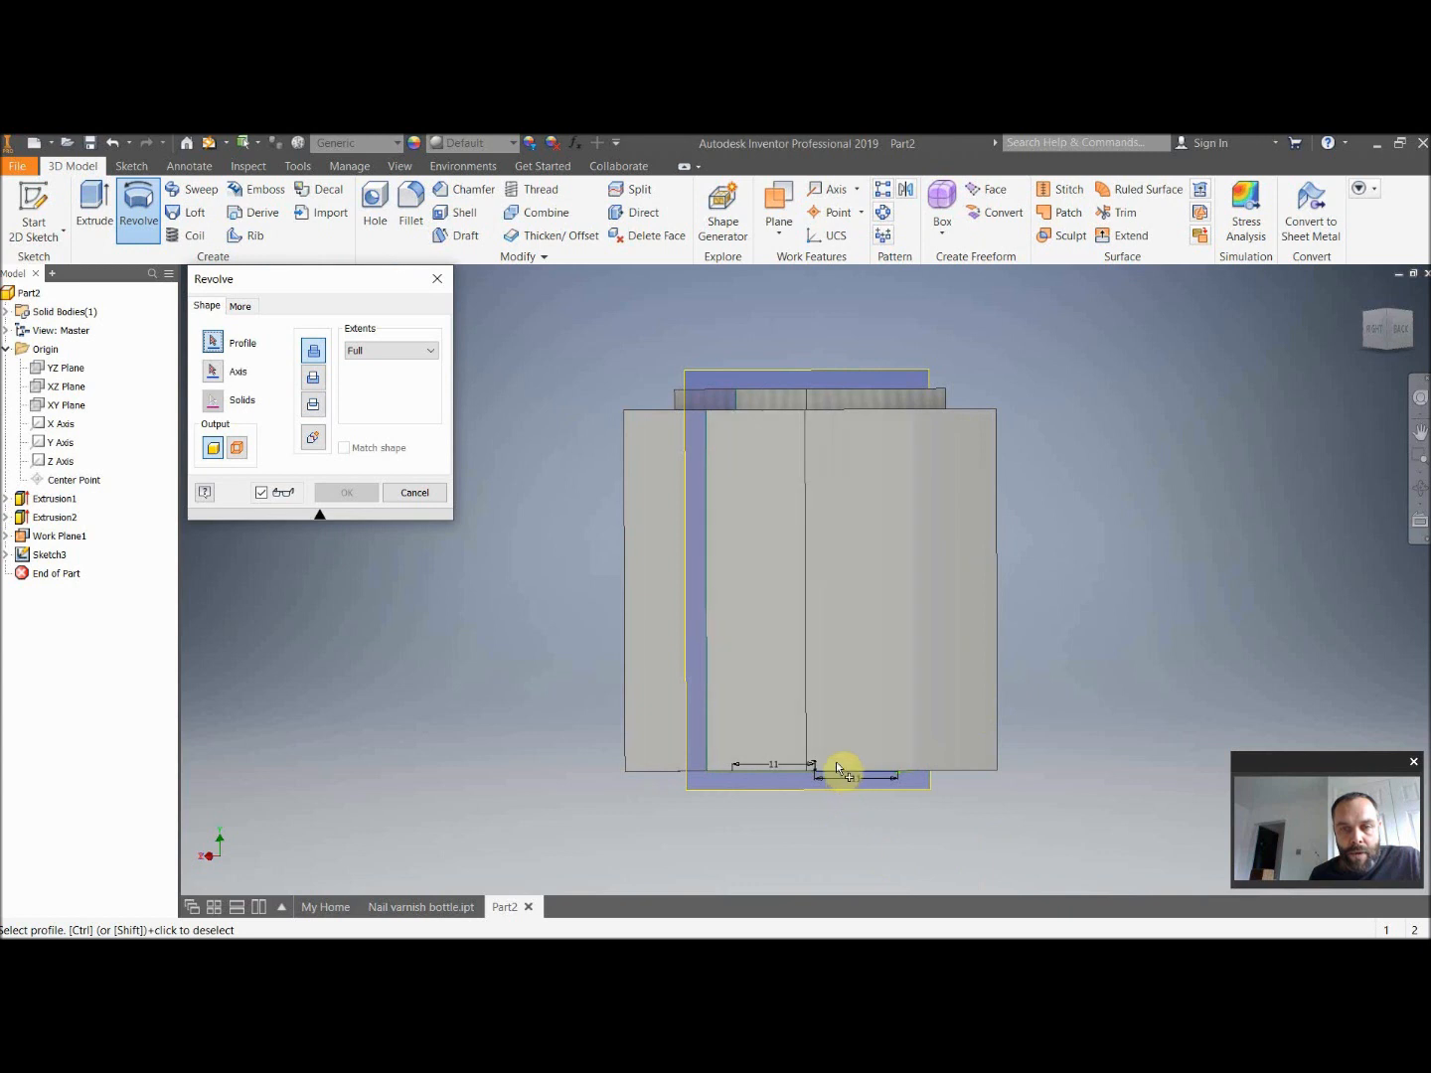
pyautogui.scroll(-5, 837, 768)
pyautogui.scroll(5, 865, 792)
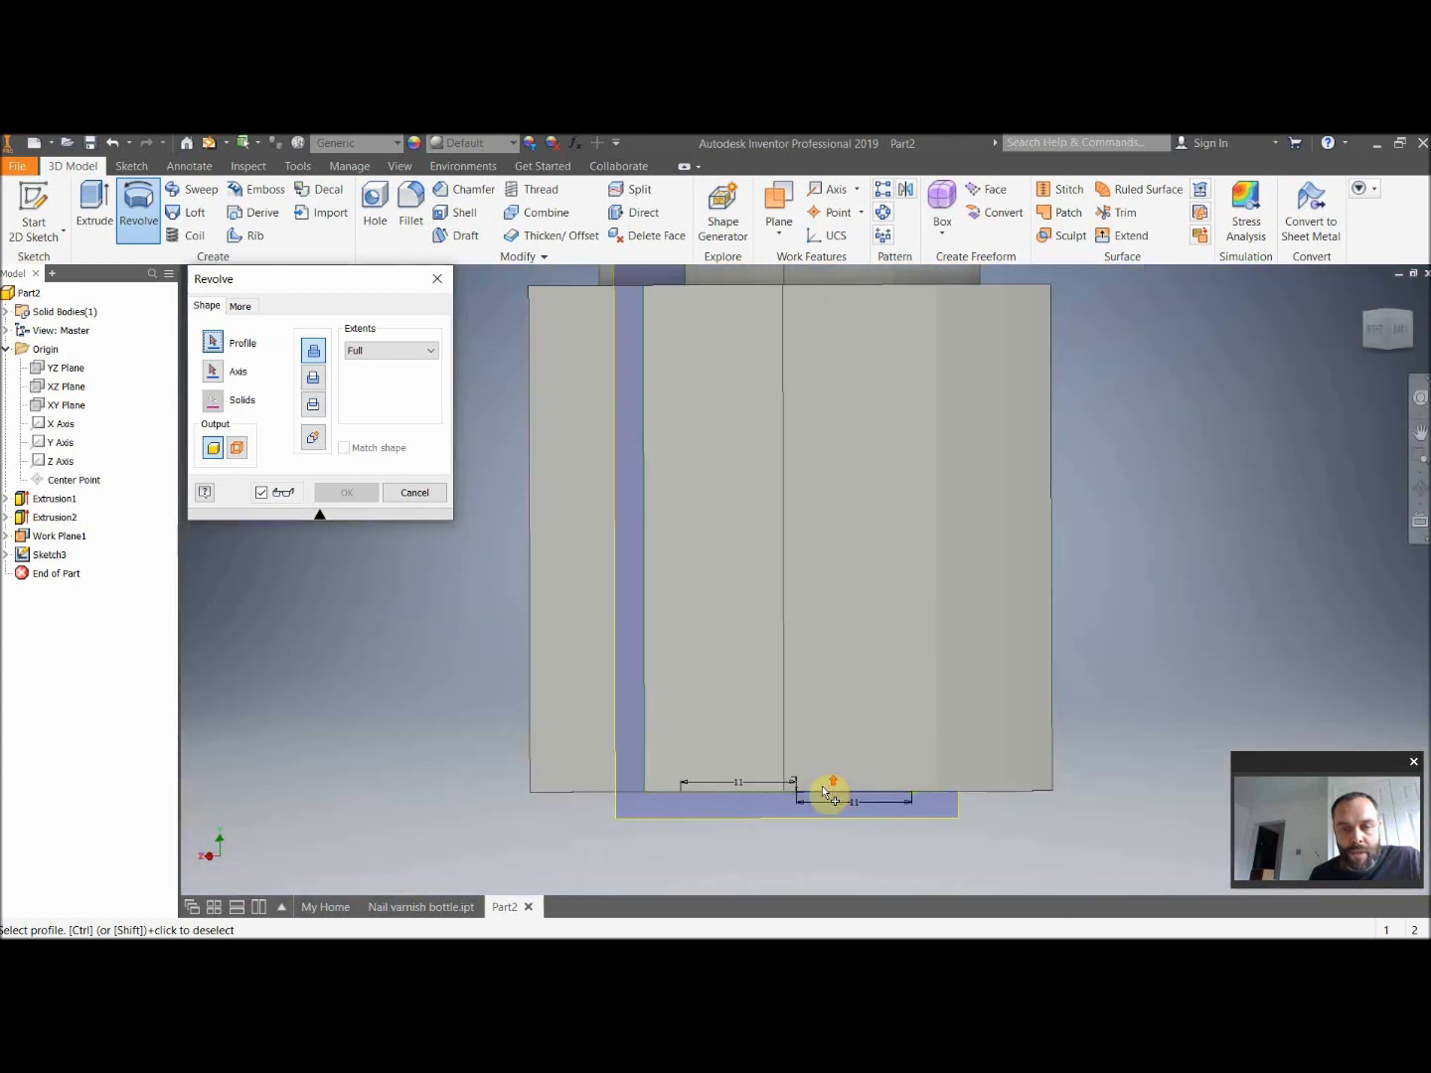
pyautogui.click(1392, 323)
pyautogui.click(1038, 702)
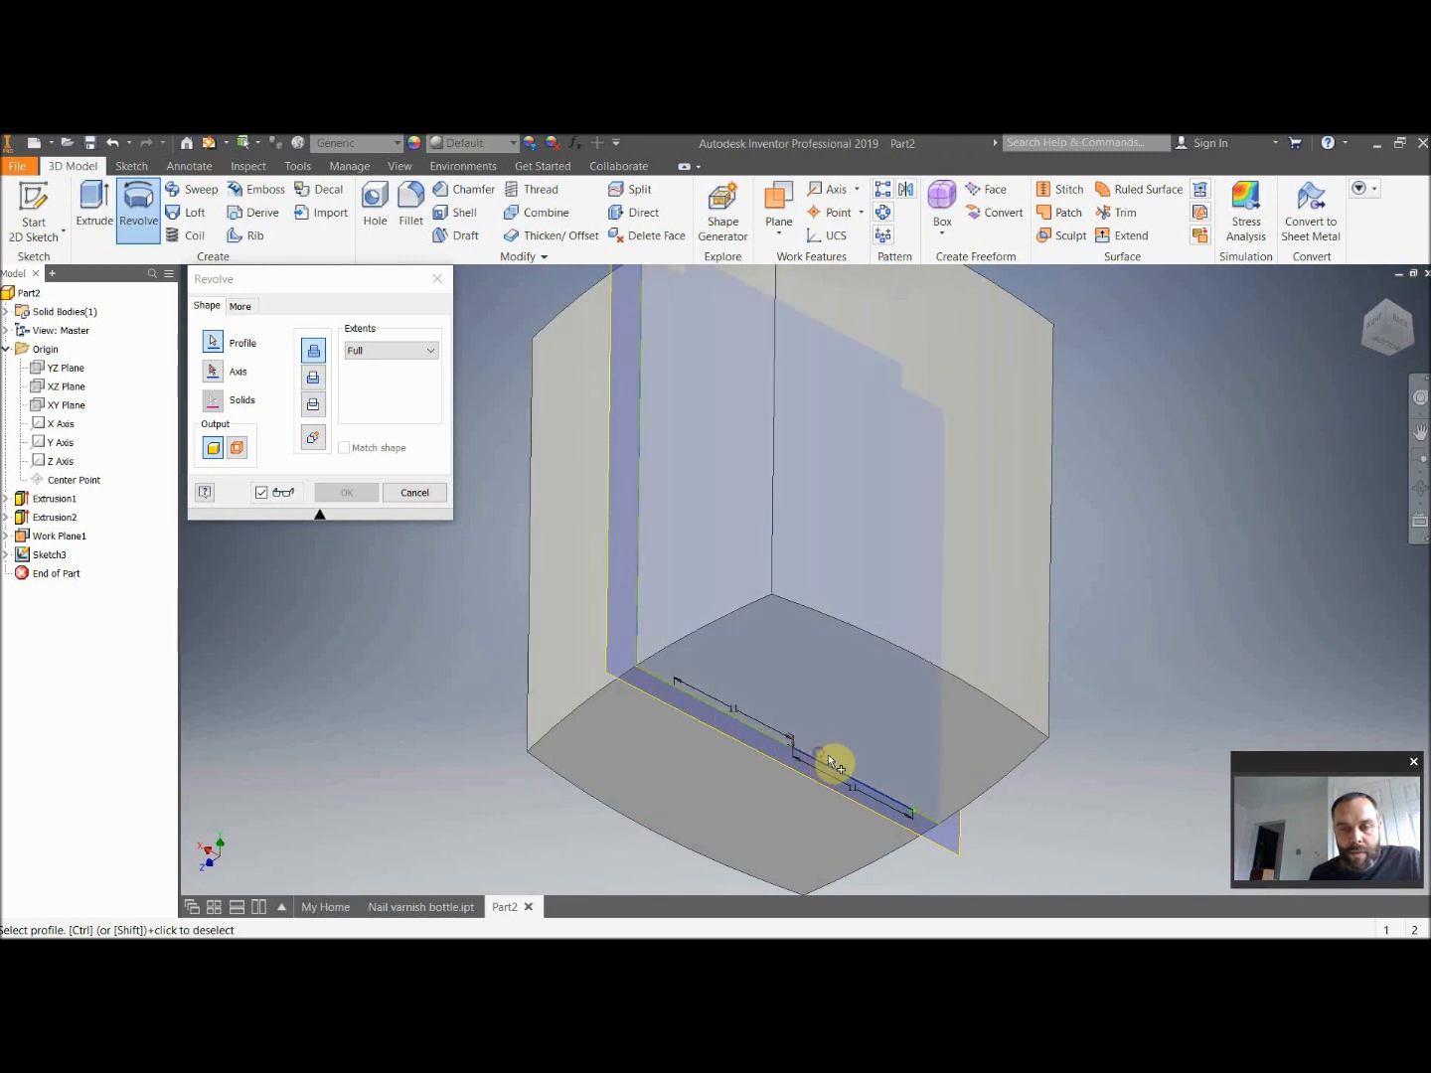
pyautogui.click(415, 492)
pyautogui.click(822, 760)
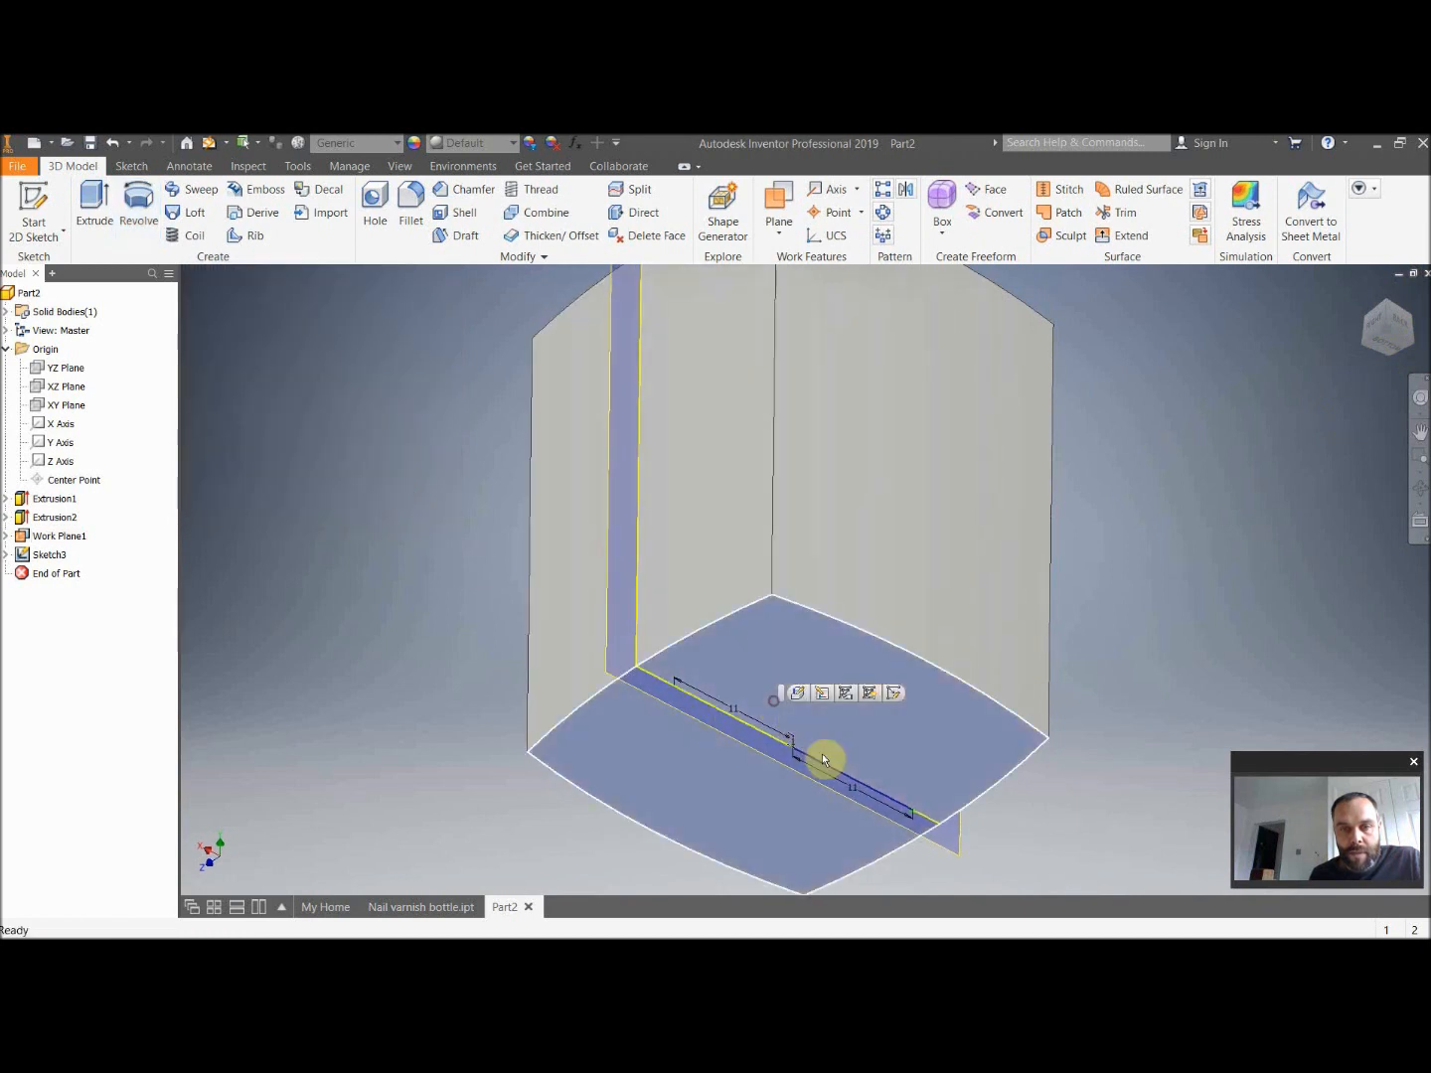
pyautogui.click(1265, 513)
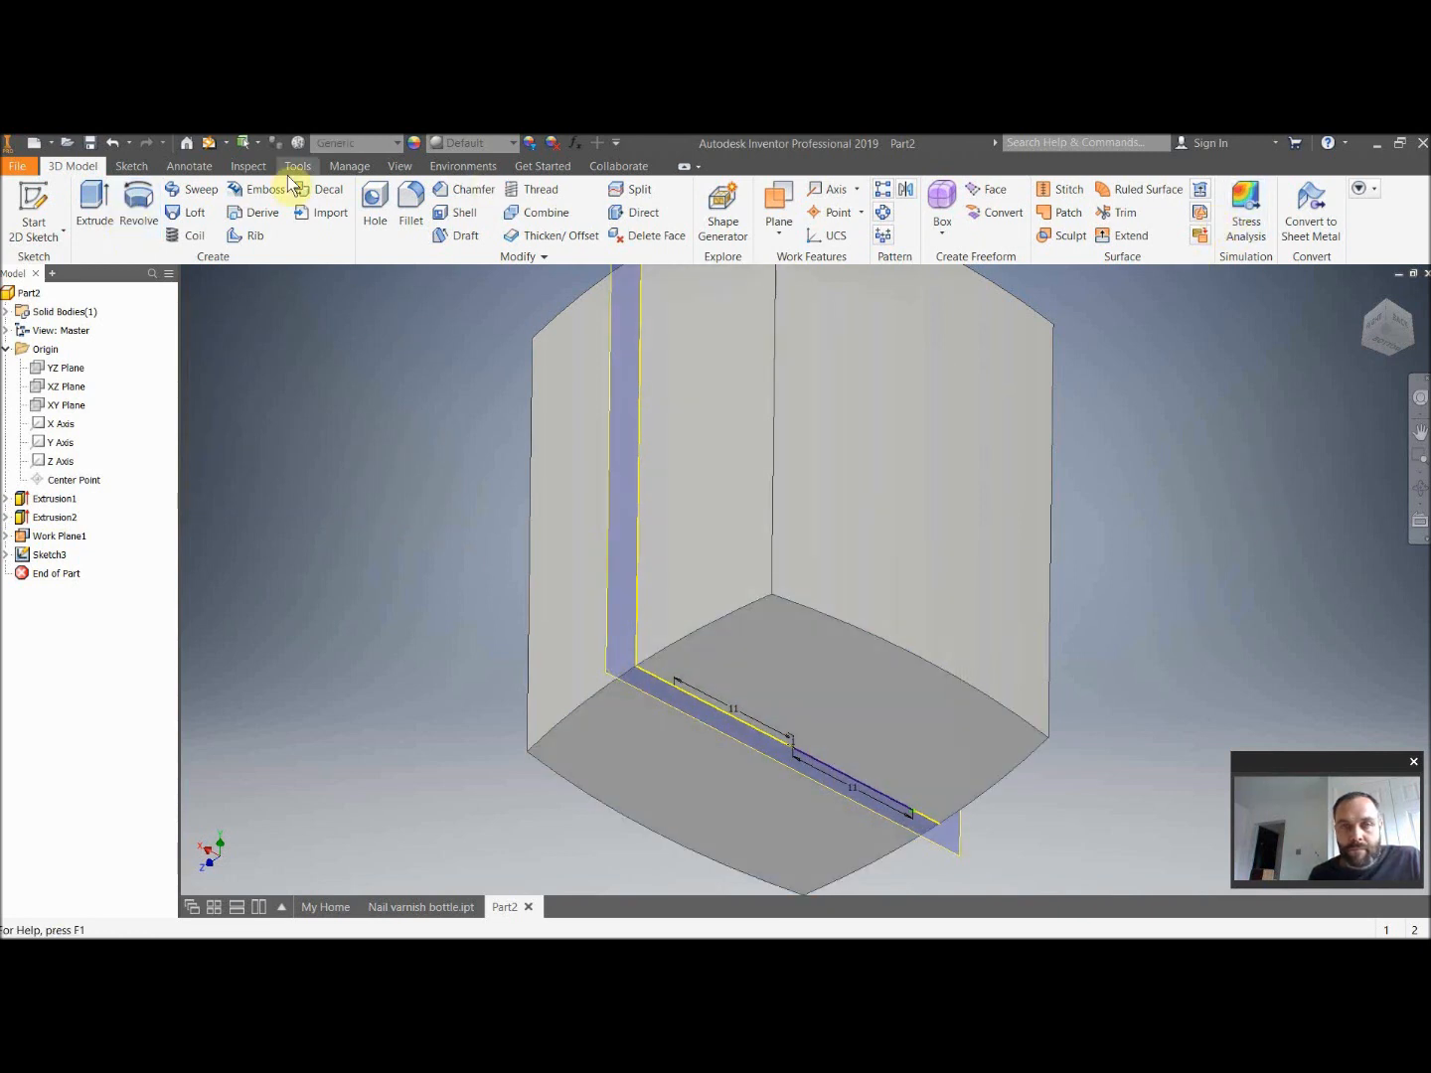
pyautogui.click(135, 210)
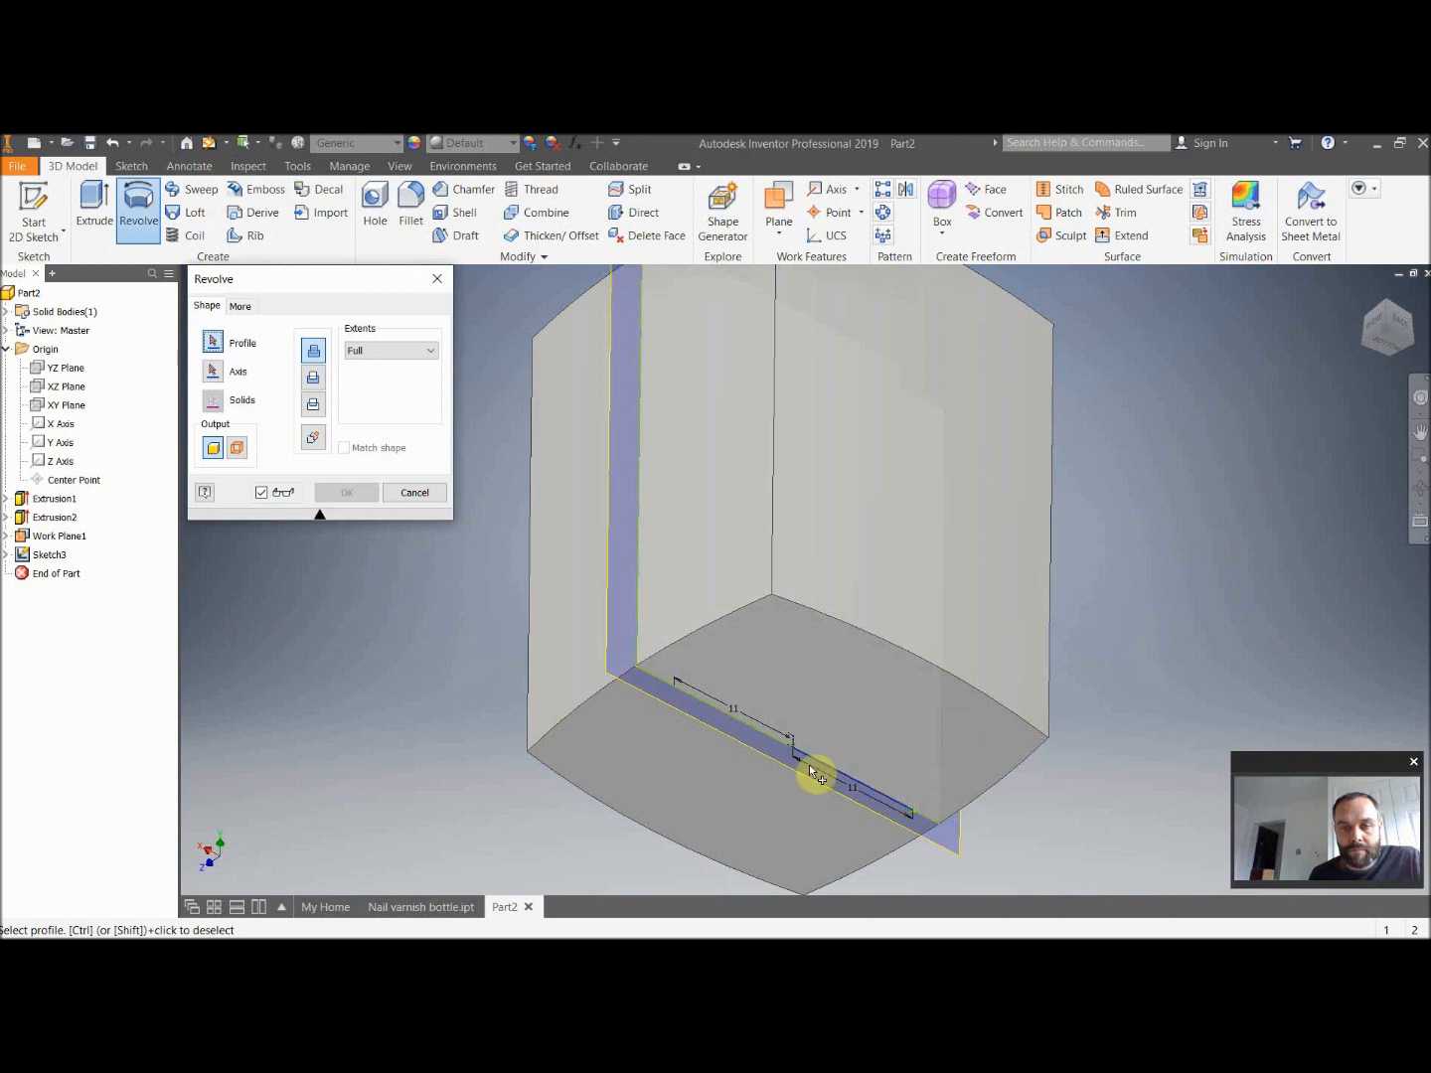
pyautogui.scroll(5, 936, 818)
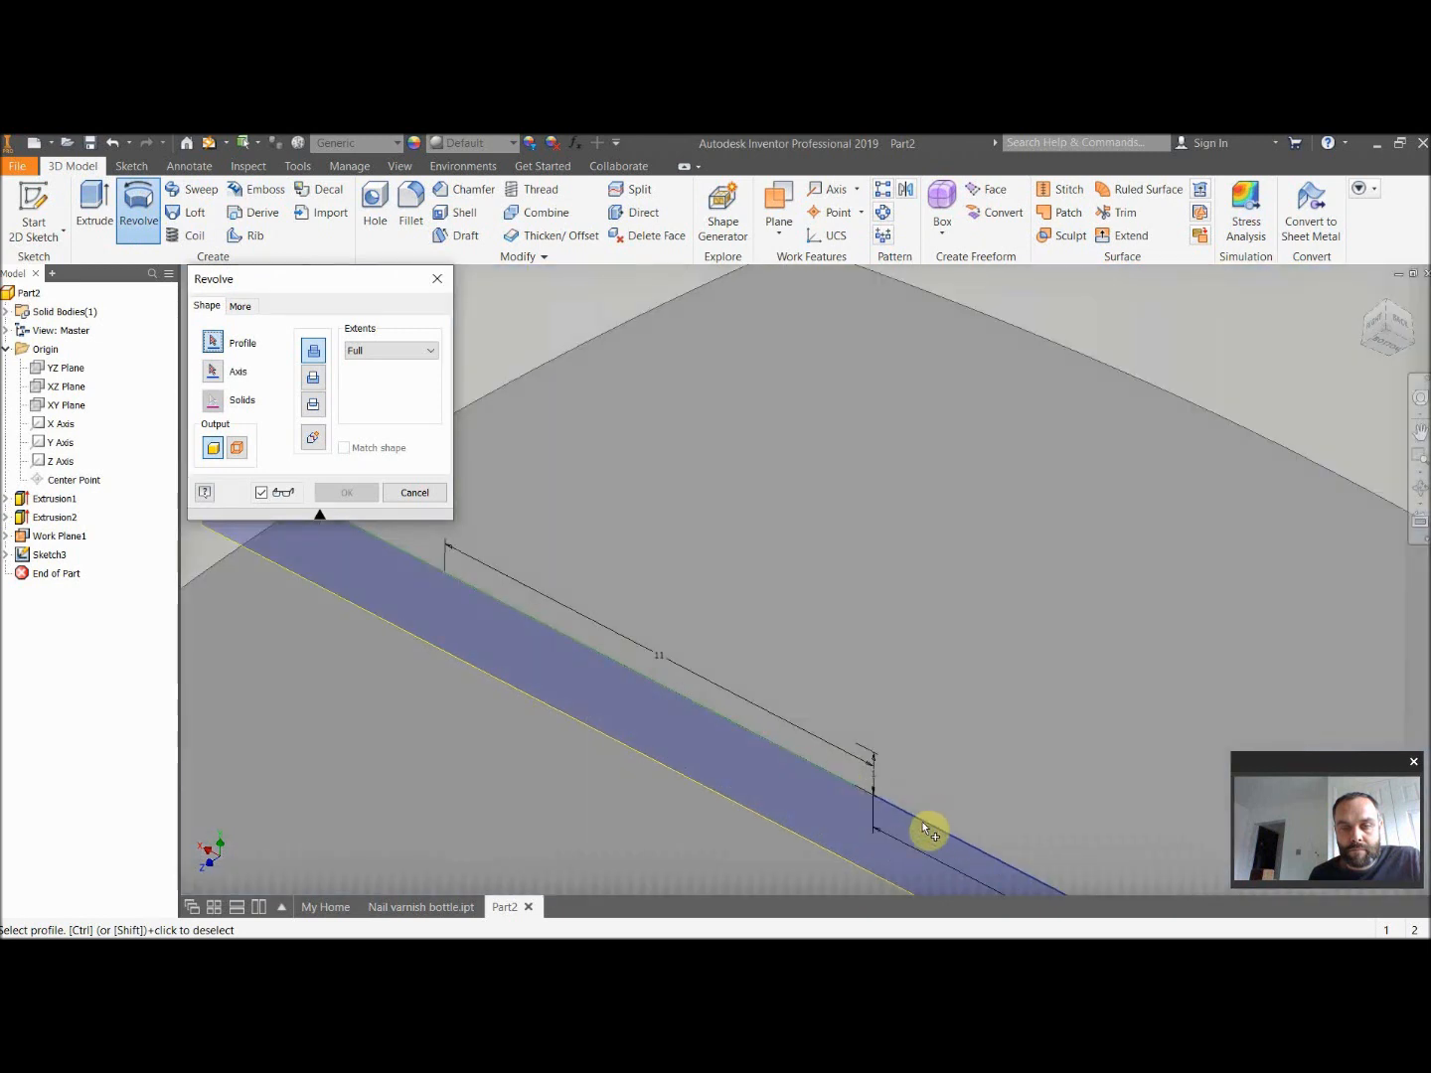
pyautogui.scroll(-4, 953, 828)
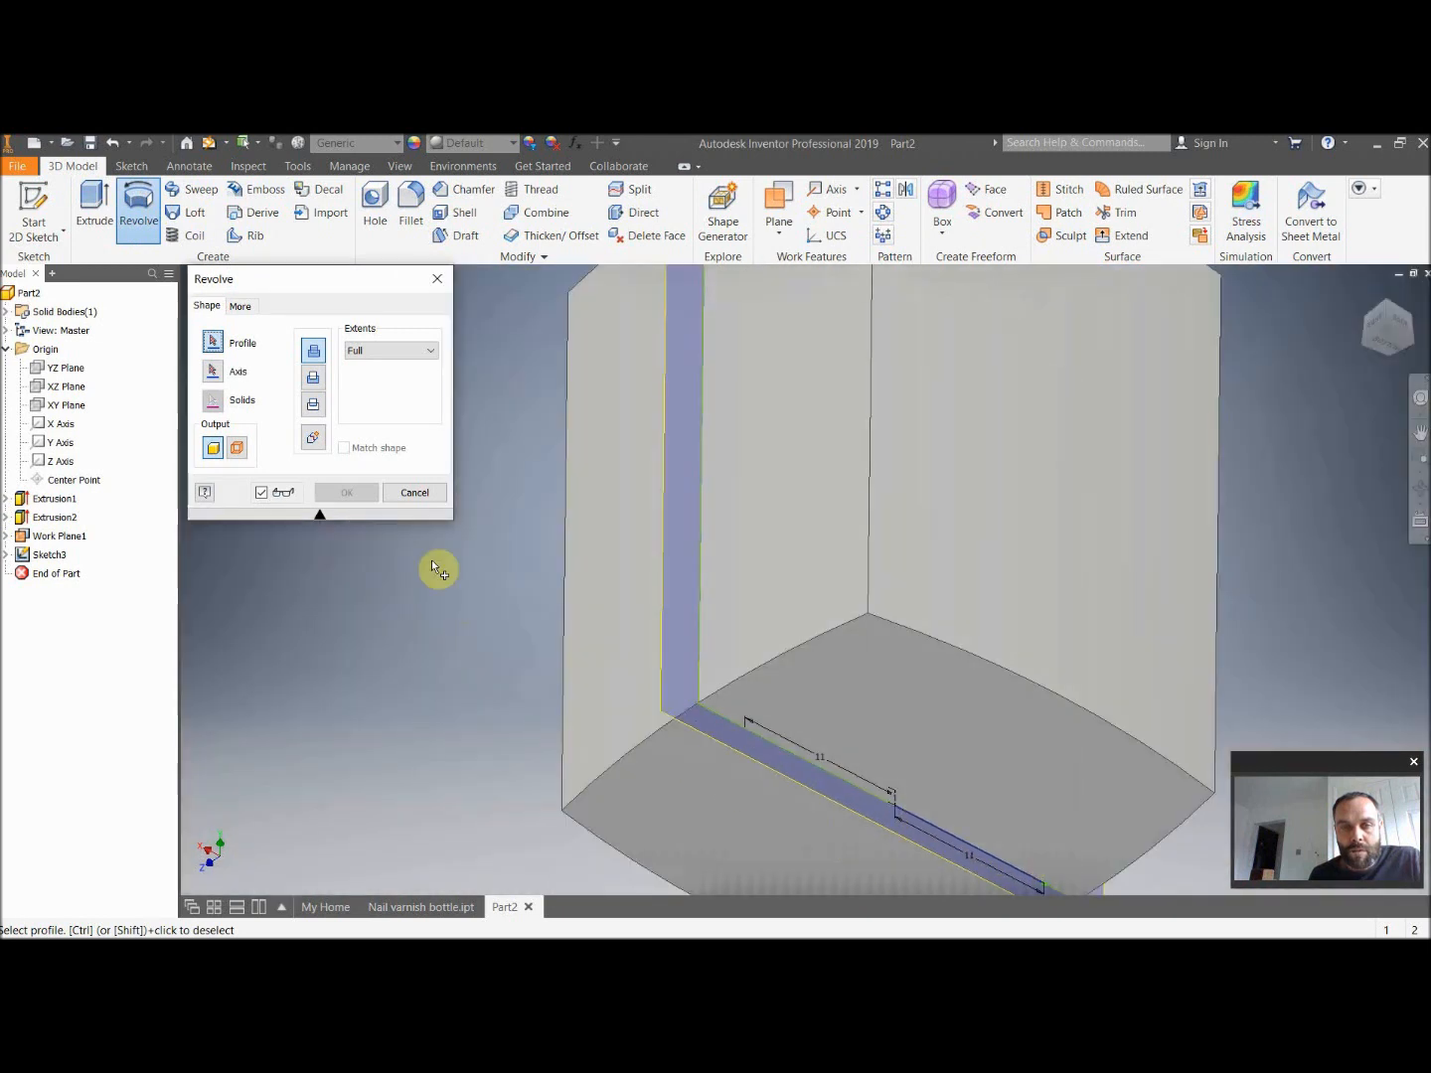
pyautogui.click(415, 493)
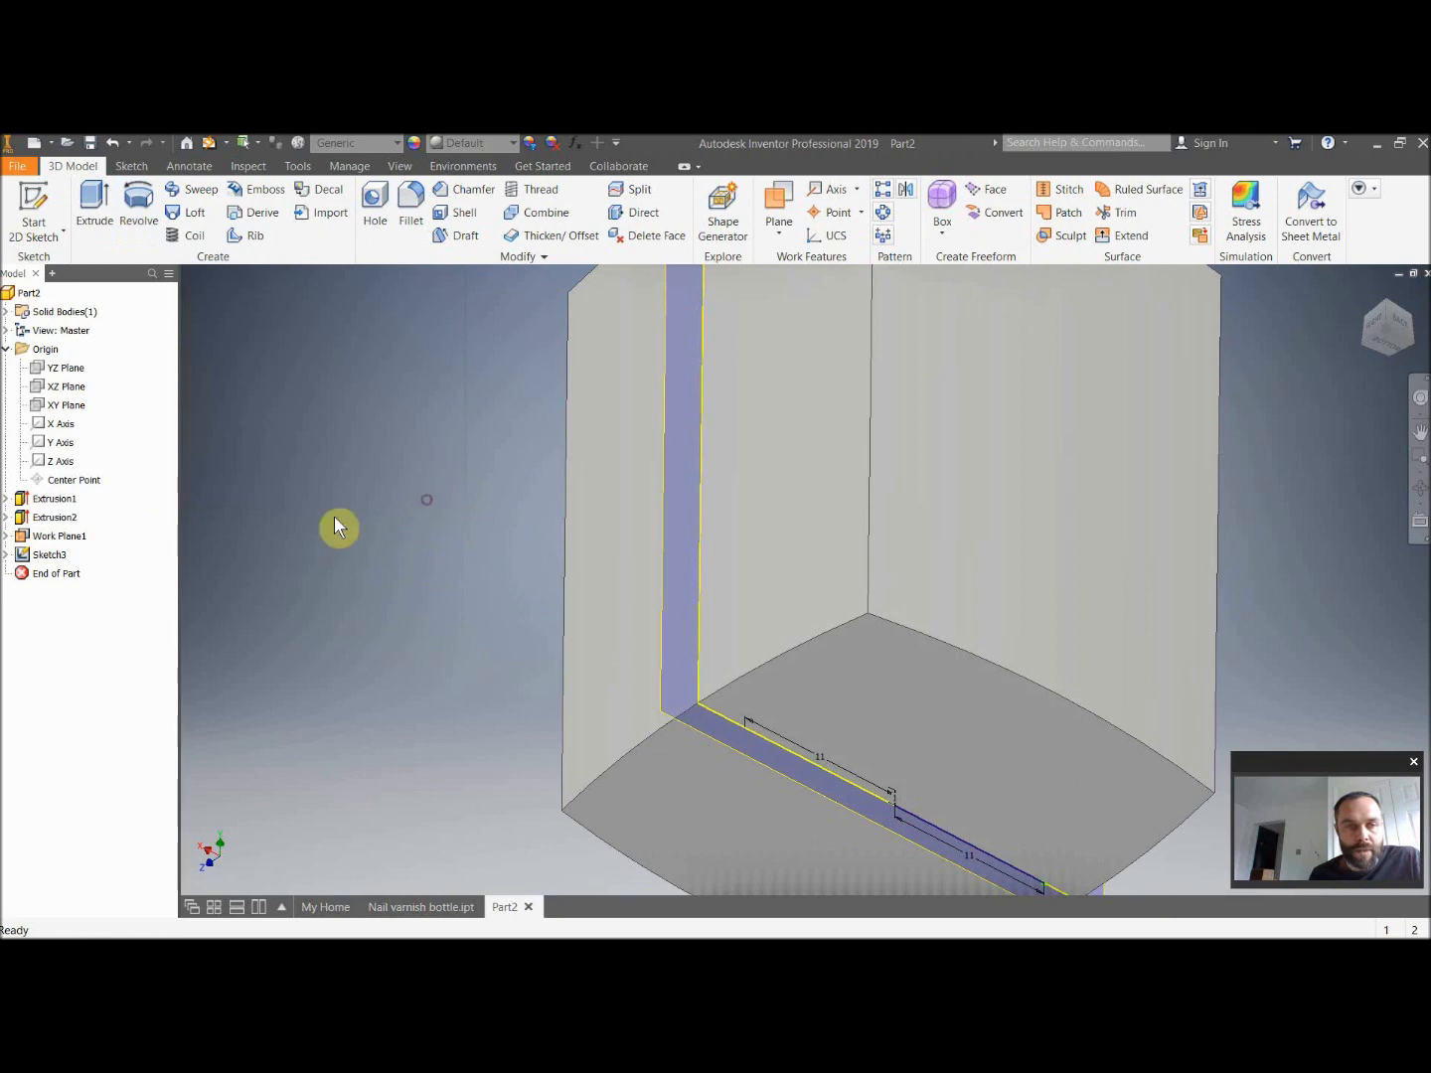
# Reopen the base recess sketch for editing and slice the graphics at the sketch plane to expose the profile.
pyautogui.doubleClick(27, 557)
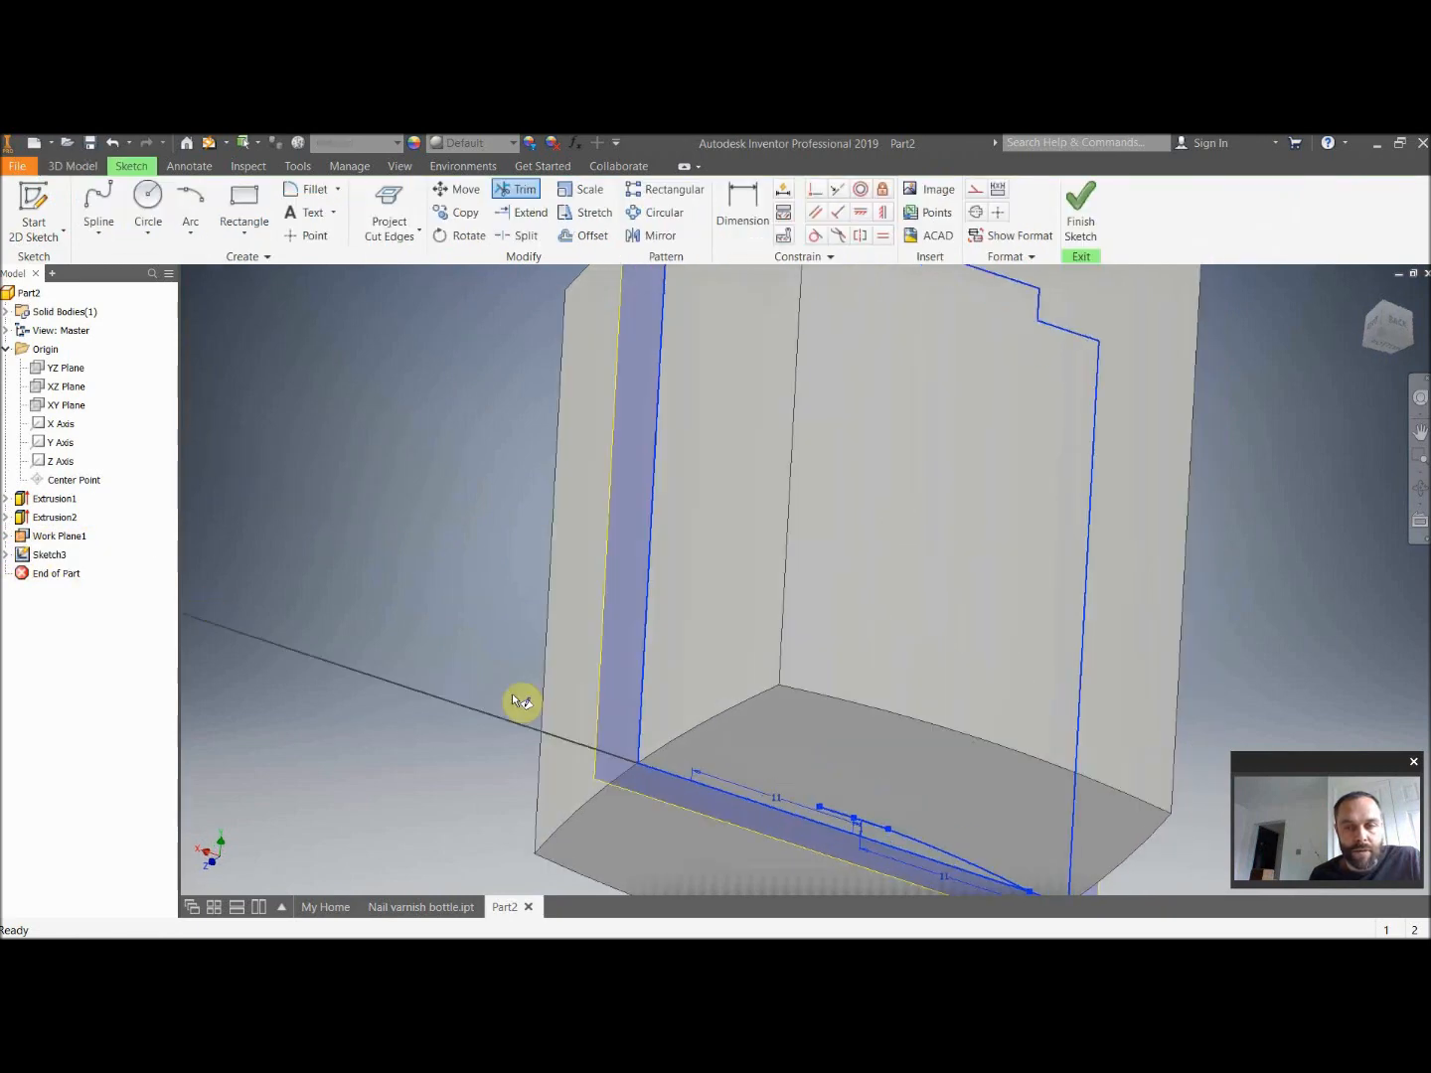
pyautogui.scroll(-3, 1050, 764)
pyautogui.moveTo(893, 543); pyautogui.dragTo(878, 520, button='middle')
pyautogui.press('Escape')
pyautogui.scroll(6, 999, 767)
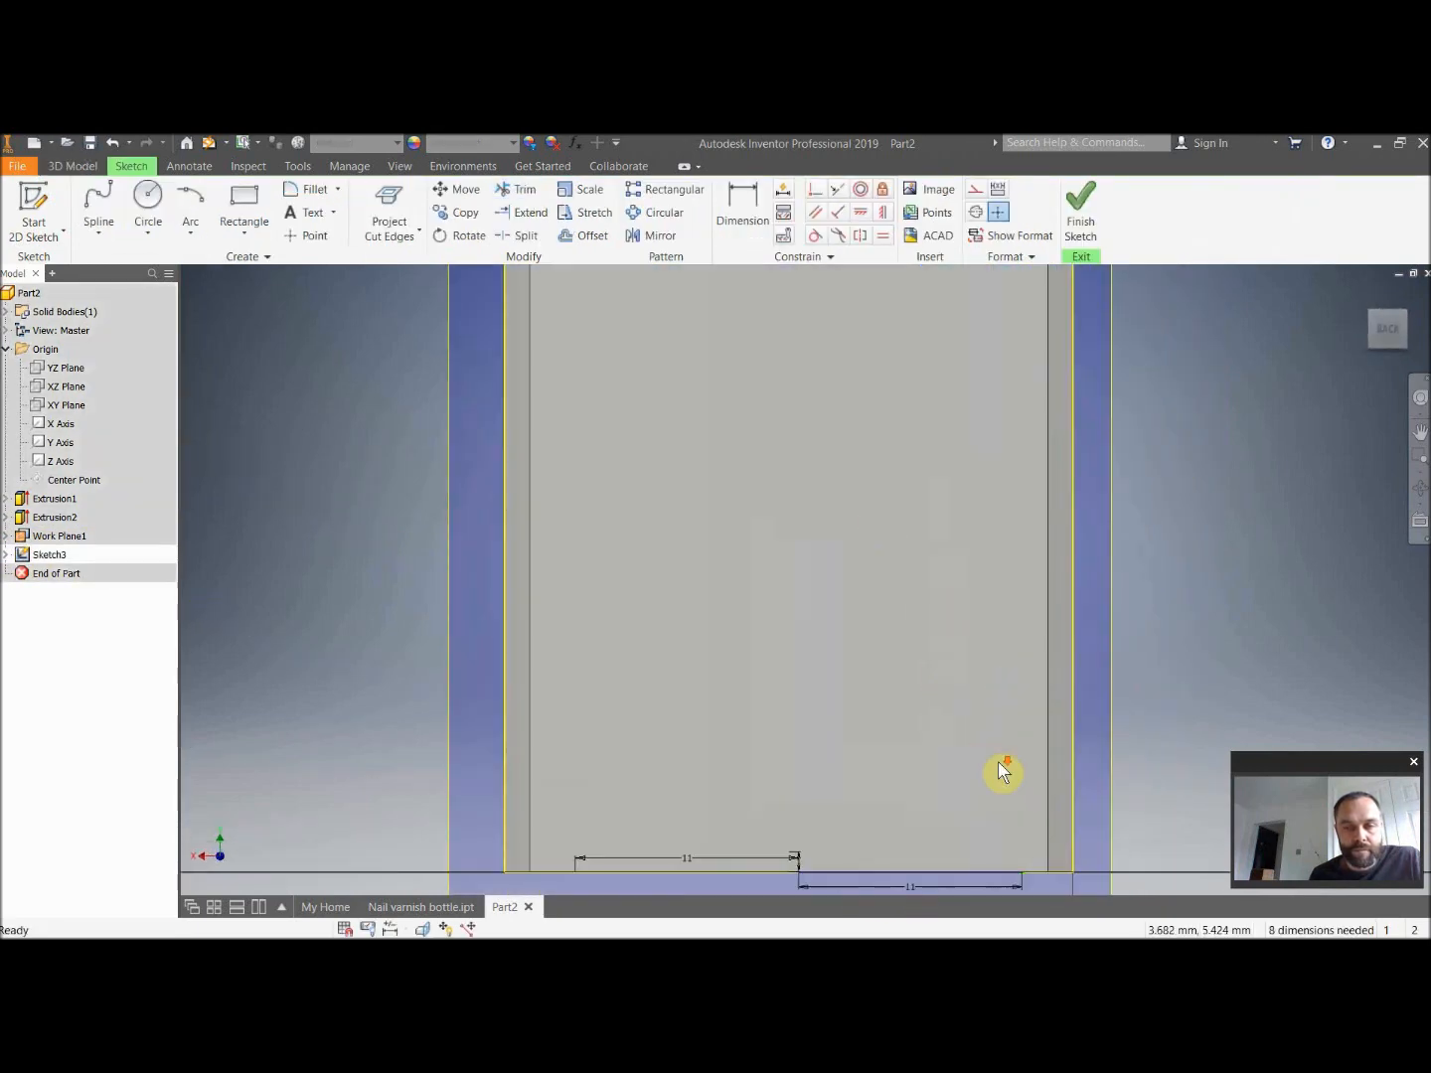
pyautogui.scroll(-5, 1004, 774)
pyautogui.moveTo(1115, 863); pyautogui.dragTo(991, 690, button='middle')
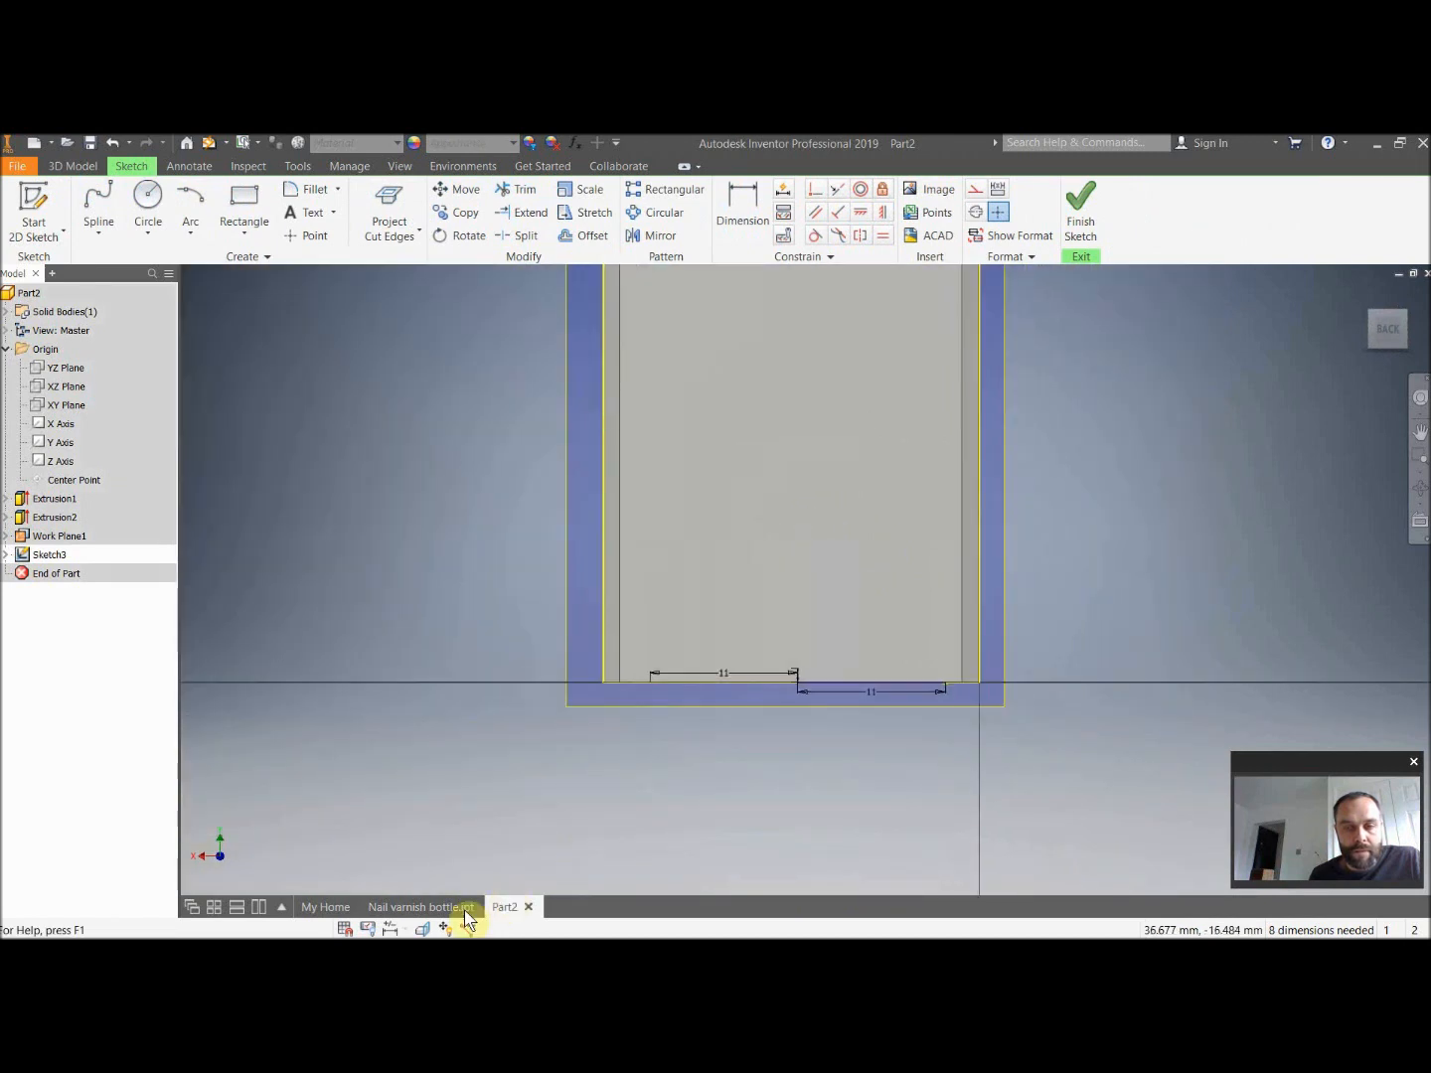
pyautogui.click(424, 928)
pyautogui.scroll(4, 835, 747)
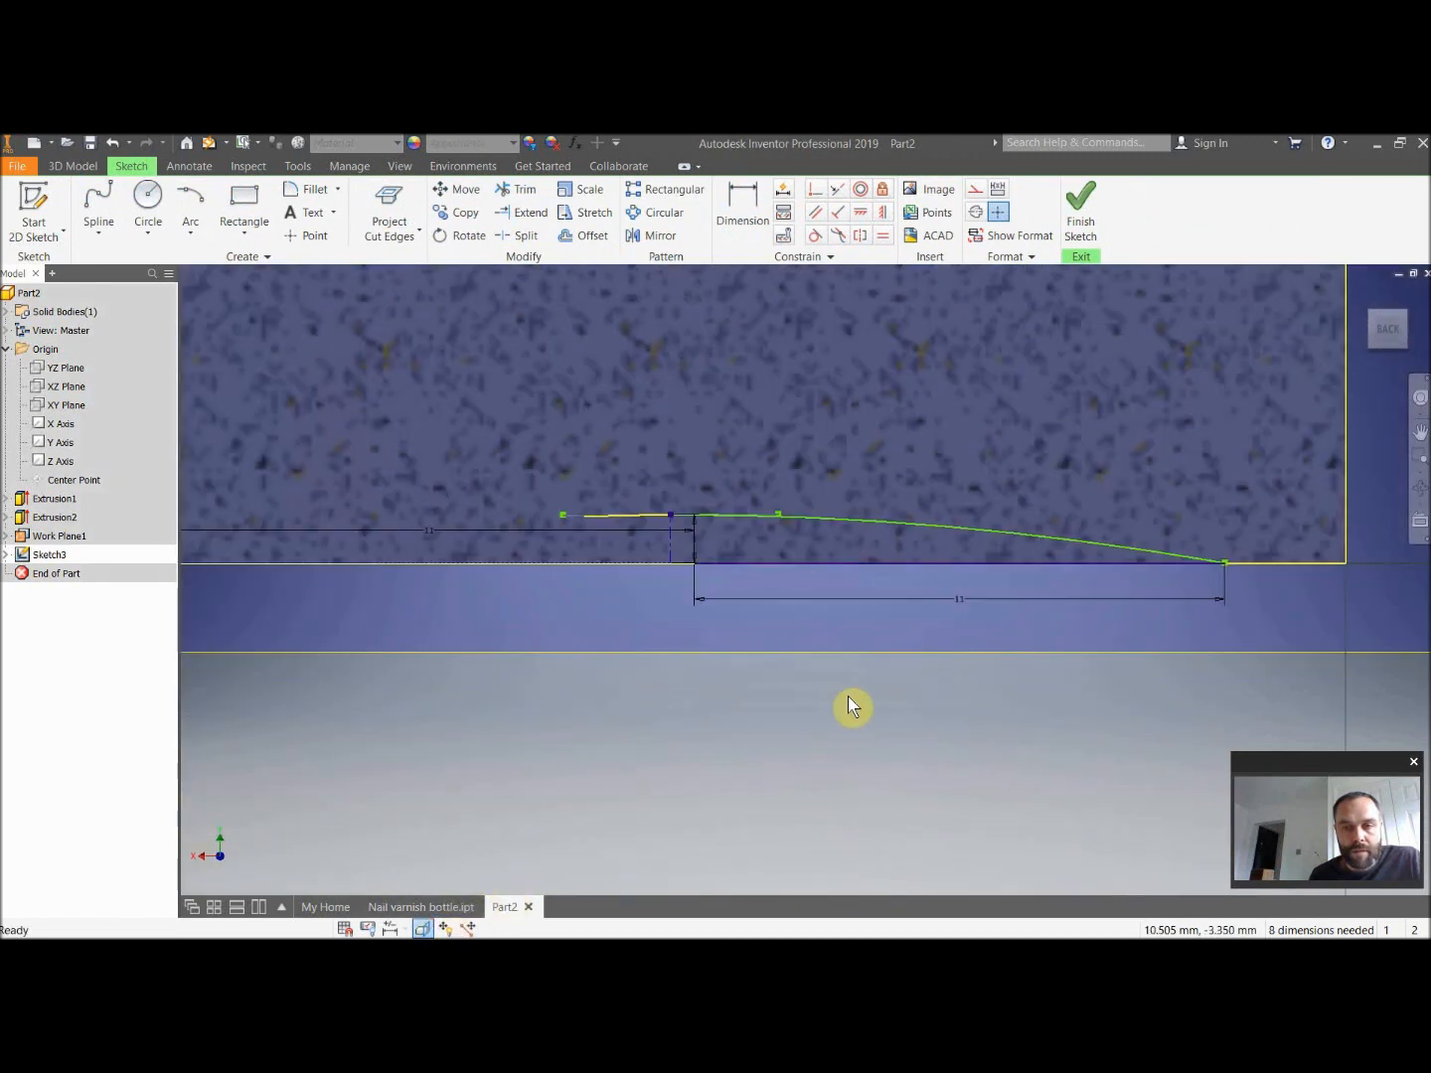
# Draw a line along the bottom edge from the centerline's foot to the spline's outer end and finish the sketch.
pyautogui.moveTo(1290, 616); pyautogui.dragTo(674, 548)
pyautogui.click(951, 667)
pyautogui.click(98, 233)
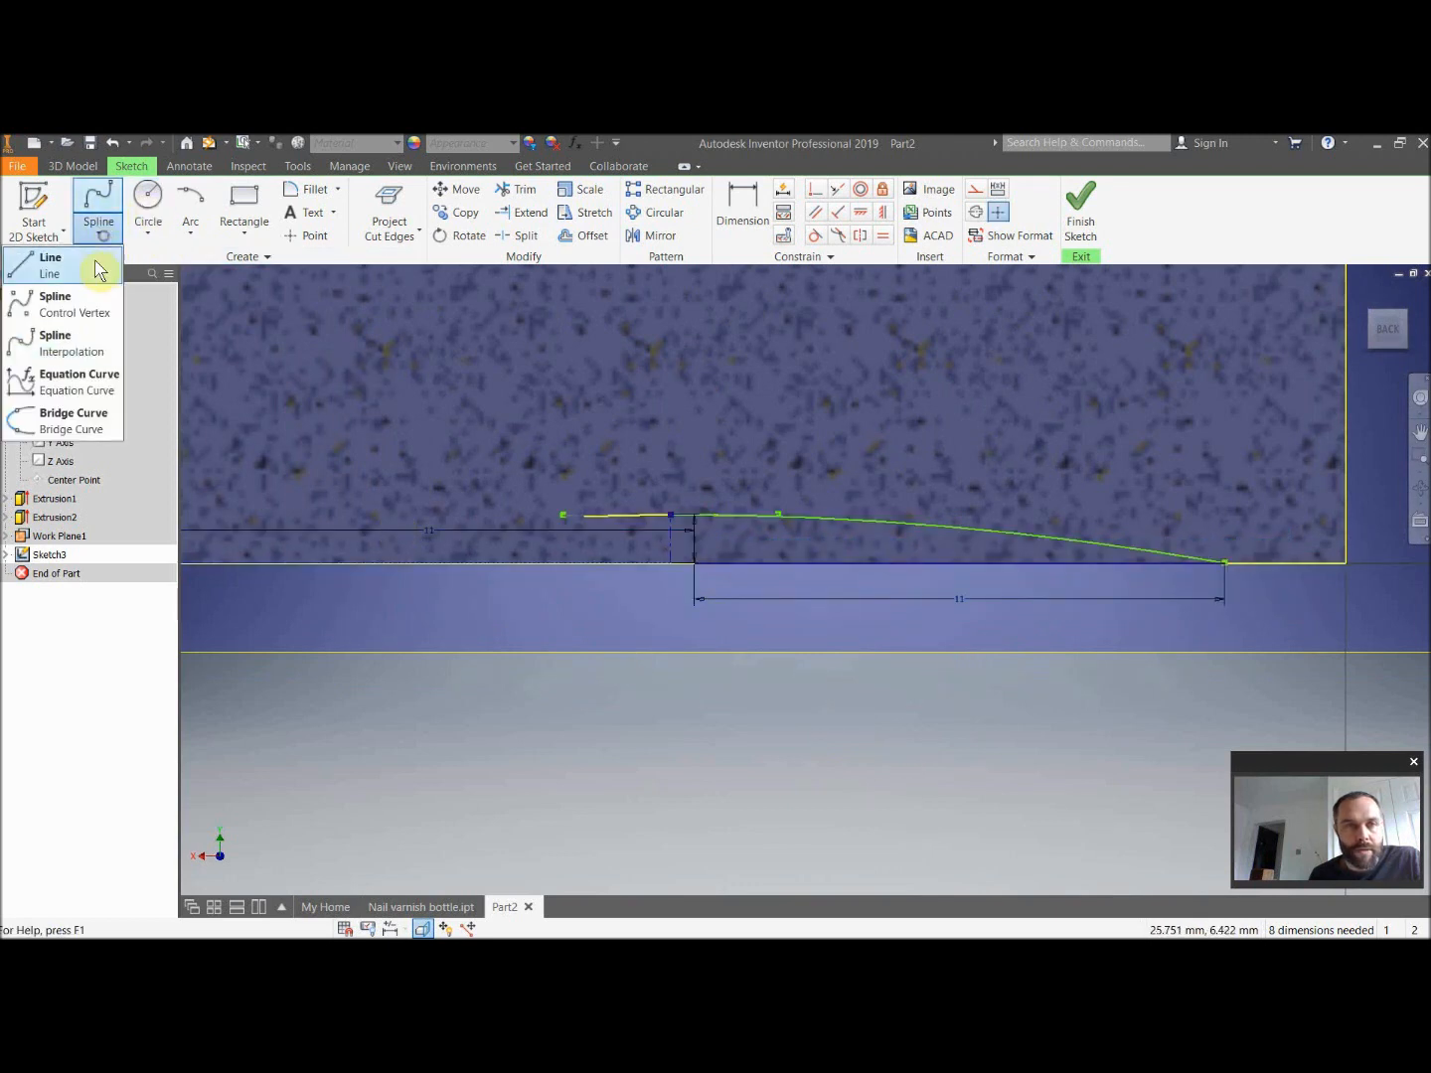
pyautogui.click(339, 374)
pyautogui.press('l')
pyautogui.click(672, 564)
pyautogui.doubleClick(1223, 562)
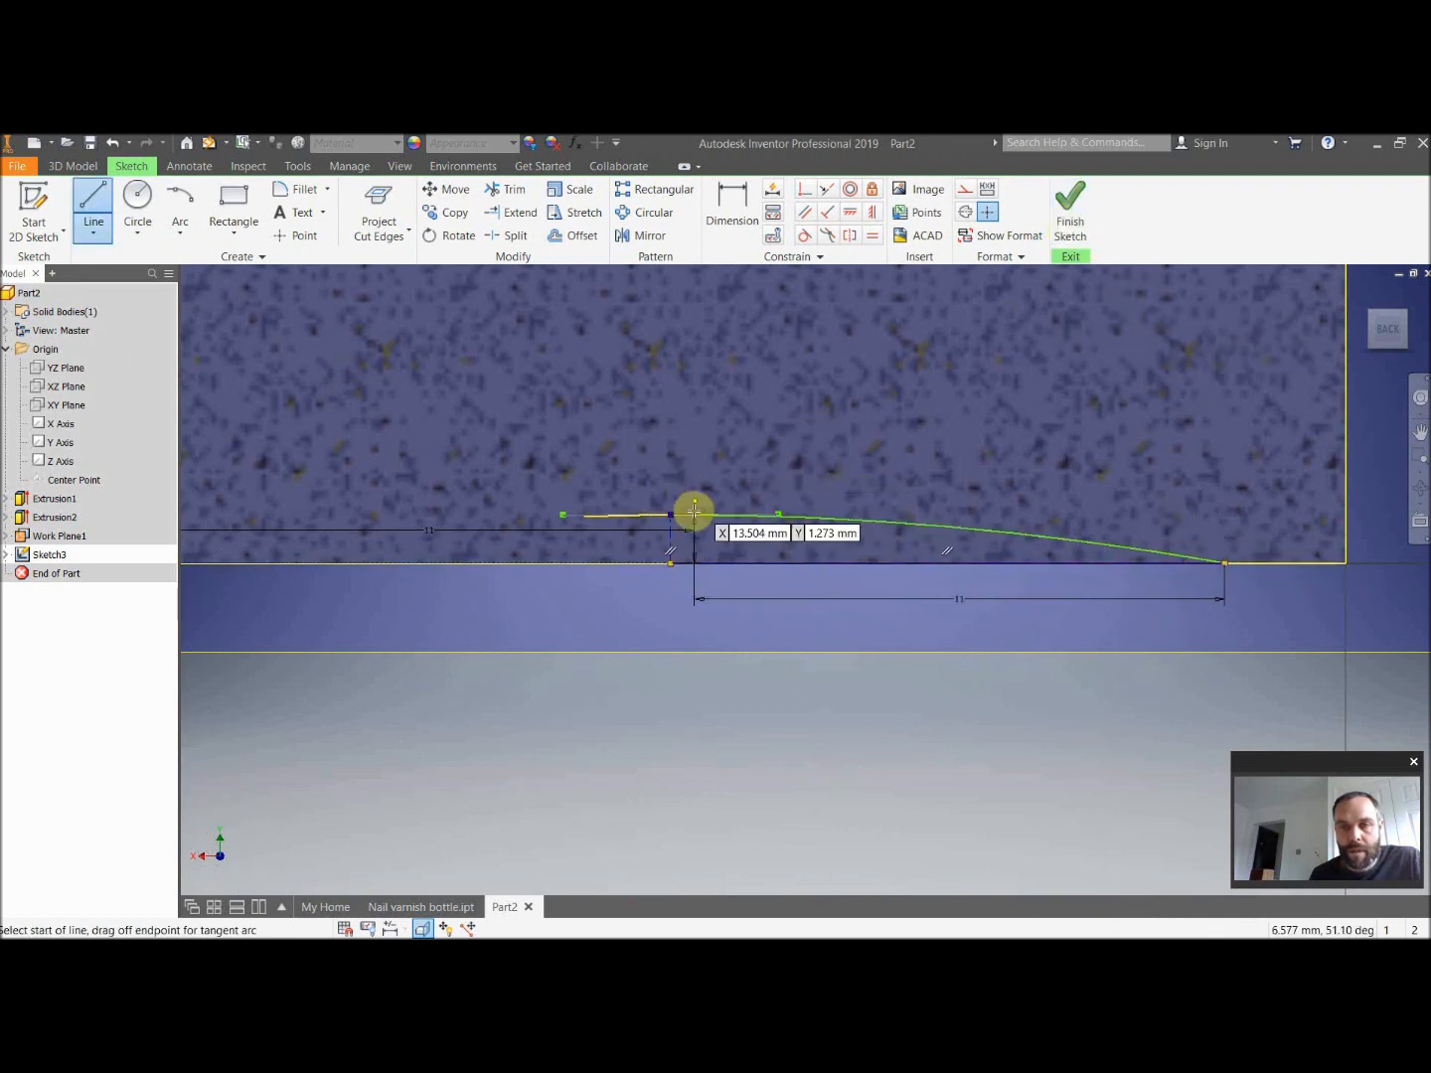
pyautogui.click(1070, 207)
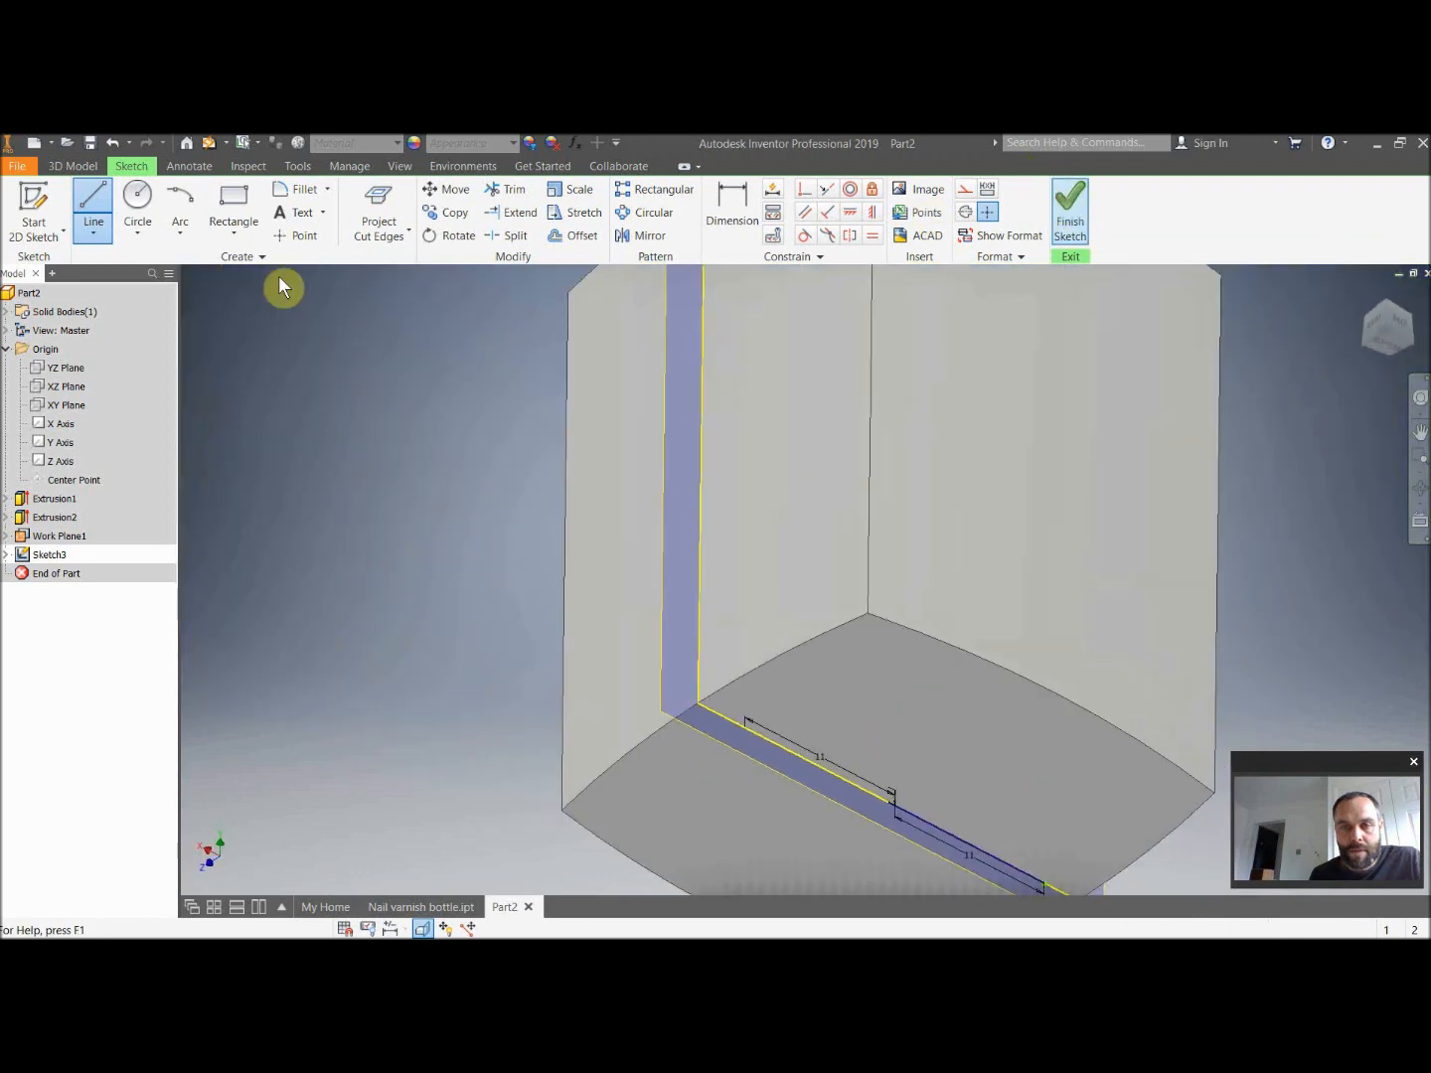
pyautogui.click(135, 211)
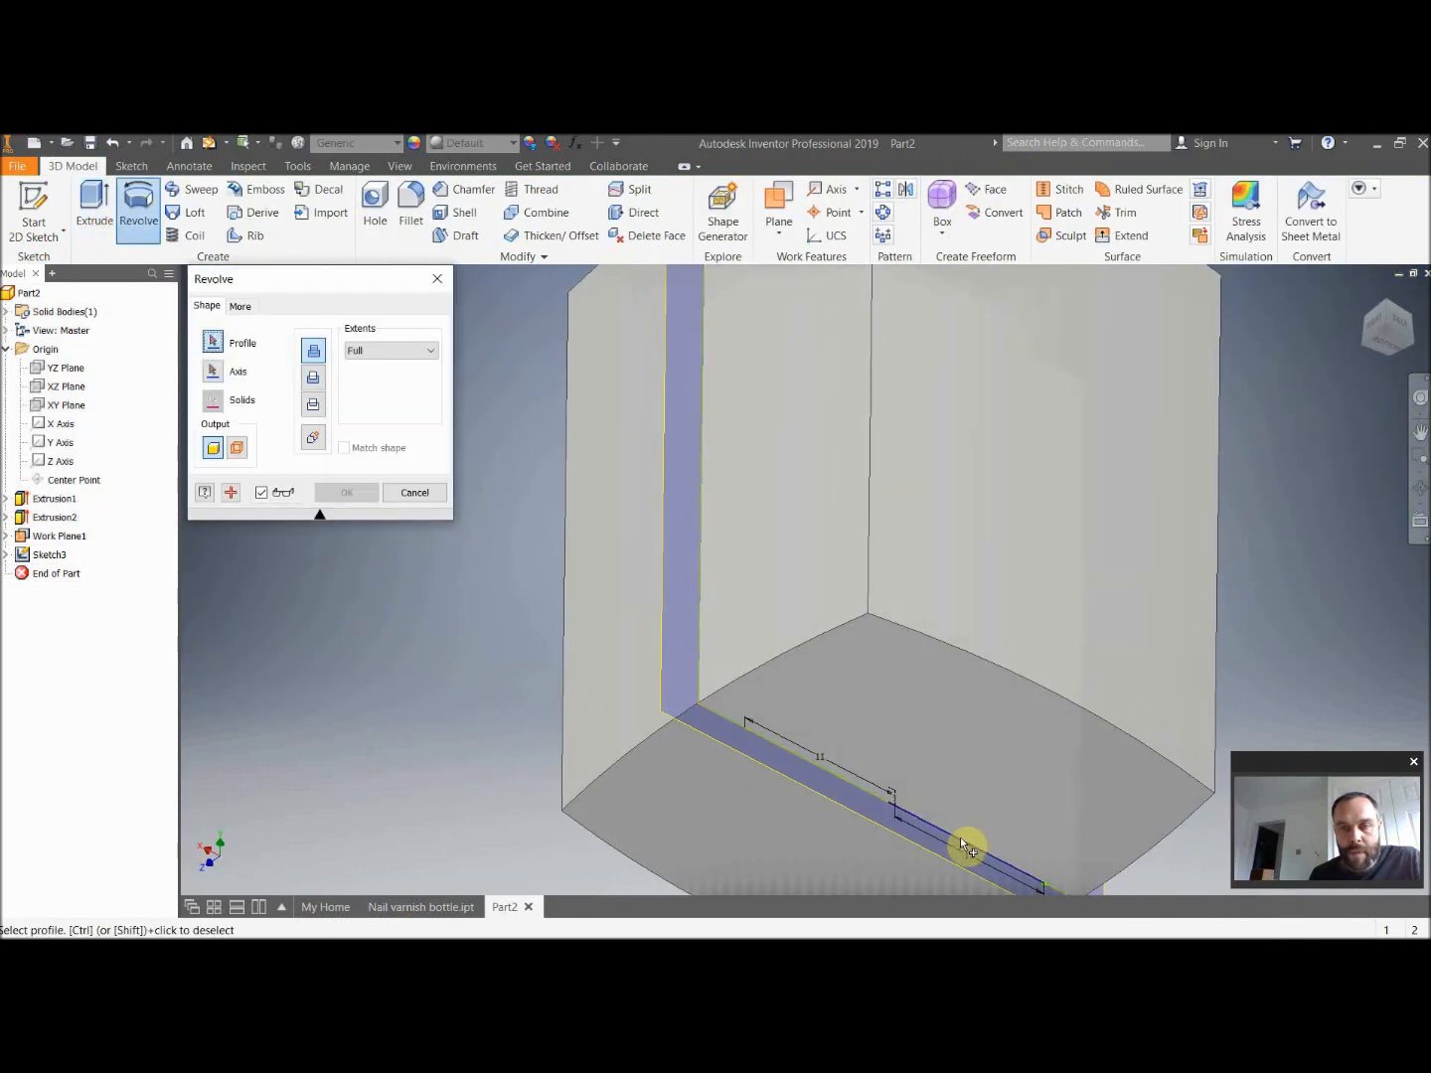
pyautogui.scroll(2, 962, 839)
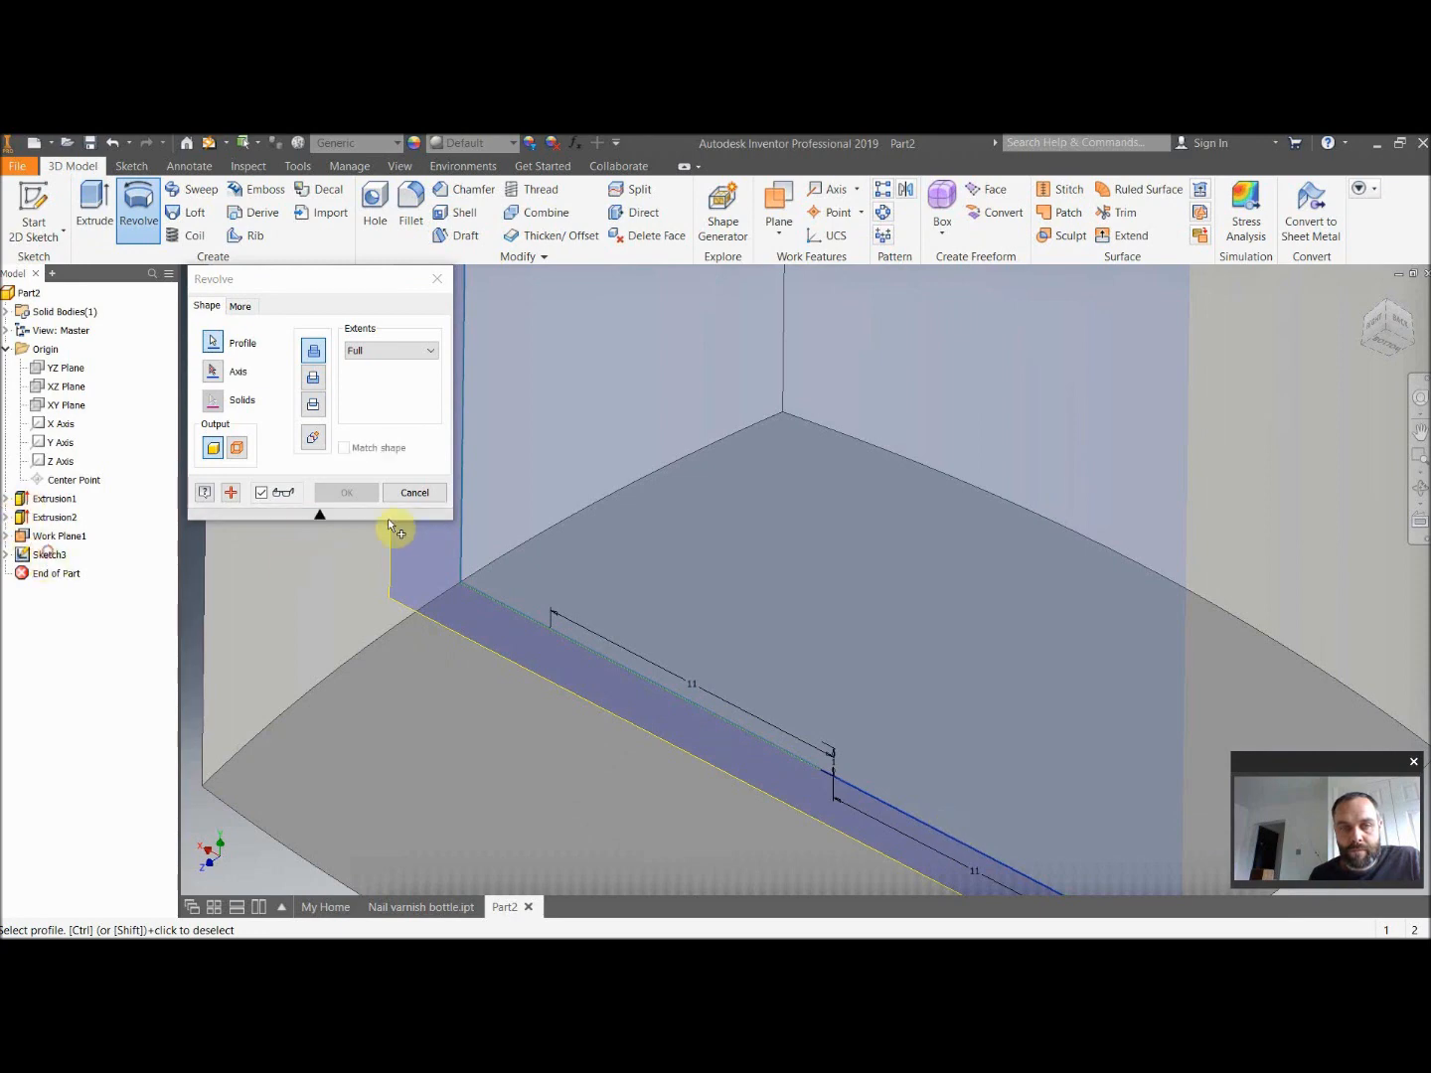
pyautogui.click(414, 492)
pyautogui.keyDown('shift'); pyautogui.moveTo(555, 478); pyautogui.dragTo(701, 633, button='middle'); pyautogui.keyUp('shift')
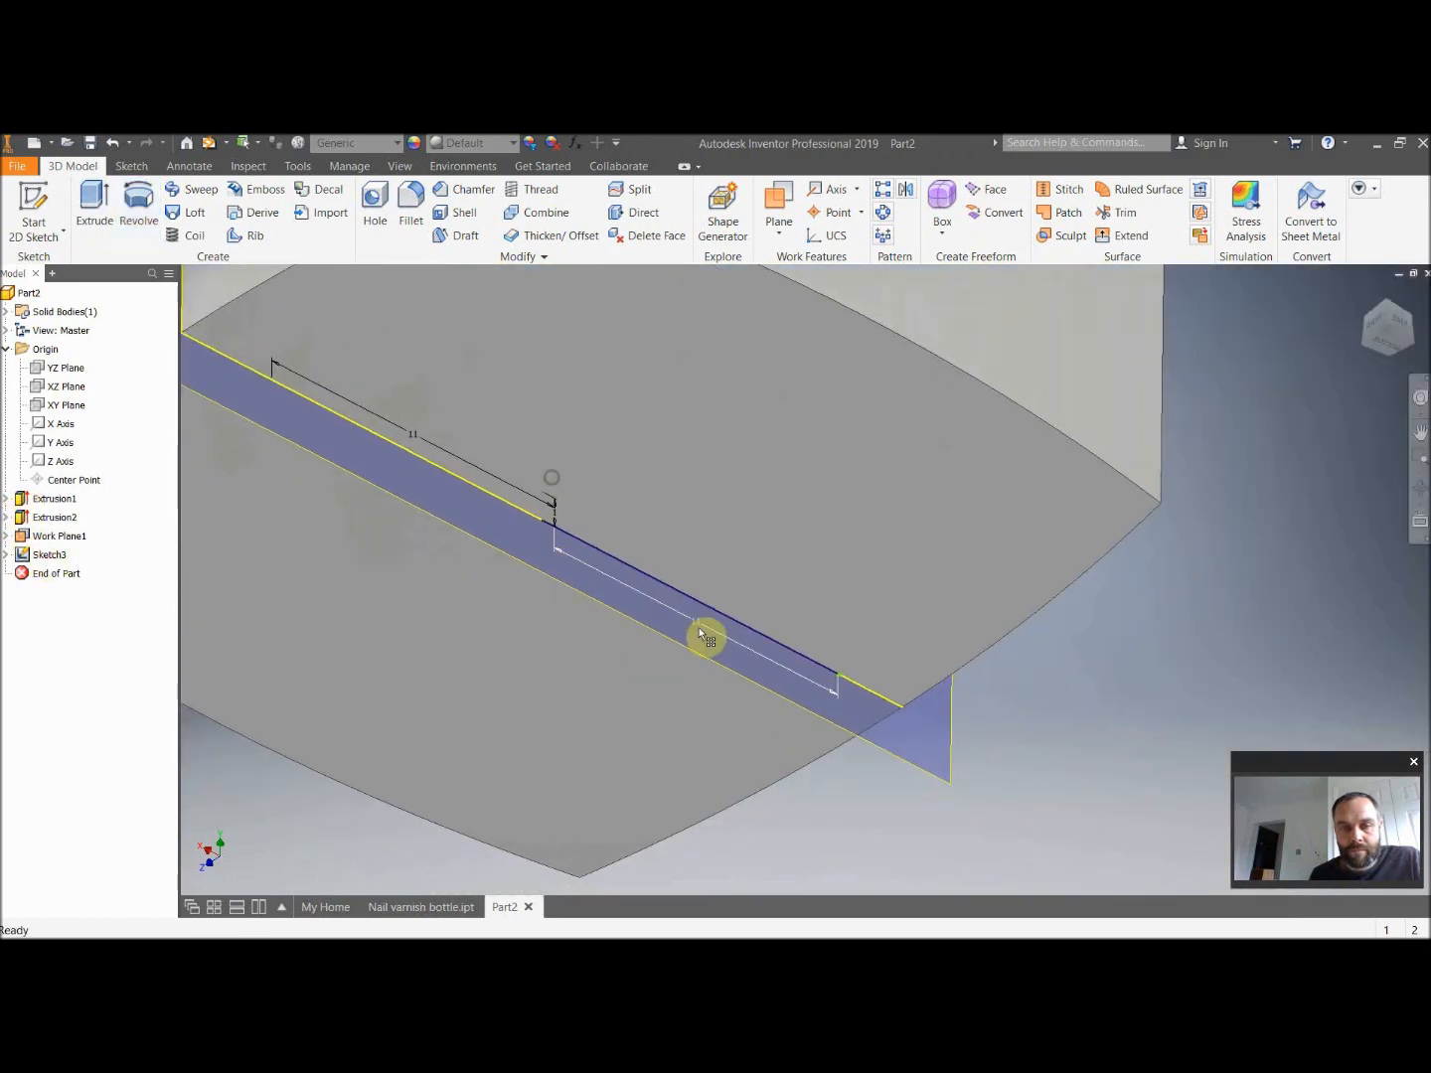
pyautogui.click(707, 587)
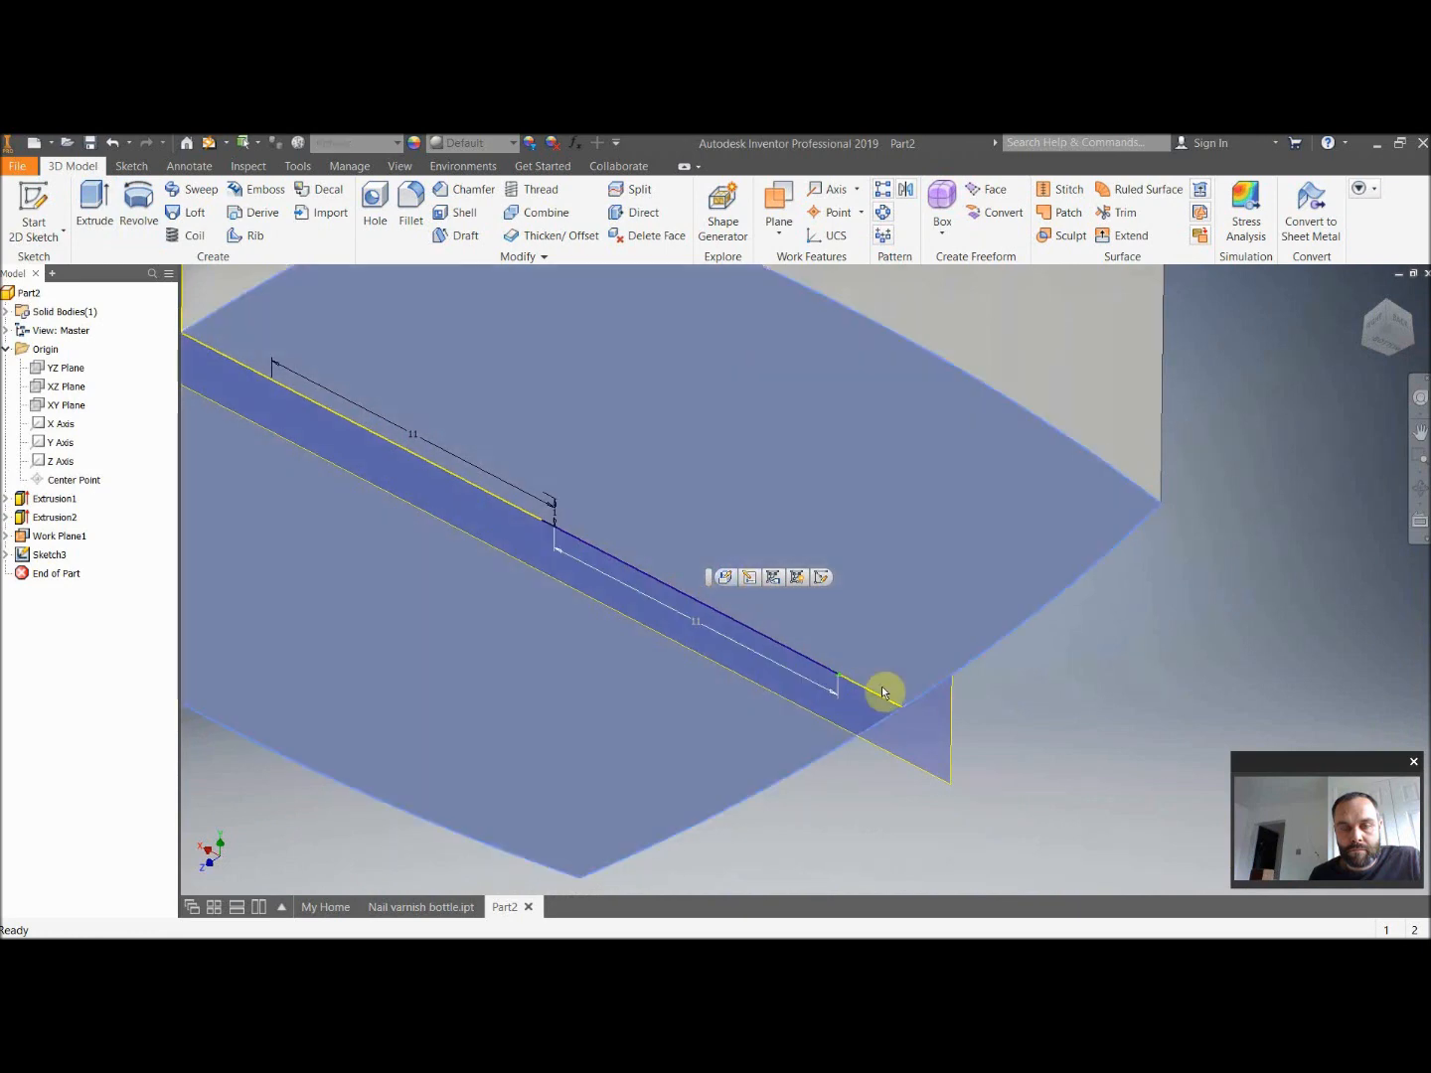
pyautogui.press('Escape')
# Reopen the recess sketch, change its short vertical line from construction to normal geometry, and finish the sketch.
pyautogui.click(50, 554)
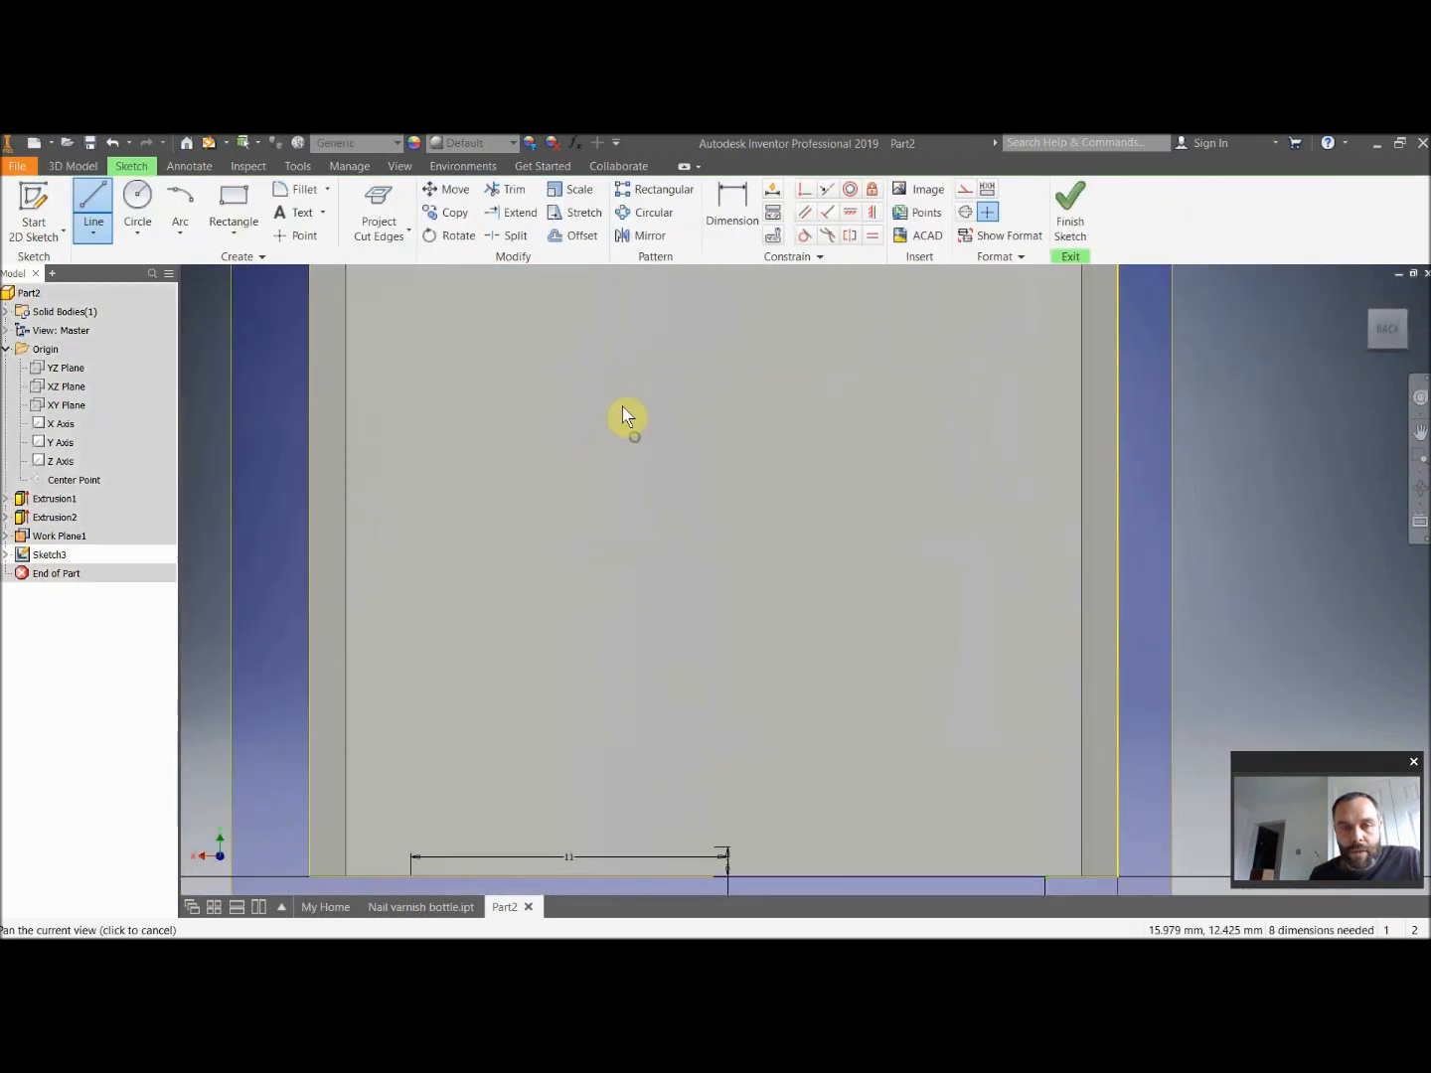
pyautogui.press('Escape')
pyautogui.scroll(-5, 835, 726)
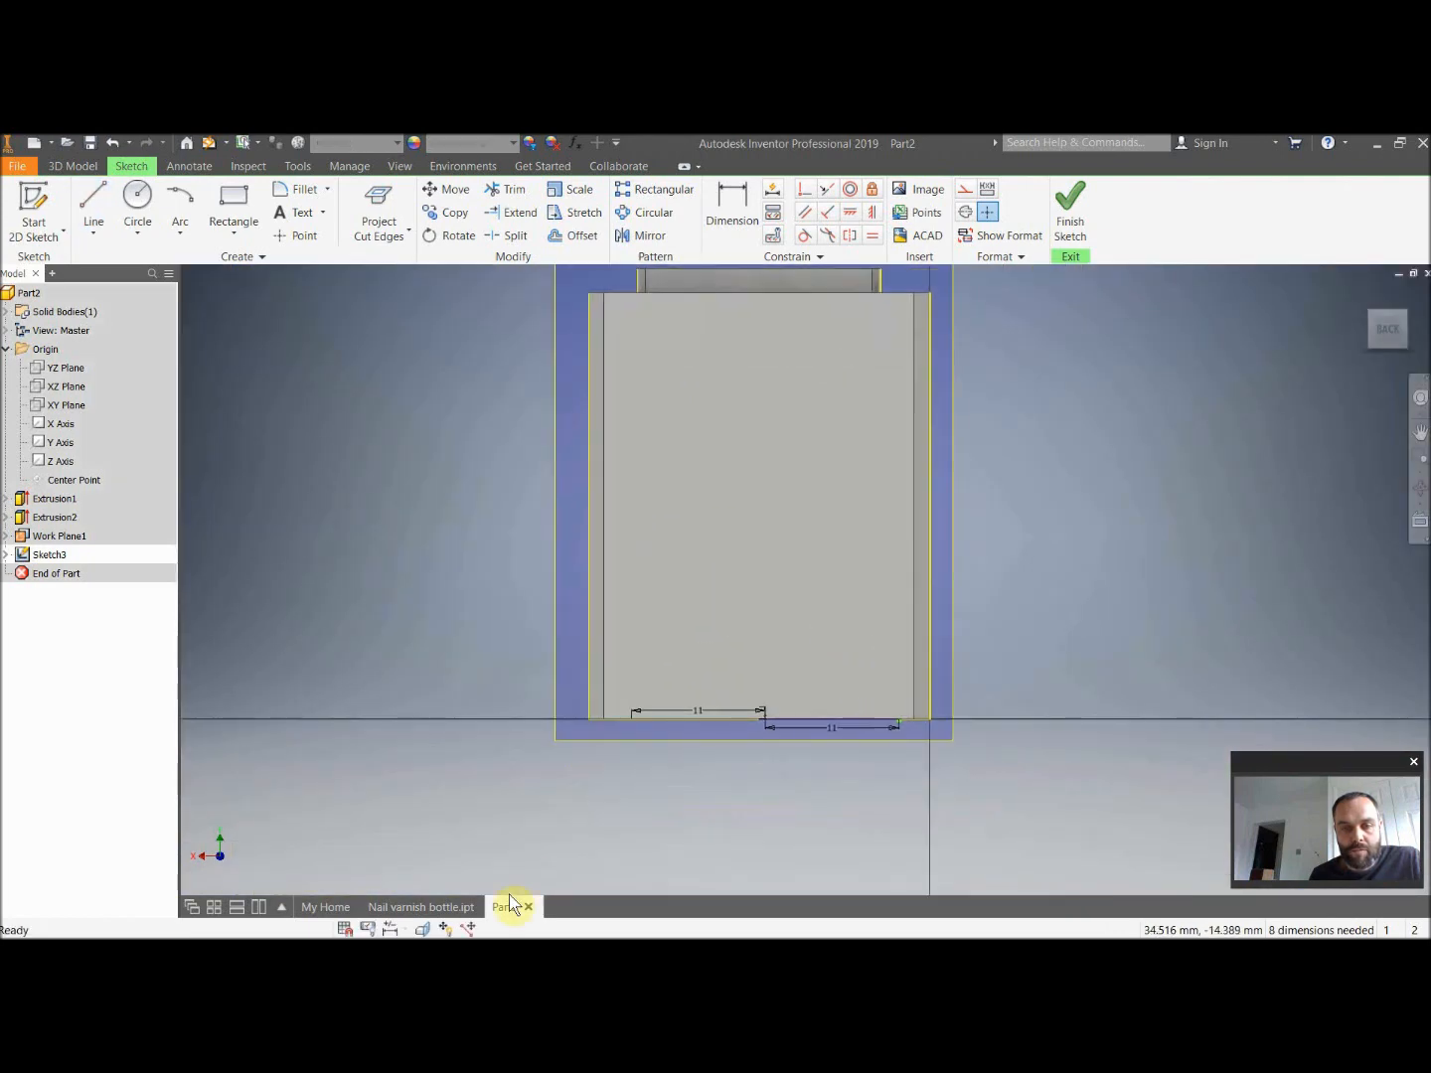
pyautogui.click(422, 928)
pyautogui.scroll(5, 778, 729)
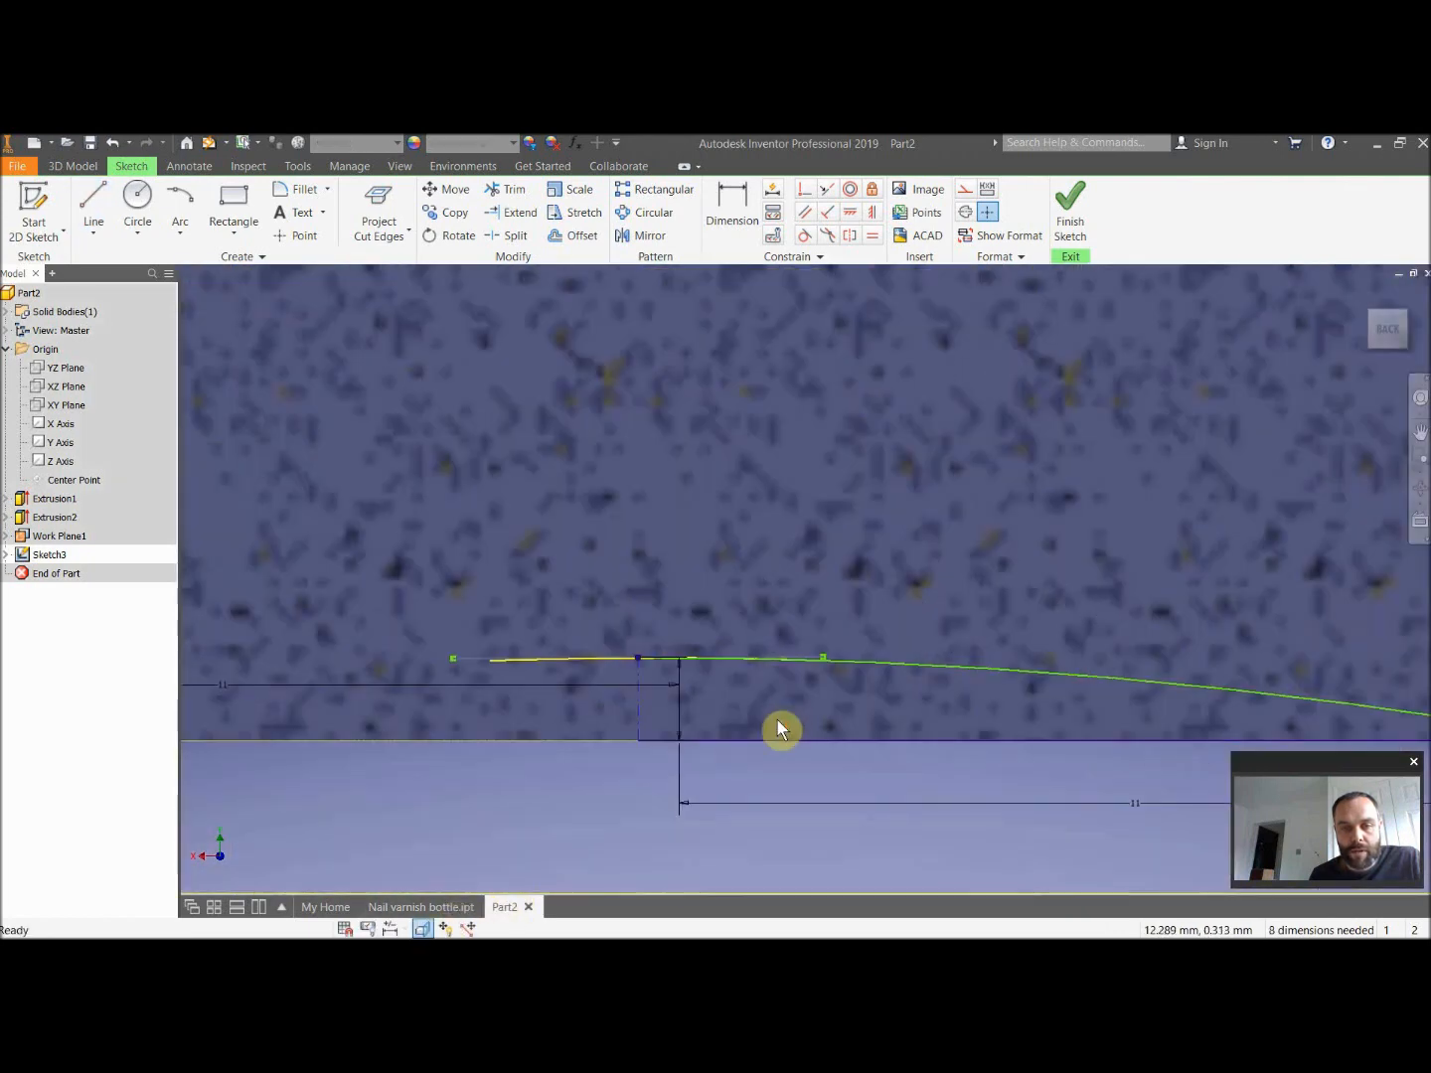
pyautogui.click(966, 198)
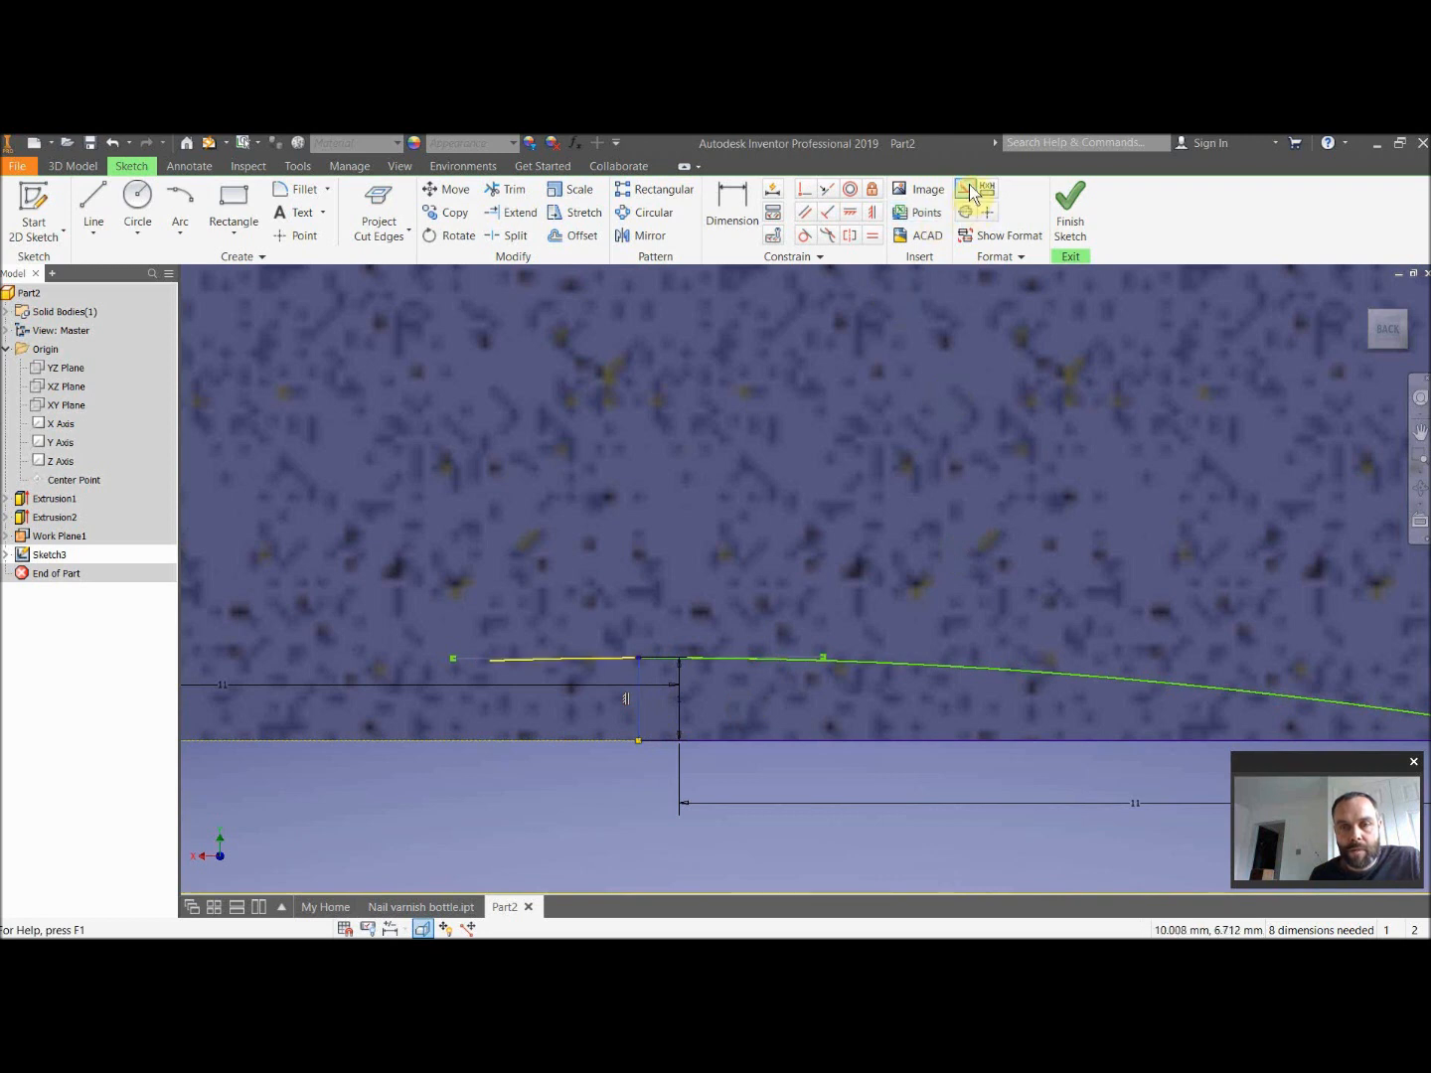
pyautogui.click(1055, 226)
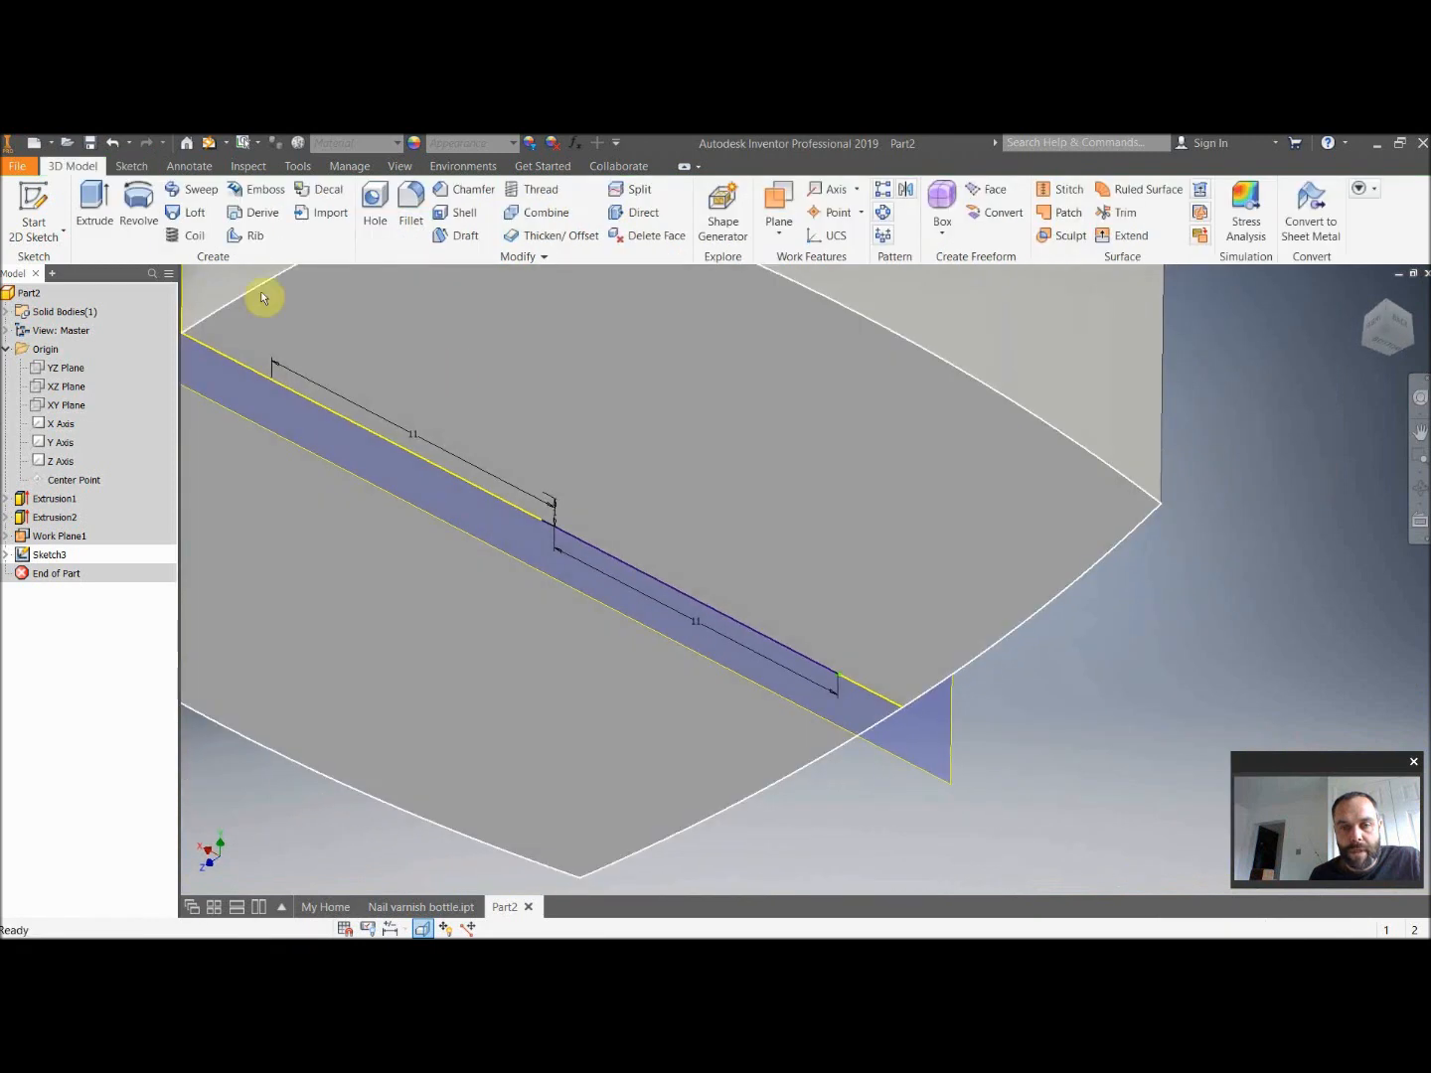
# Revolve the closed recess profile a full turn about its short vertical line as a cut into the bottle's base.
pyautogui.click(139, 203)
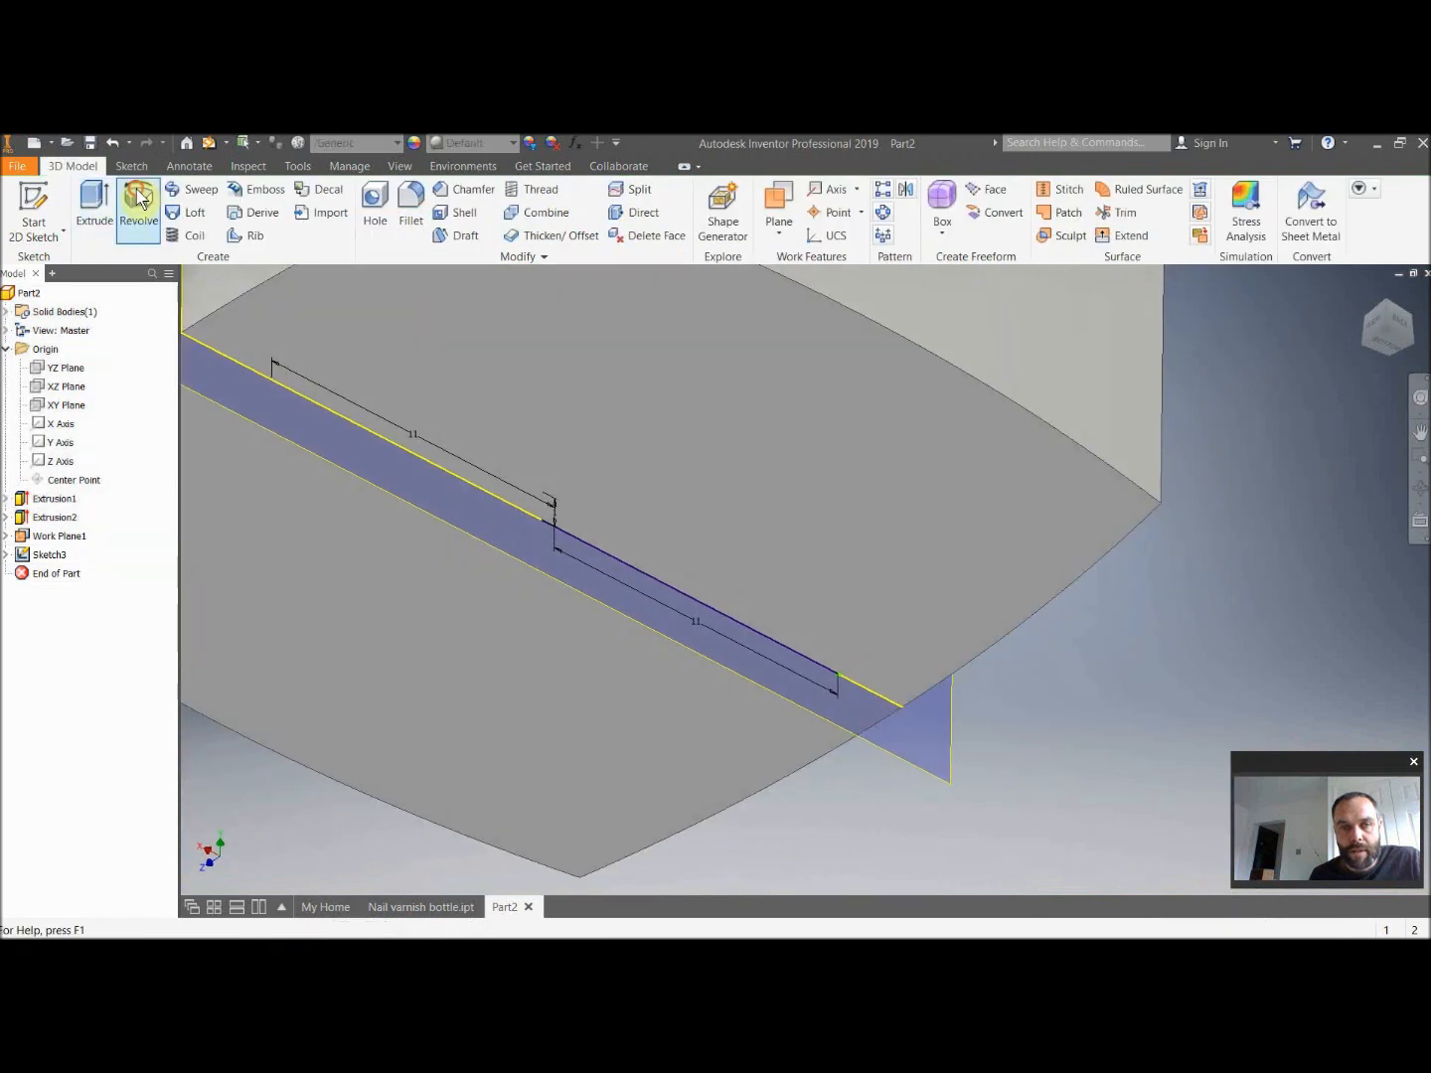
pyautogui.click(666, 575)
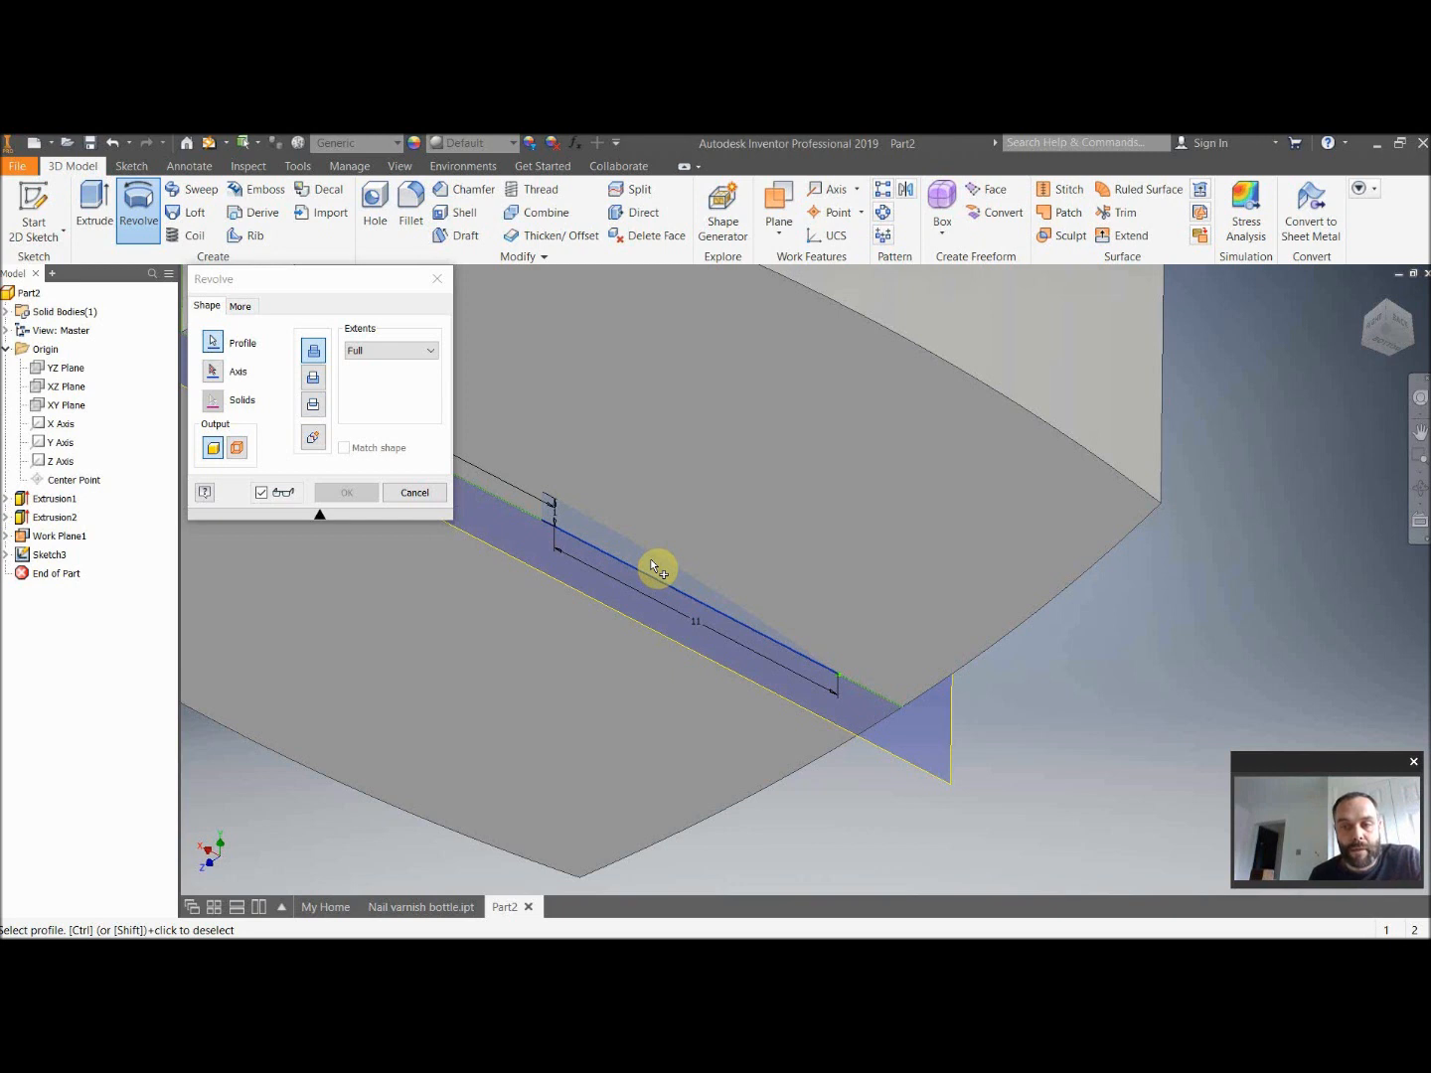
pyautogui.click(213, 372)
pyautogui.click(545, 518)
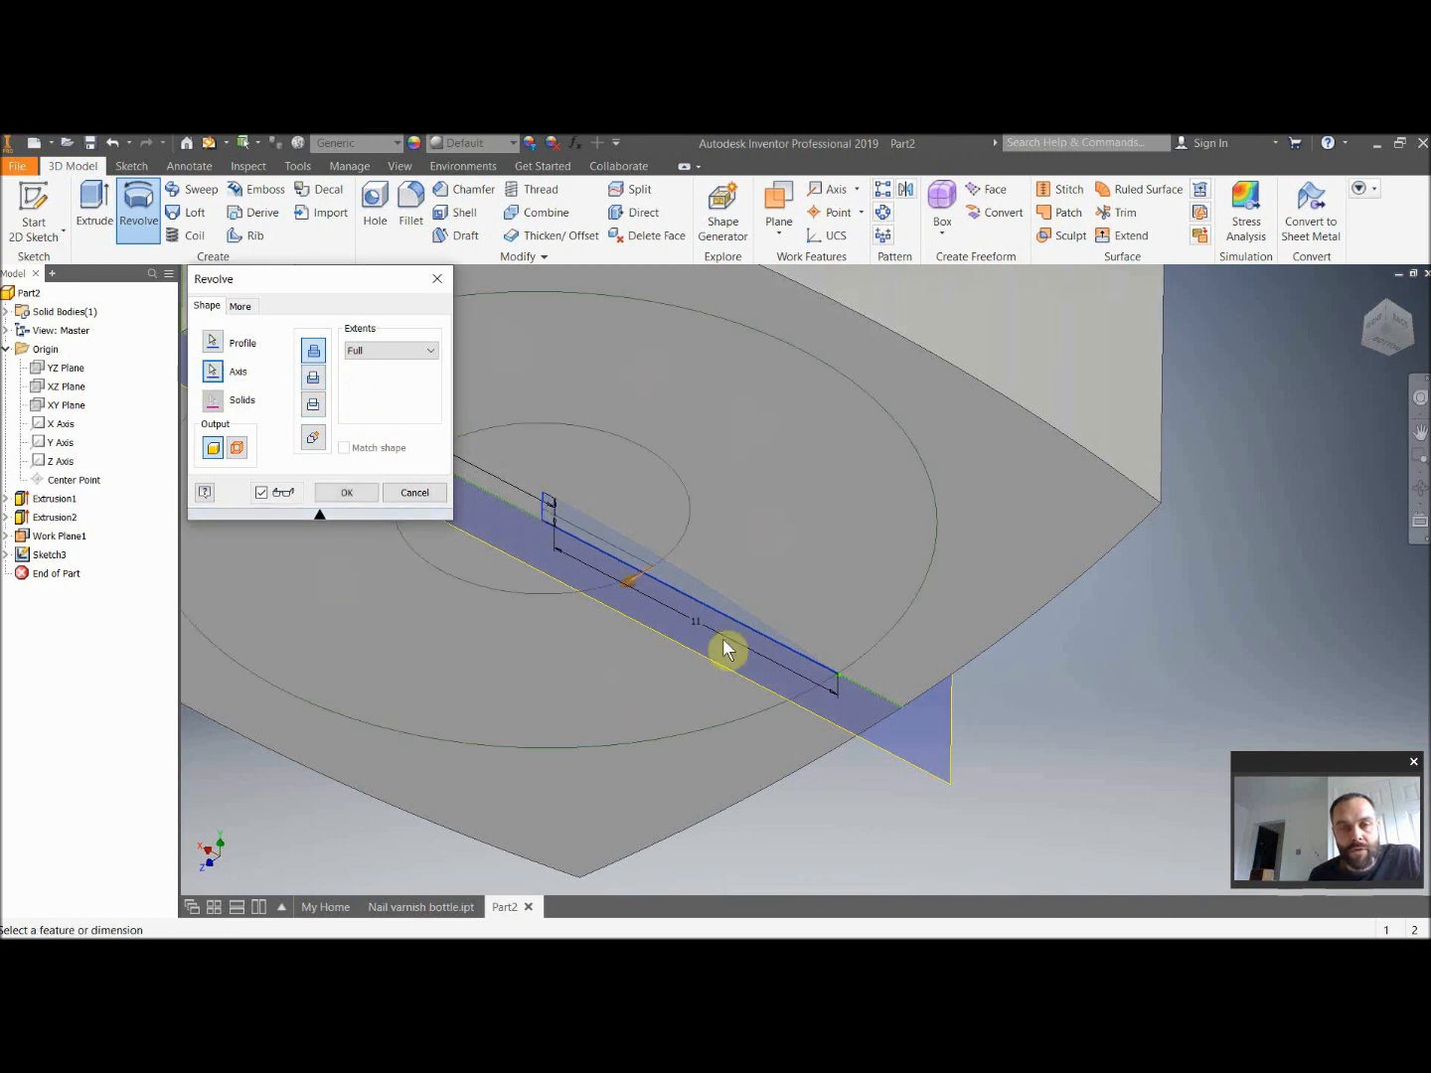
pyautogui.moveTo(358, 296); pyautogui.dragTo(781, 313)
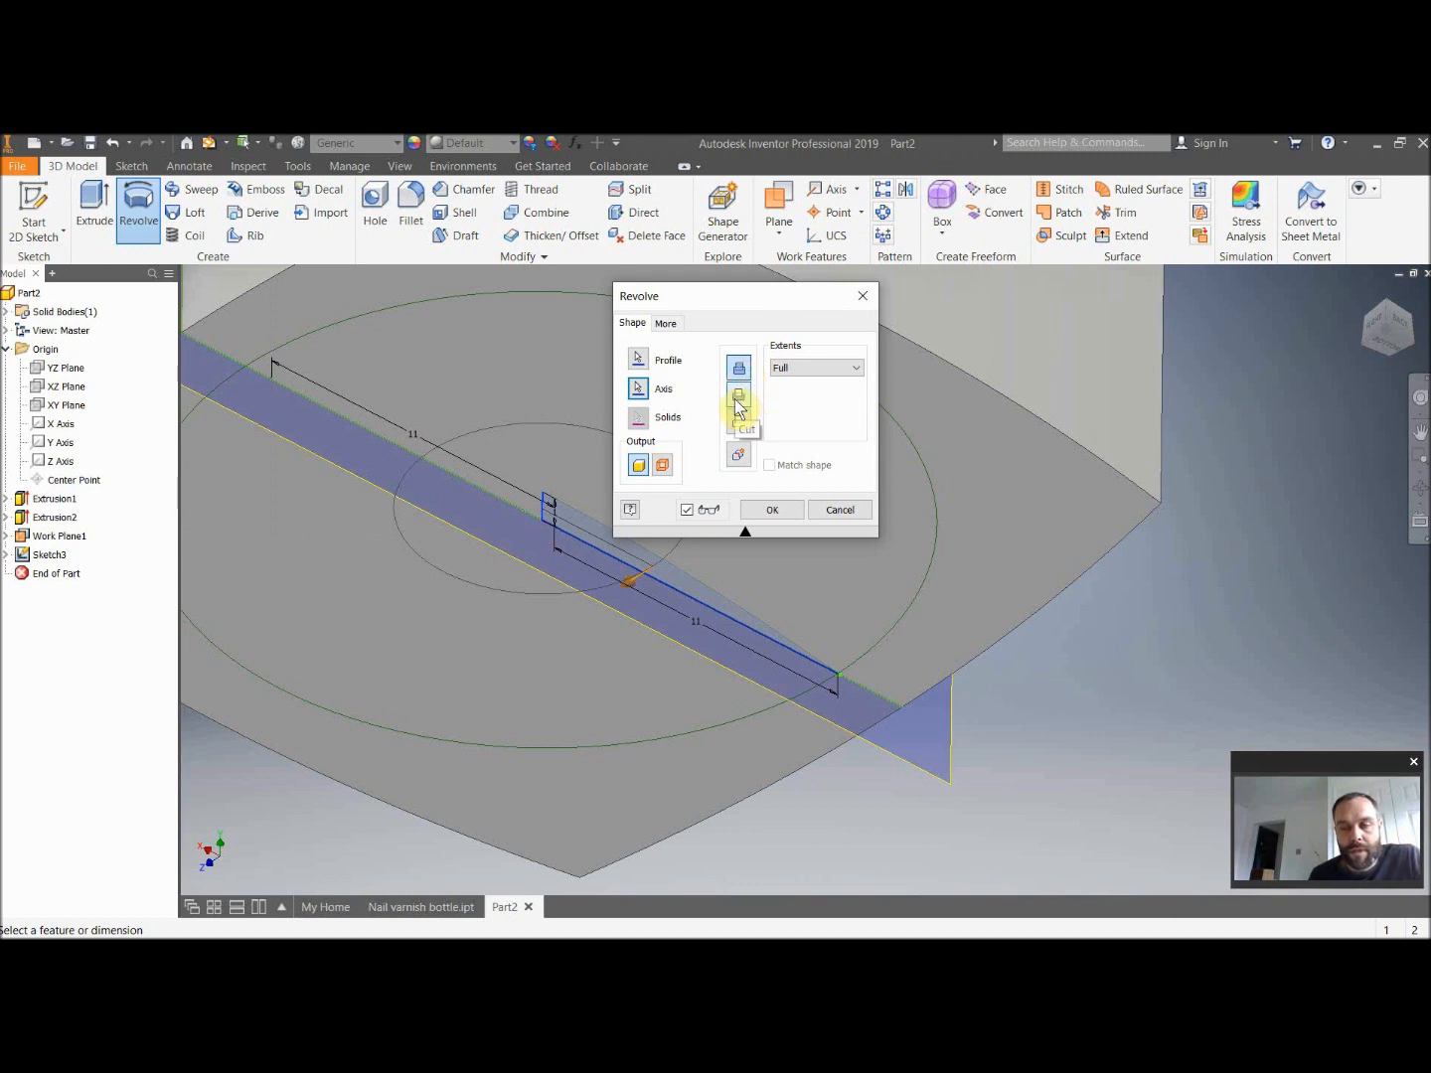
pyautogui.click(738, 403)
pyautogui.click(774, 513)
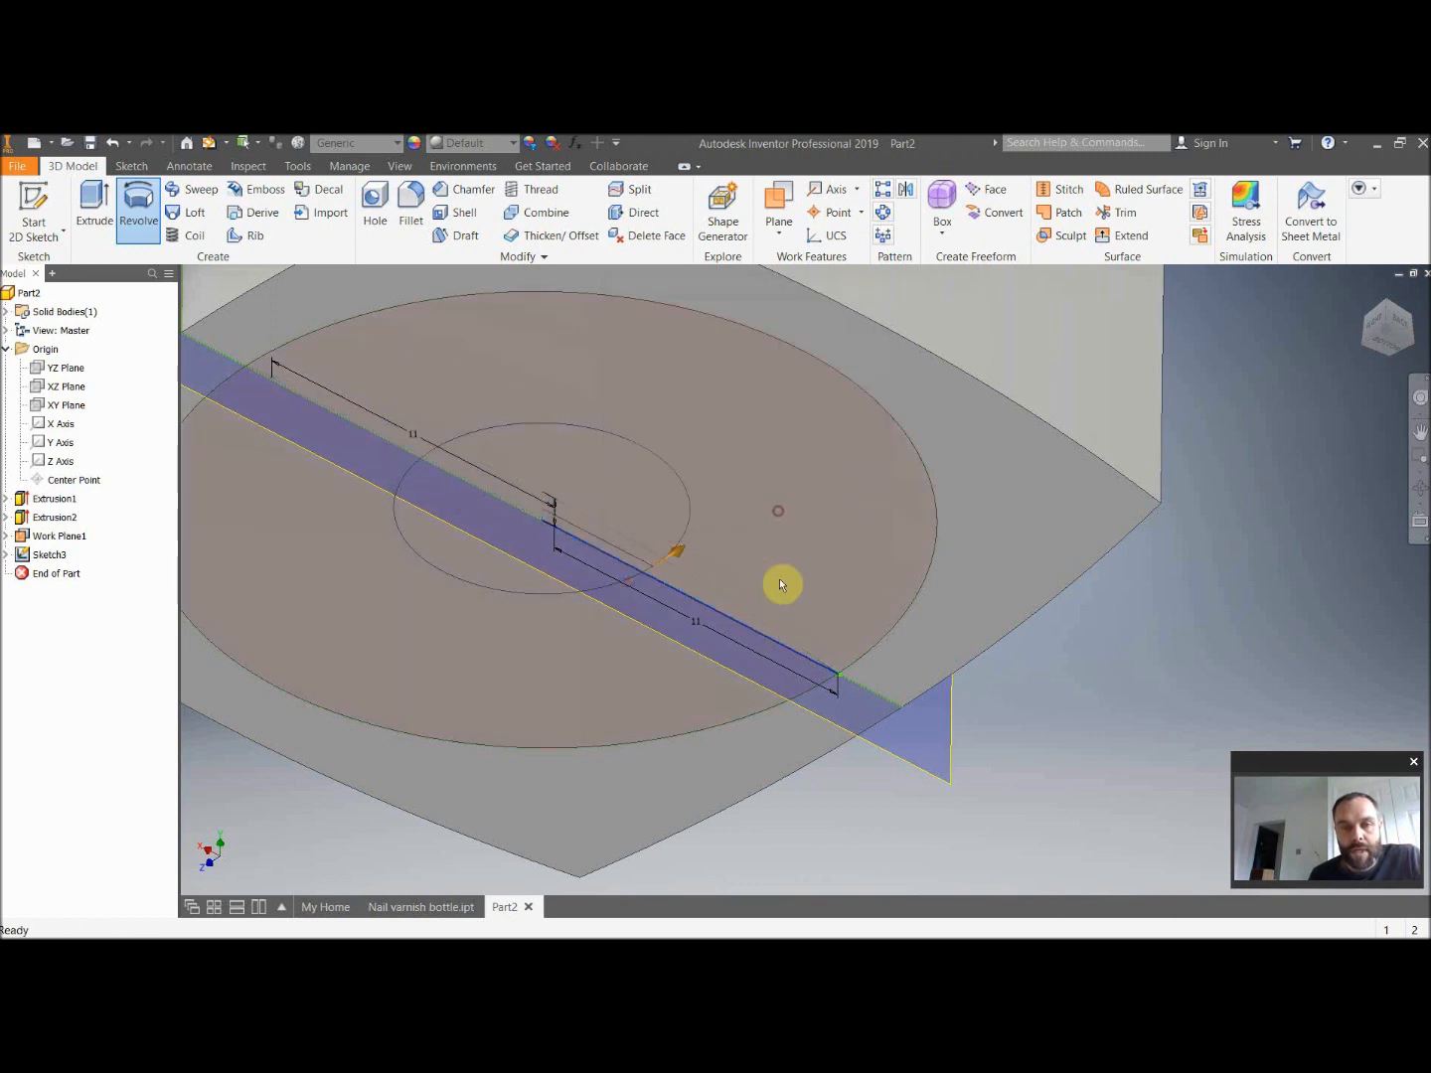
# Examine the revolved recess in the base and the whole bottle from below, the side and the home view.
pyautogui.moveTo(1389, 330); pyautogui.dragTo(1385, 291)
pyautogui.keyDown('shift'); pyautogui.moveTo(793, 516); pyautogui.dragTo(785, 696, button='middle'); pyautogui.keyUp('shift')
pyautogui.press('F6')
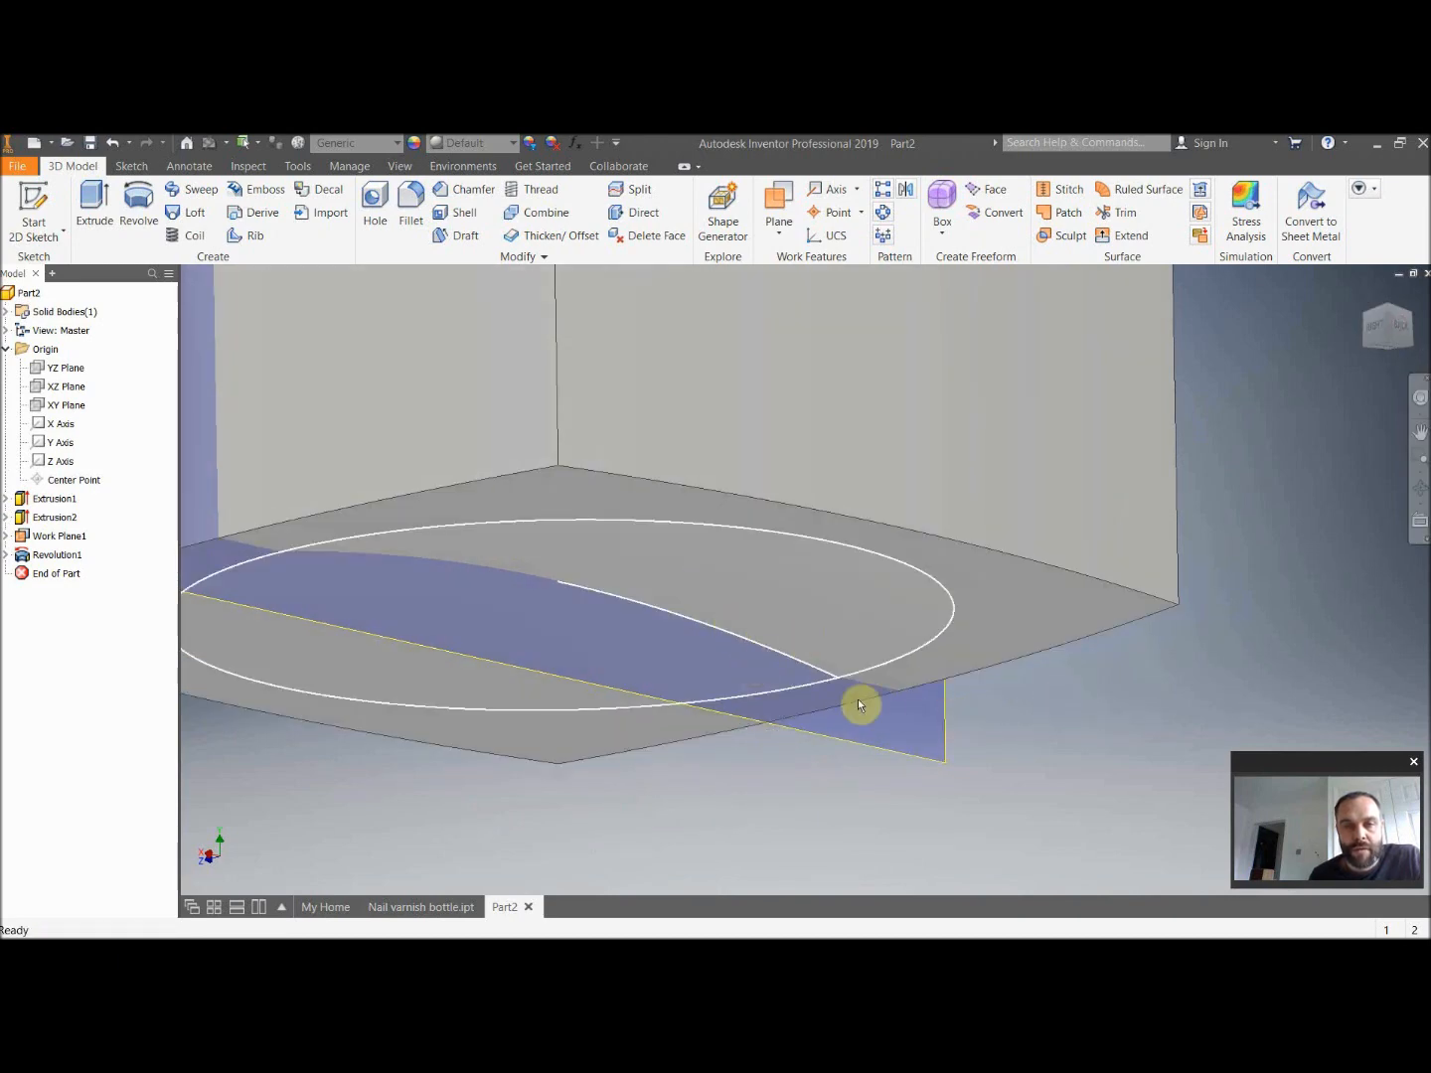
pyautogui.press('F5')
pyautogui.click(1419, 431)
pyautogui.moveTo(835, 369); pyautogui.dragTo(837, 411)
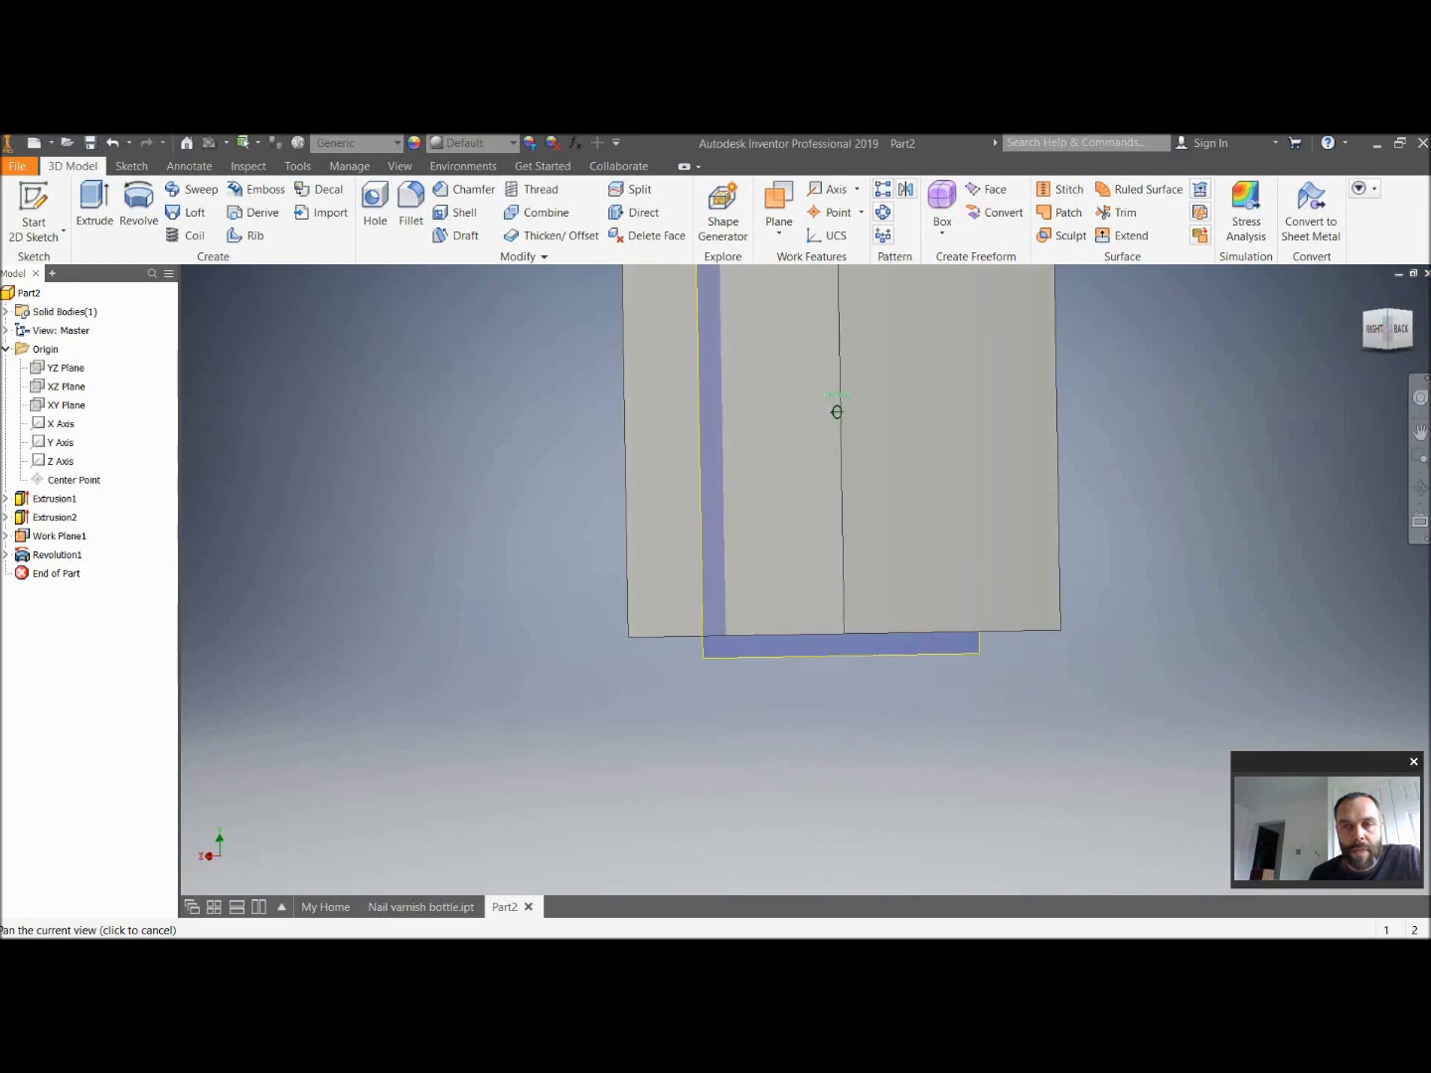
pyautogui.press('F6')
pyautogui.scroll(-3, 1182, 343)
pyautogui.moveTo(1173, 345); pyautogui.dragTo(975, 474)
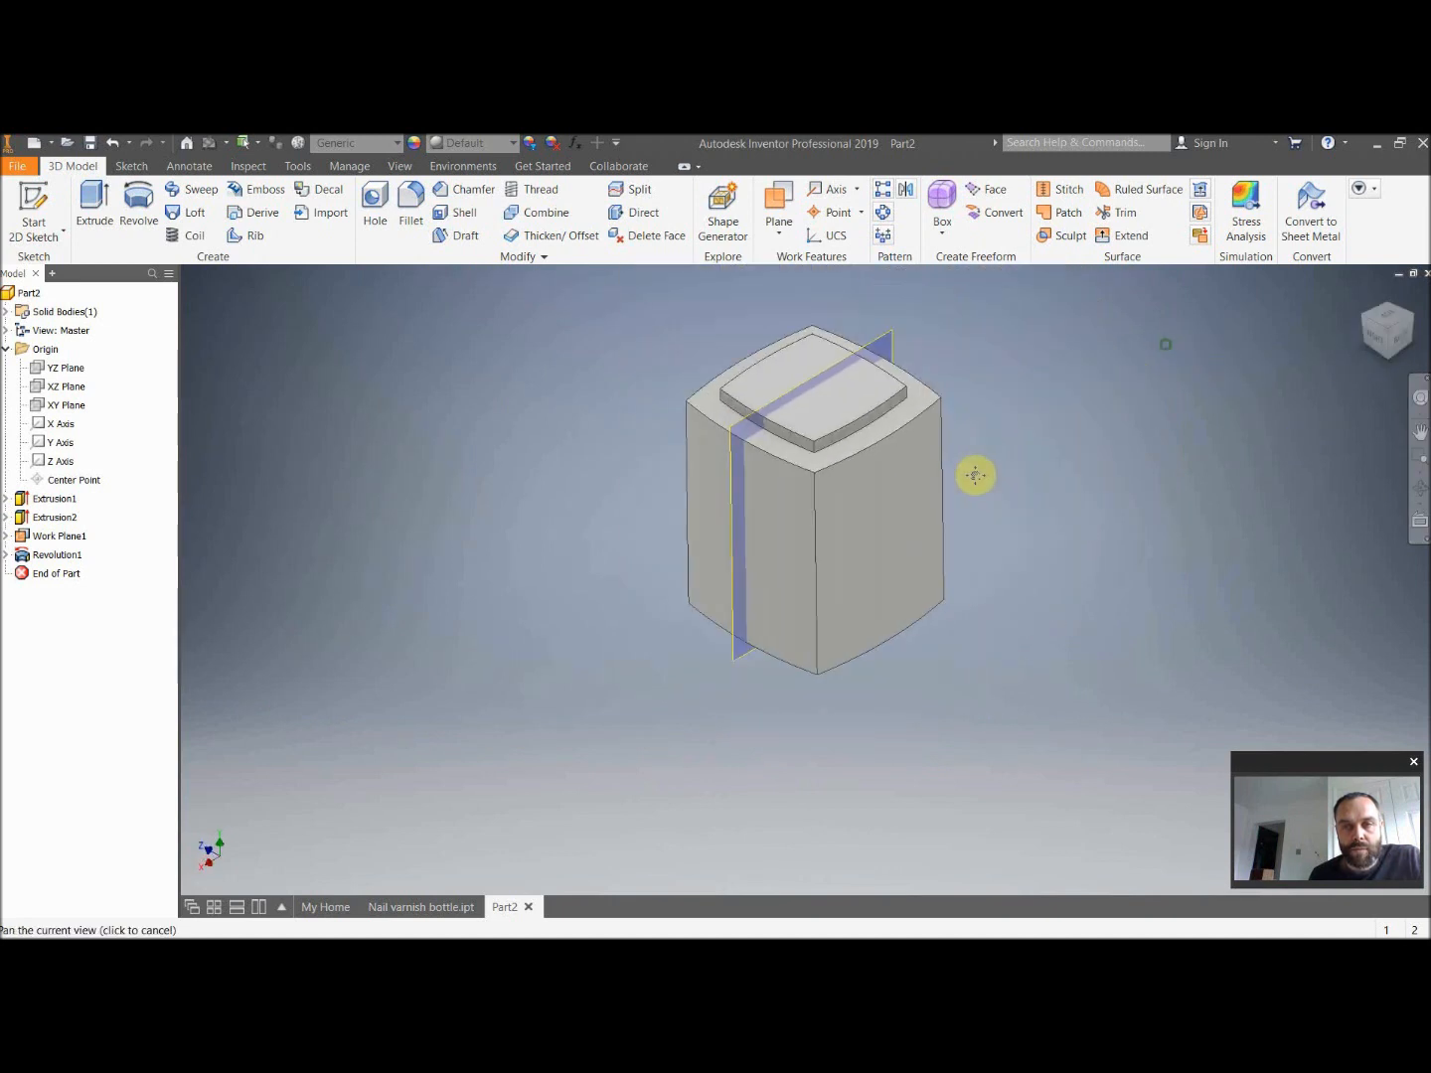
pyautogui.press('Escape')
# Shell the bottle with a 4 mm wall thickness, removing the top face of the raised shoulder.
pyautogui.scroll(3, 1006, 467)
pyautogui.scroll(-2, 1006, 467)
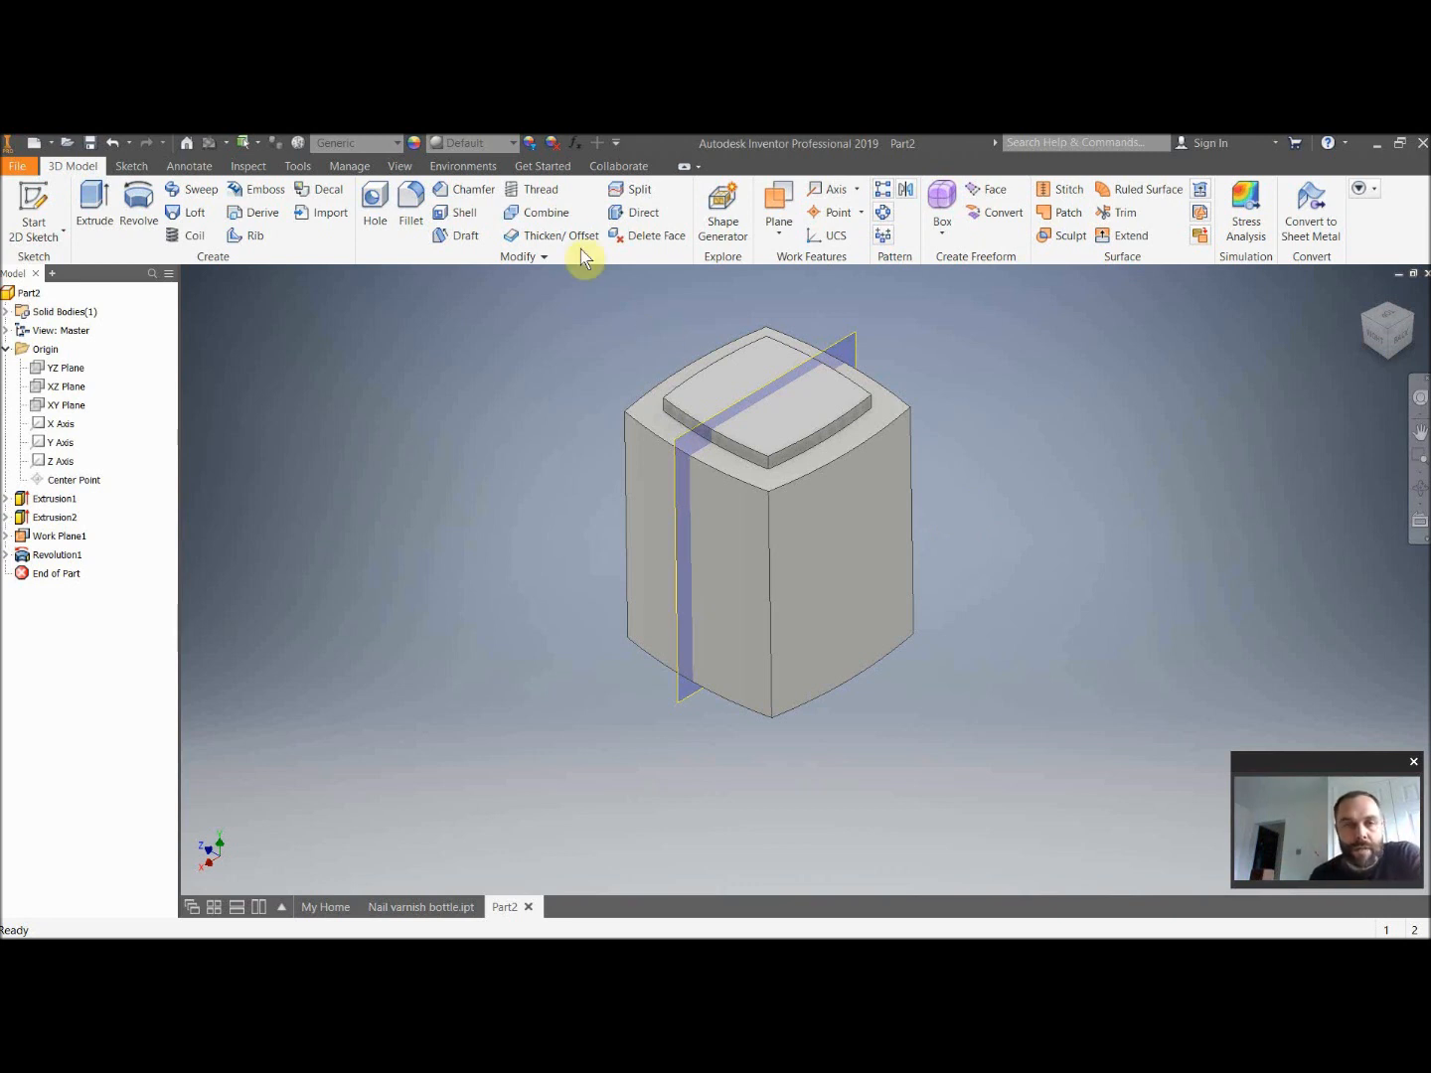
pyautogui.click(460, 214)
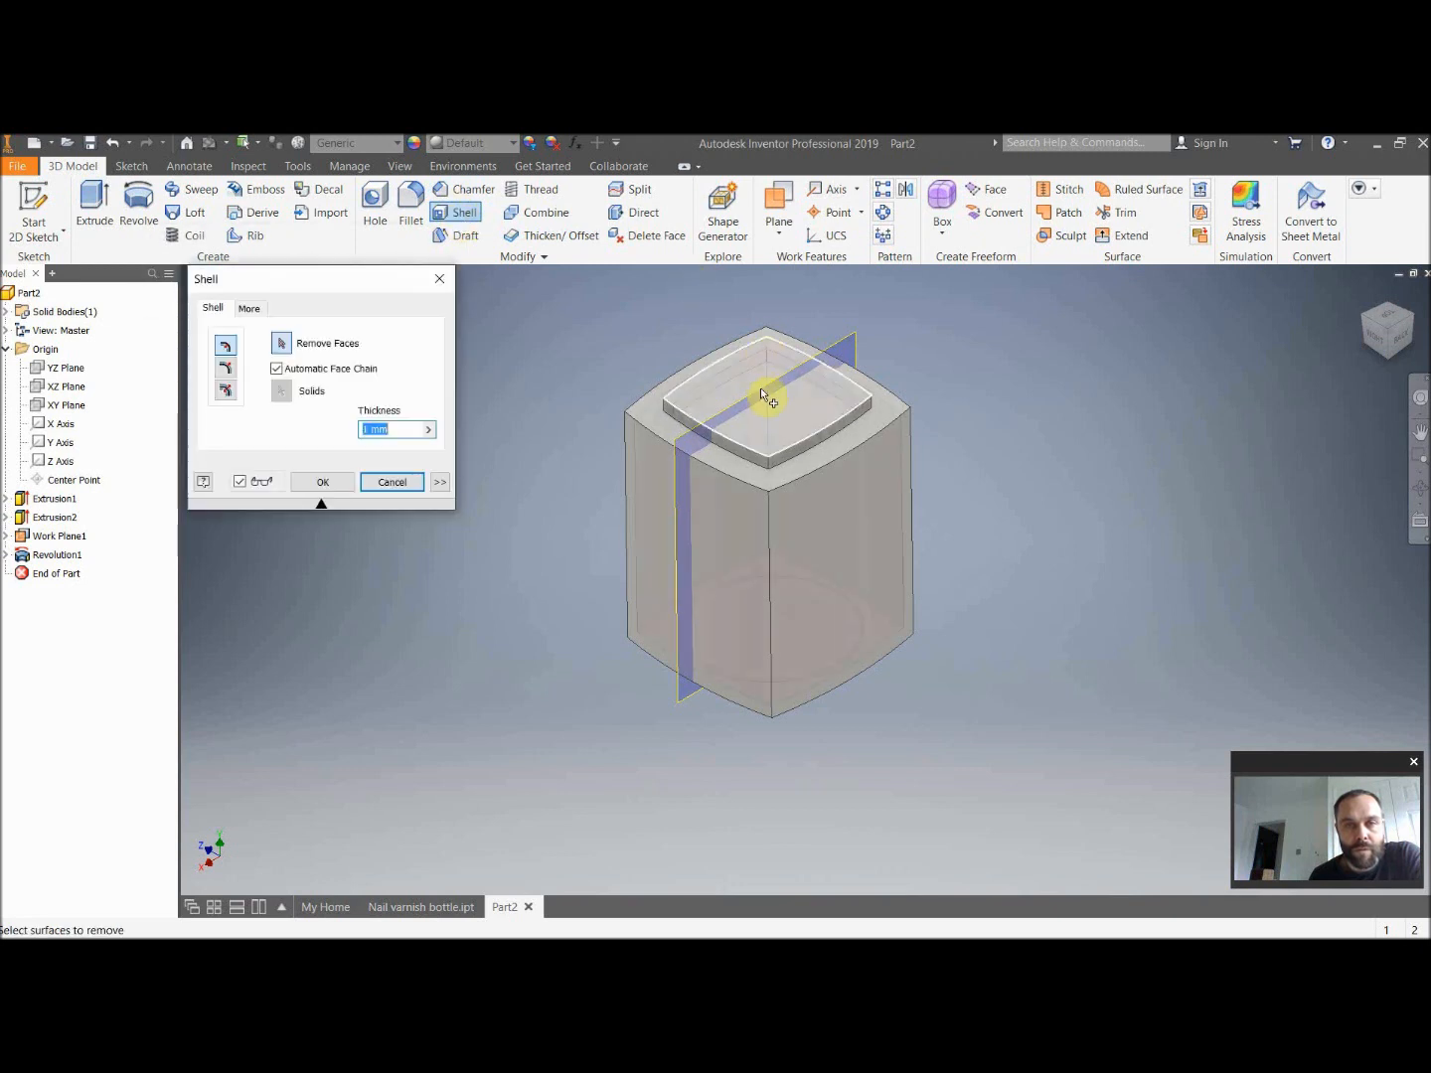
pyautogui.click(791, 415)
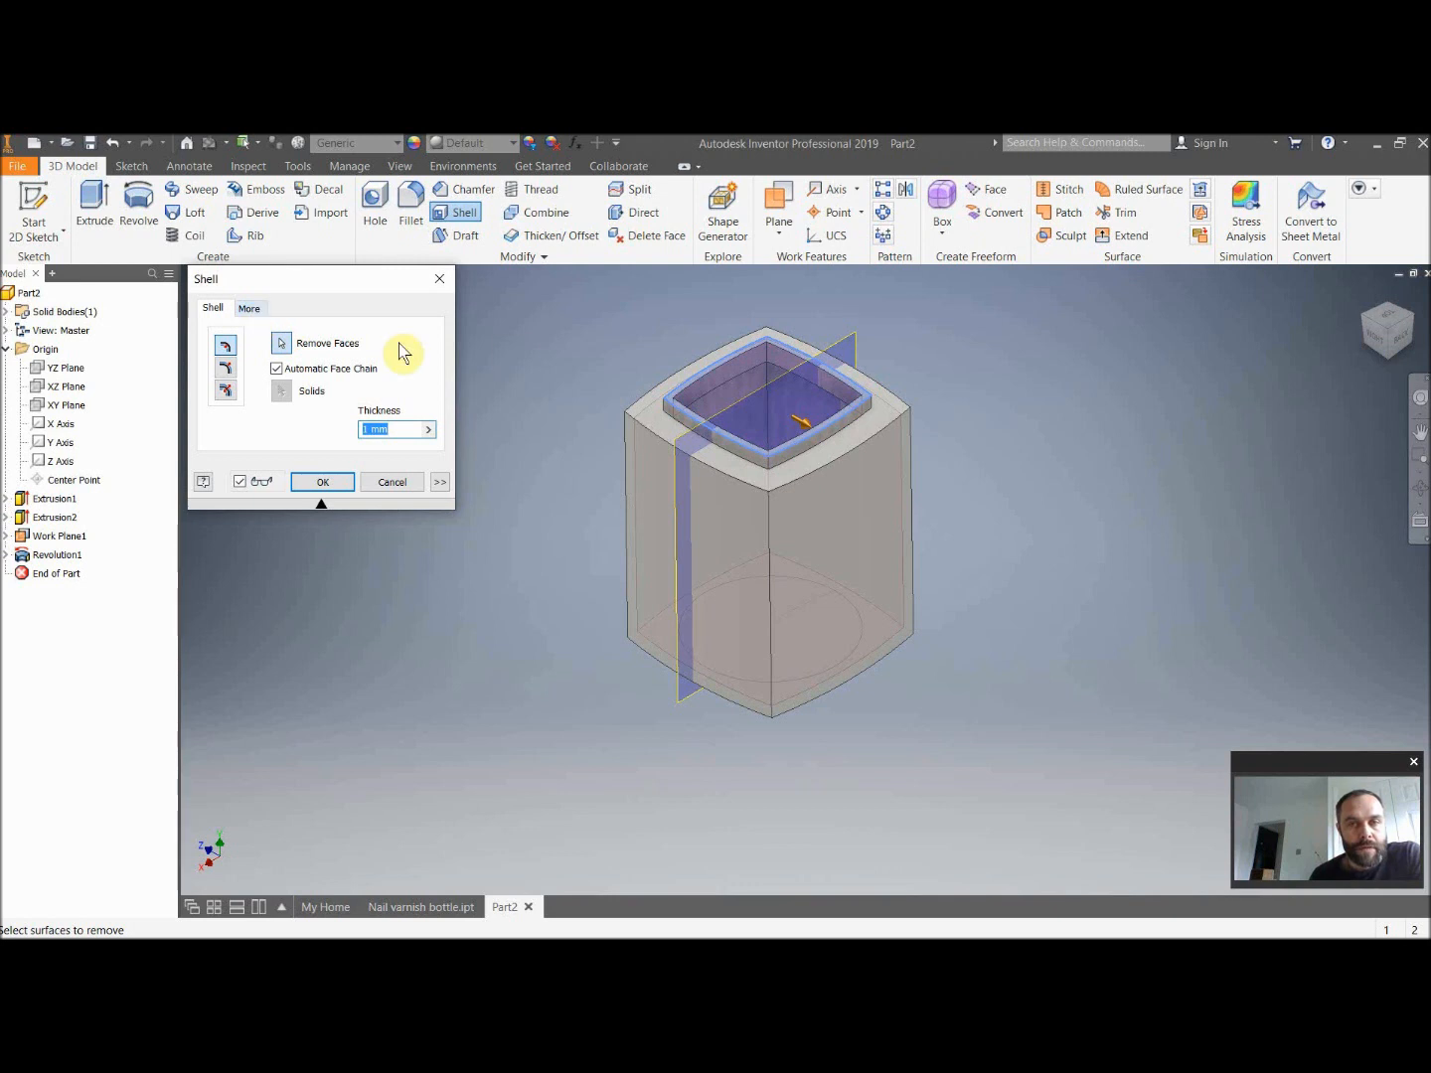
pyautogui.write('4')
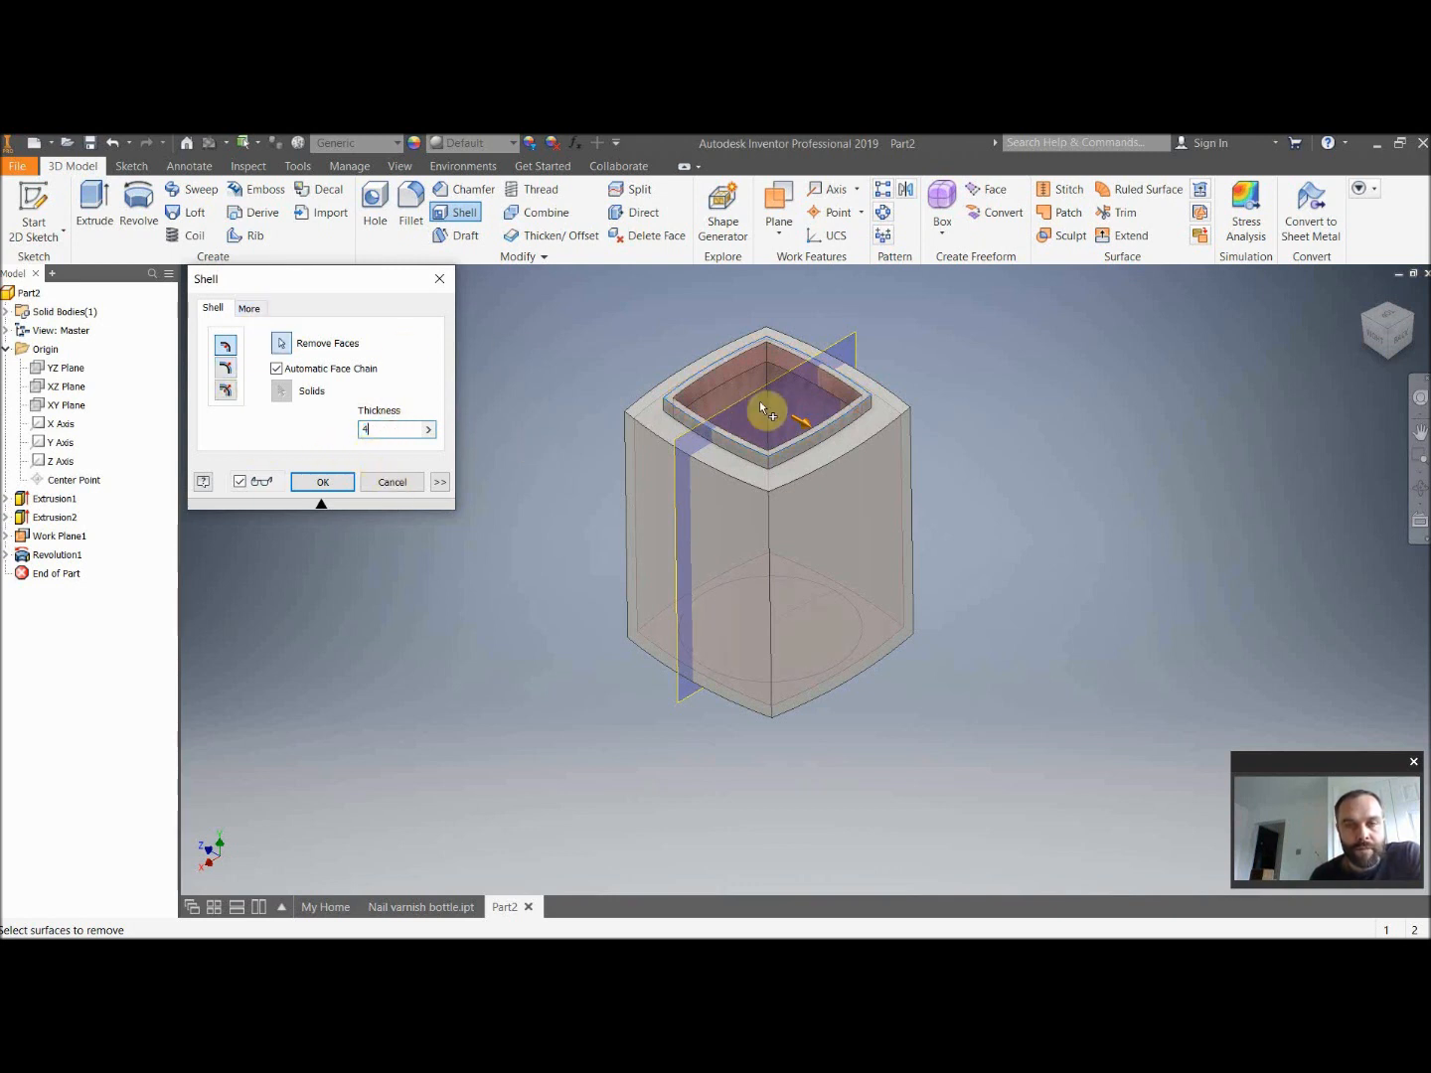
pyautogui.click(354, 483)
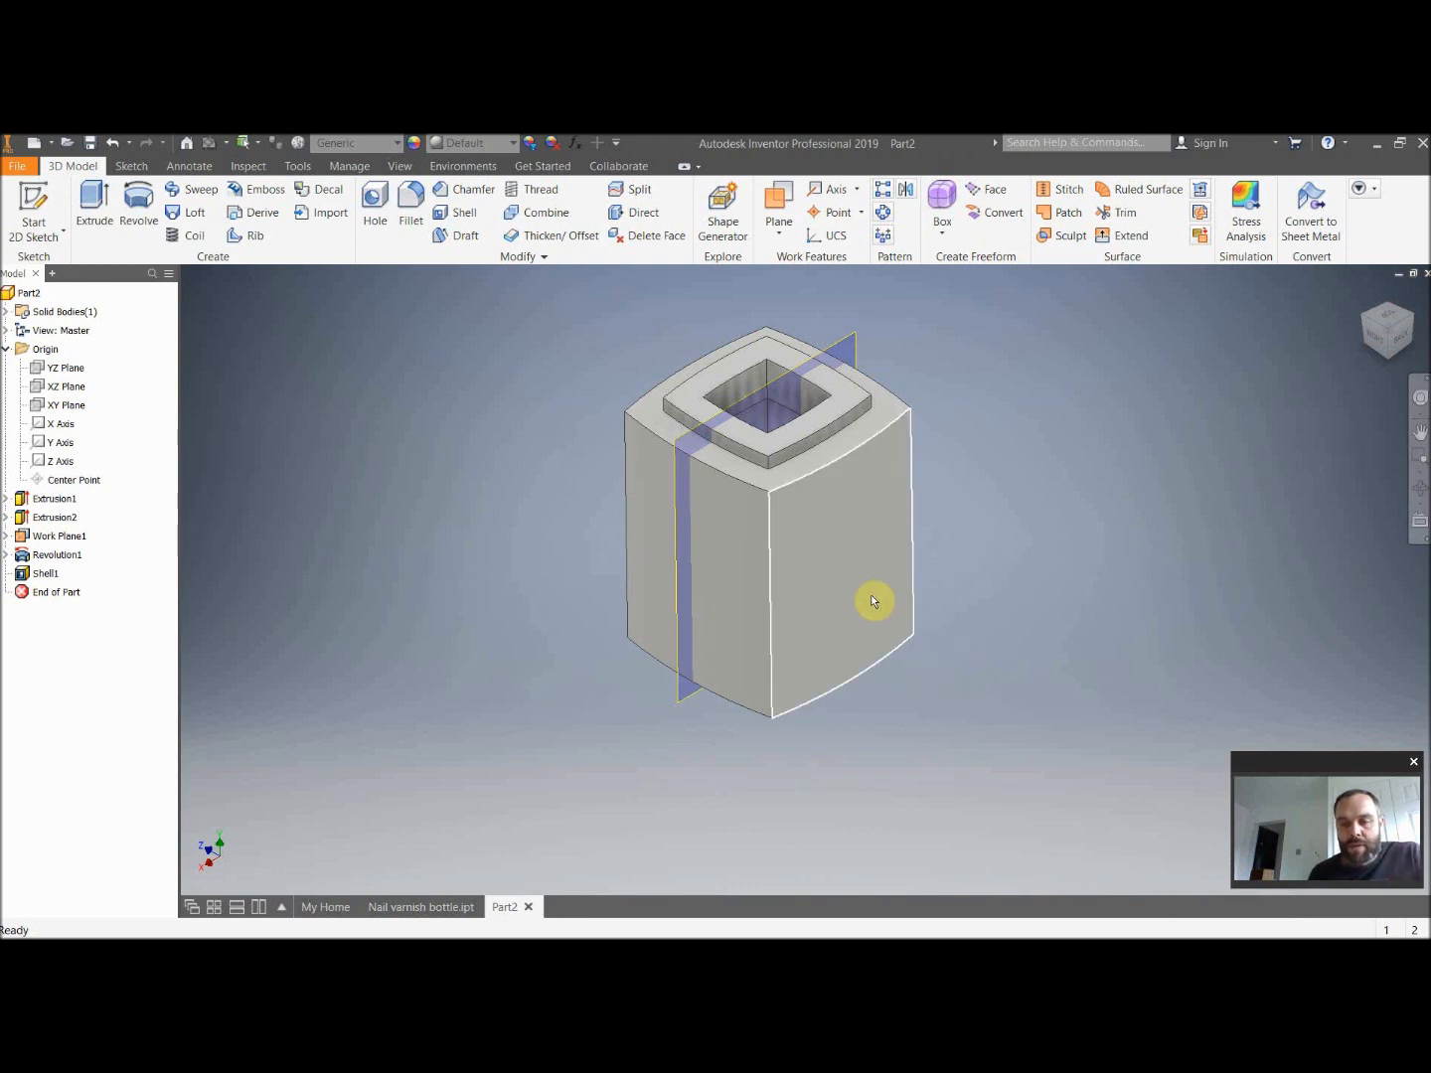
# Start a new 2D sketch on the top face of the raised shoulder around the square opening.
pyautogui.moveTo(916, 553); pyautogui.dragTo(1017, 705, button='middle')
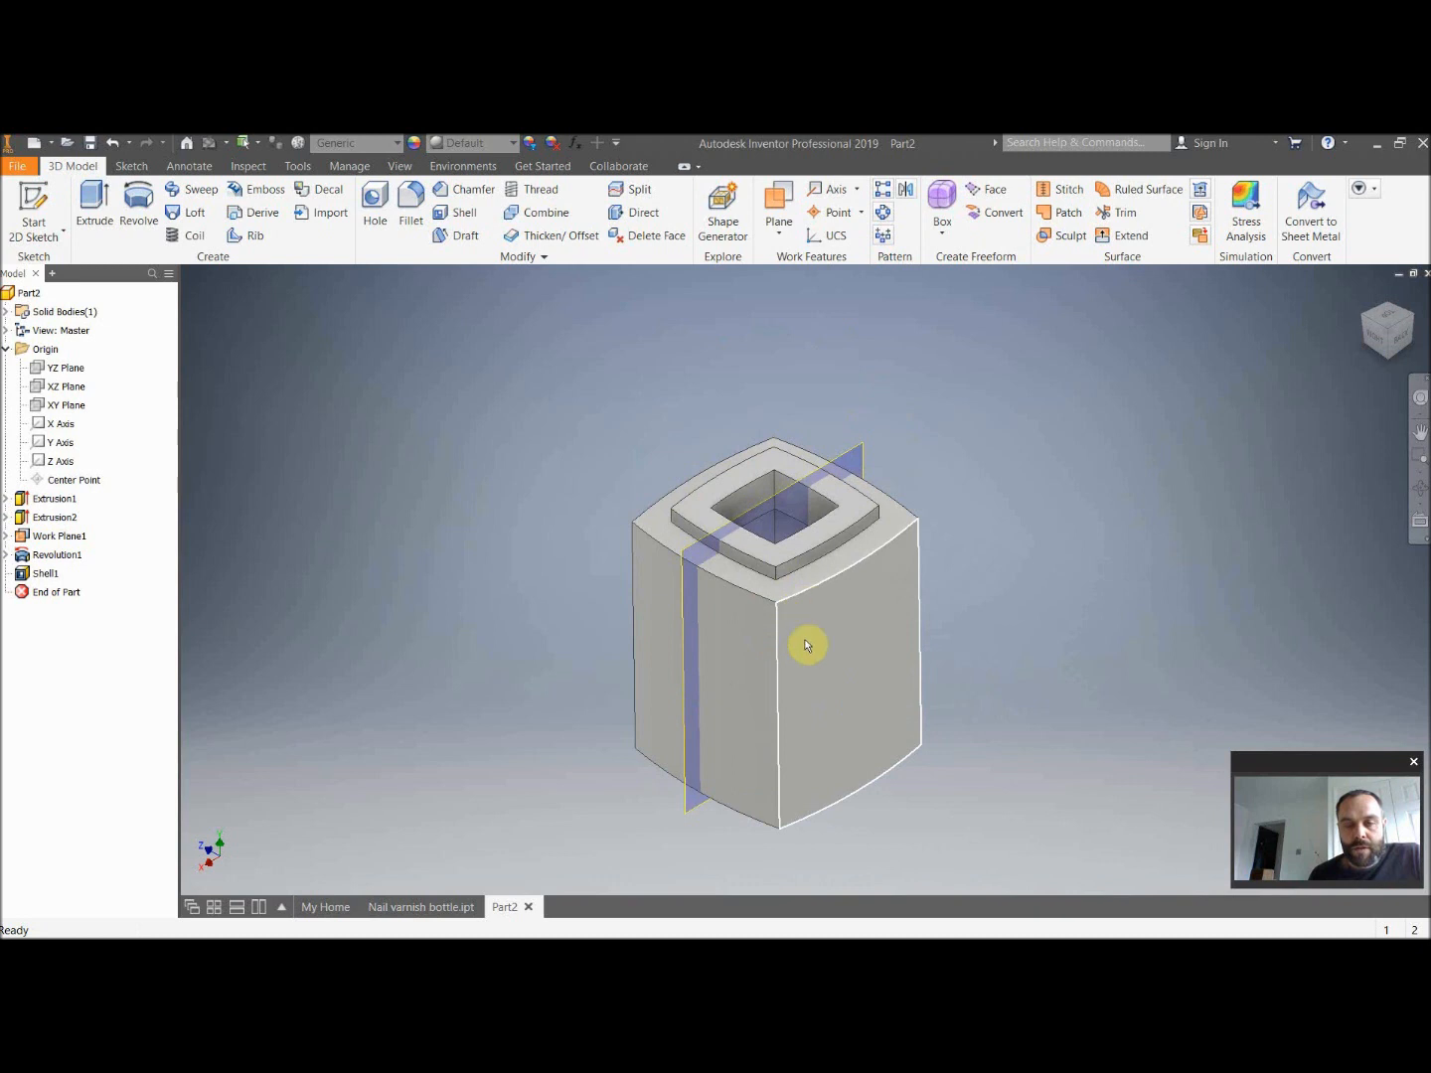
pyautogui.moveTo(1405, 358); pyautogui.dragTo(1393, 227)
pyautogui.keyDown('shift'); pyautogui.moveTo(774, 627); pyautogui.dragTo(693, 699, button='middle'); pyautogui.keyUp('shift')
pyautogui.moveTo(1387, 328)
pyautogui.mouseDown()
pyautogui.moveTo(1399, 378)
pyautogui.moveTo(1364, 321)
pyautogui.moveTo(1344, 327)
pyautogui.mouseUp()
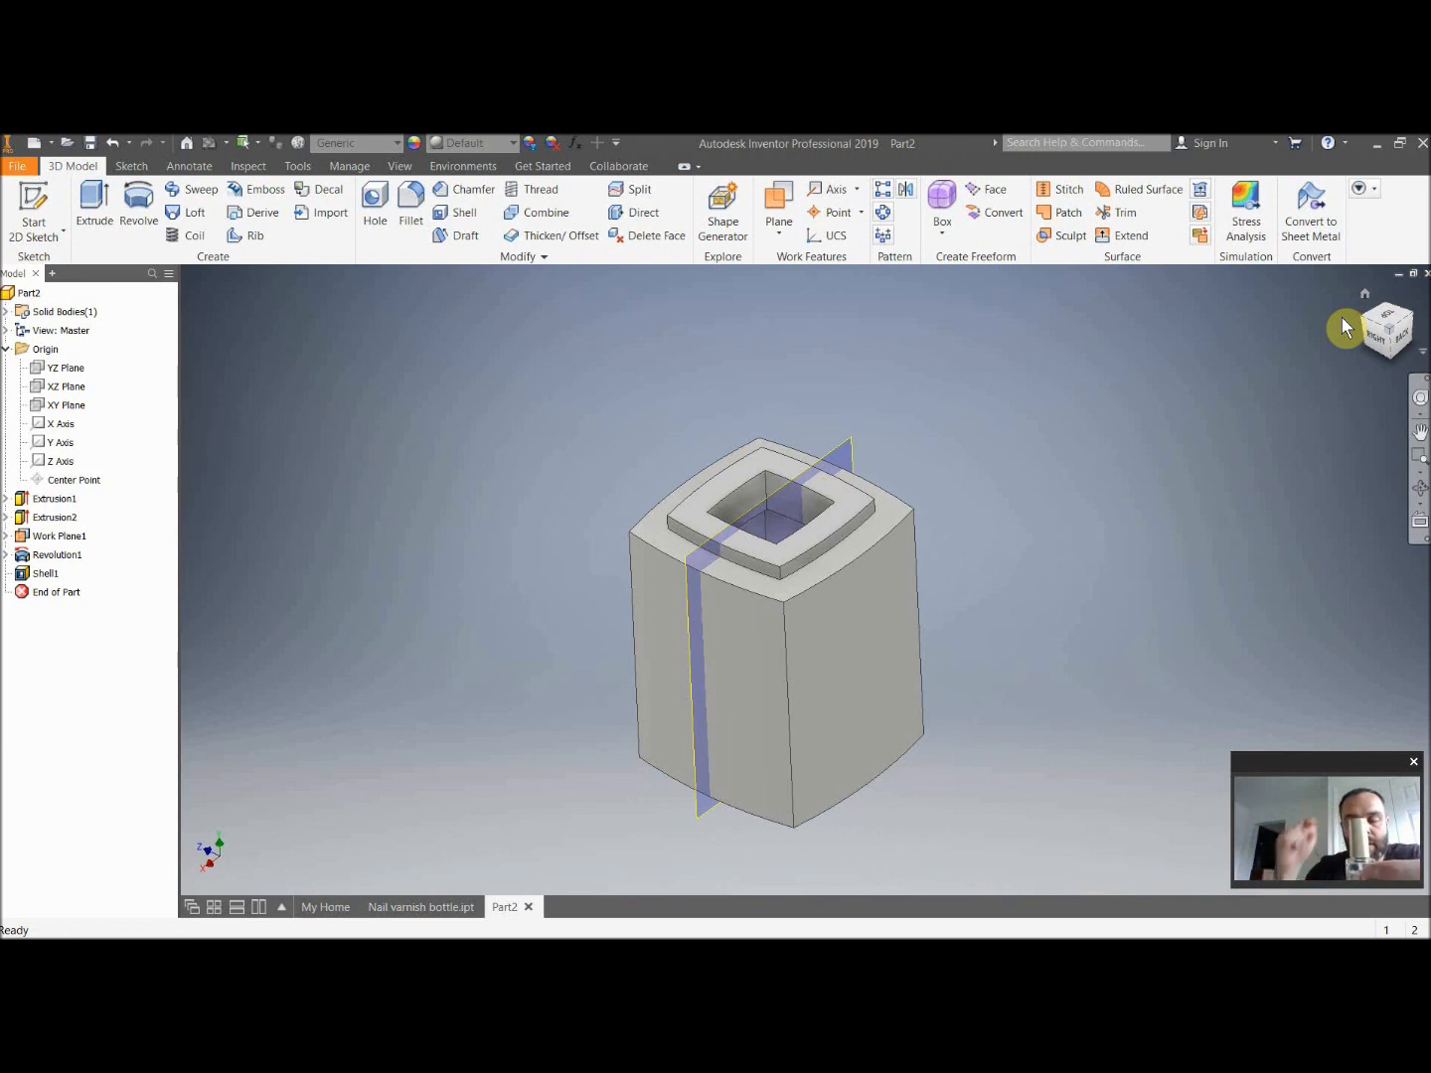
pyautogui.click(64, 231)
pyautogui.click(45, 261)
pyautogui.click(776, 554)
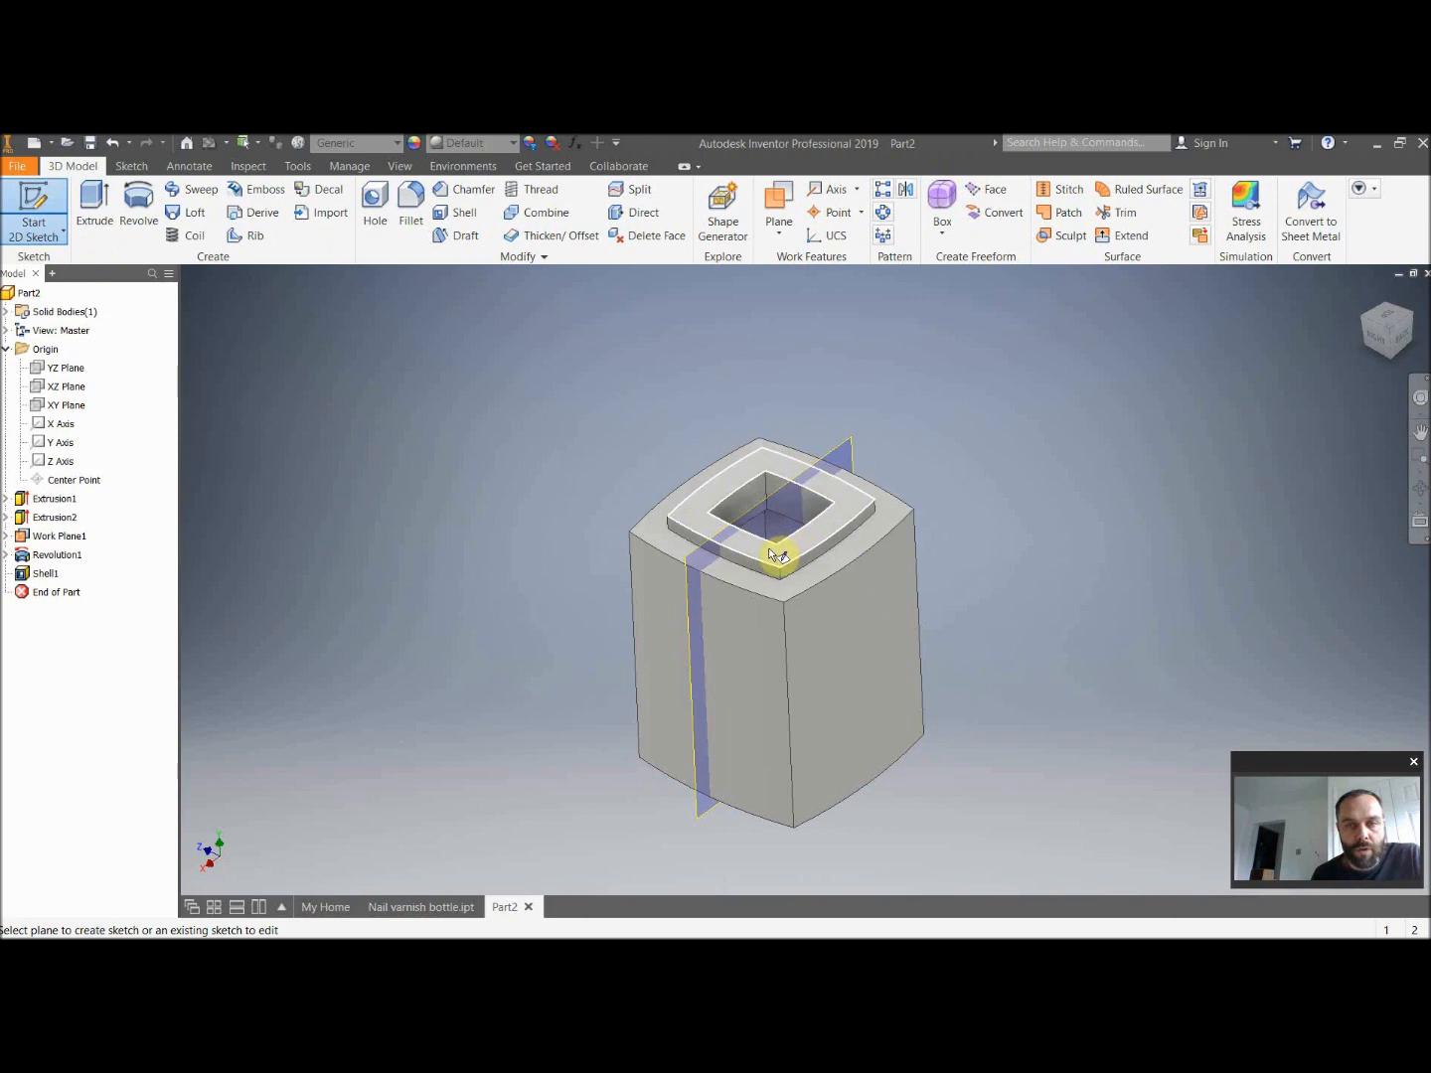
pyautogui.click(776, 555)
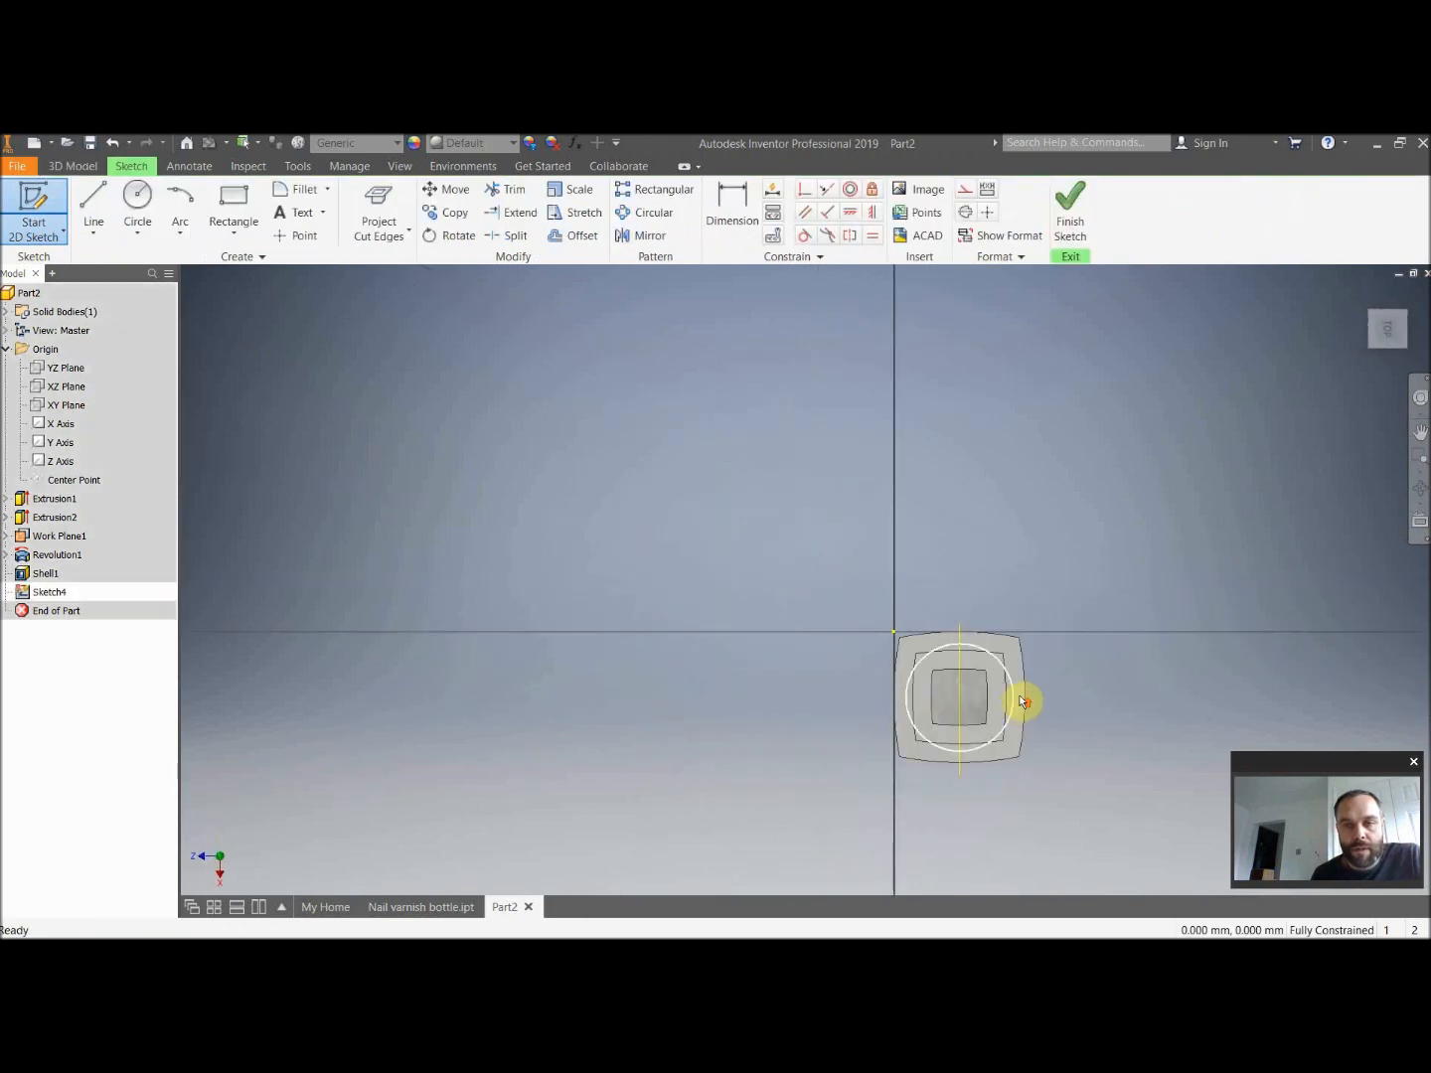
# Project the shoulder's cut edges and the base recess's circular edge into the sketch as a centre reference.
pyautogui.click(141, 217)
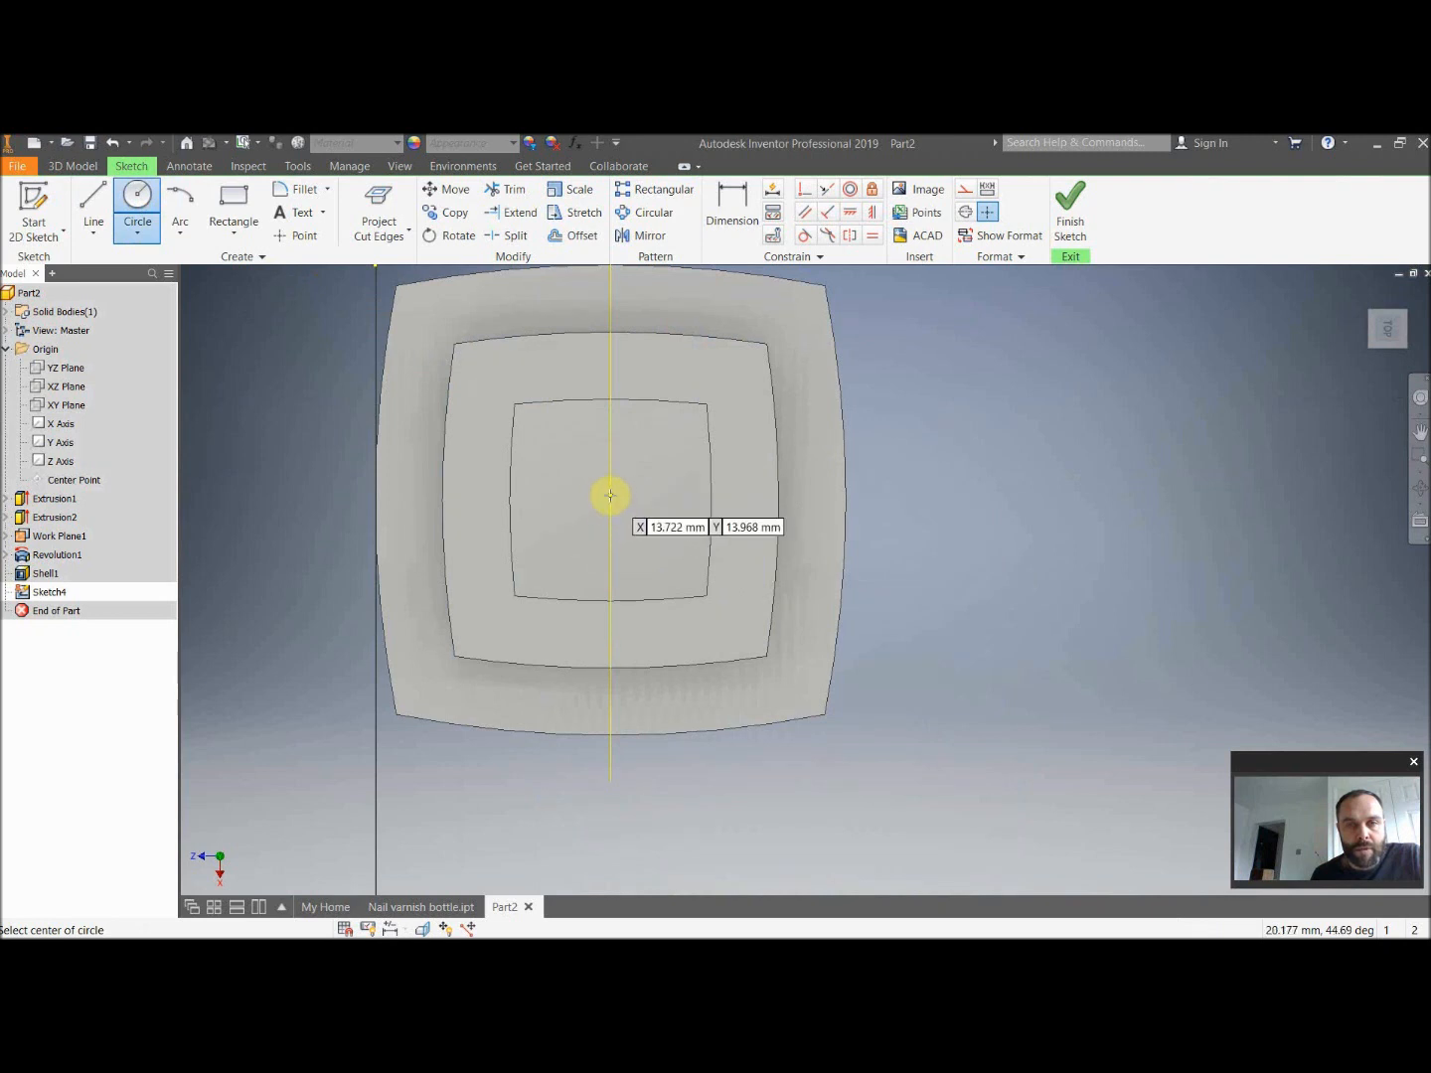
pyautogui.click(382, 238)
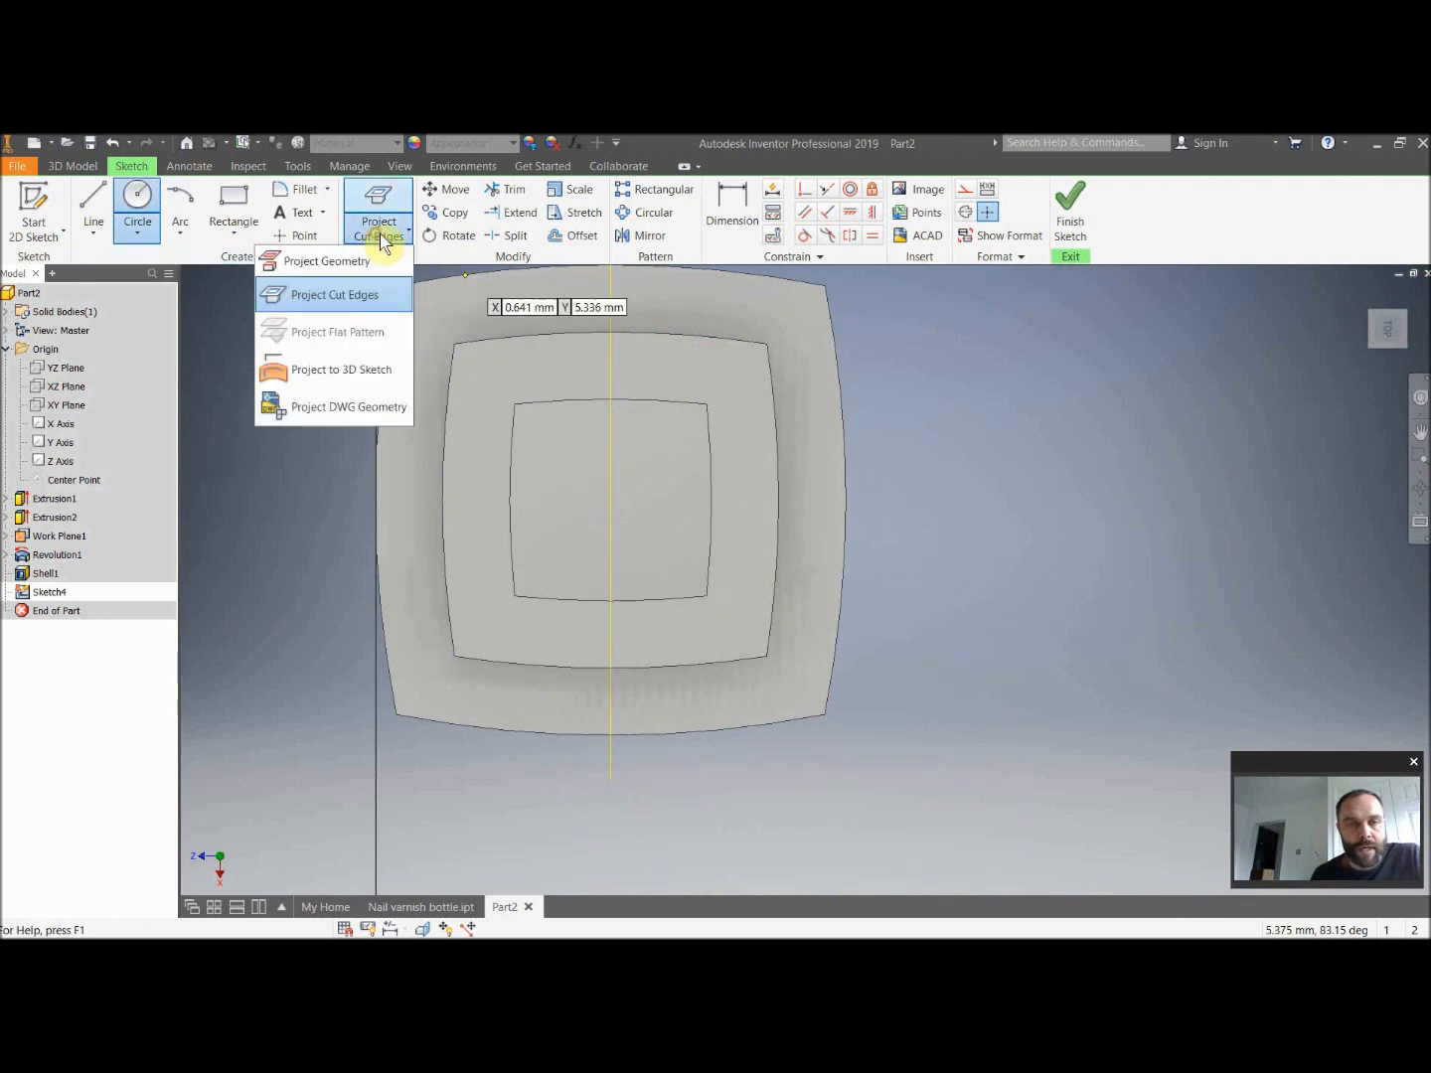
pyautogui.click(363, 293)
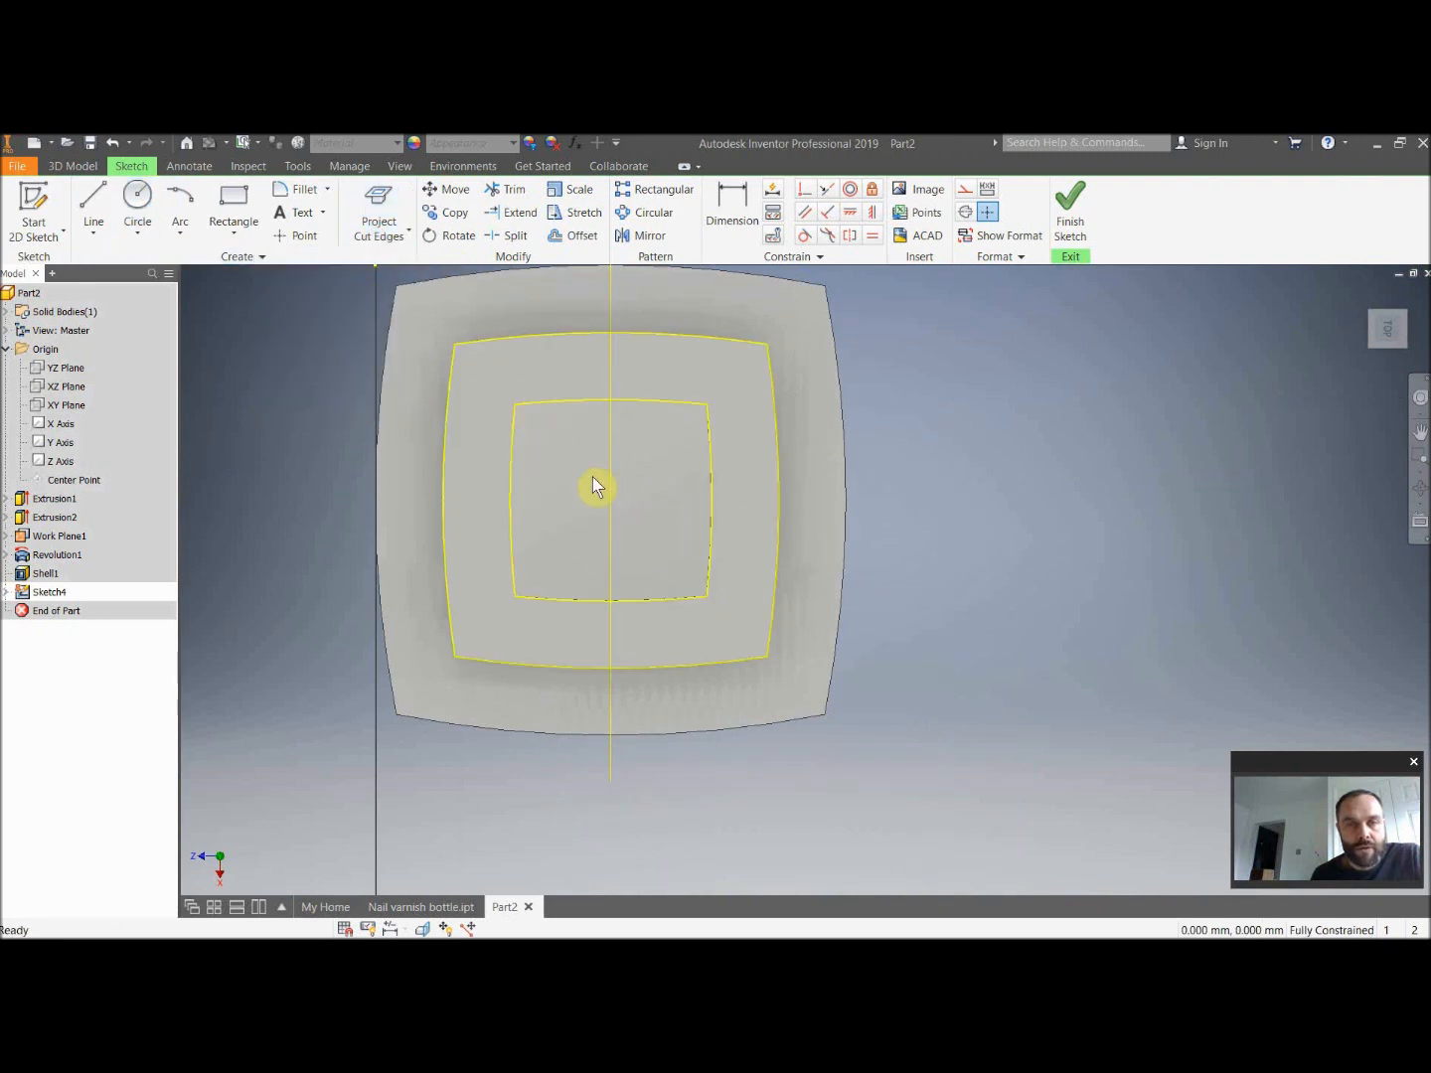
pyautogui.click(137, 199)
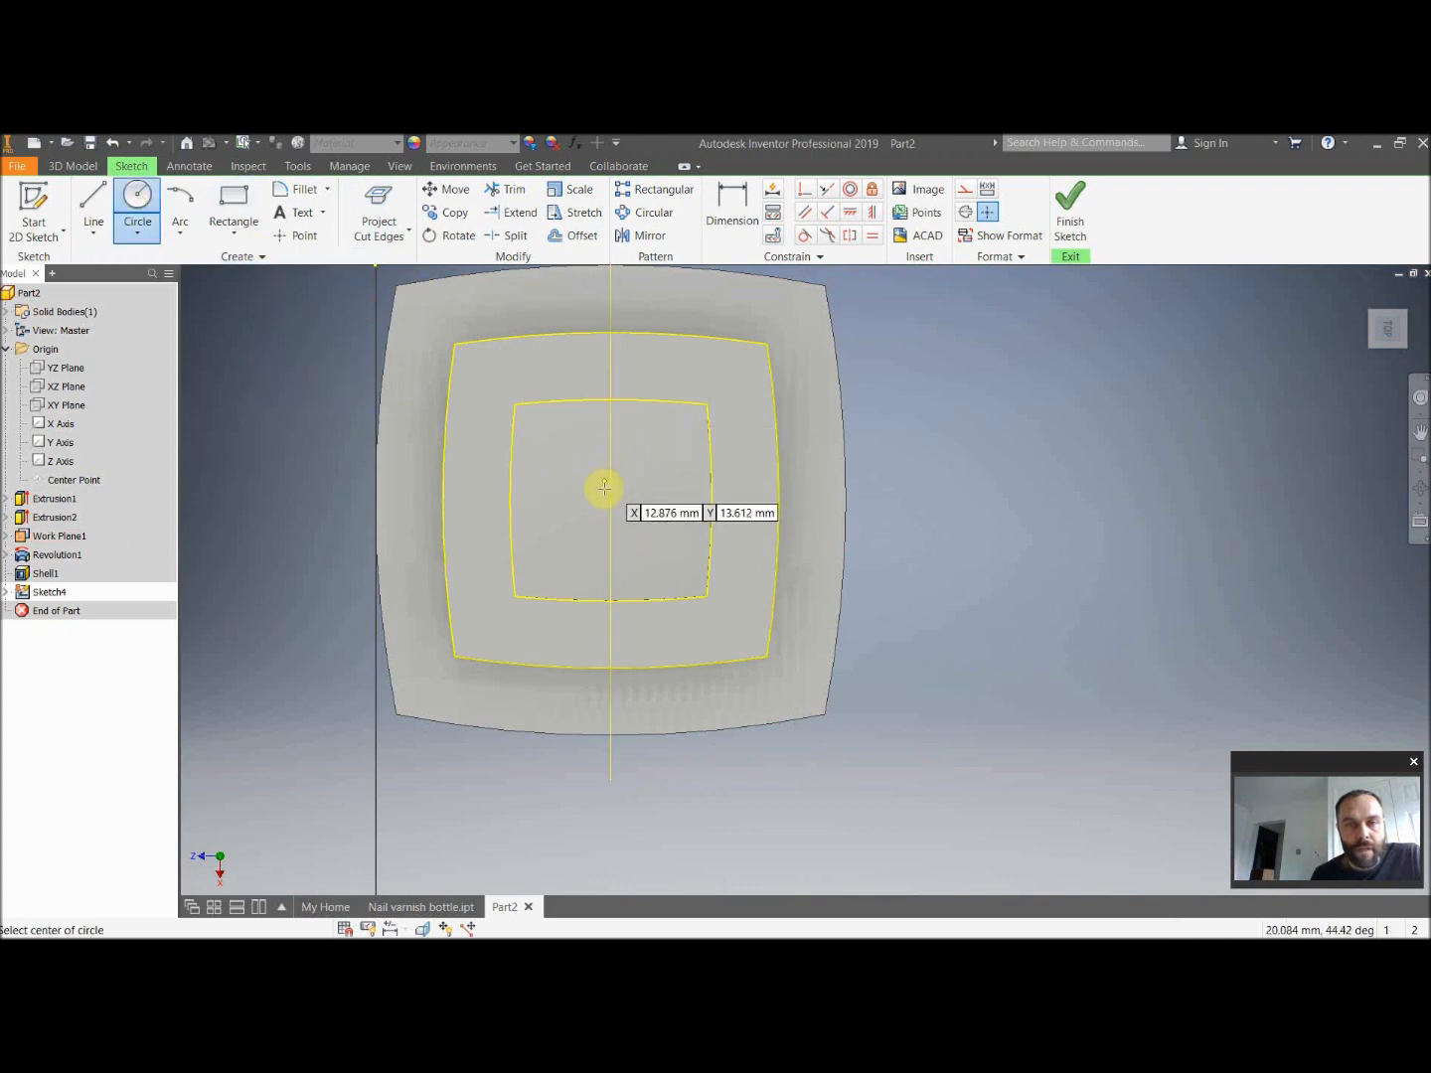
pyautogui.click(392, 237)
pyautogui.click(348, 263)
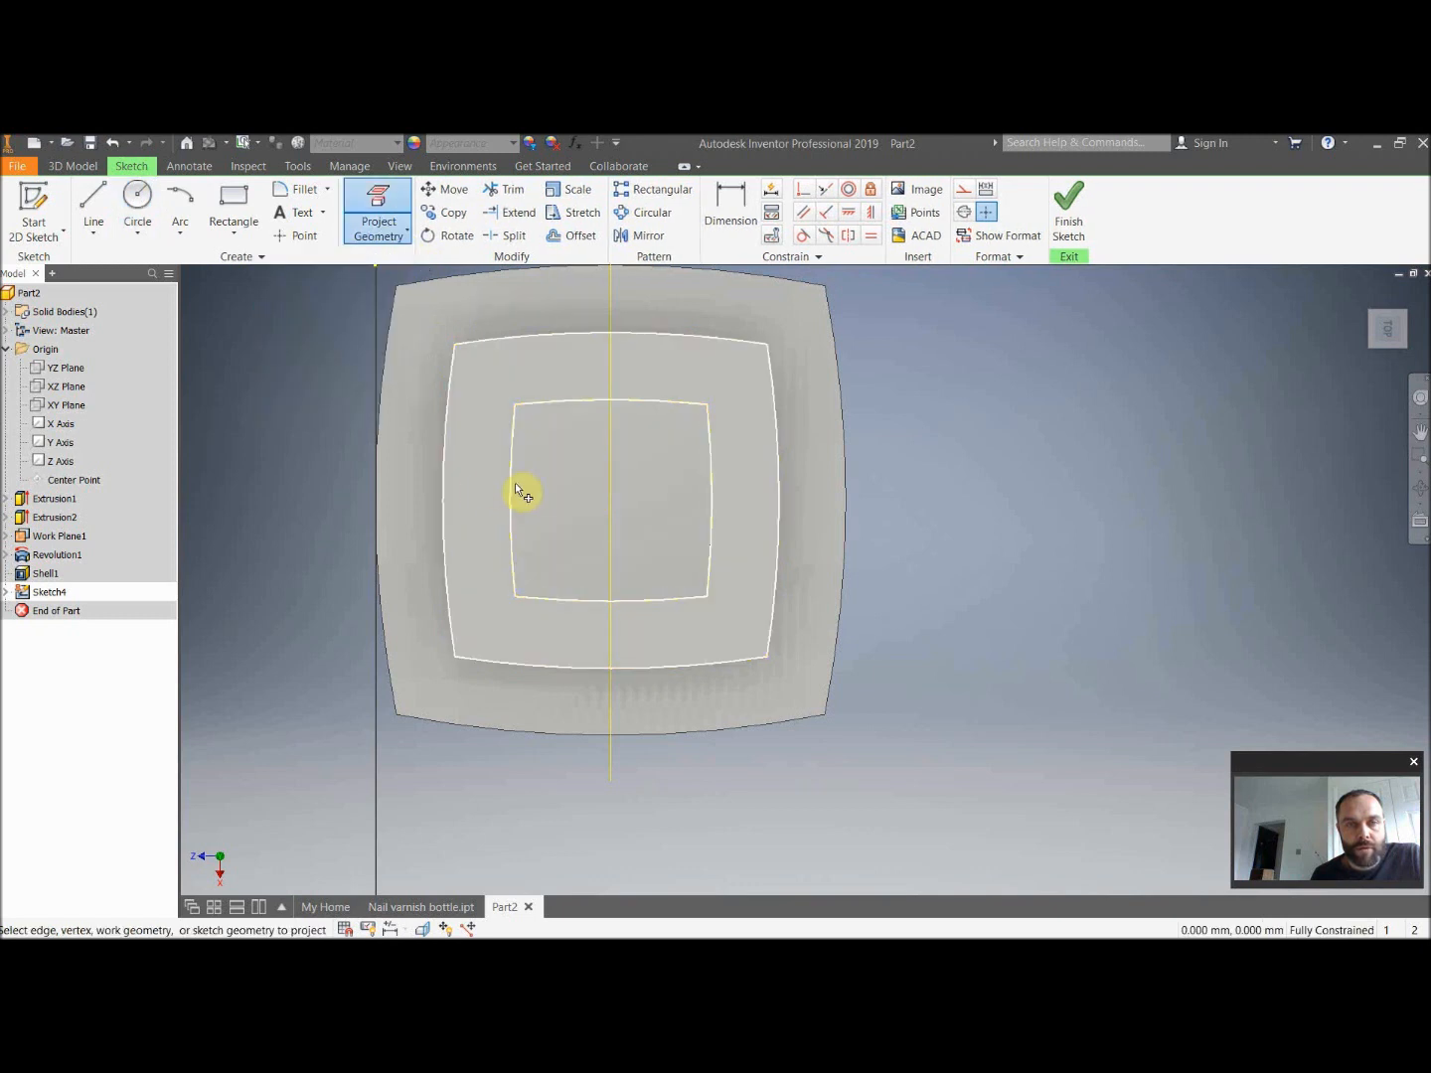
pyautogui.click(418, 474)
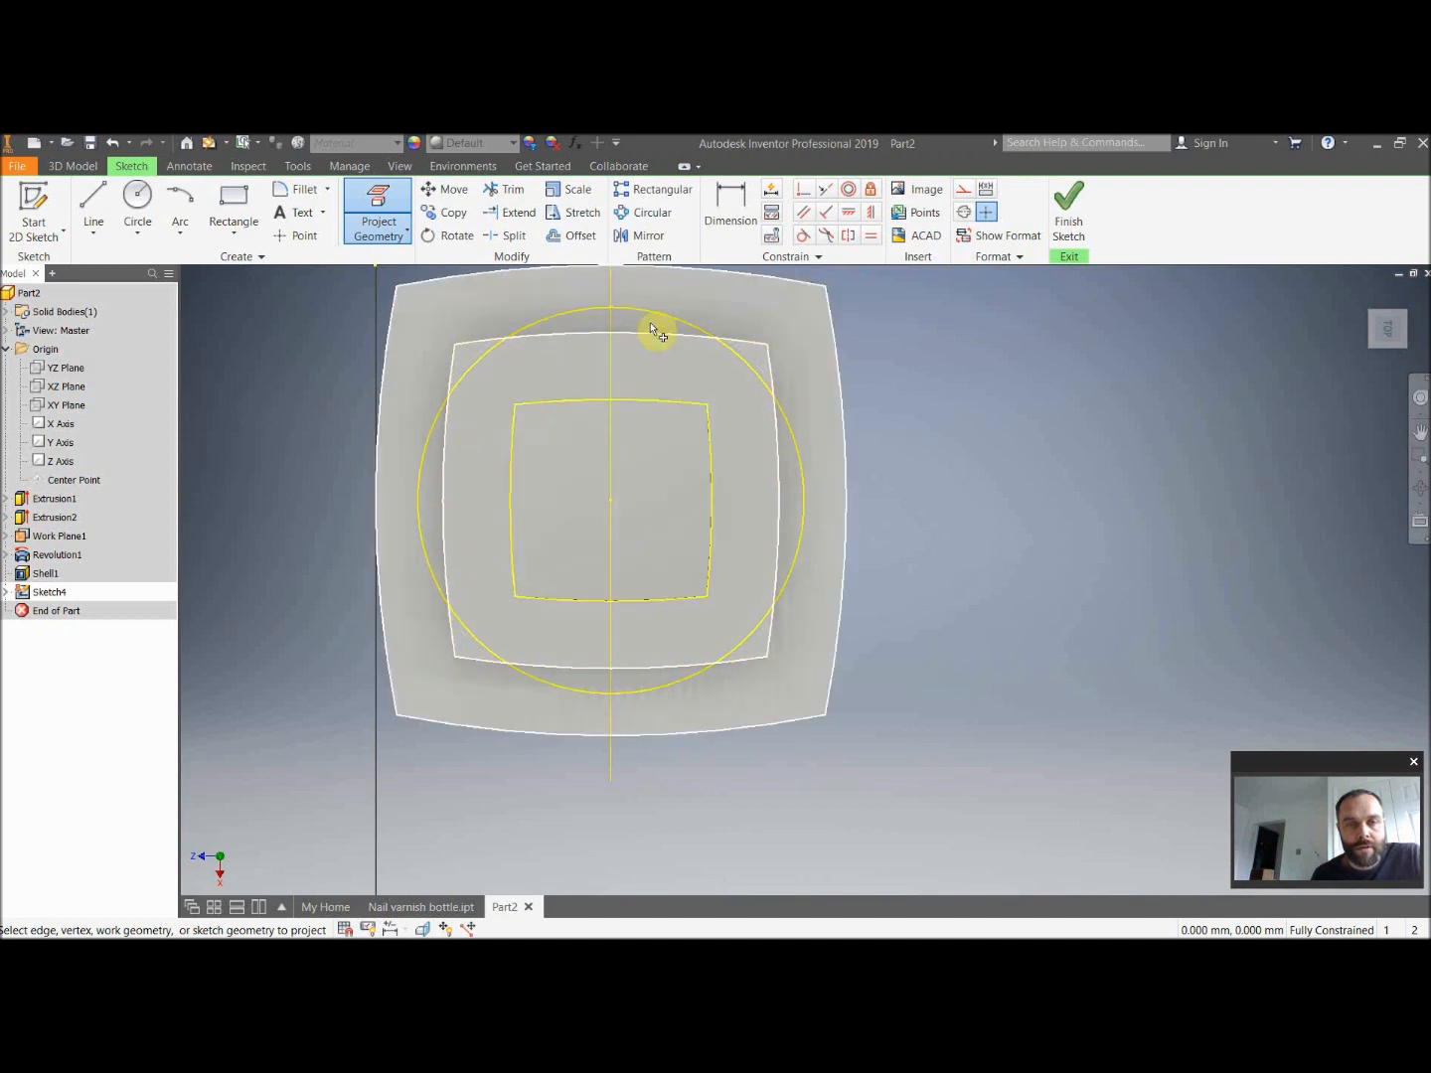
pyautogui.click(489, 610)
# Draw a 19 mm diameter circle centred on the projected circle's centre and finish the sketch.
pyautogui.click(135, 199)
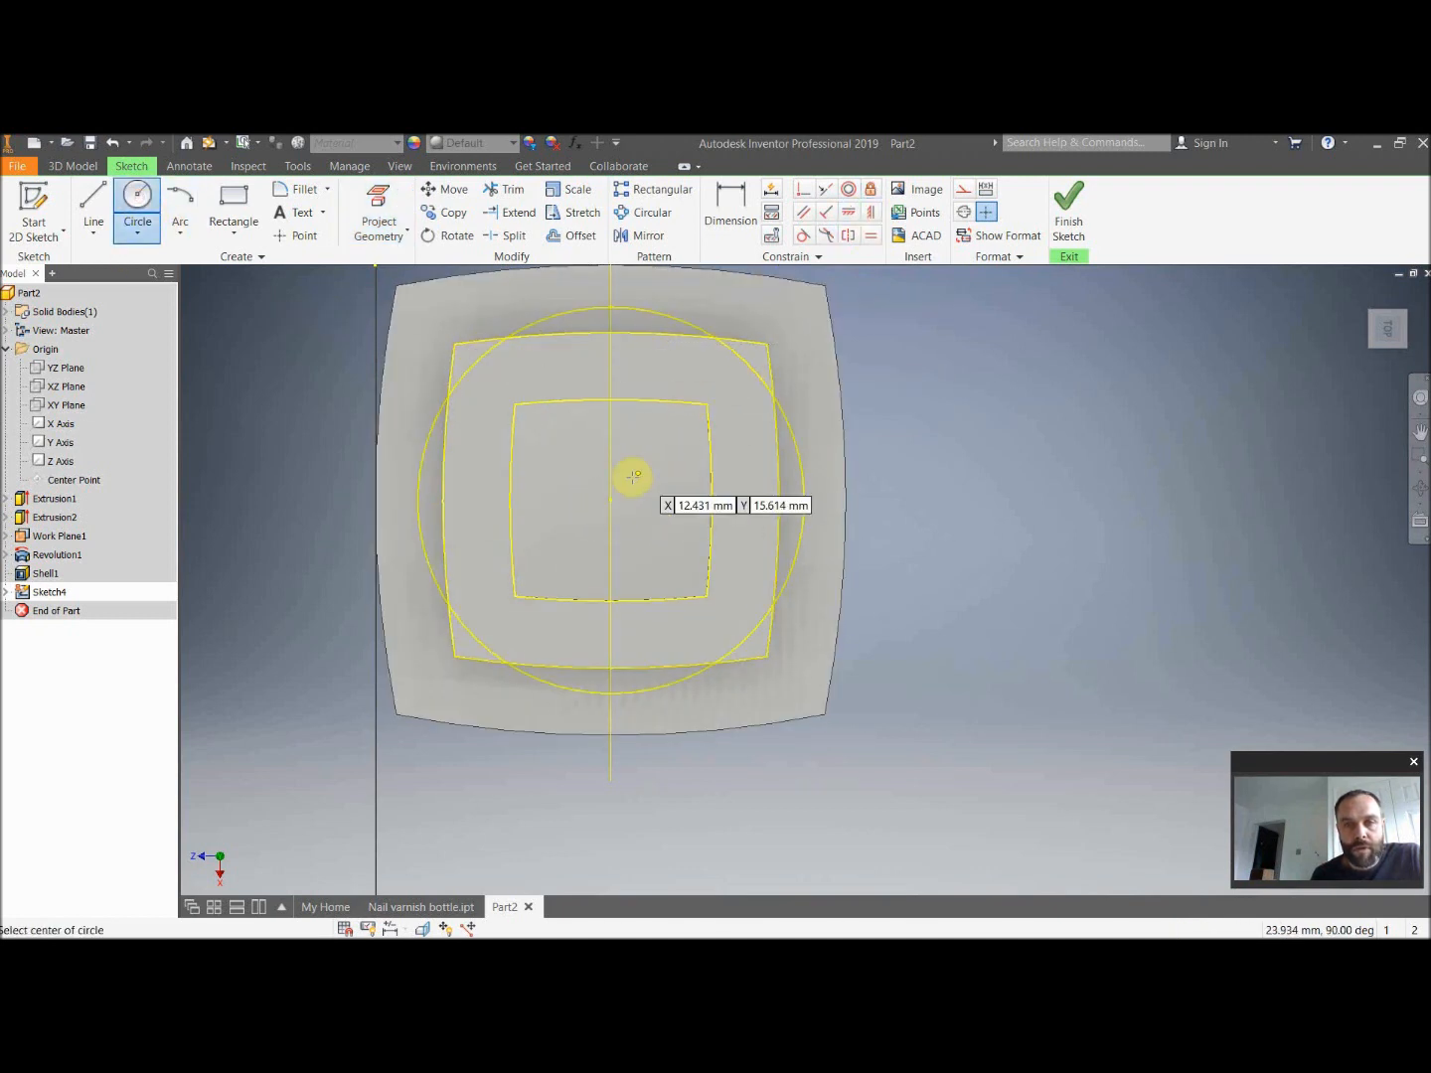
pyautogui.click(610, 499)
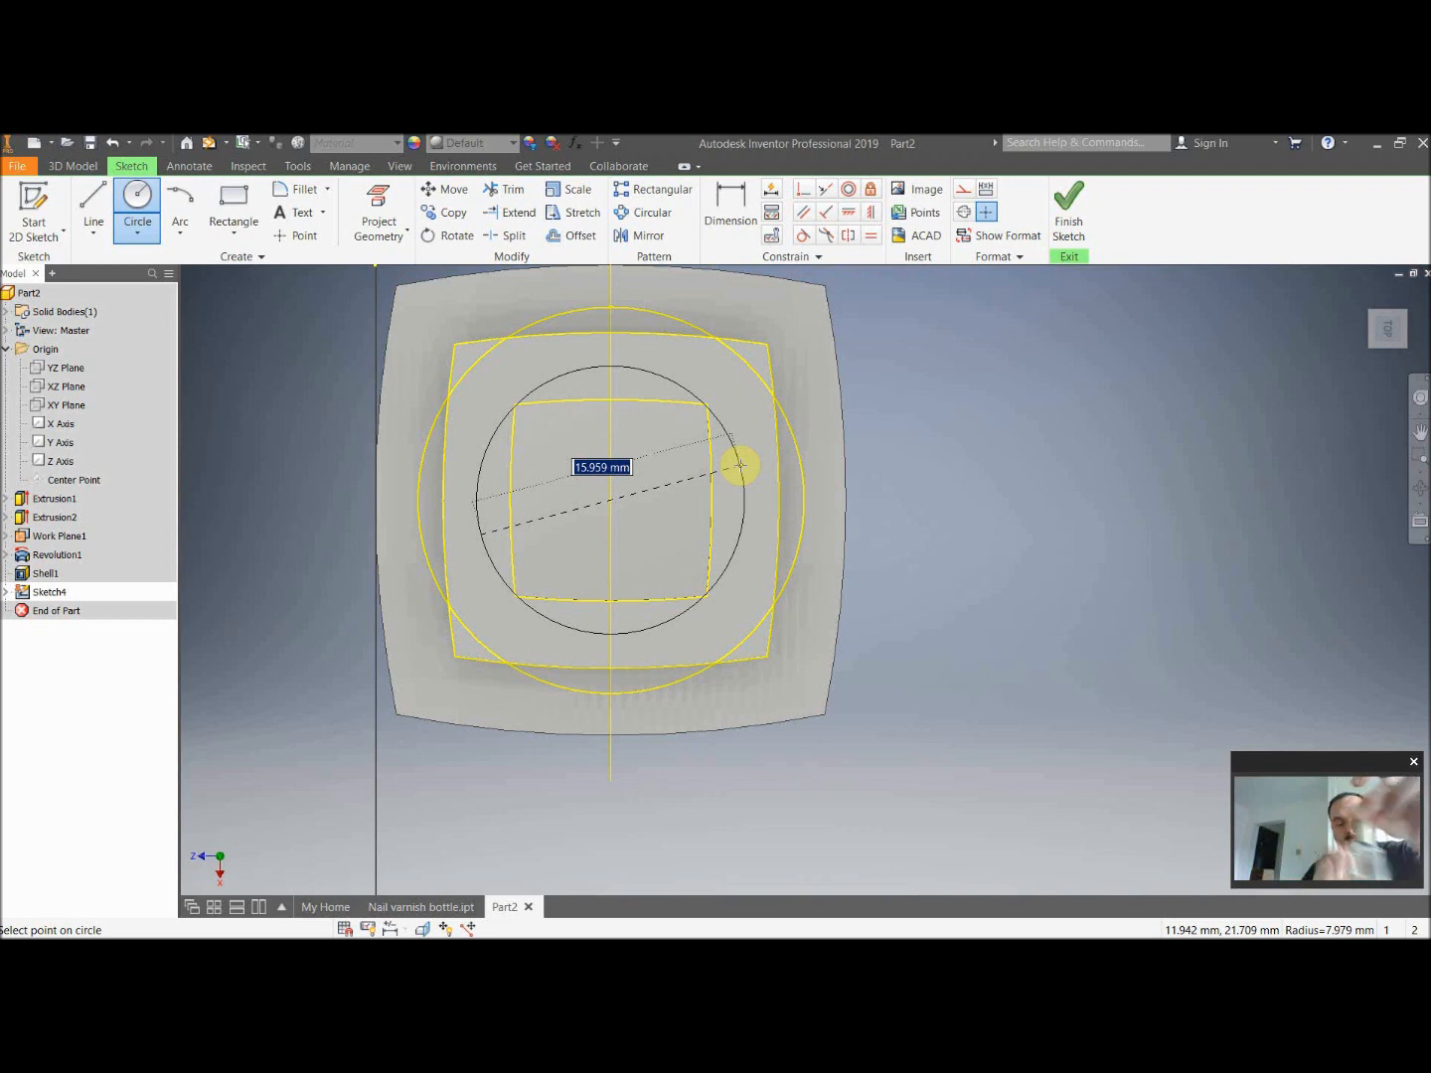
pyautogui.write('19')
pyautogui.press('Return')
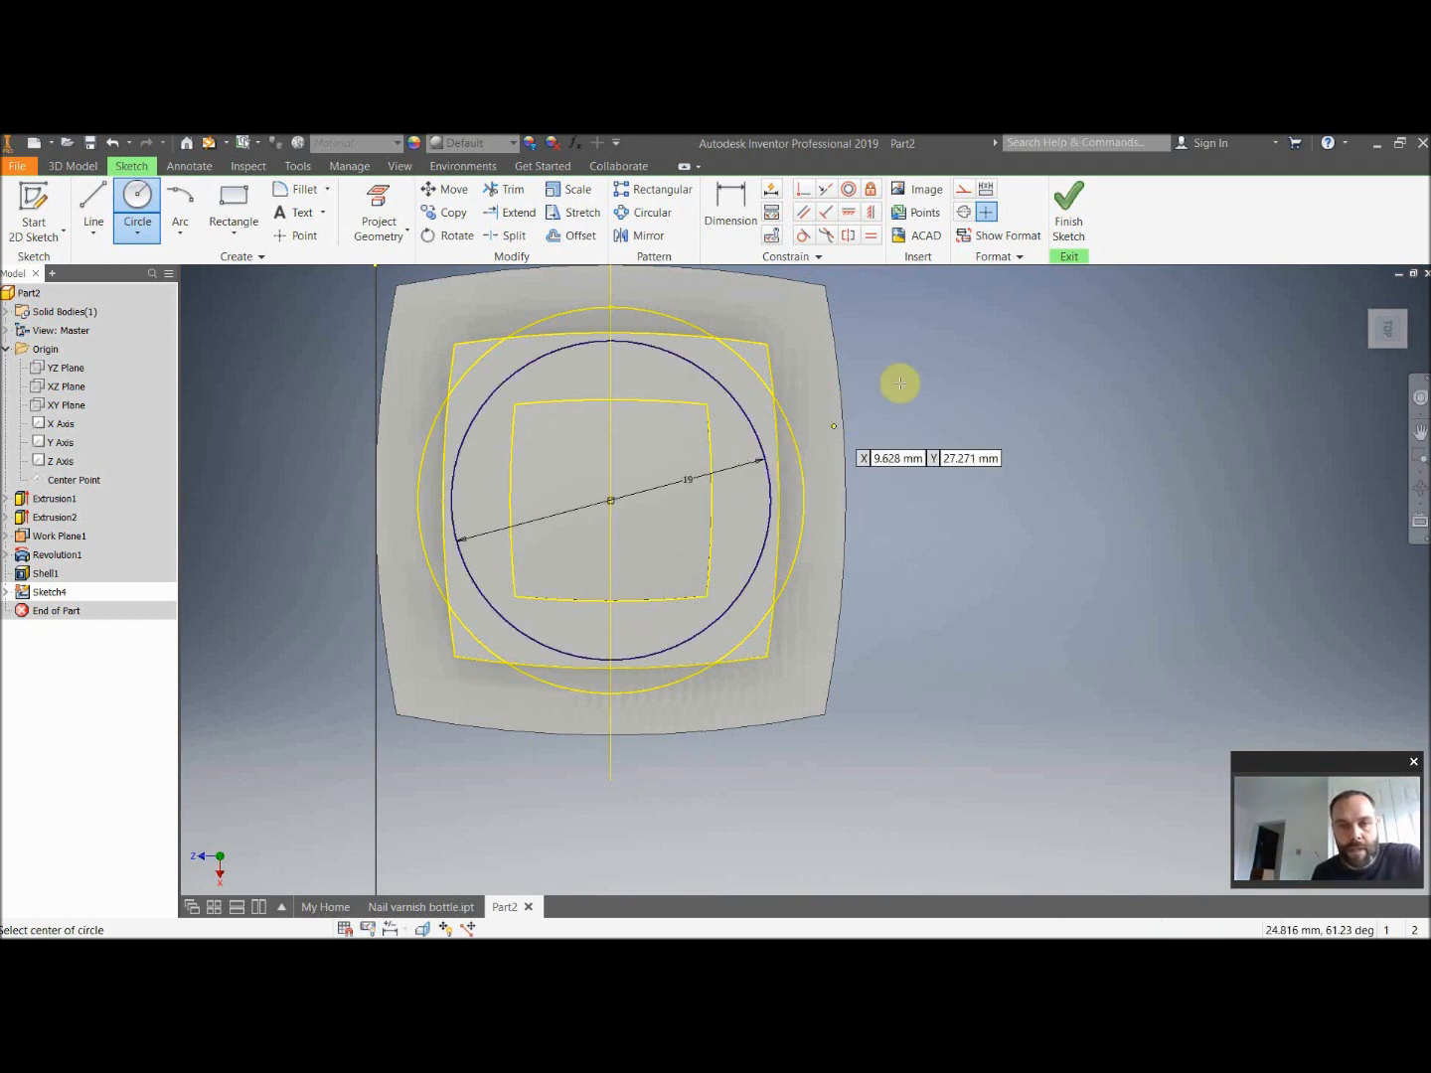
pyautogui.click(1063, 236)
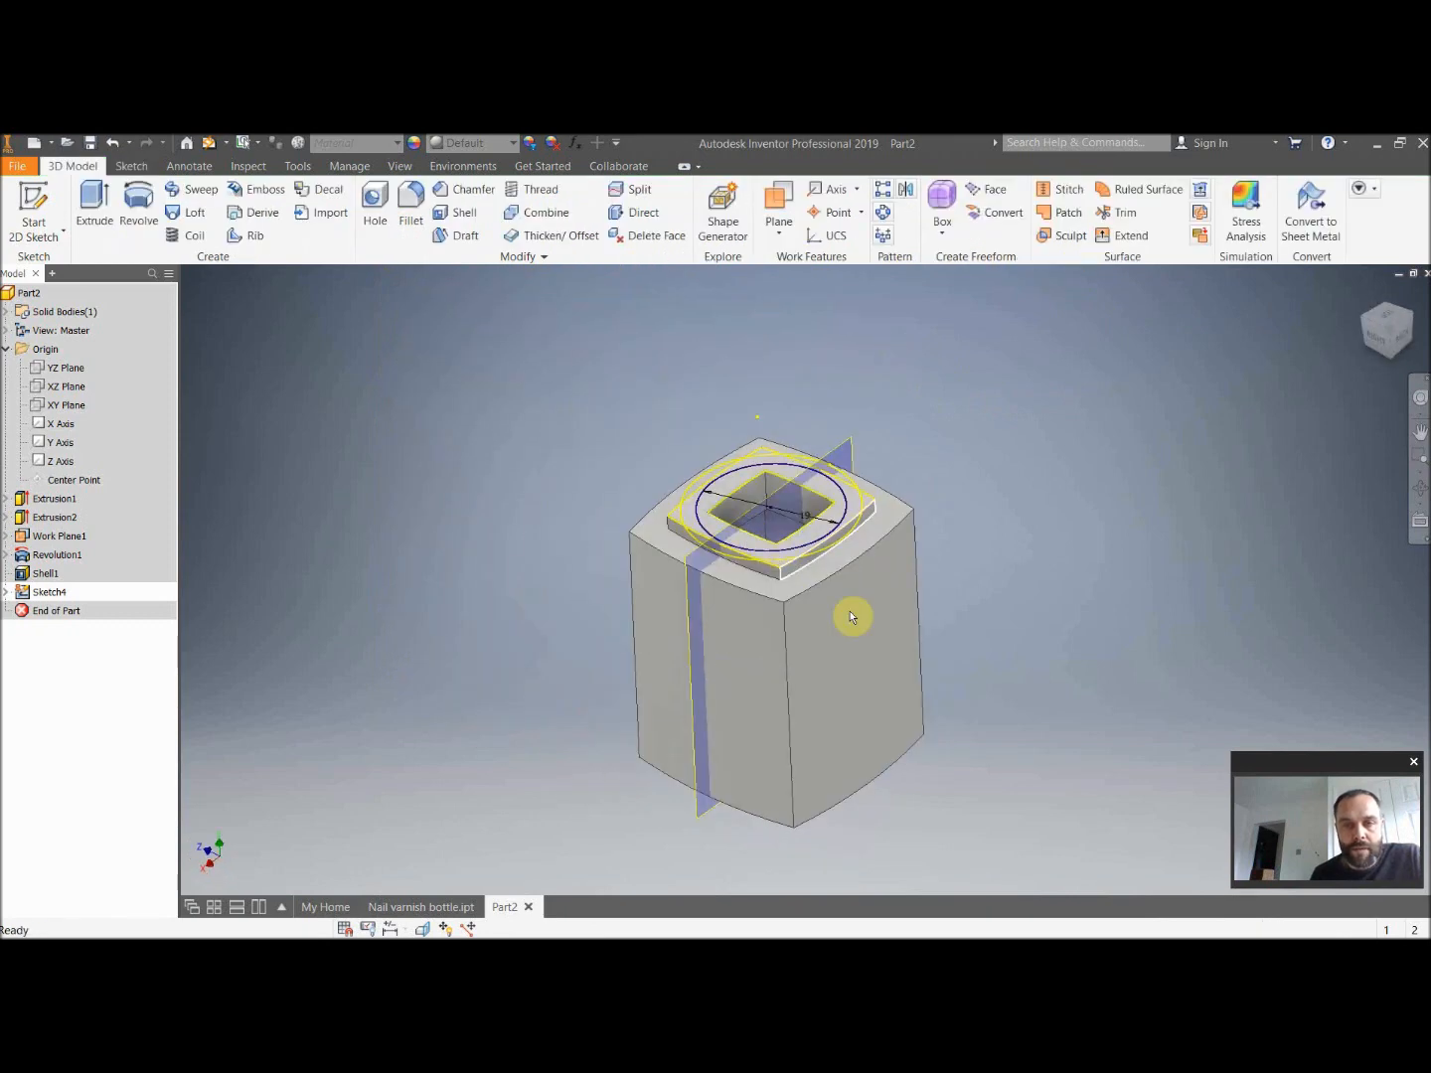
pyautogui.scroll(-3, 1038, 542)
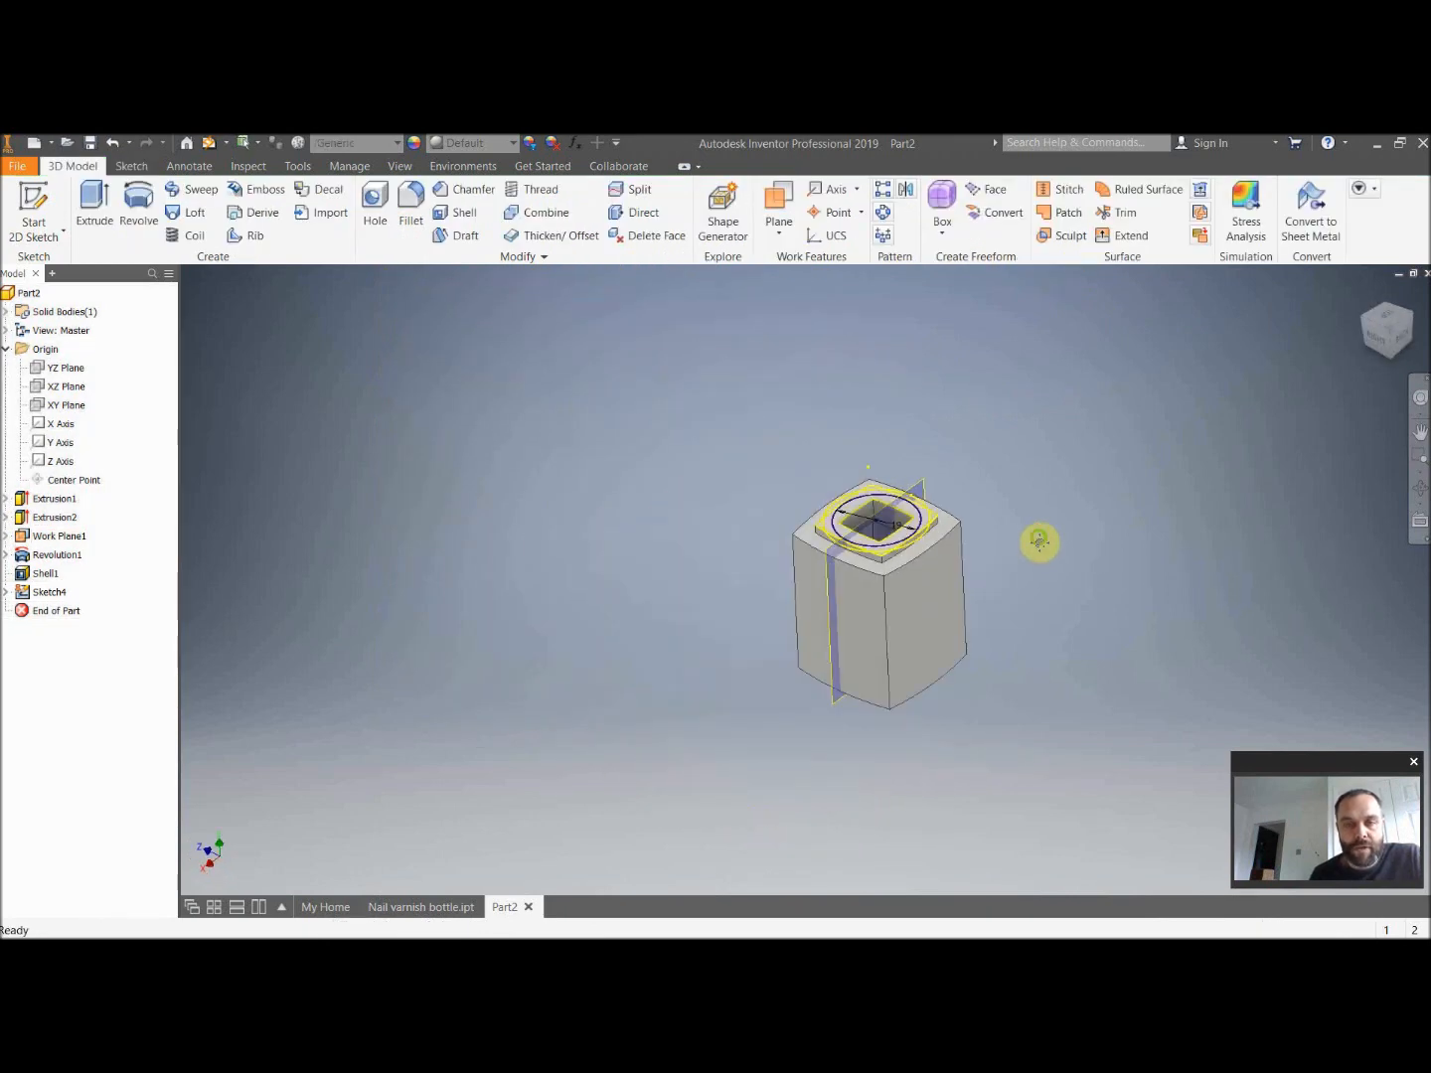
pyautogui.click(94, 207)
pyautogui.click(840, 588)
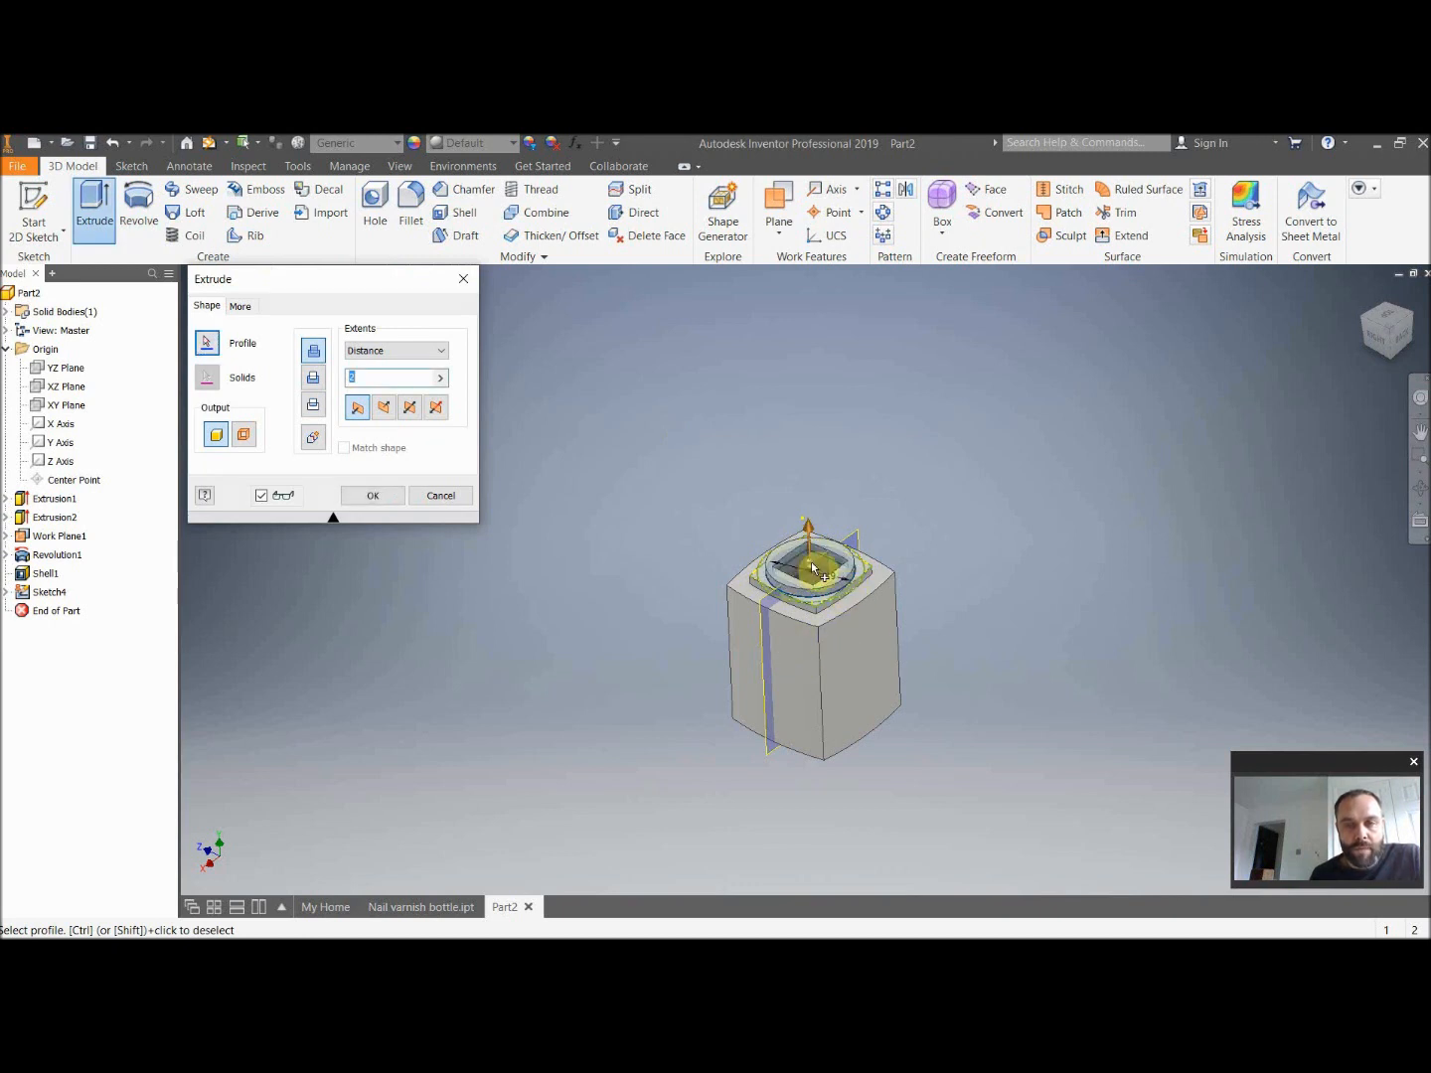
pyautogui.click(810, 564)
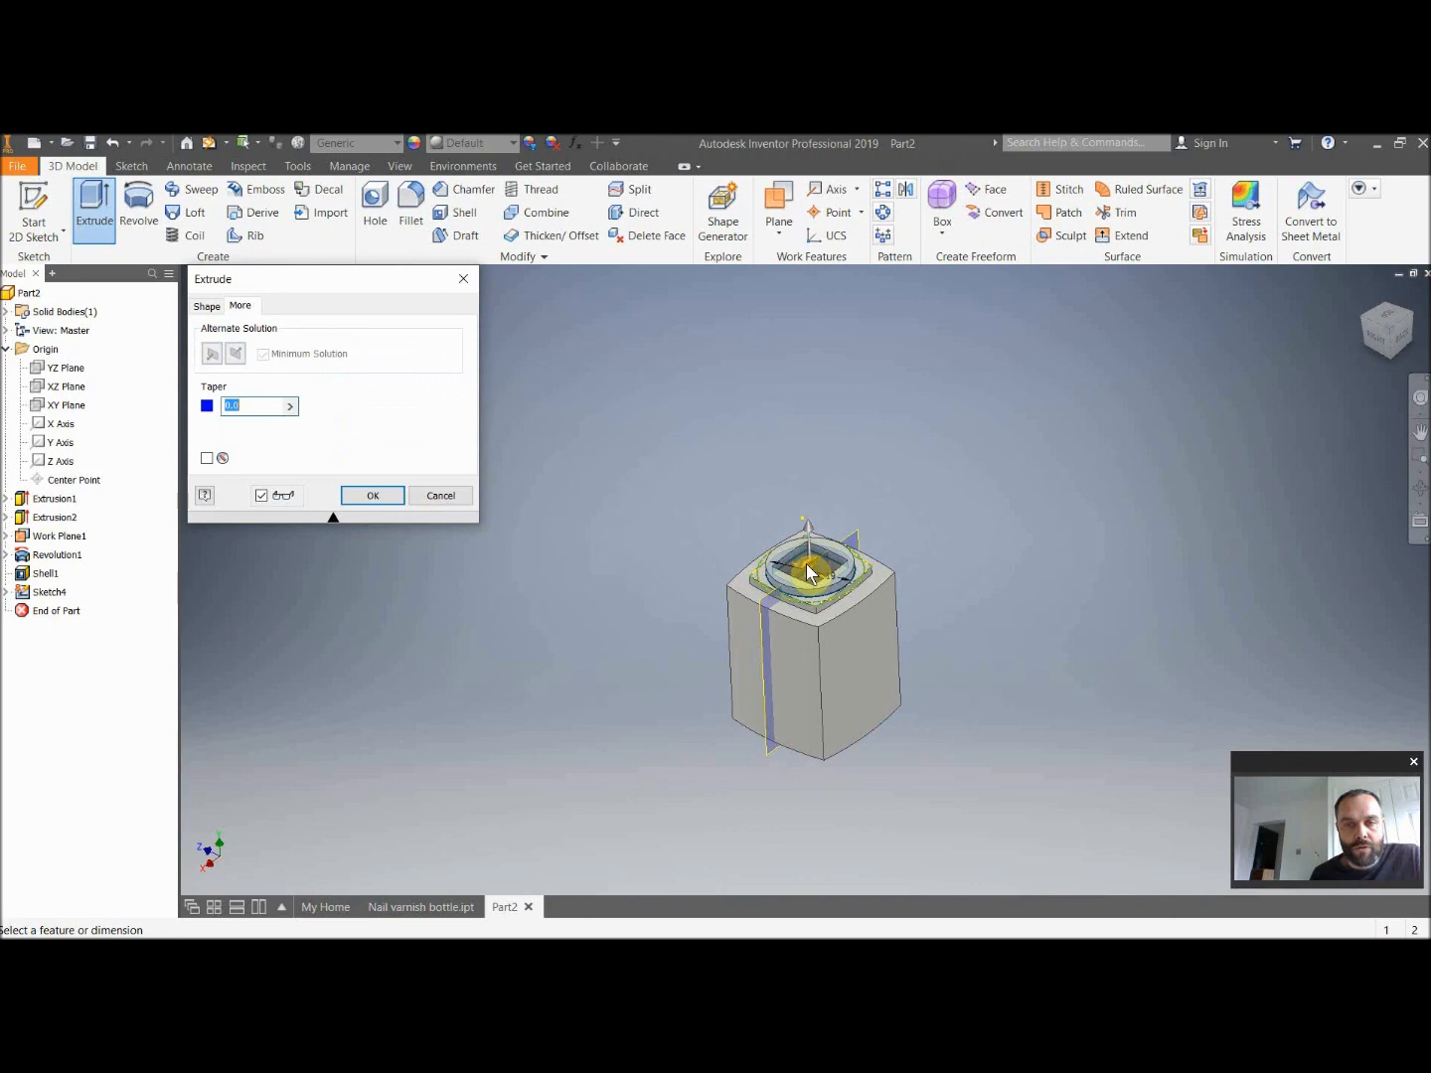
pyautogui.click(437, 496)
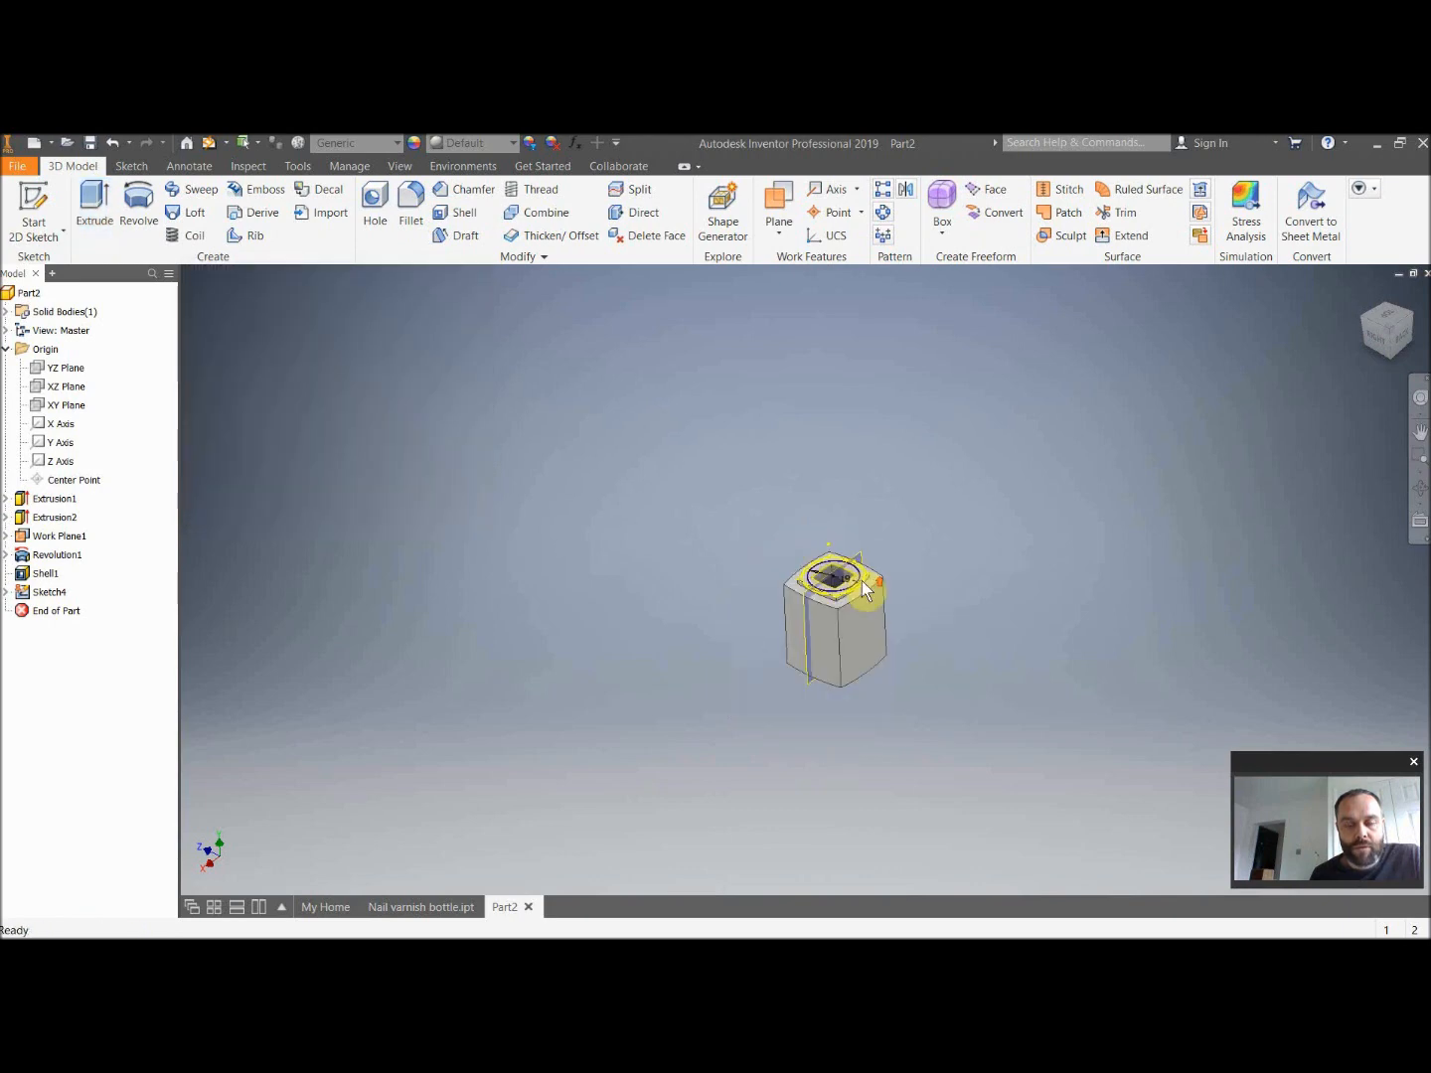
# Extrude the whole 19 mm circle, including the square opening inside it, 35 mm upward as a joined cap with a -1 degree taper.
pyautogui.scroll(5, 829, 567)
pyautogui.moveTo(935, 576); pyautogui.dragTo(753, 437, button='middle')
pyautogui.scroll(4, 760, 444)
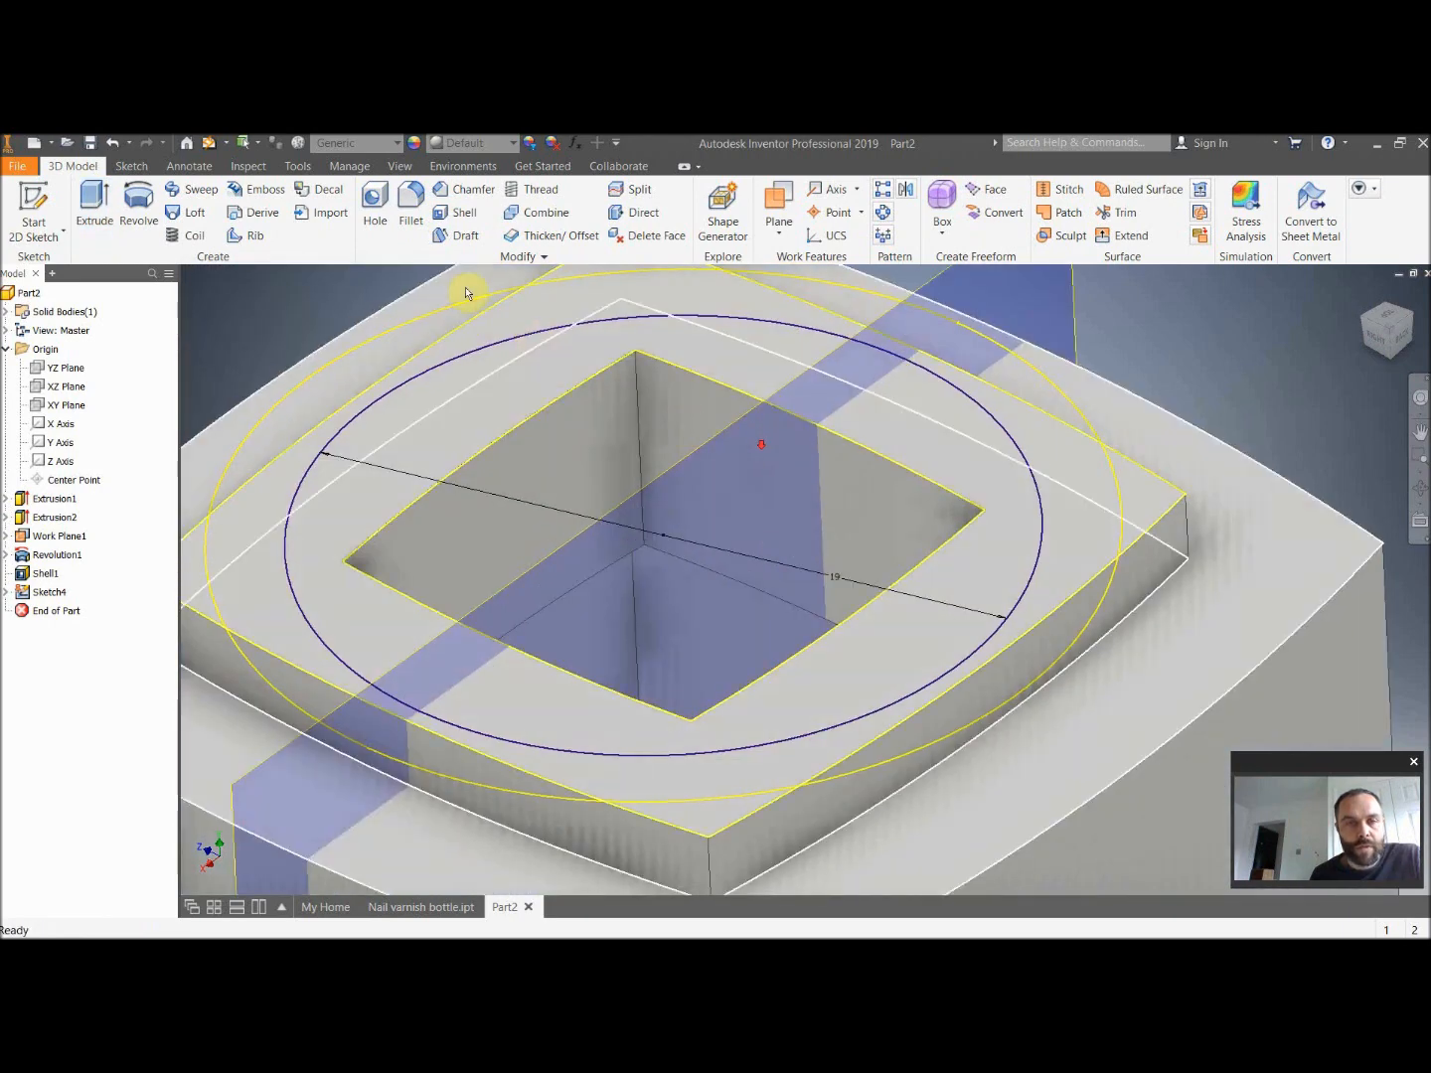
pyautogui.scroll(-3, 696, 434)
pyautogui.click(93, 203)
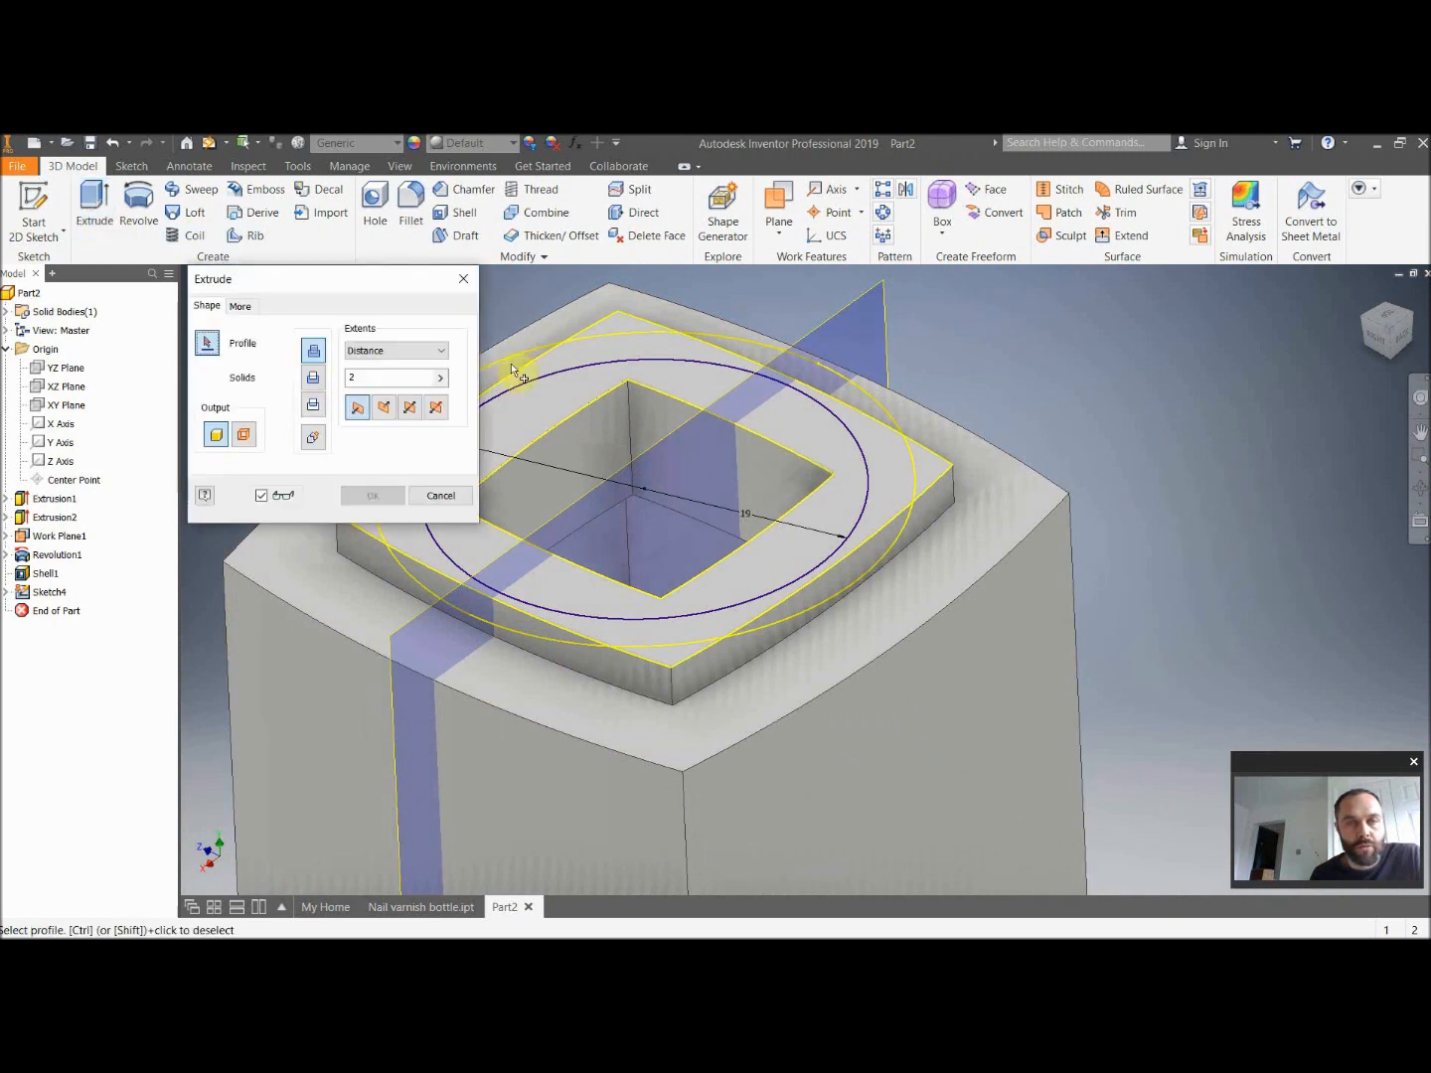
pyautogui.click(649, 439)
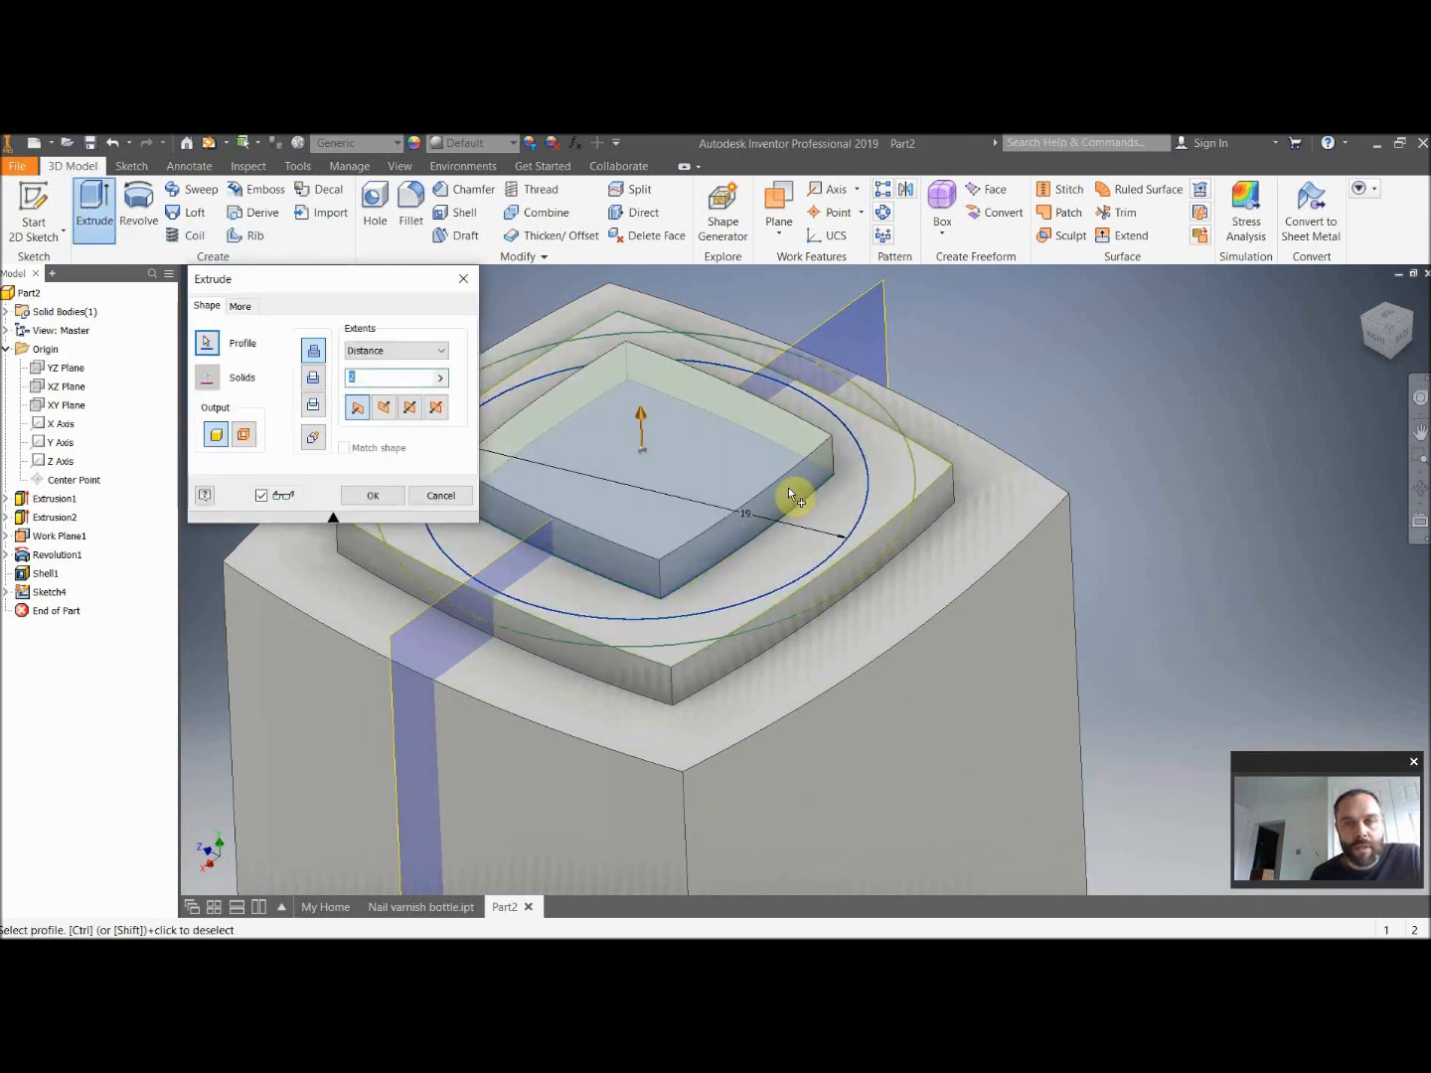
pyautogui.click(816, 511)
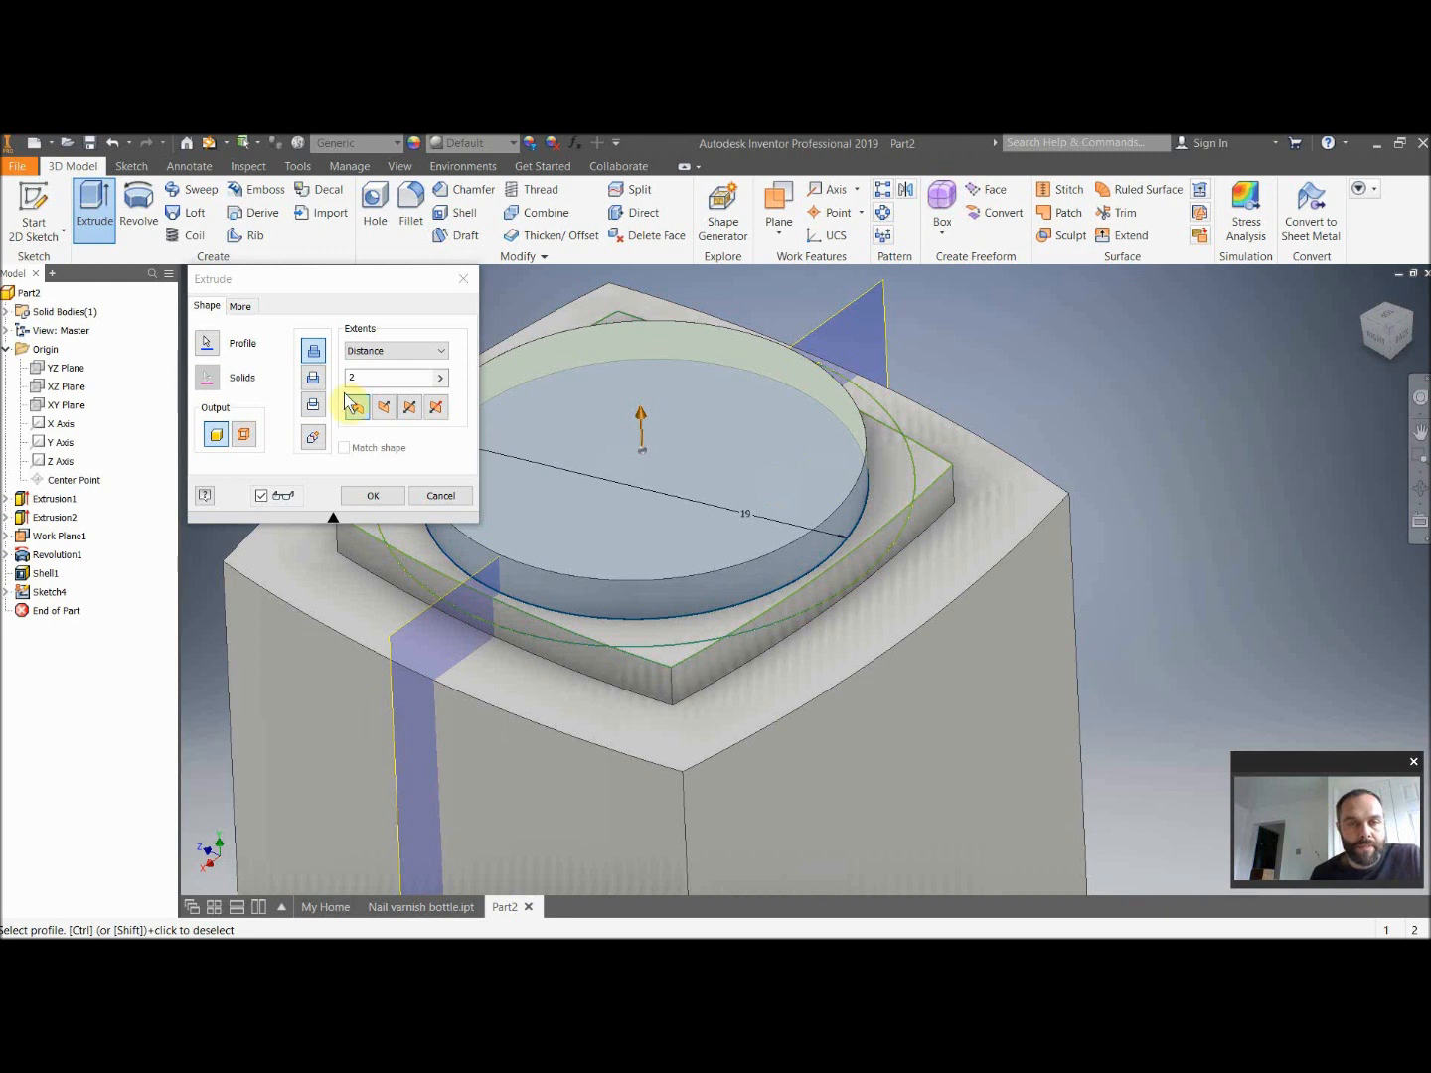
pyautogui.doubleClick(374, 377)
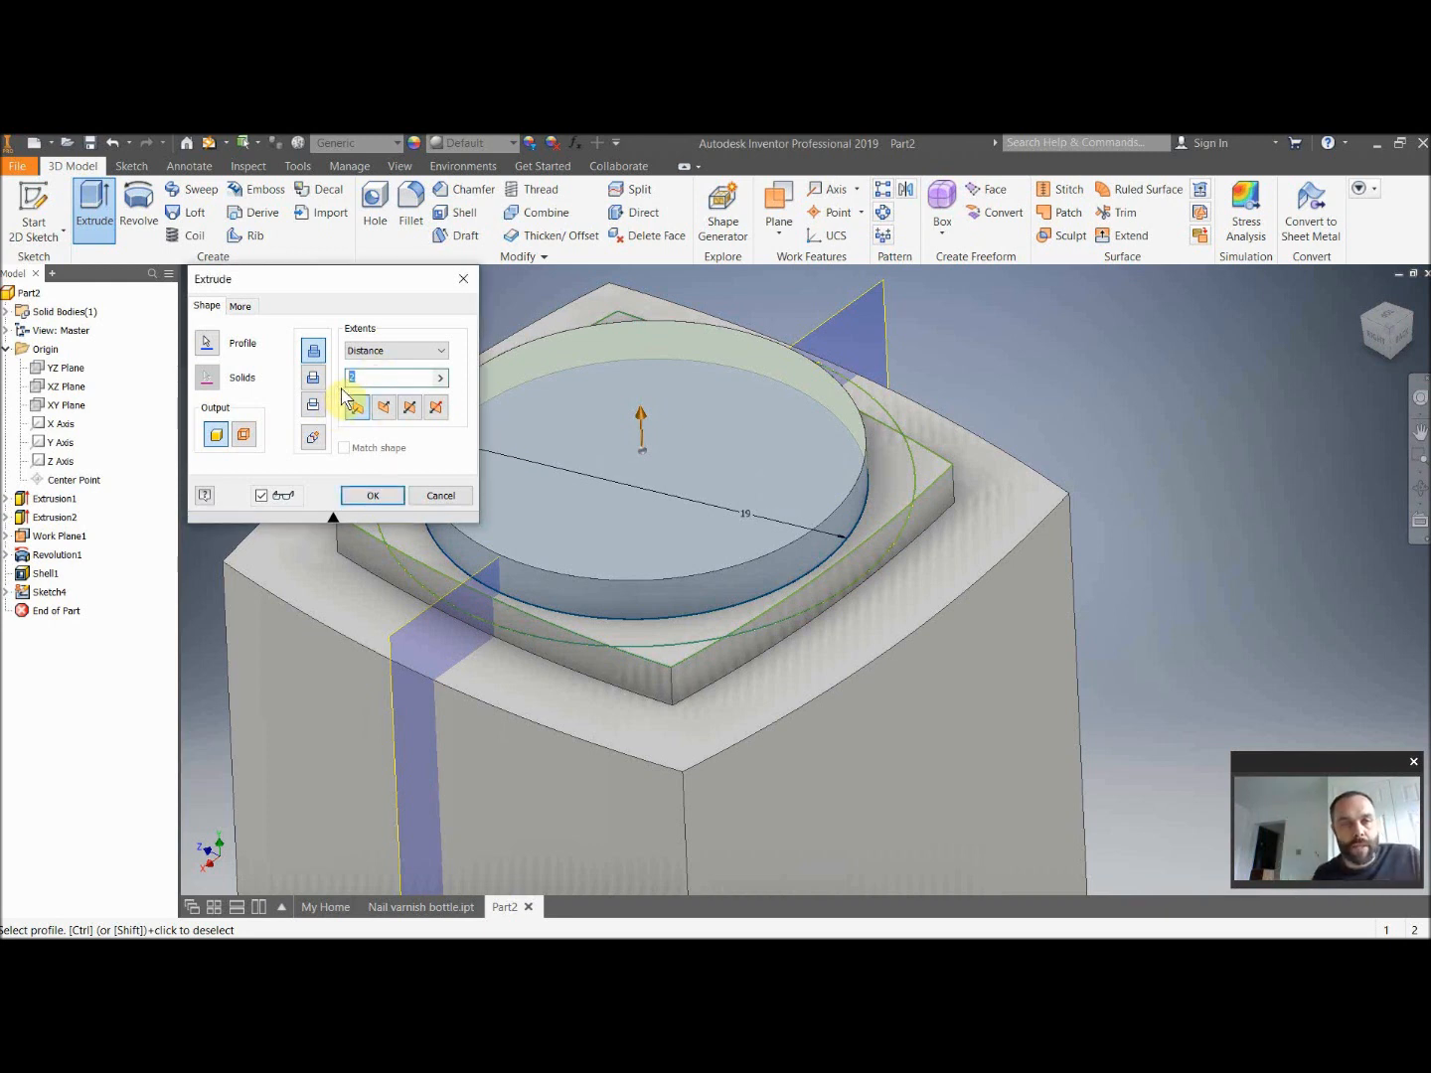
pyautogui.write('35')
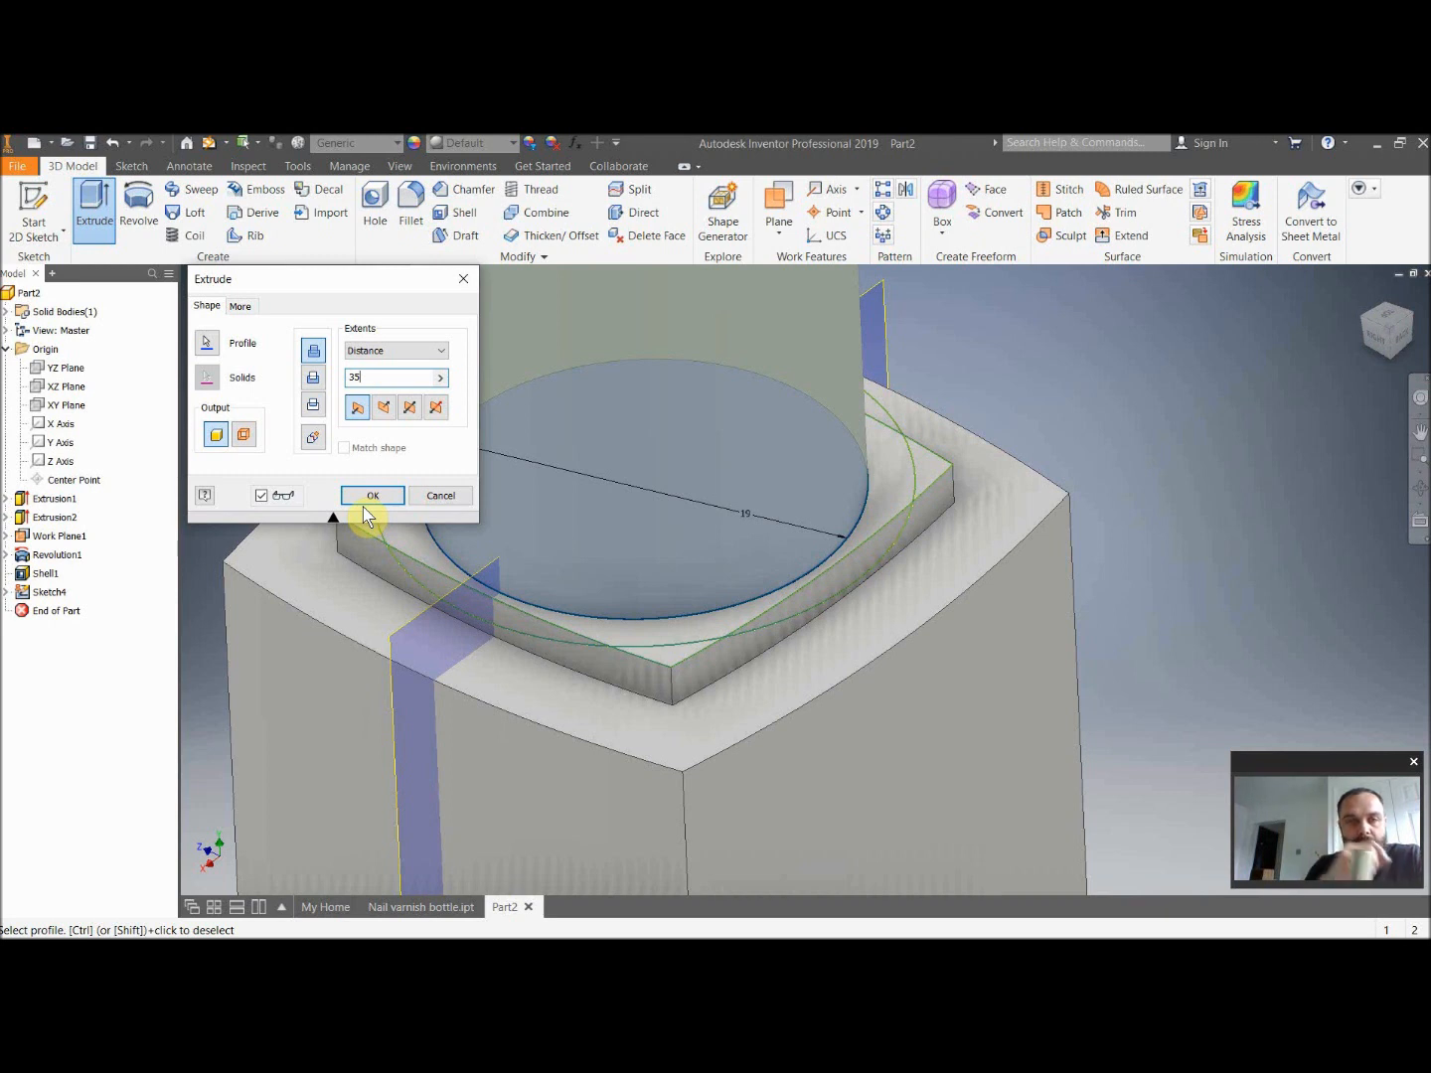
pyautogui.click(241, 306)
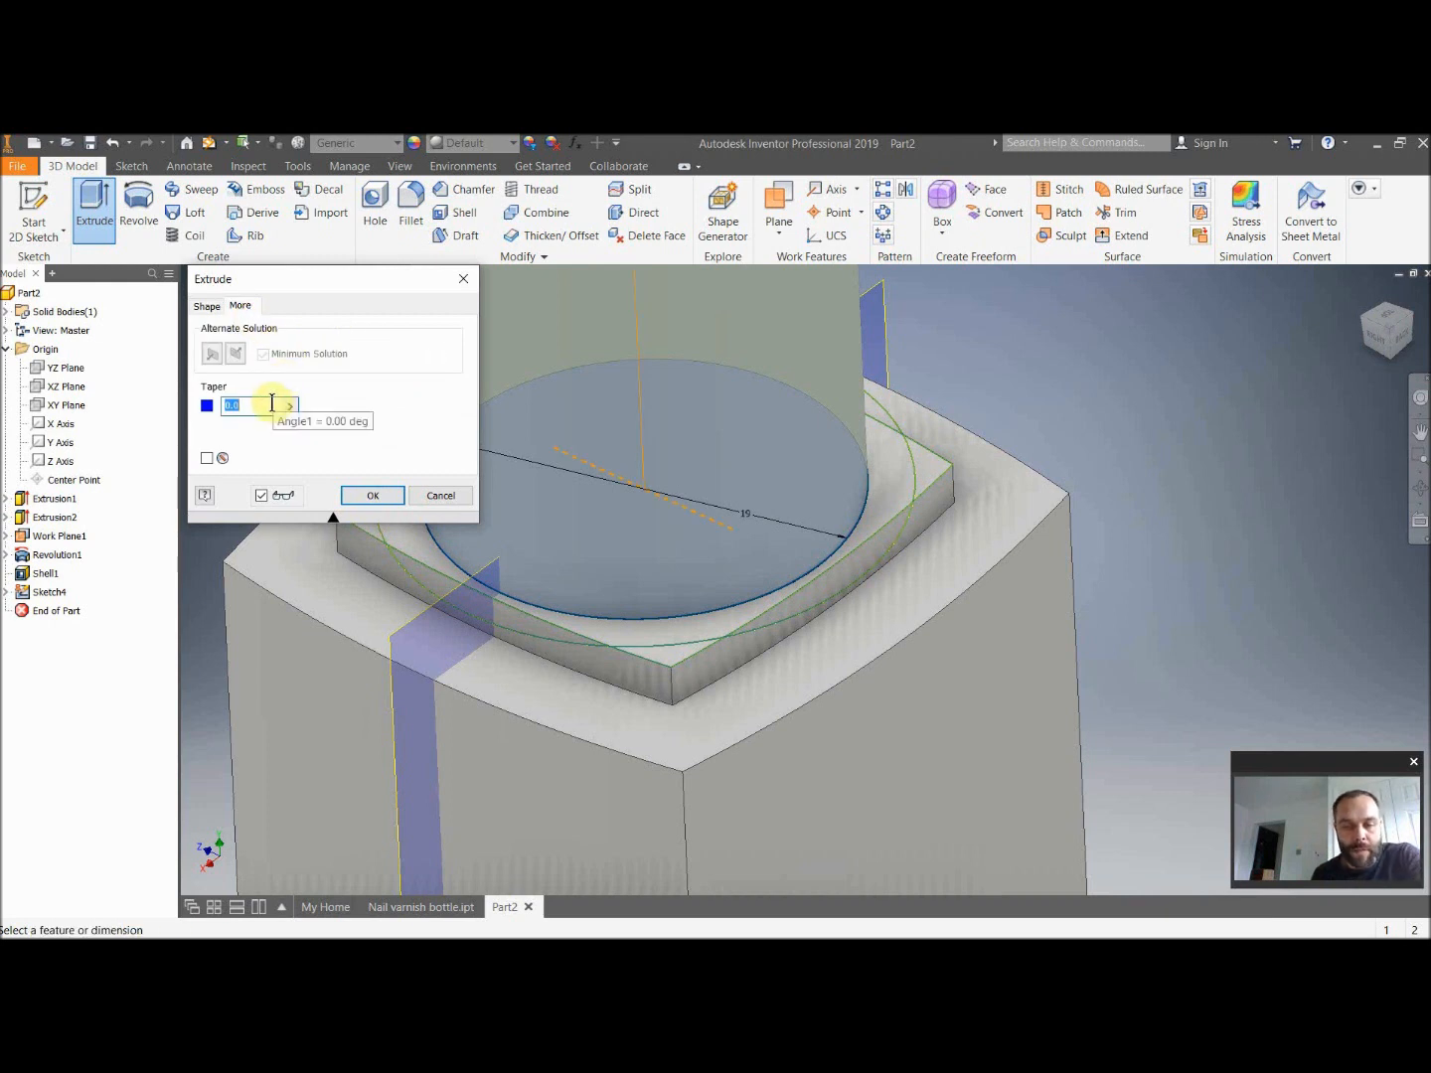
pyautogui.write('-1')
pyautogui.scroll(5, 597, 429)
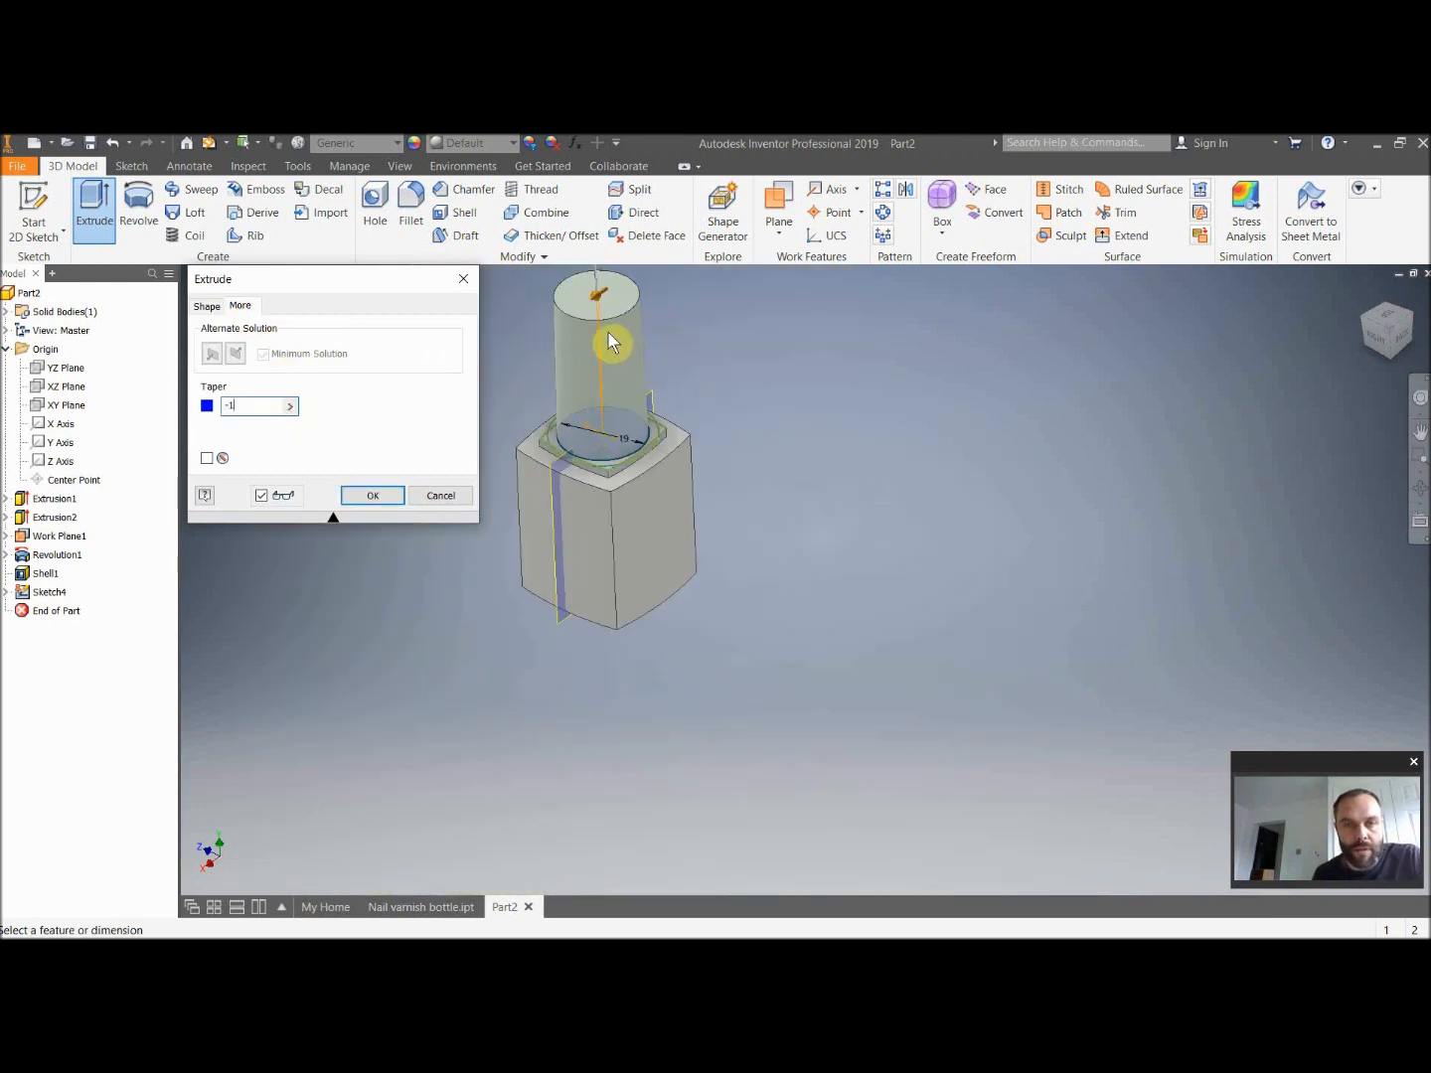
pyautogui.click(368, 496)
pyautogui.moveTo(789, 473); pyautogui.dragTo(970, 577, button='middle')
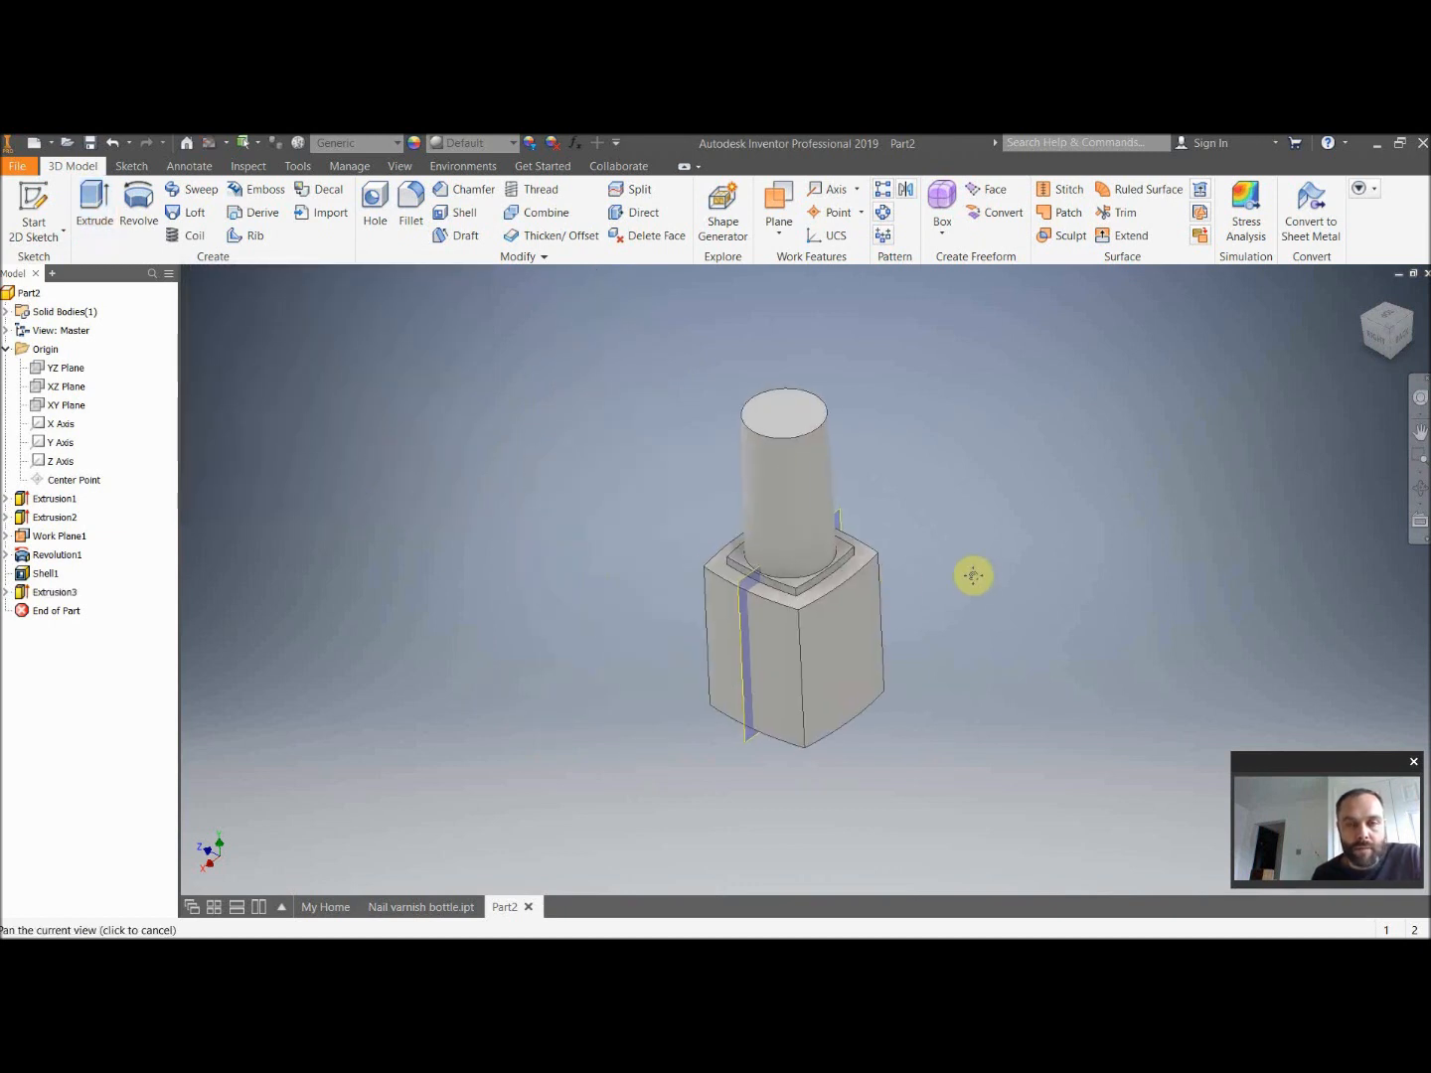
pyautogui.scroll(1, 875, 581)
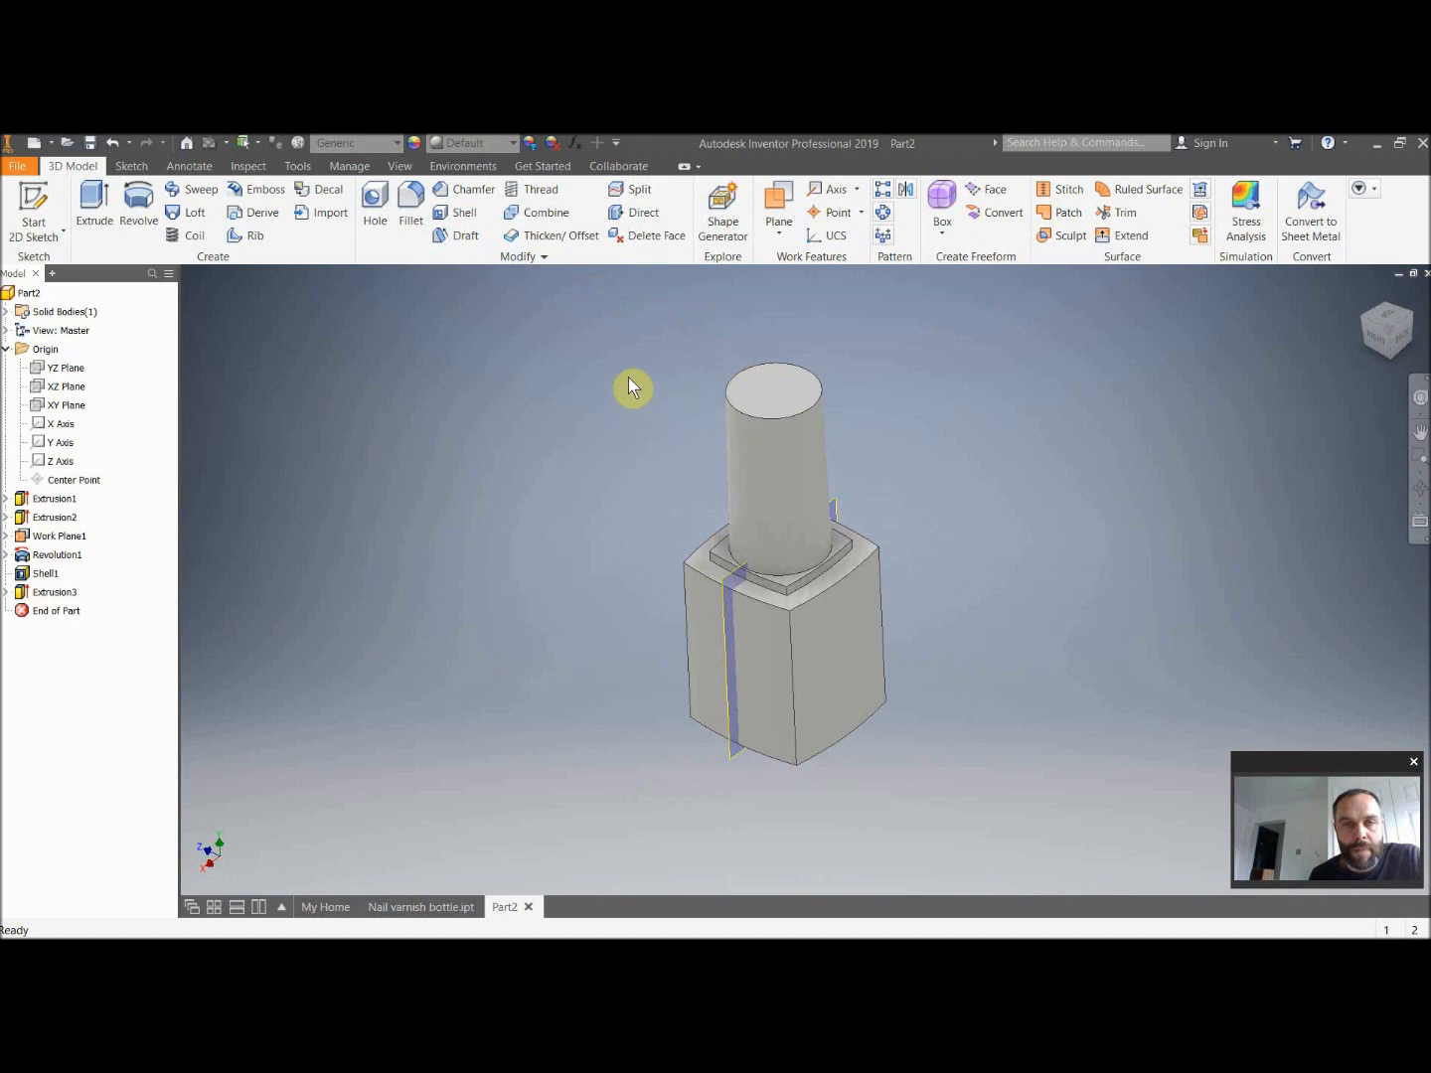
# Try a 1 mm radius fillet on all of the bottle's edges at once, and undo it.
pyautogui.click(586, 335)
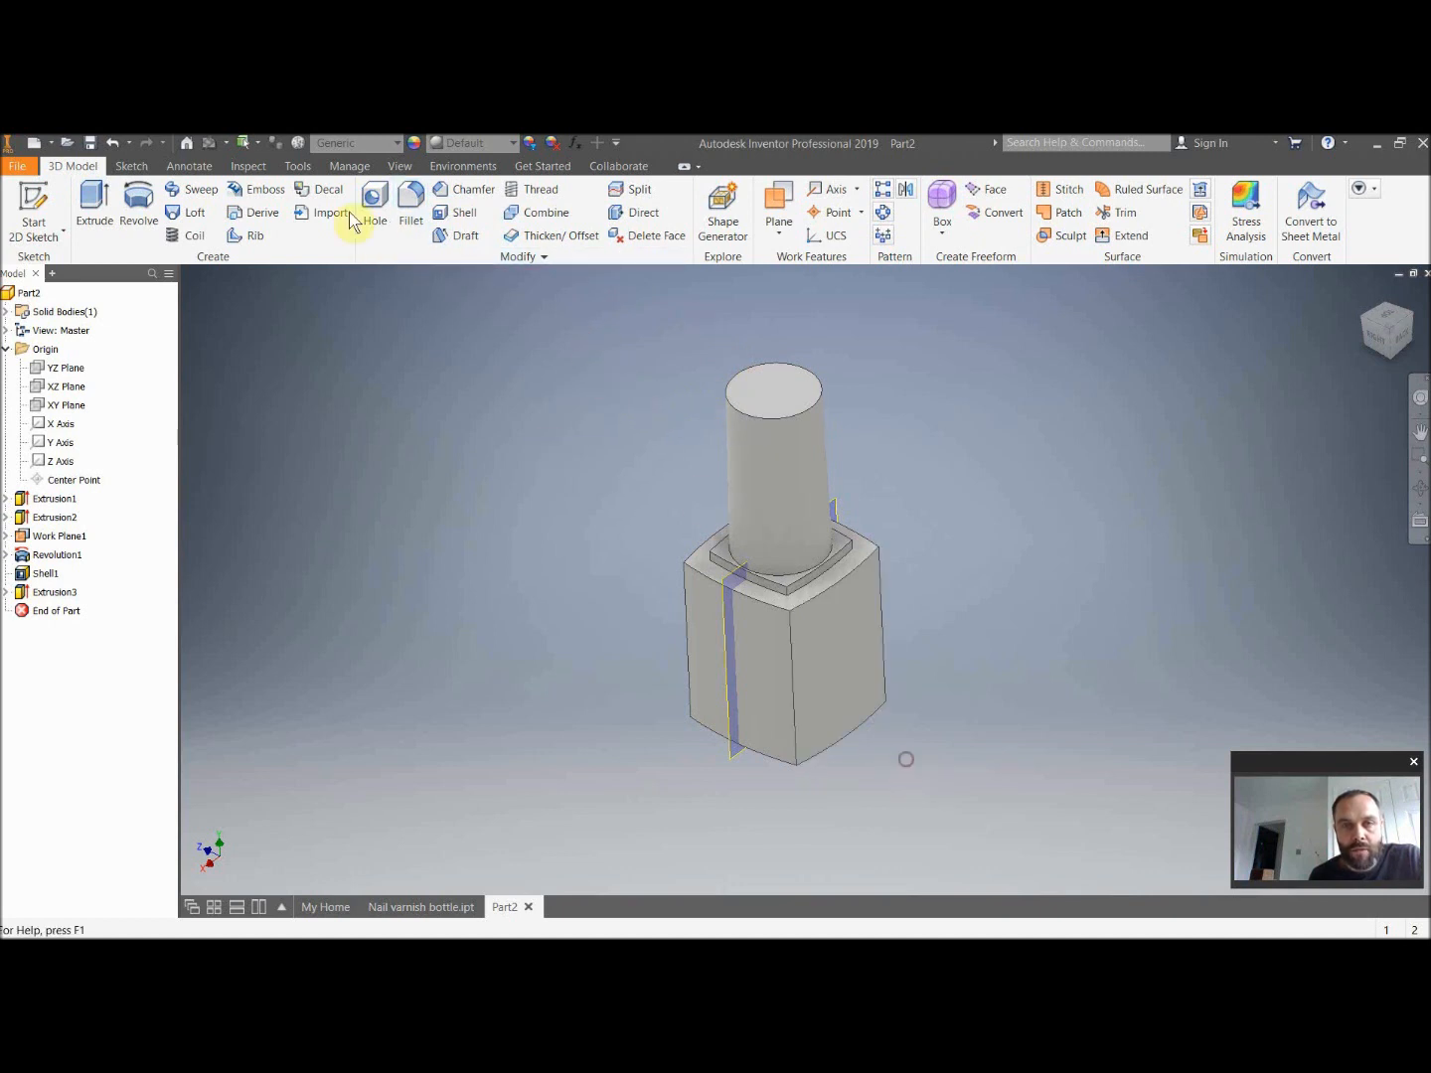
pyautogui.click(411, 207)
pyautogui.moveTo(851, 695); pyautogui.dragTo(969, 814)
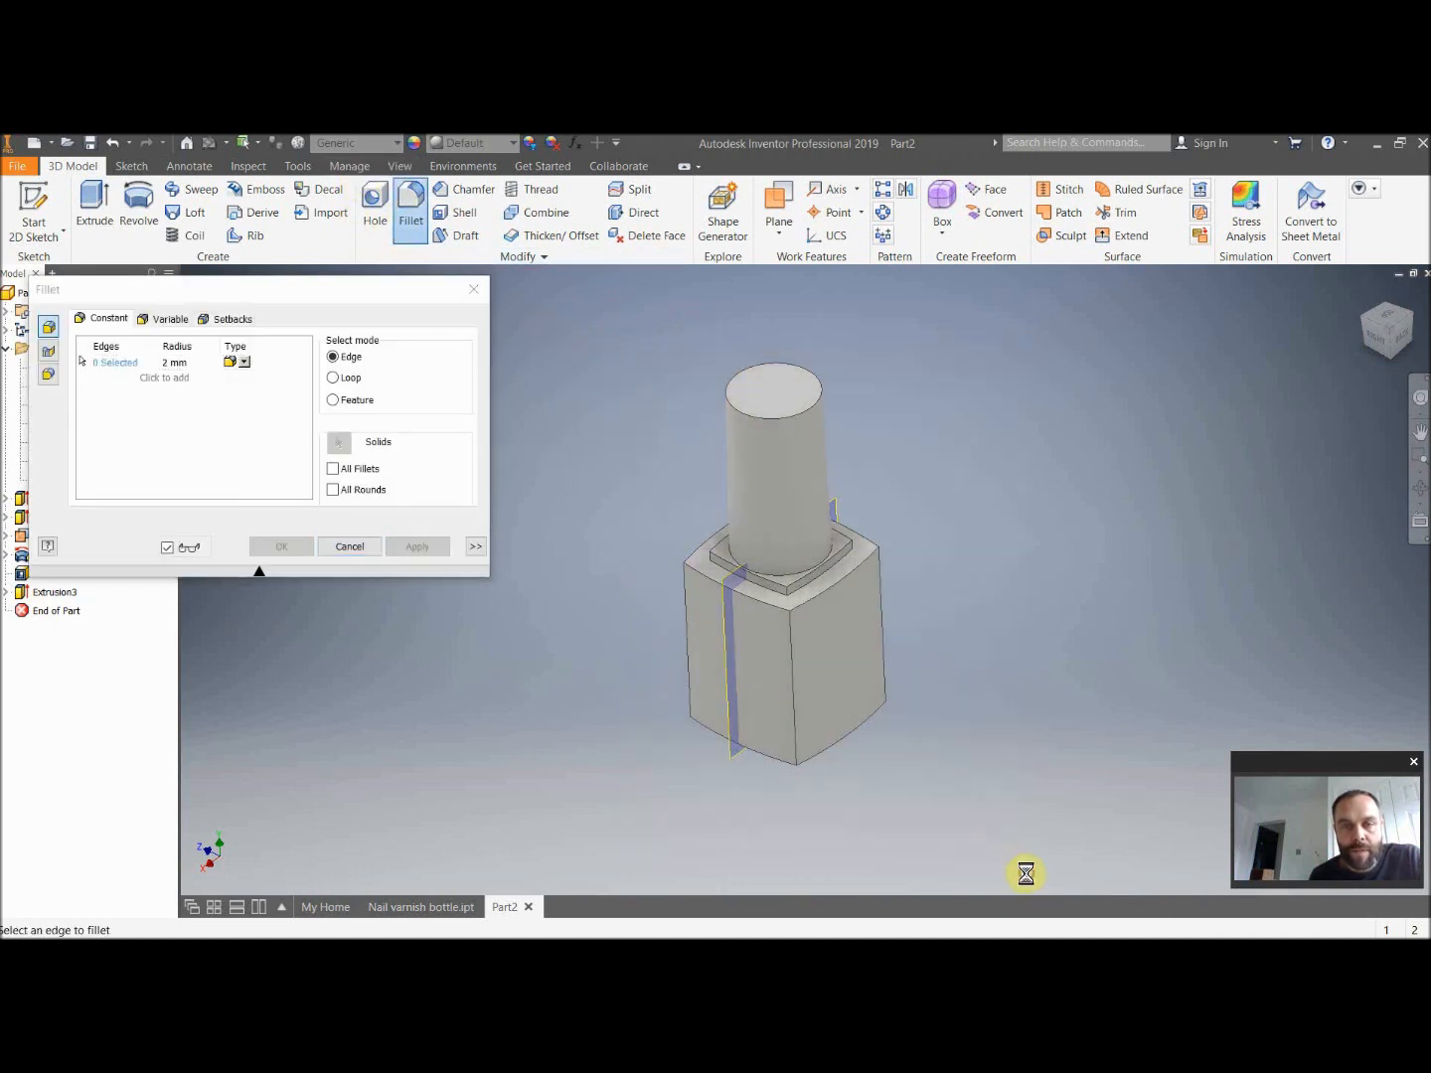
pyautogui.doubleClick(188, 364)
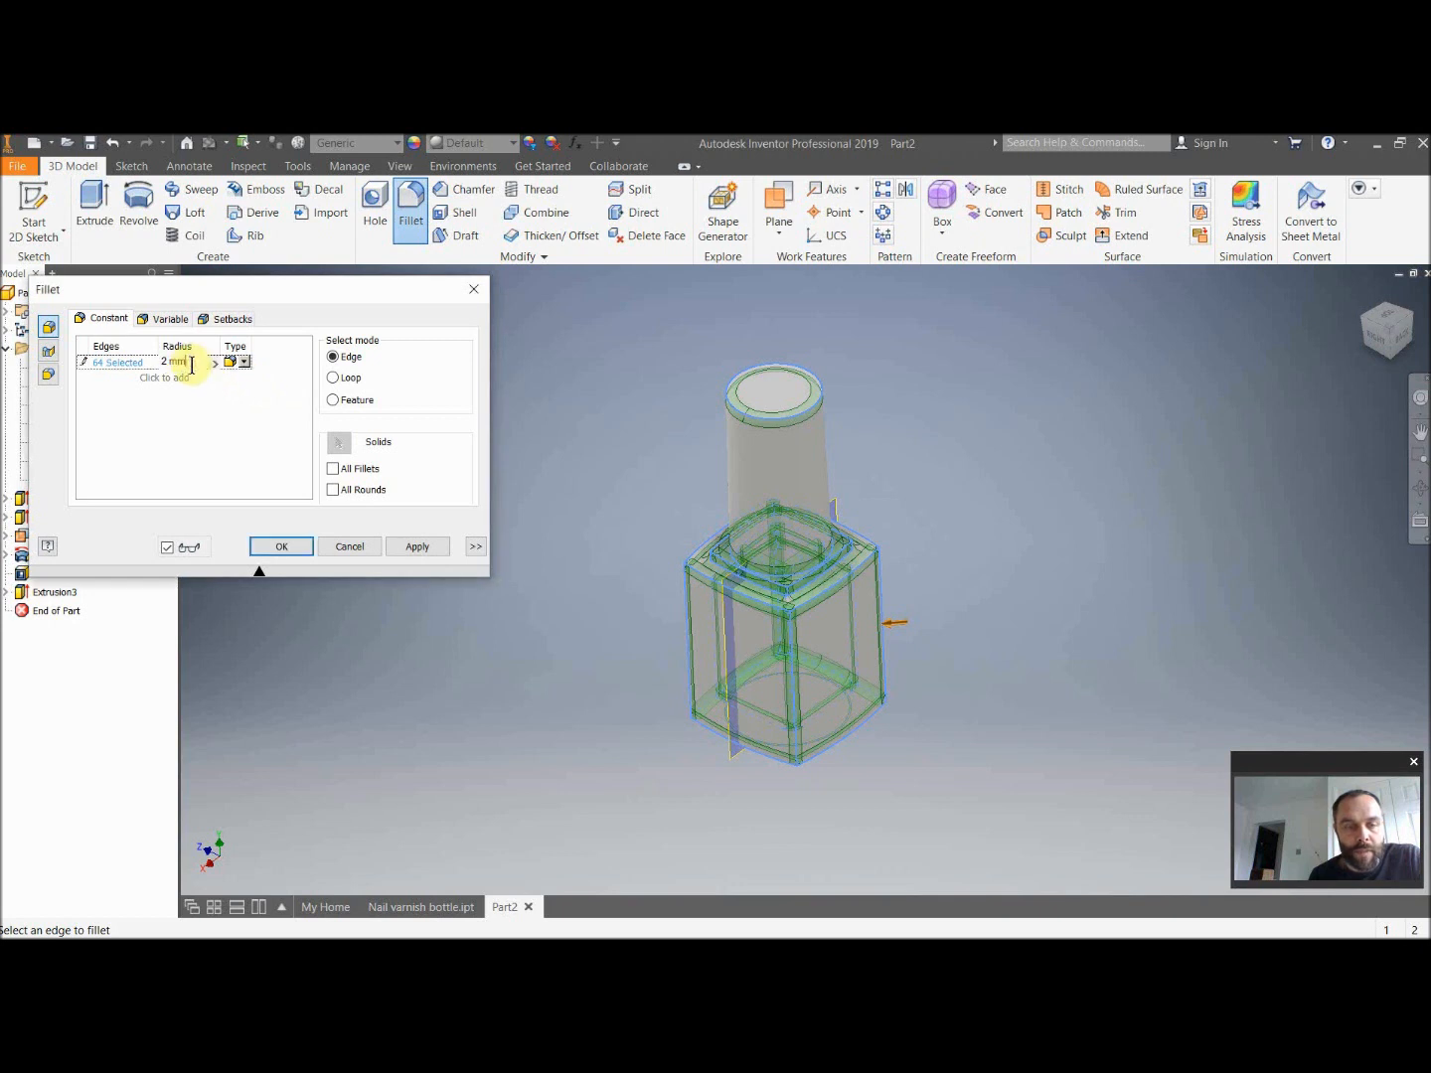
pyautogui.write('1')
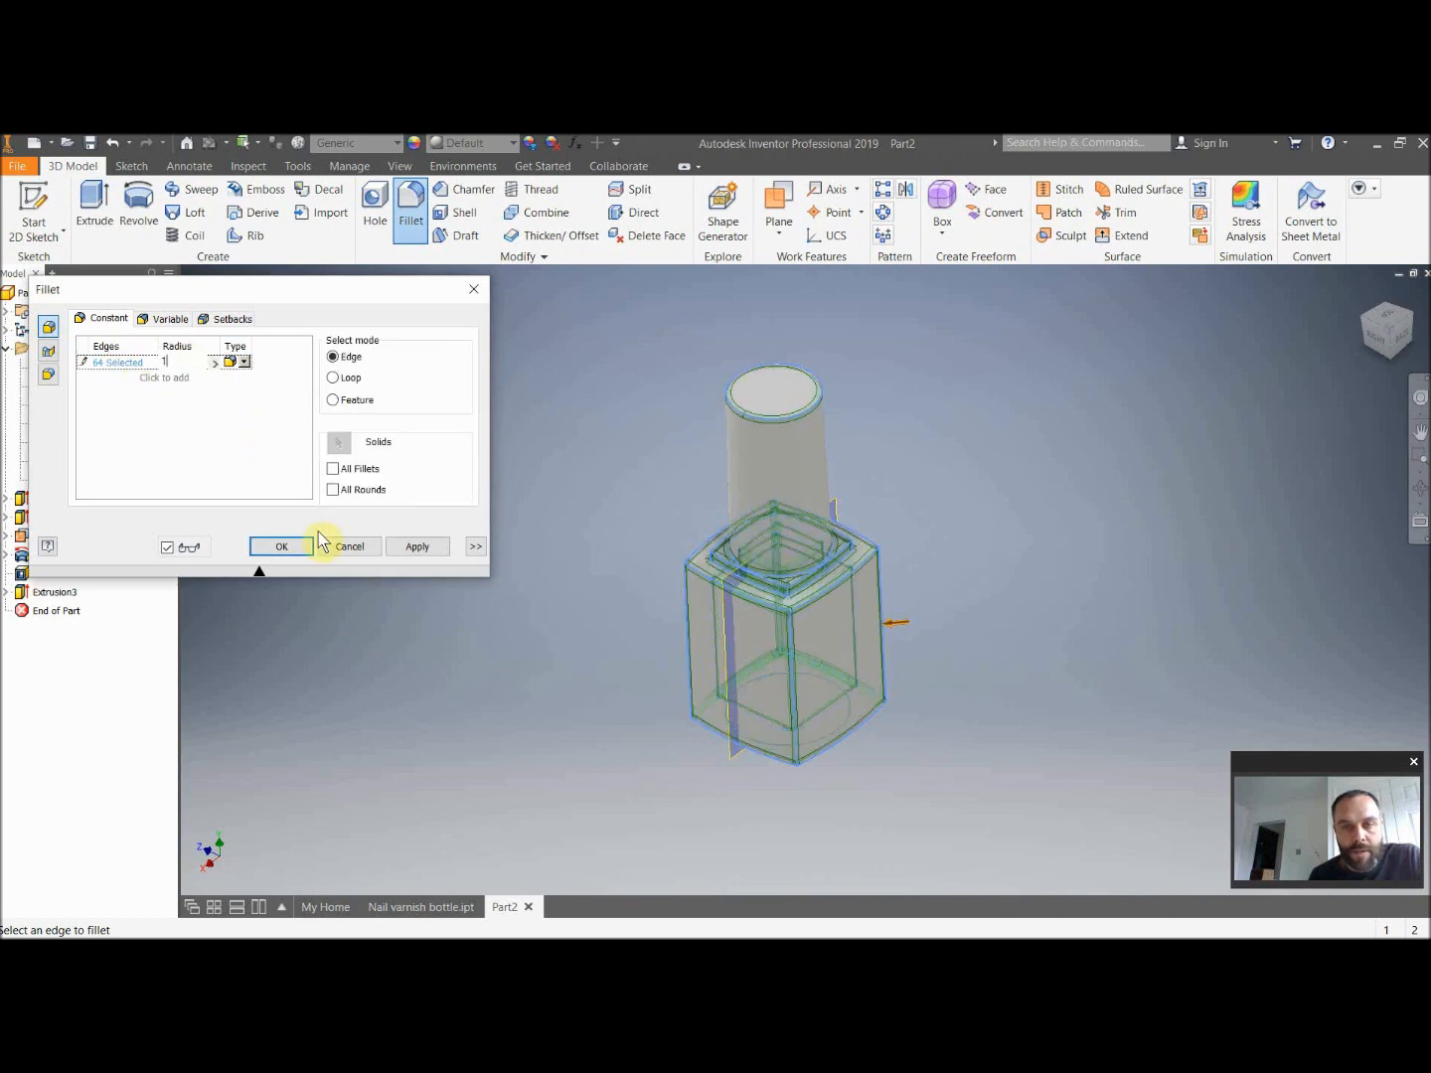
pyautogui.click(296, 548)
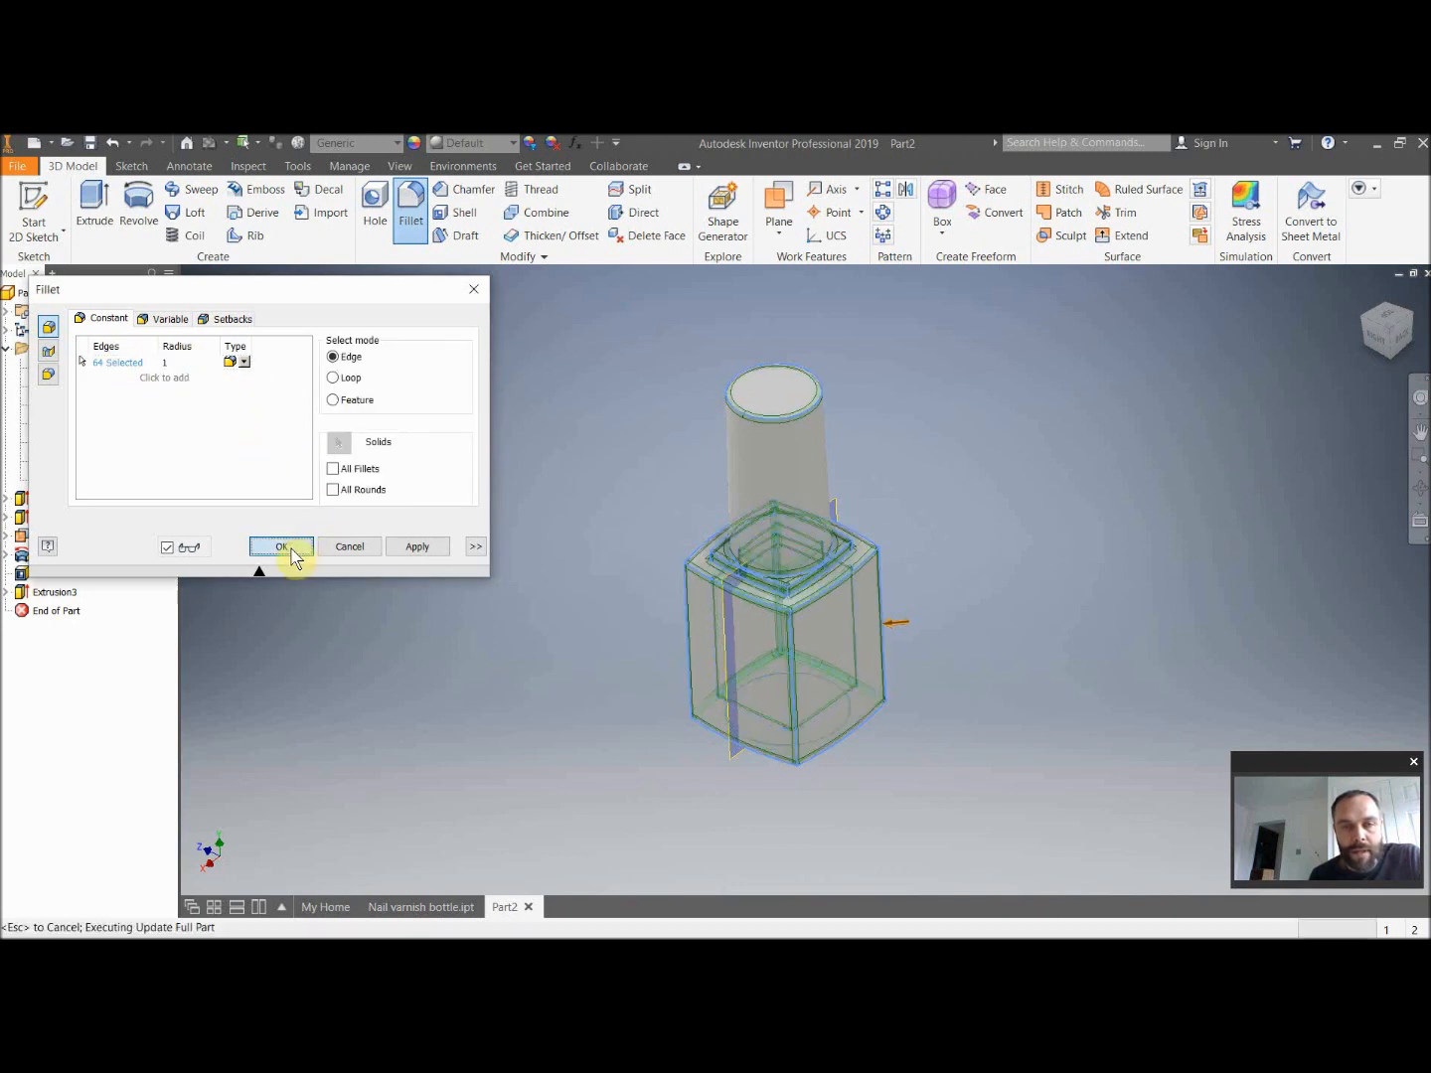
pyautogui.click(201, 317)
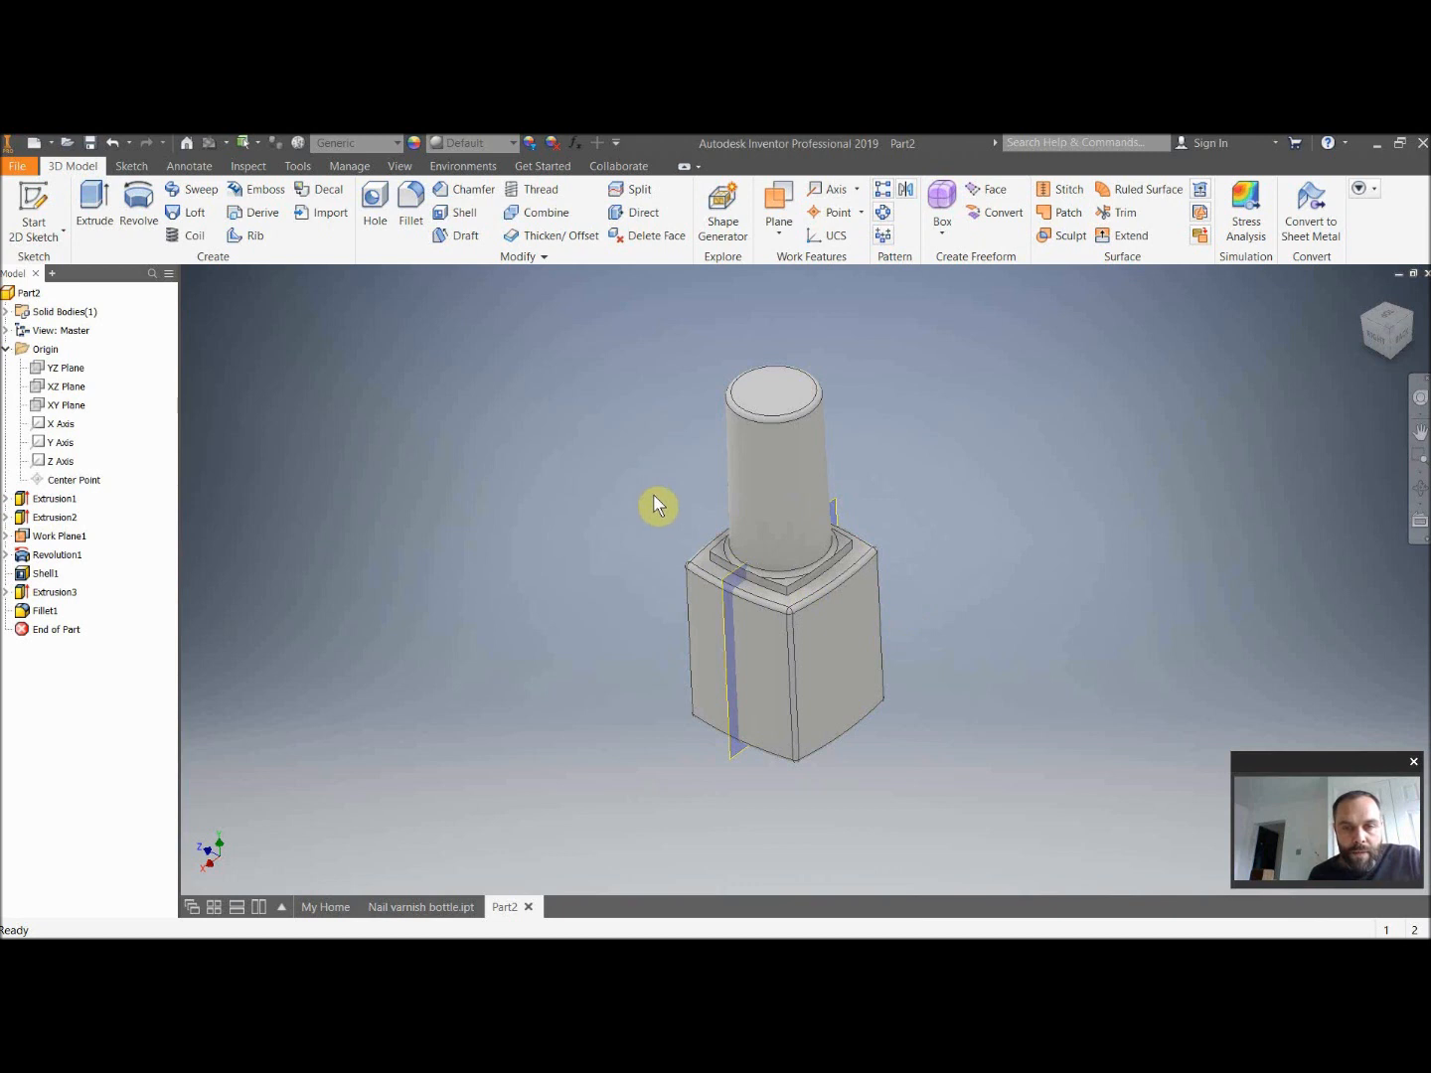
pyautogui.hotkey('ctrl', 'z')
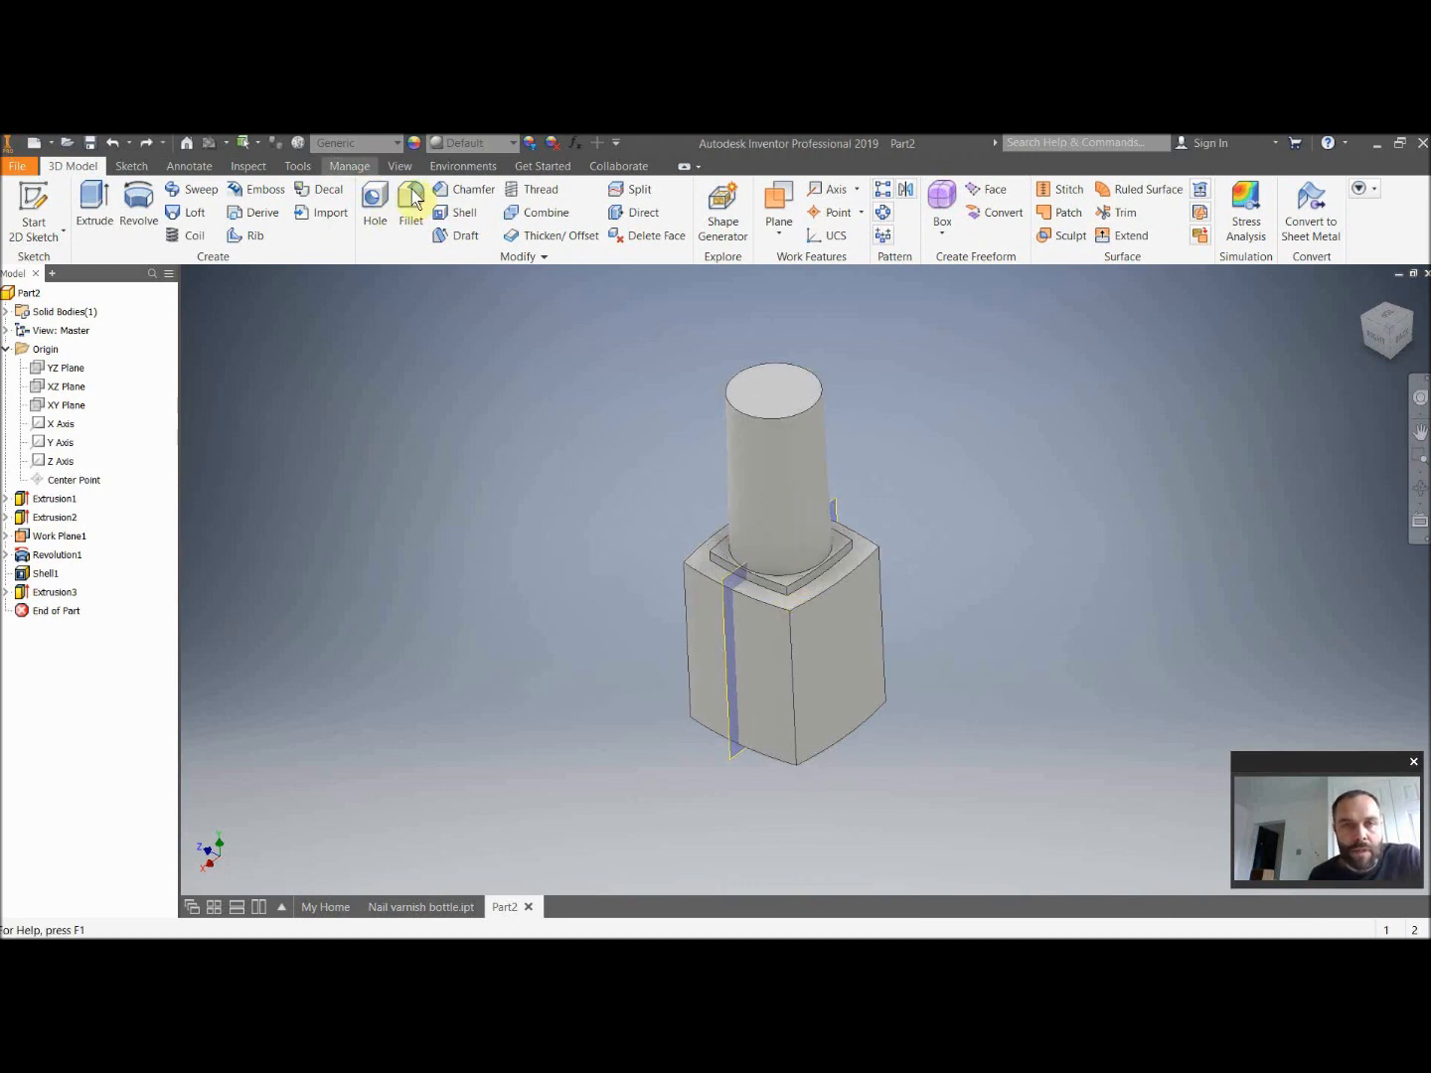
# Start a 1 mm fillet in Loop mode and select the edge loops of the bottle body's four side faces.
pyautogui.click(418, 209)
pyautogui.click(348, 378)
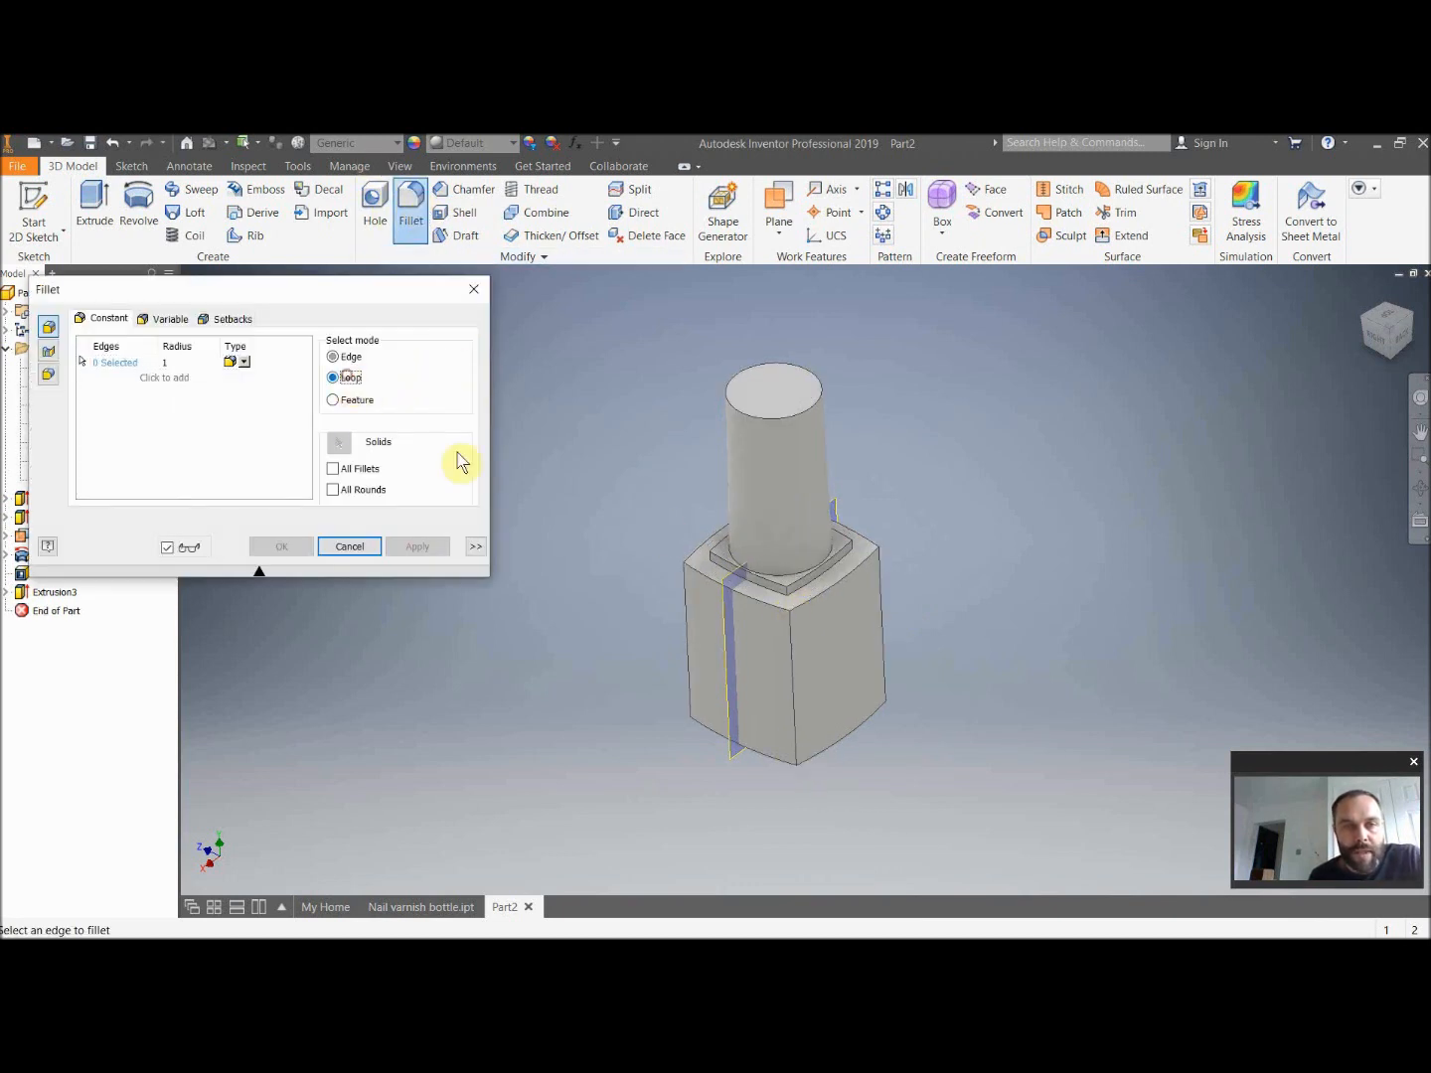
pyautogui.click(795, 653)
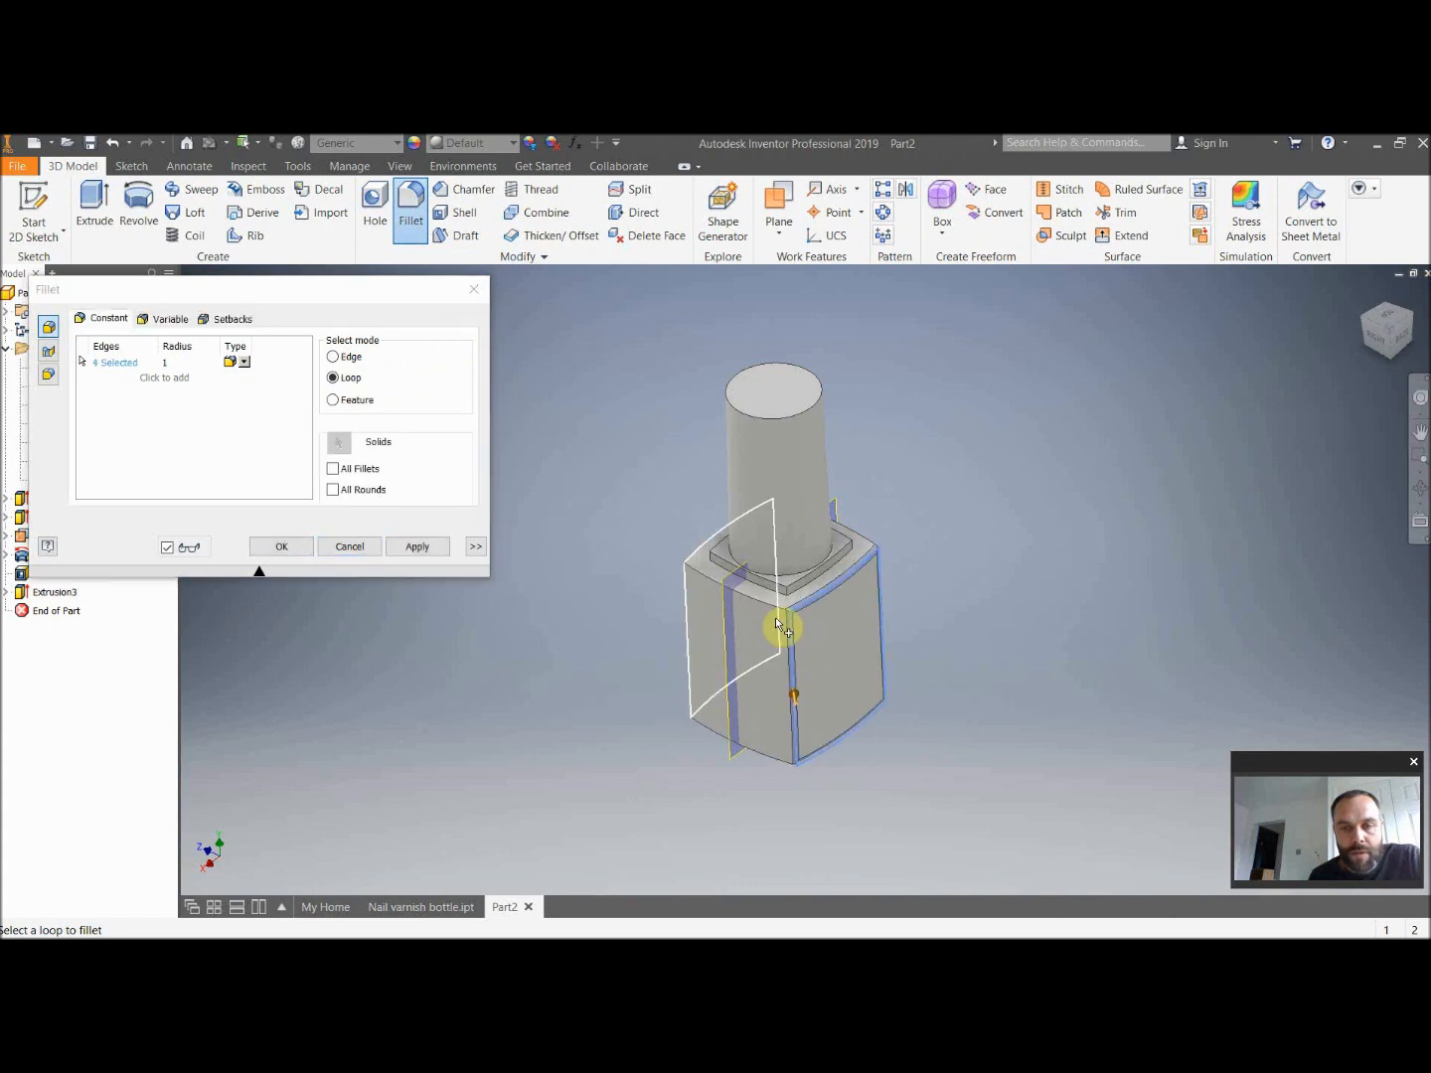
pyautogui.click(686, 622)
pyautogui.click(696, 631)
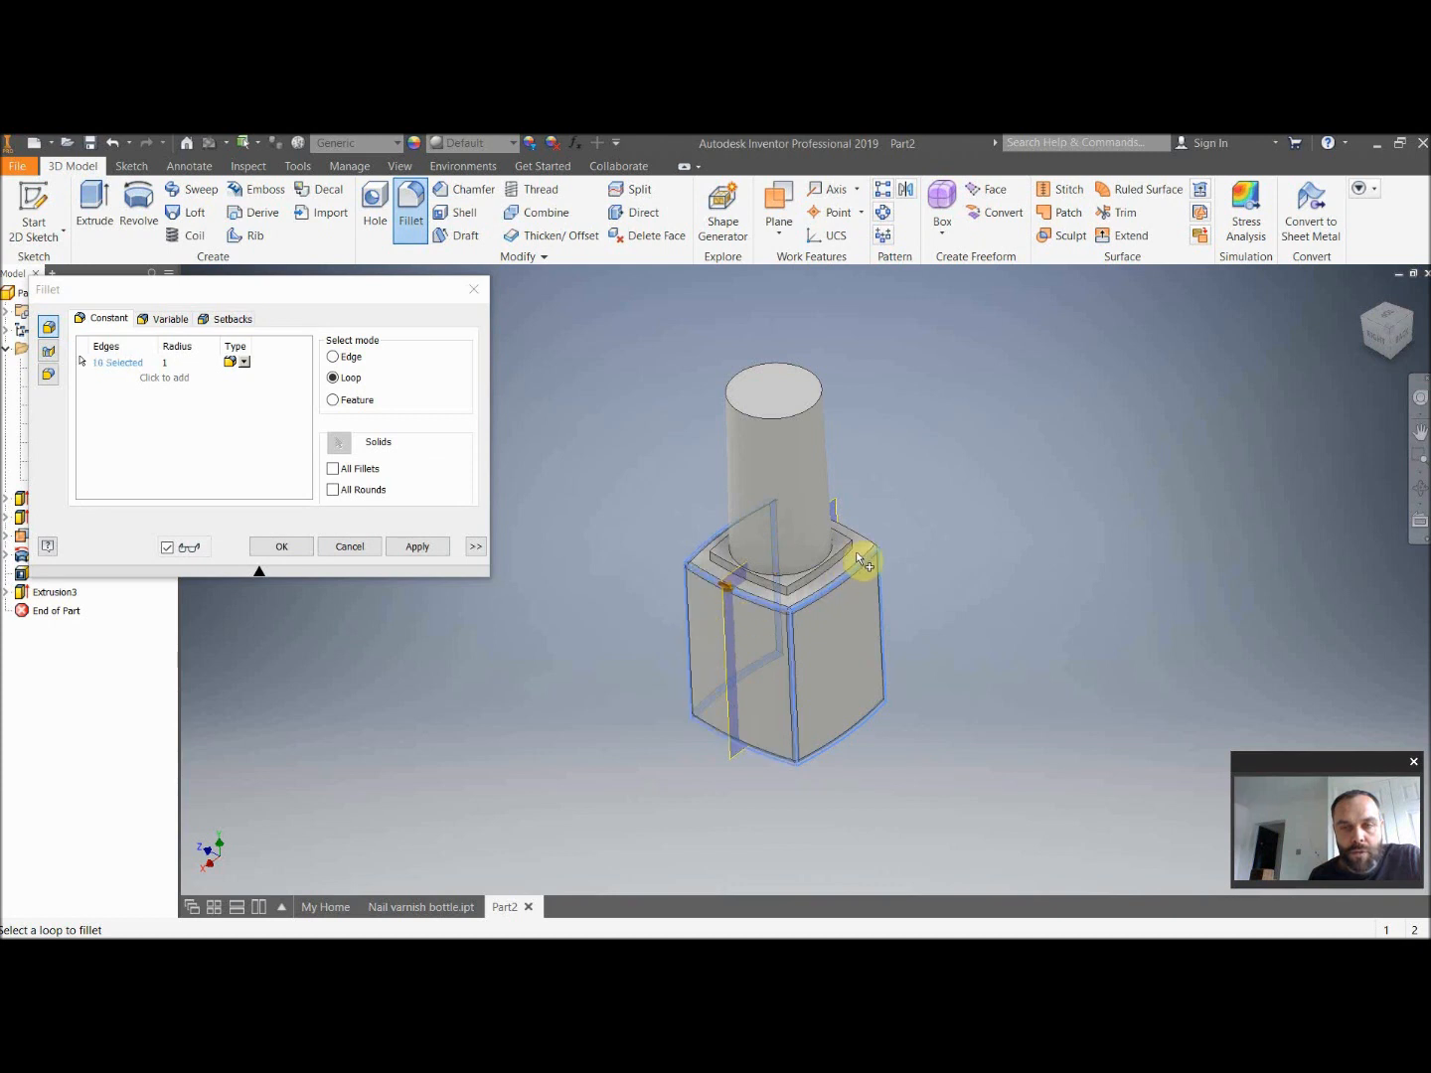
pyautogui.click(865, 540)
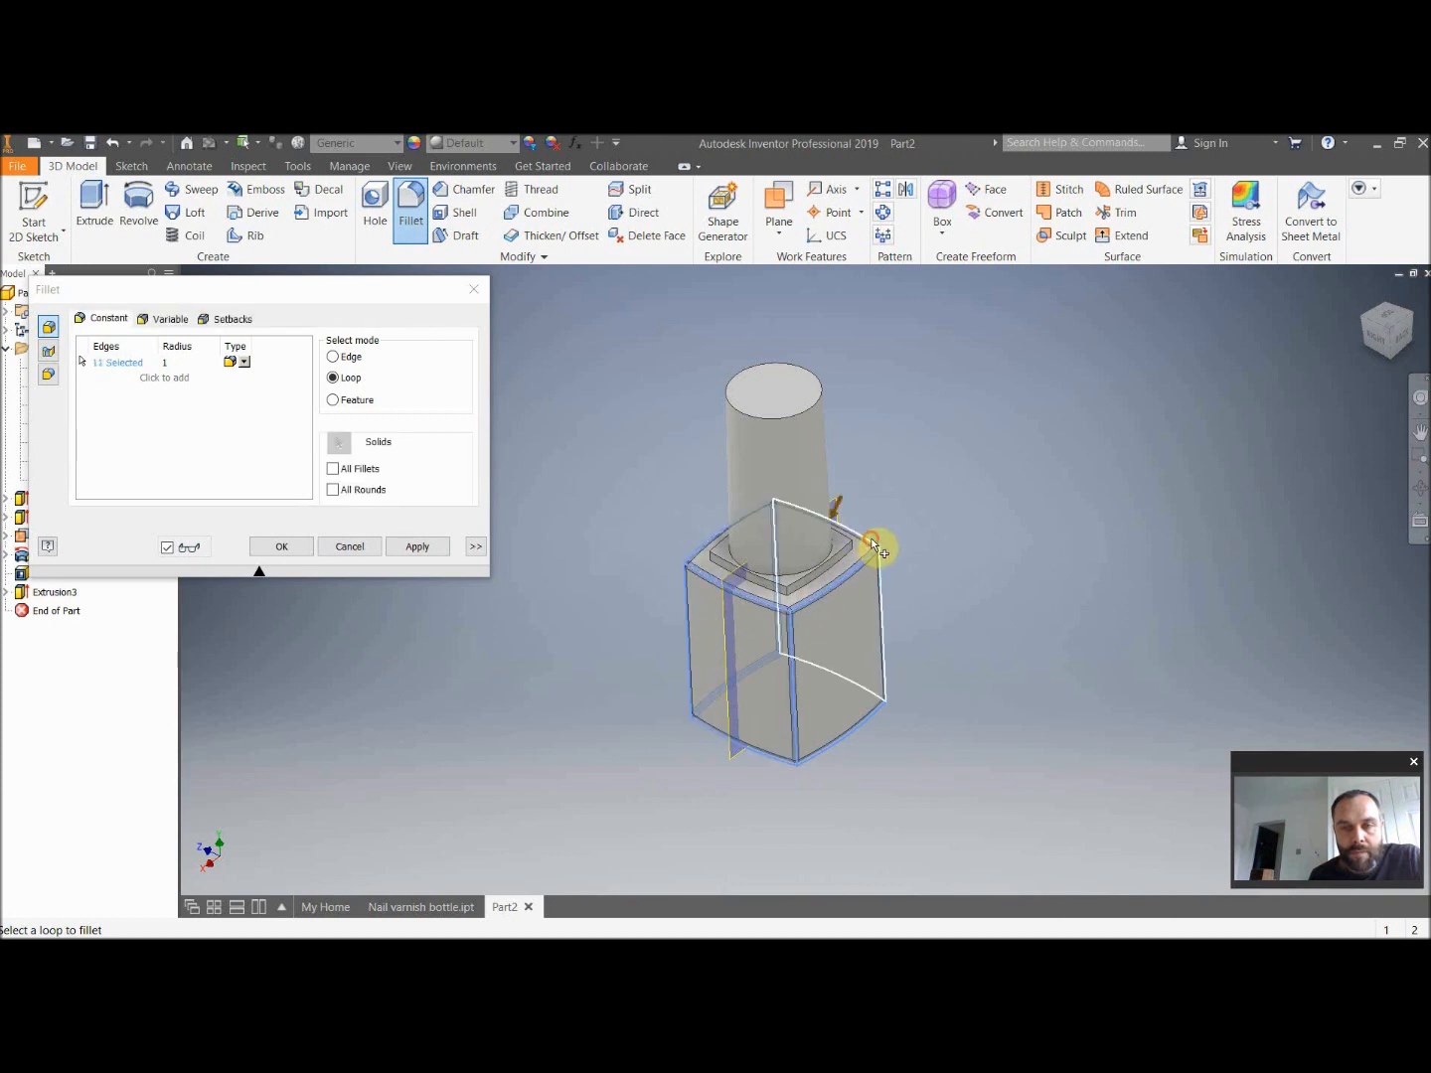
pyautogui.click(871, 537)
# Add the circular top edge of the cap to the 1 mm fillet selection.
pyautogui.click(1421, 432)
pyautogui.click(1391, 344)
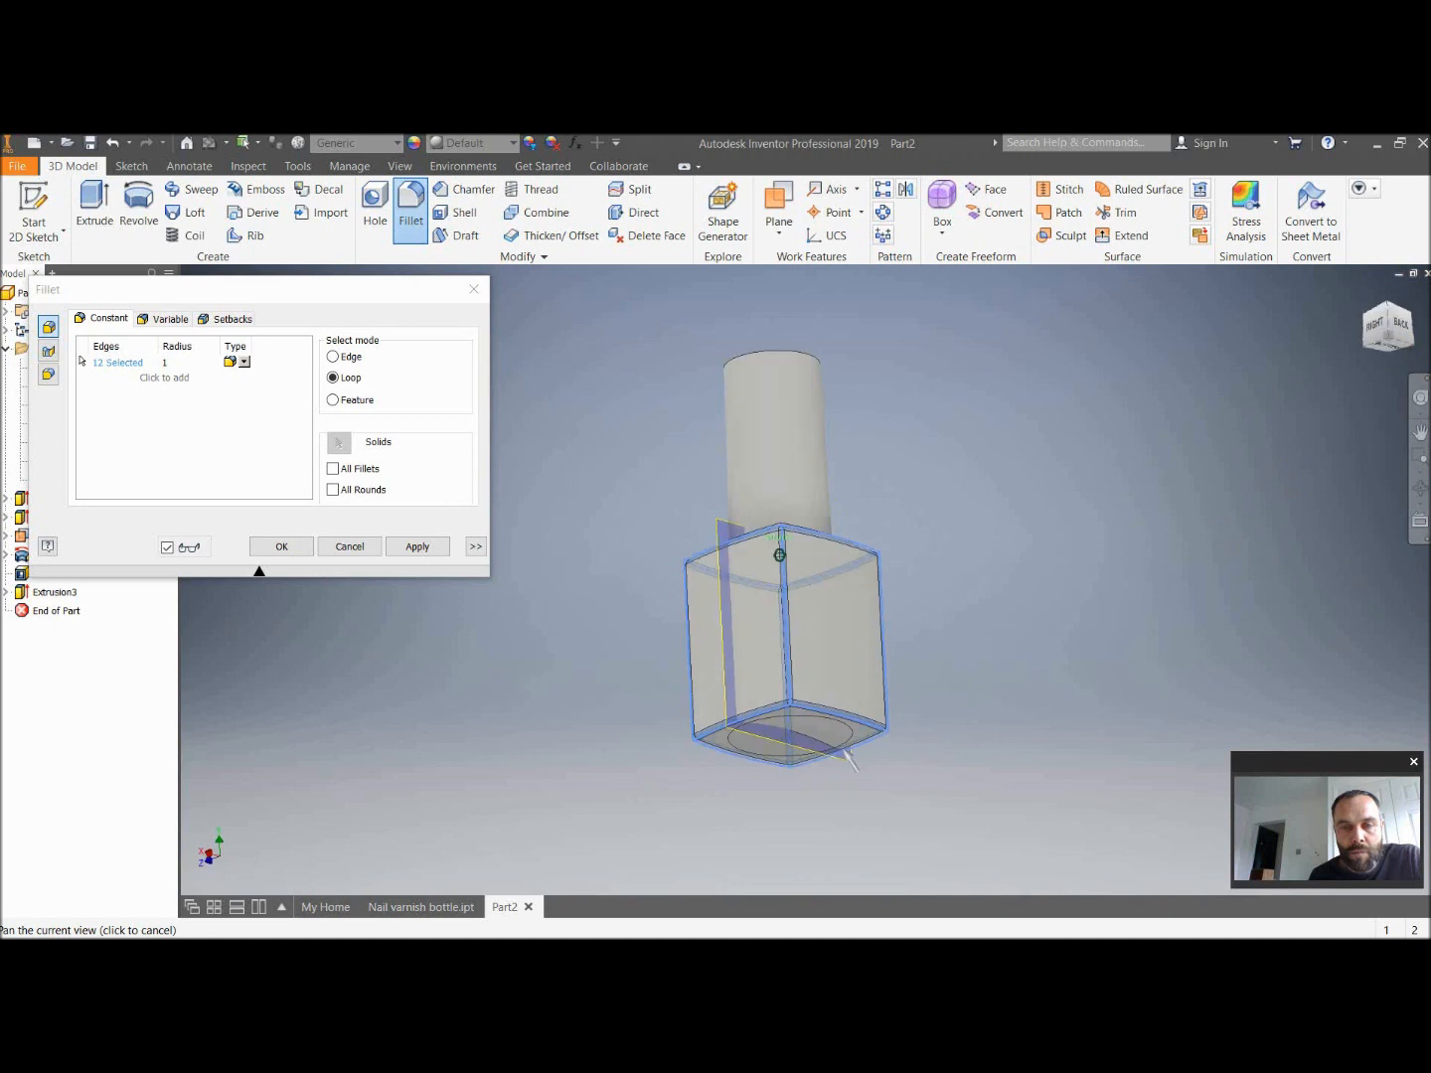
pyautogui.click(1389, 327)
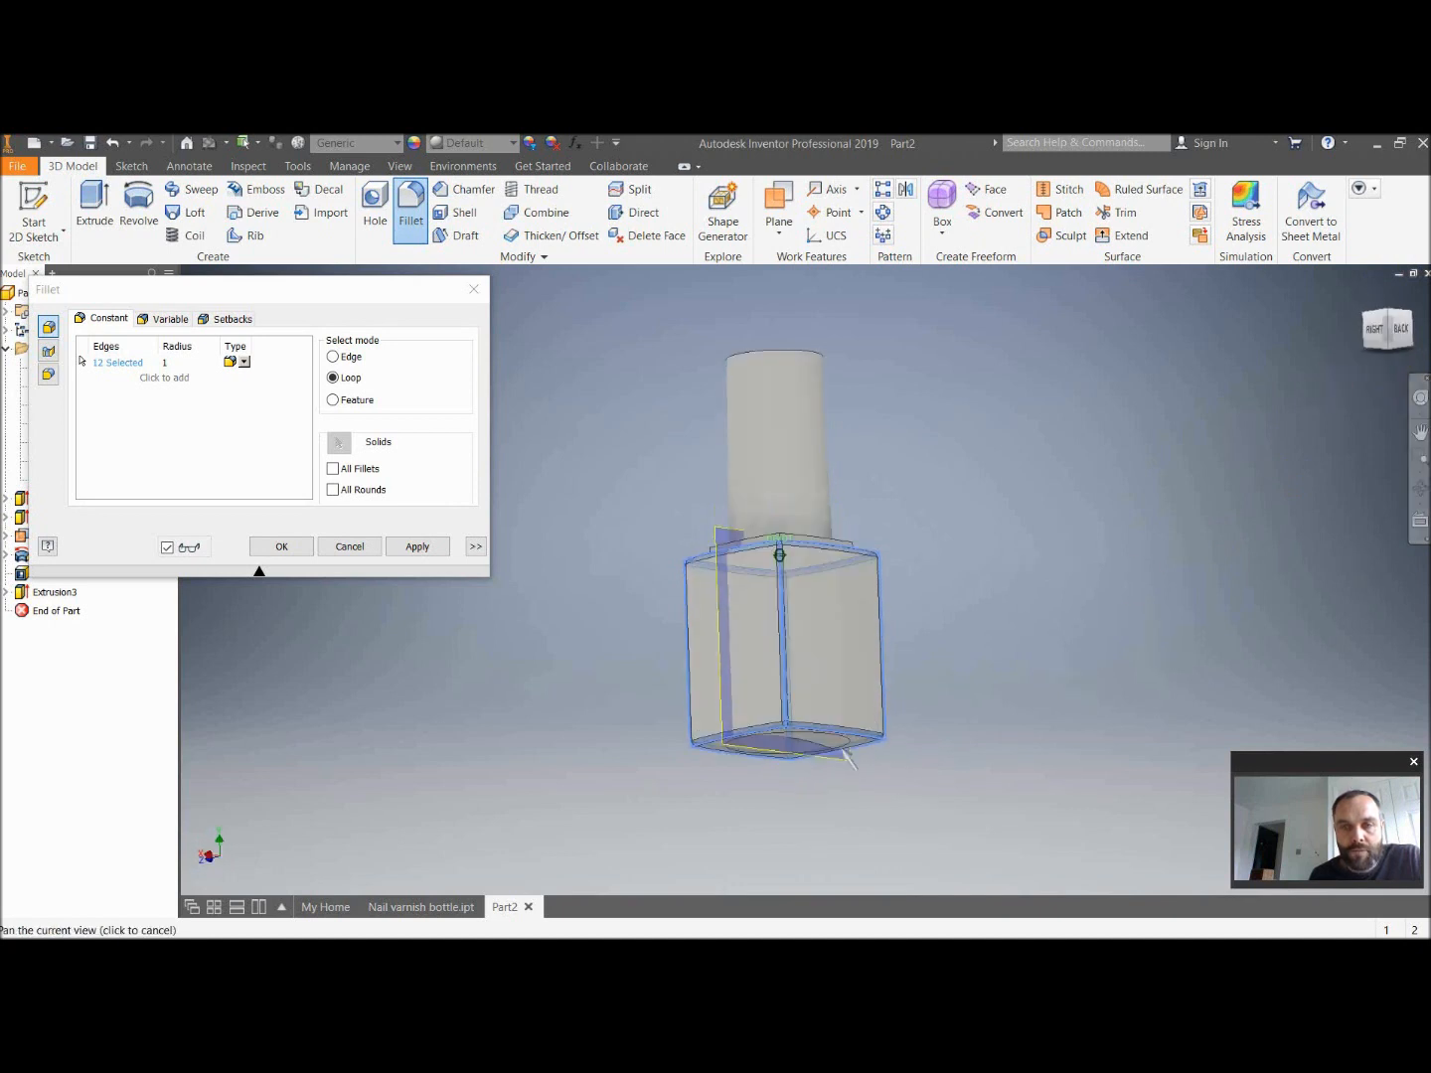
pyautogui.press('F6')
pyautogui.click(990, 329)
pyautogui.click(799, 417)
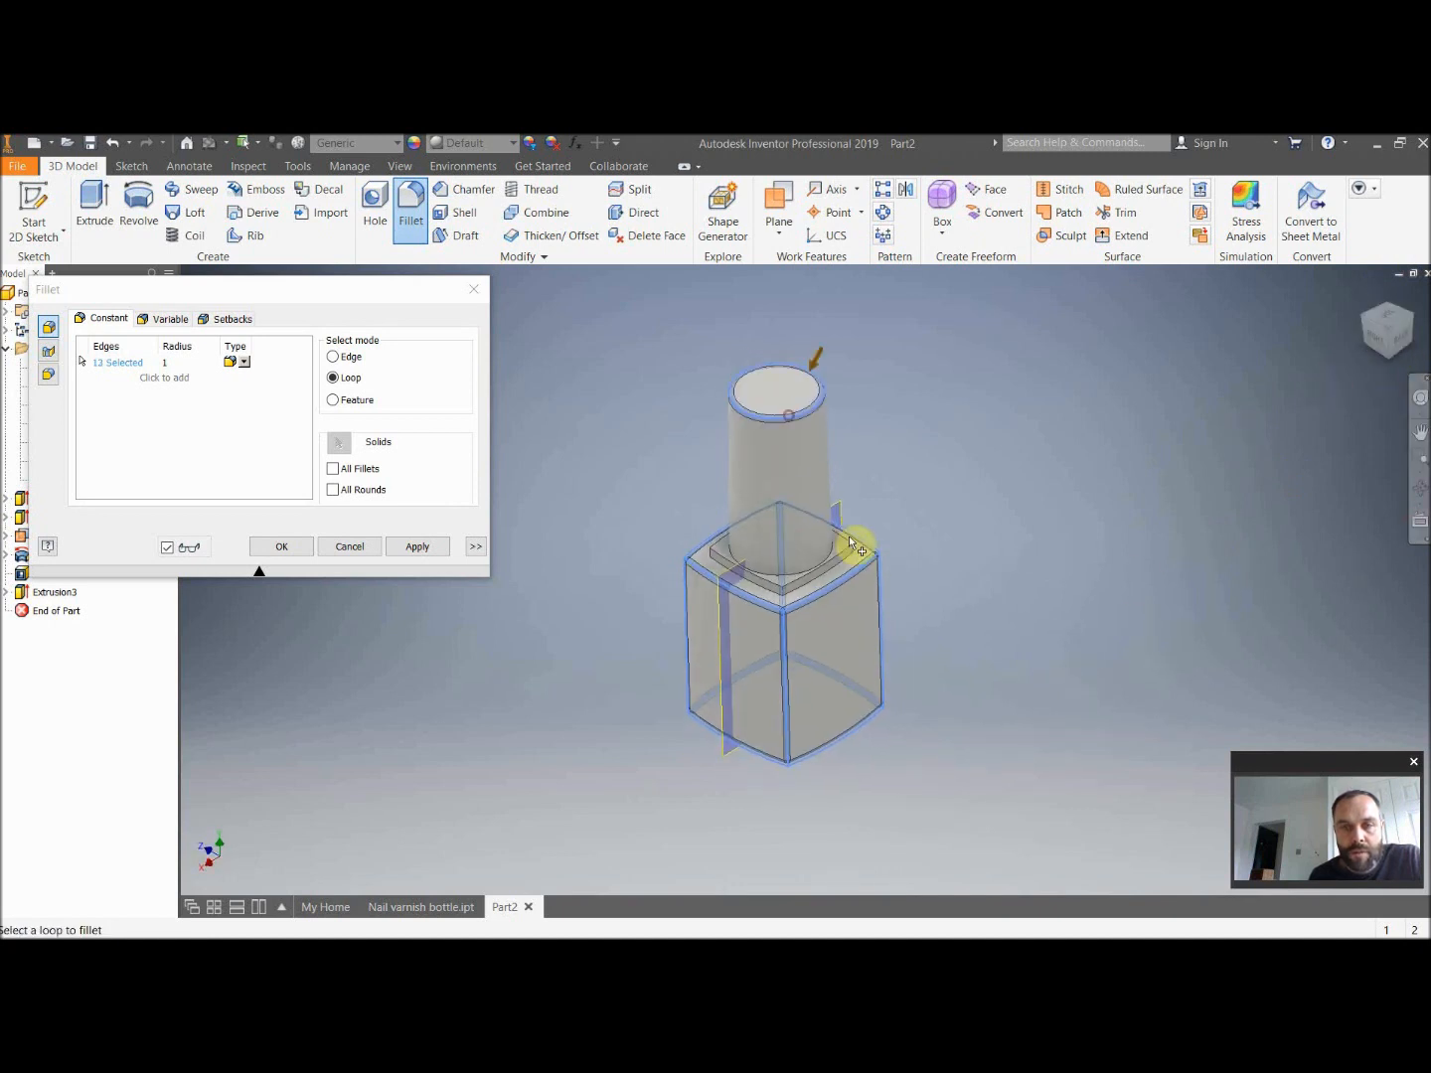
# Add the raised square shoulder's side-face loops to the selection and create the 1 mm fillet, accepting the successful blends.
pyautogui.scroll(5, 837, 584)
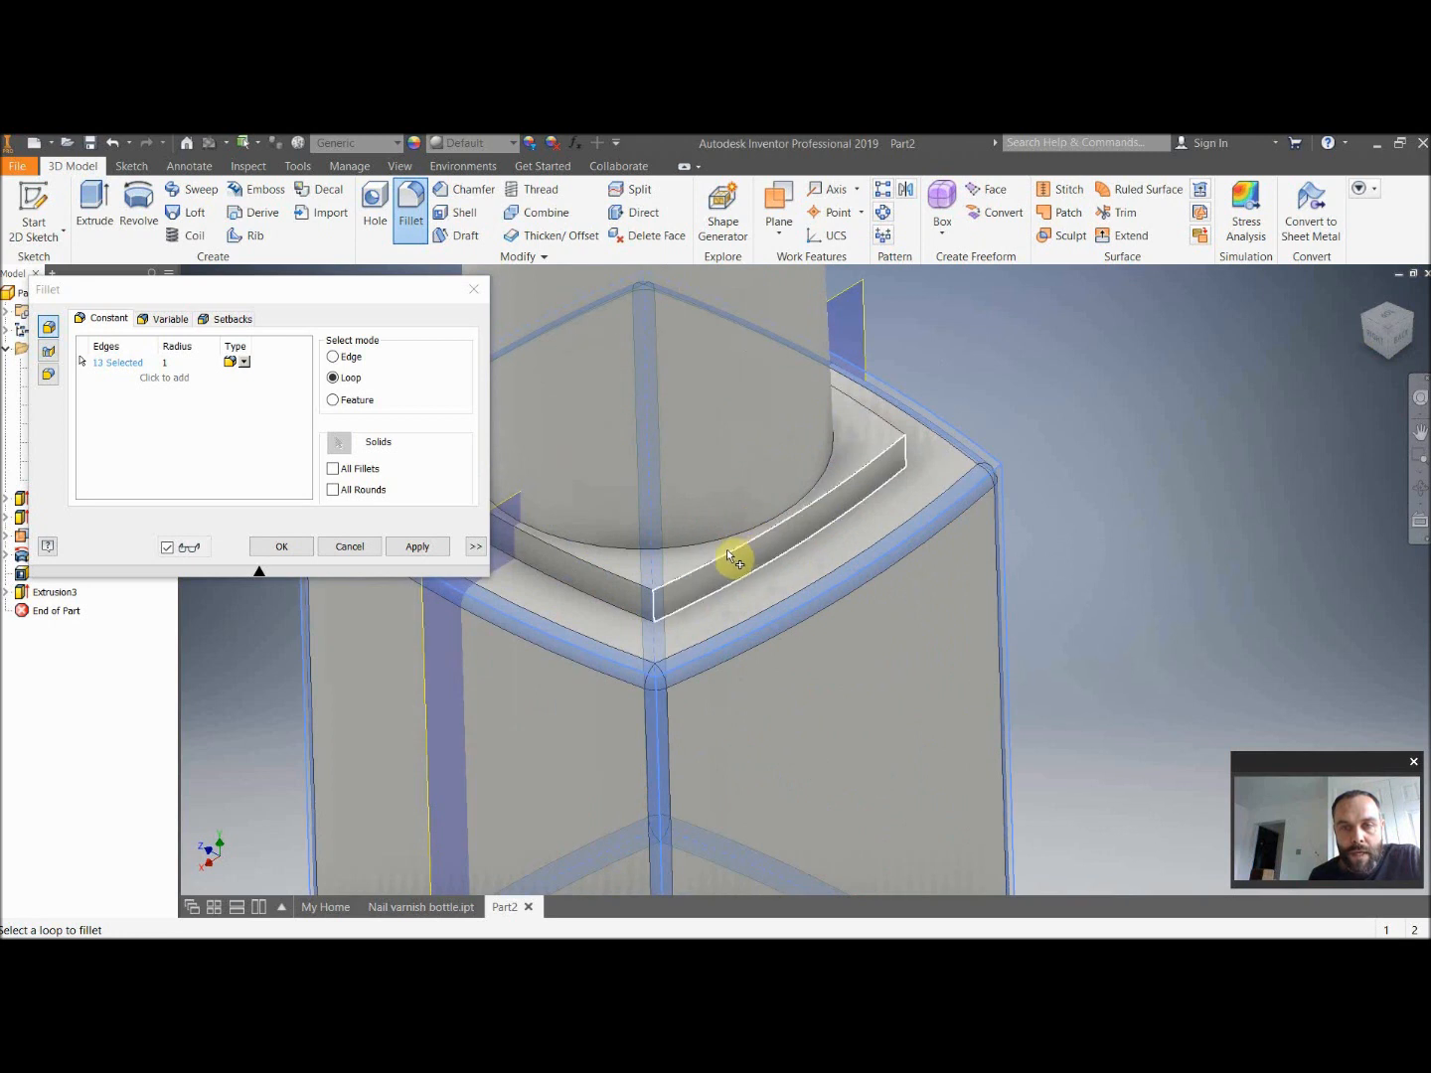
pyautogui.keyDown('ctrl'); pyautogui.click(675, 606); pyautogui.keyUp('ctrl')
pyautogui.scroll(-5, 636, 596)
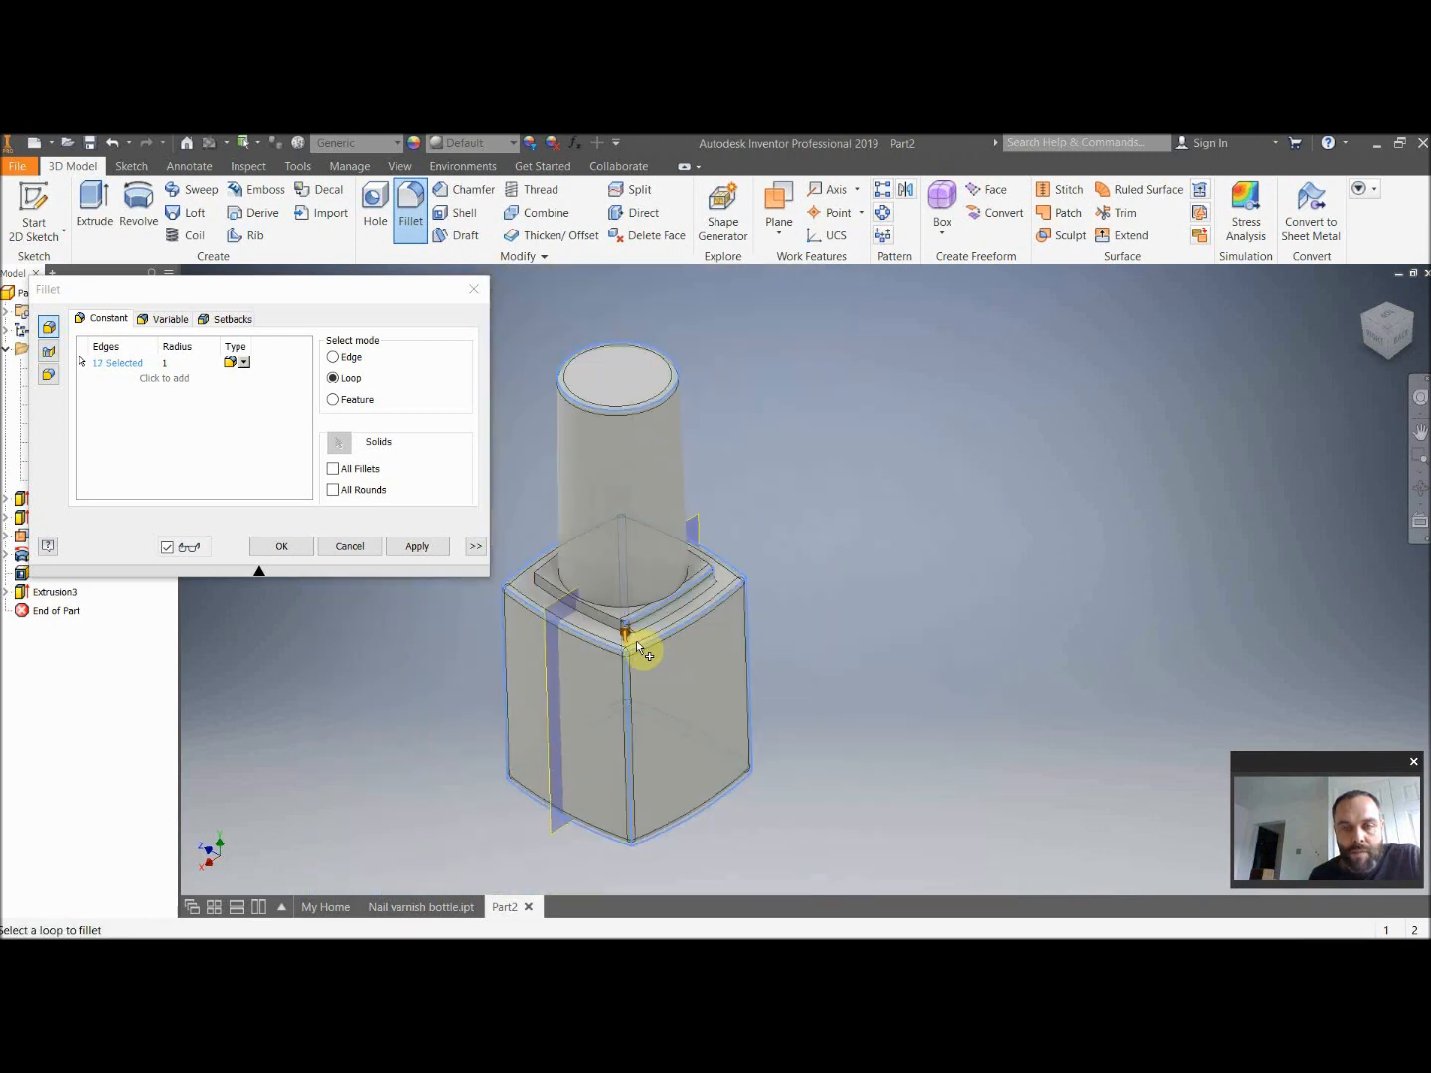
pyautogui.click(610, 625)
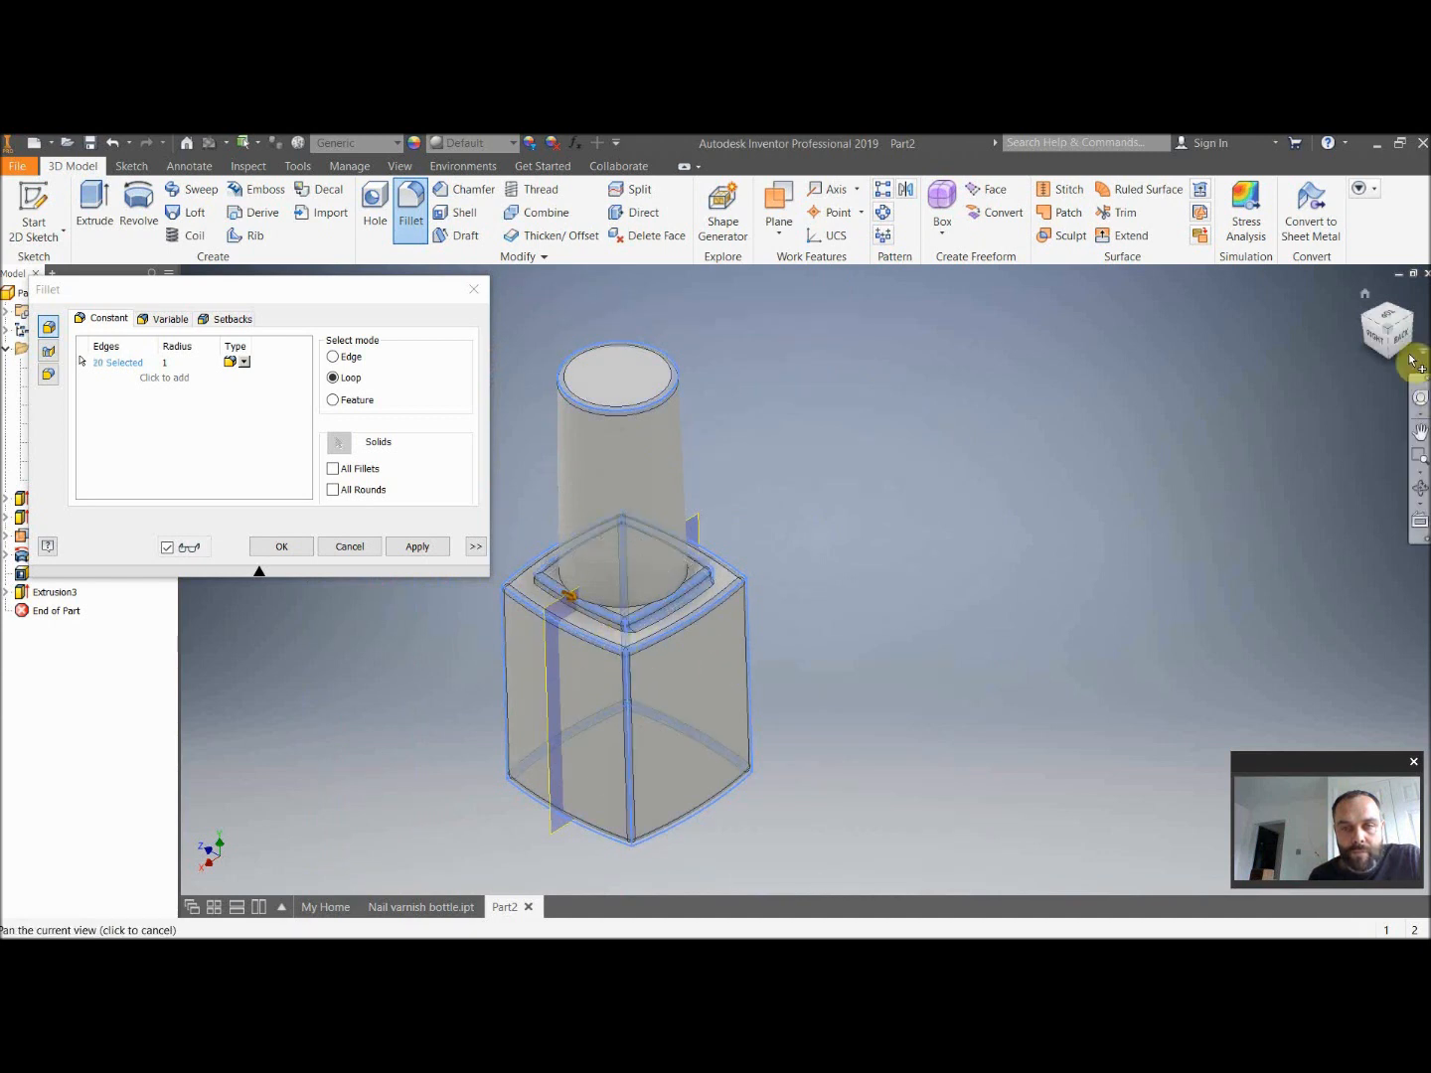
pyautogui.moveTo(1399, 350)
pyautogui.mouseDown()
pyautogui.moveTo(1382, 344)
pyautogui.moveTo(1390, 326)
pyautogui.mouseUp()
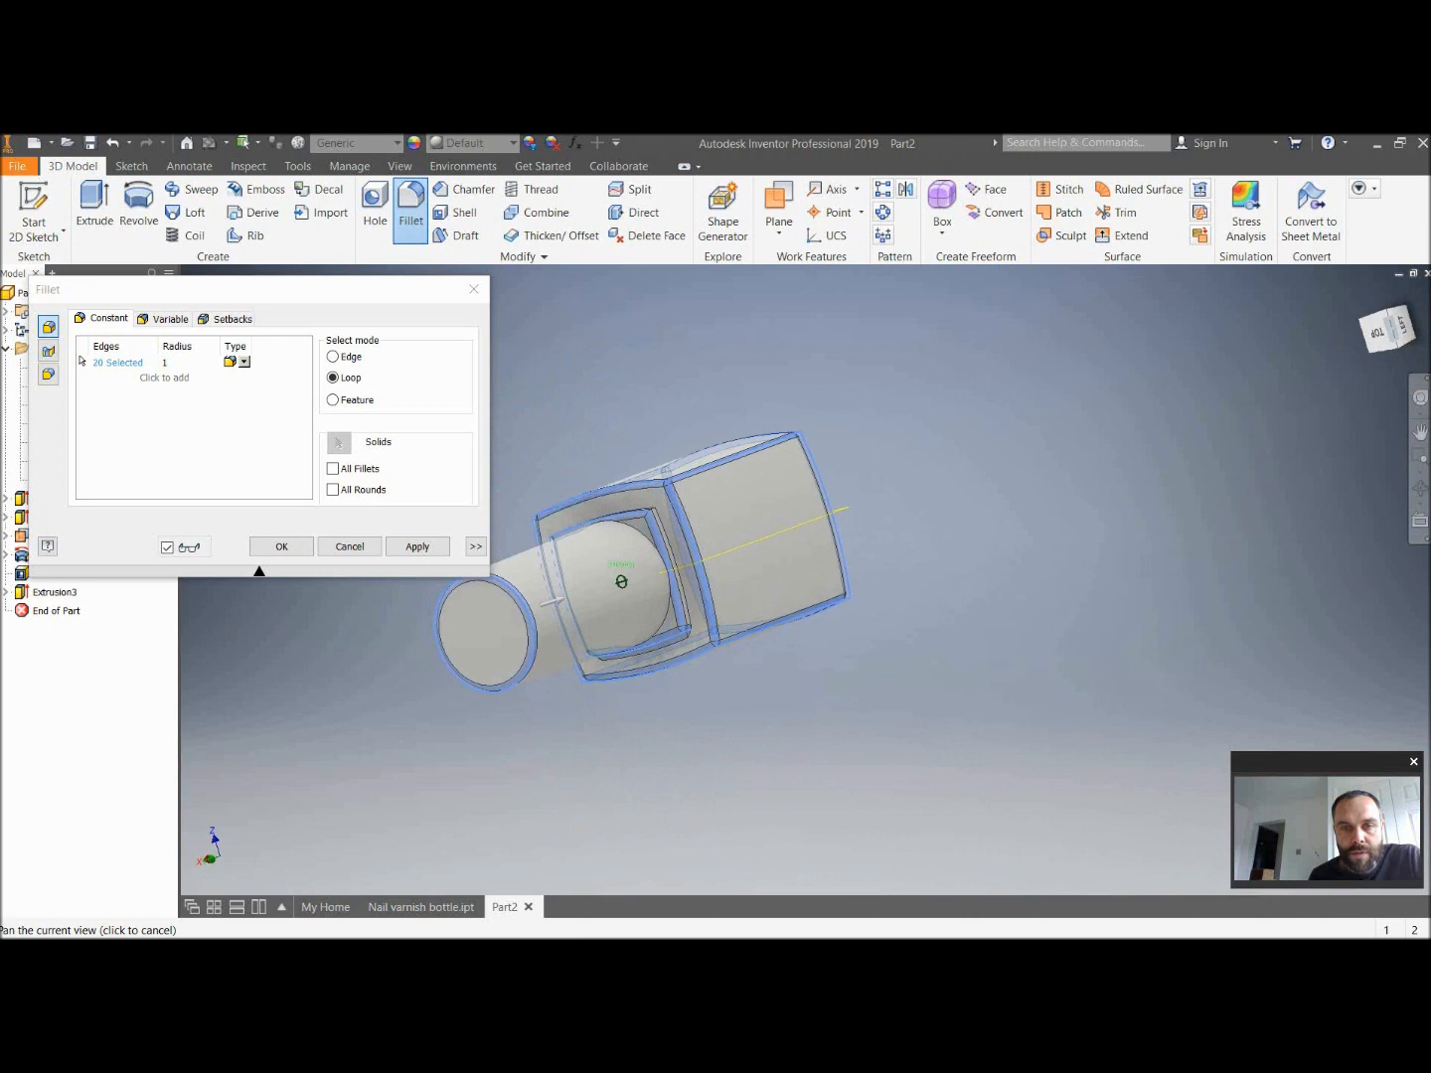
pyautogui.click(673, 547)
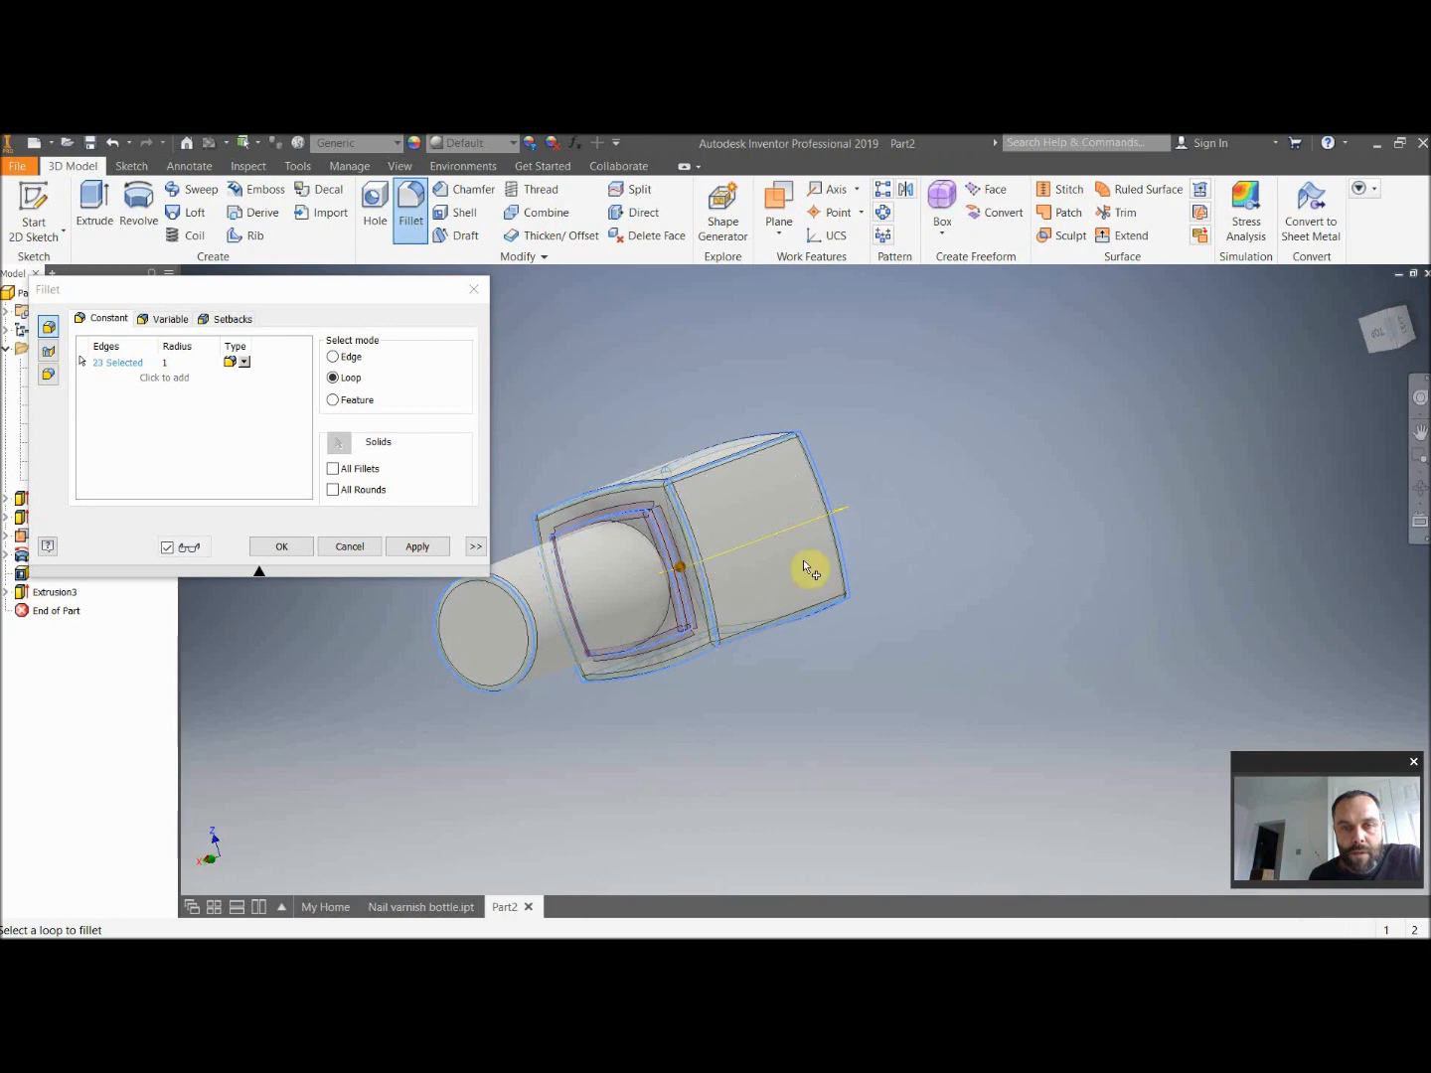
pyautogui.click(1396, 344)
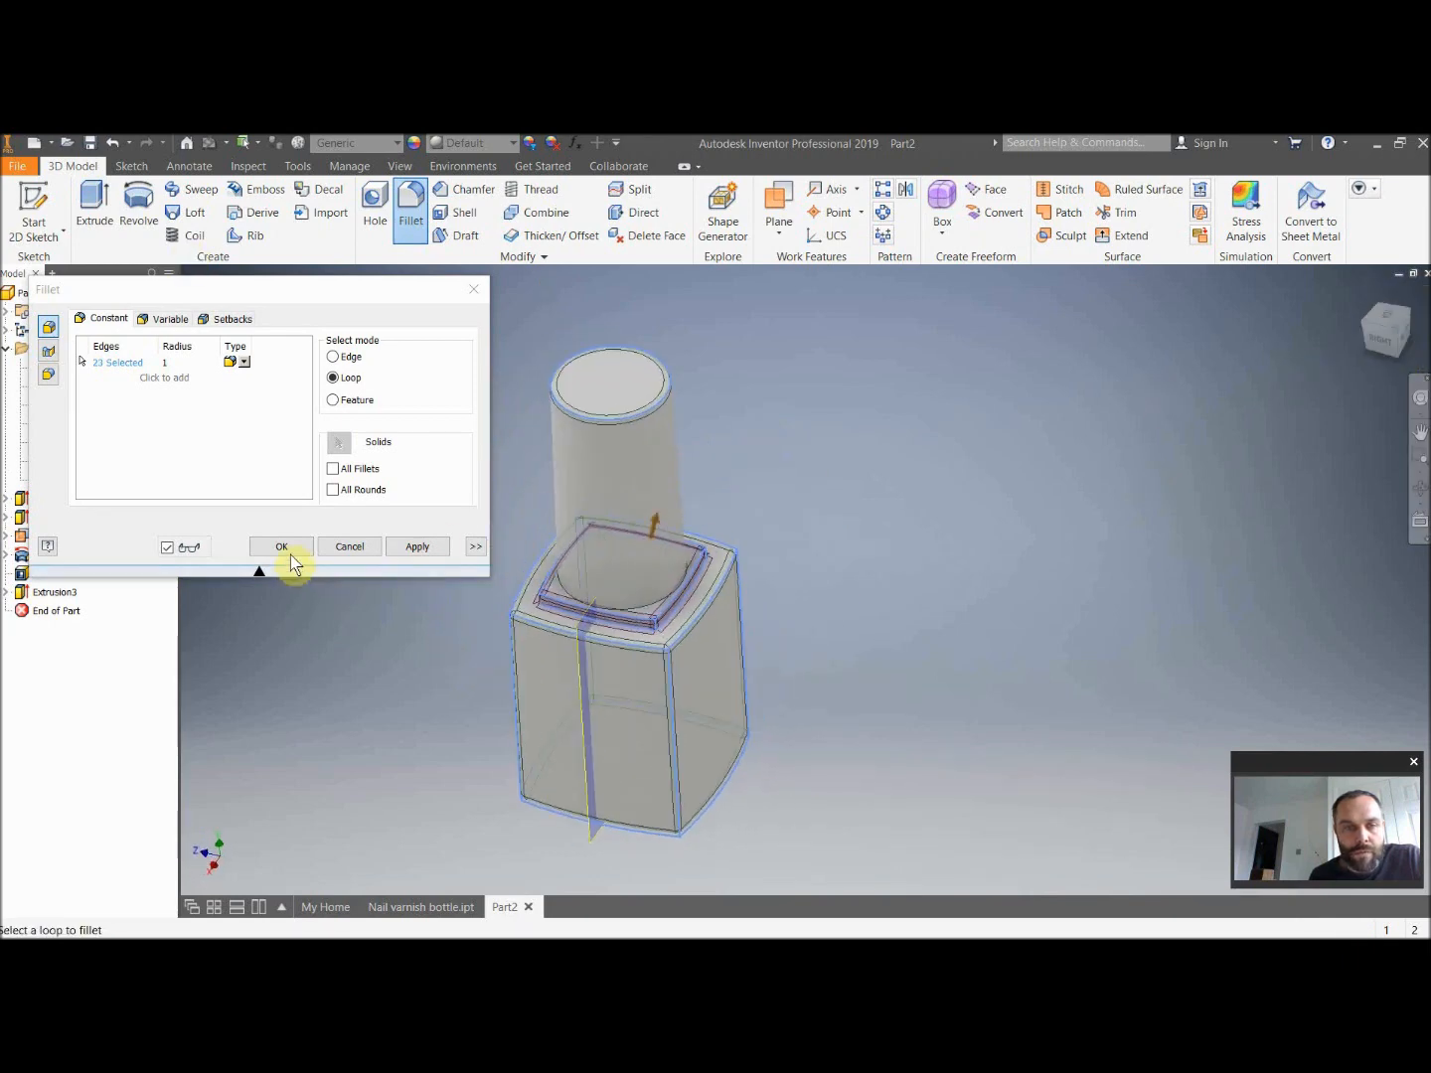
pyautogui.click(282, 547)
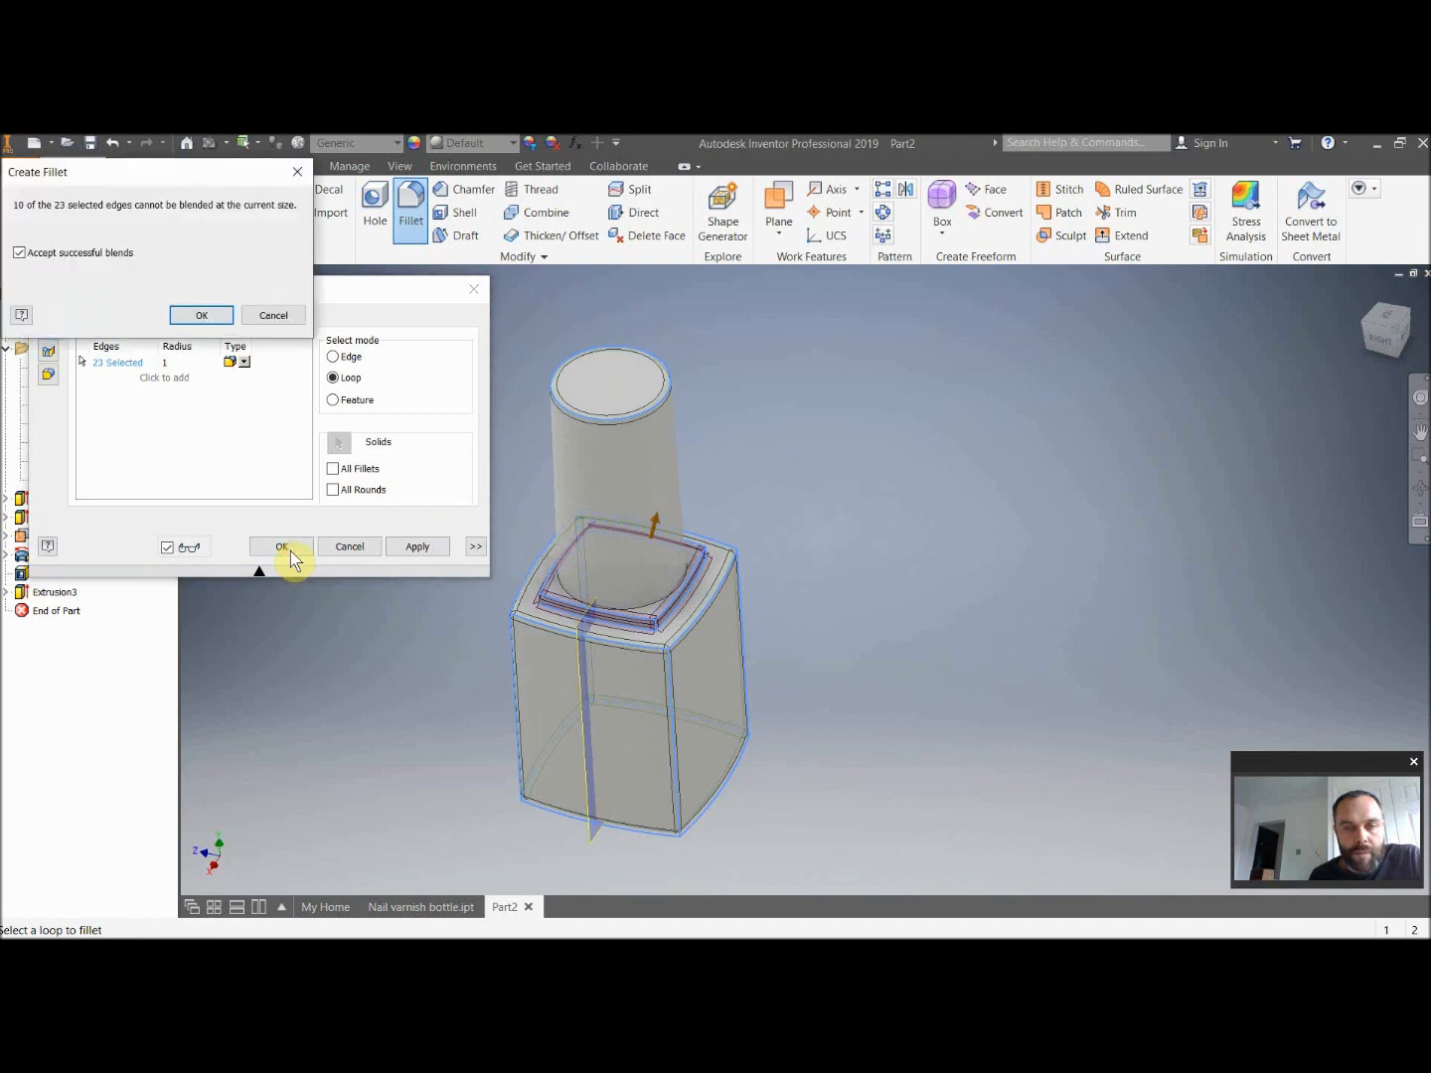
pyautogui.click(216, 326)
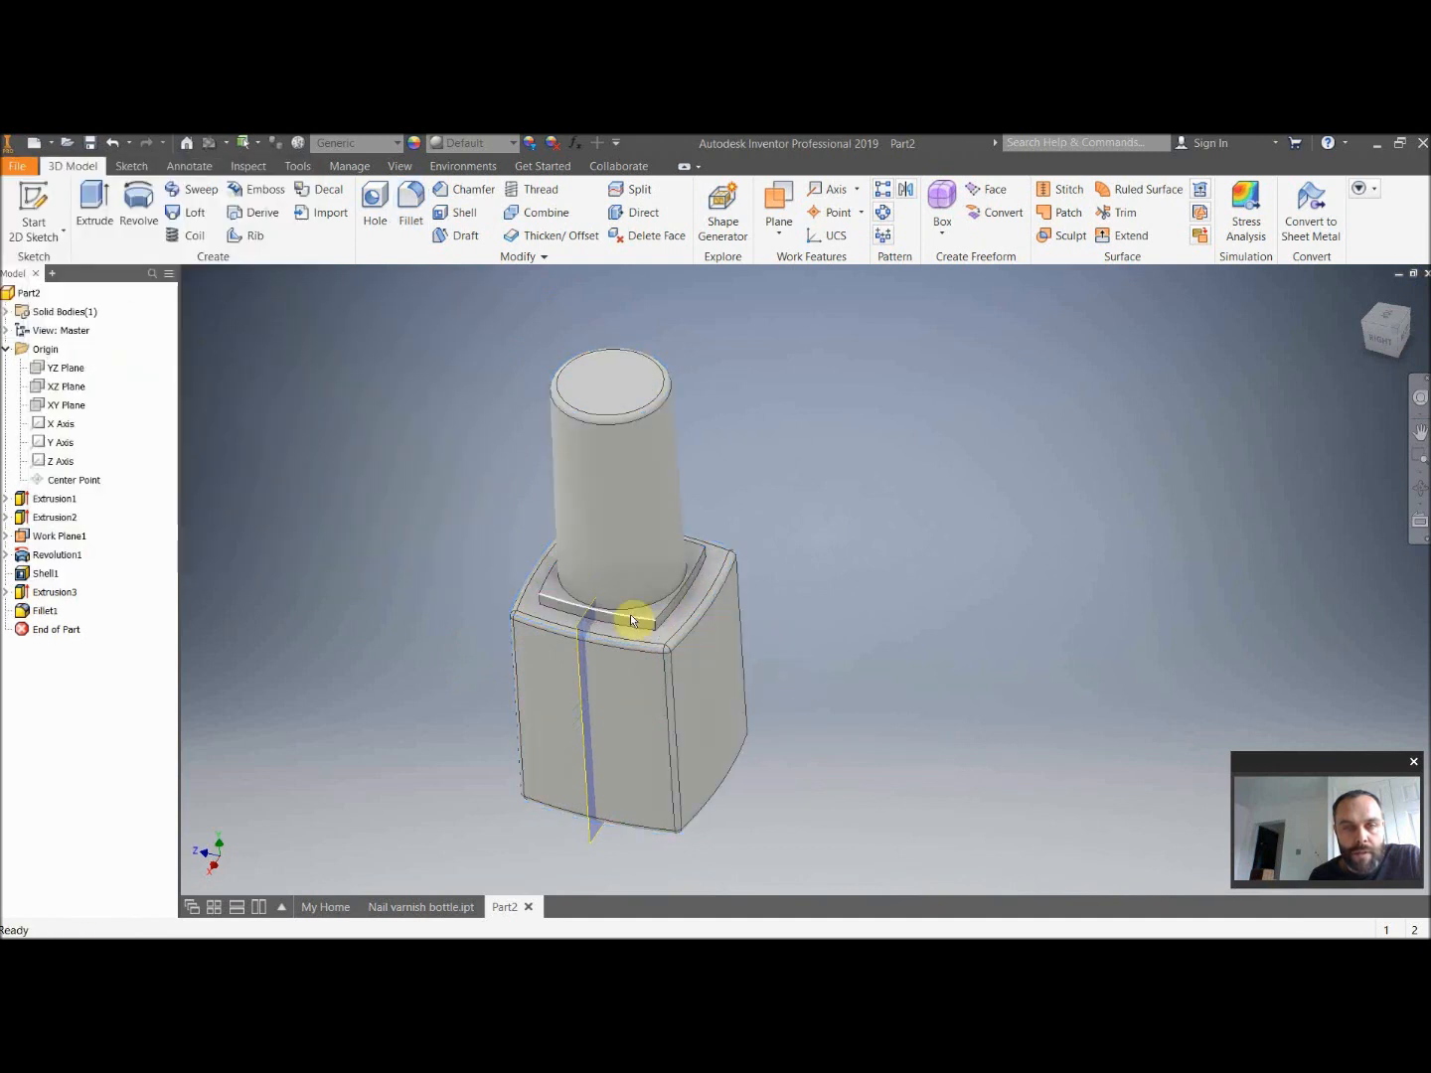
# Start a 1 mm fillet in Edge mode and select the upper and lower edges of two adjacent sides of the raised shoulder.
pyautogui.scroll(5, 631, 613)
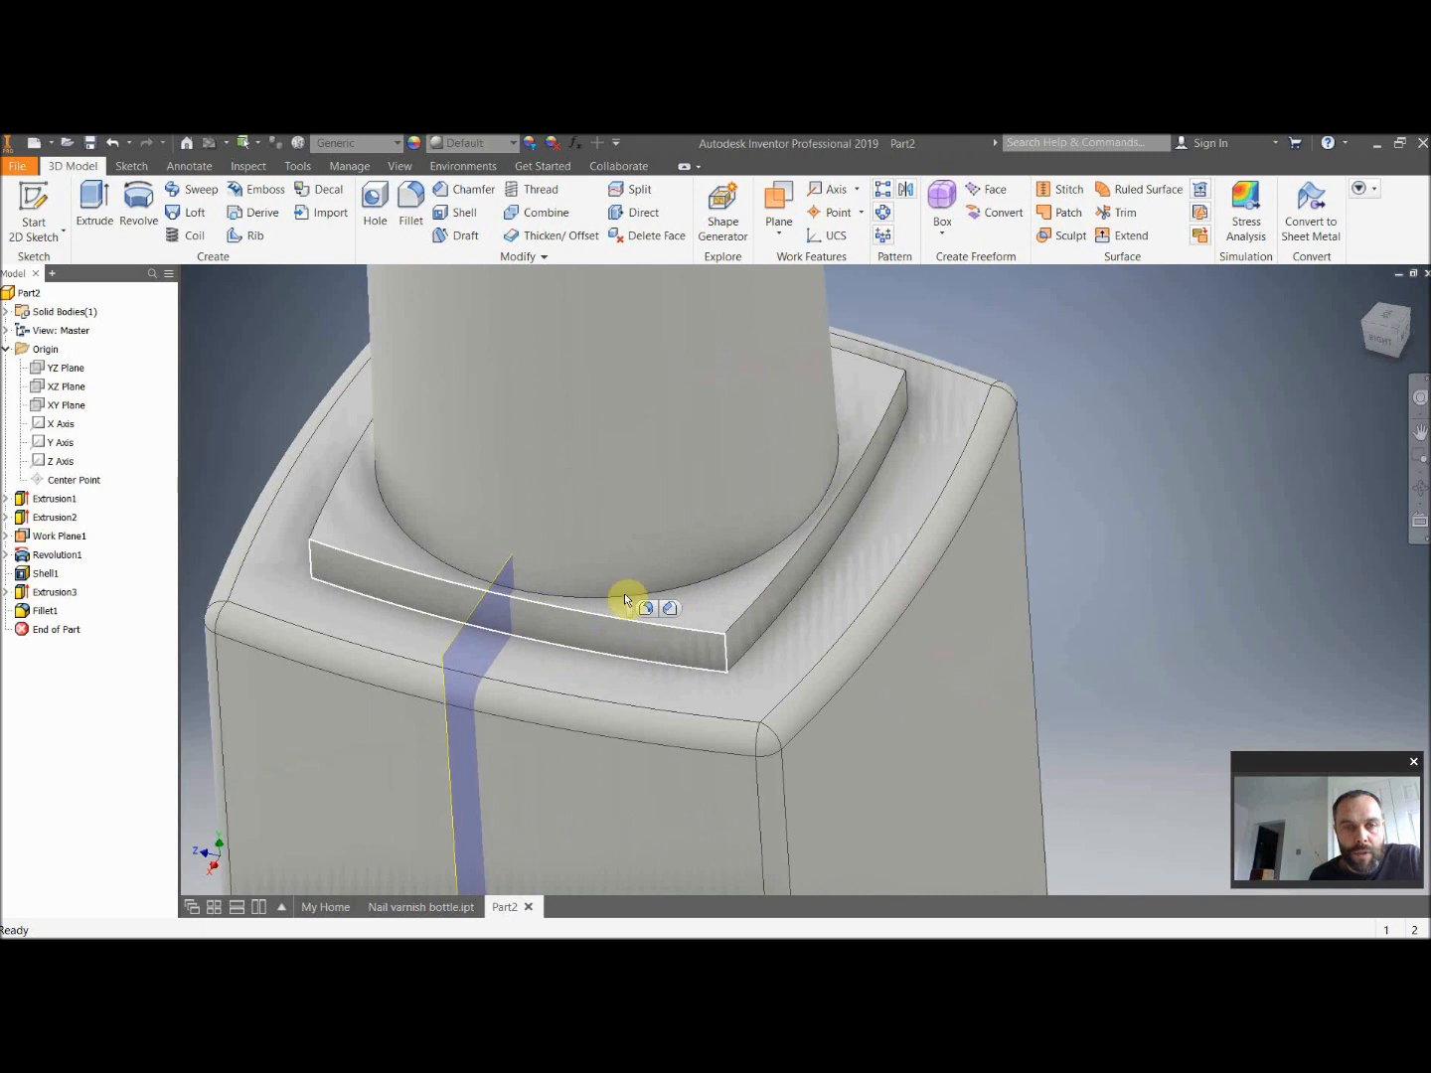
pyautogui.click(411, 203)
pyautogui.click(577, 602)
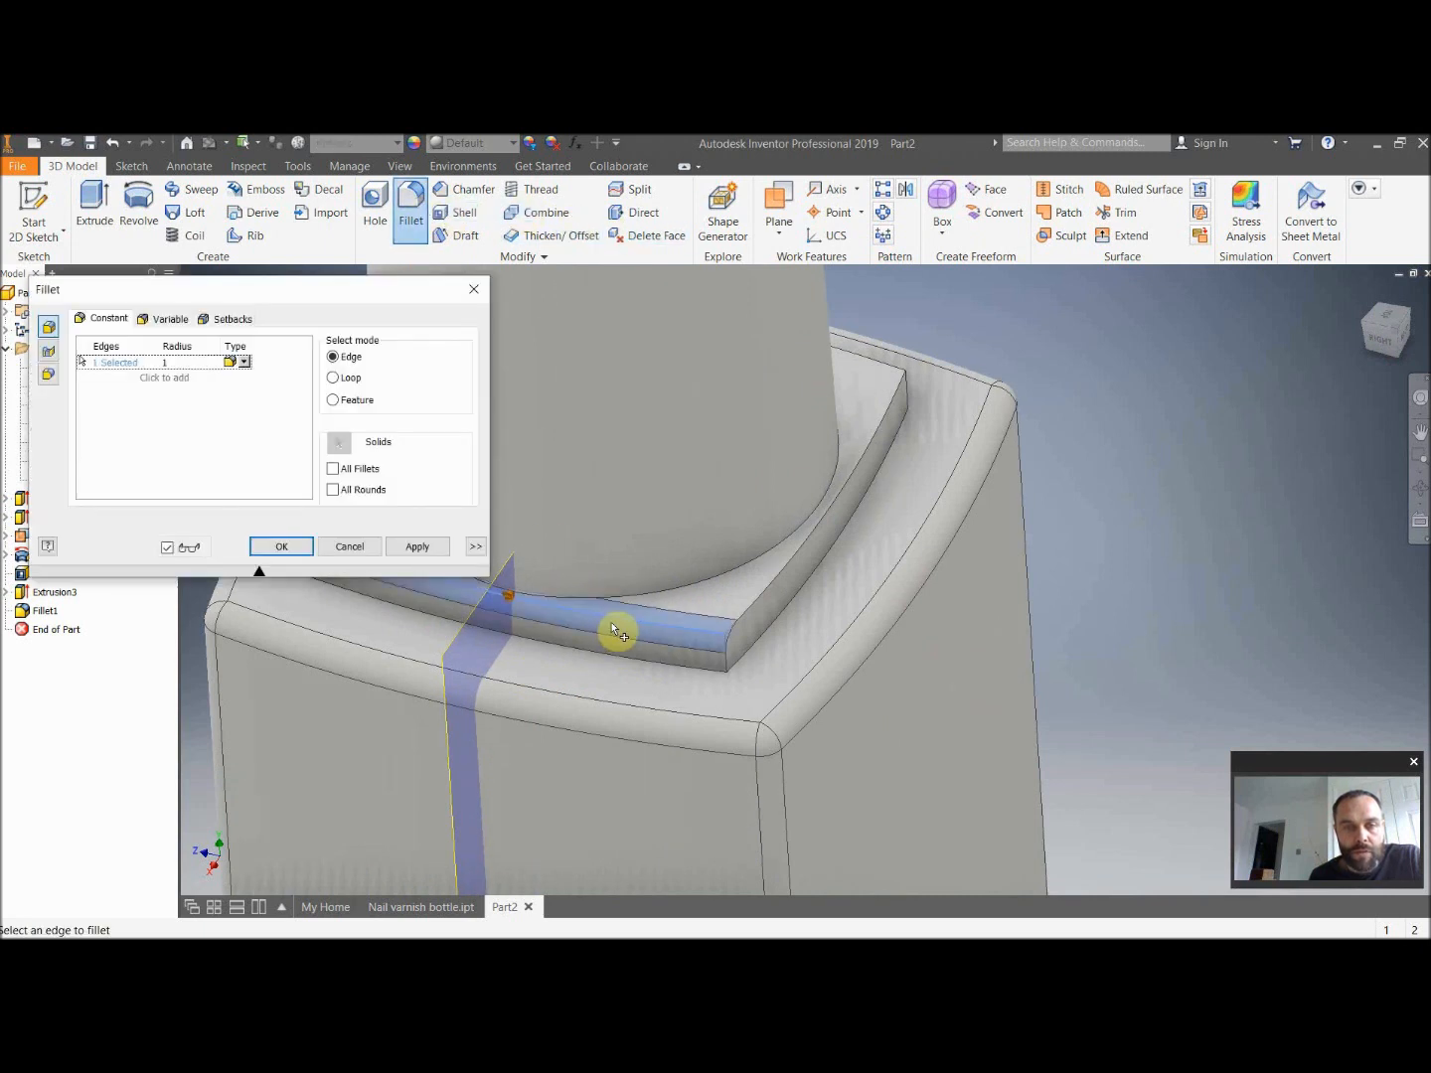
pyautogui.click(649, 666)
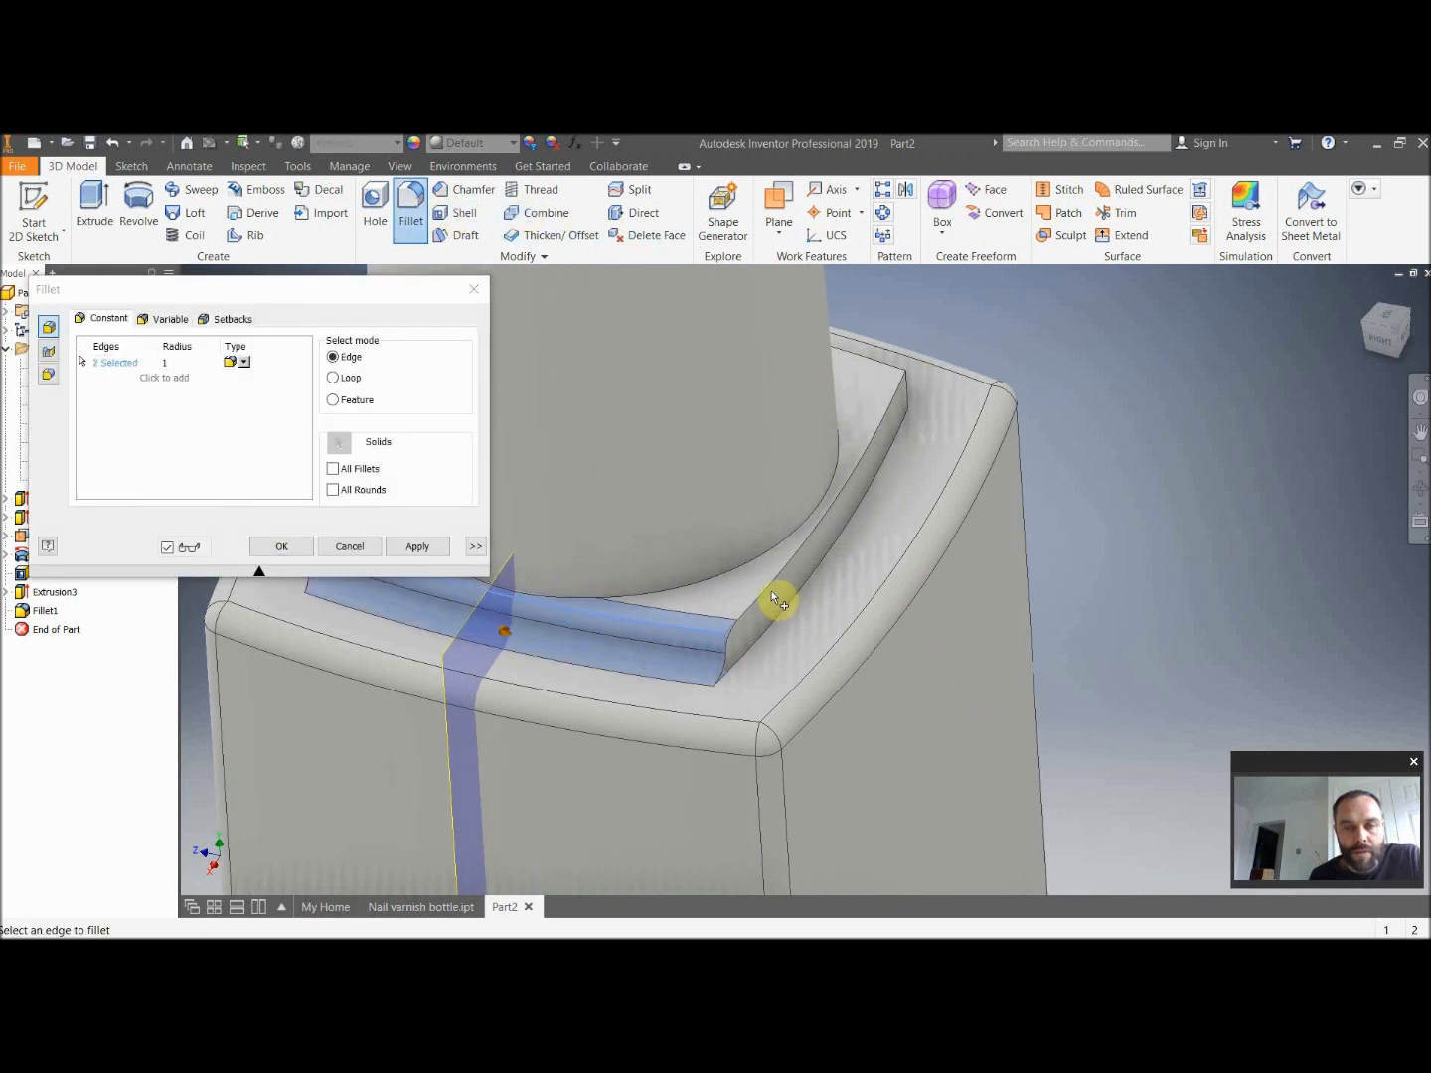
pyautogui.click(773, 627)
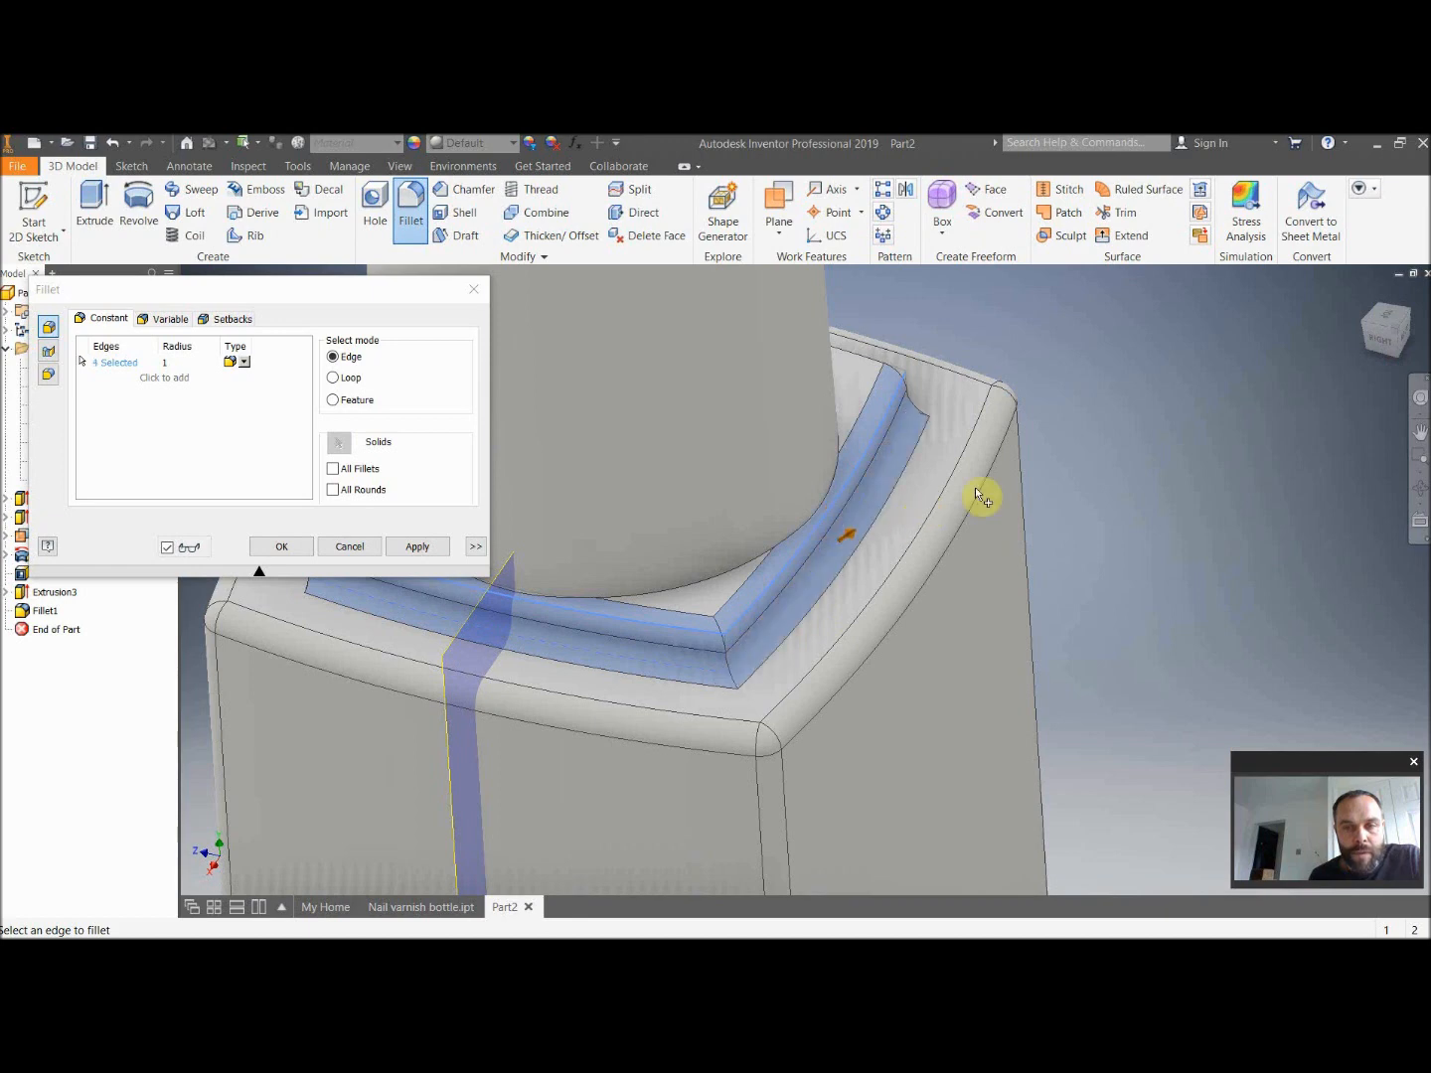
# Add the upper and lower edges of the shoulder's two remaining sides and create the 1 mm fillet.
pyautogui.keyDown('shift'); pyautogui.moveTo(1409, 354); pyautogui.dragTo(1423, 459, button='middle'); pyautogui.keyUp('shift')
pyautogui.keyDown('shift'); pyautogui.moveTo(821, 550); pyautogui.dragTo(1092, 466, button='middle'); pyautogui.keyUp('shift')
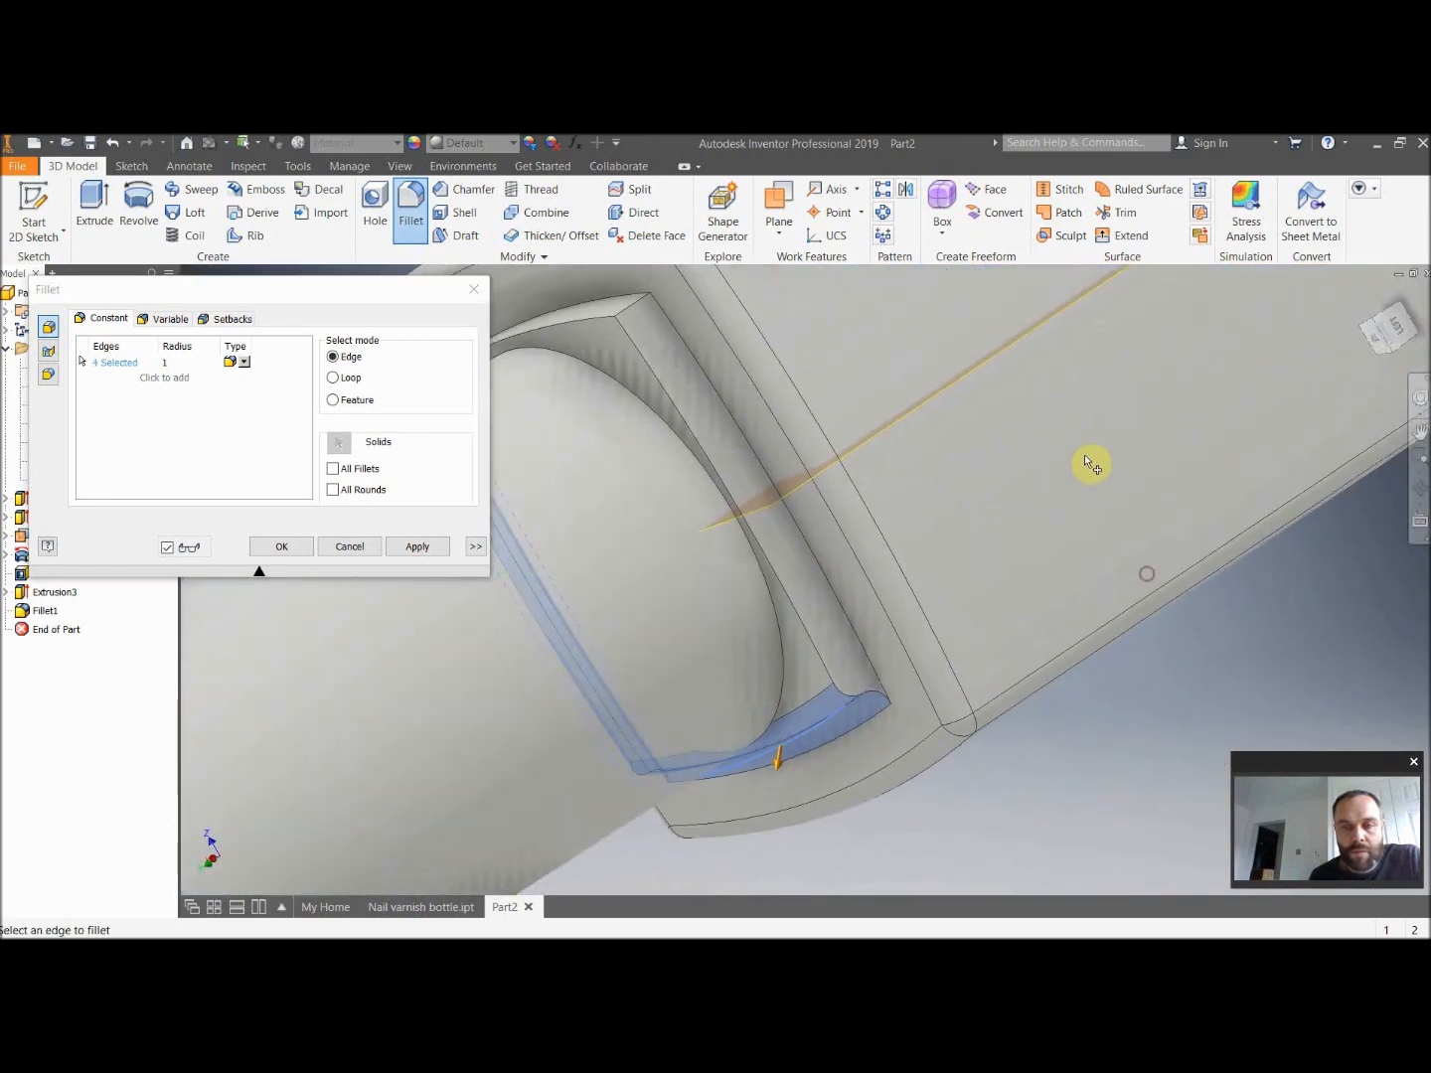
pyautogui.click(801, 601)
pyautogui.click(813, 556)
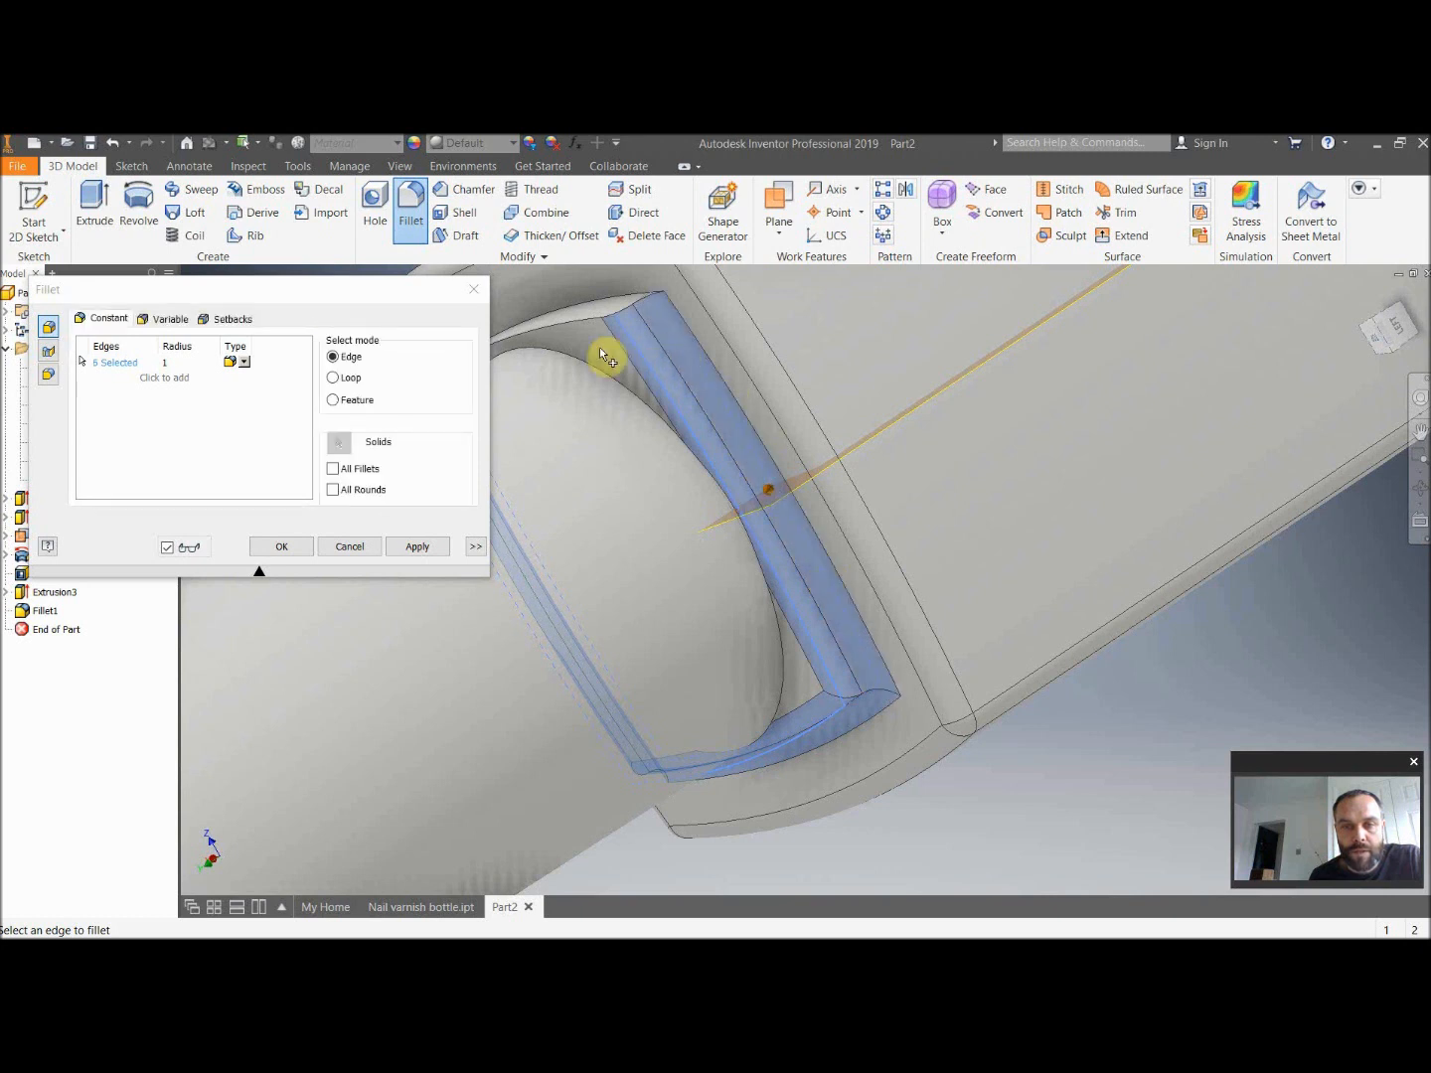
pyautogui.click(599, 307)
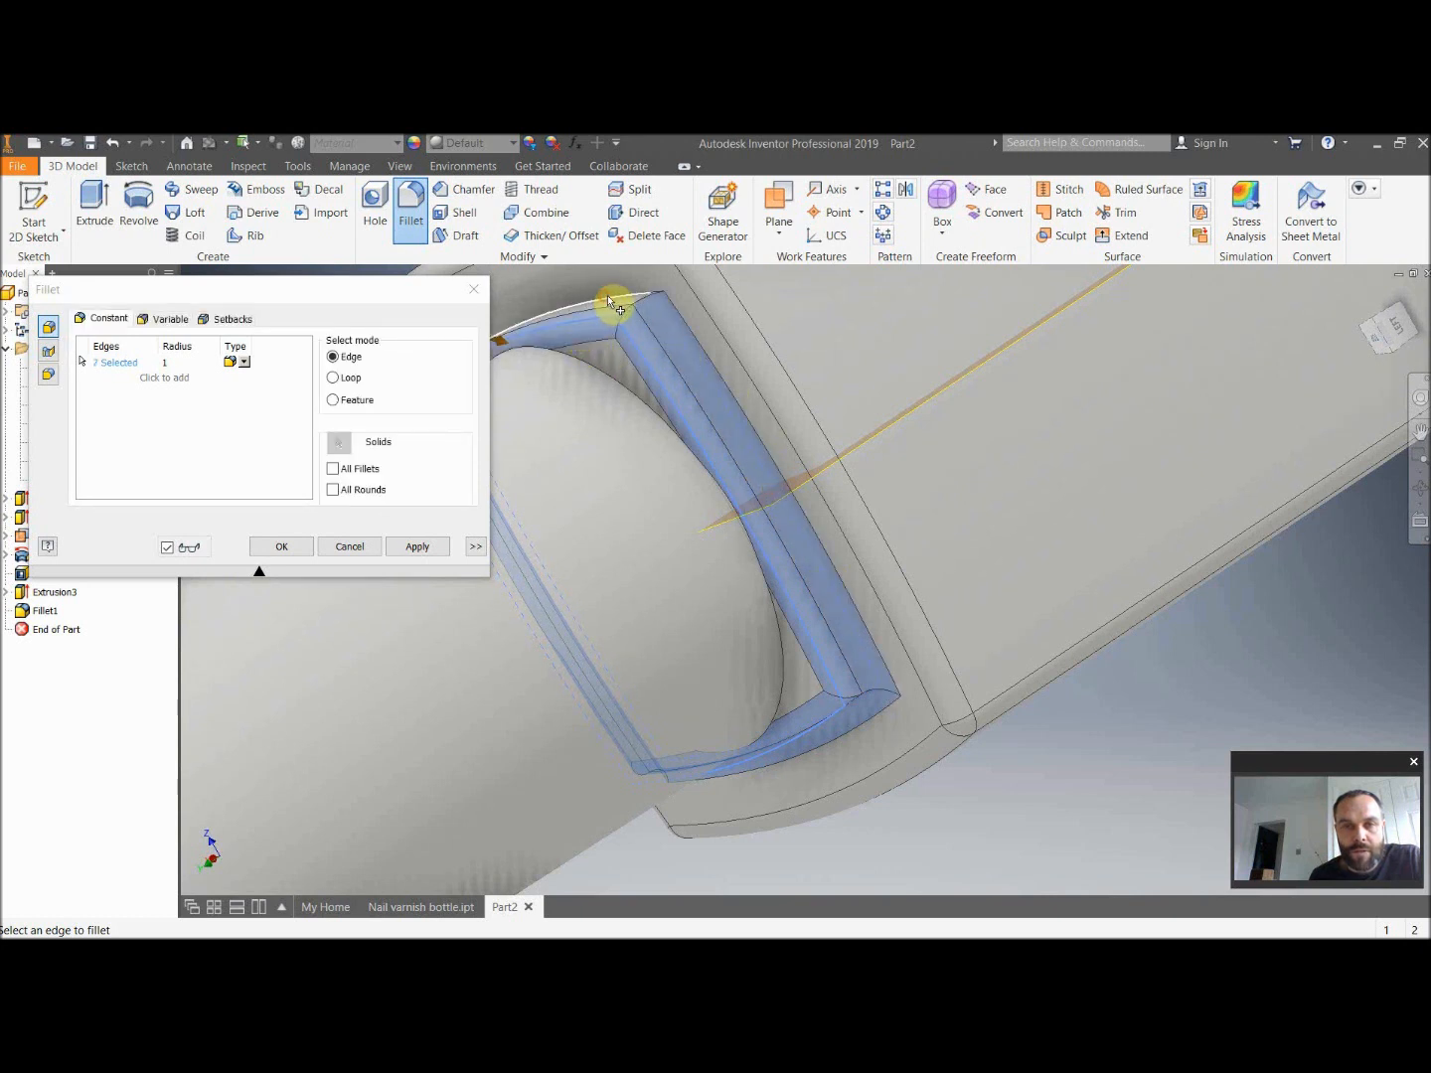
pyautogui.click(610, 301)
pyautogui.moveTo(1381, 339); pyautogui.dragTo(1430, 318)
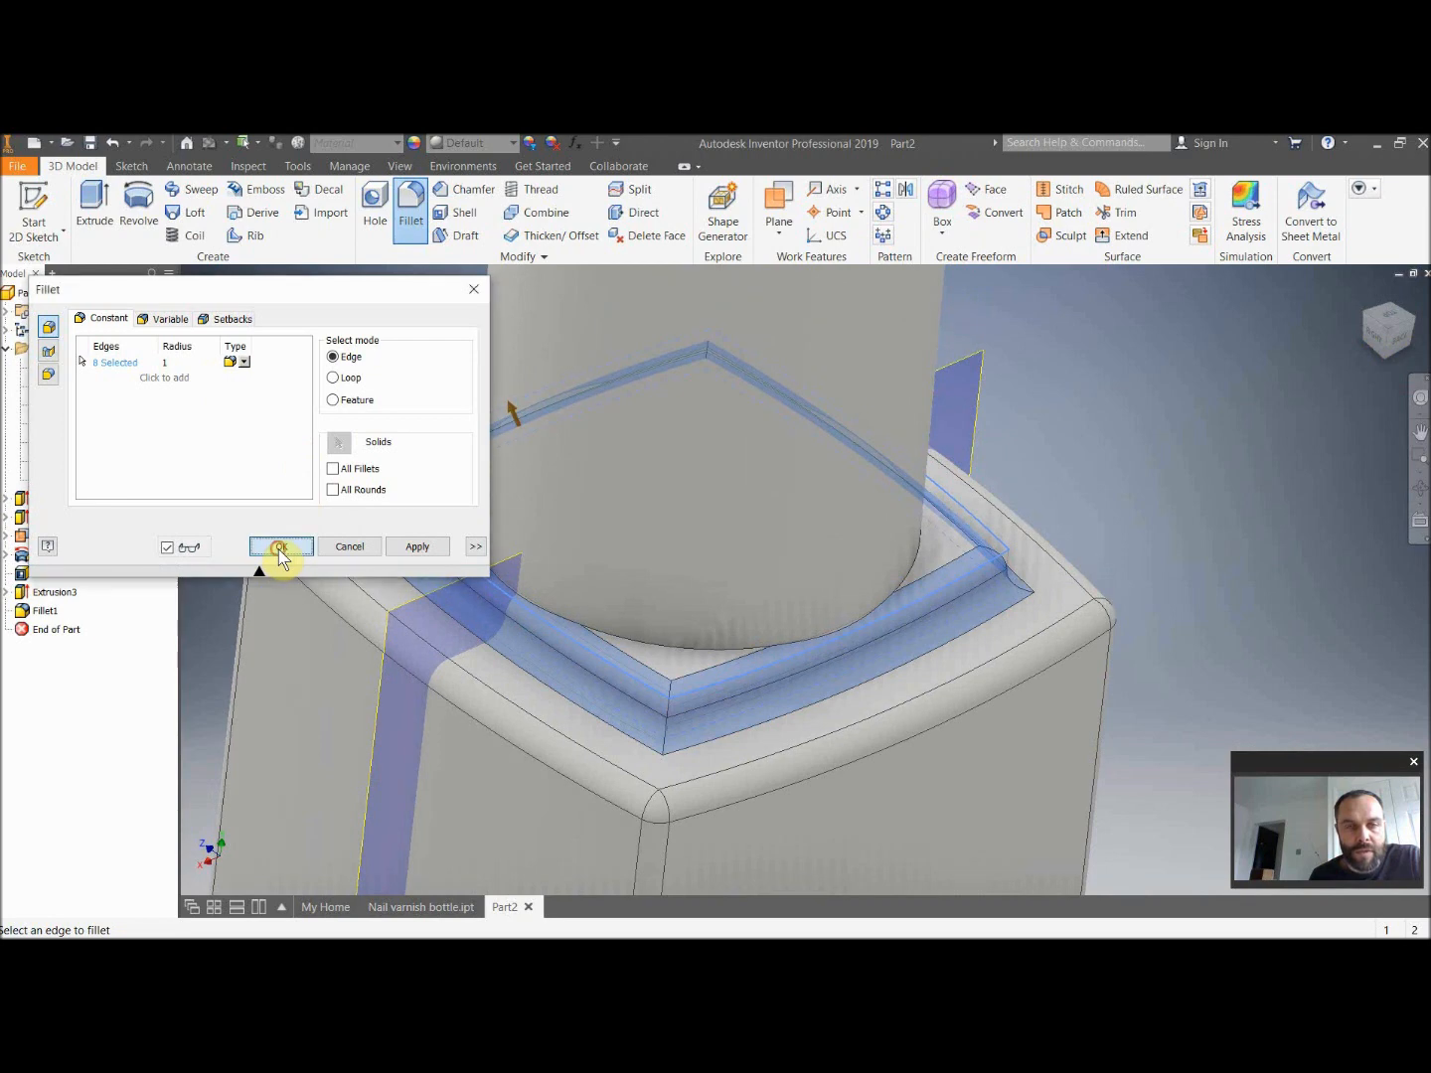
pyautogui.click(281, 548)
# Add the Smooth - Off-White plastic from the Autodesk Material Library to the document appearances.
pyautogui.scroll(-5, 1182, 509)
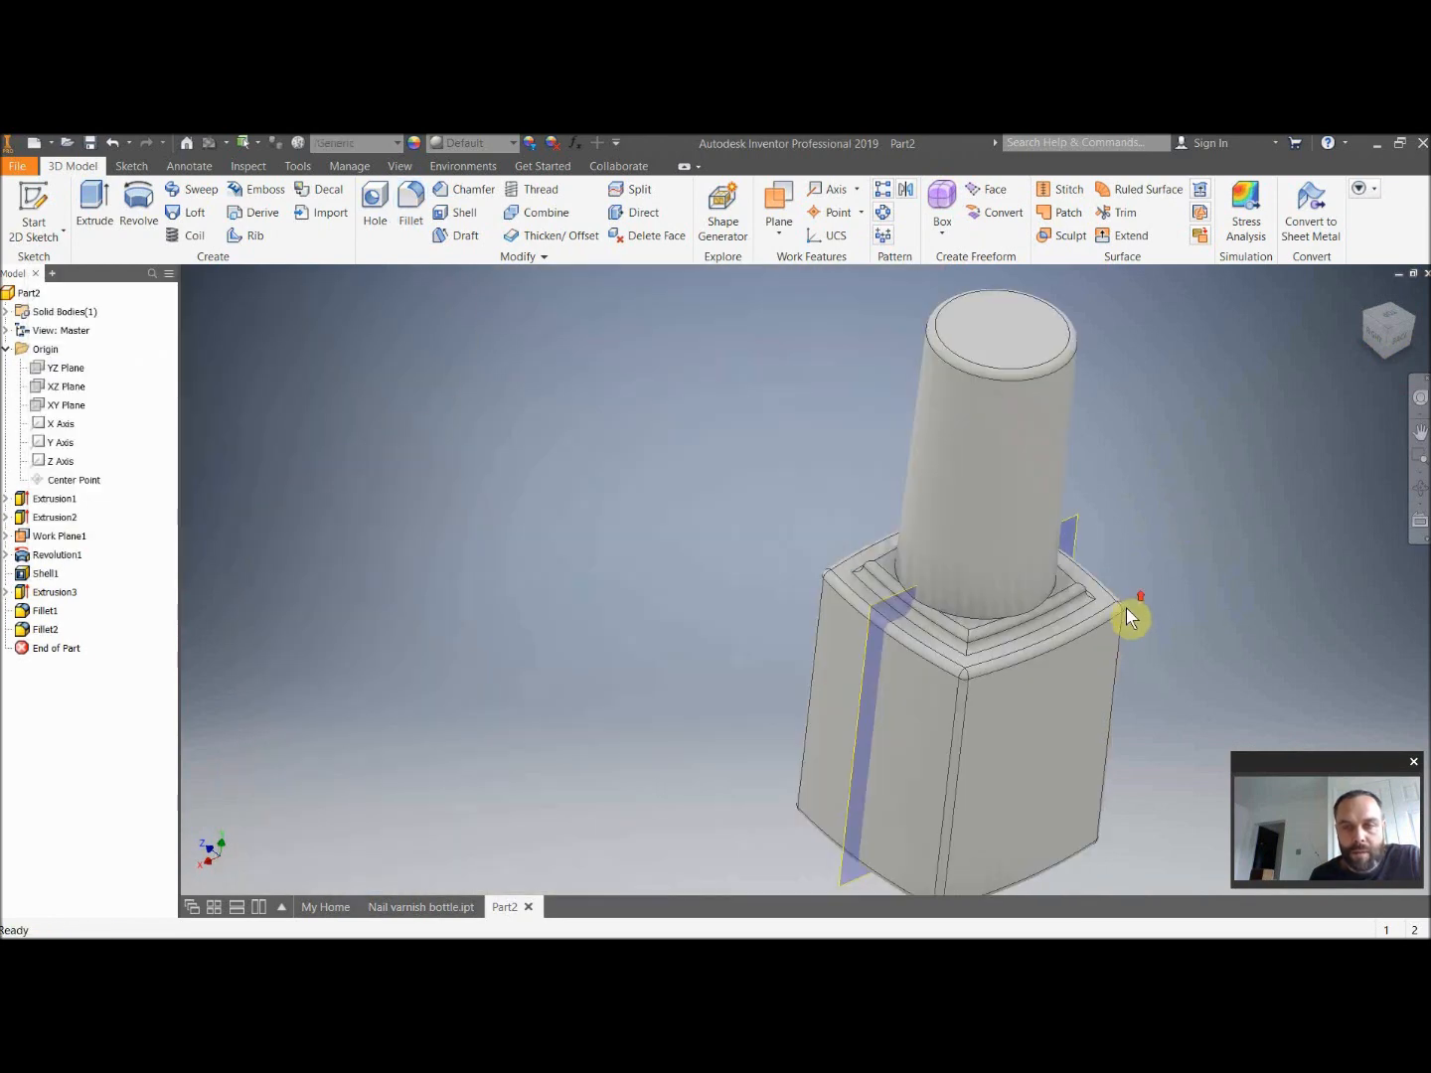
pyautogui.moveTo(1133, 757); pyautogui.dragTo(1108, 660, button='middle')
pyautogui.moveTo(1402, 348)
pyautogui.mouseDown()
pyautogui.moveTo(1396, 328)
pyautogui.moveTo(1386, 399)
pyautogui.moveTo(1391, 337)
pyautogui.mouseUp()
pyautogui.moveTo(1093, 636)
pyautogui.keyDown('shift'); pyautogui.mouseDown(button='middle')
pyautogui.moveTo(1104, 736)
pyautogui.moveTo(1054, 700)
pyautogui.moveTo(1049, 641)
pyautogui.moveTo(1097, 655)
pyautogui.mouseUp(button='middle'); pyautogui.keyUp('shift')
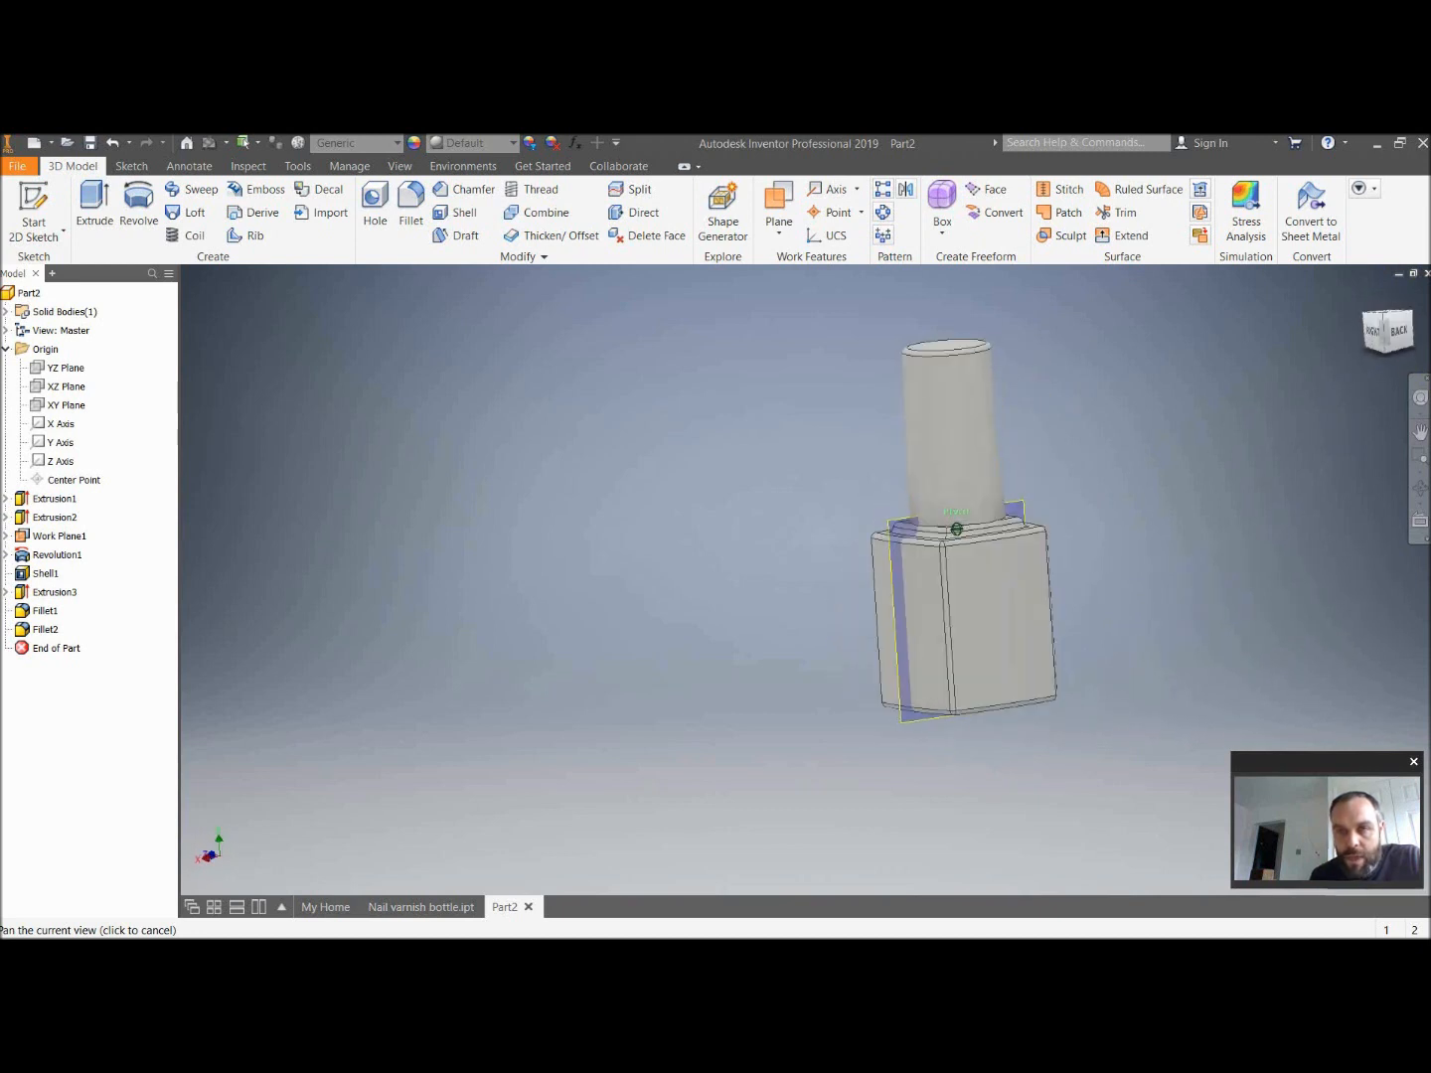
pyautogui.click(1391, 335)
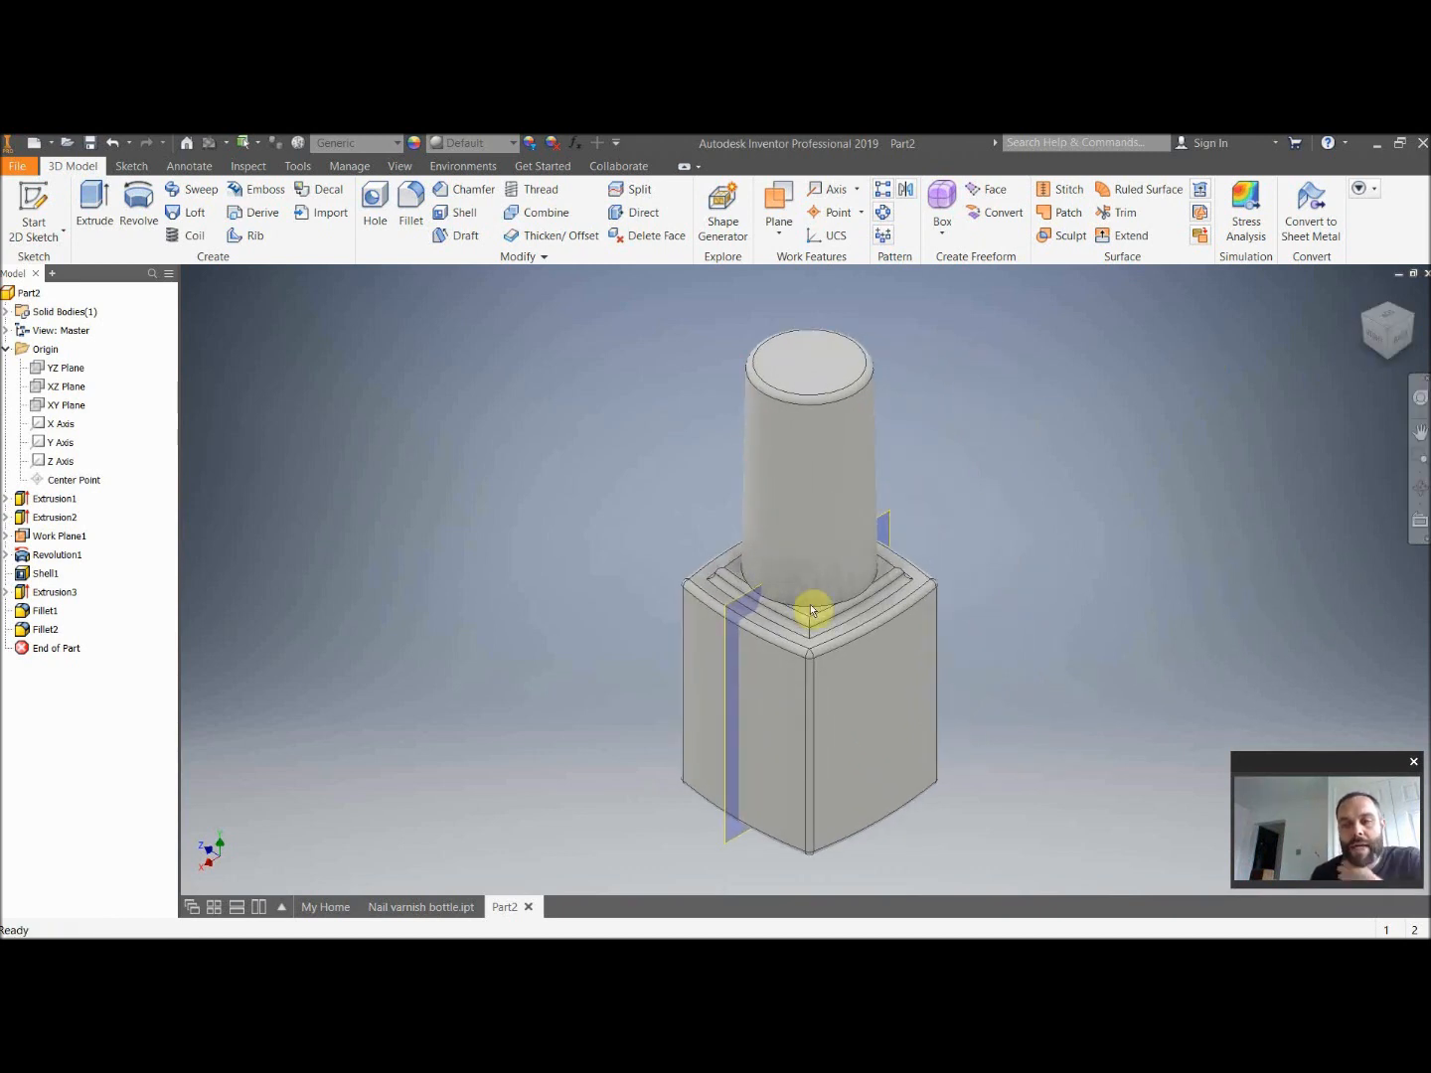
pyautogui.click(416, 150)
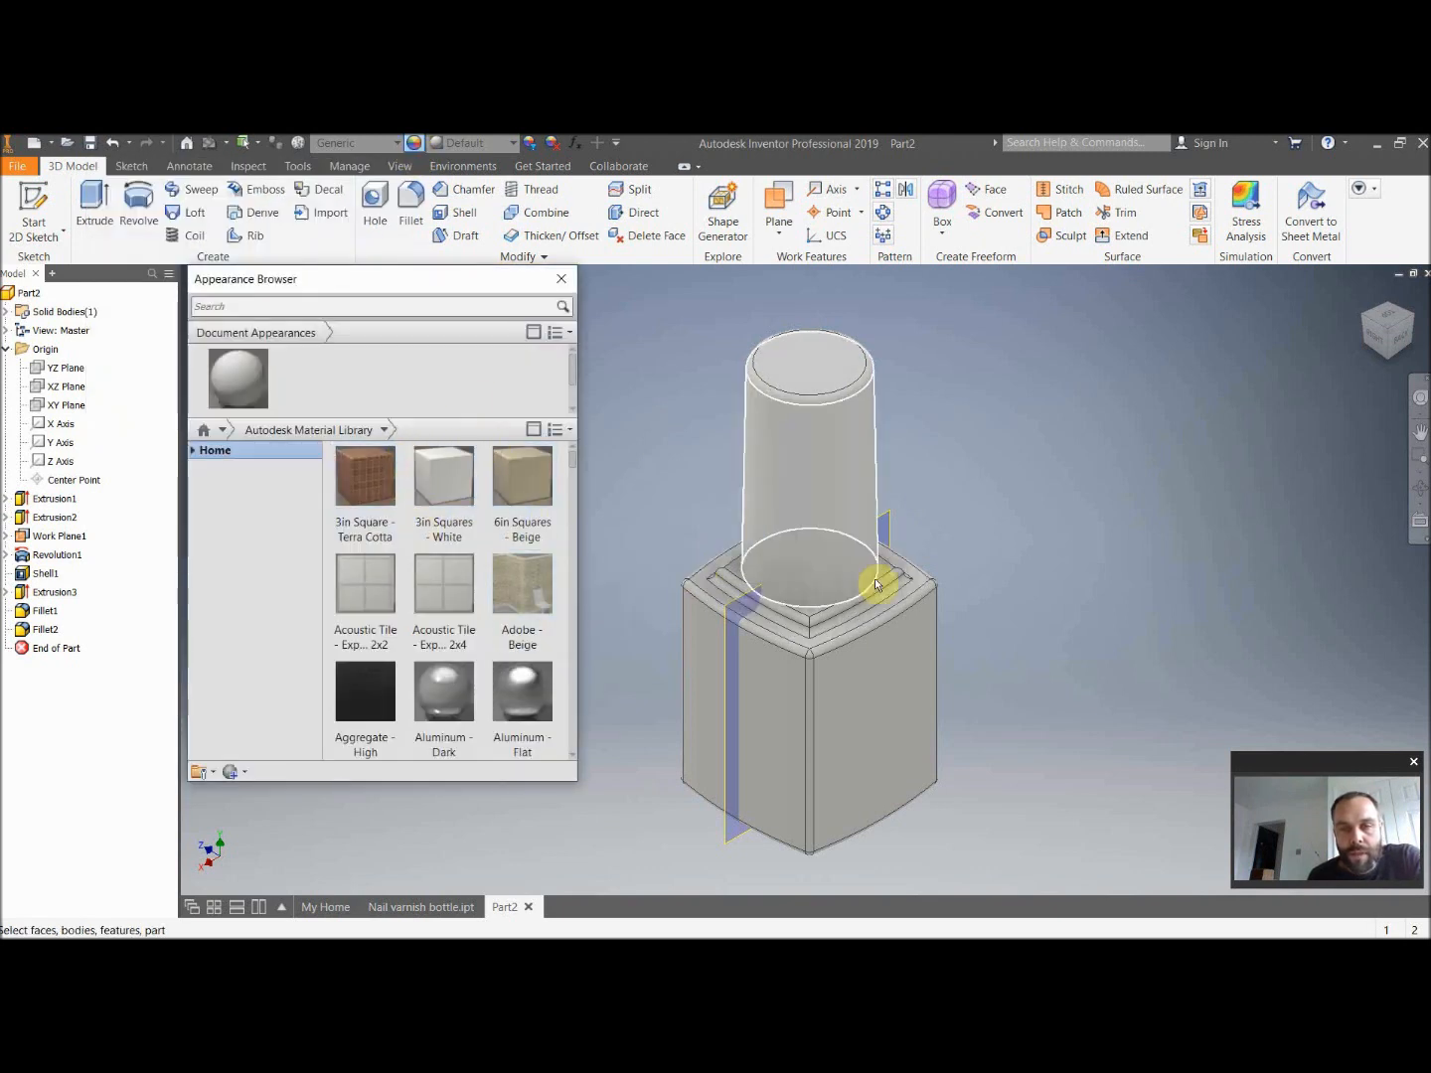
pyautogui.click(255, 451)
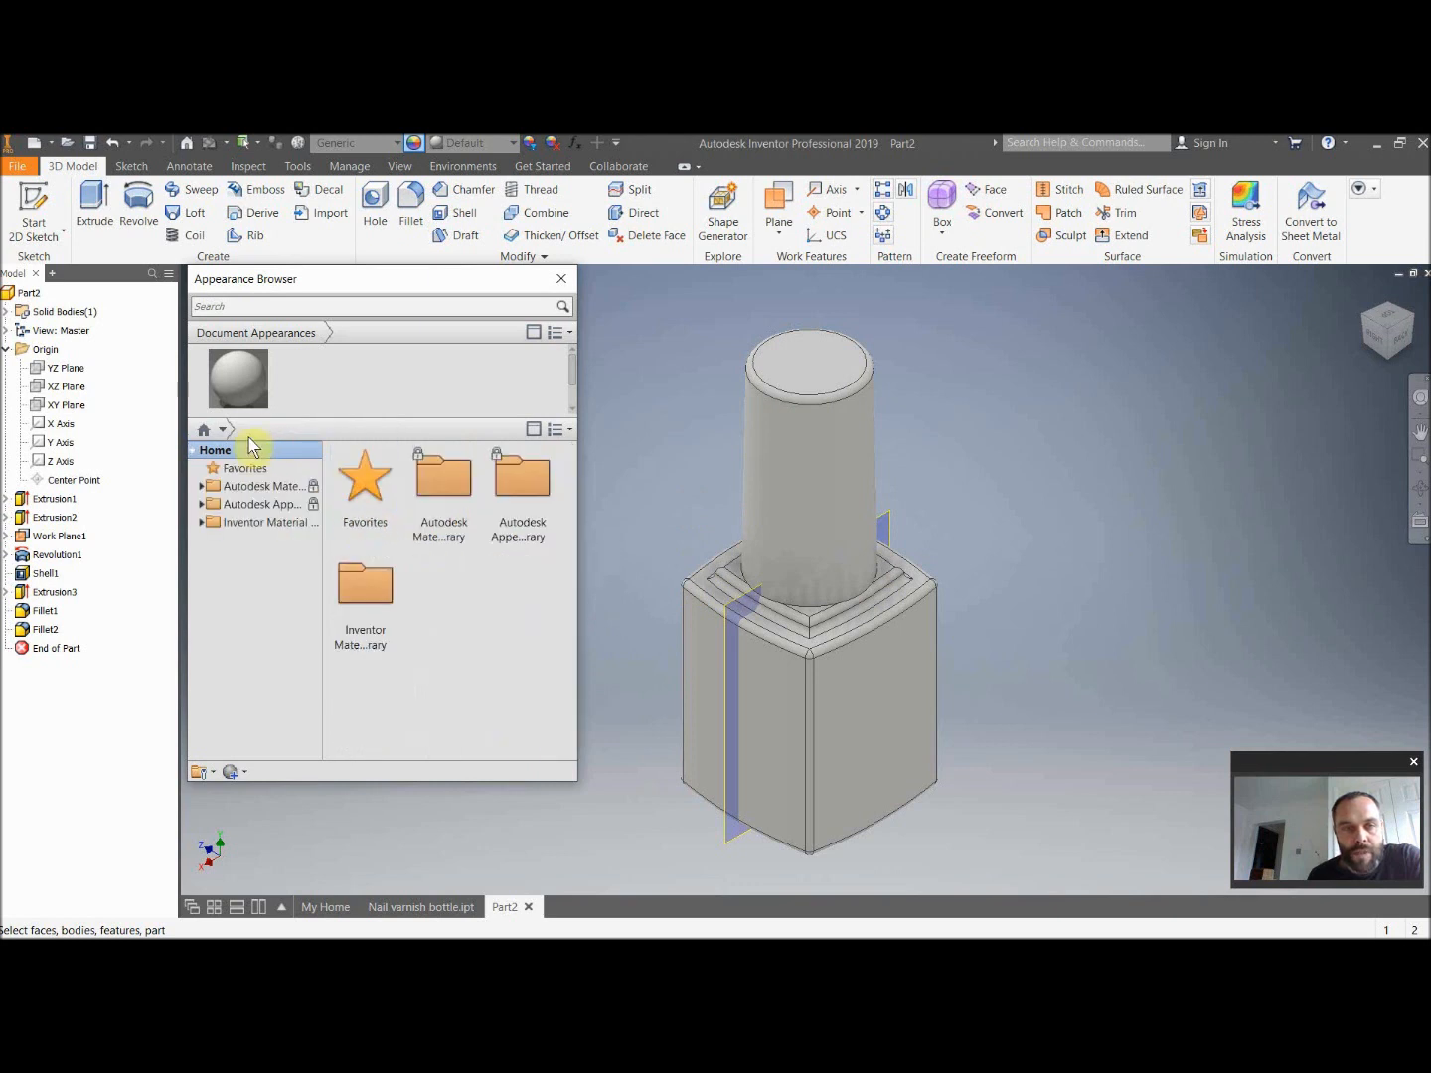
pyautogui.click(245, 487)
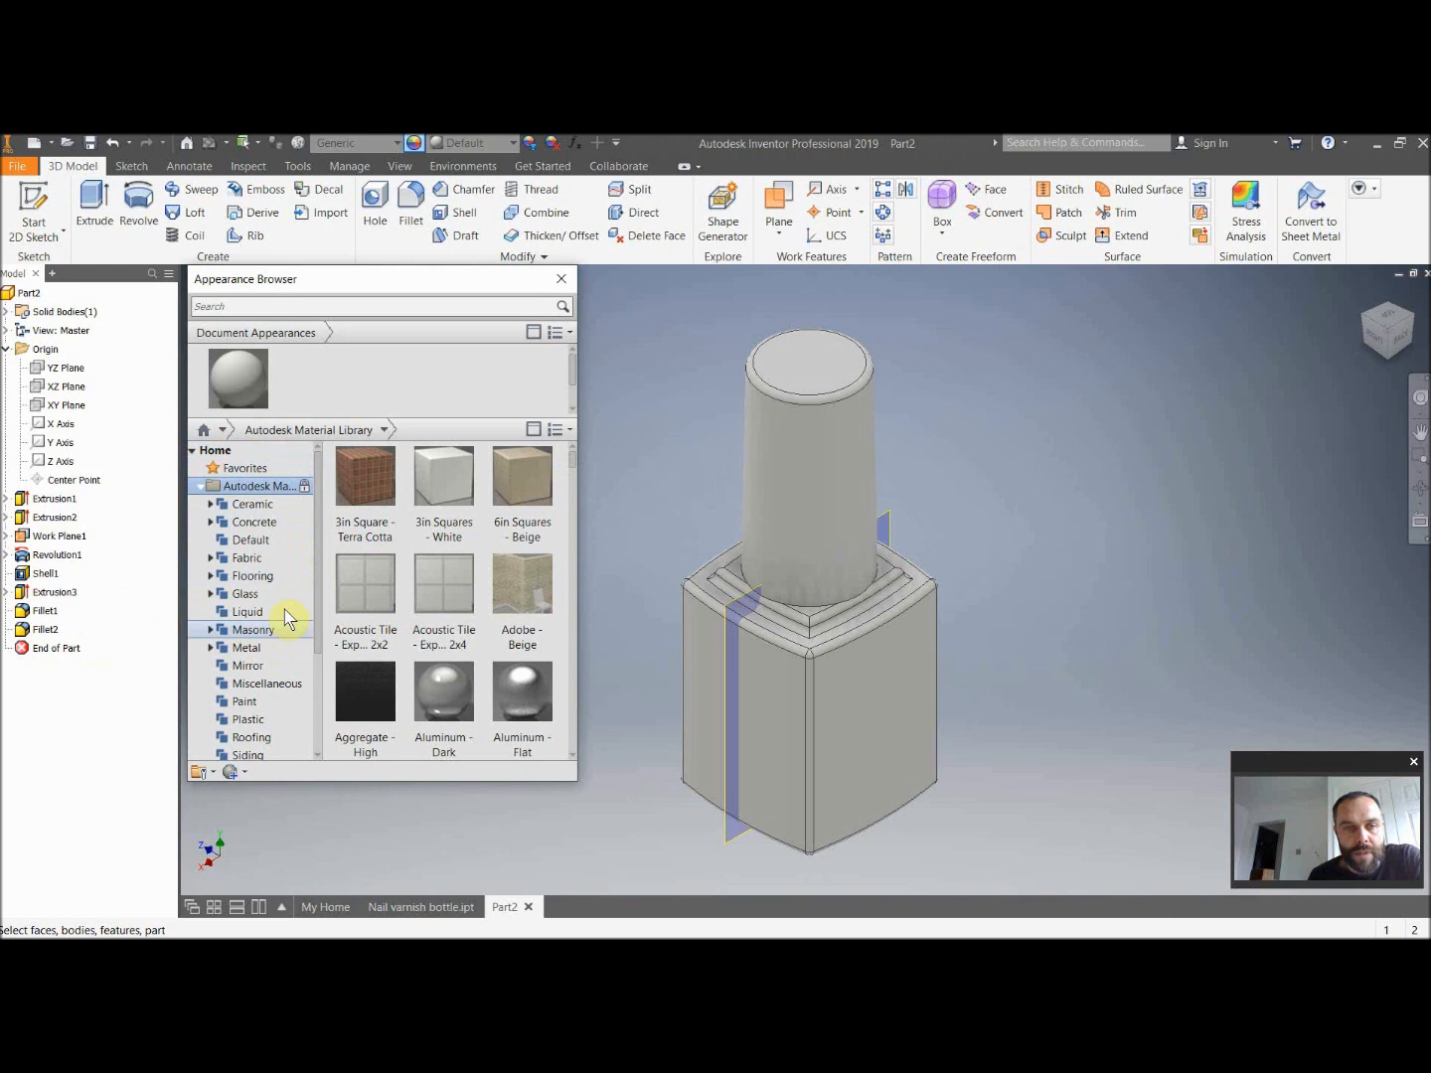
pyautogui.scroll(-2, 278, 616)
pyautogui.click(254, 611)
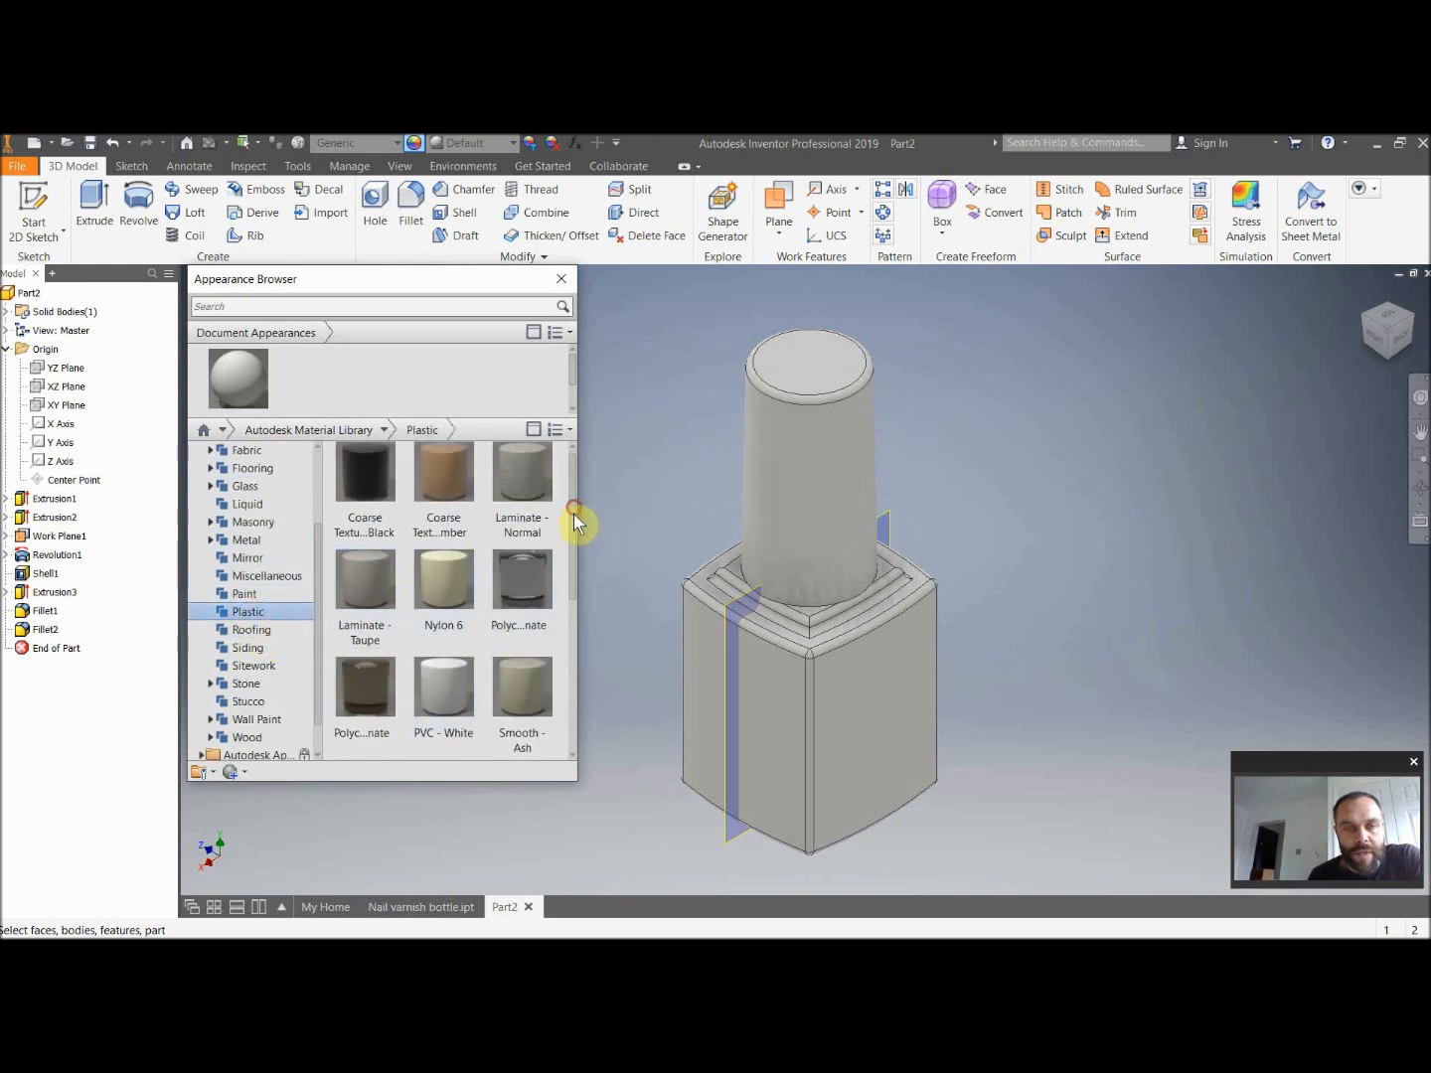
pyautogui.scroll(-1, 560, 576)
pyautogui.scroll(-2, 559, 565)
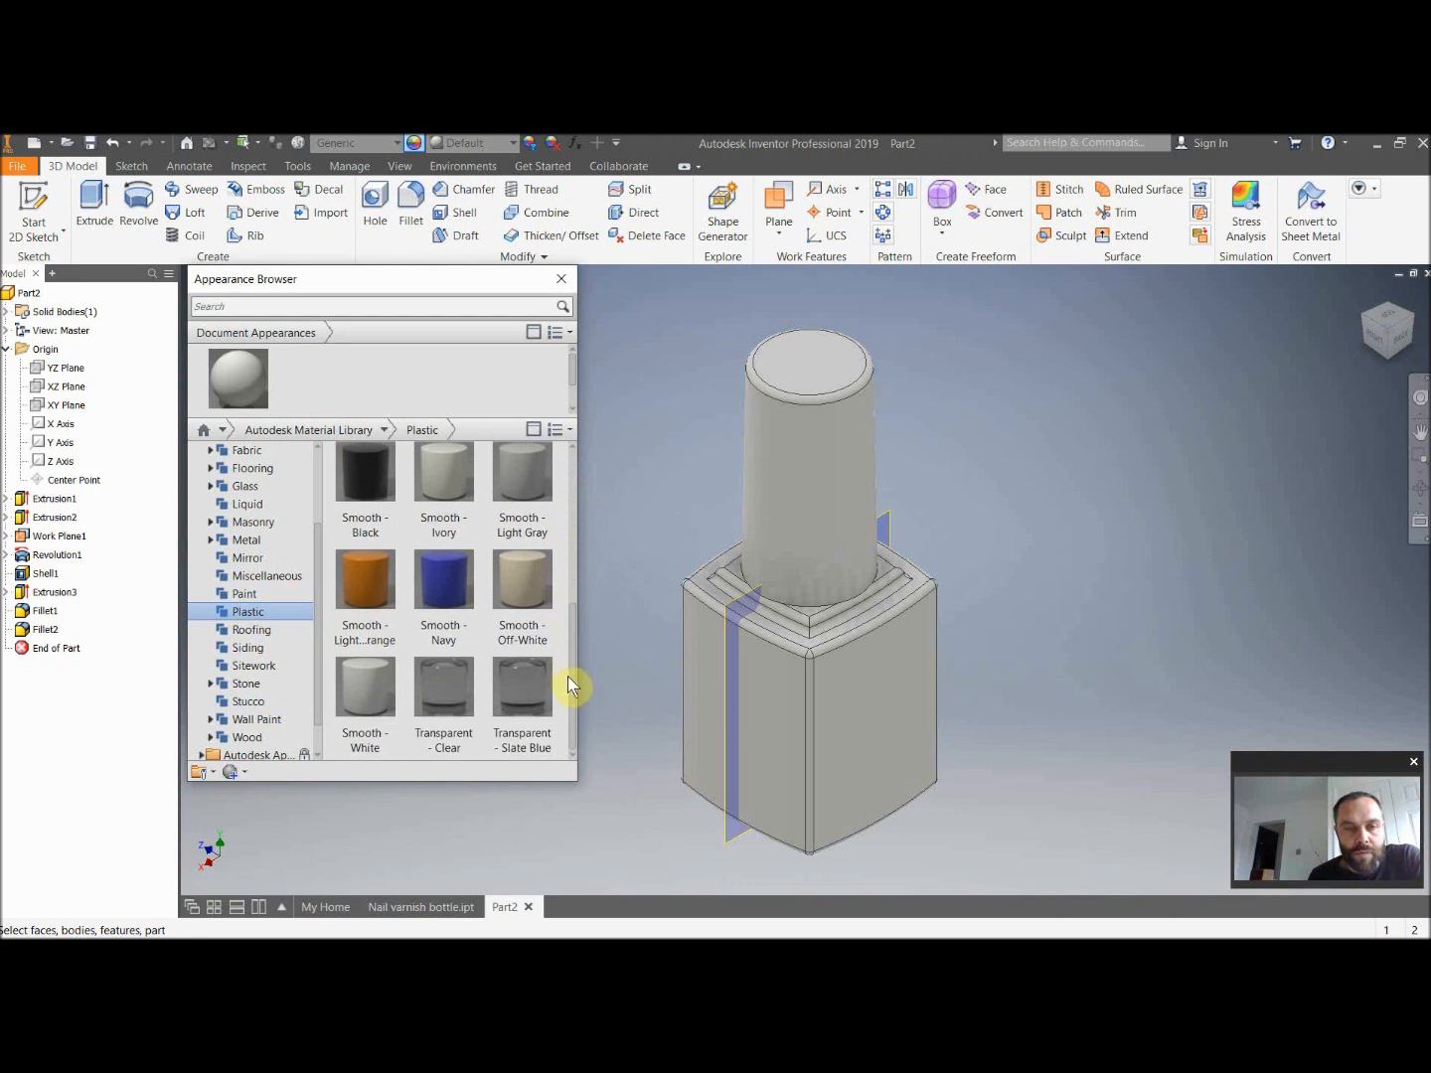
pyautogui.moveTo(521, 581); pyautogui.dragTo(336, 375)
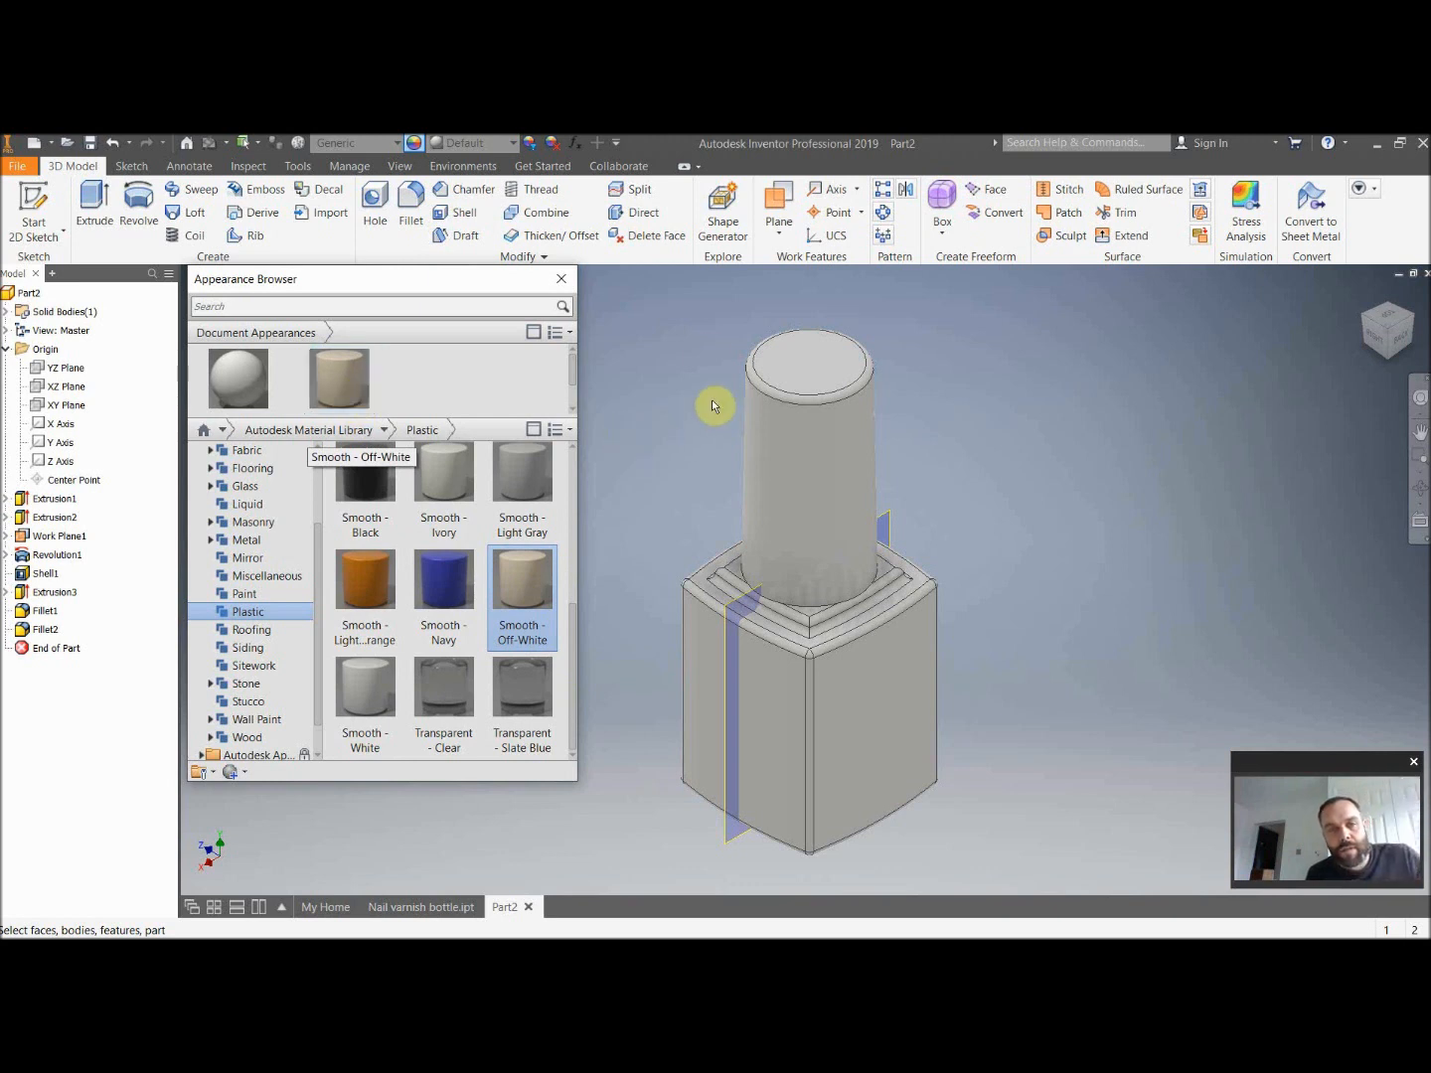
# Apply the Smooth - Off-White appearance to the cap's side face, top face and rounded top edge.
pyautogui.click(781, 427)
pyautogui.click(342, 368)
pyautogui.click(831, 373)
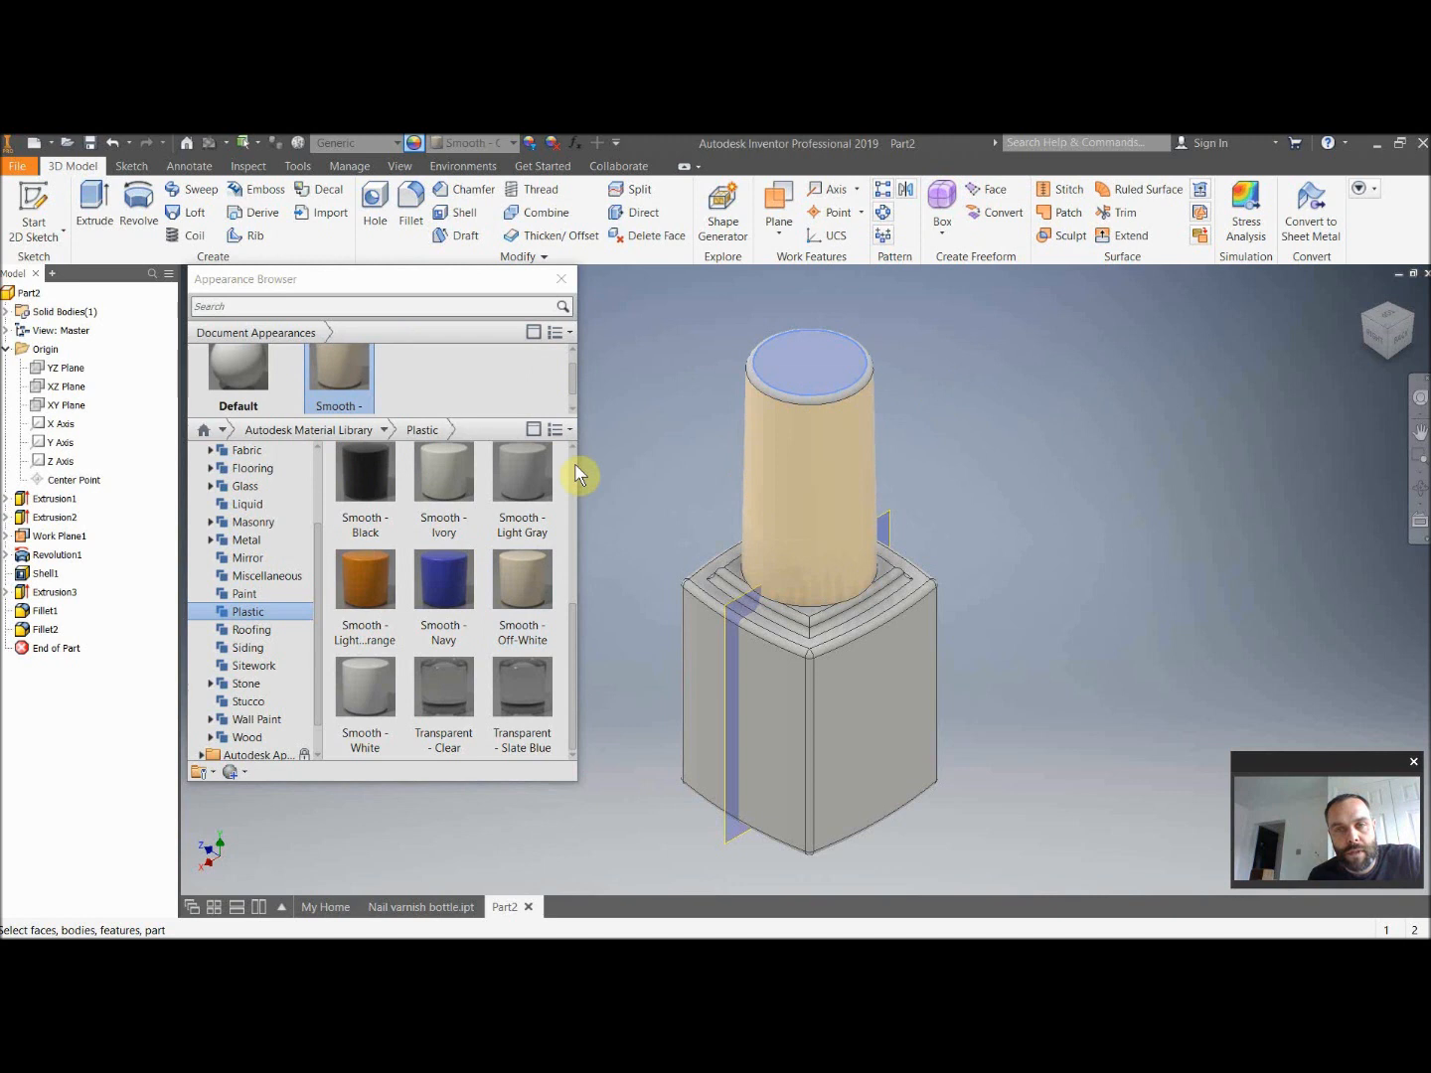
pyautogui.click(362, 384)
pyautogui.click(823, 403)
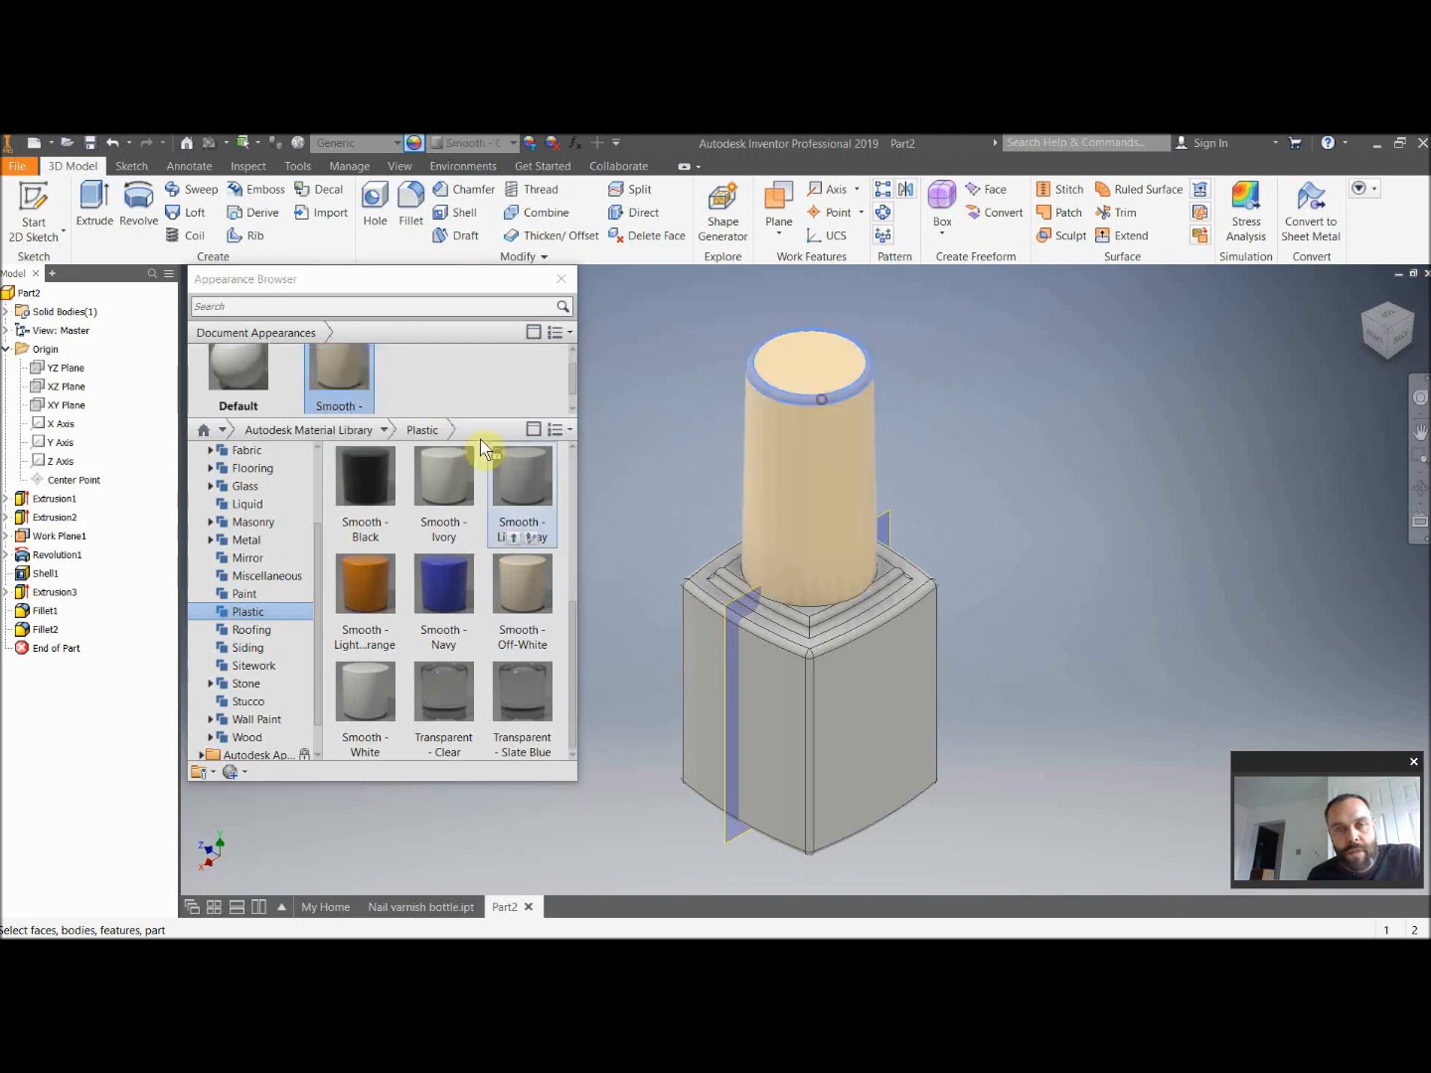
pyautogui.click(350, 375)
pyautogui.click(702, 357)
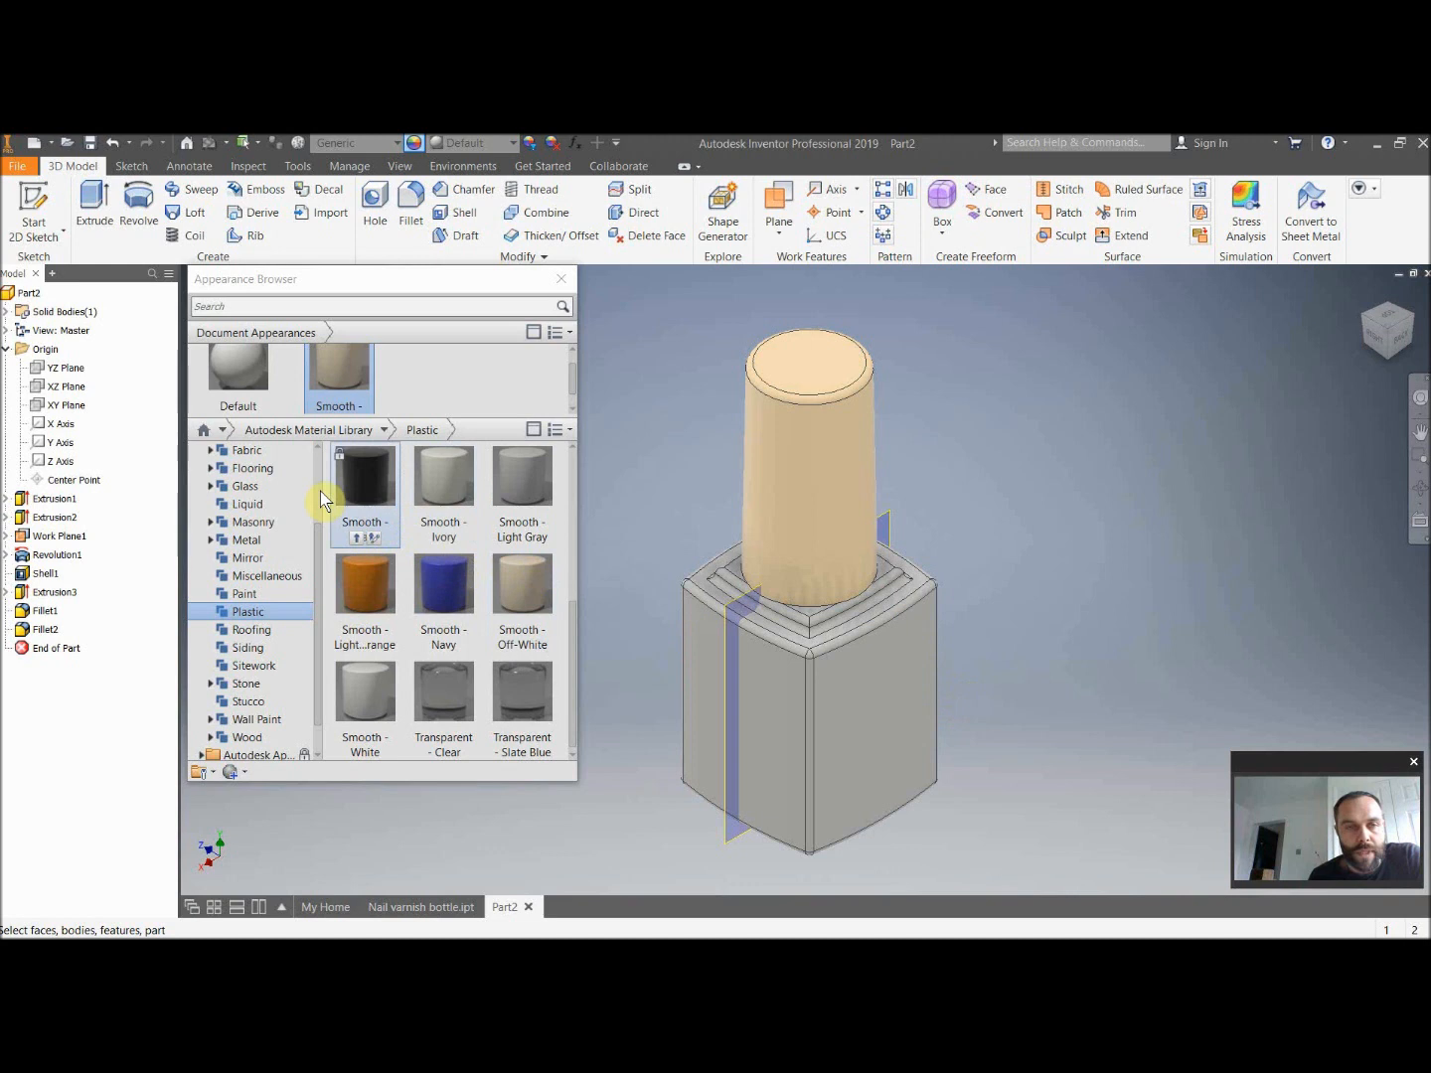
# Apply the Clear Reflective glass appearance from the Autodesk Material Library to the whole bottle body and shoulder, excluding the cap.
pyautogui.click(246, 487)
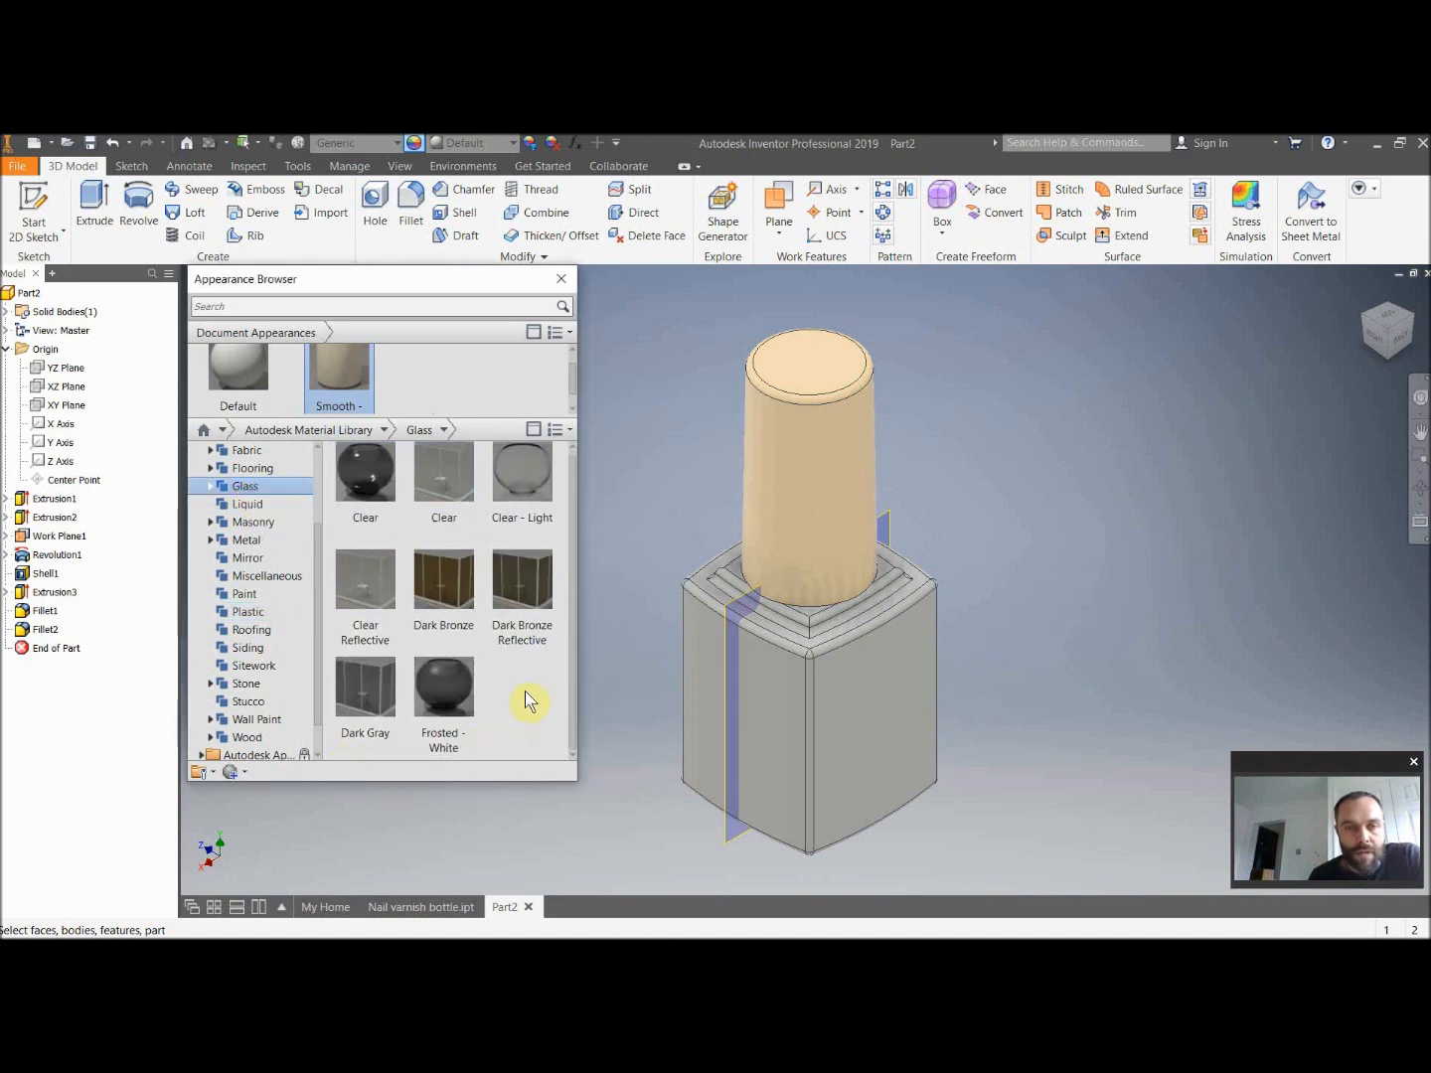
pyautogui.moveTo(366, 584); pyautogui.dragTo(414, 376)
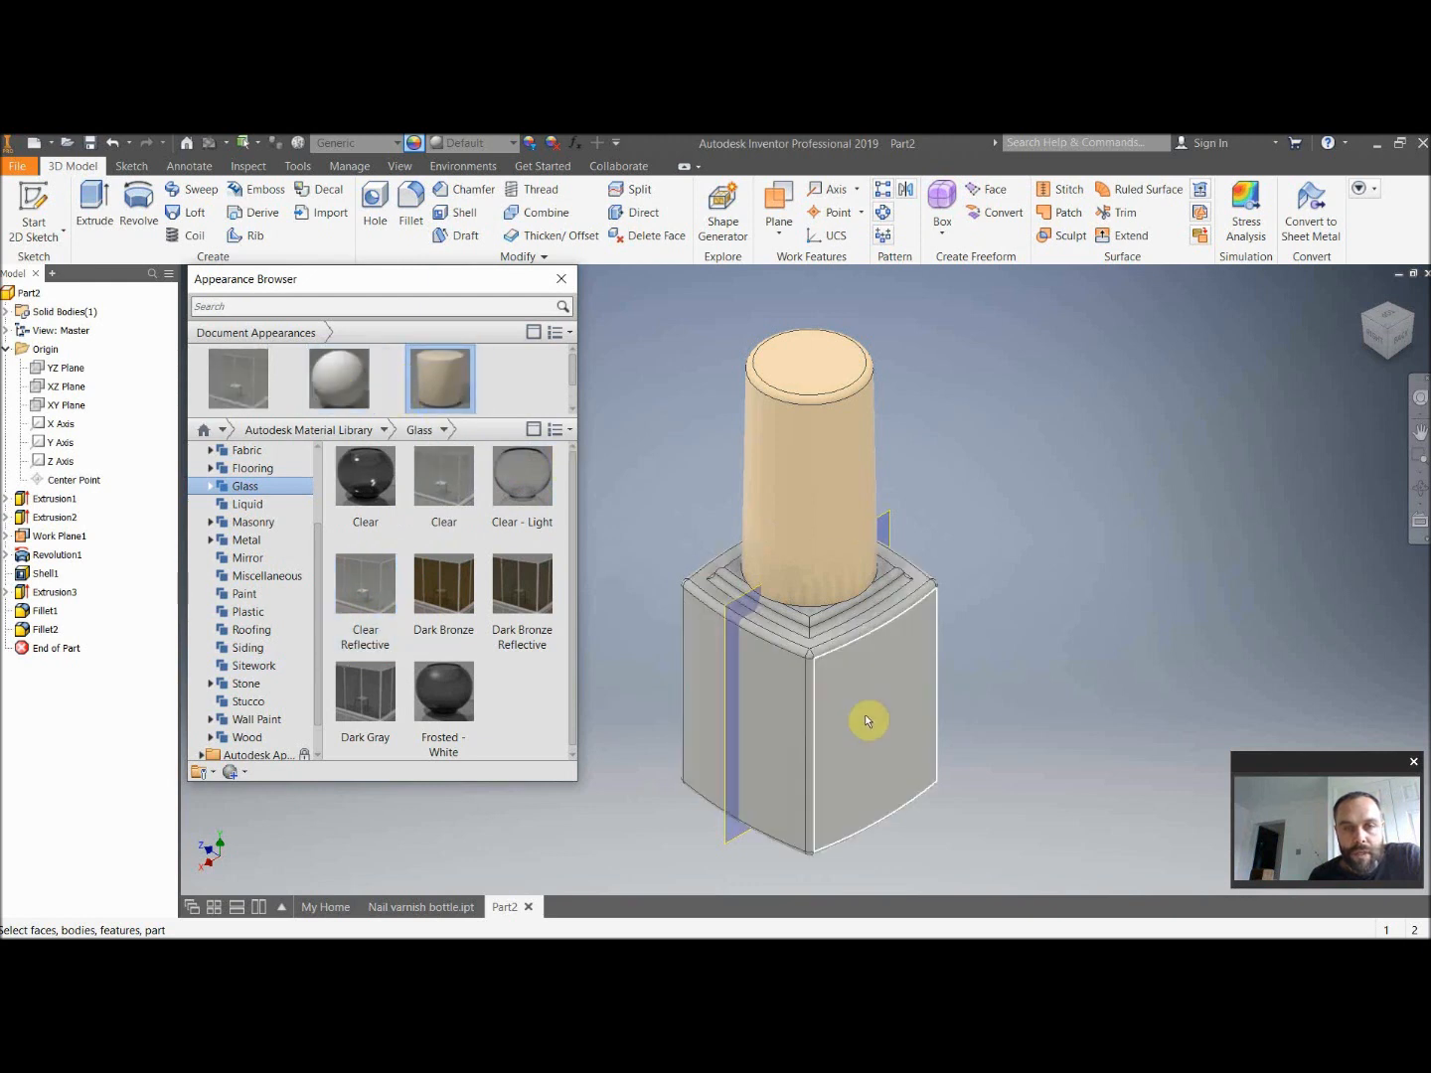
pyautogui.moveTo(599, 478); pyautogui.dragTo(1034, 896)
pyautogui.click(244, 388)
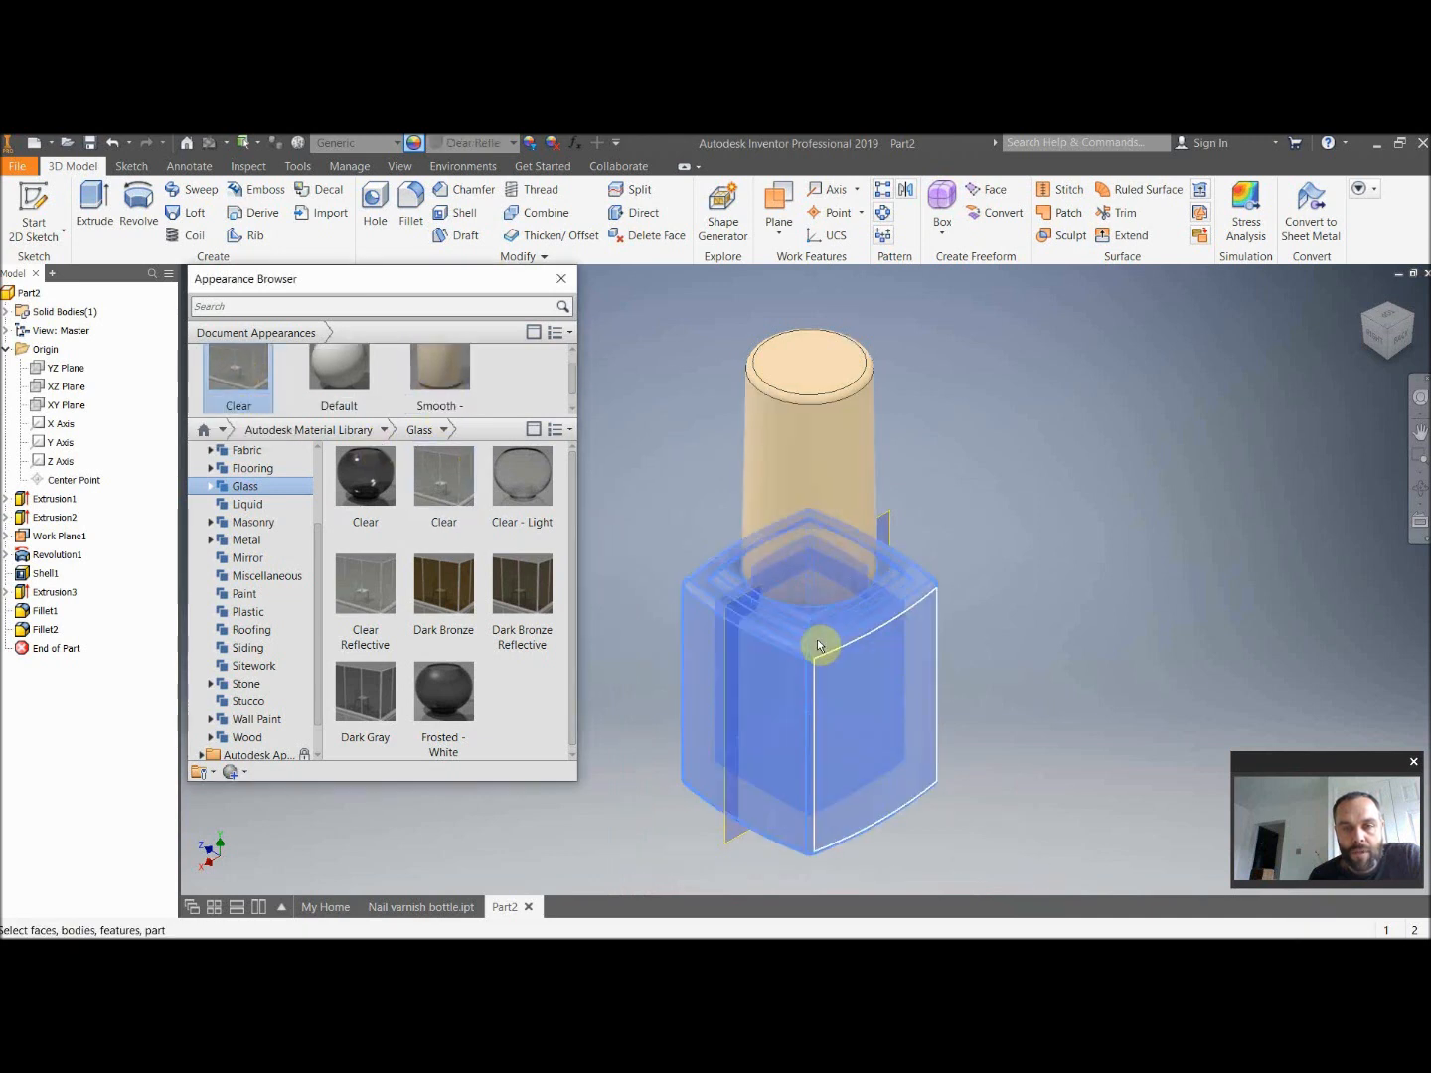
pyautogui.click(1037, 630)
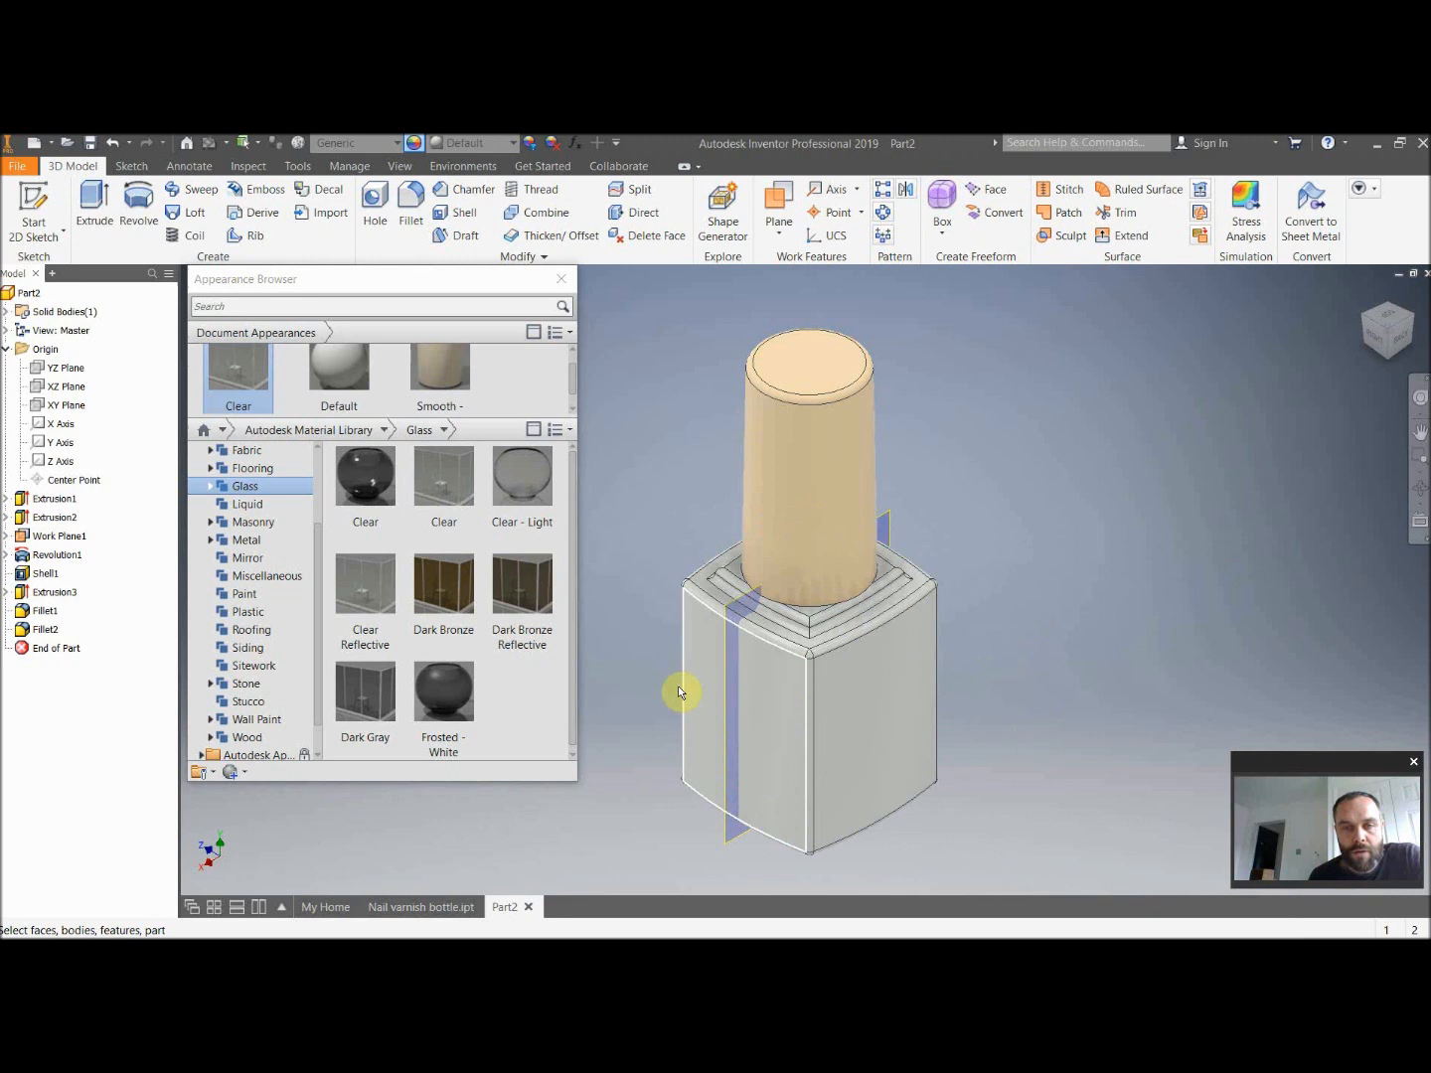
pyautogui.click(560, 282)
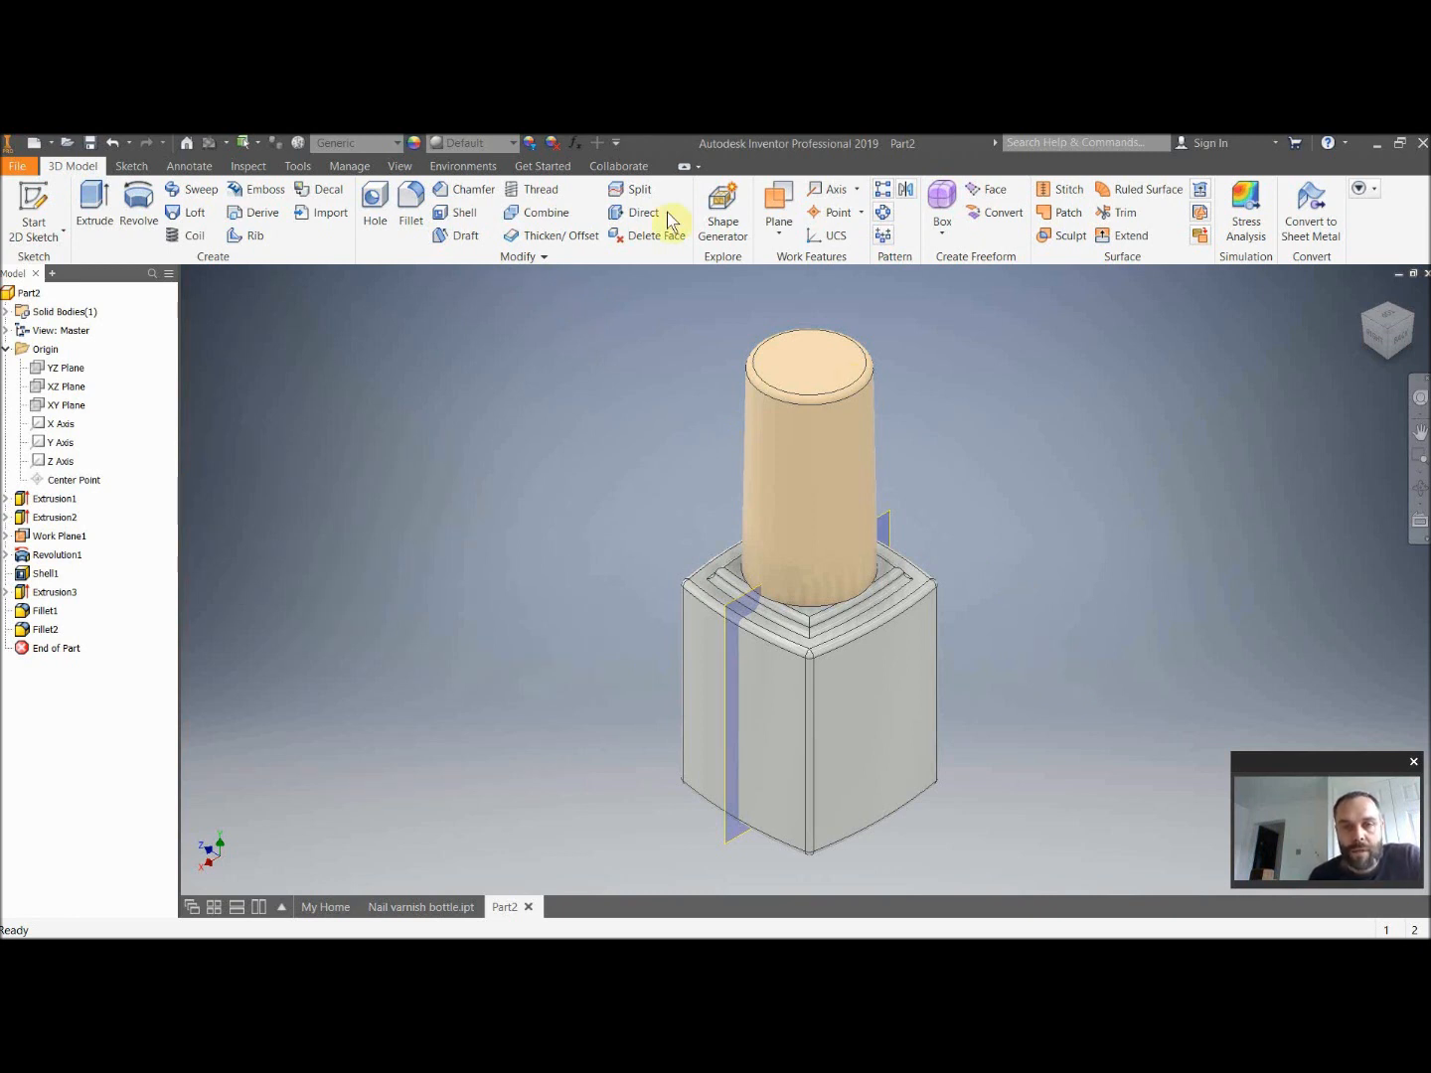
# Set the visual style to Realistic and hide Work Plane1.
pyautogui.click(399, 171)
pyautogui.click(207, 228)
pyautogui.click(205, 271)
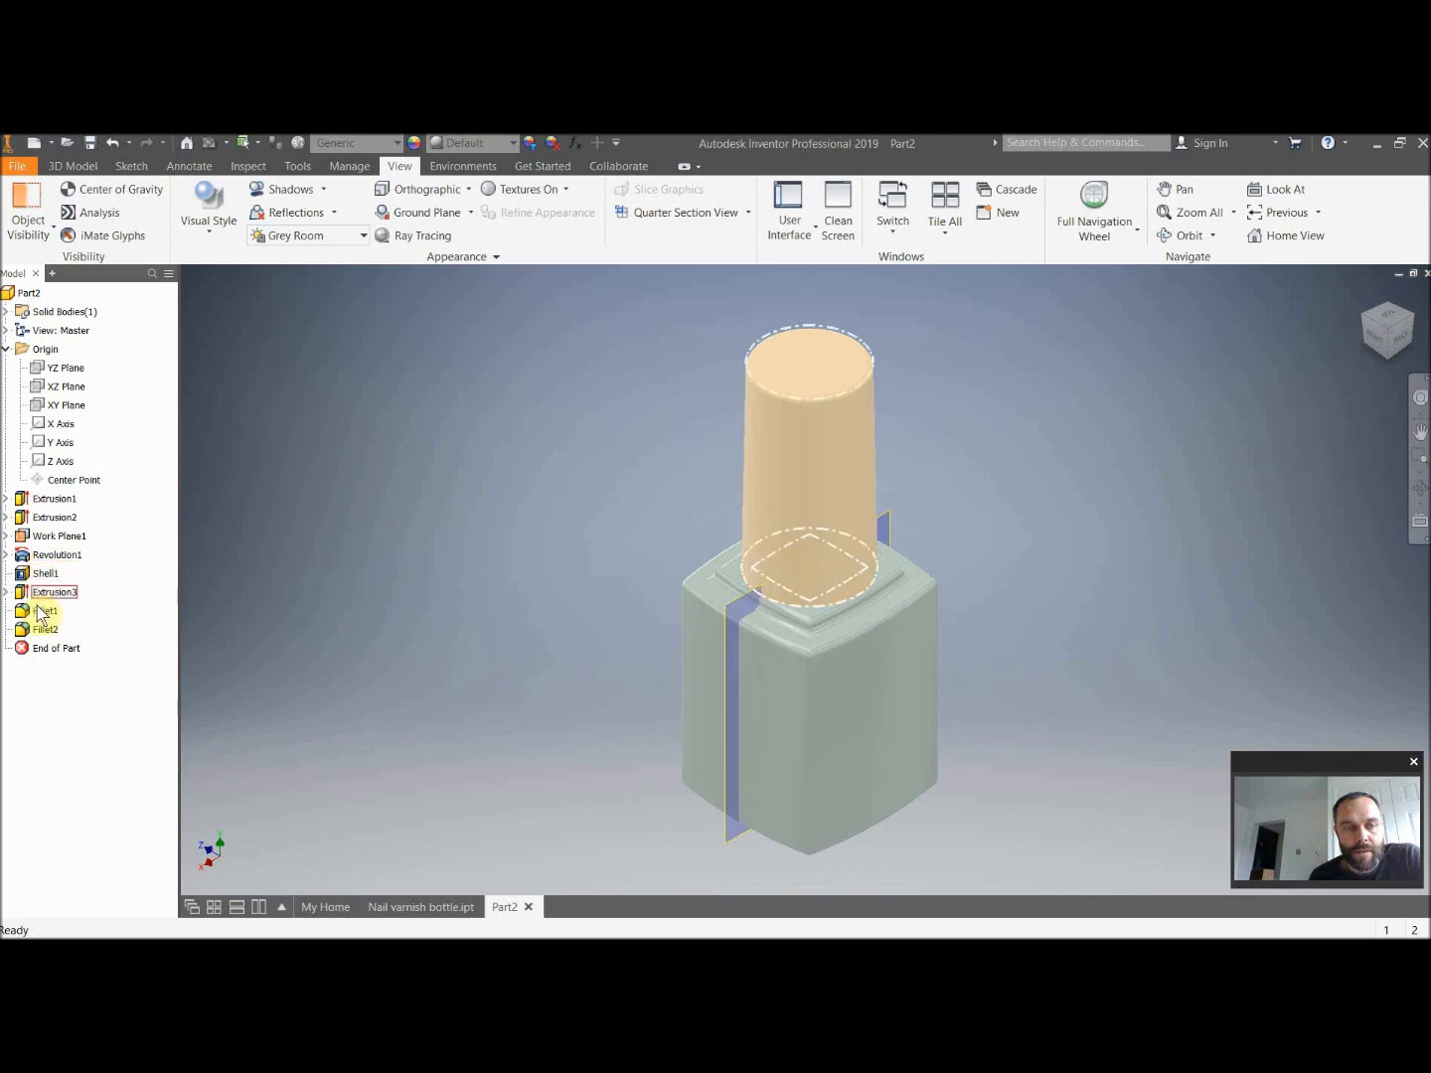
pyautogui.rightClick(44, 543)
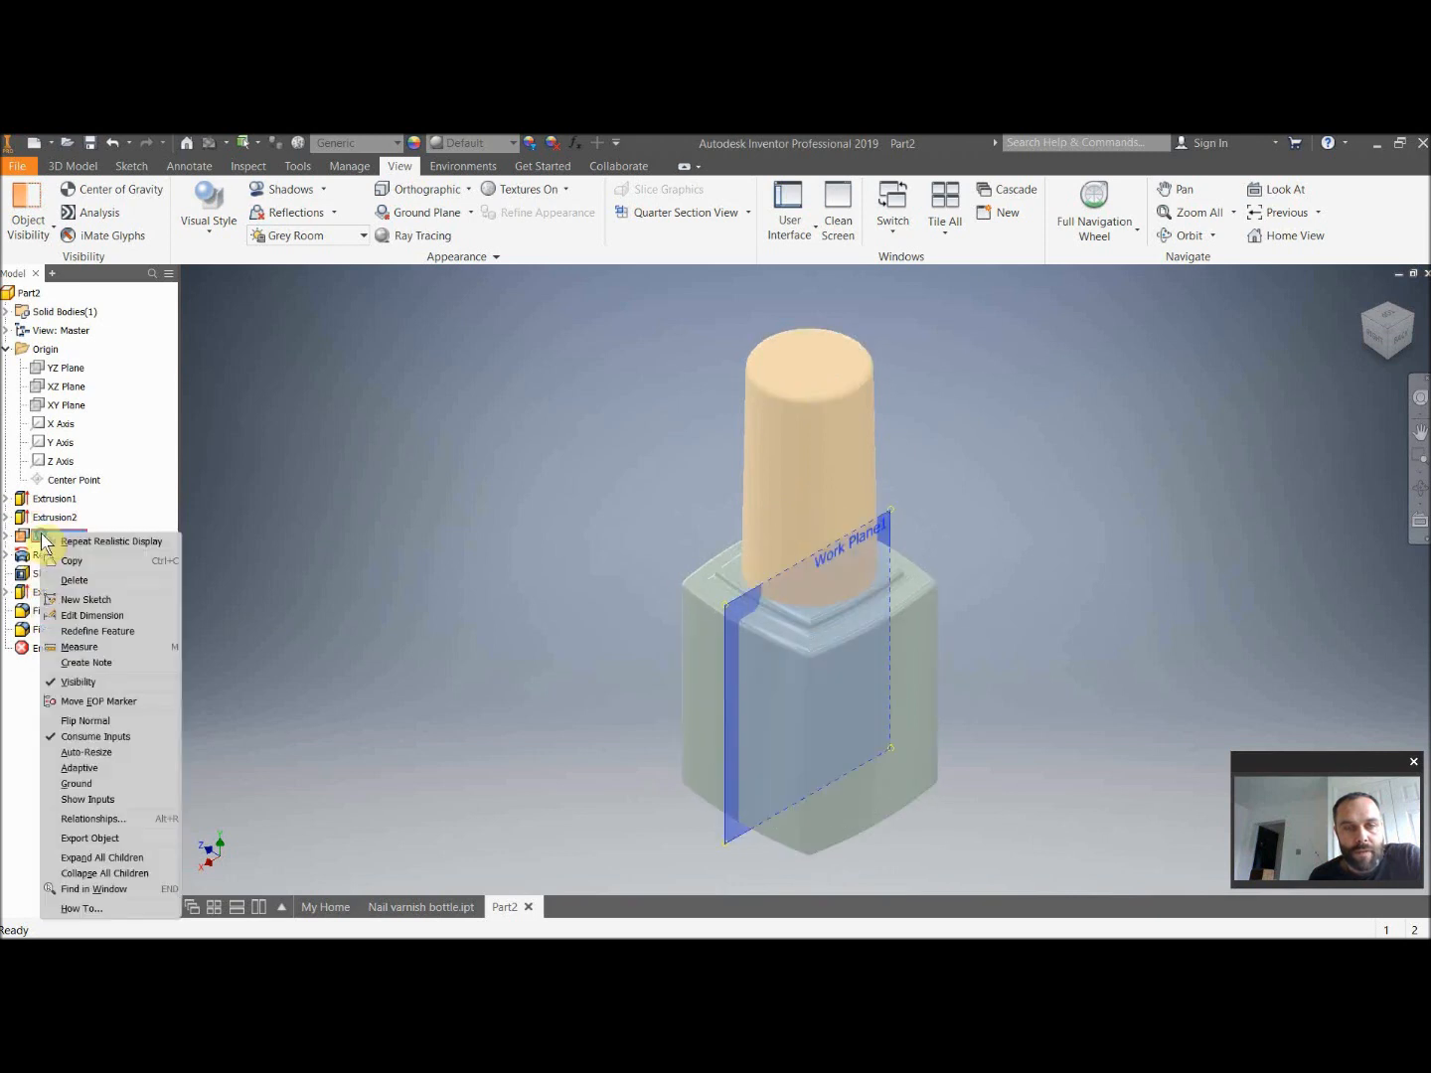
pyautogui.click(108, 681)
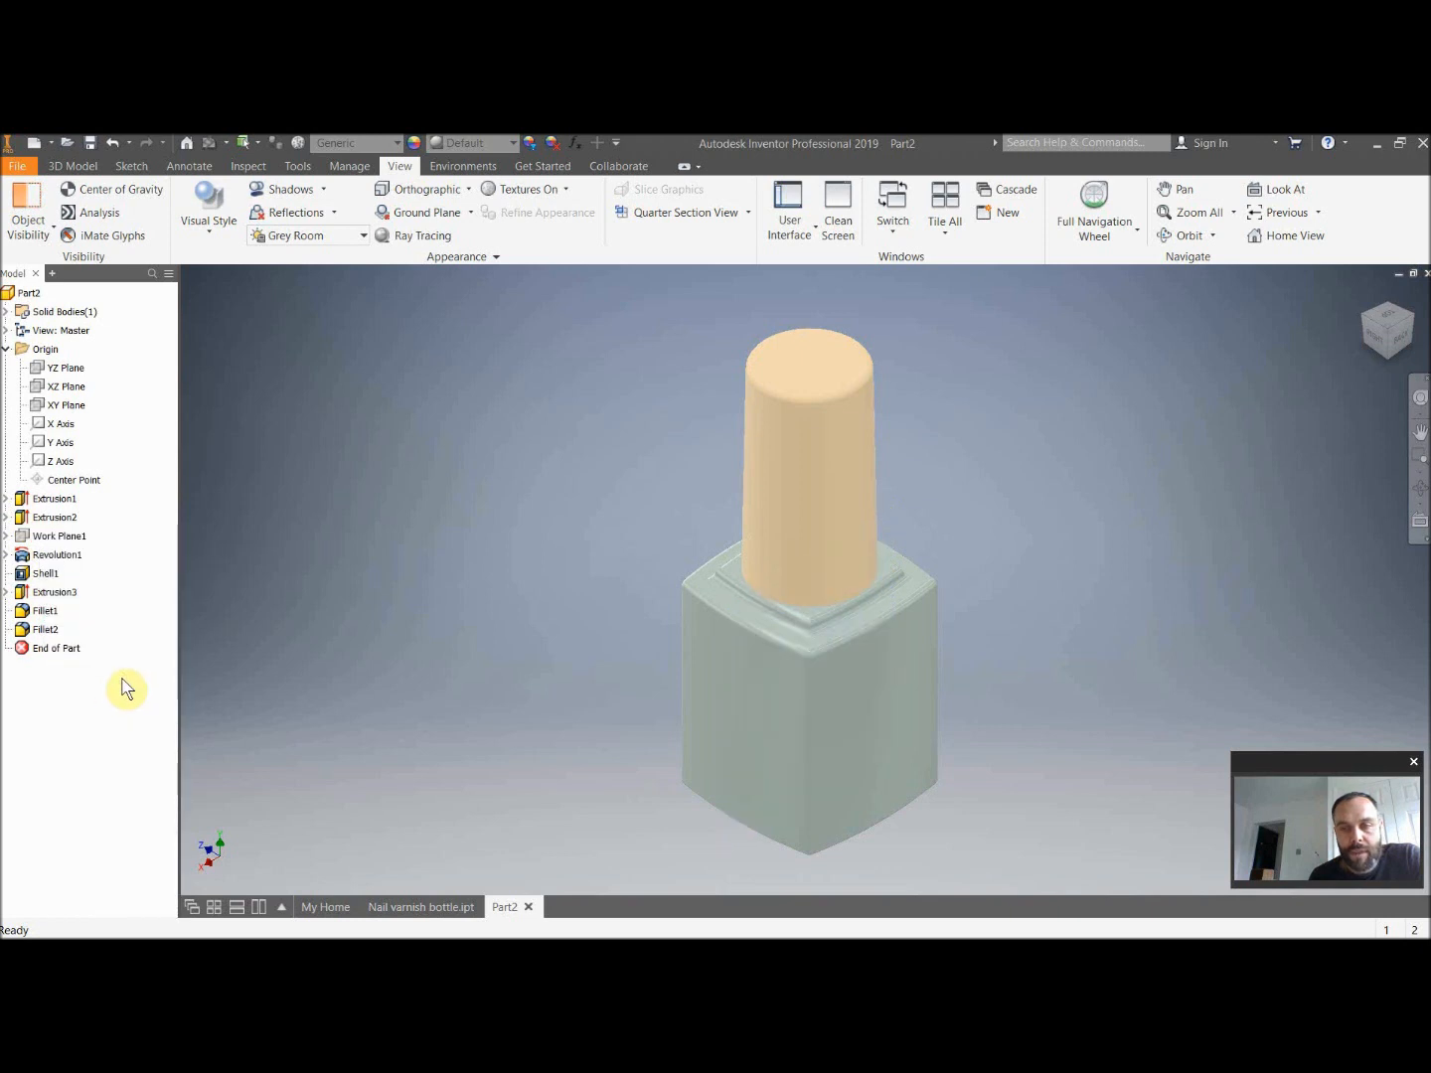
# Switch the view to Perspective and turn on shadows and reflections.
pyautogui.click(468, 189)
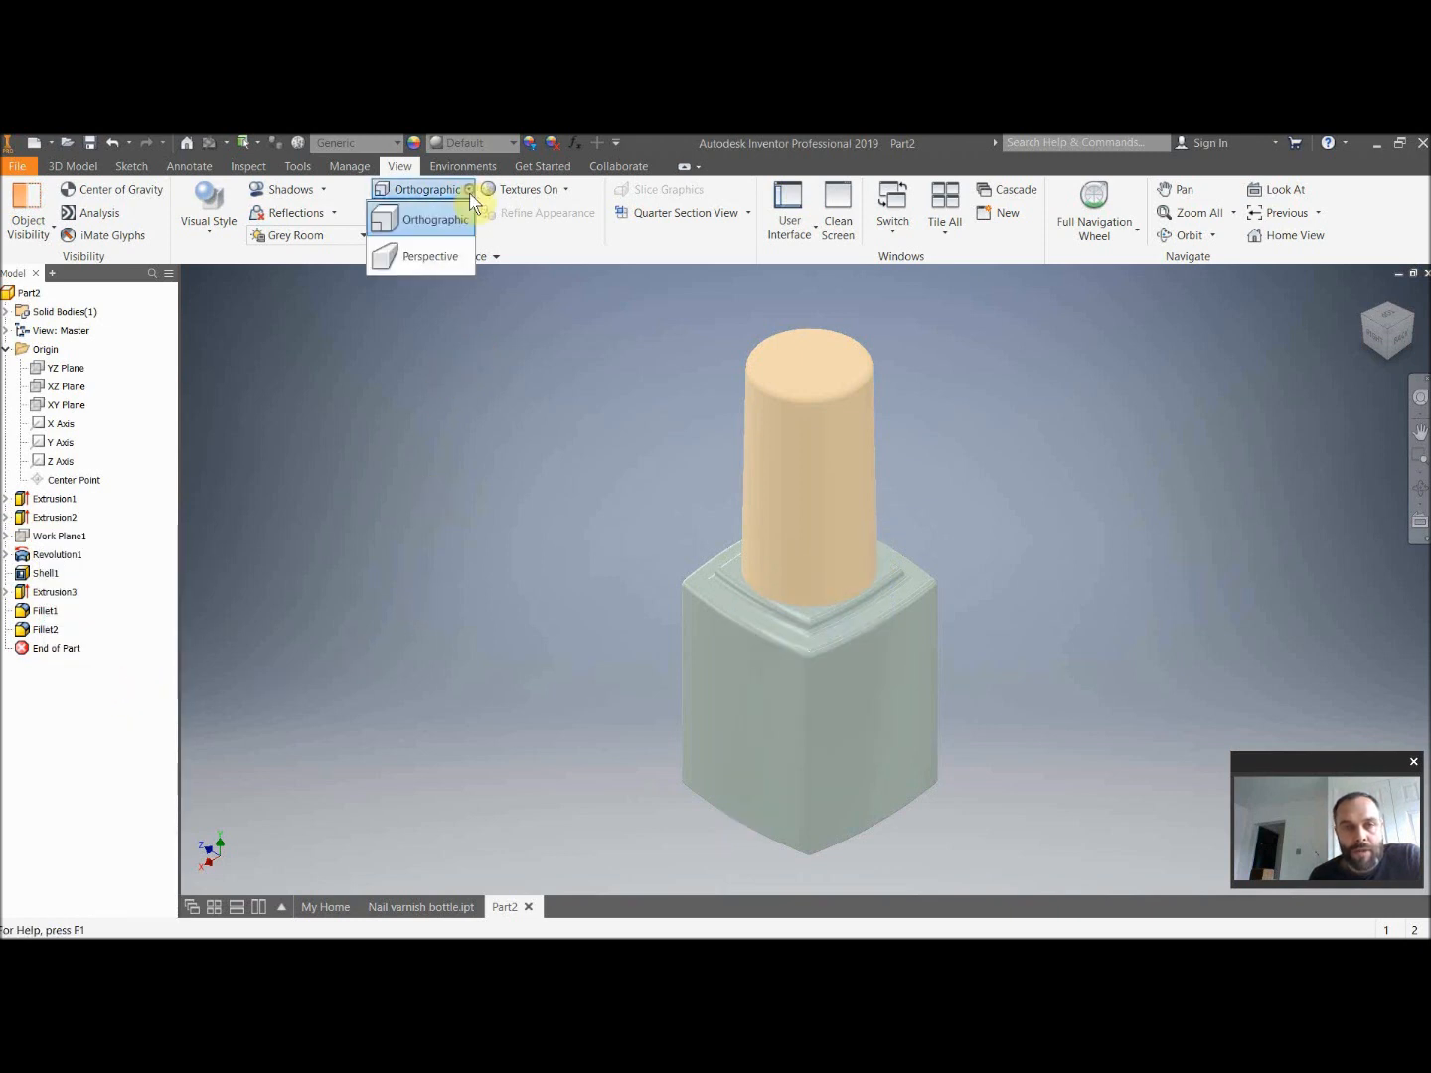
pyautogui.click(443, 260)
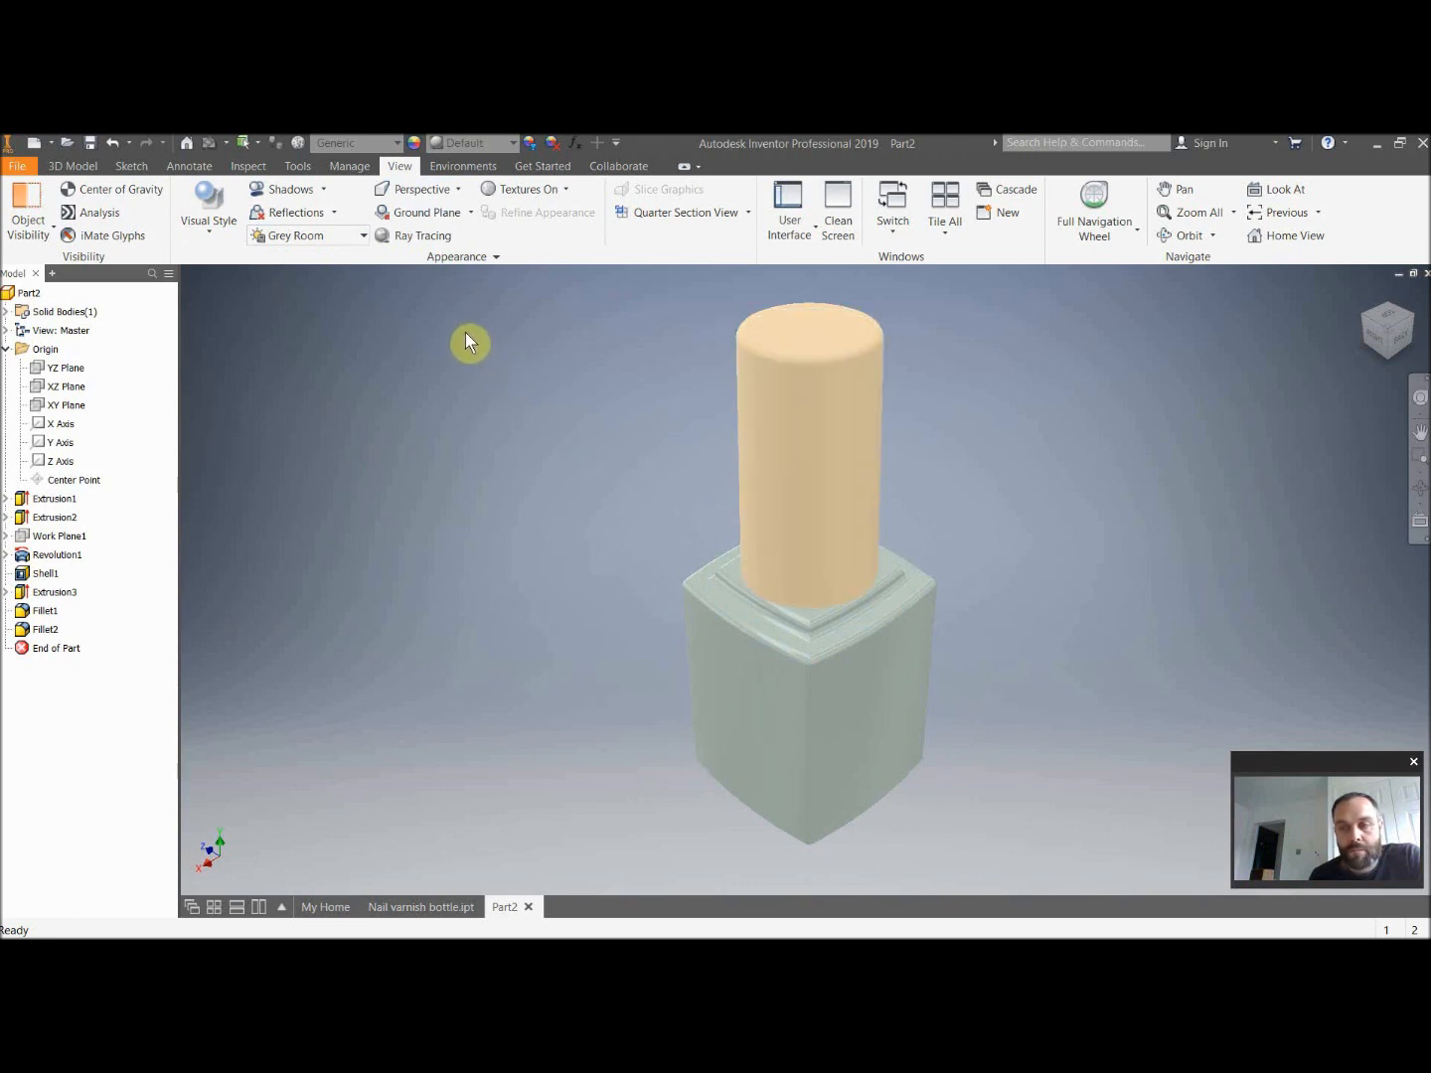
pyautogui.click(335, 214)
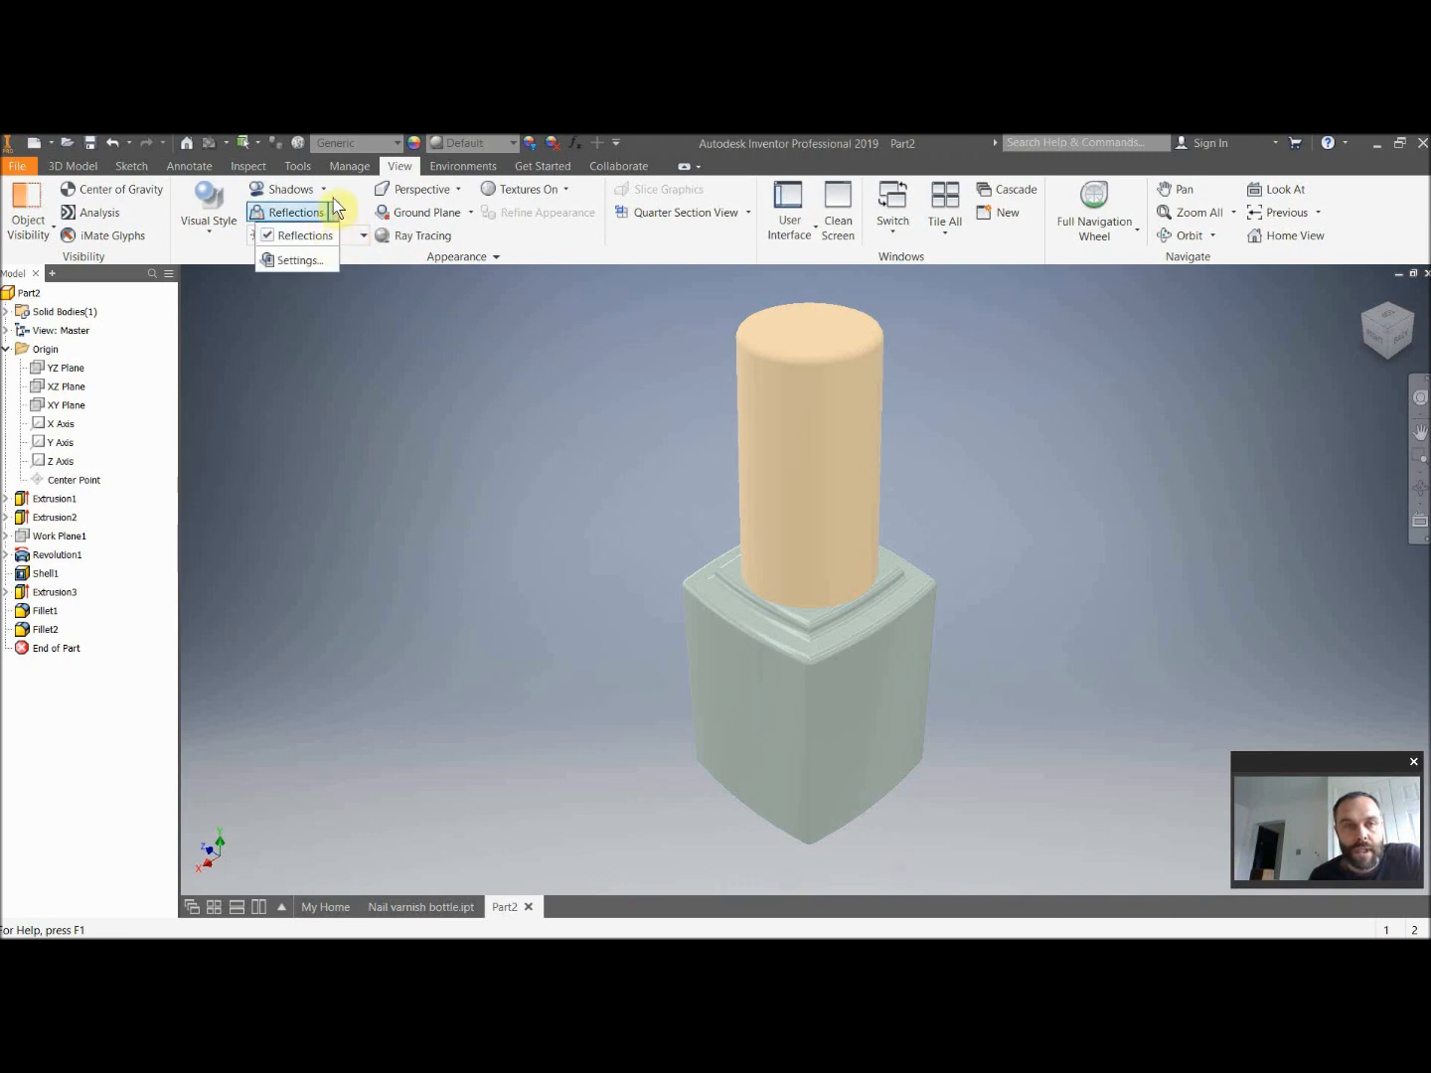
pyautogui.click(323, 191)
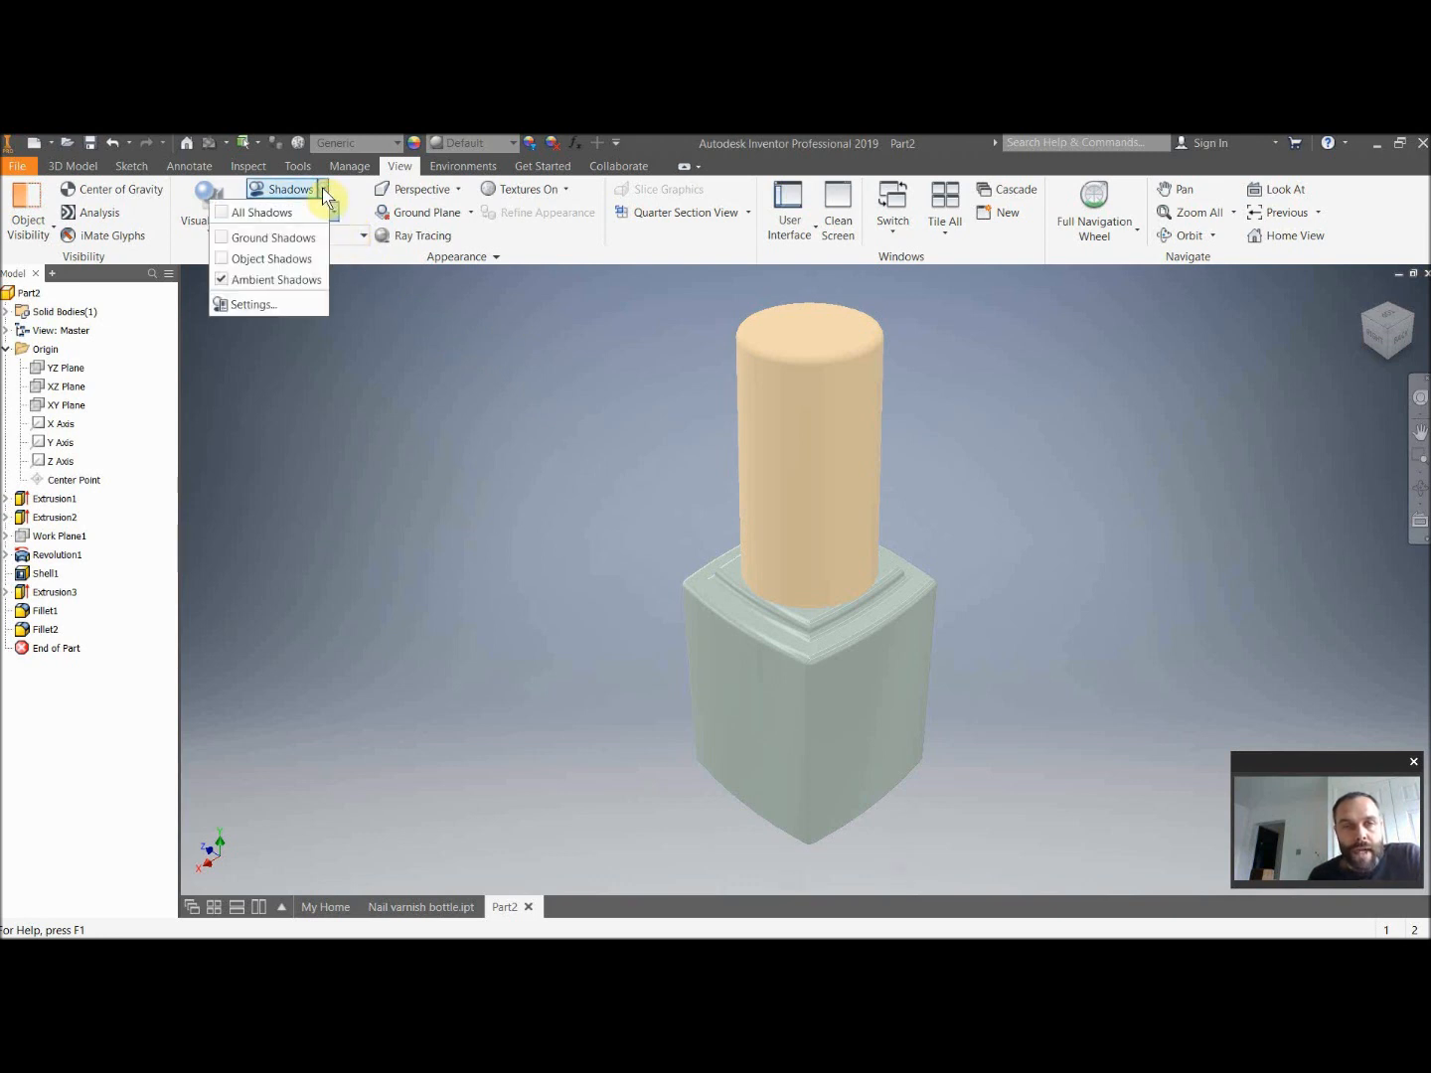
pyautogui.click(294, 213)
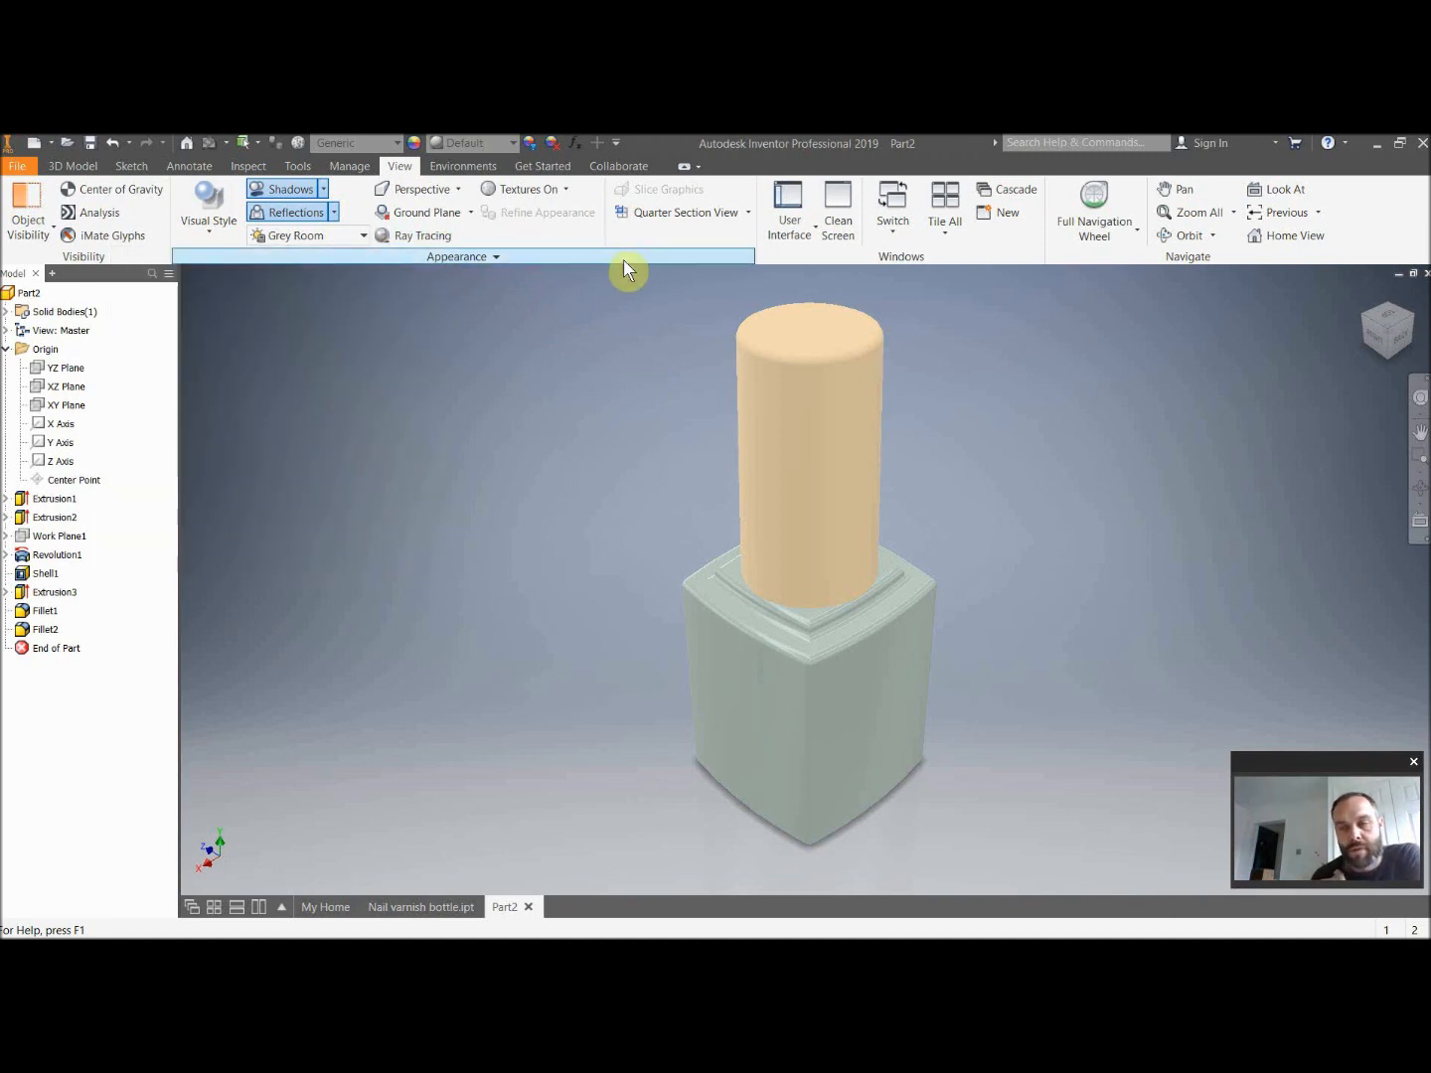
# Enter the Inventor Studio environment and set up an image render with a size of 640 x 480.
pyautogui.click(485, 166)
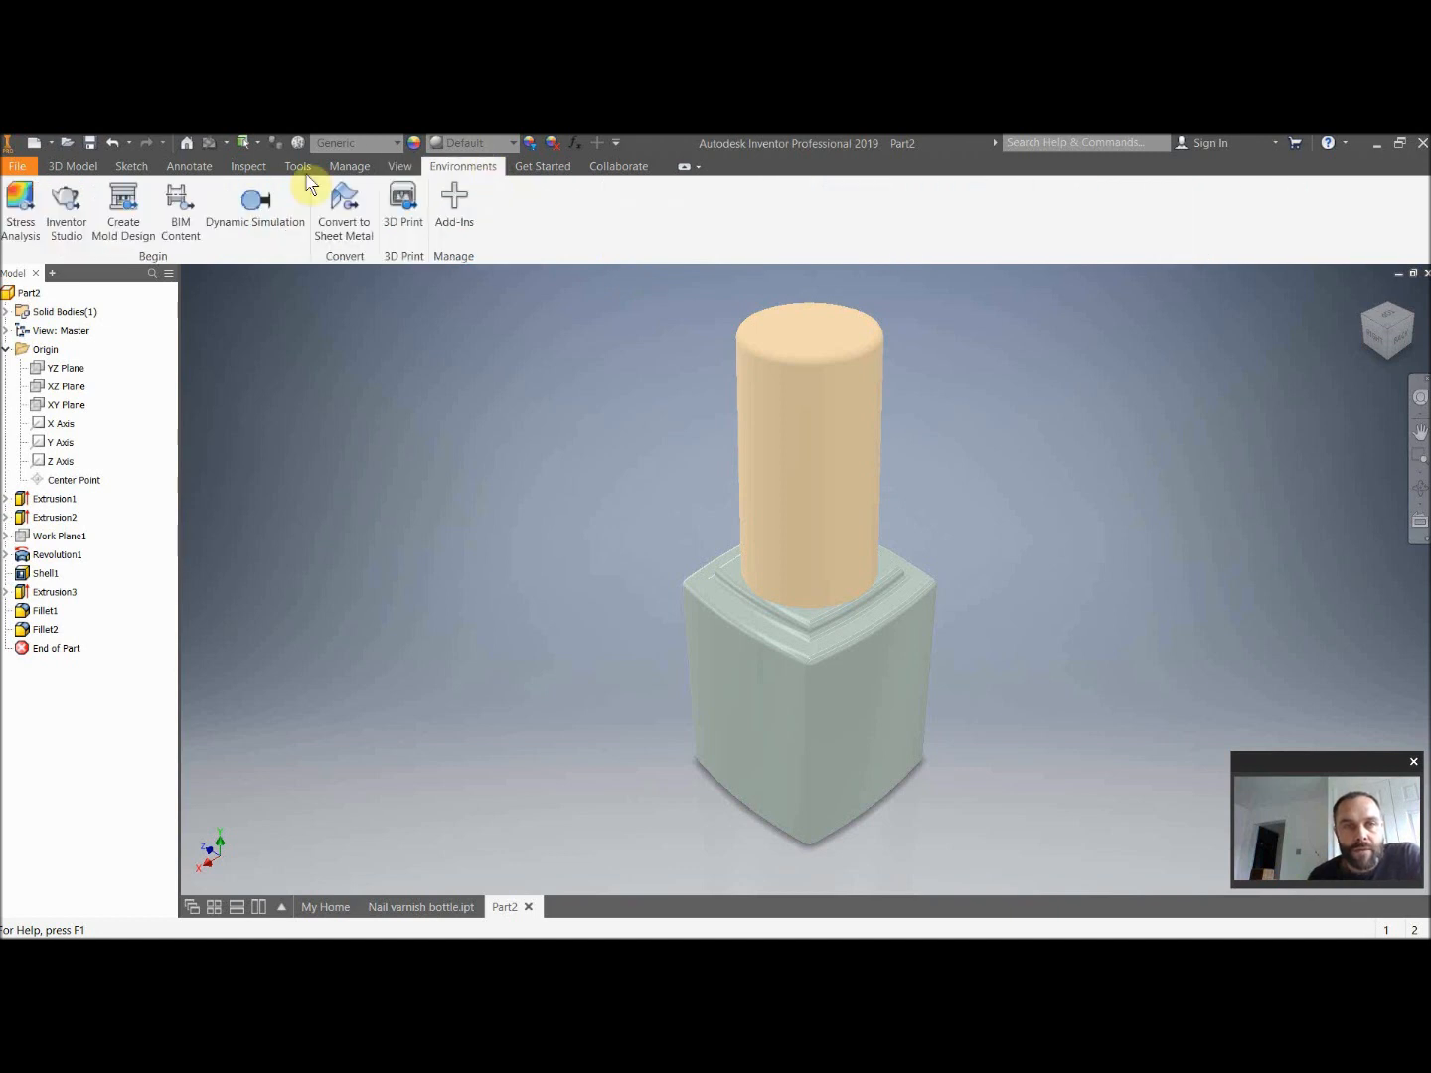
pyautogui.click(64, 206)
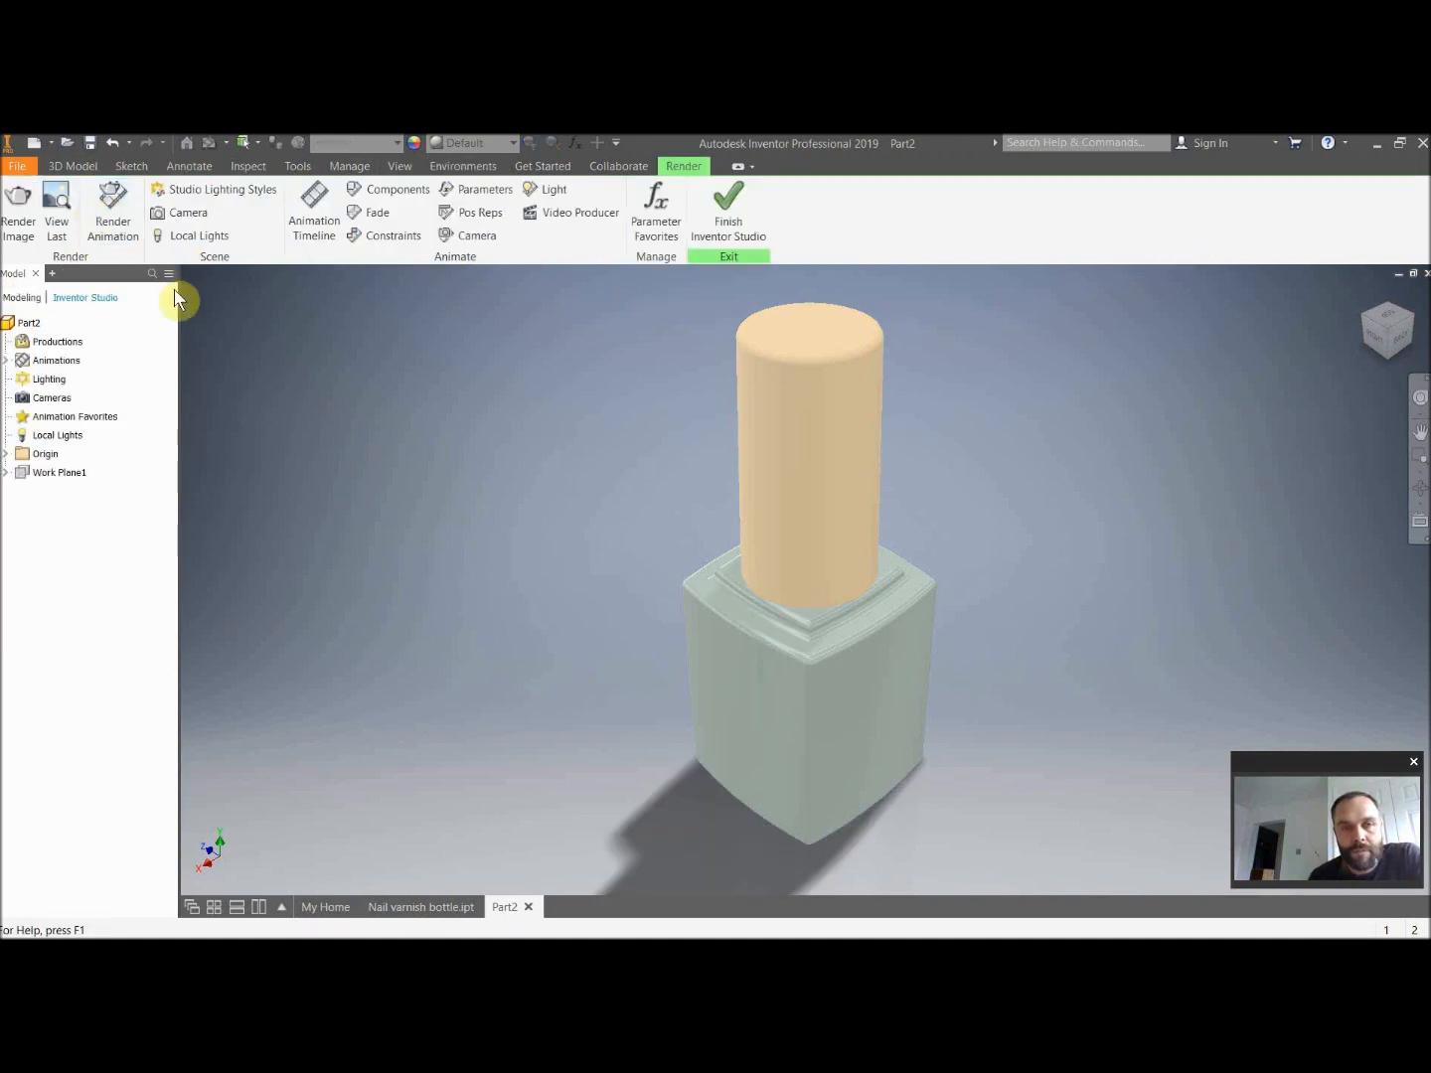
pyautogui.click(13, 209)
pyautogui.moveTo(354, 282); pyautogui.dragTo(288, 243)
pyautogui.click(284, 307)
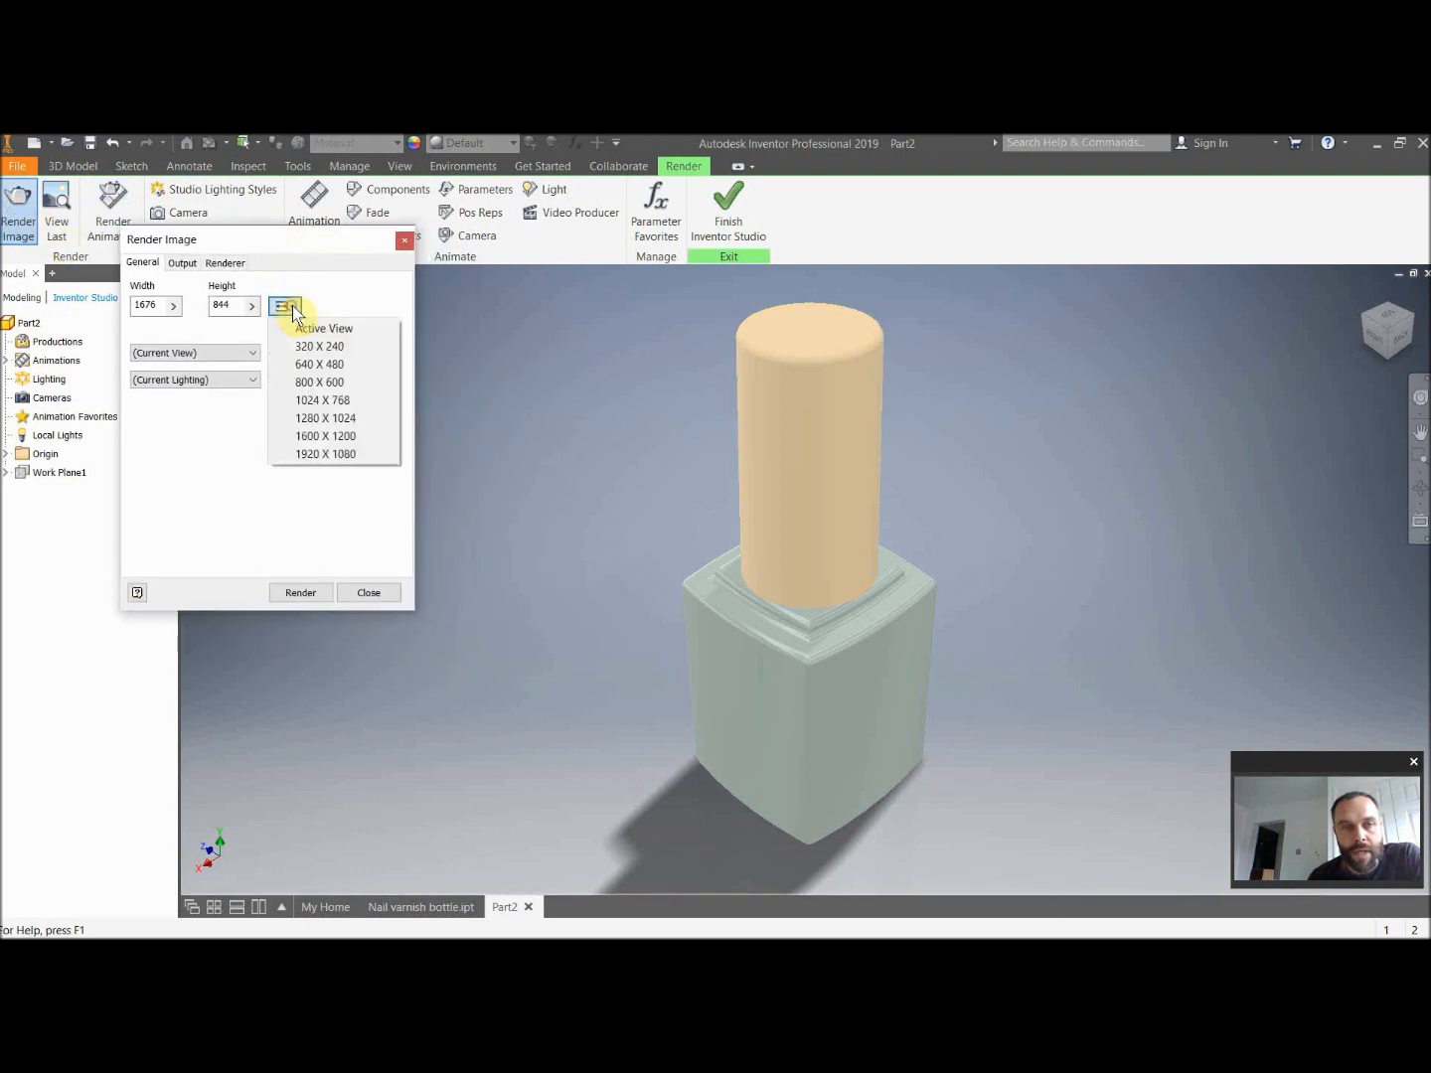
pyautogui.click(331, 366)
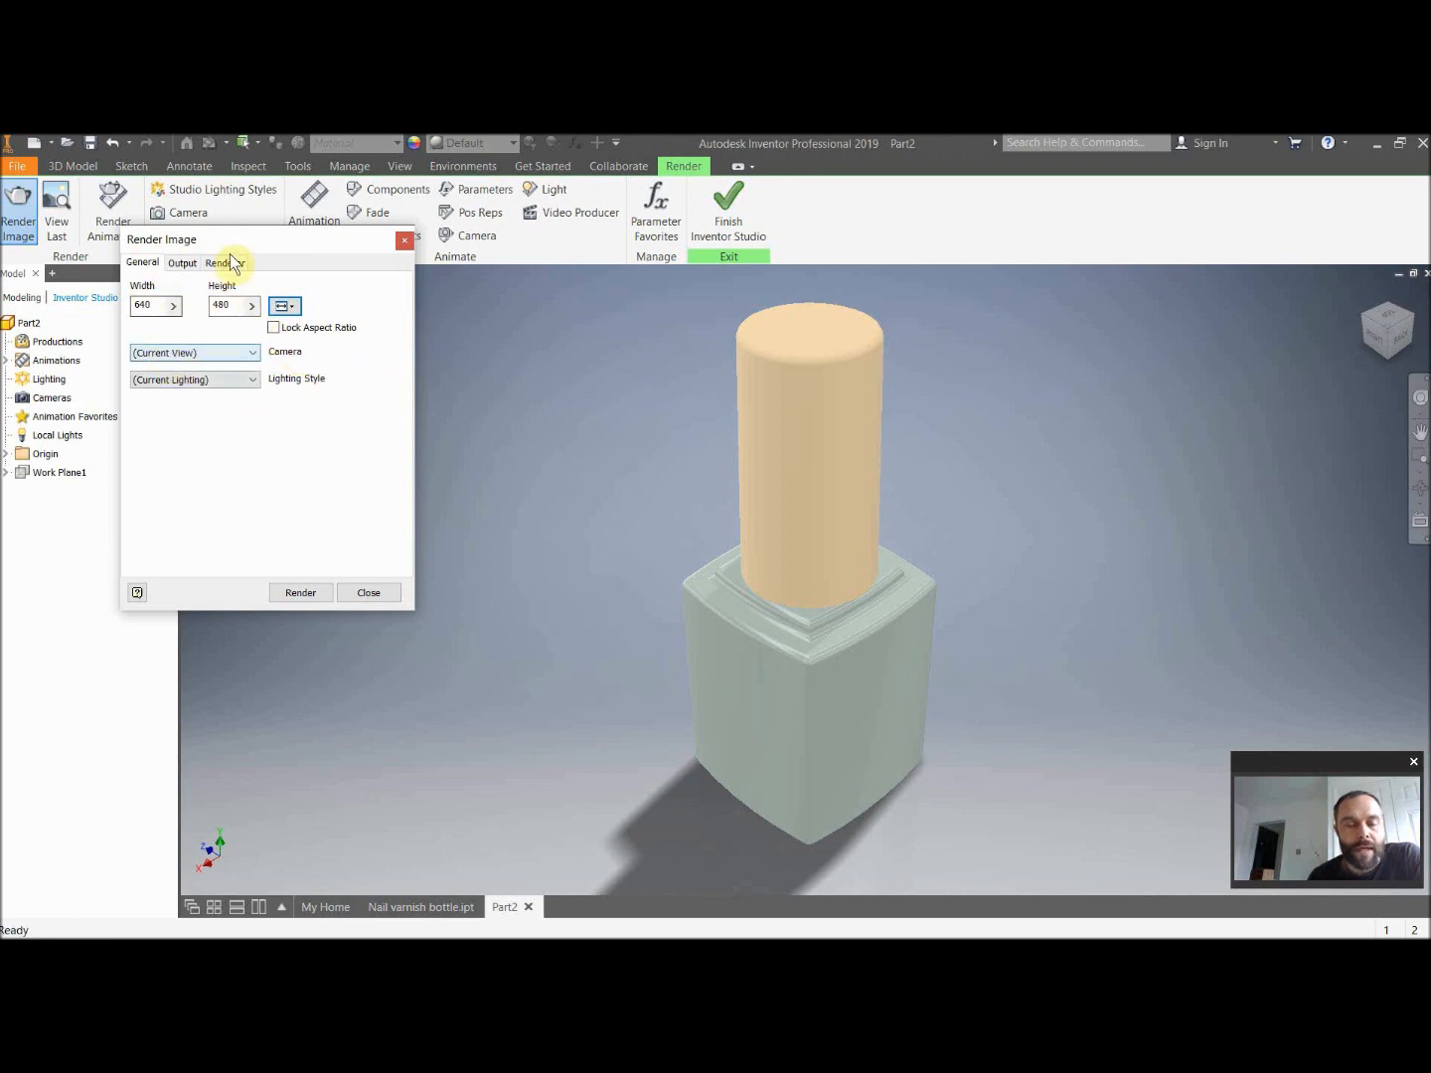
# Review the render's output and renderer settings, then render the bottle image and maximise the render output window.
pyautogui.click(182, 264)
pyautogui.click(224, 264)
pyautogui.click(148, 263)
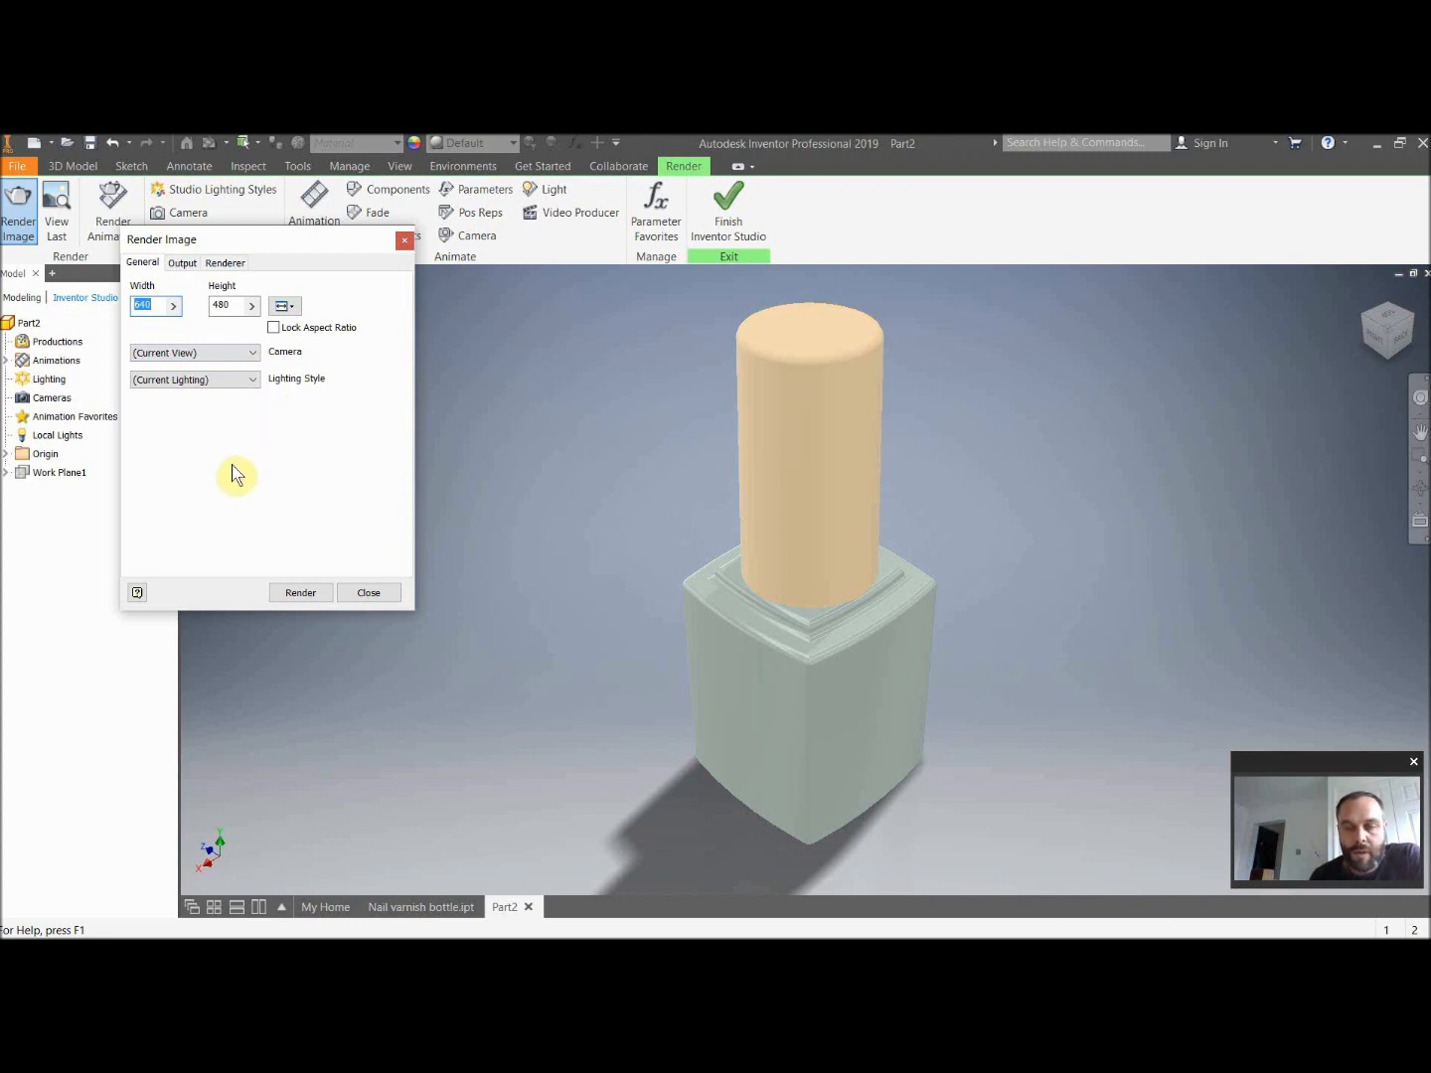
pyautogui.click(292, 594)
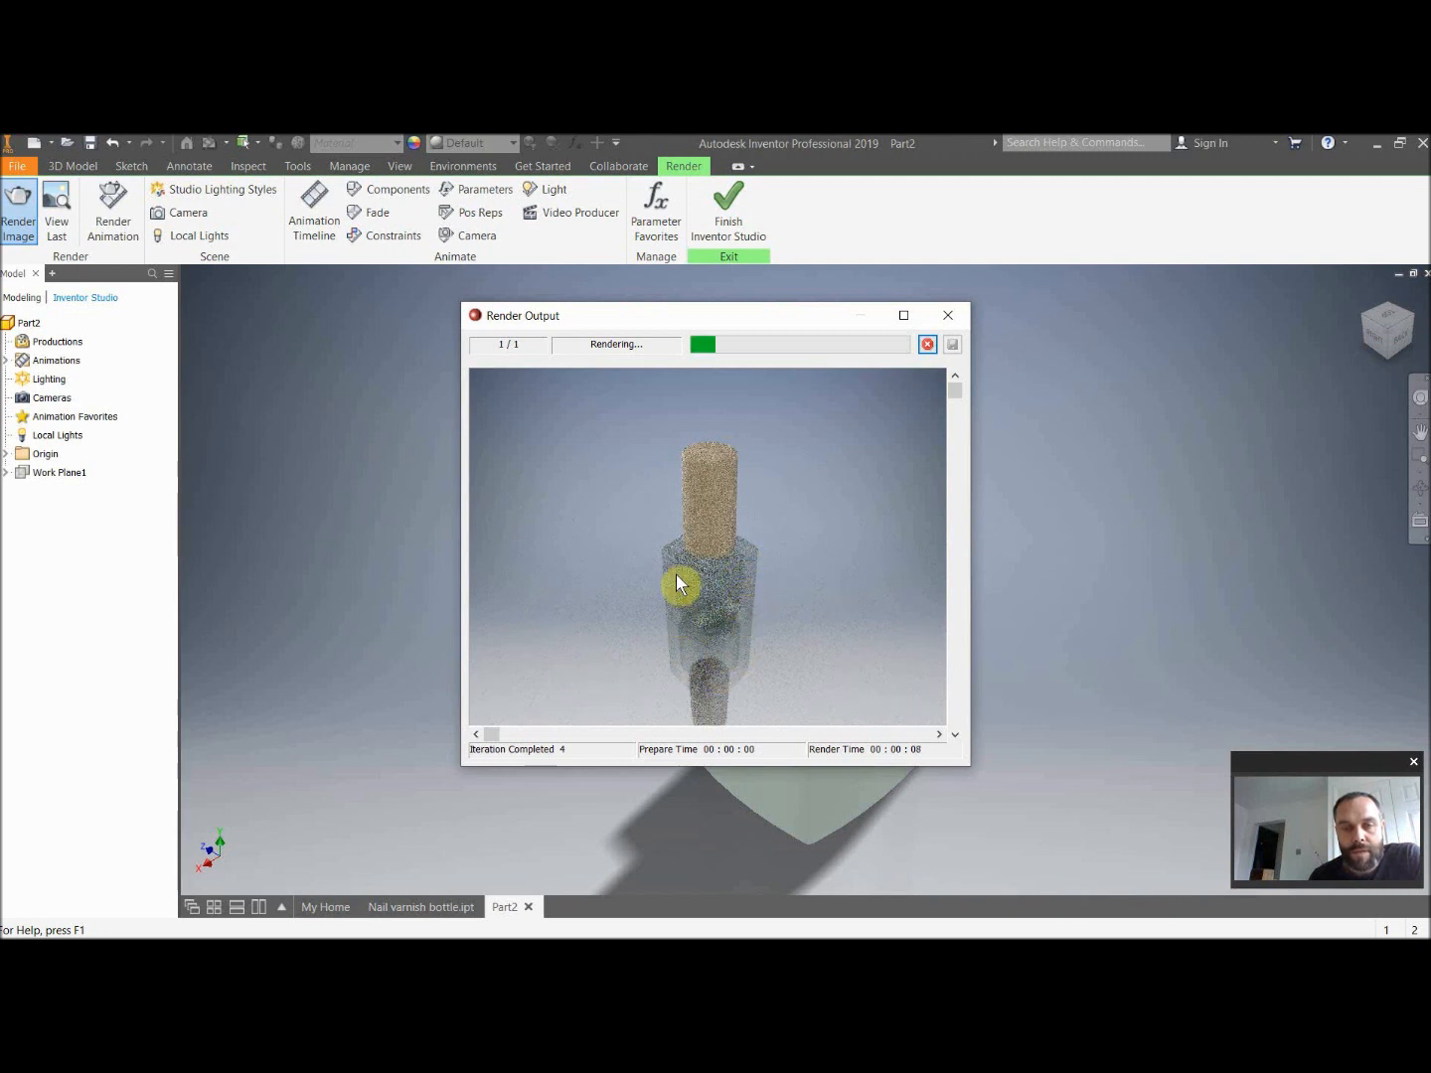
pyautogui.click(903, 316)
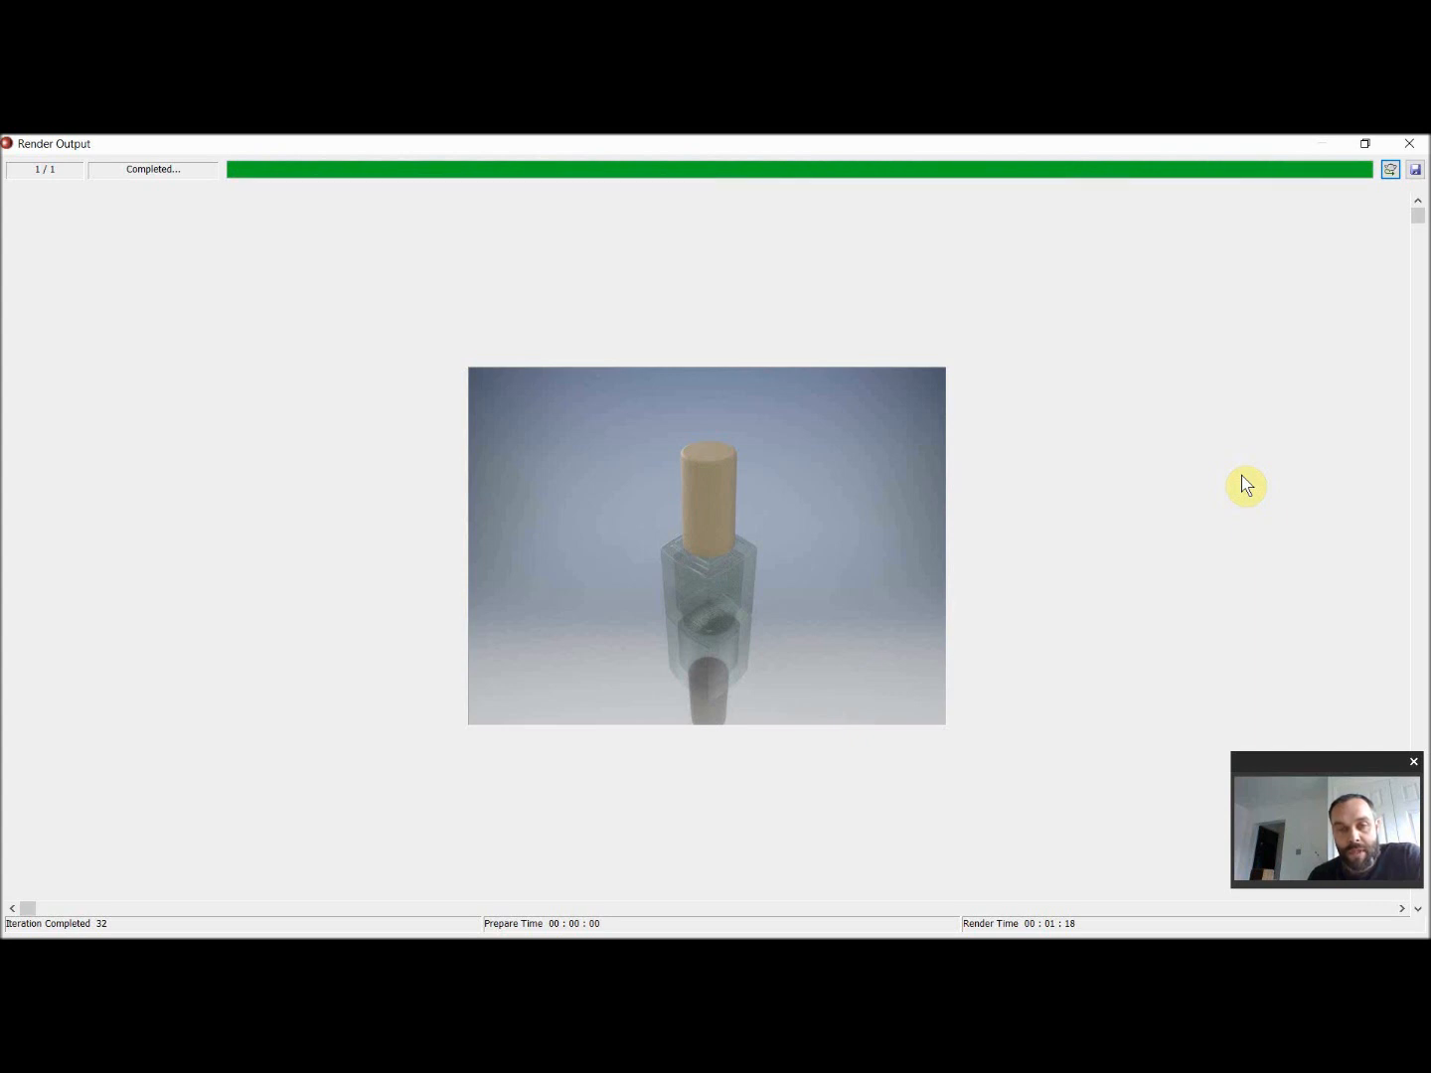
# Cancel saving the rendered JPEG image and close the render output.
pyautogui.click(1415, 170)
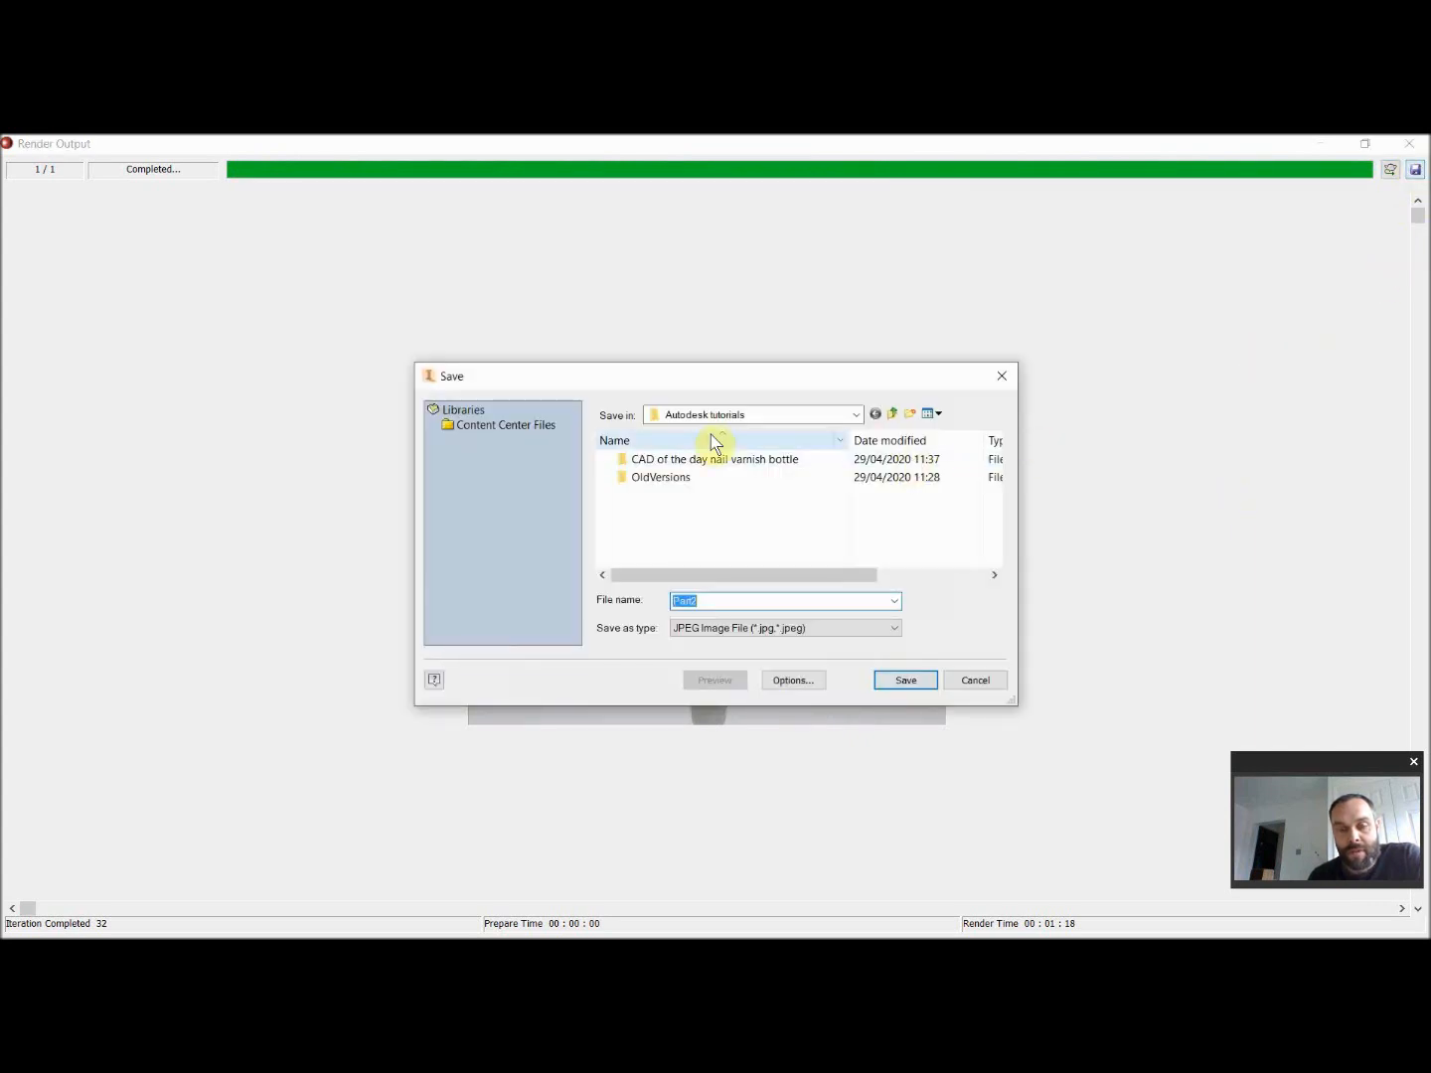
pyautogui.click(1000, 381)
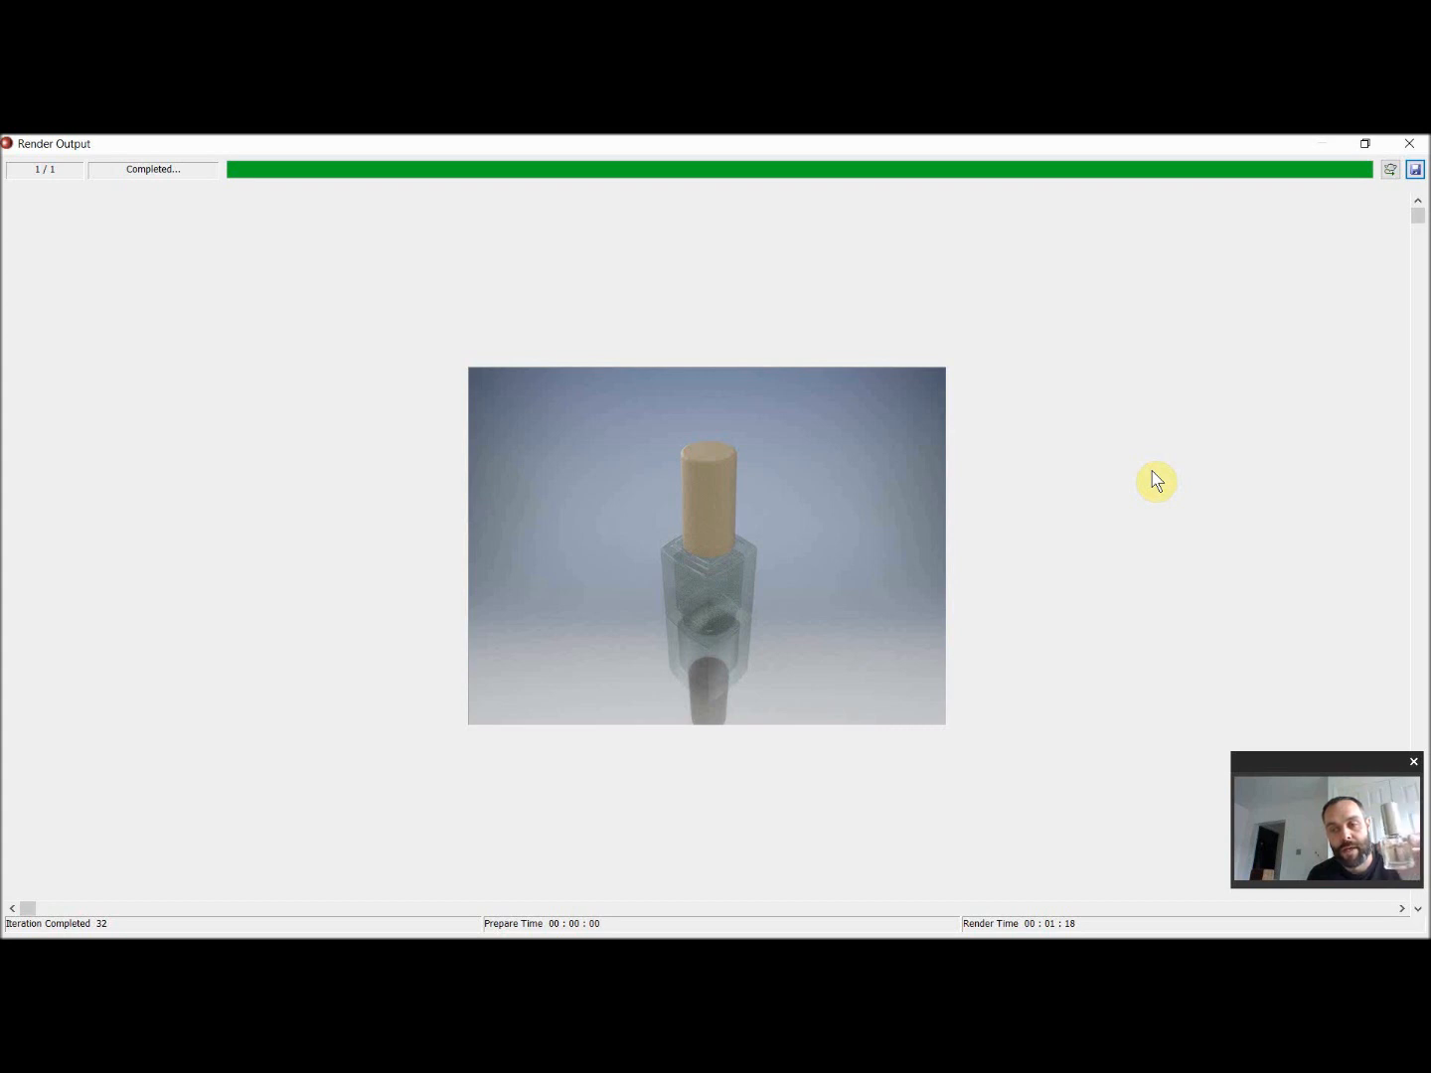
pyautogui.click(1409, 143)
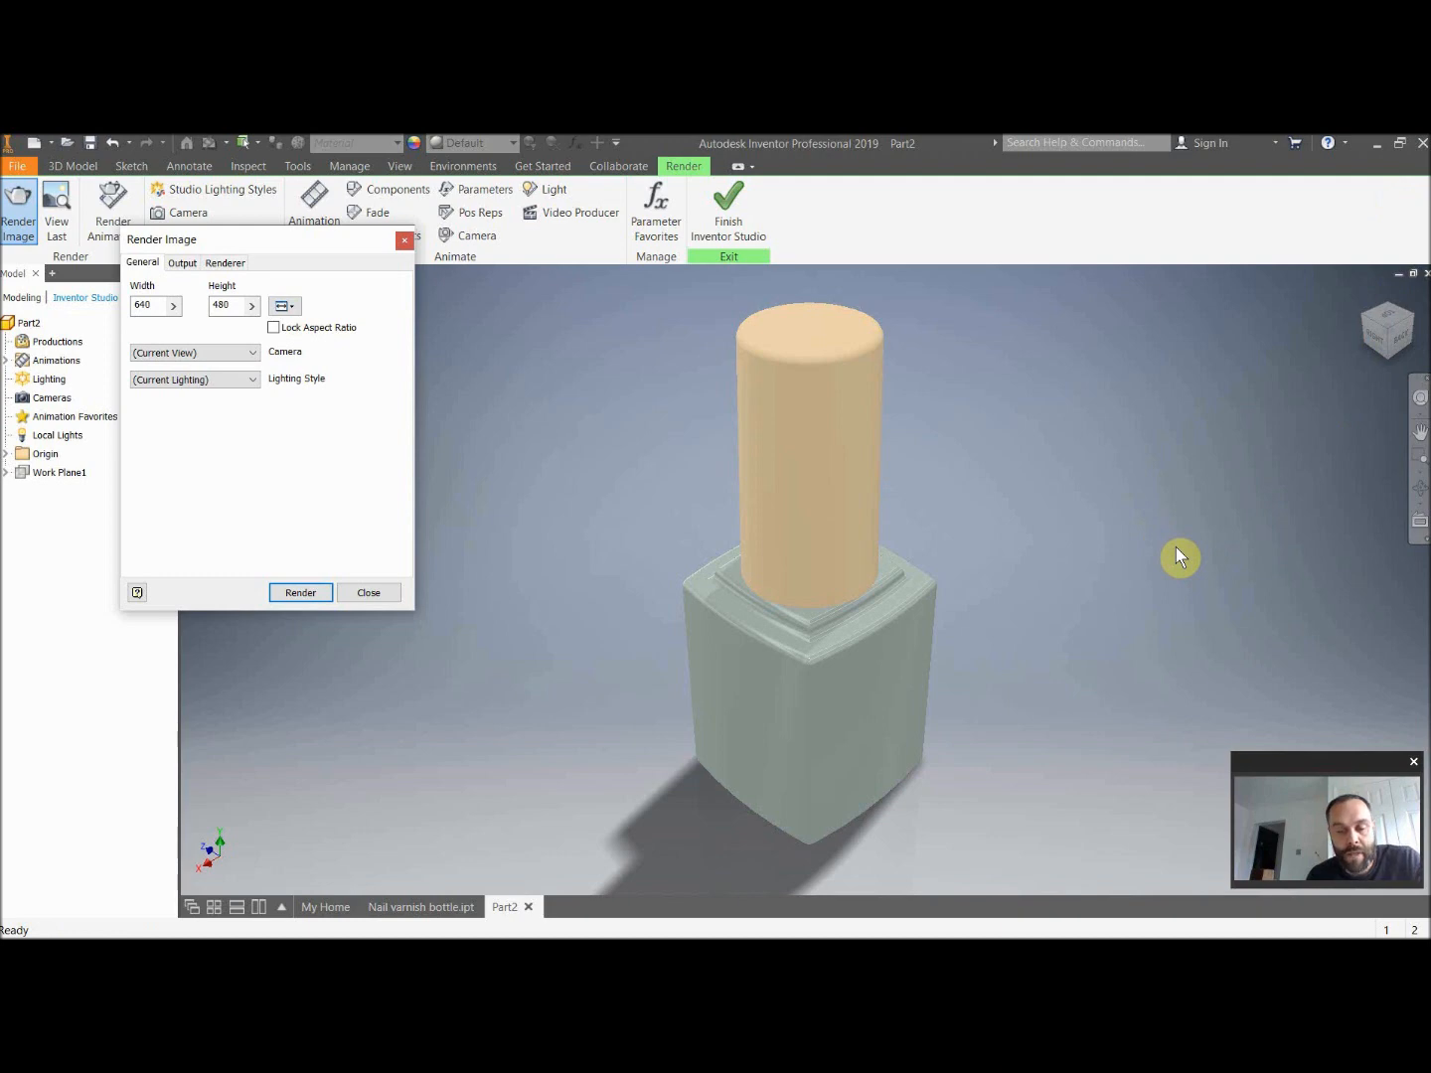